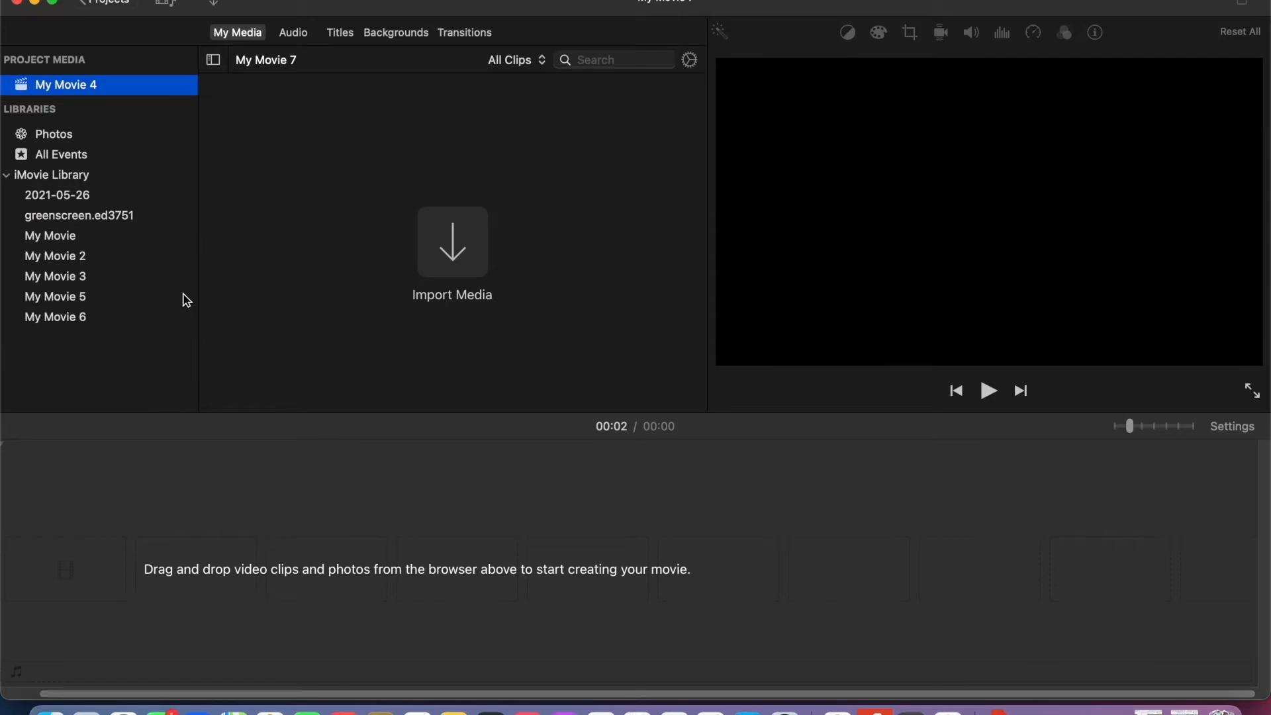
- Start a media import and browse through Documents, MUN, Spring 2021 and ED 3751 to the Multimedia Tutorial folder
click(453, 242)
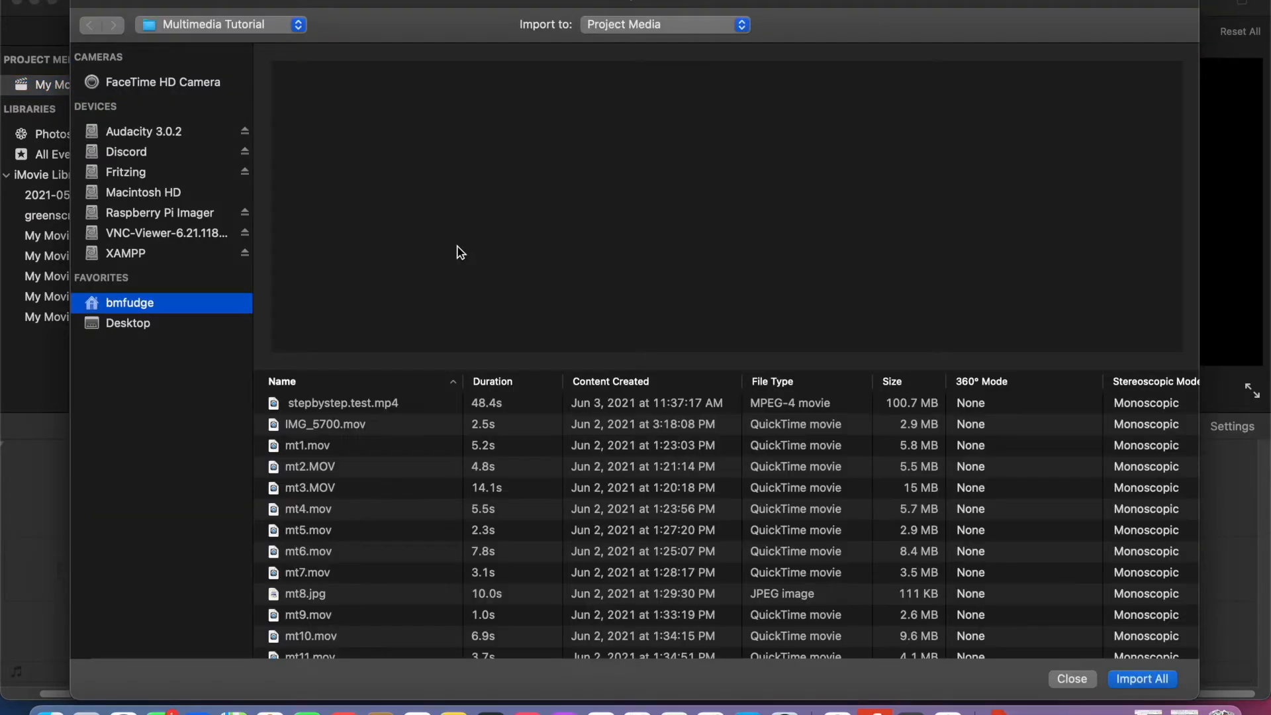
click(192, 328)
click(194, 306)
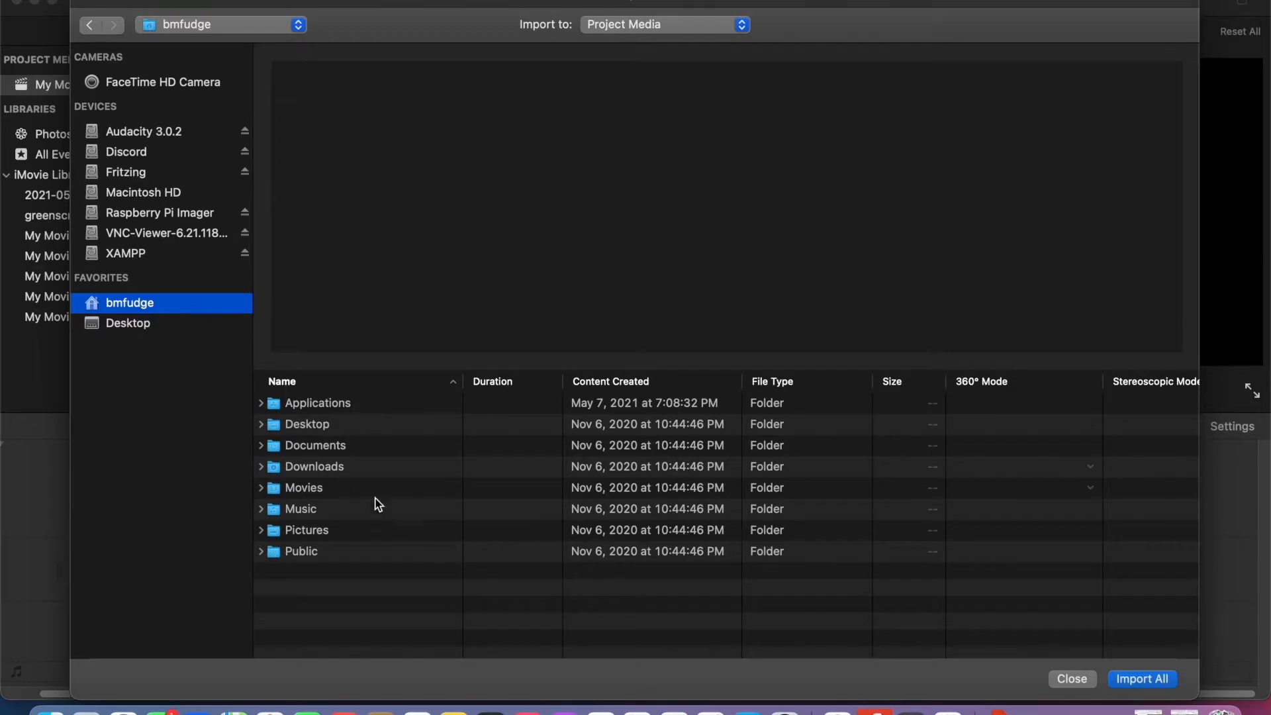
double_click(372, 450)
double_click(372, 450)
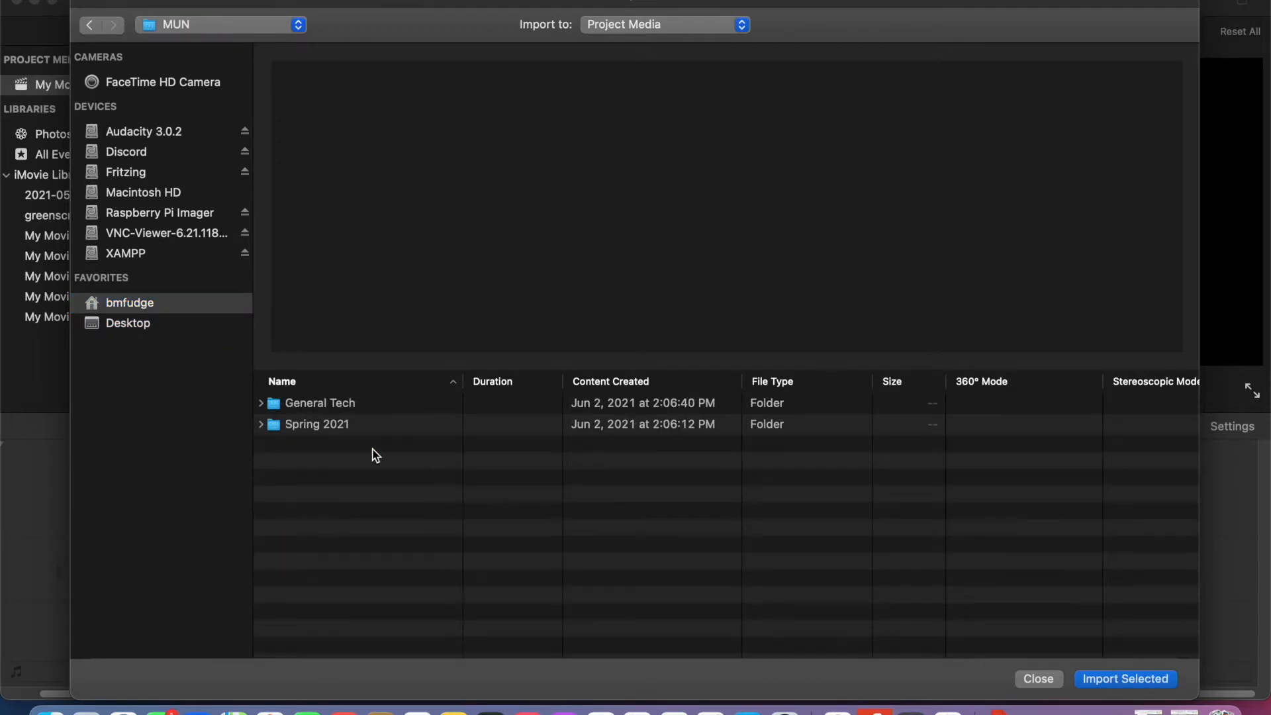
double_click(369, 425)
double_click(355, 404)
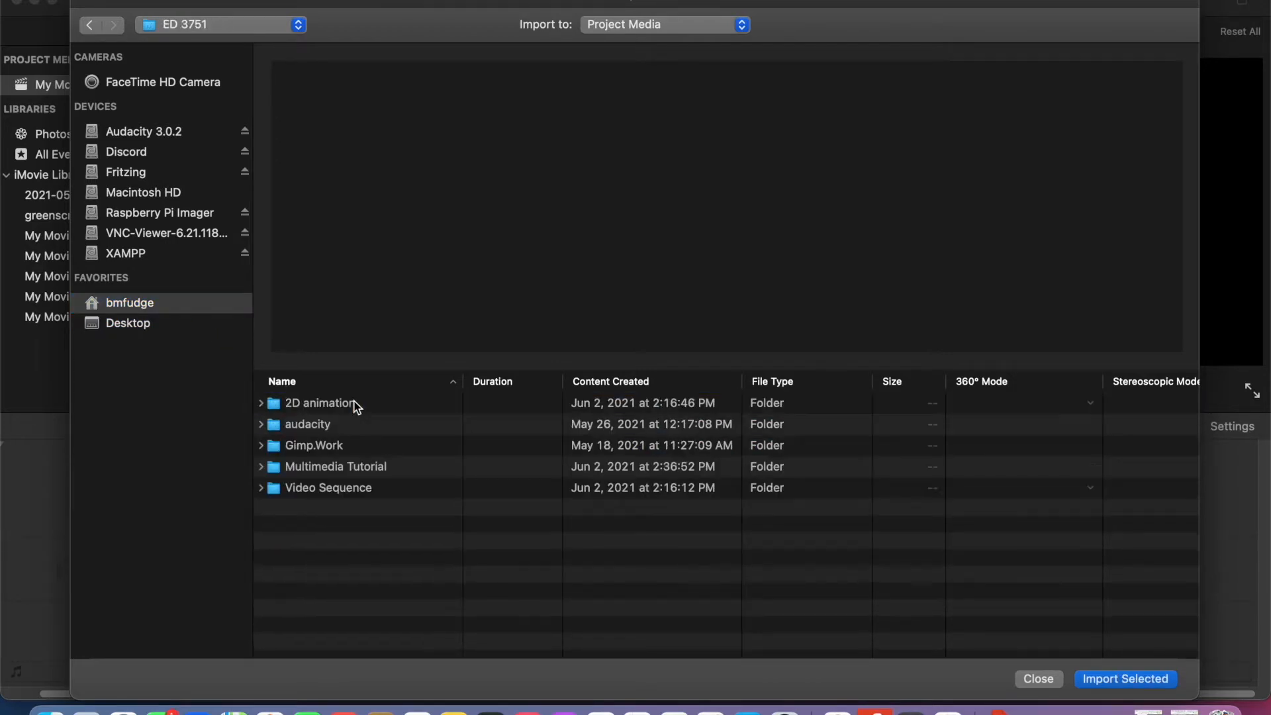
double_click(353, 466)
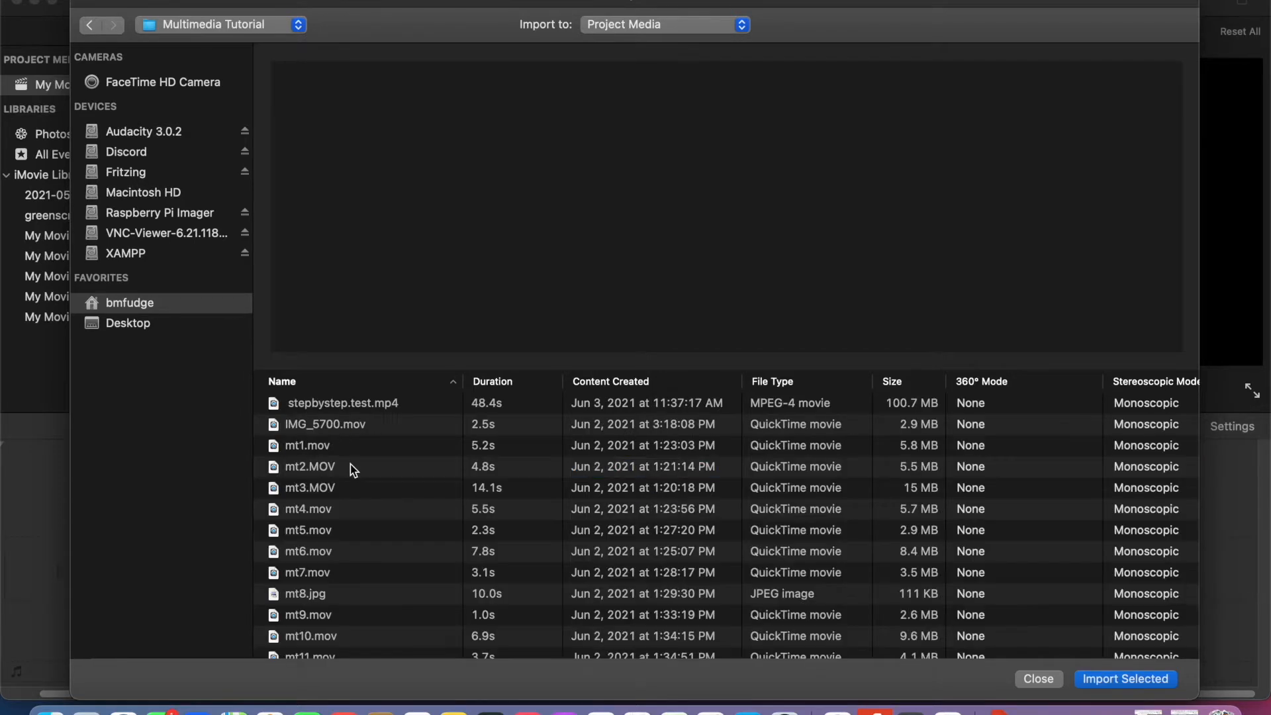
- Import IMG_5700.mov and all the files from mt1.mov through mt15.jpg into the project media
click(339, 428)
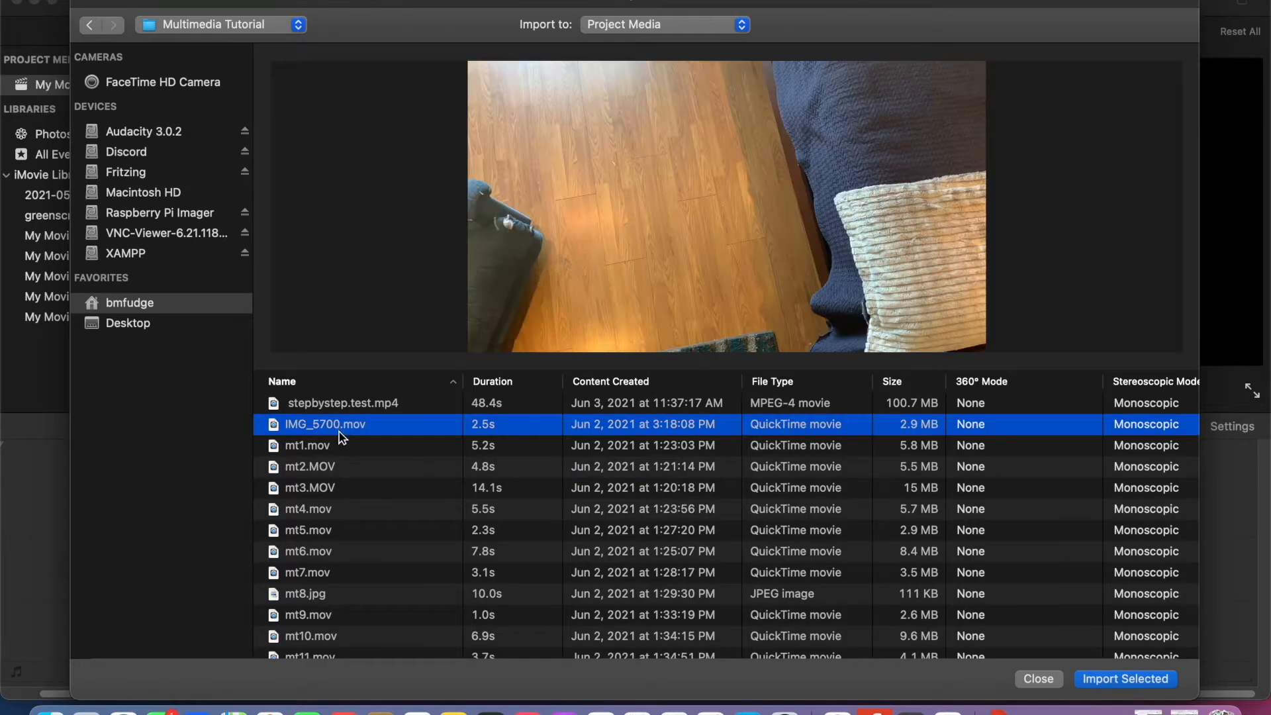
shift+click(339, 439)
drag(339, 439, 326, 604)
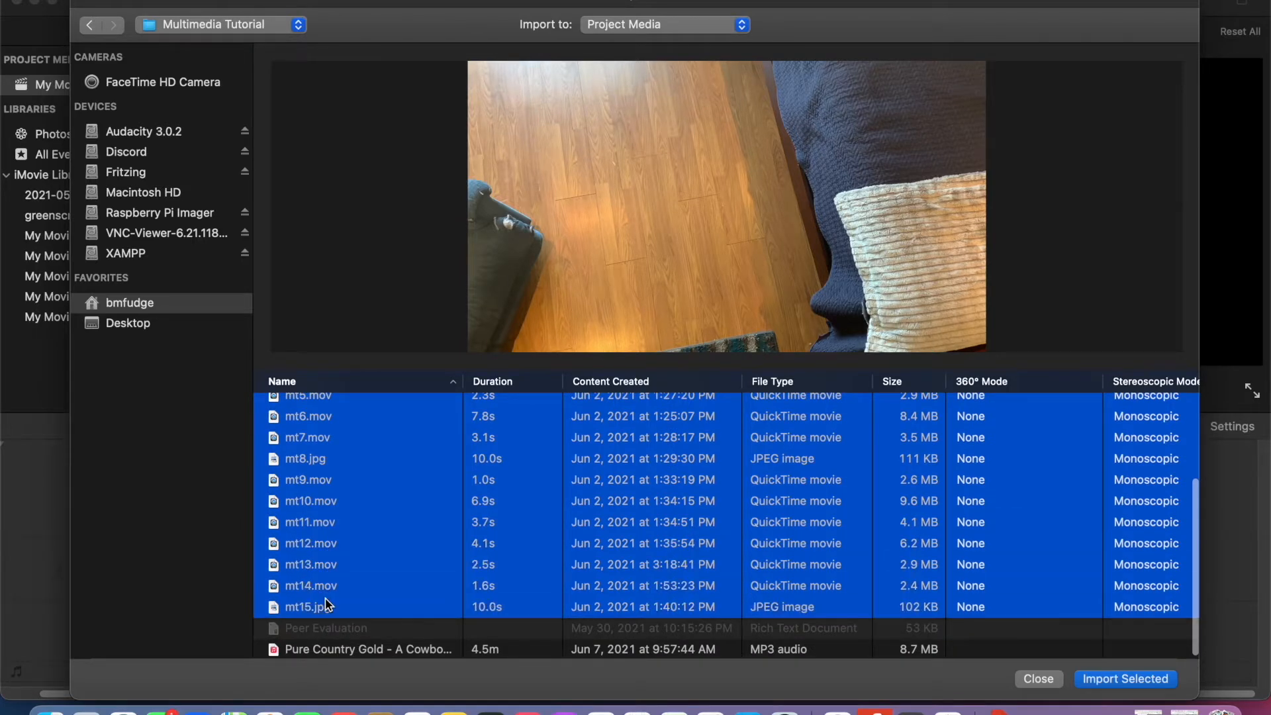
click(1092, 682)
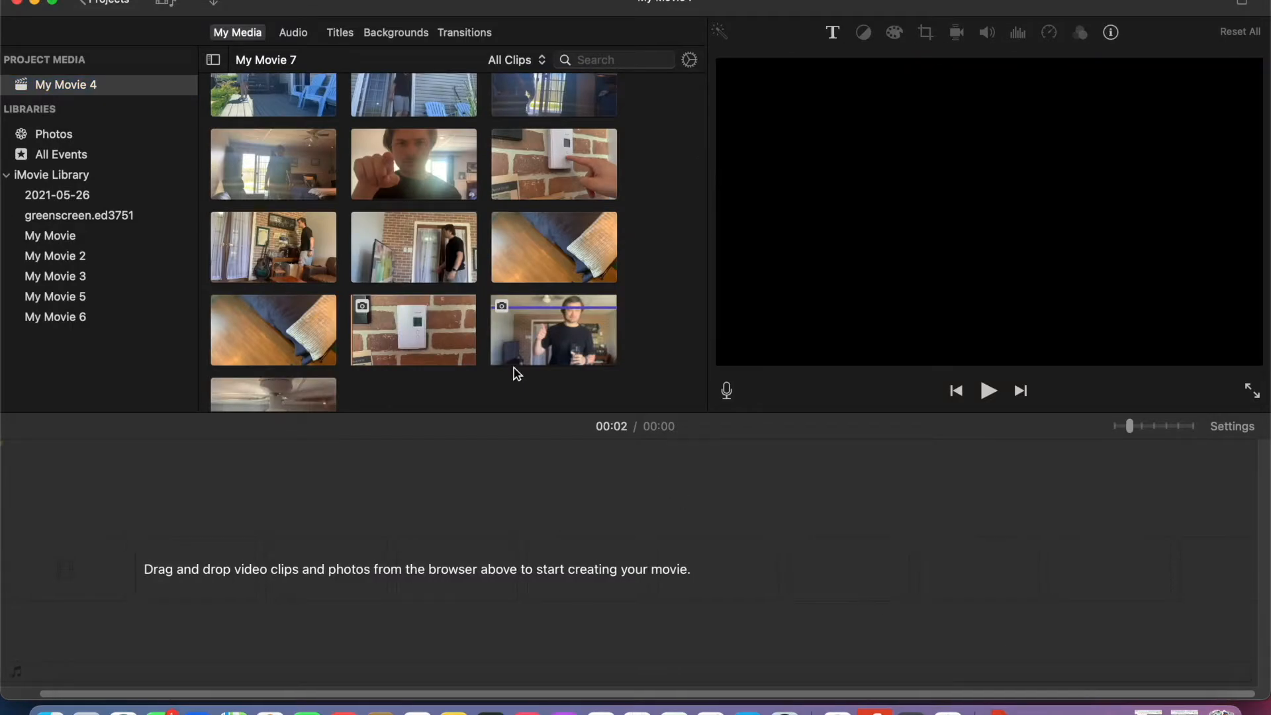
- Place the 5.2 s doormat clip in the empty timeline, play it and trim off its opening
scroll(424, 278, up, 3)
drag(289, 119, 90, 563)
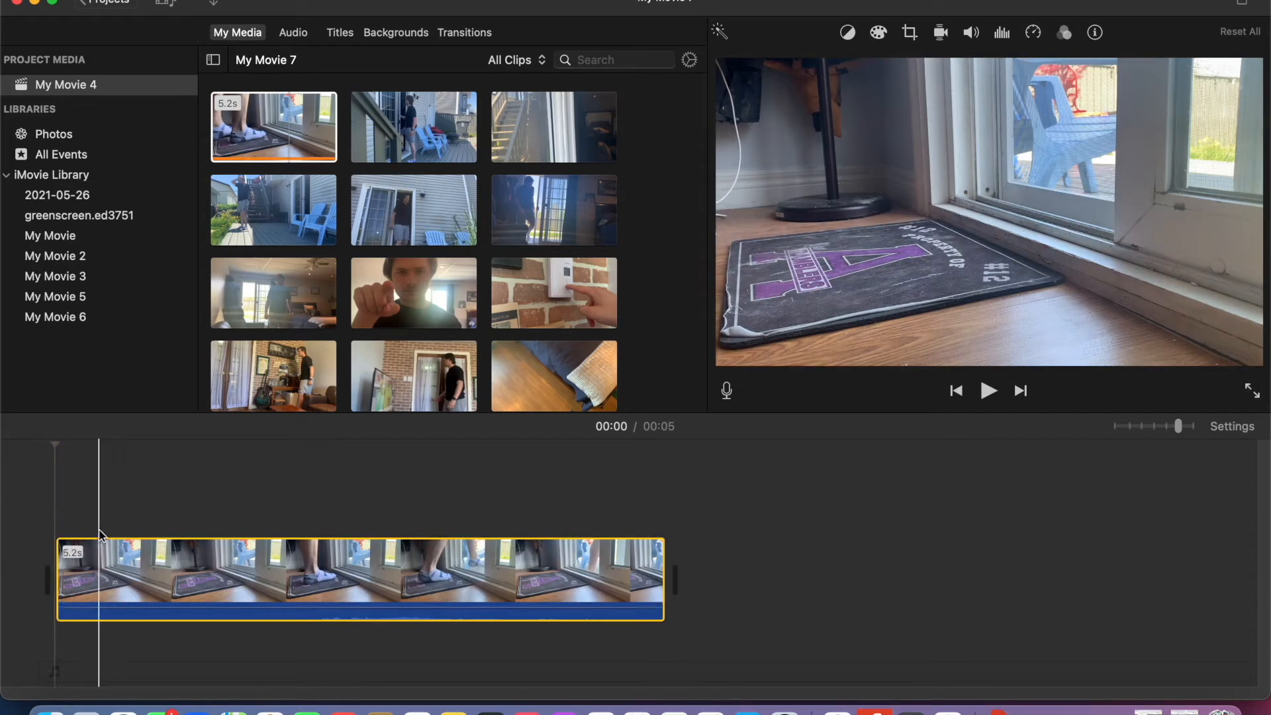
click(988, 392)
drag(57, 572, 252, 577)
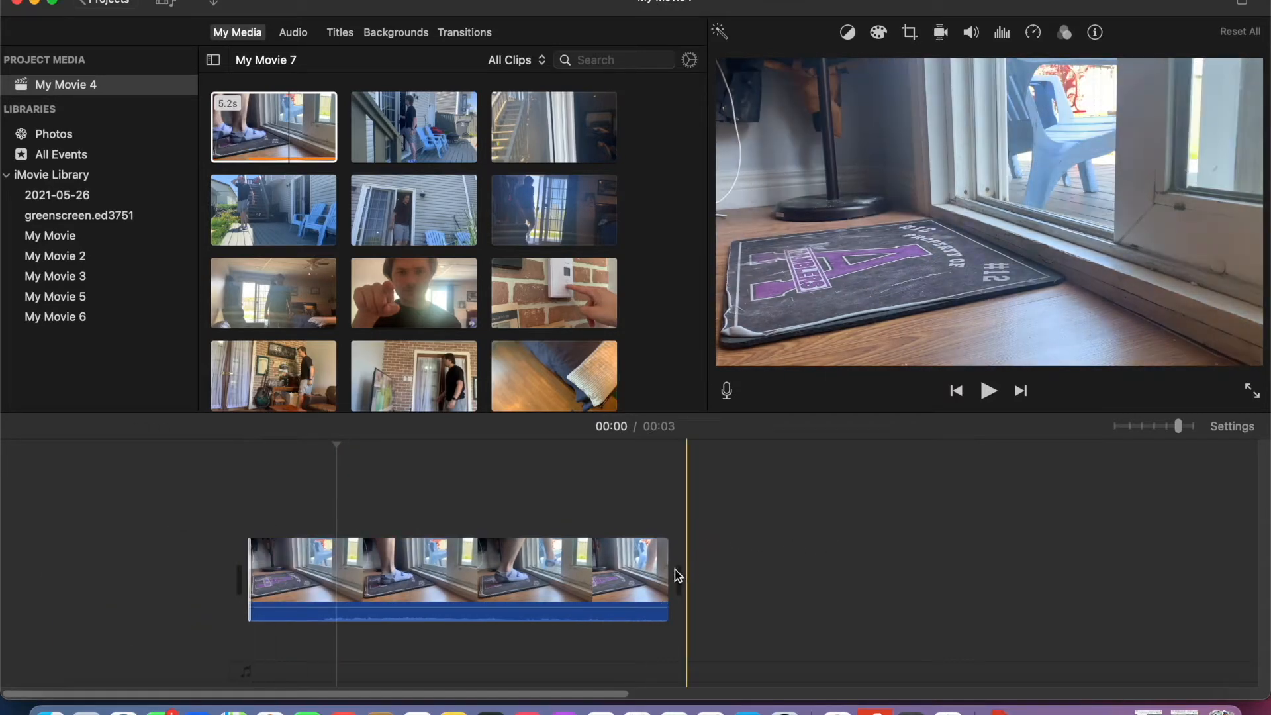
- Add the 4.8 s sliding-door clip after the doormat clip and trim both clips where they meet
drag(361, 212, 700, 599)
click(598, 576)
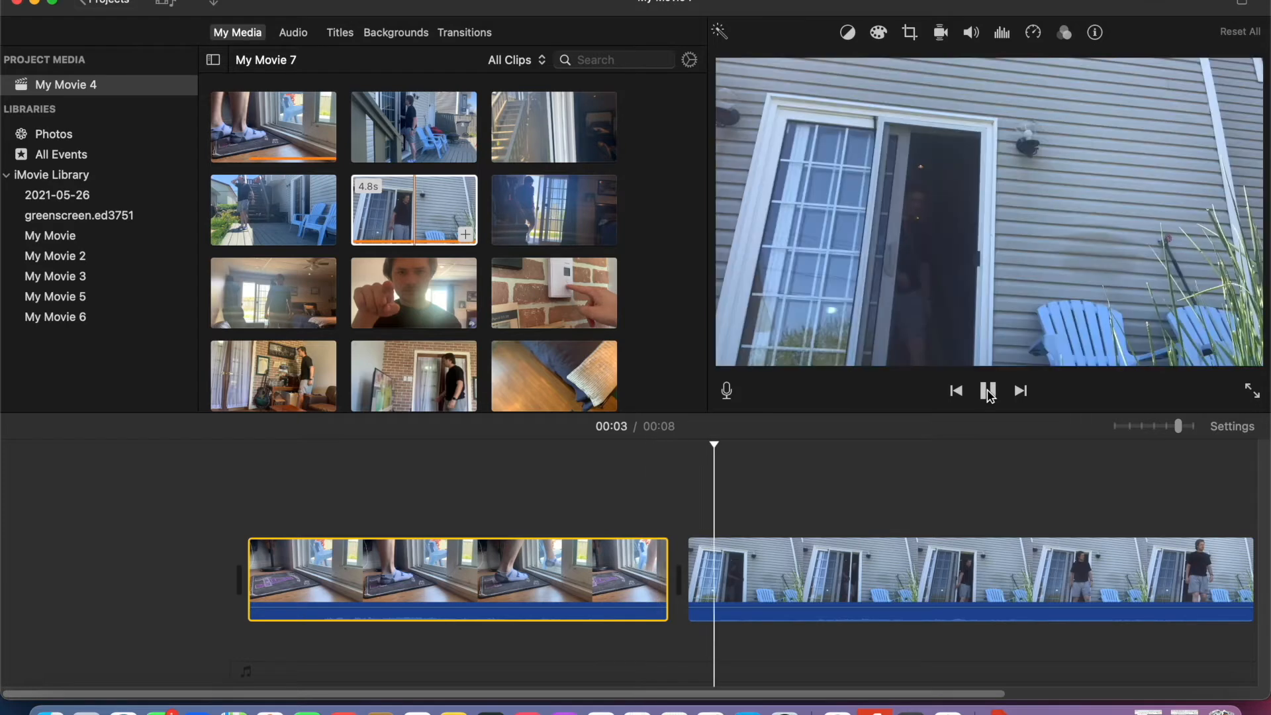
mouse_move(689, 576)
mouse_down()
mouse_move(1013, 582)
mouse_move(682, 561)
mouse_move(695, 560)
mouse_up()
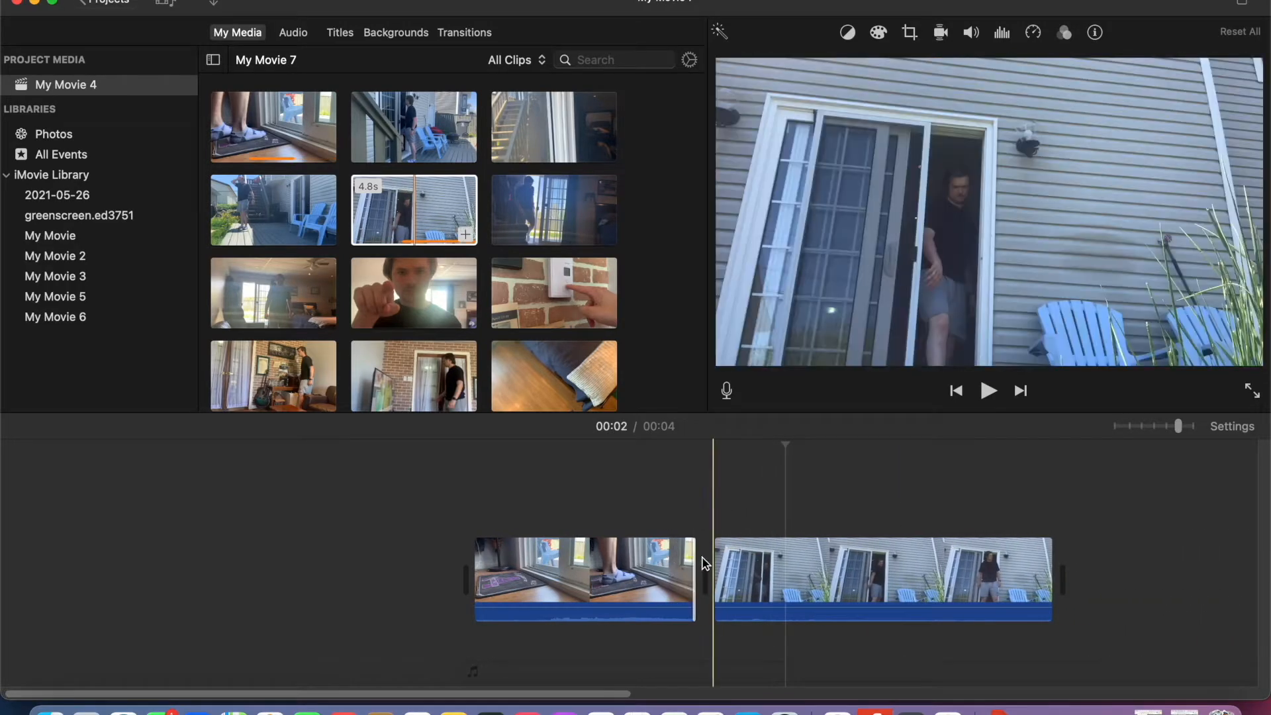
- Preview the cut between the doormat and sliding-door clips and trim slightly more from the start of the second clip
click(640, 514)
click(989, 392)
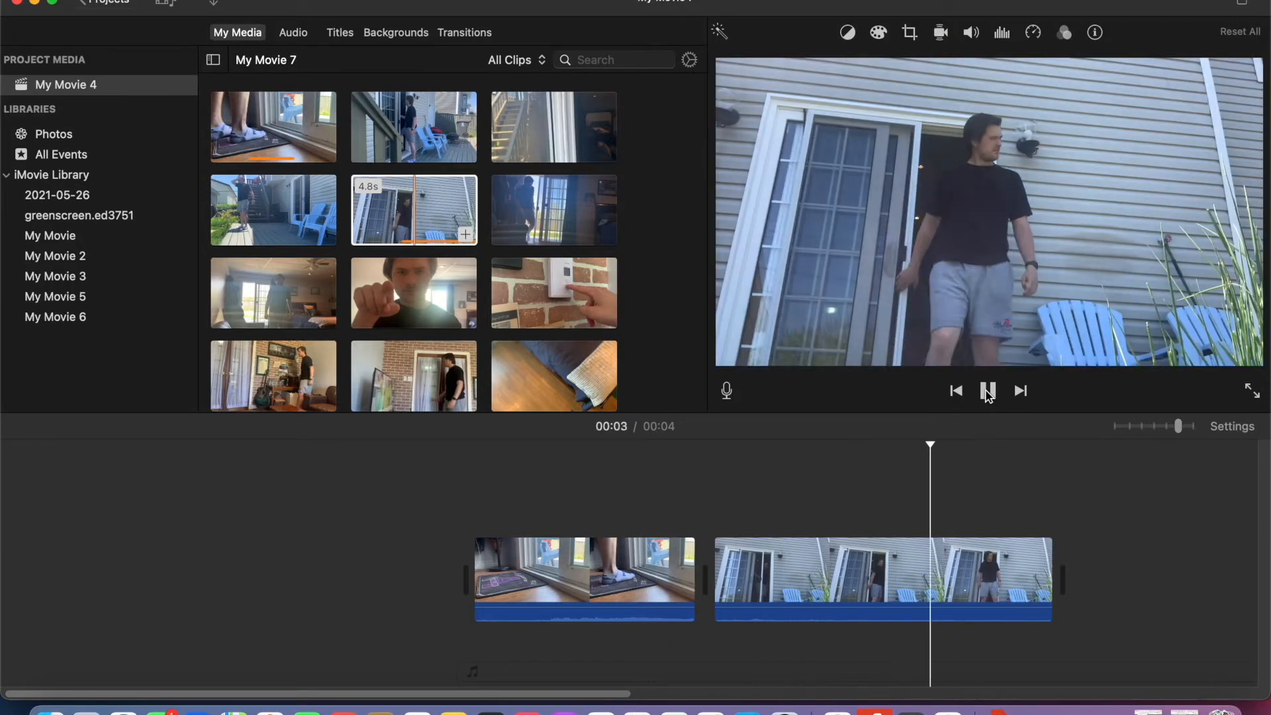
click(988, 391)
click(639, 488)
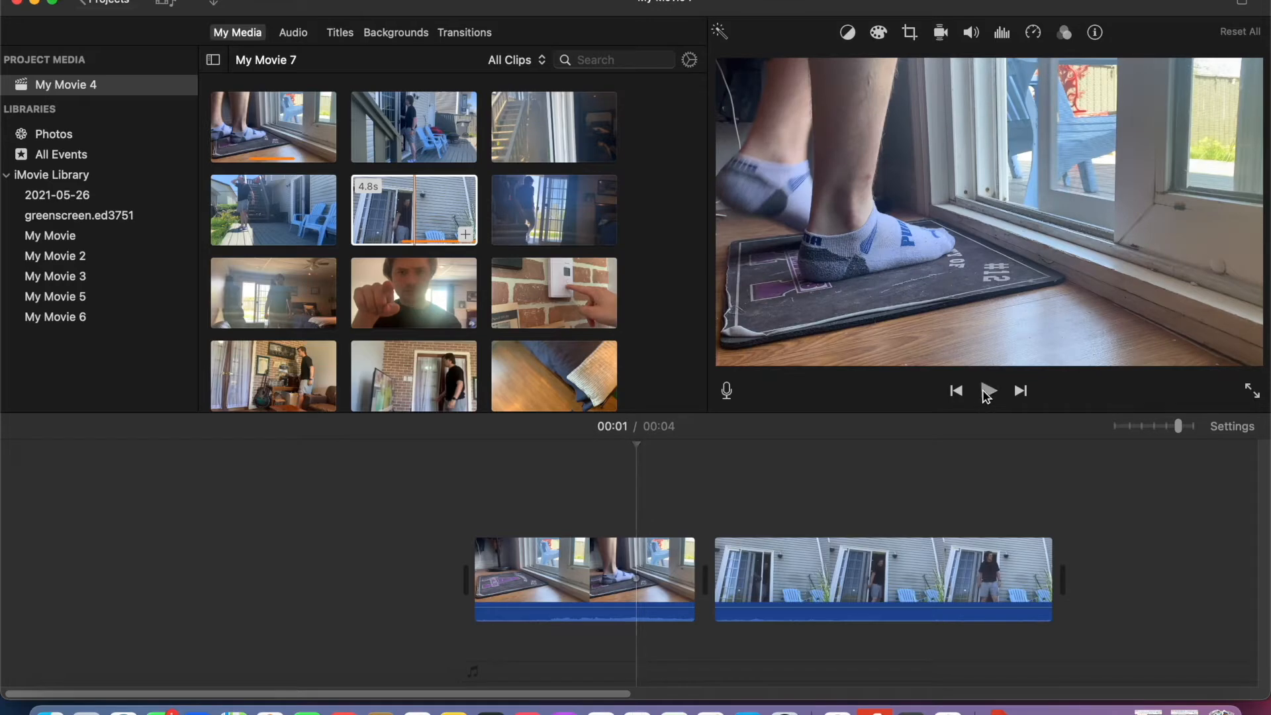
click(988, 391)
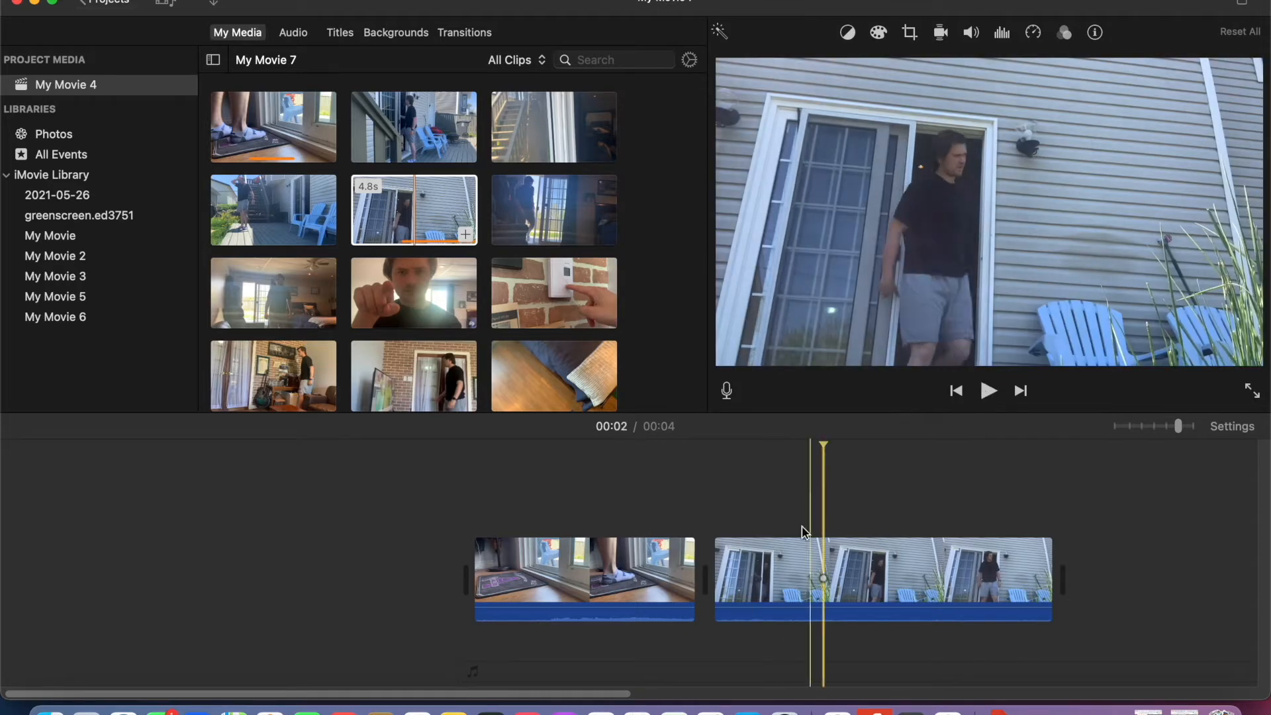
drag(717, 566, 741, 565)
click(662, 517)
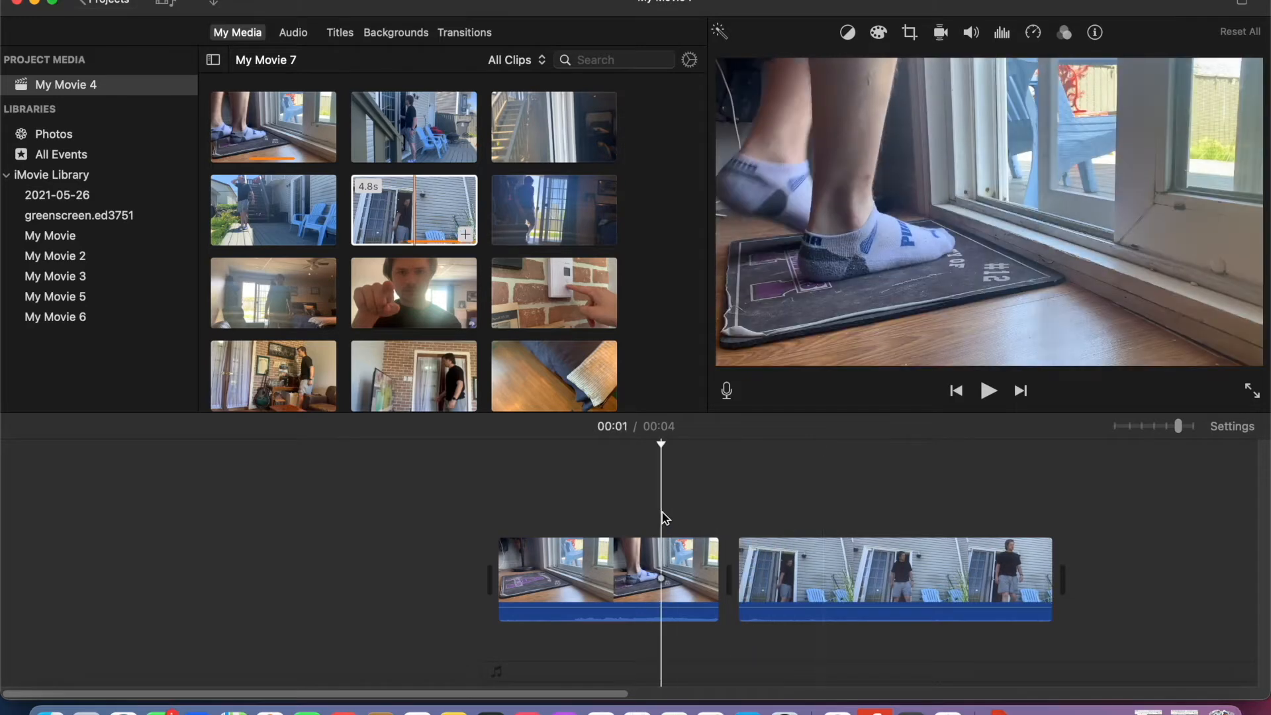
click(989, 395)
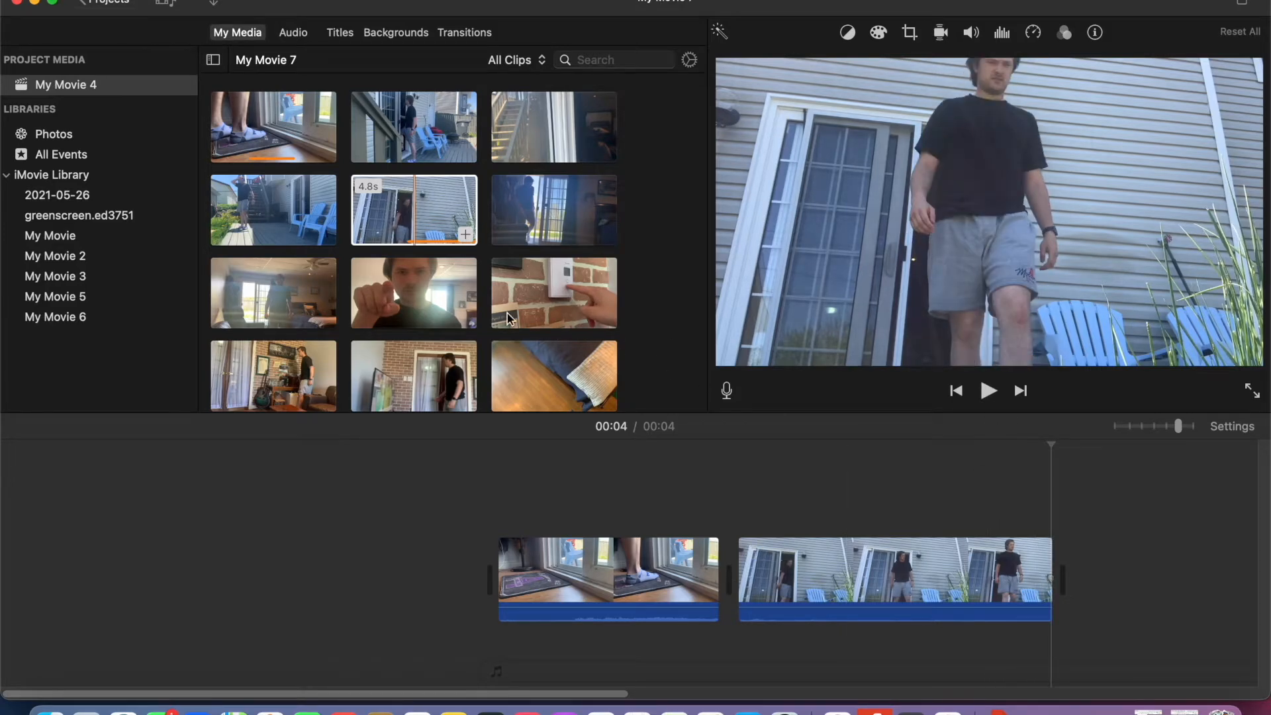
- Add the 14.1 s deck clip at the end of the timeline and trim off its opening before the man walks out
drag(290, 215, 1094, 581)
scroll(1094, 582, right, 5)
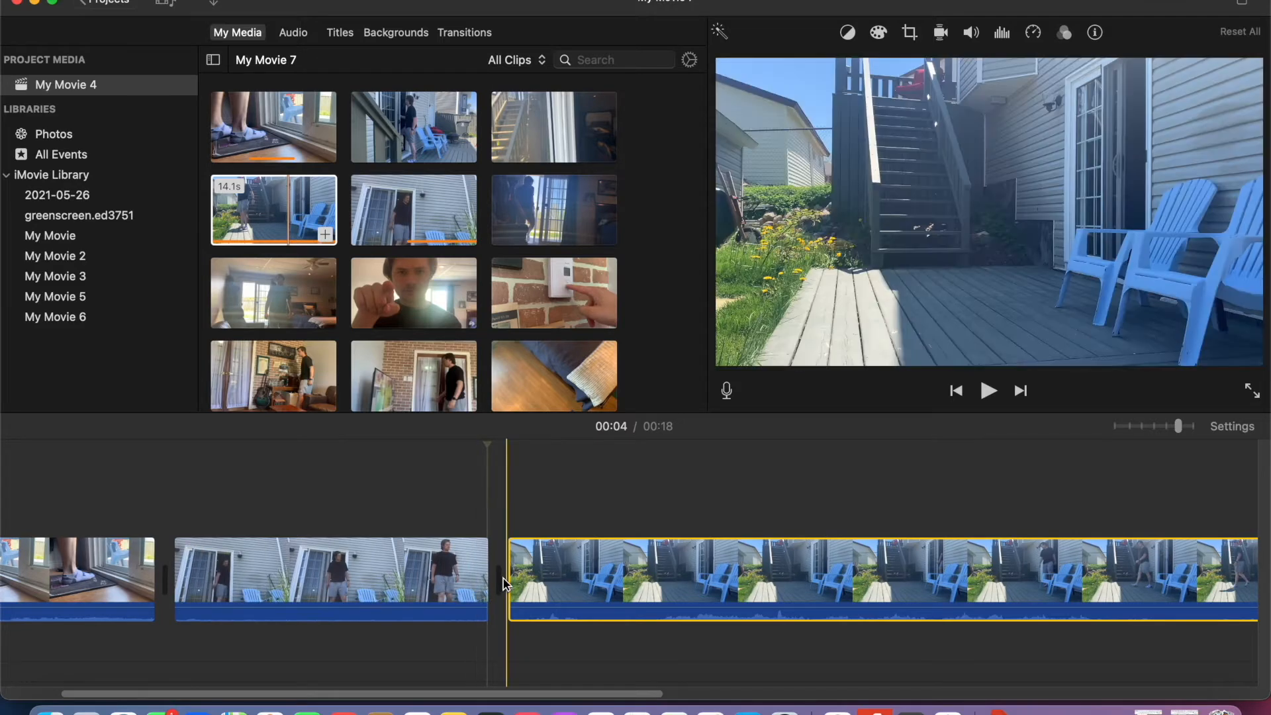
drag(510, 575, 1075, 608)
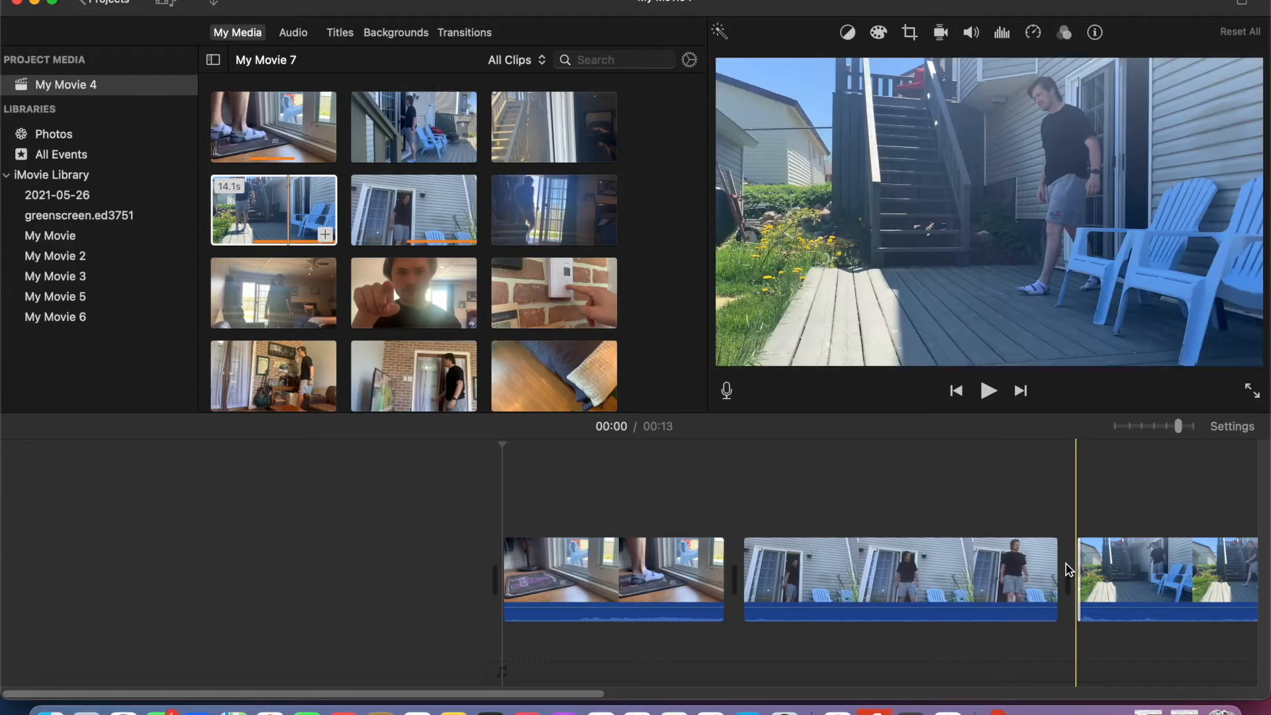
- Tighten the cut by trimming the end of the sliding-door clip and play through into the deck clip
drag(1057, 564, 1083, 579)
click(957, 514)
click(989, 391)
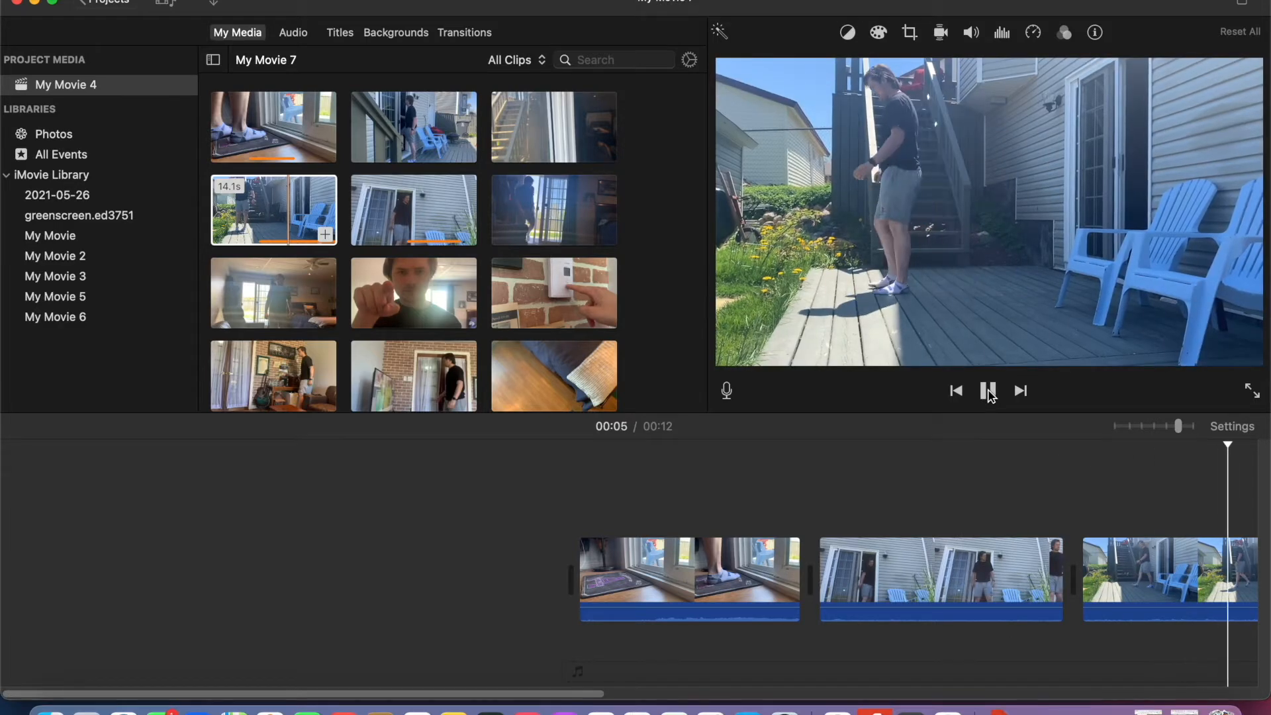
click(989, 391)
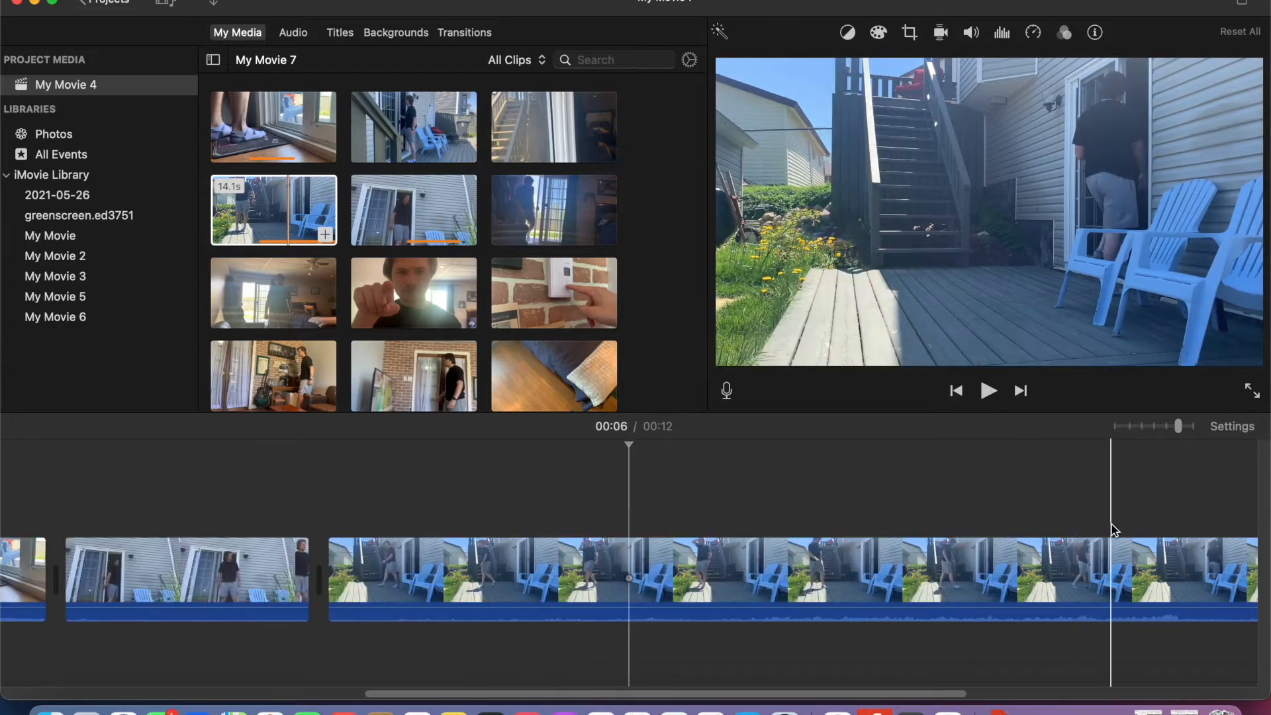
- Trim the end of the deck clip and add the 5.5 s patio clip after it, with its start trimmed
scroll(1118, 587, right, 6)
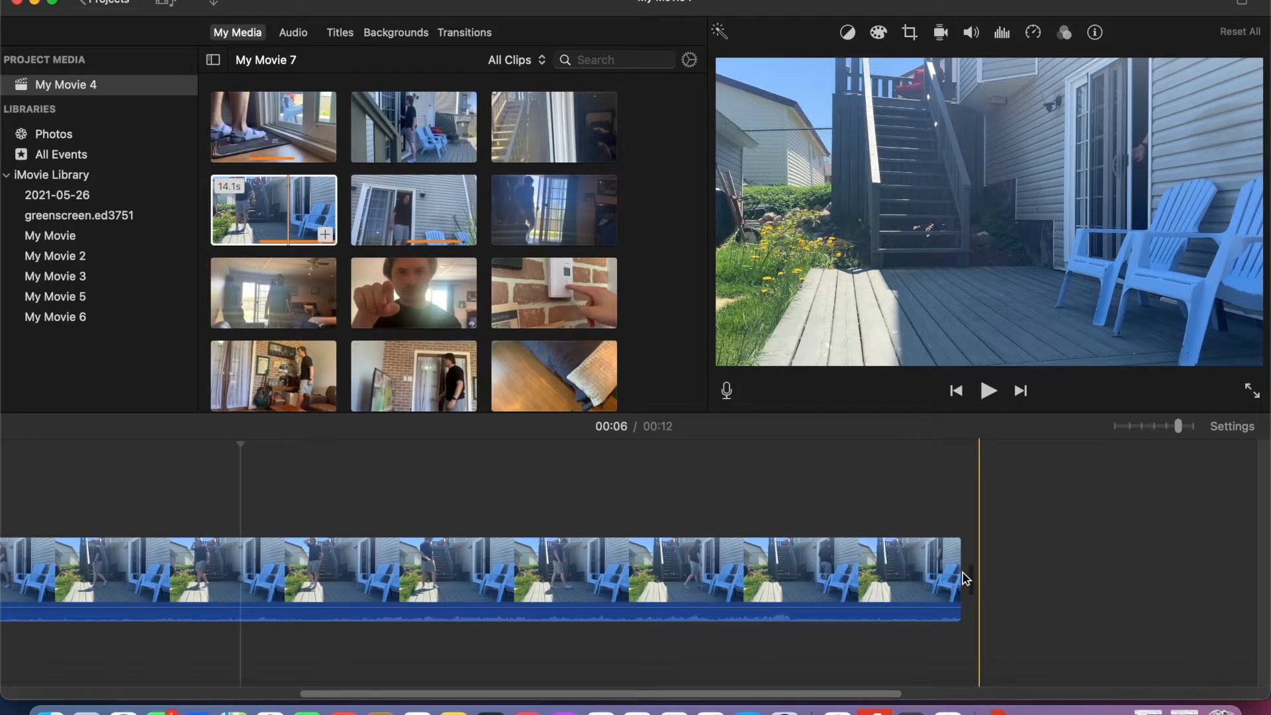
drag(960, 573, 587, 575)
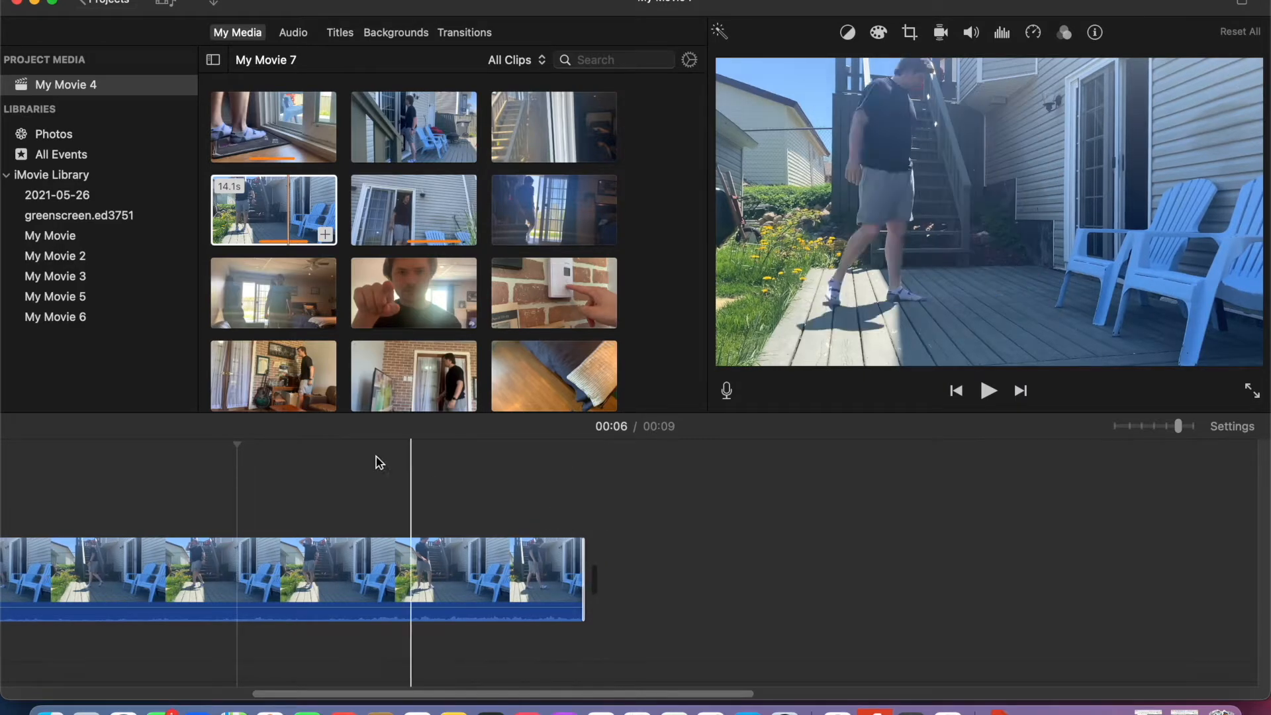
drag(414, 126, 818, 590)
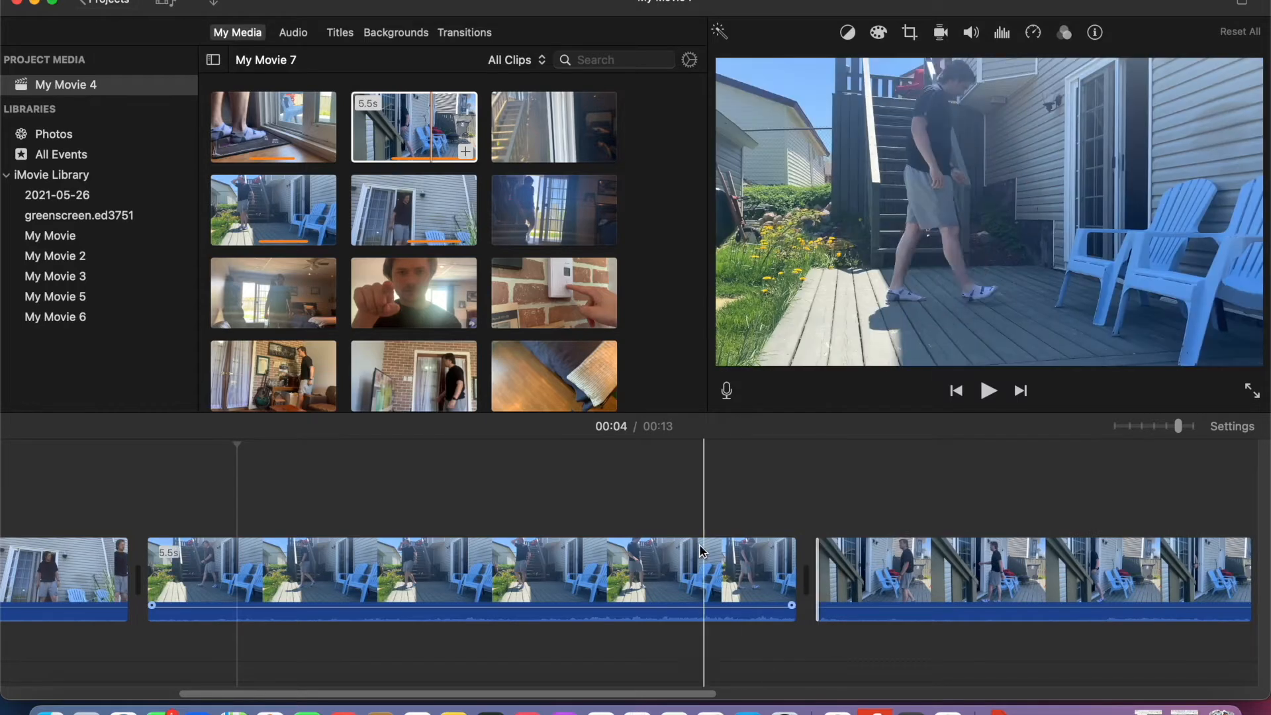
- Preview the cut from deck to patio and extend the patio clip's start so it lasts about 4.3 s
click(657, 505)
click(989, 392)
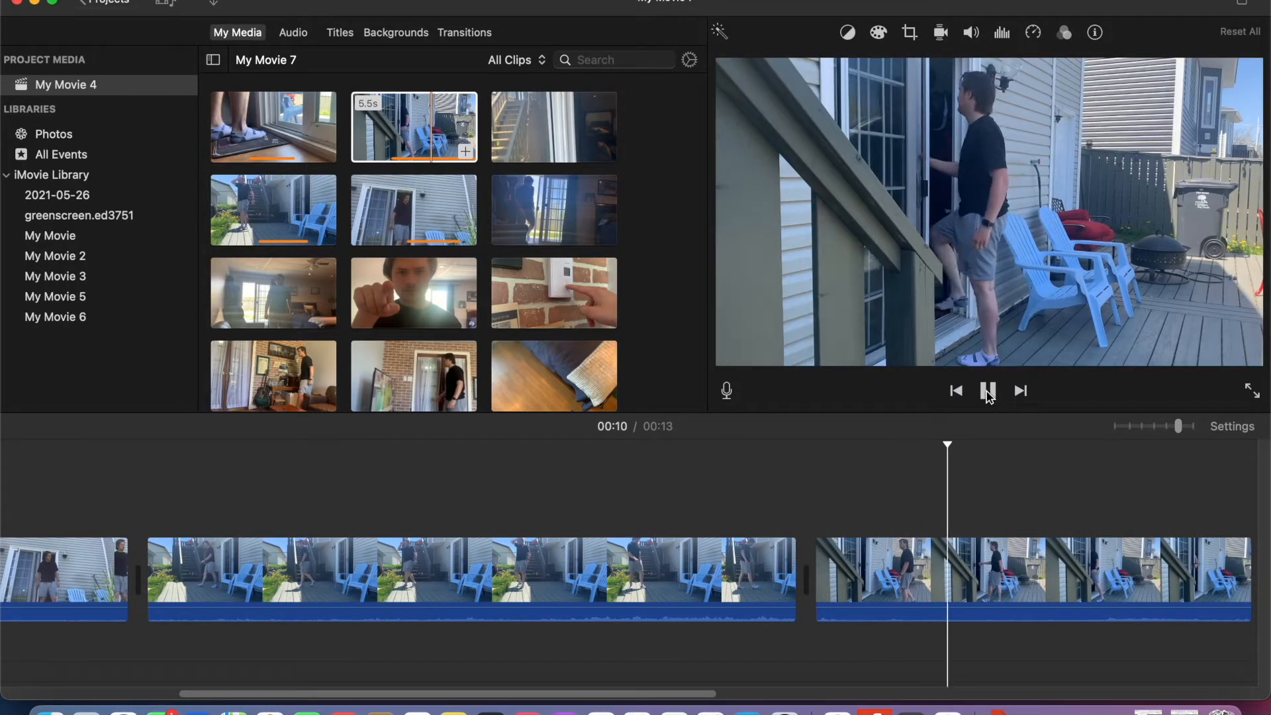
click(987, 391)
drag(817, 581, 736, 562)
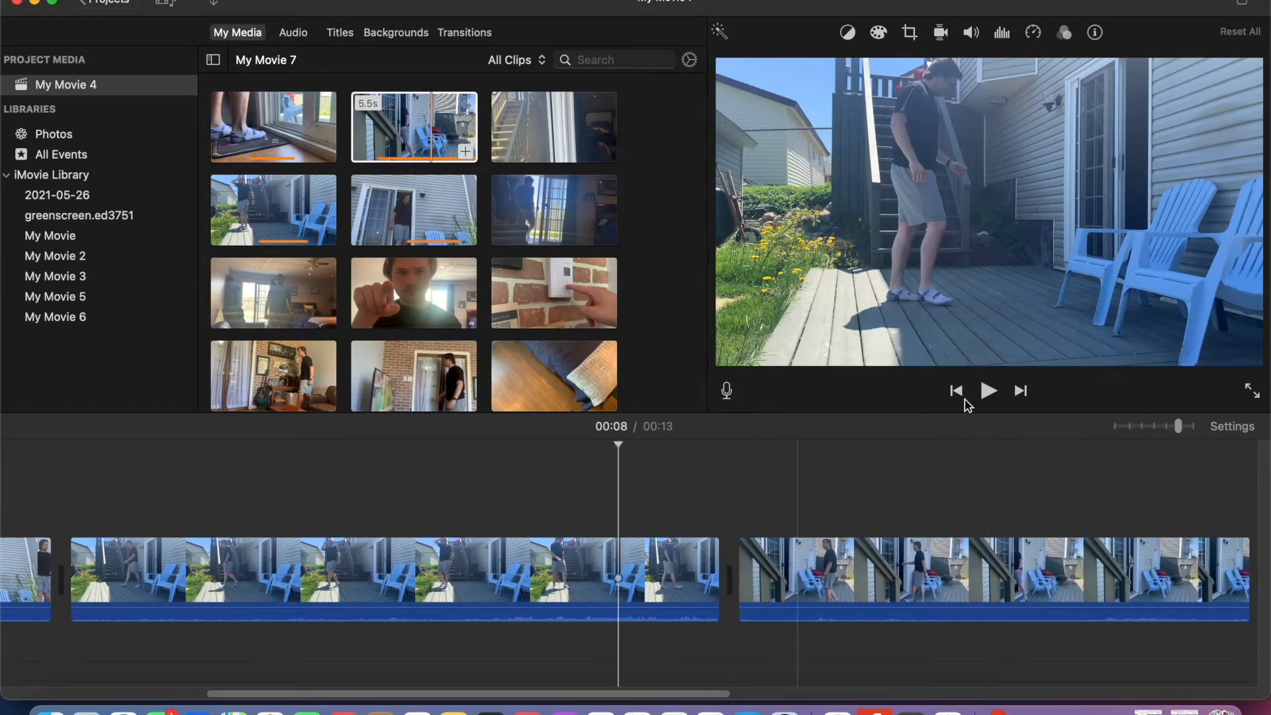
click(989, 392)
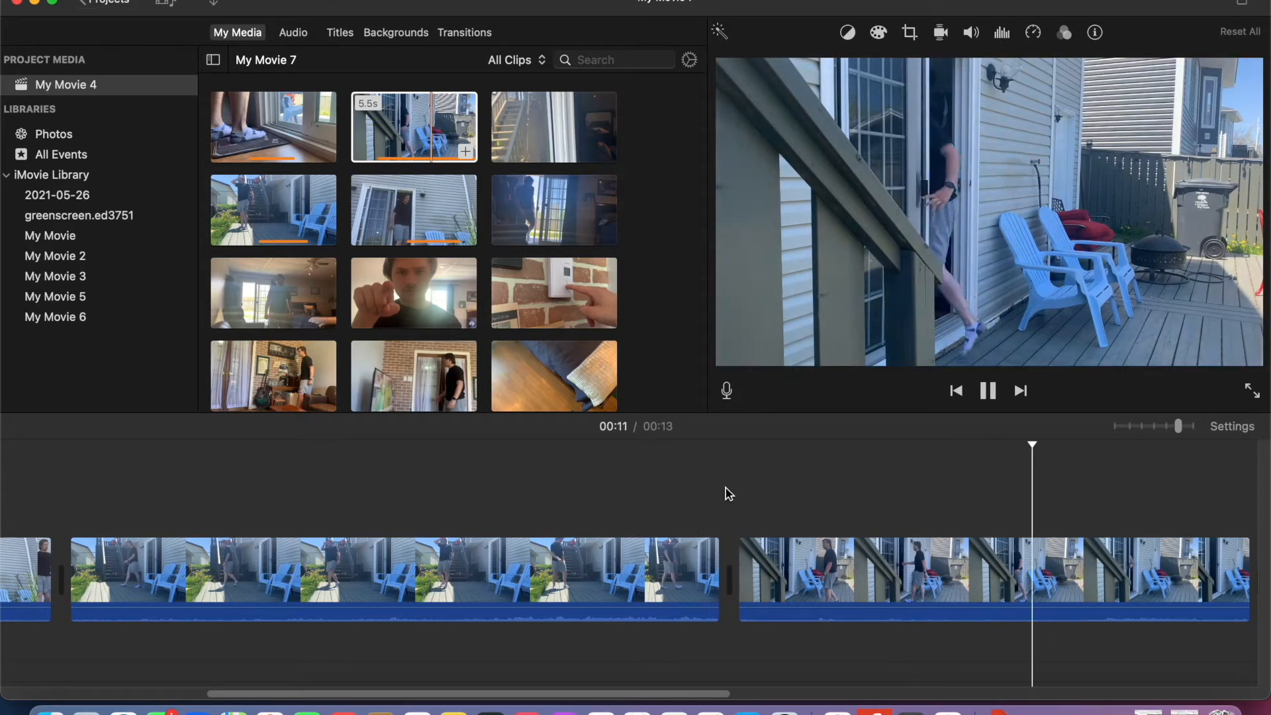
click(679, 502)
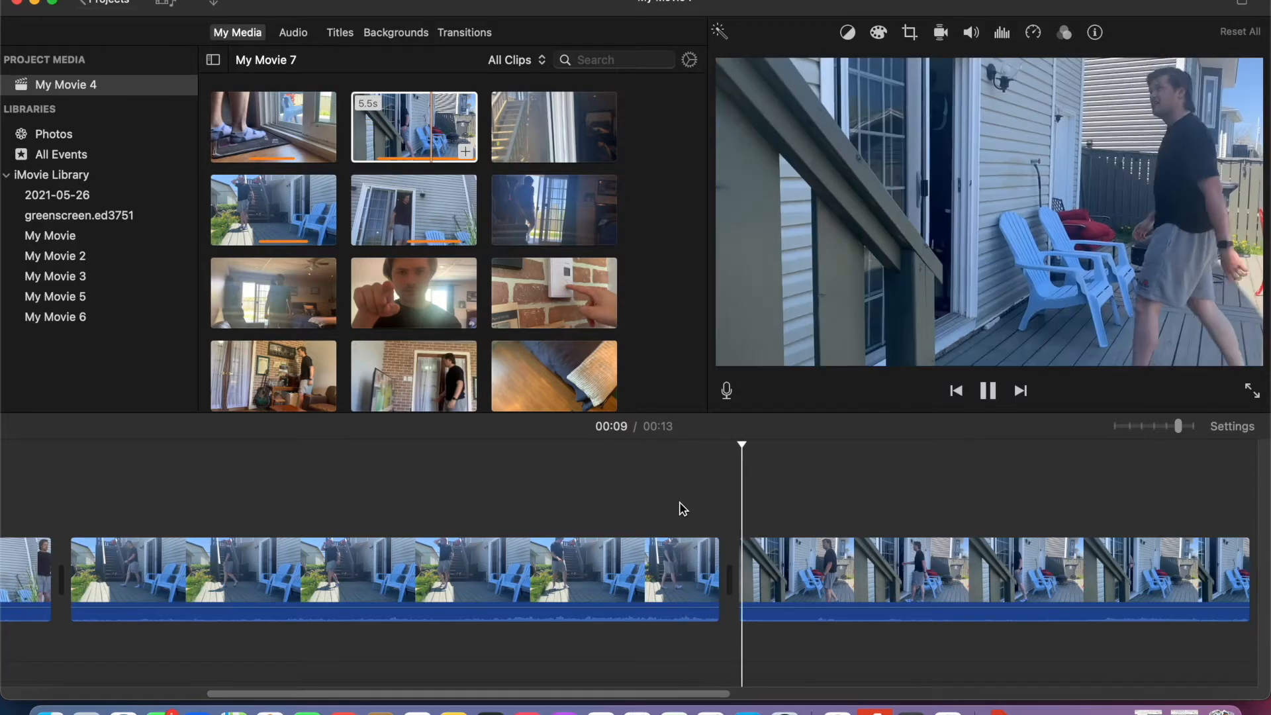
click(633, 494)
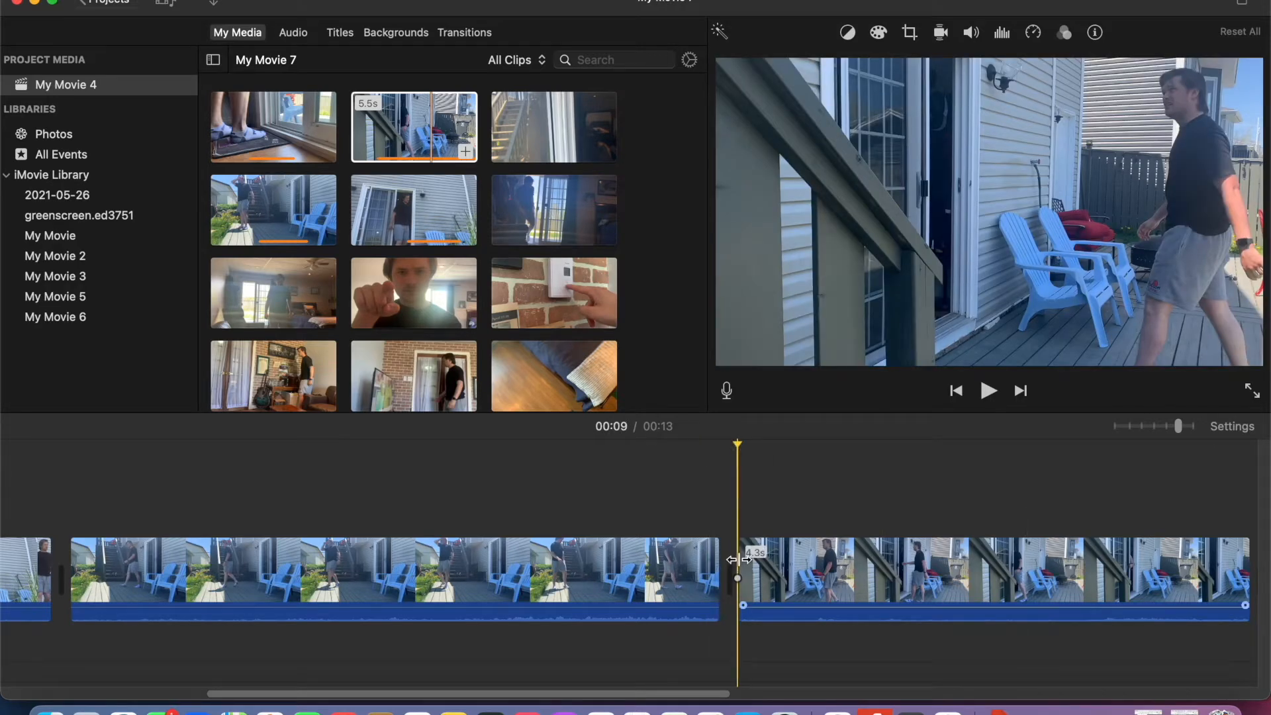
- Fine-tune the start point of the patio clip and replay the cut from the deck clip
mouse_move(738, 559)
mouse_down()
mouse_move(757, 558)
mouse_move(734, 553)
mouse_up()
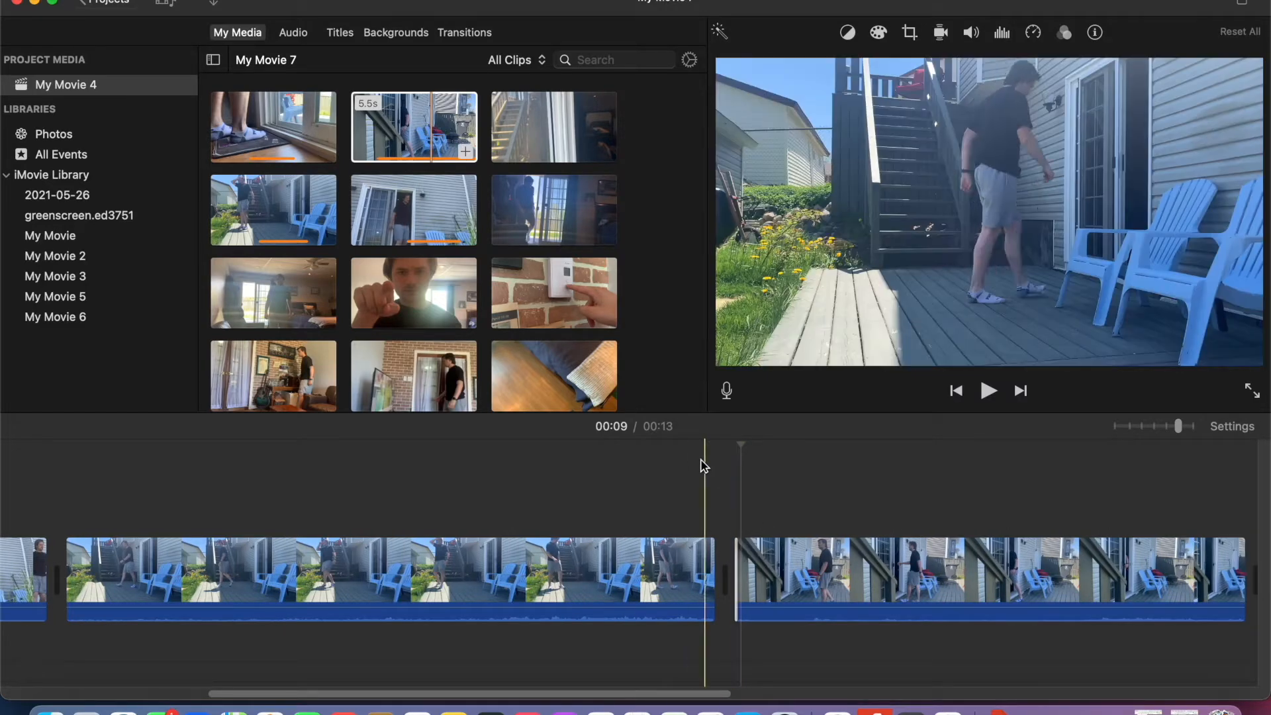
click(987, 392)
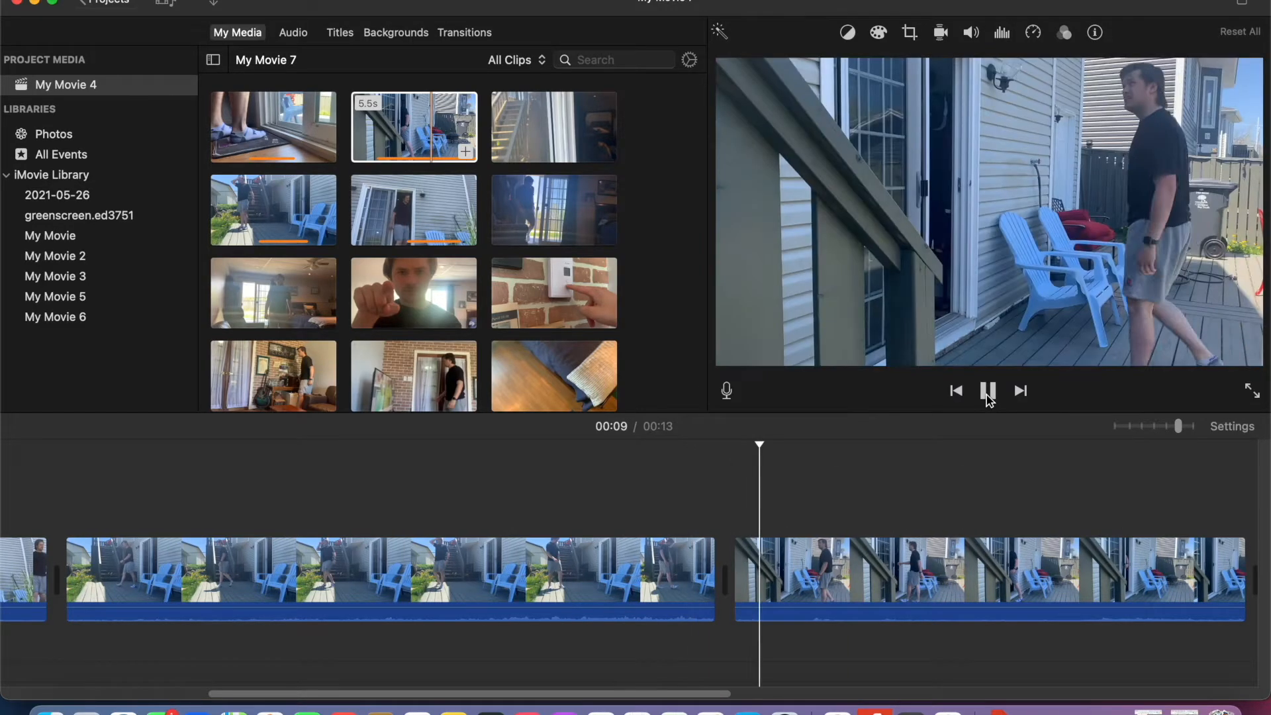
click(462, 503)
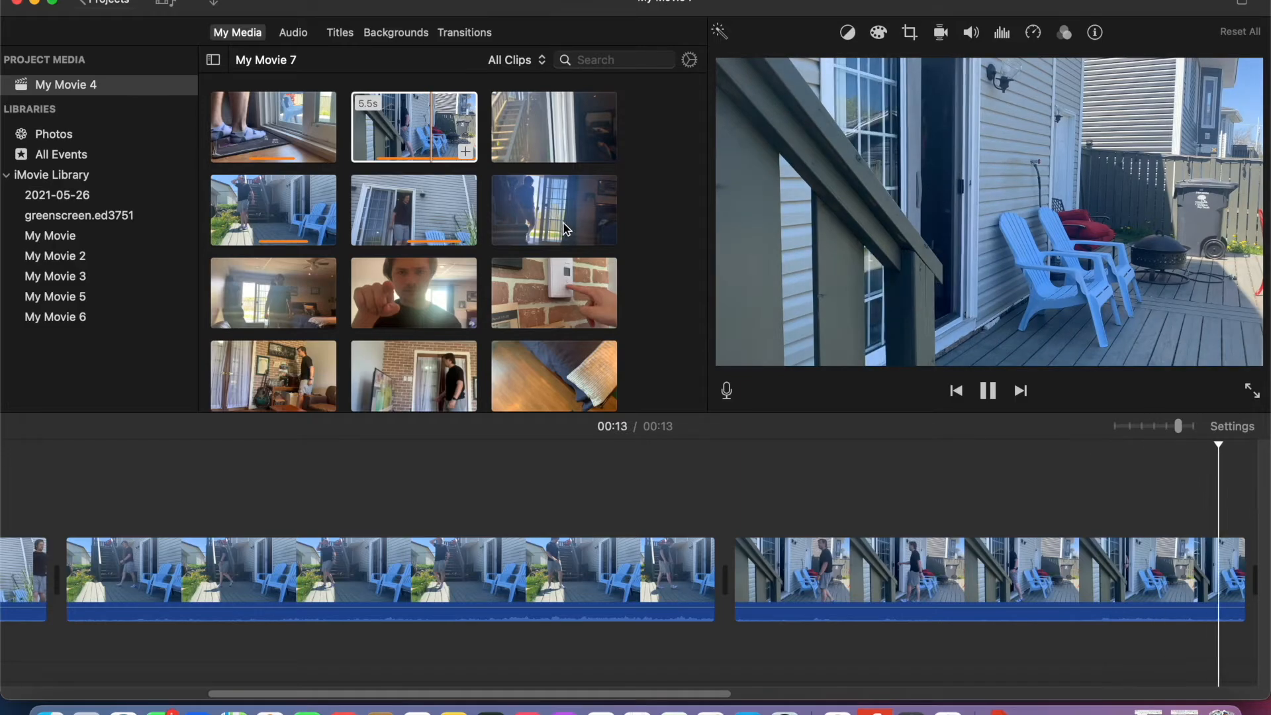
- Add the 2.3 s indoor doorway clip last, trimming the patio clip's end and the new clip's start to match the action
scroll(963, 564, right, 10)
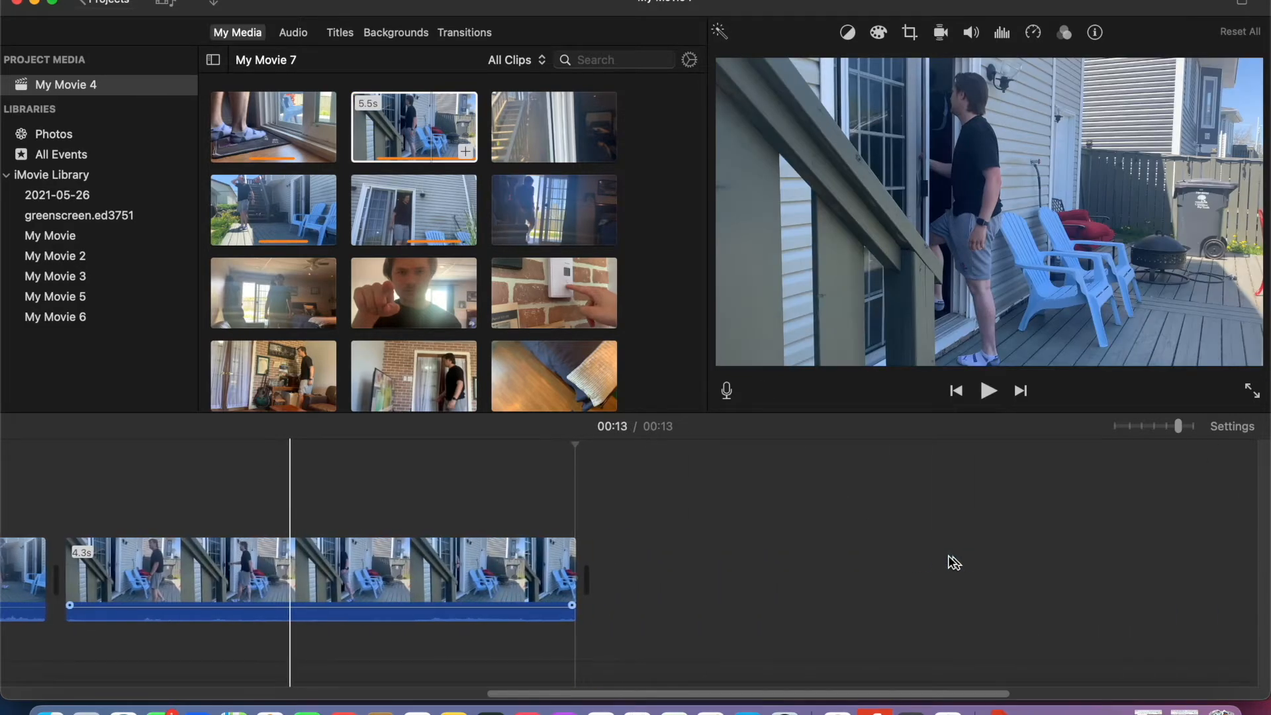
drag(554, 210, 284, 560)
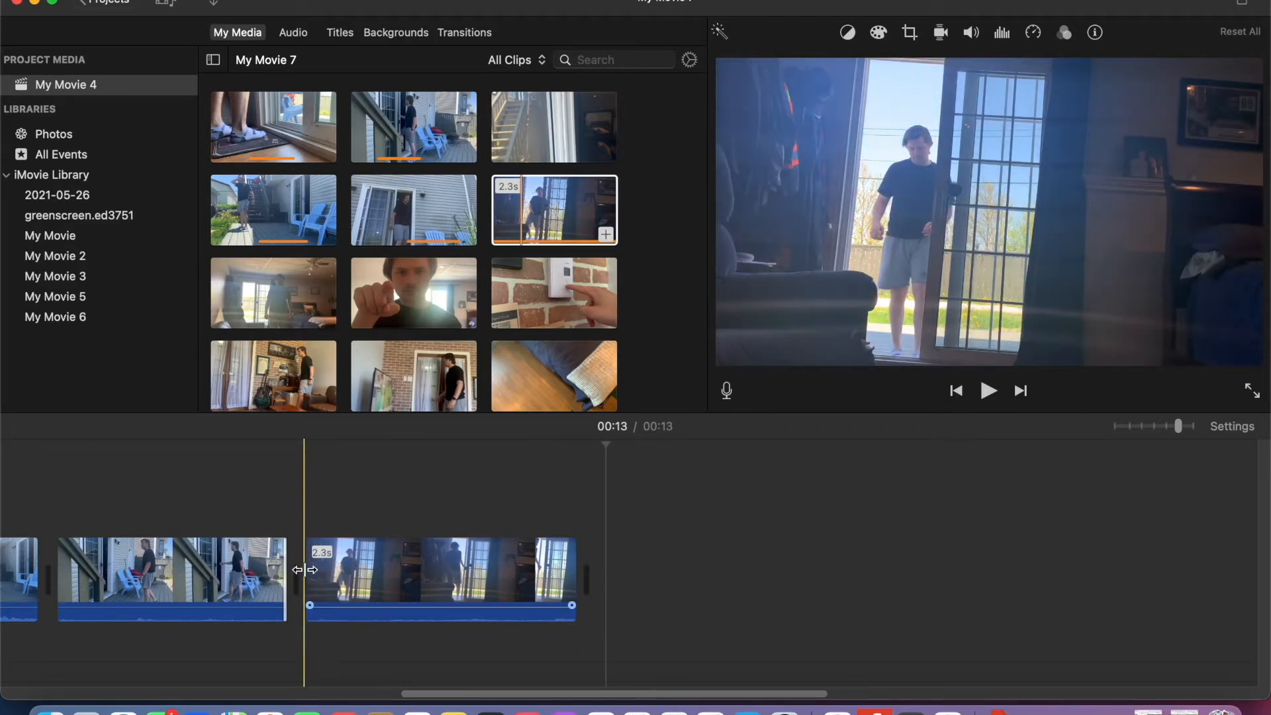
drag(307, 572, 405, 572)
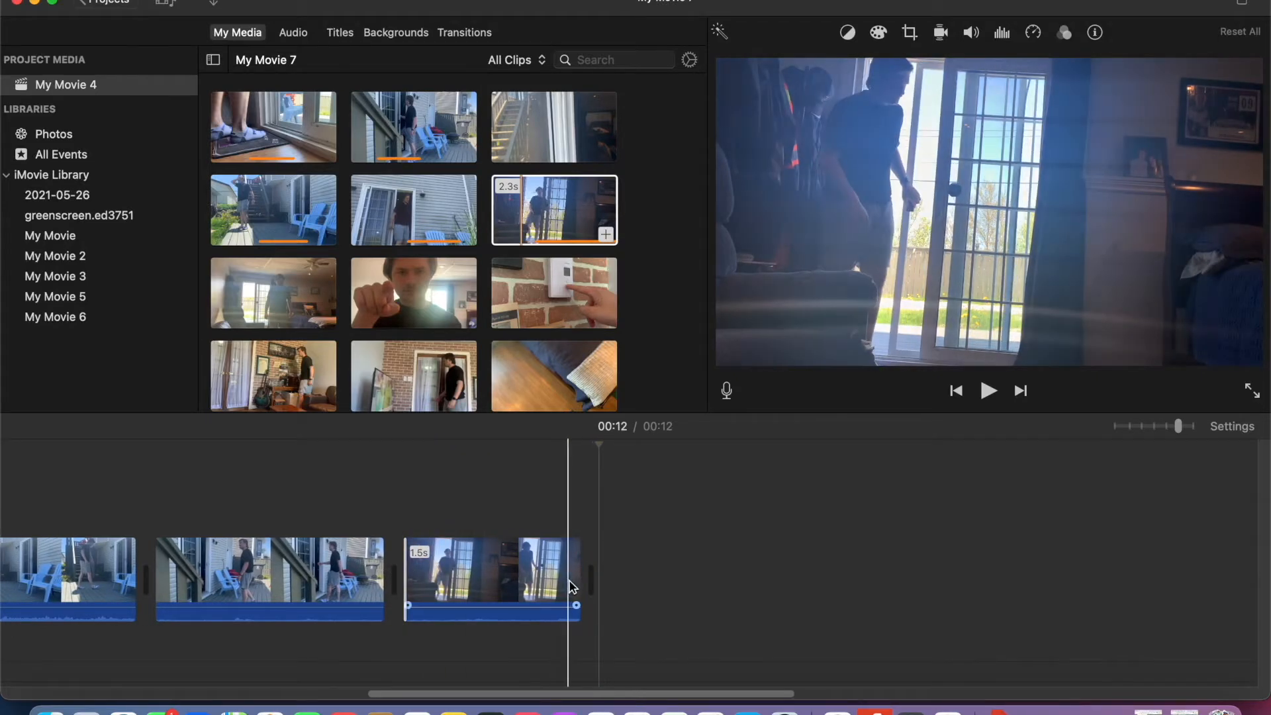
- Preview the cut from the patio to the indoor doorway clip and add the 7.8 s sliding-door close-up at the end
click(986, 392)
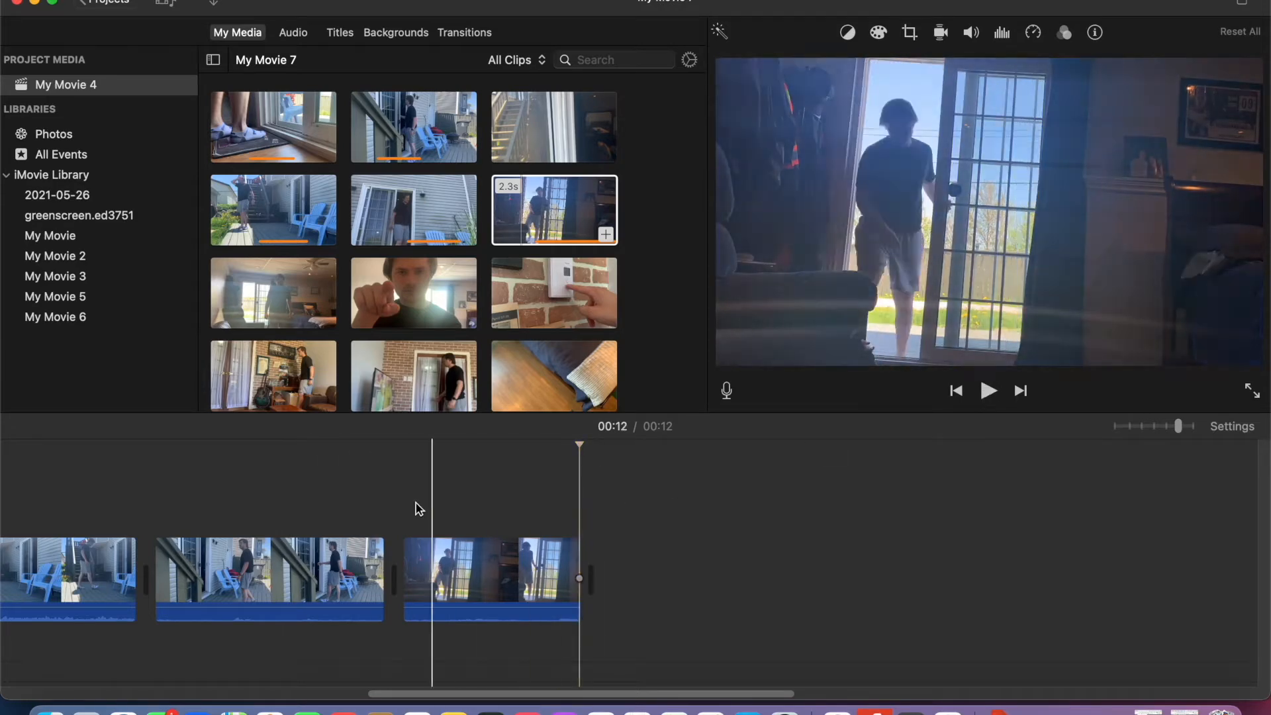
click(991, 392)
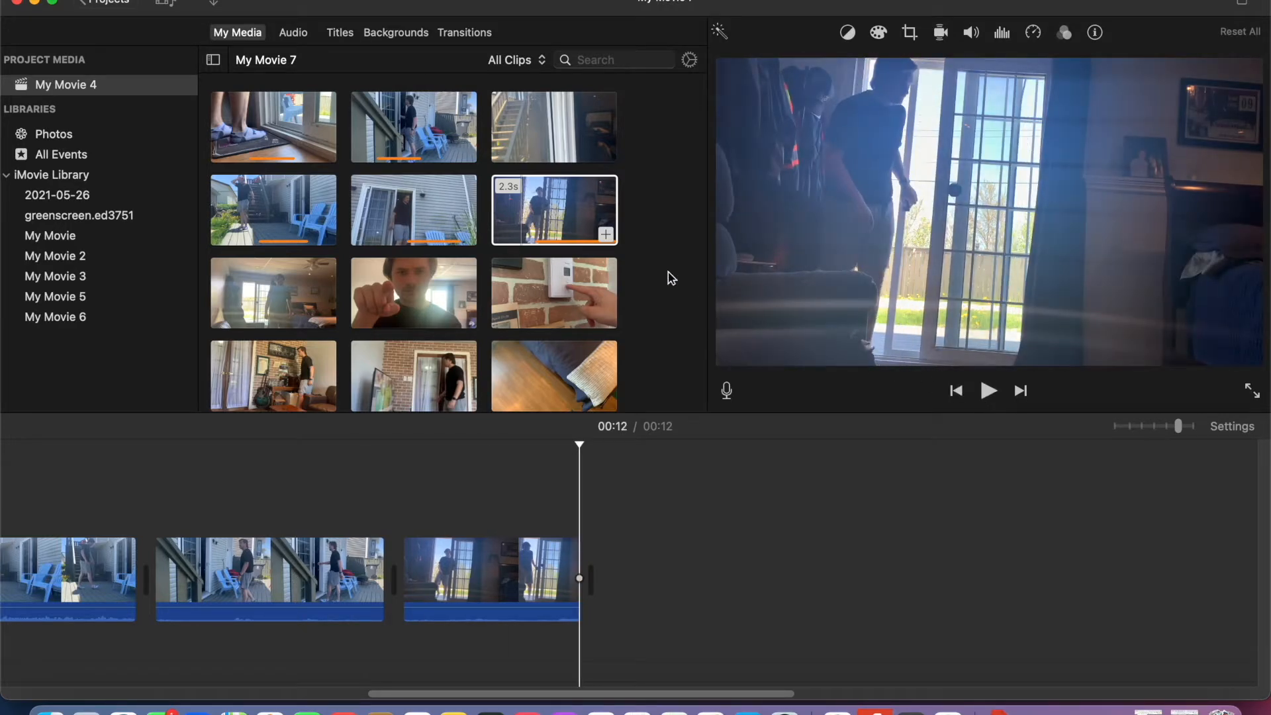
drag(549, 132, 662, 576)
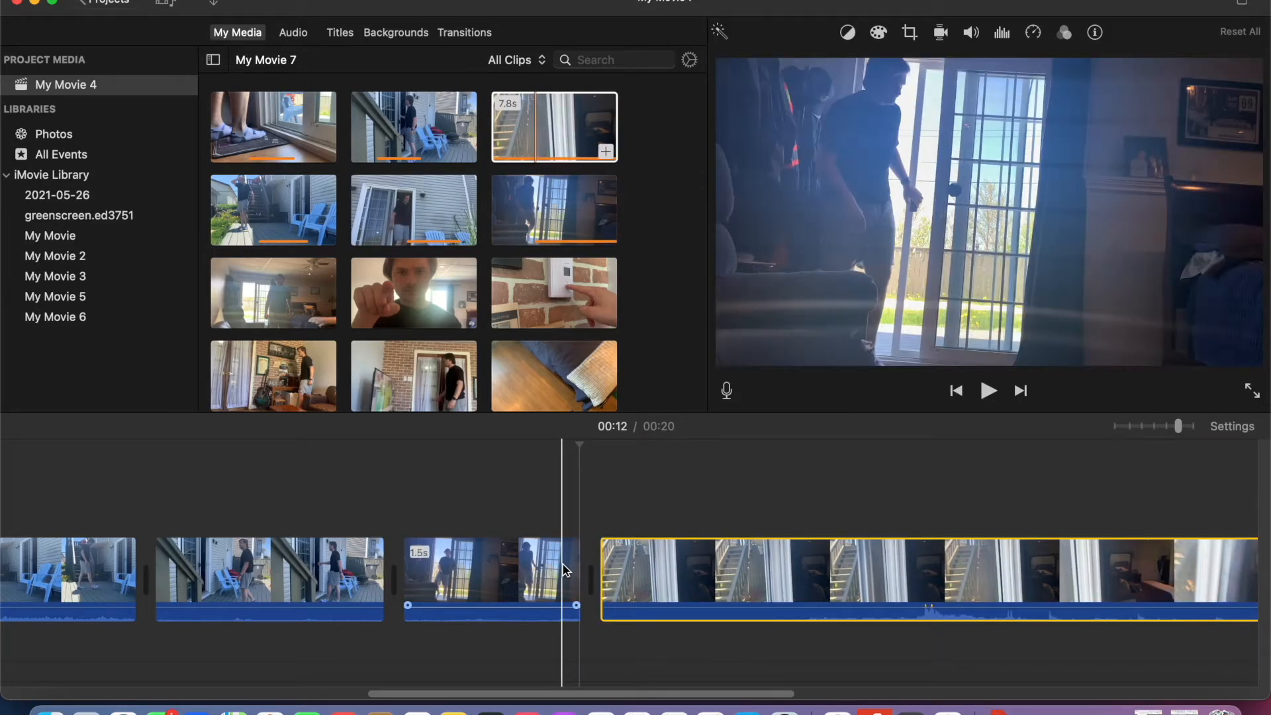
scroll(216, 505, left, 10)
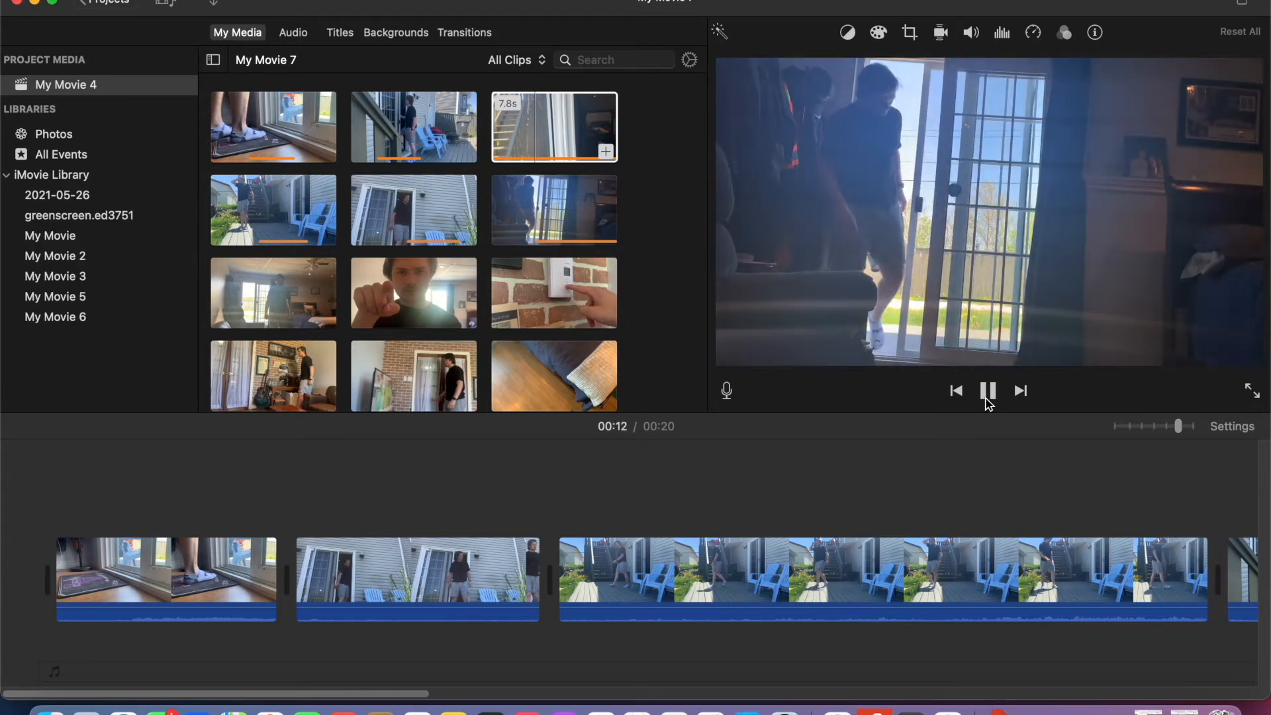
click(988, 397)
scroll(1000, 542, left, 3)
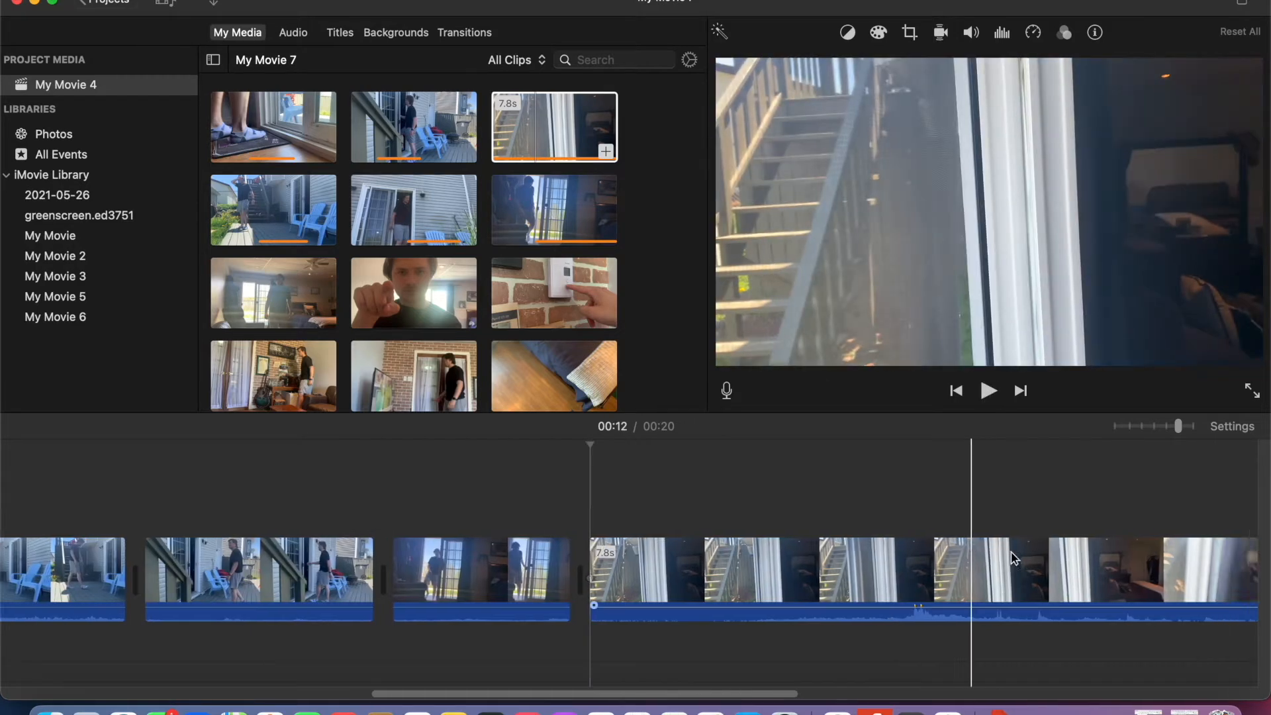
- Trim the start of the sliding-door close-up and cut its end back to just after the peak in its audio
drag(693, 577, 951, 565)
scroll(1107, 563, right, 5)
scroll(1107, 562, right, 10)
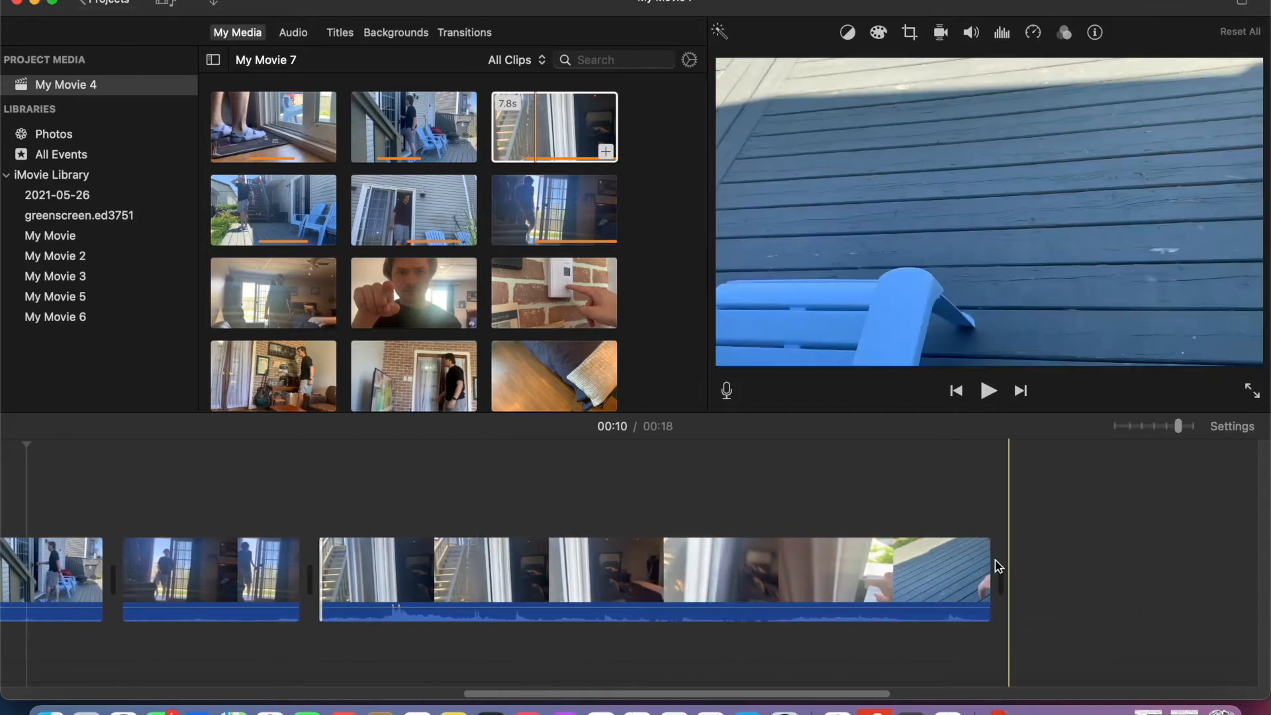
drag(975, 561, 402, 557)
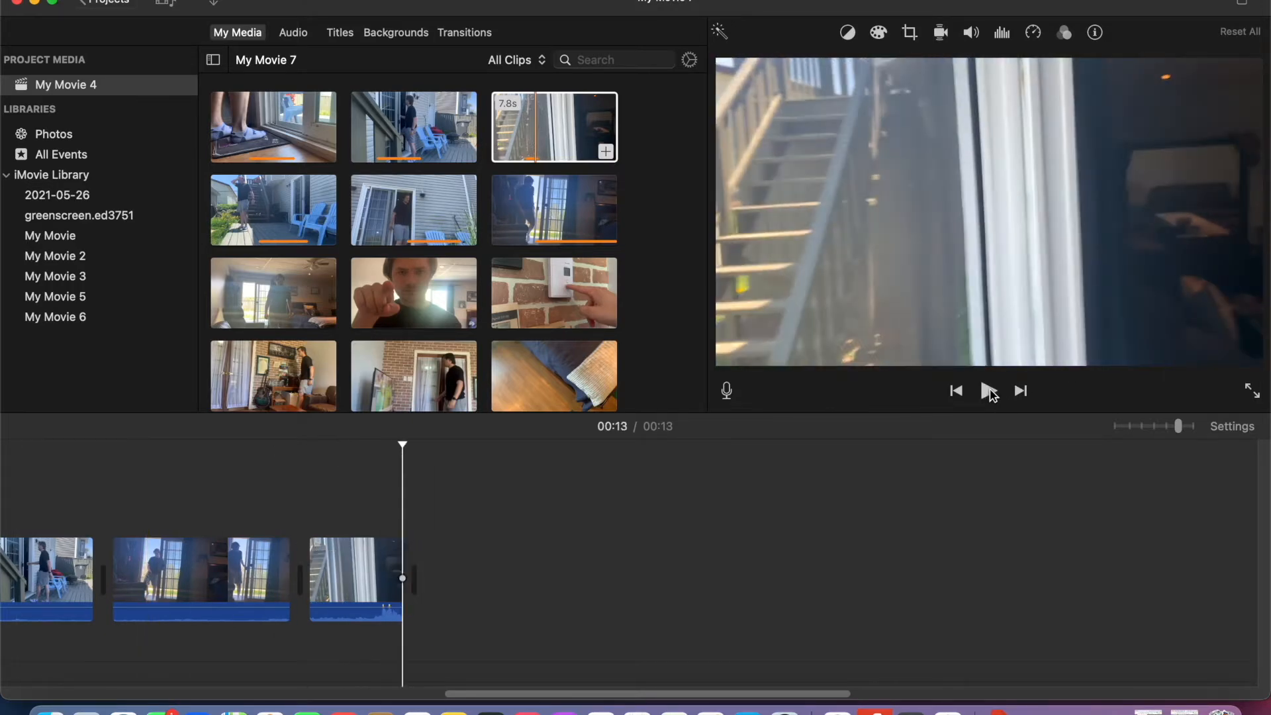
drag(402, 557, 416, 557)
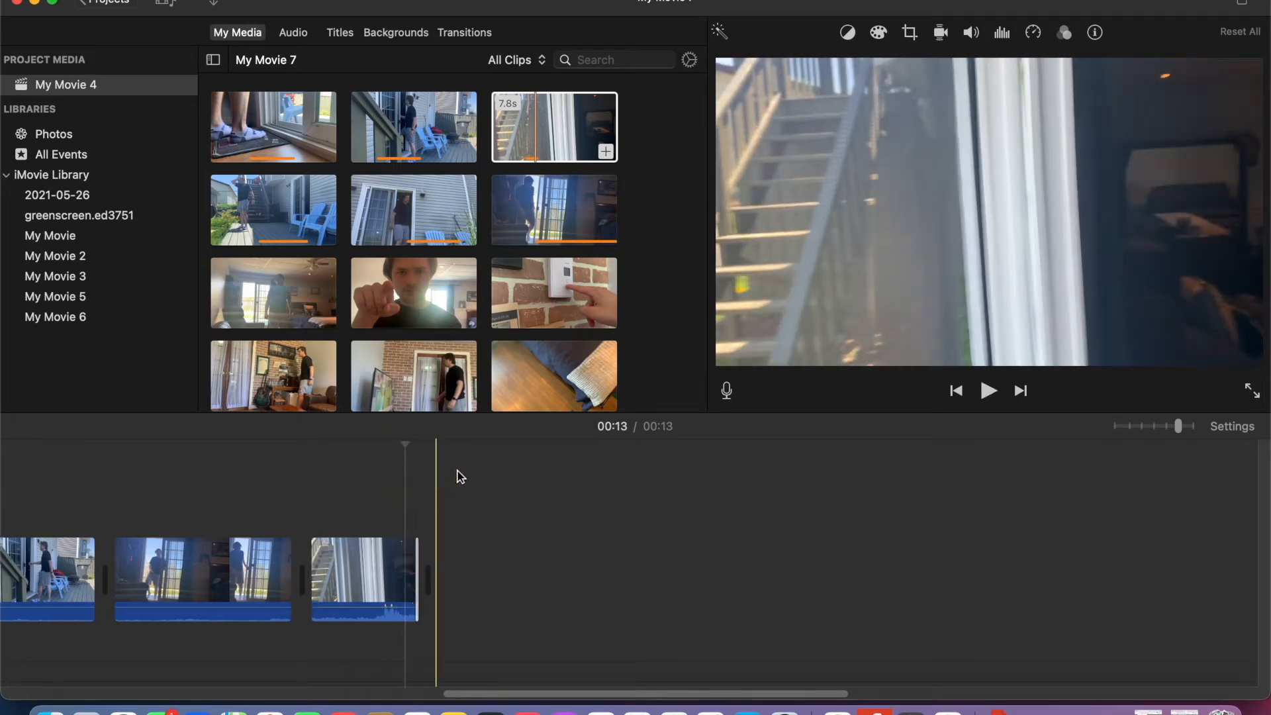
drag(422, 550, 424, 549)
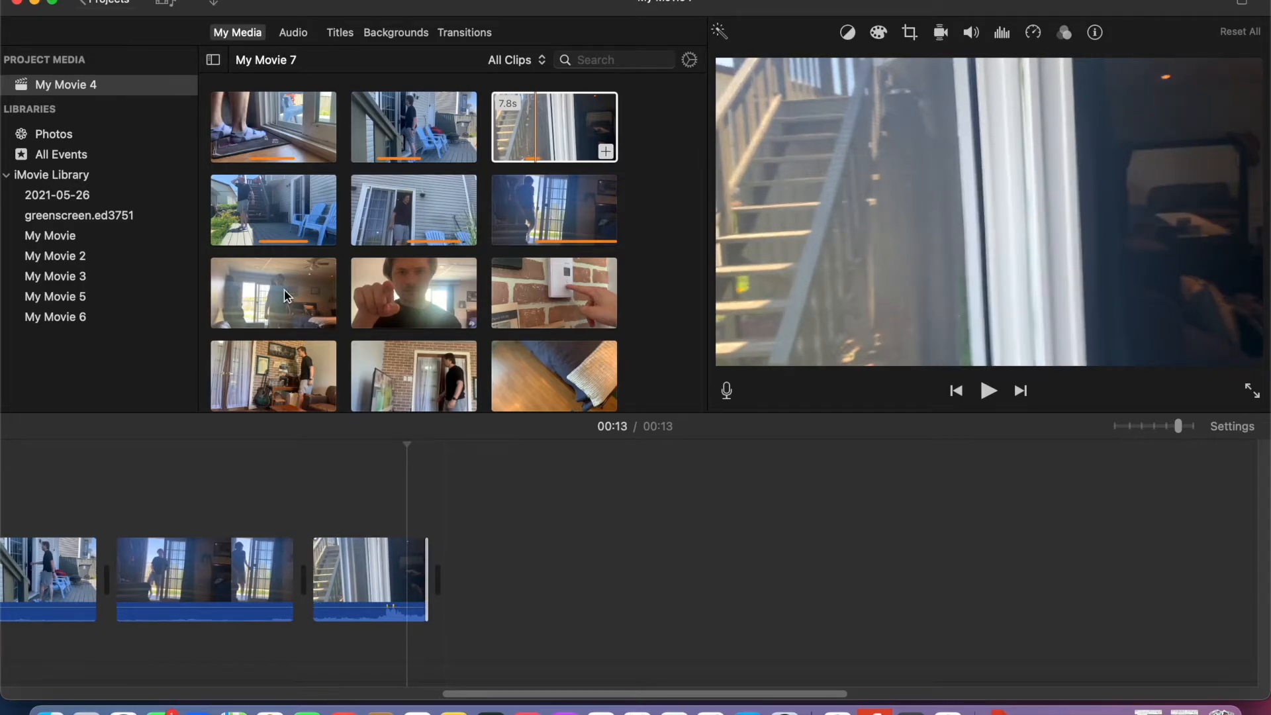
- Add the 3.1 s living-room clip after the sliding-door close-up, followed by the 2.0 s thermostat still
drag(286, 296, 464, 582)
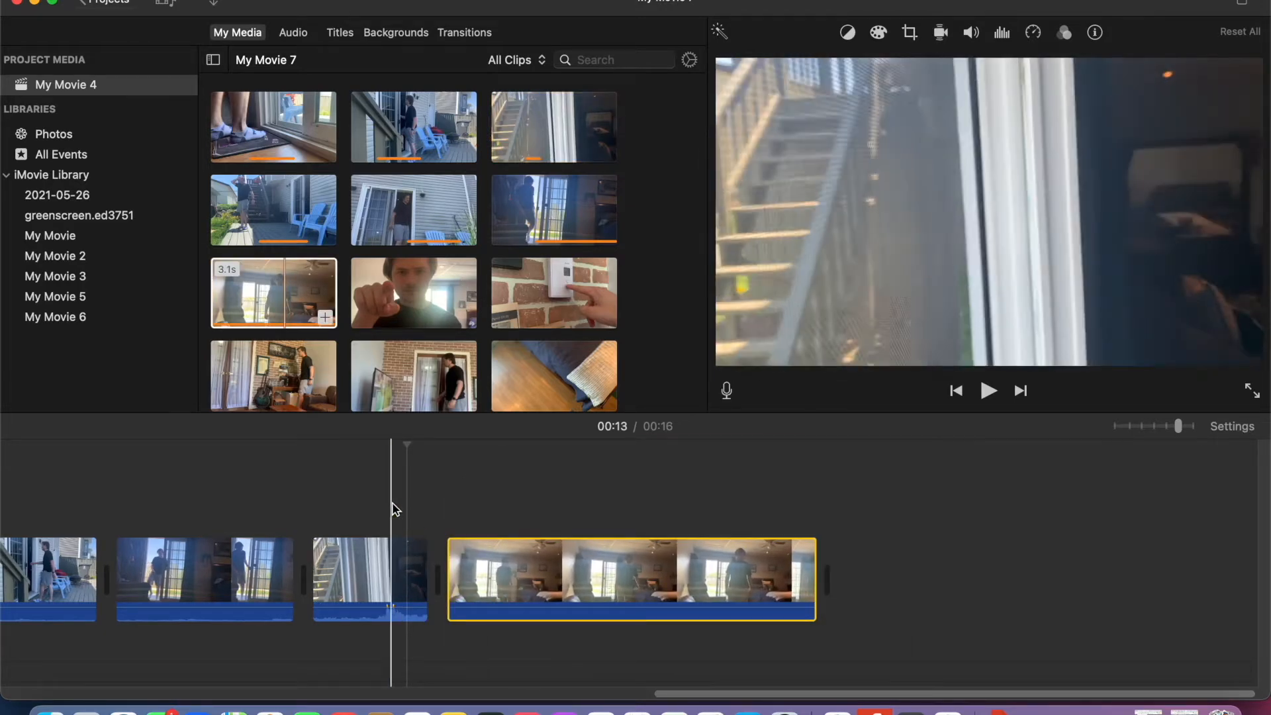
click(988, 392)
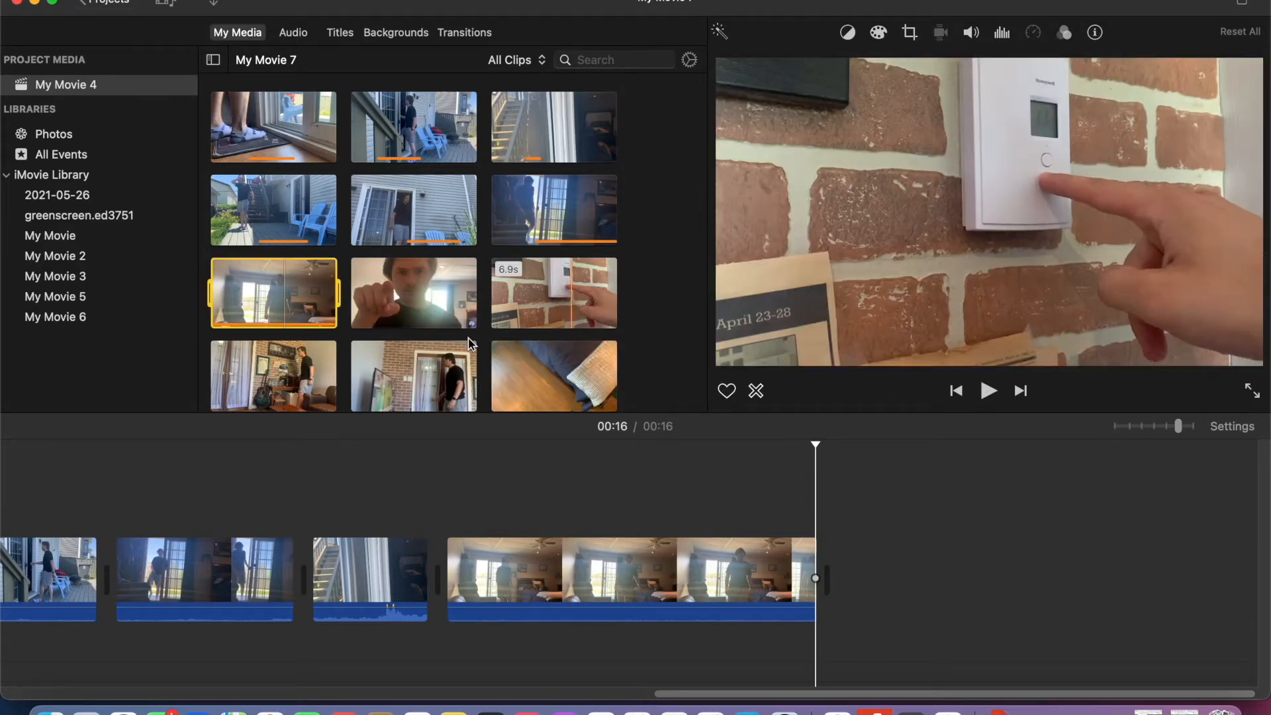
scroll(463, 364, down, 5)
drag(425, 273, 875, 586)
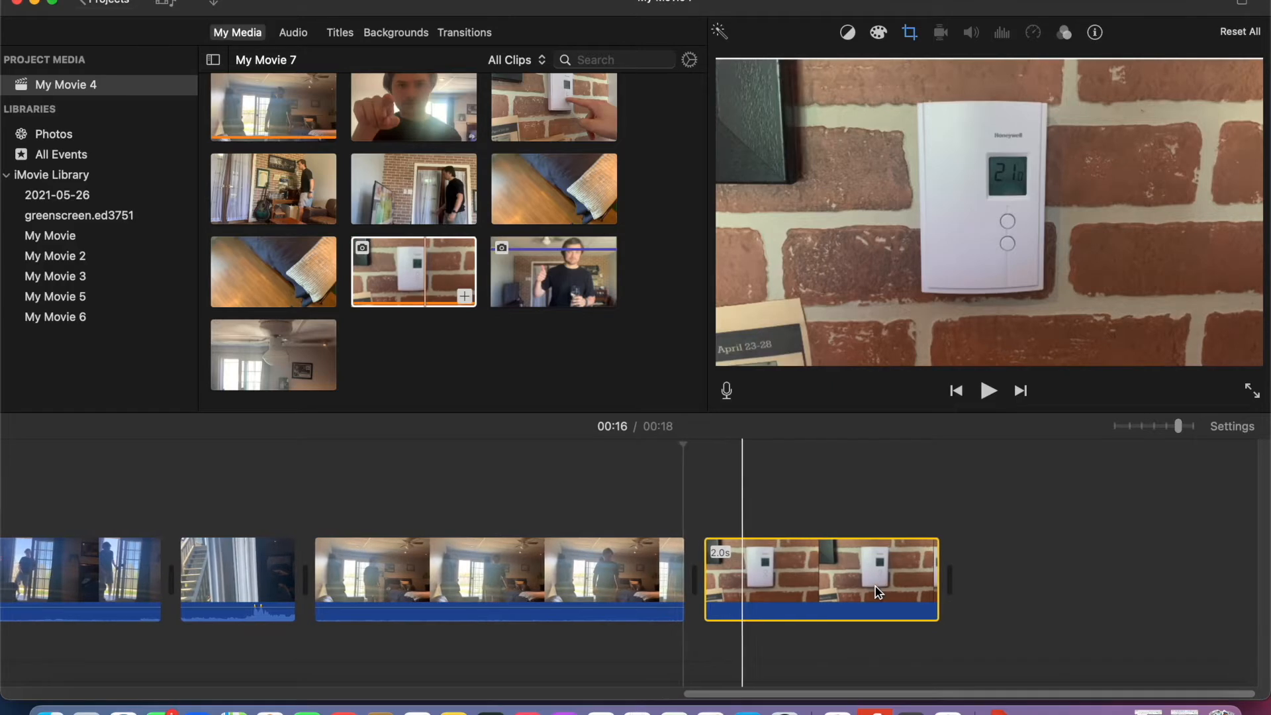
- Add the 1.0 s pointing-finger clip after the thermostat still, followed by the 6.9 s clip of the finger pressing the thermostat
scroll(572, 278, up, 3)
scroll(573, 284, up, 1)
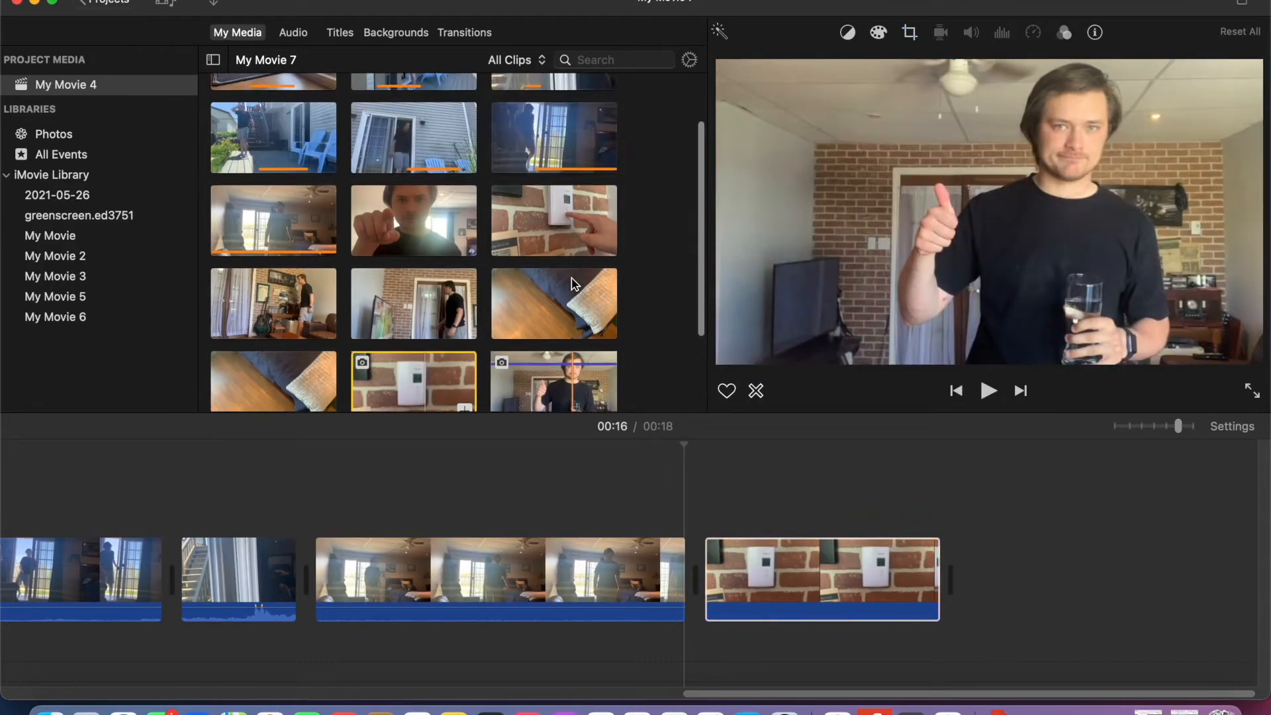
drag(396, 242, 1014, 582)
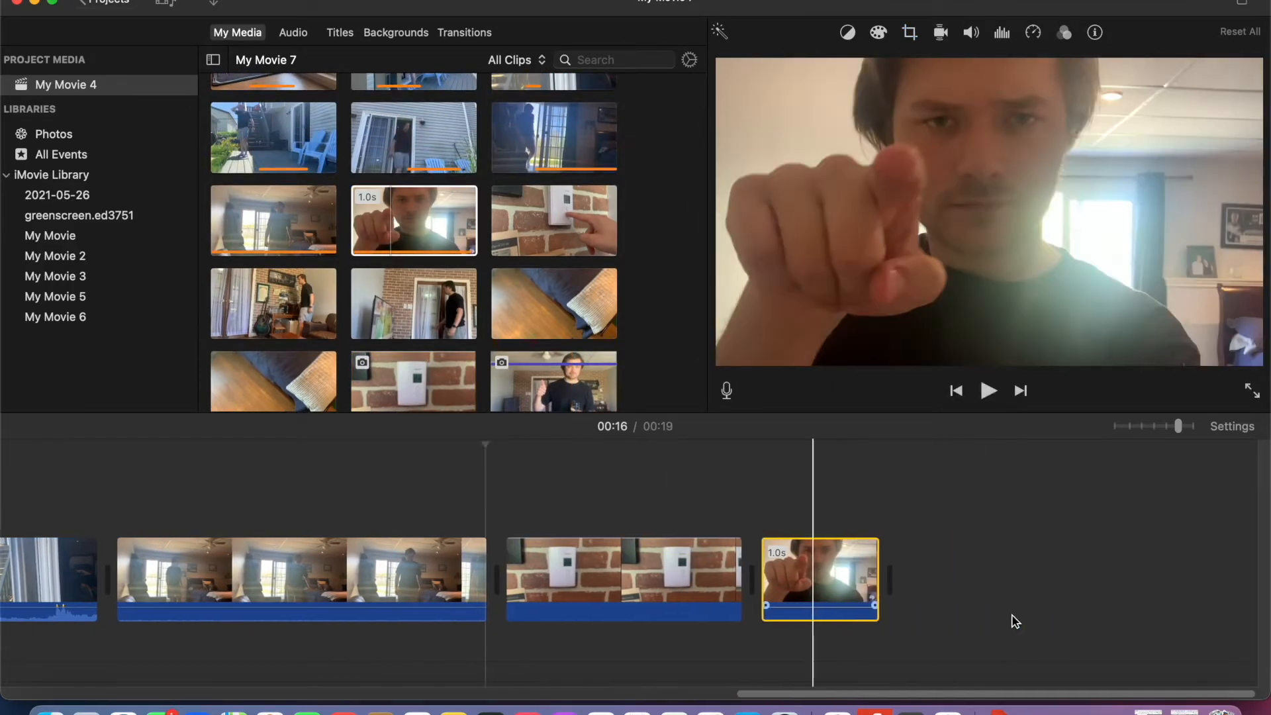
drag(578, 235, 1018, 584)
- Preview the thermostat cuts and trim the start and end of the thermostat-pressing clip so it lasts about 2.5 s
click(385, 460)
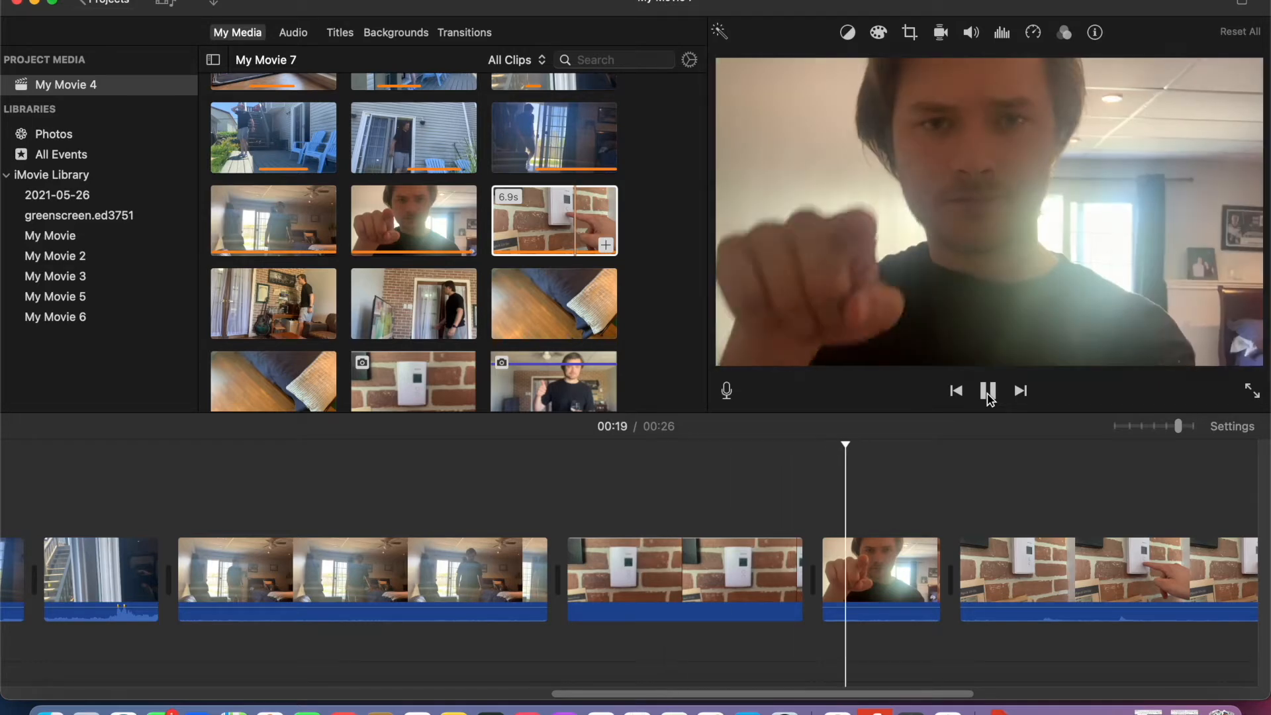
click(988, 391)
drag(961, 581, 1101, 578)
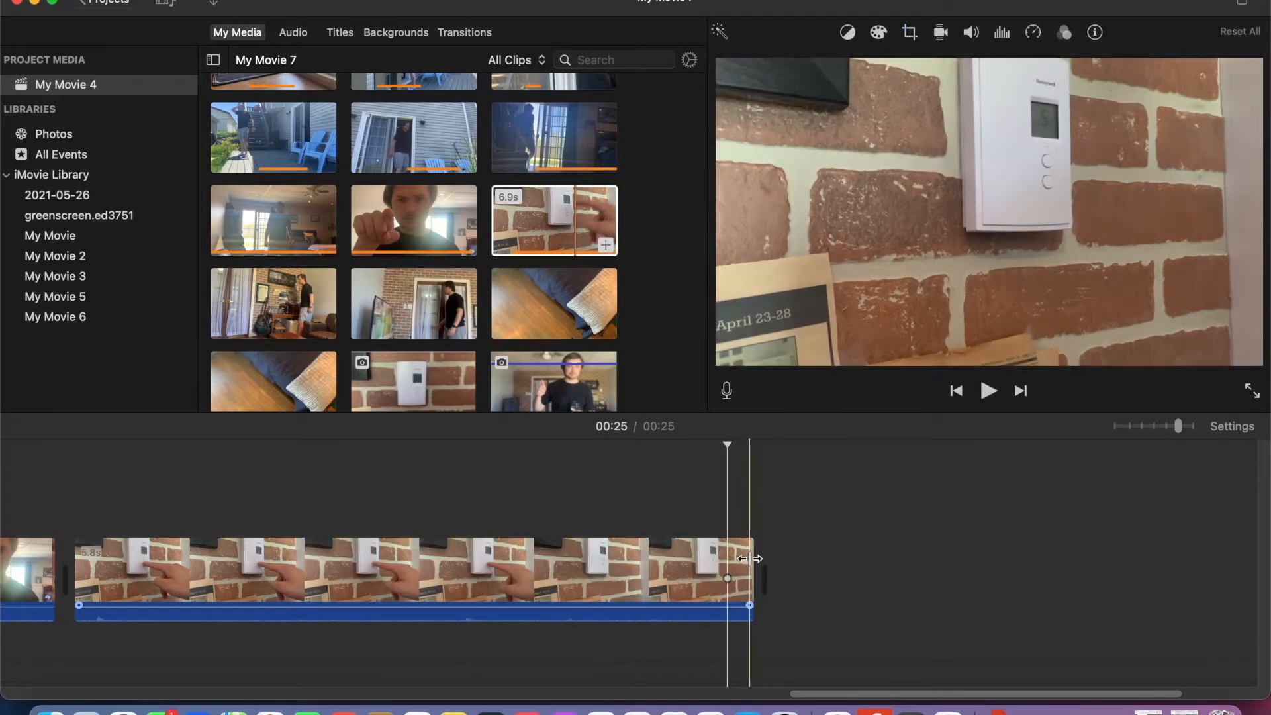
drag(753, 561, 440, 562)
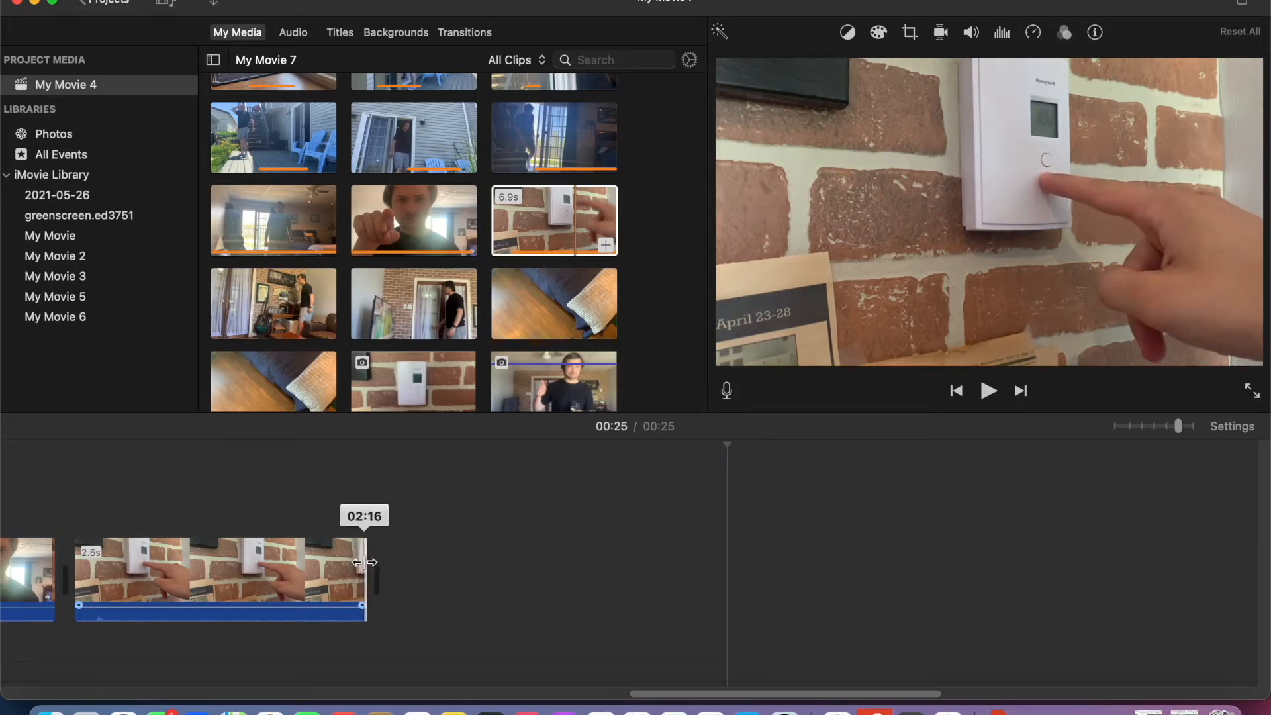
drag(365, 562, 364, 563)
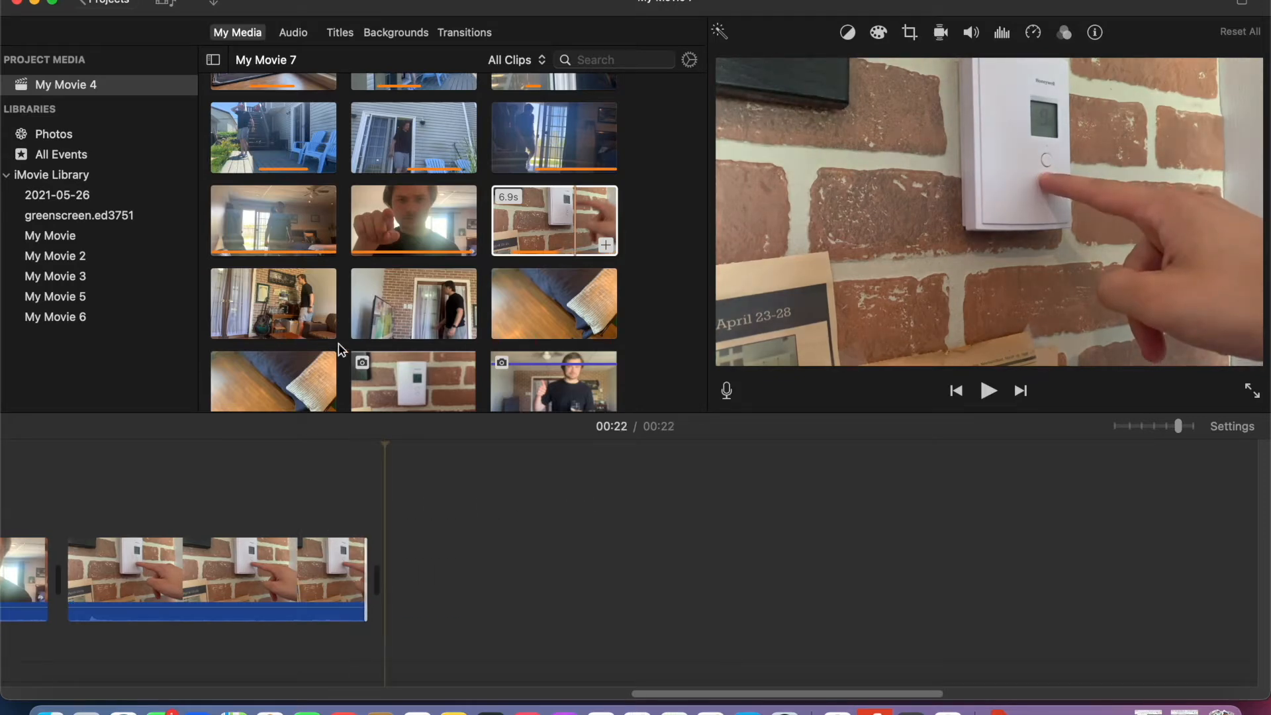
- Add the 3.6 s clip of walking past the guitar at the end, followed by the 4.1 s light-switch clip
drag(296, 314, 456, 559)
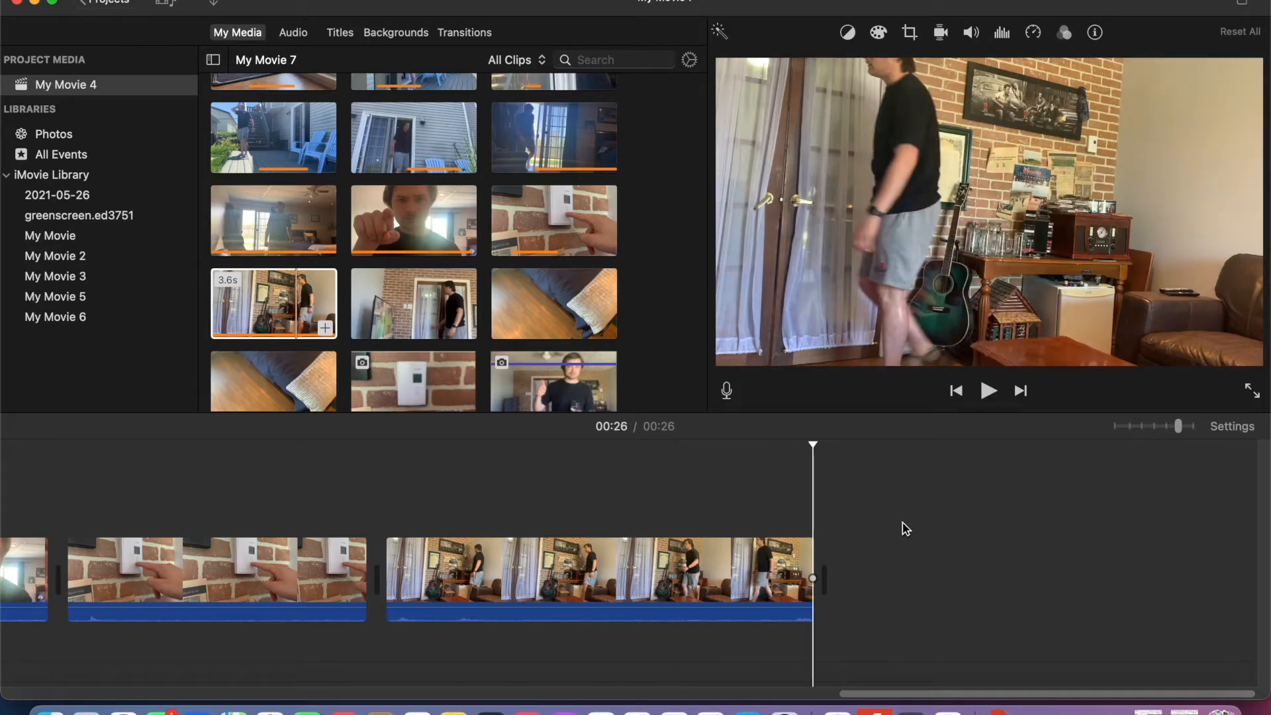
drag(397, 299, 884, 598)
scroll(884, 598, right, 4)
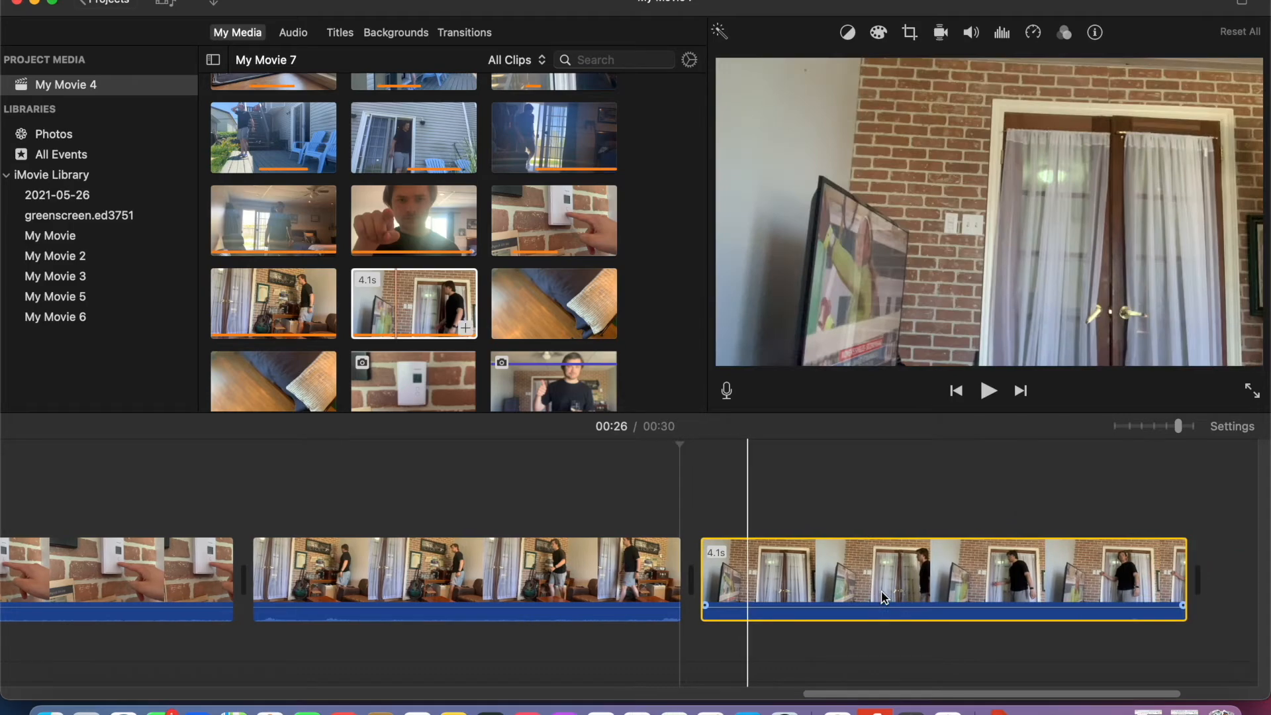
- Preview the cut into the light-switch clip, trim that clip's start so it lasts about 2.4 s, and replay the cut
click(633, 495)
click(988, 396)
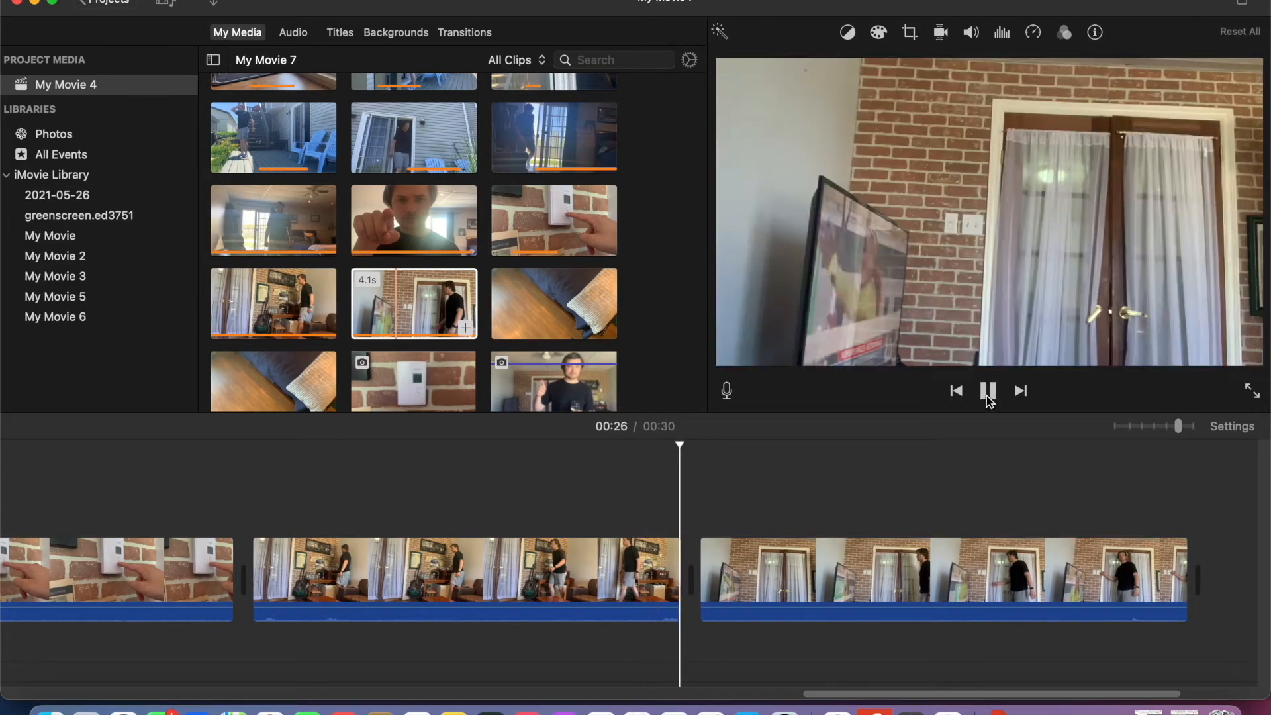
click(987, 396)
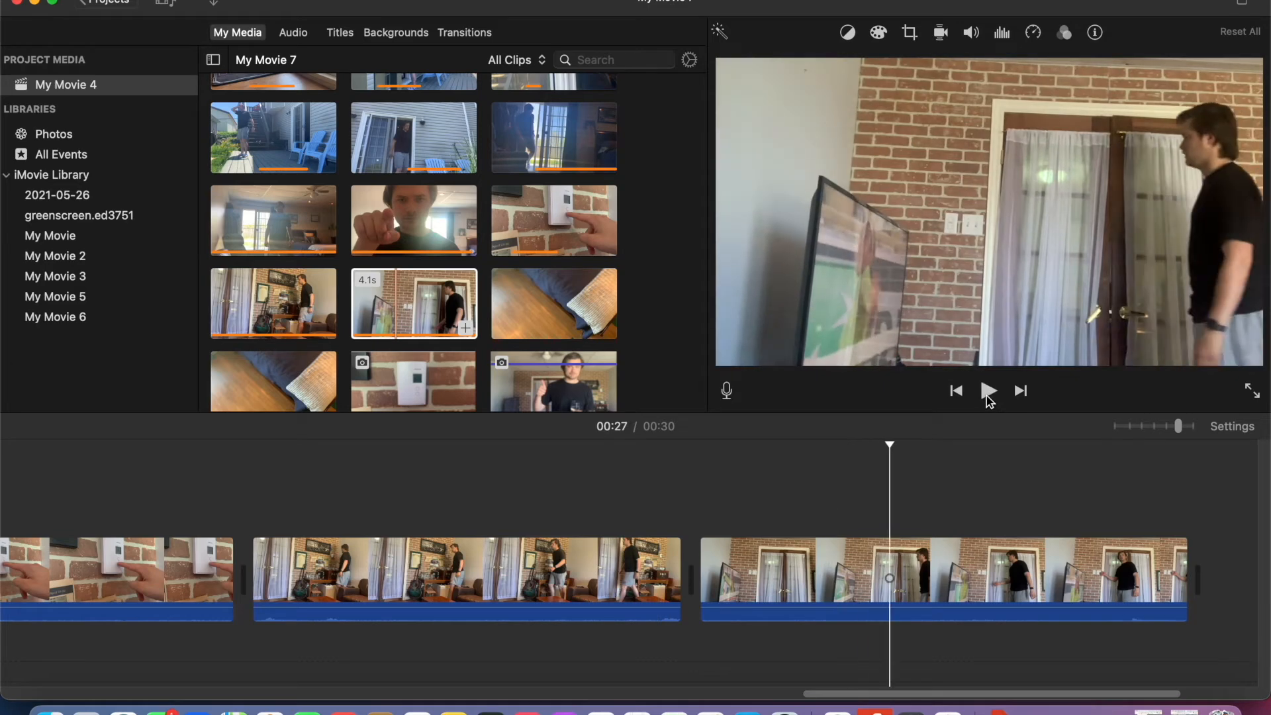
drag(702, 564, 912, 575)
click(746, 509)
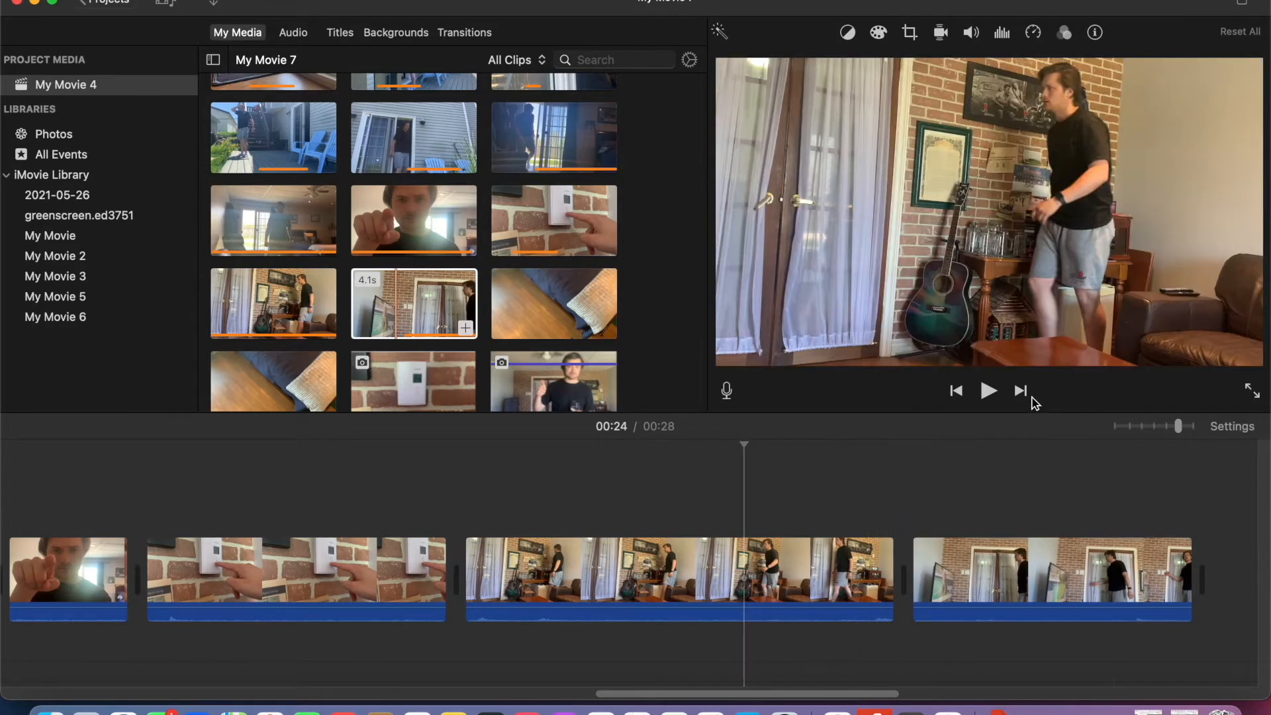
click(989, 391)
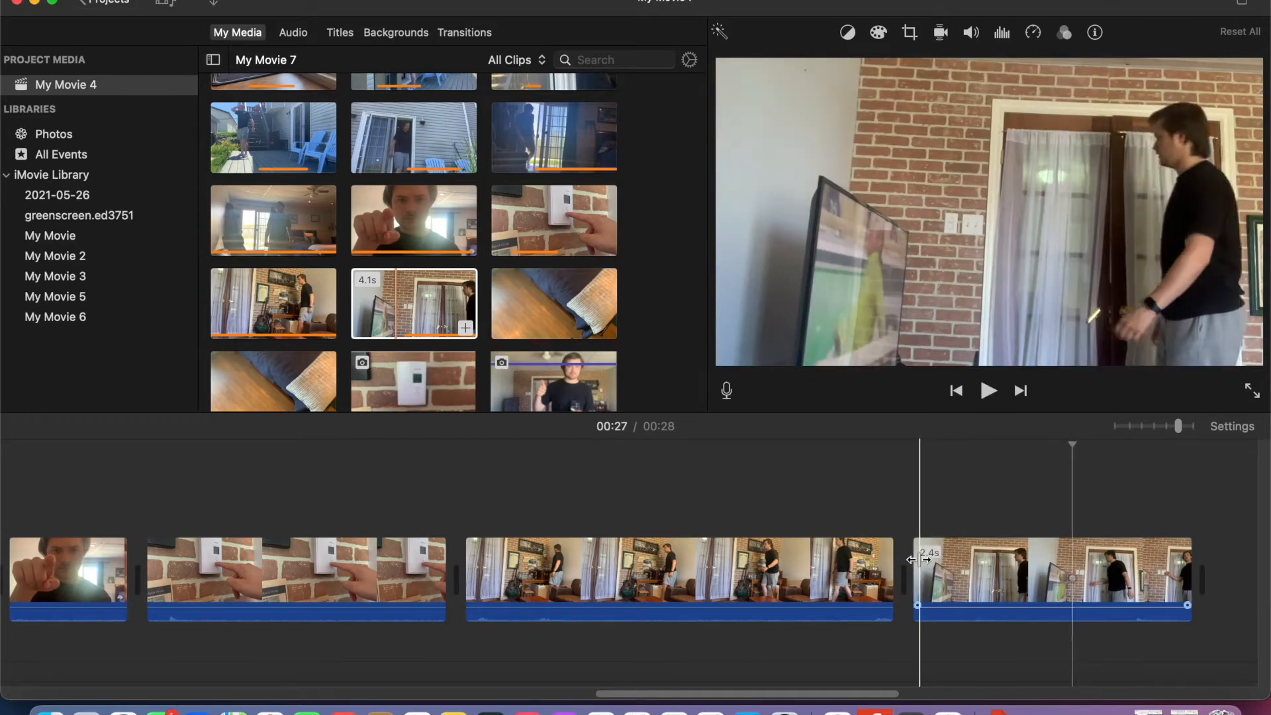
- Try trimming the start of the light-switch clip further and replay the cut from the guitar-room clip
drag(914, 560, 959, 557)
click(841, 500)
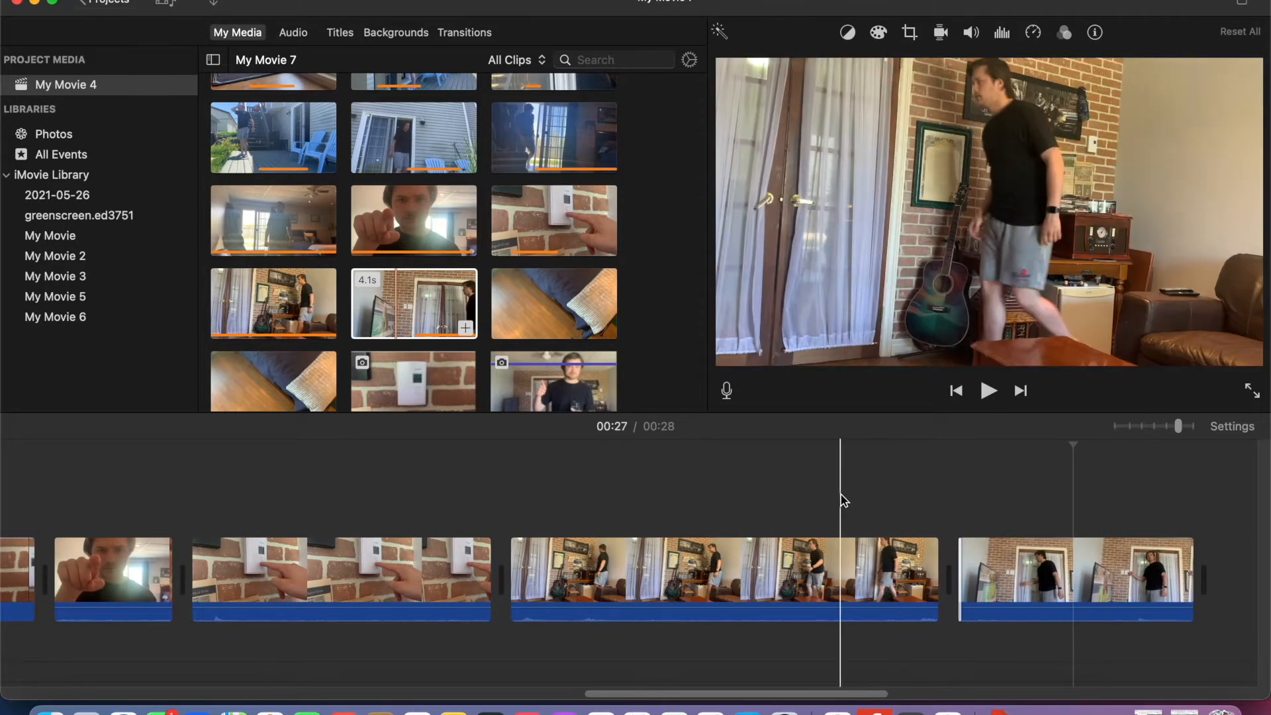
click(988, 391)
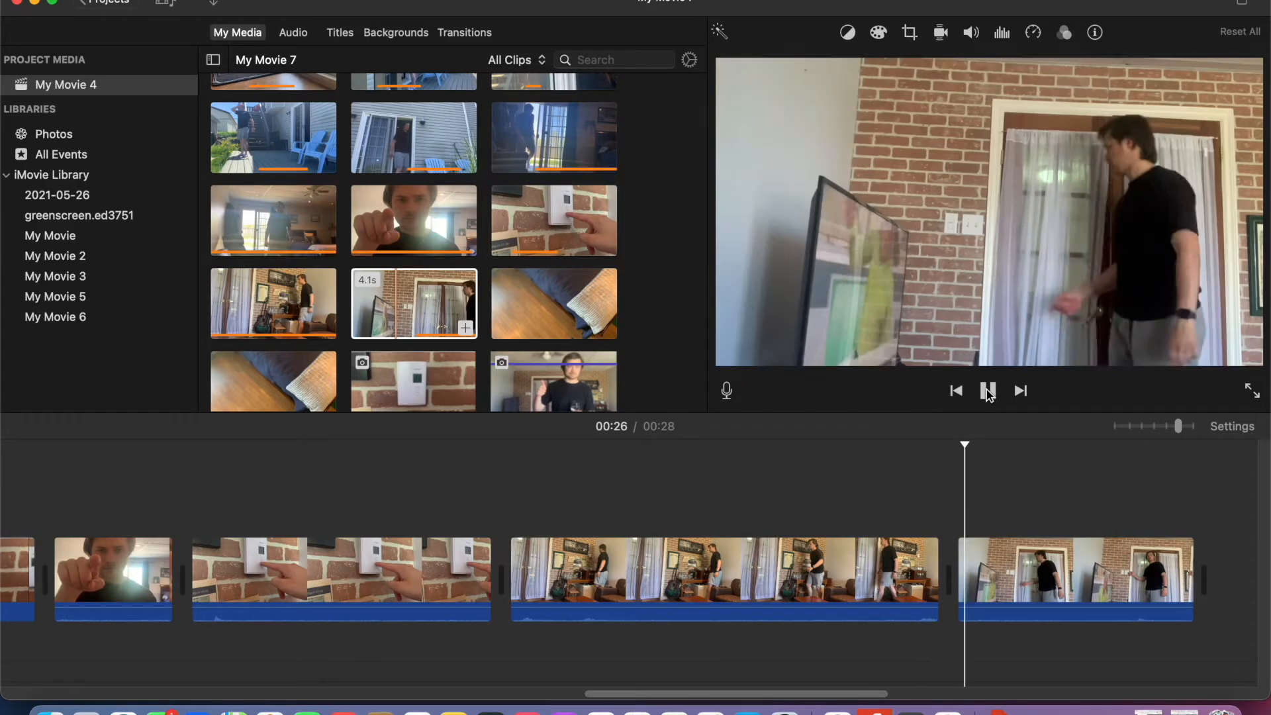
click(989, 392)
- Extend the start of the light-switch clip in two adjustments, replaying the cut from the guitar-room clip to match the walking action
drag(960, 564, 913, 559)
click(989, 392)
click(989, 392)
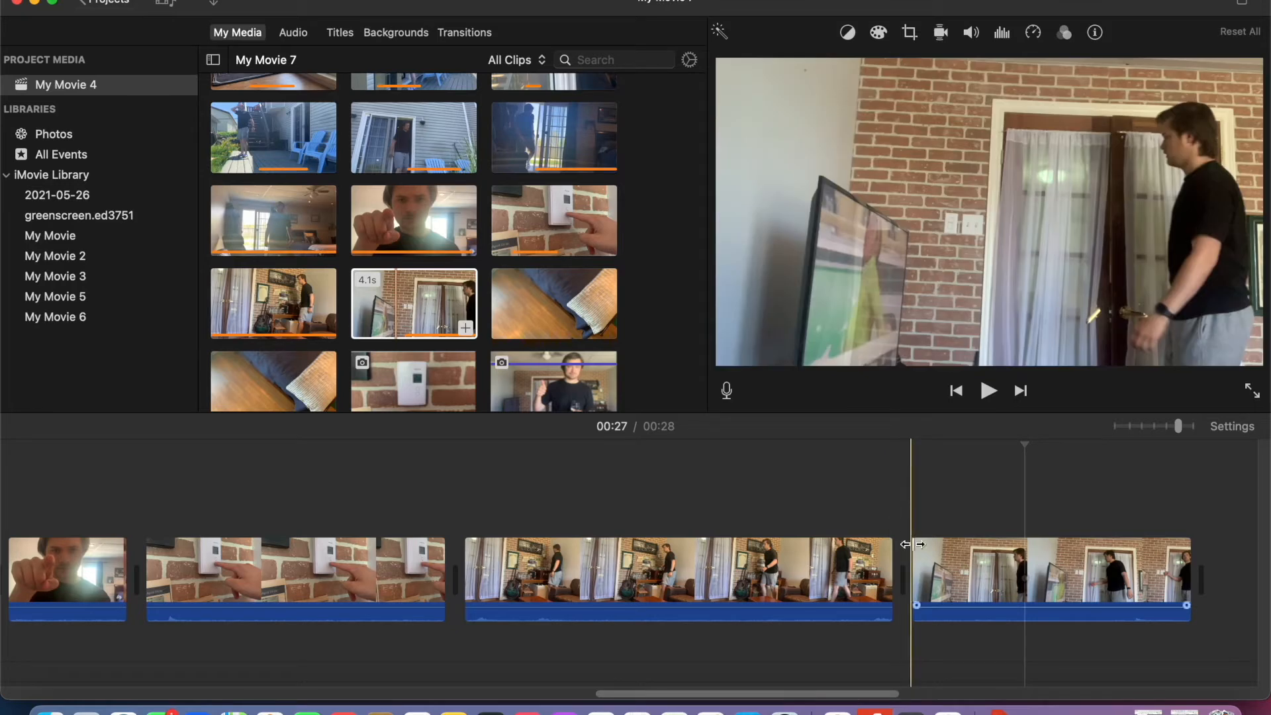
drag(905, 560, 883, 553)
click(792, 513)
click(988, 391)
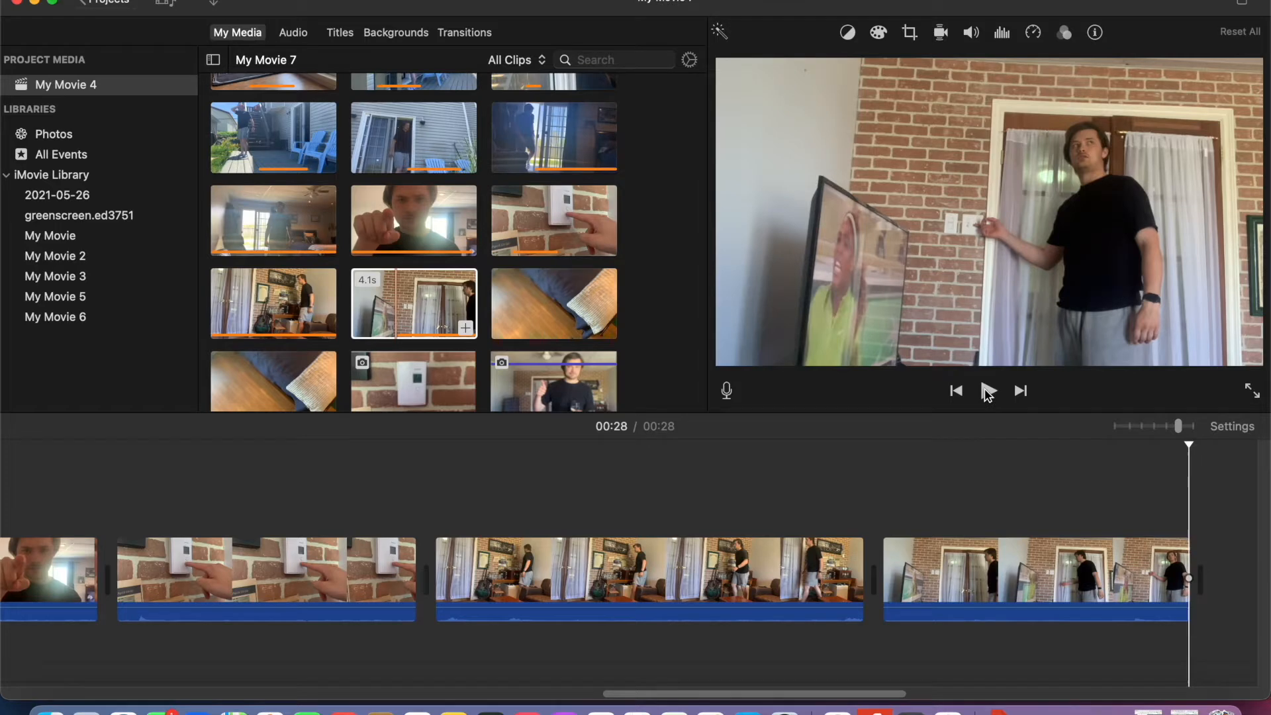
- Add the 2.5 s wooden-floor clip after the light-switch clip and trim its start and end
scroll(565, 317, down, 3)
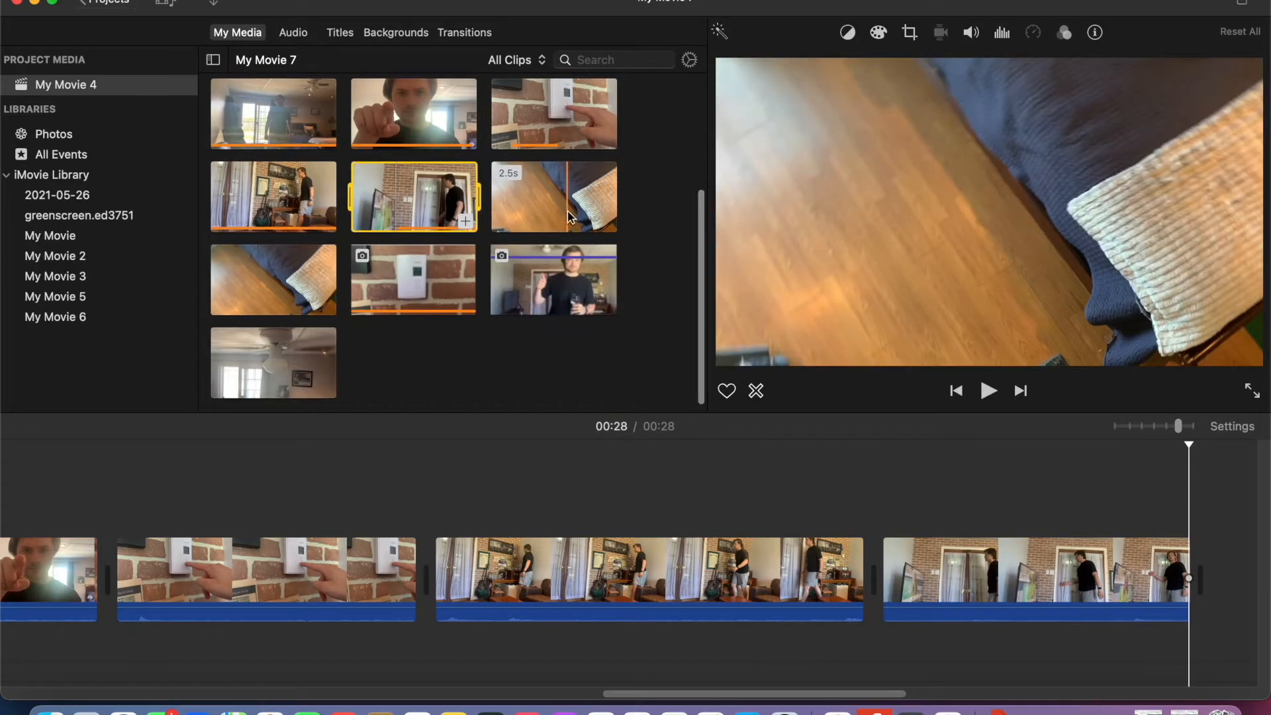
drag(856, 388, 1227, 580)
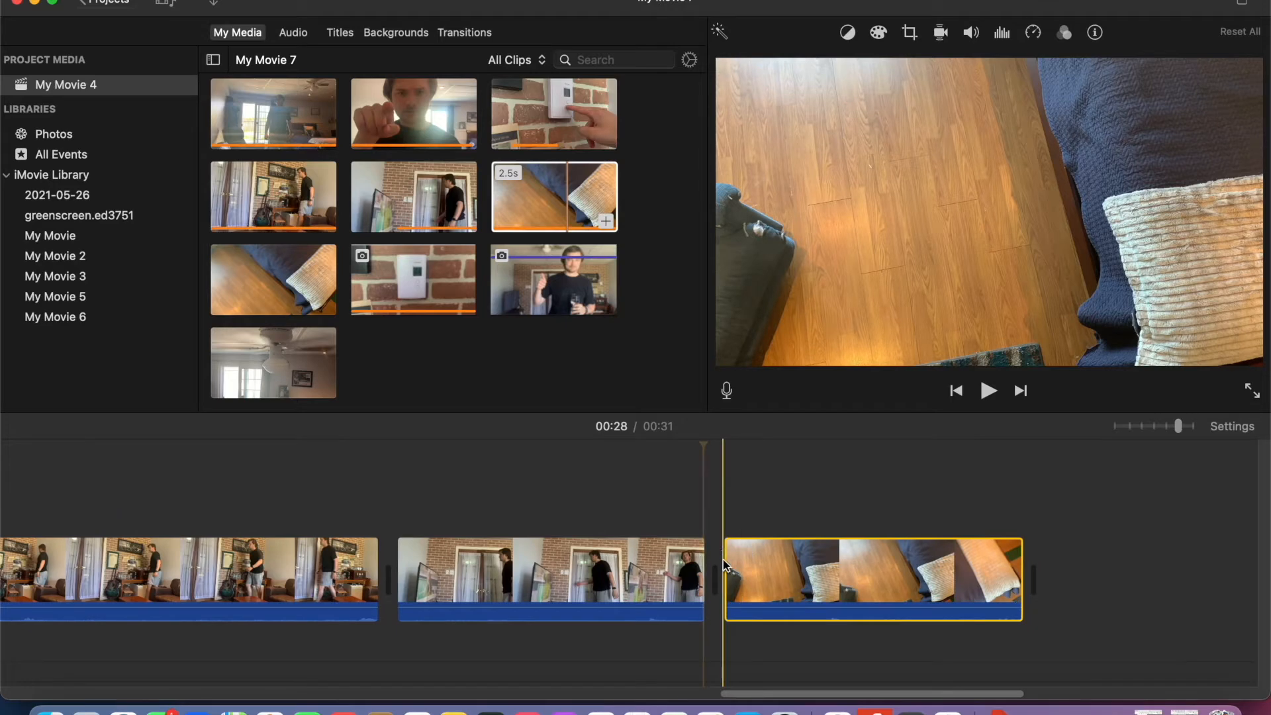
drag(718, 561, 835, 573)
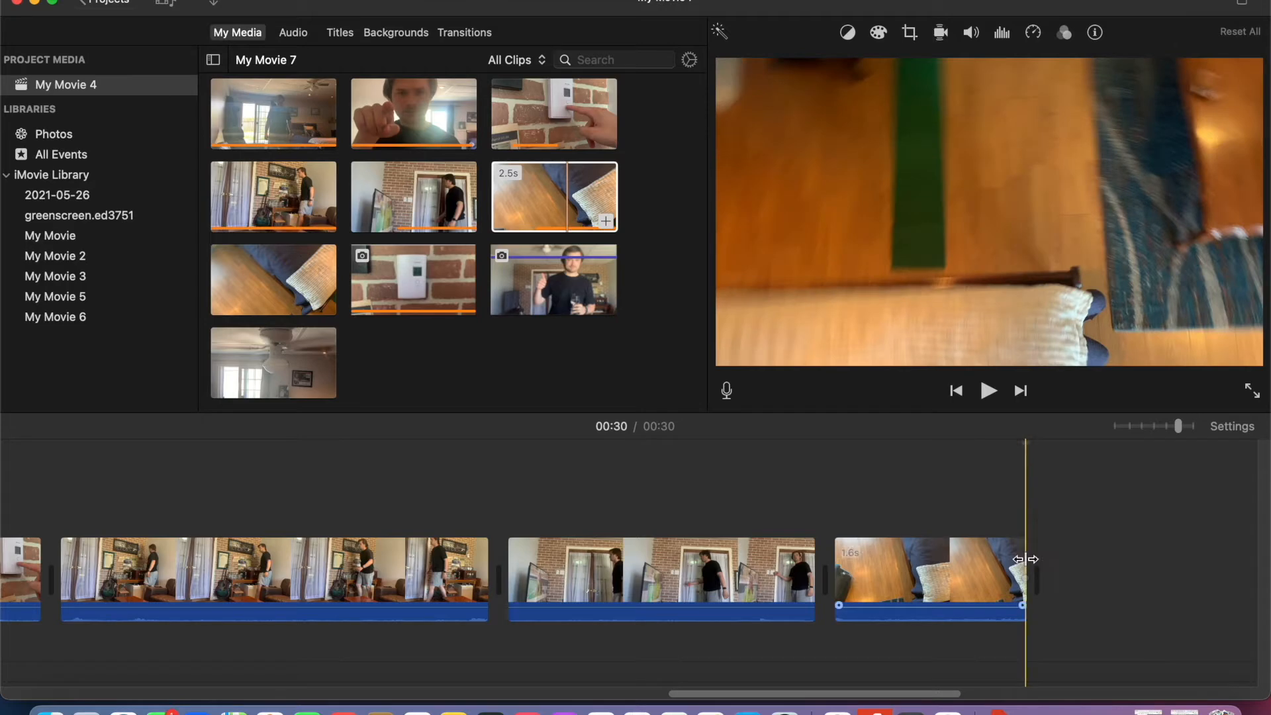
drag(1025, 559, 1008, 559)
click(763, 487)
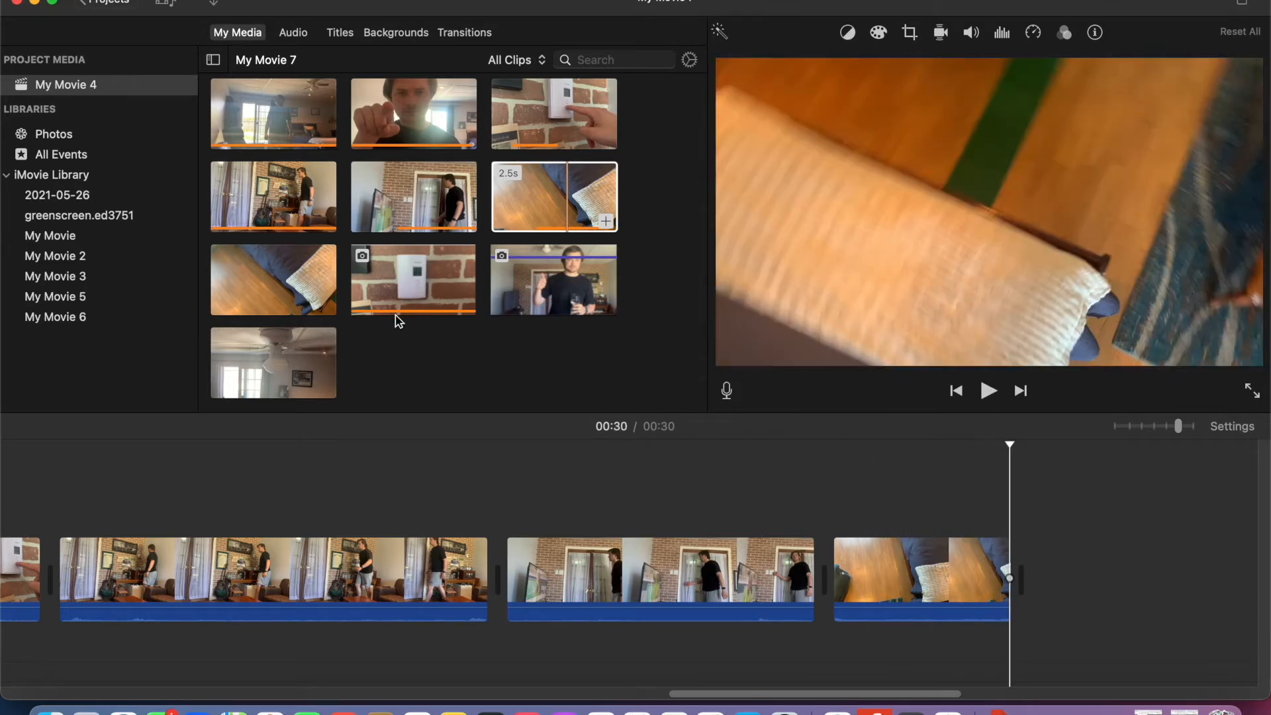
- Add the ceiling-fan clip and the thumbs-up still with the glass of water to the end of the sequence
scroll(398, 322, down, 1)
drag(304, 357, 1082, 577)
scroll(1079, 577, right, 3)
drag(580, 294, 1007, 606)
- Play the assembled sequence from the beginning to review the continuity of all cuts
scroll(371, 502, left, 10)
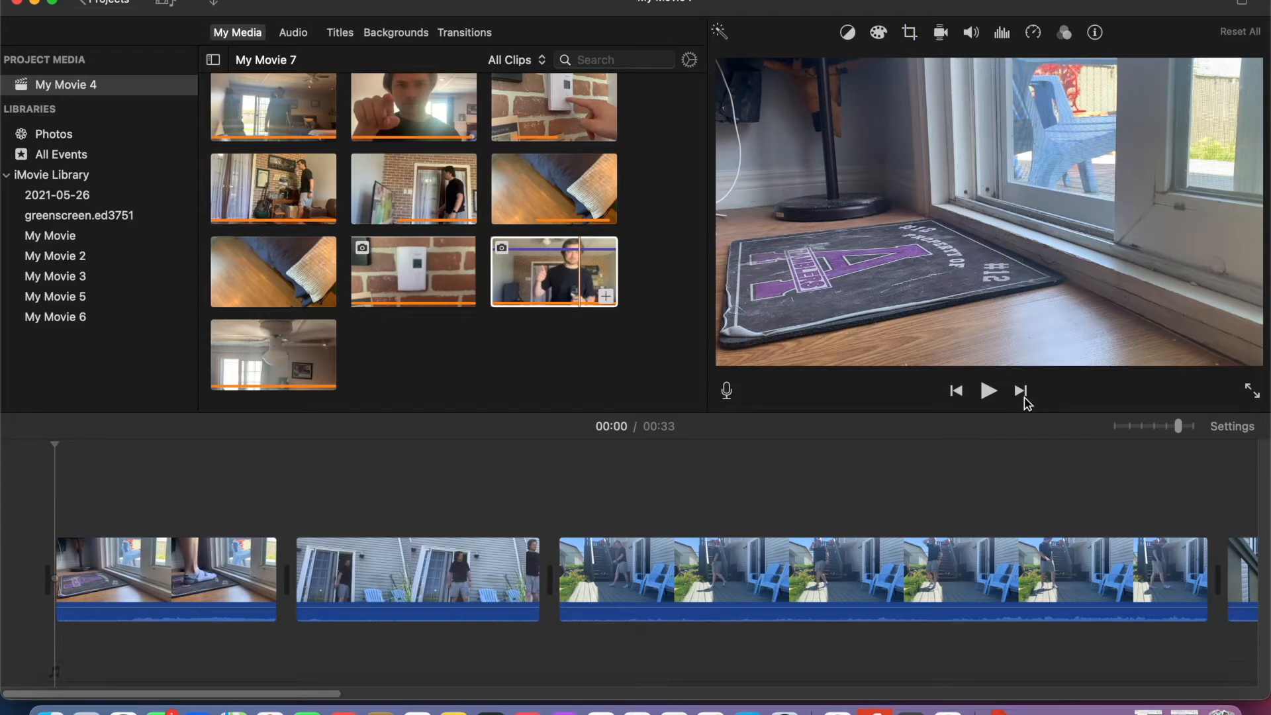
click(989, 391)
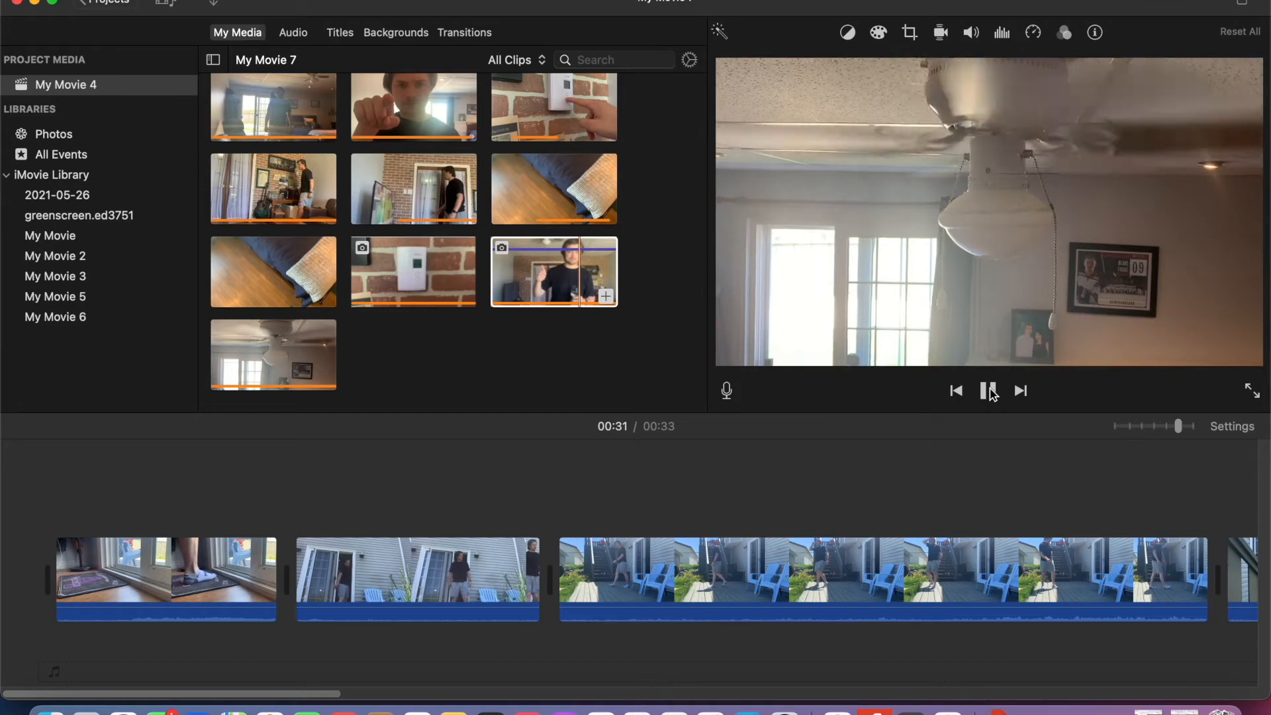
click(990, 389)
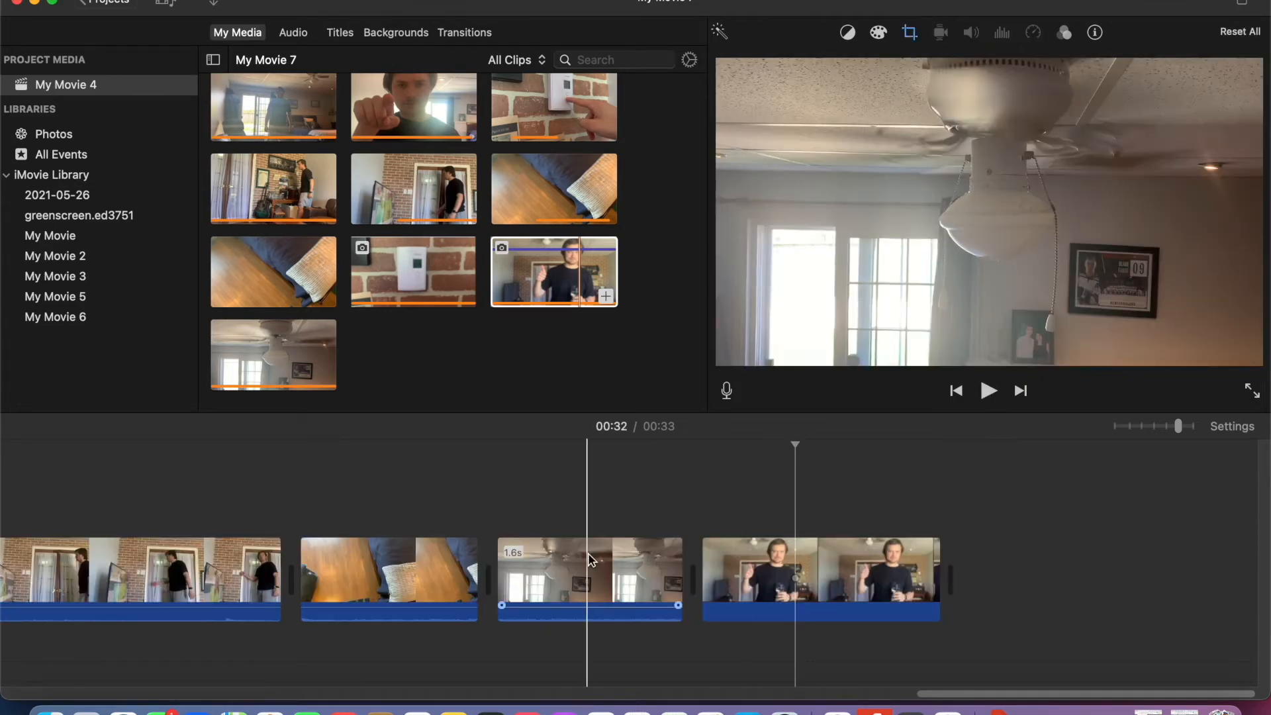
- Extend the end of the clip of the man stepping out of the patio door, replaying its cut to the deck clip
scroll(589, 555, left, 20)
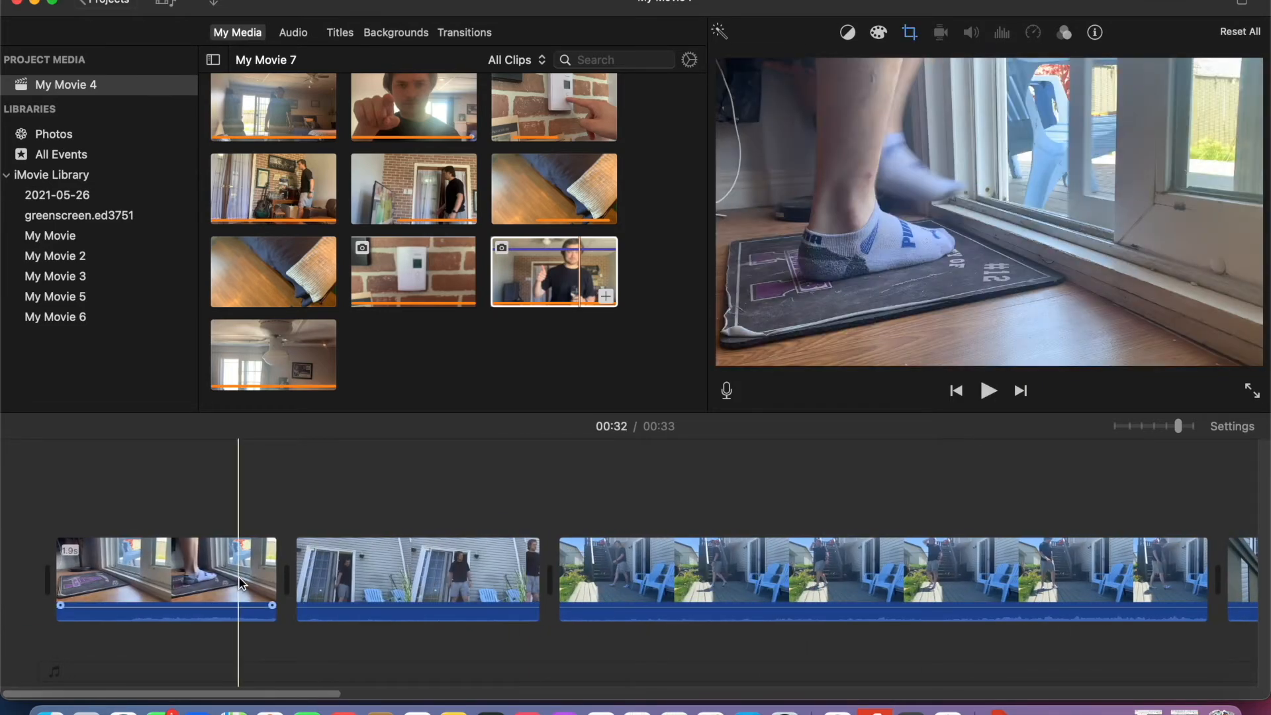
click(521, 573)
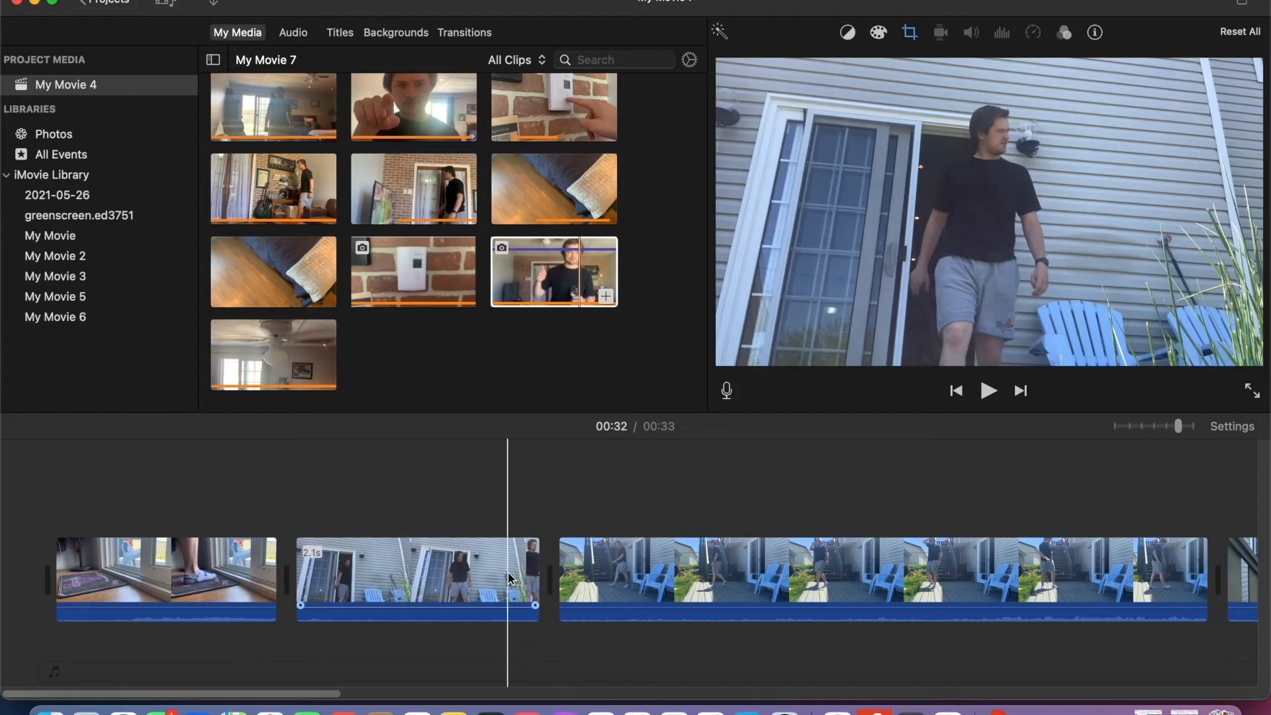
click(989, 391)
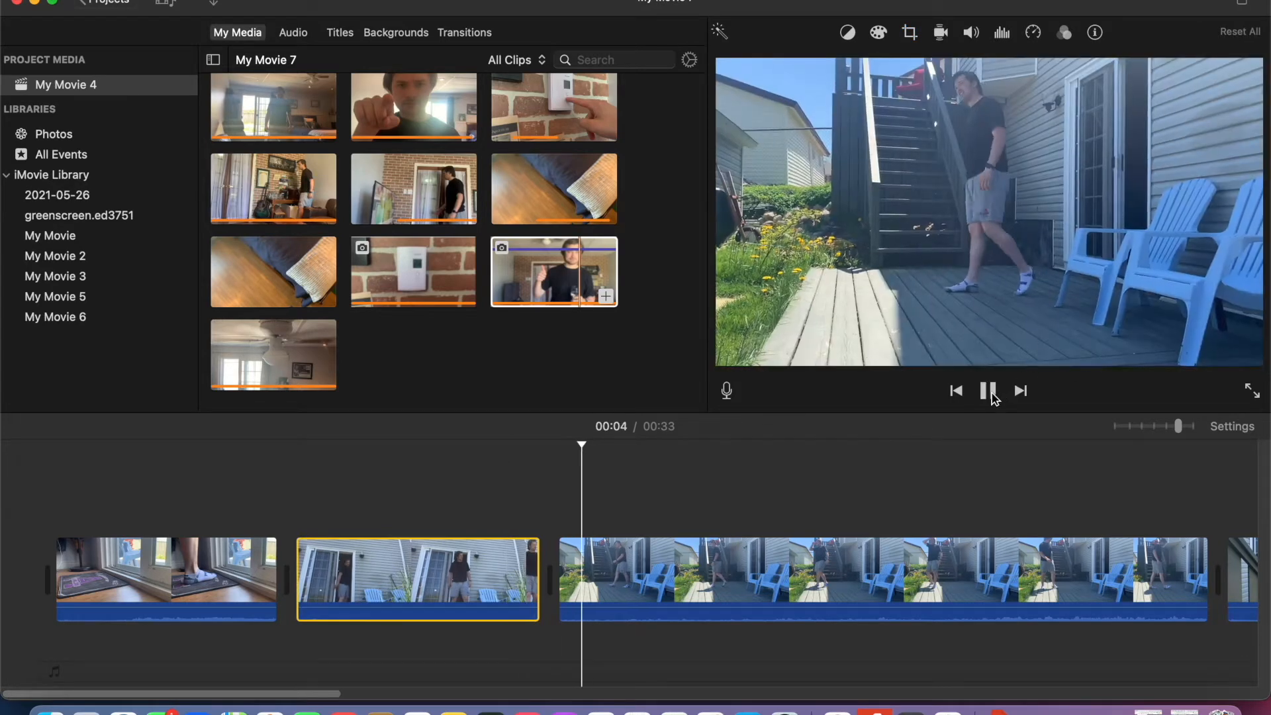
click(990, 391)
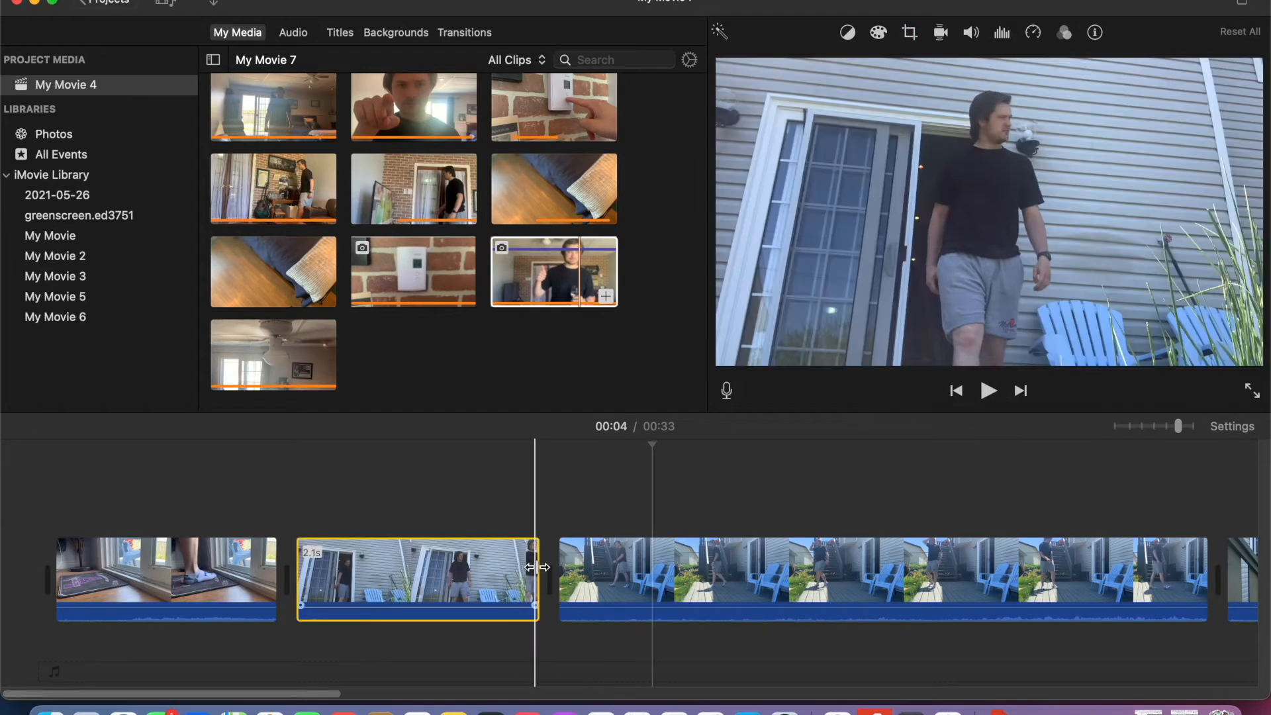
drag(538, 566, 701, 584)
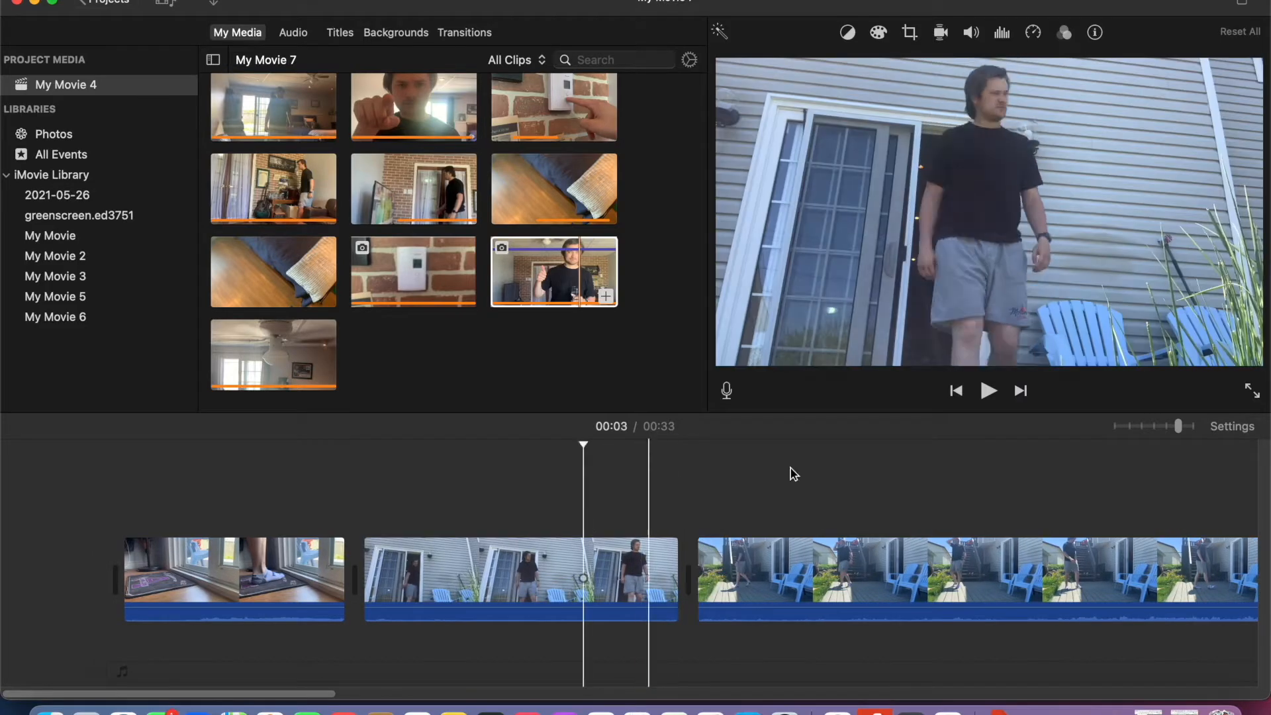
click(989, 392)
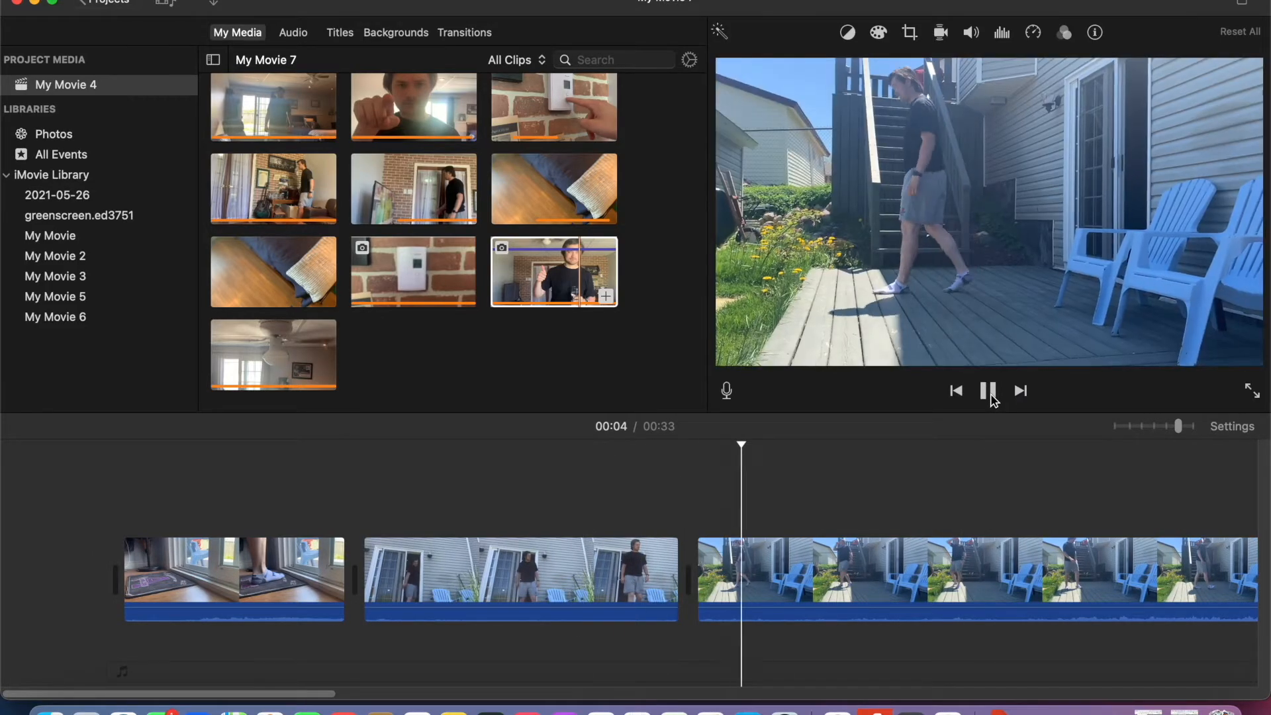
click(990, 394)
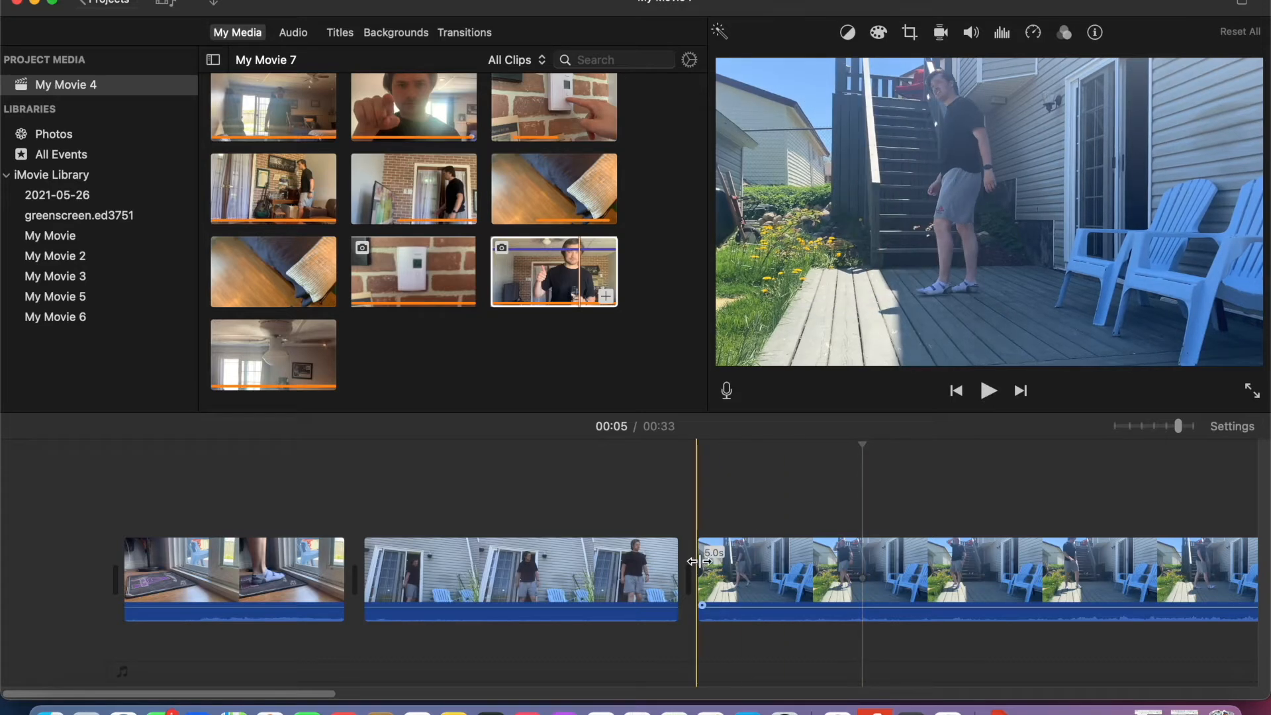
- Trim the start of the deck clip slightly and replay the cut from the patio-door clip
drag(698, 561, 713, 561)
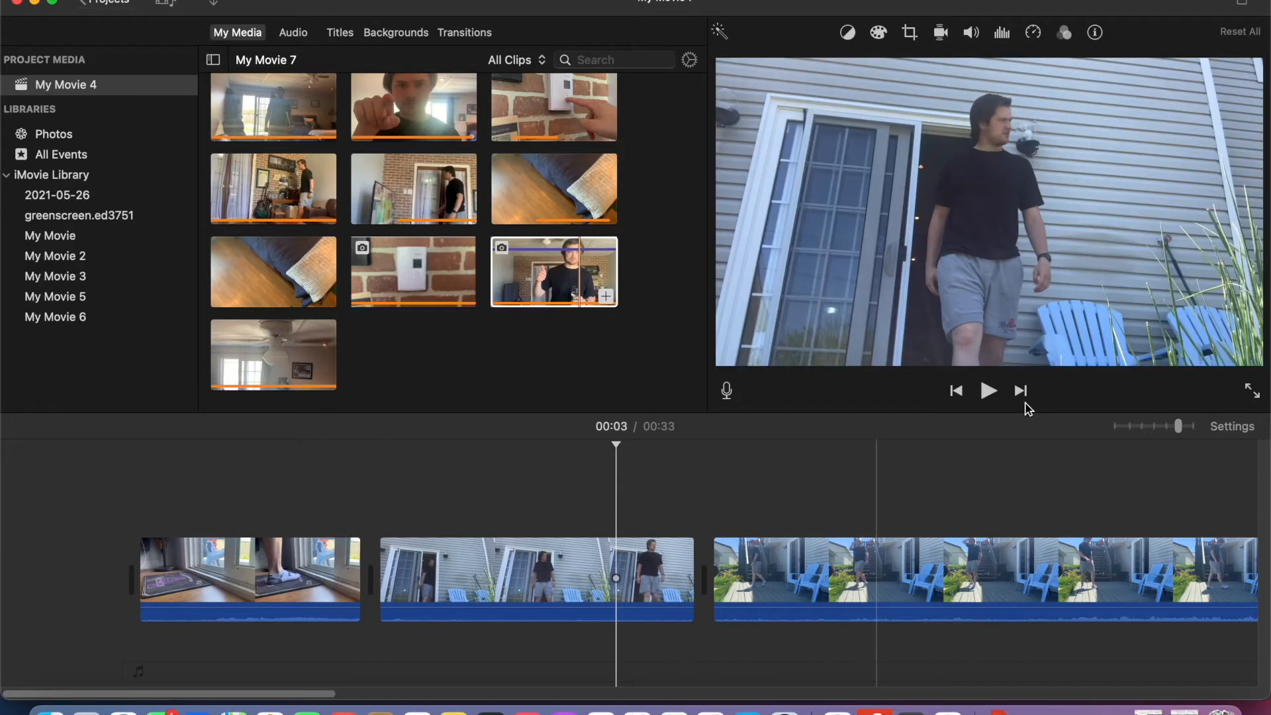
click(989, 392)
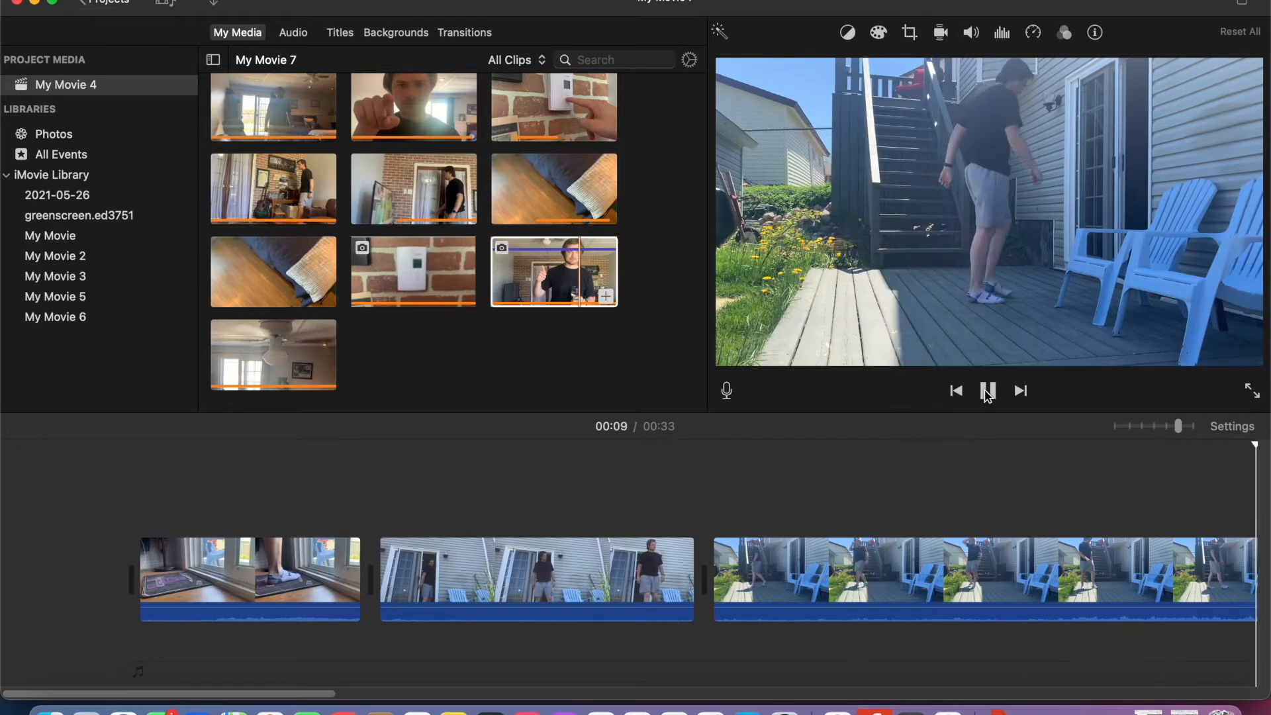
click(988, 392)
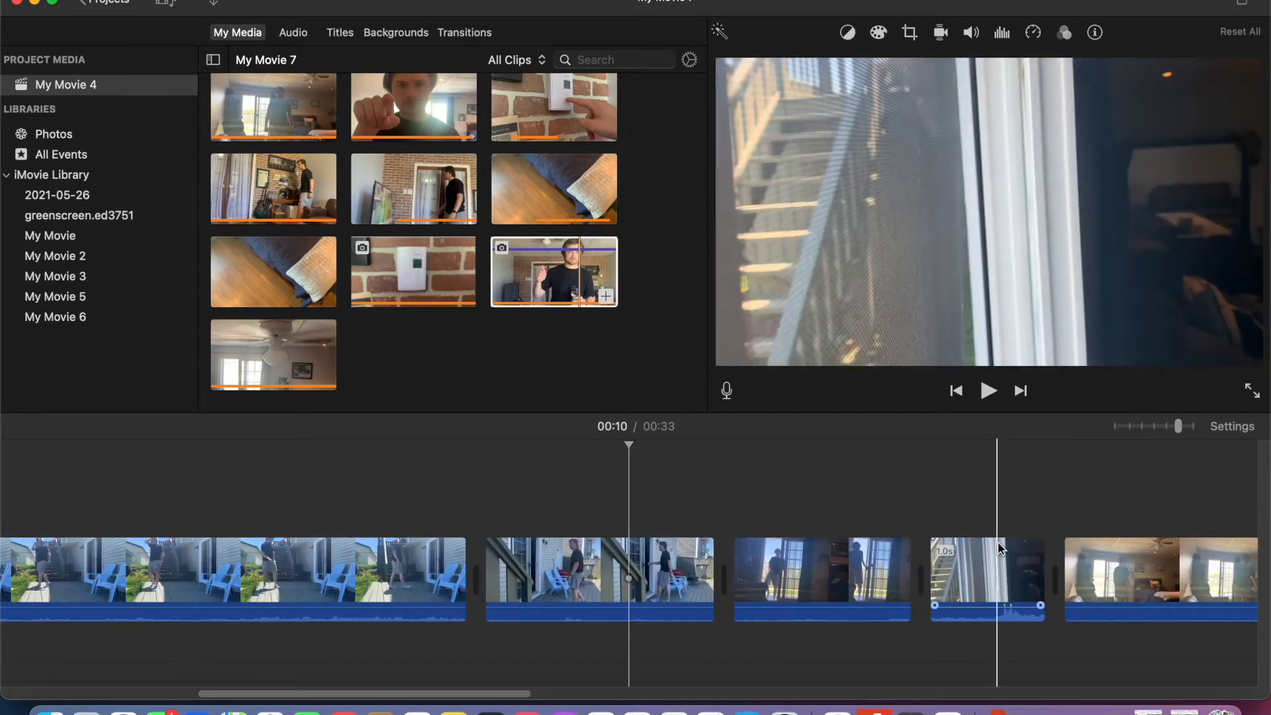
- Extend the end of the clip of the finger pressing the thermostat and replay its cut to the guitar-room clip
scroll(999, 541, right, 3)
scroll(998, 542, right, 10)
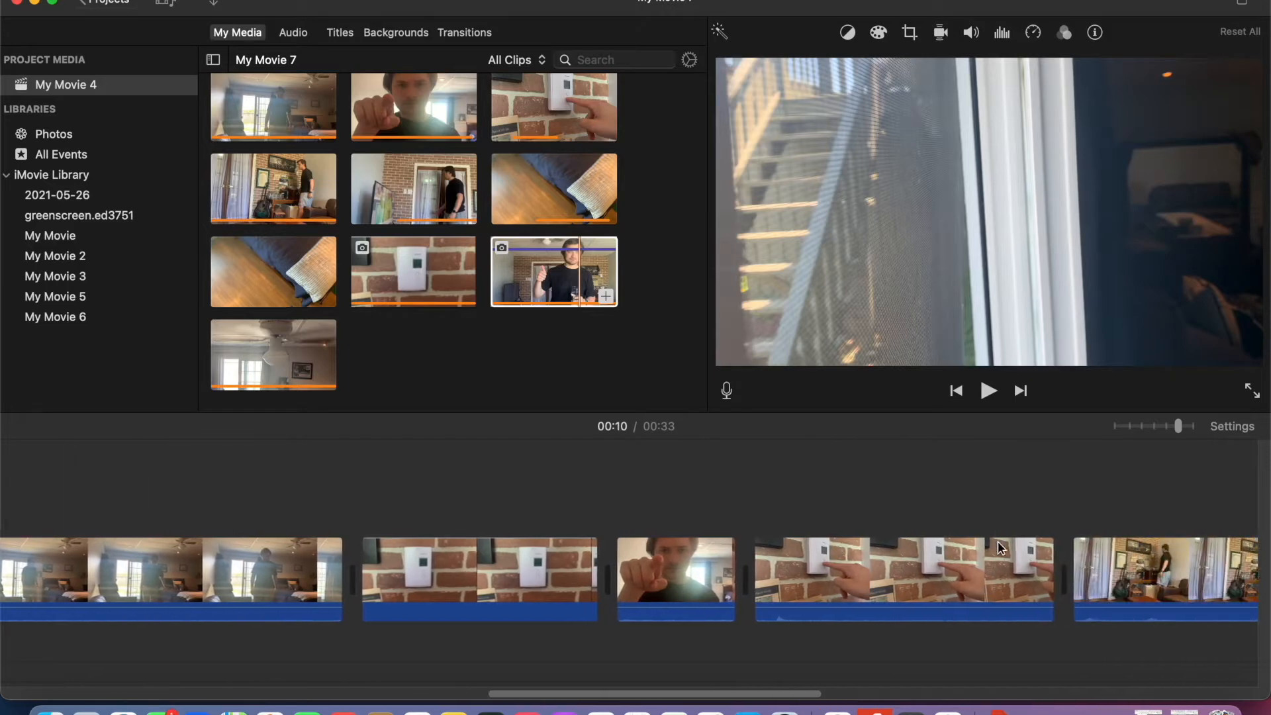
scroll(999, 542, right, 10)
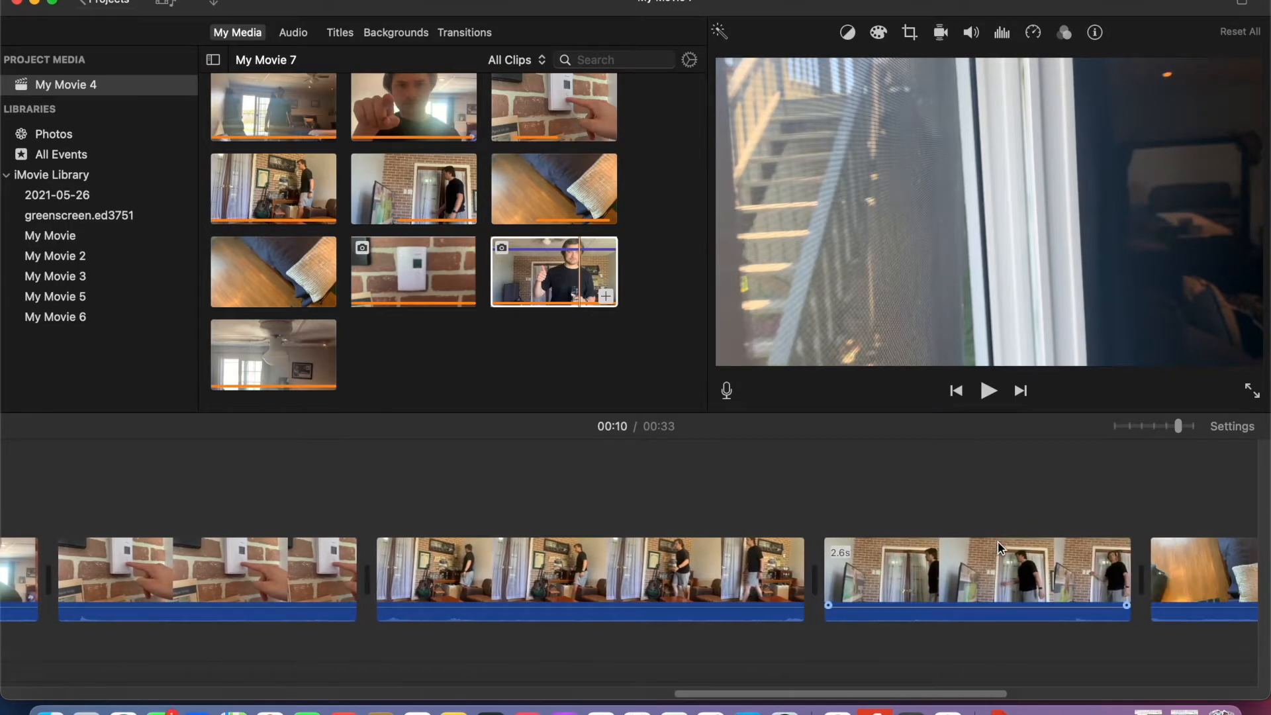
scroll(998, 548, right, 1)
scroll(1000, 548, right, 8)
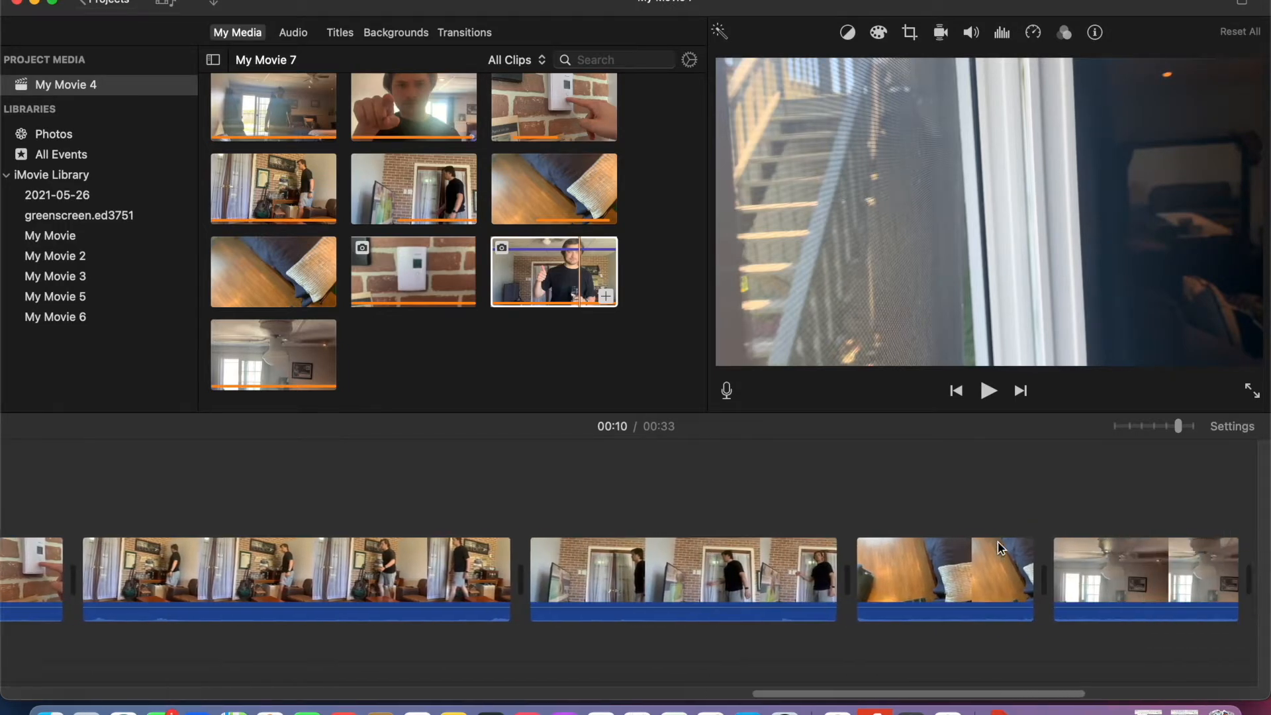
scroll(999, 548, left, 10)
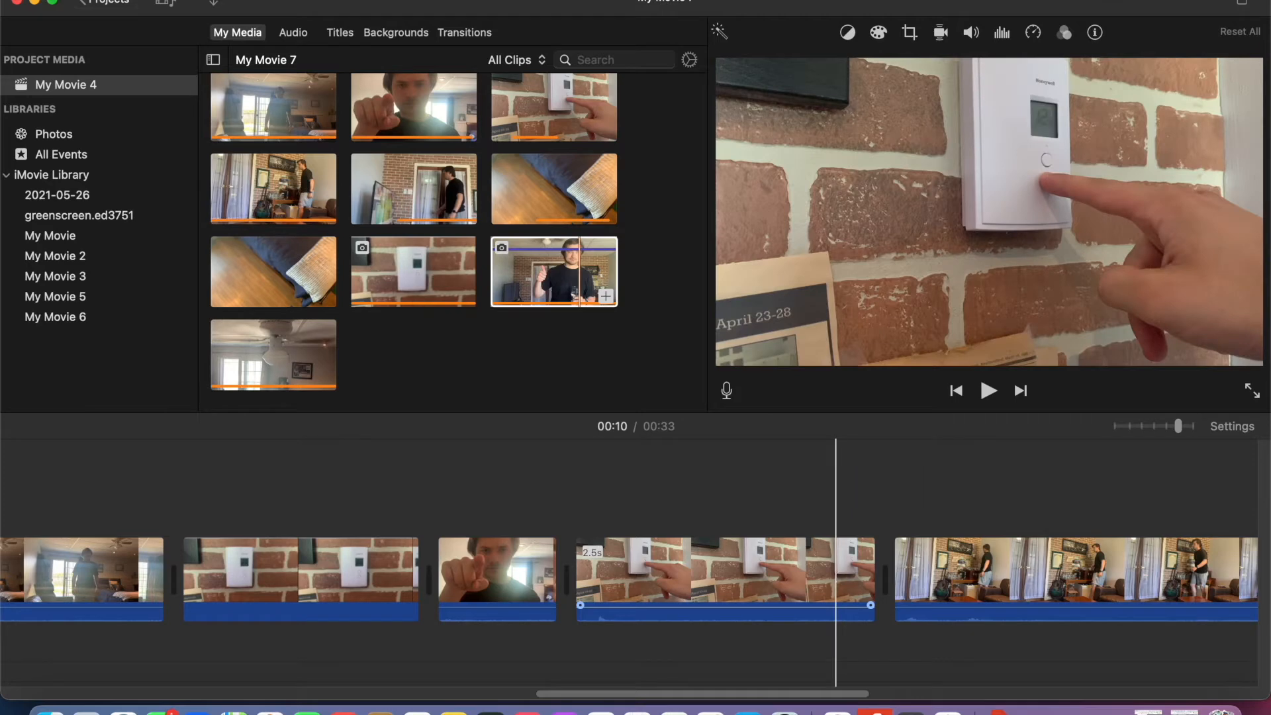
scroll(839, 576, right, 4)
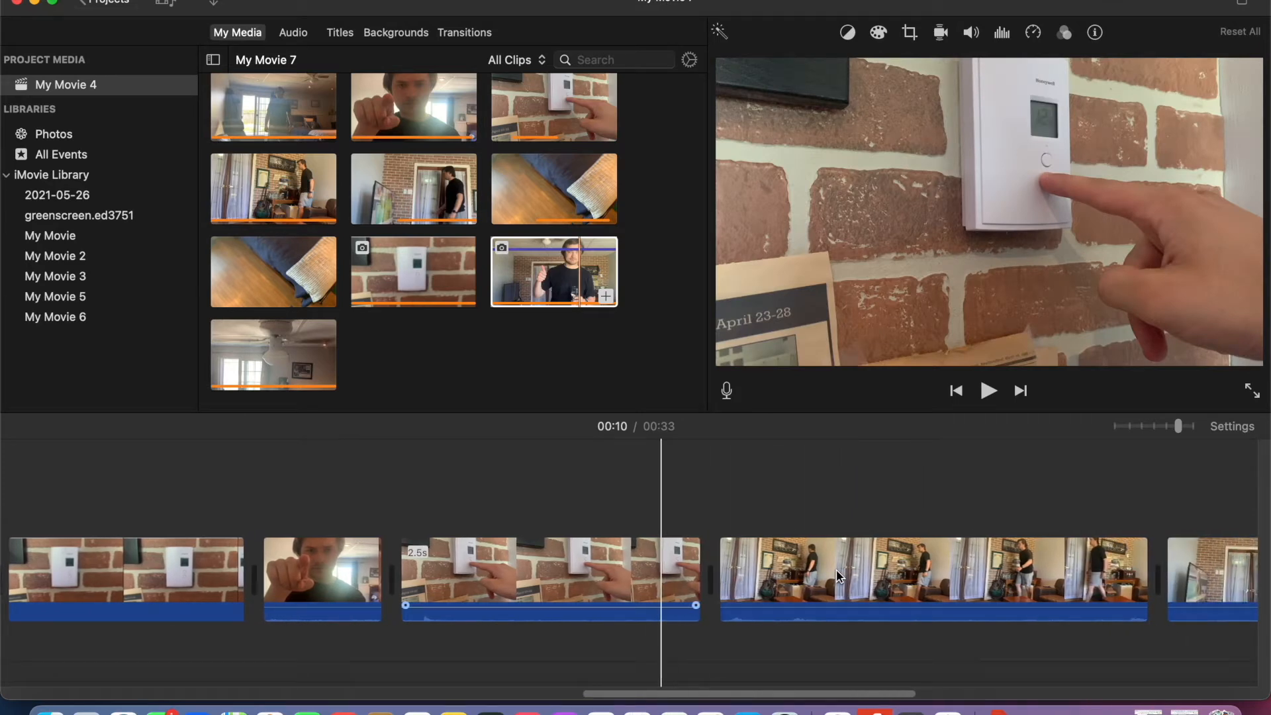
click(988, 398)
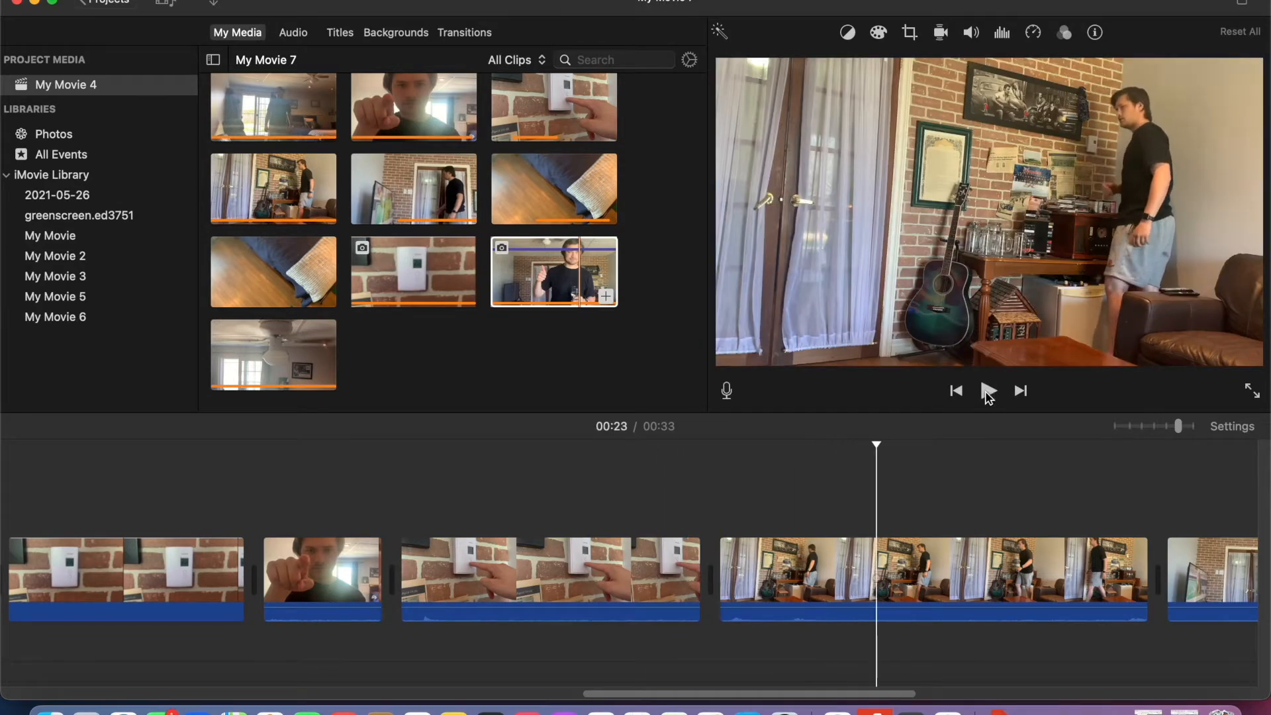
drag(692, 570, 735, 570)
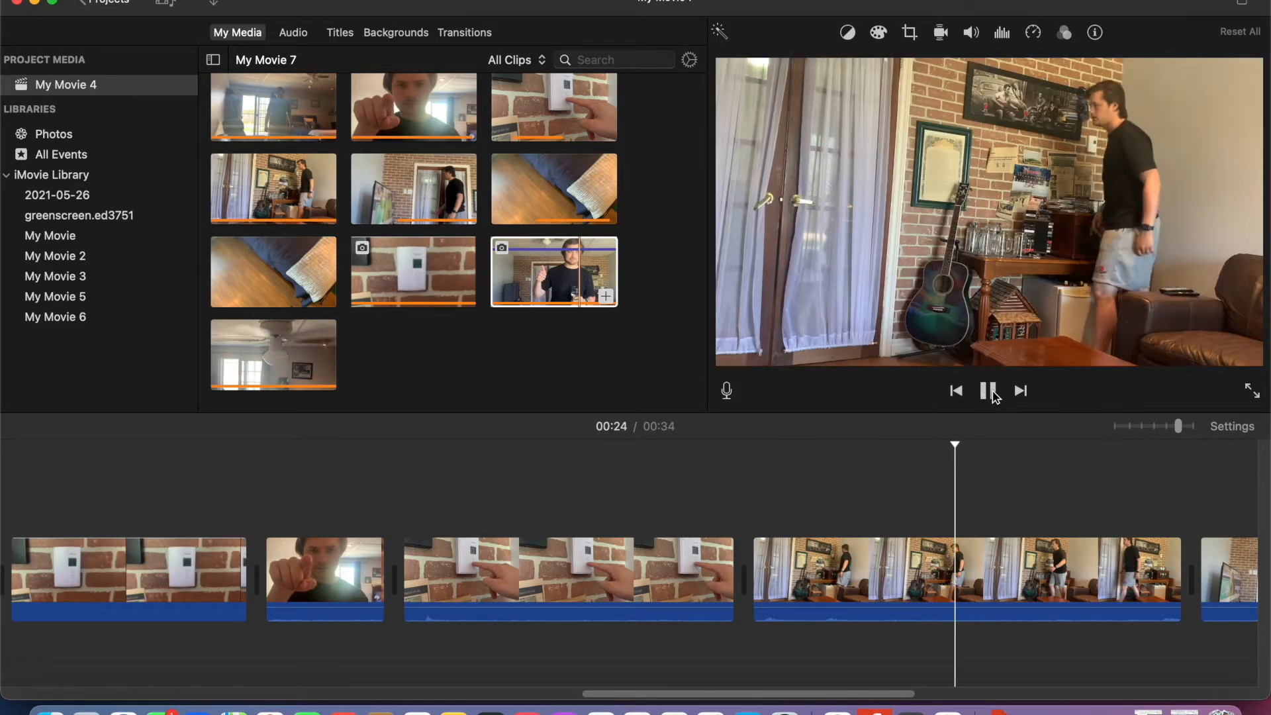
click(988, 391)
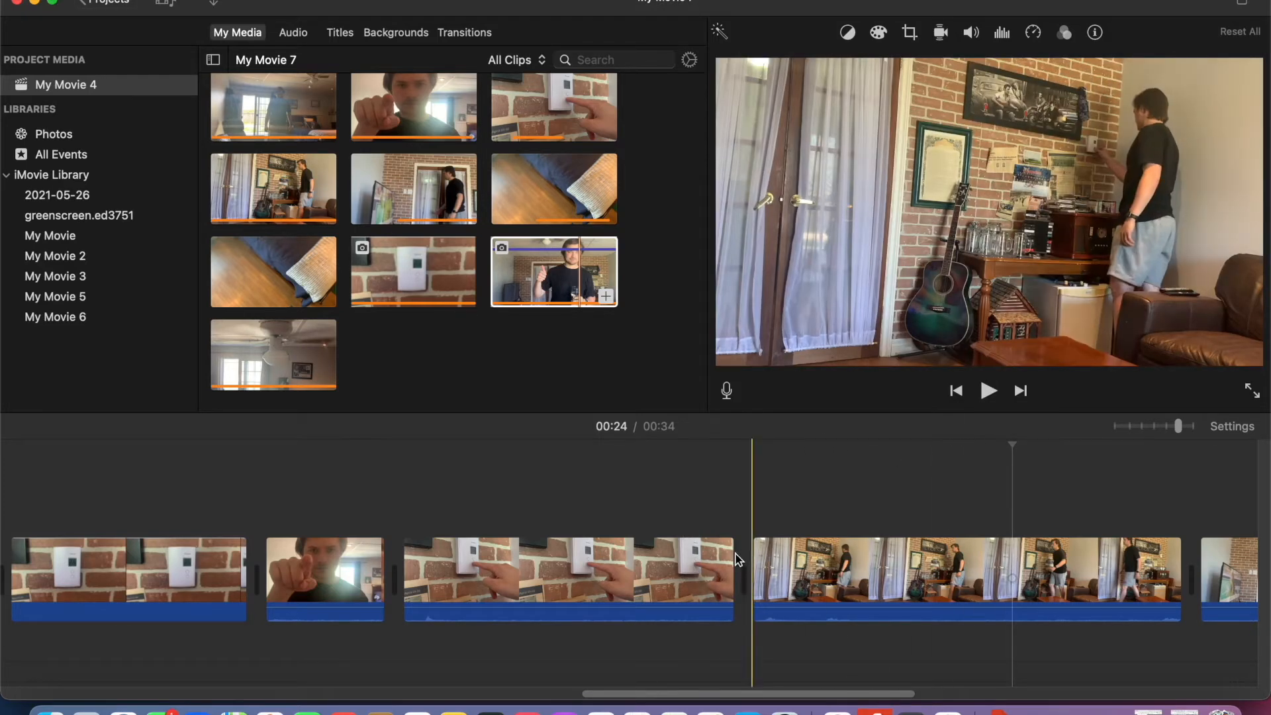
- Shorten the end of the thermostat-pressing clip slightly and recheck the cut to the guitar-room clip
drag(733, 556, 720, 556)
click(643, 516)
click(988, 390)
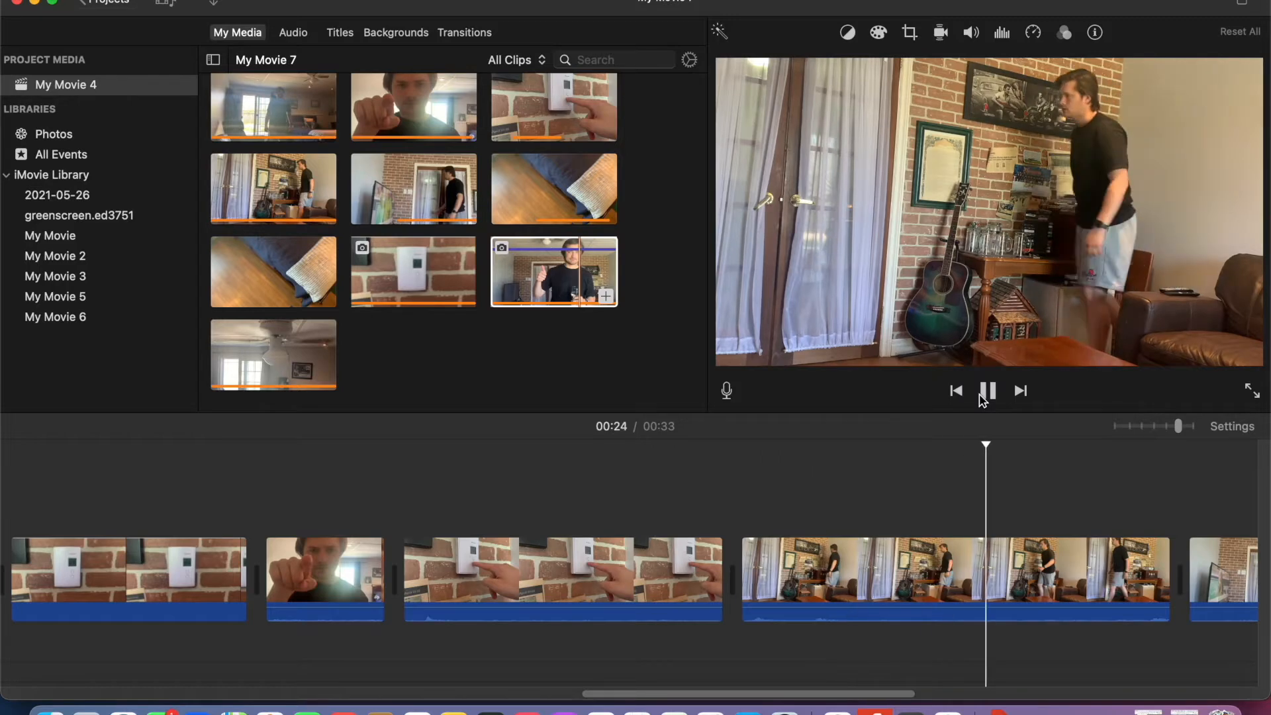
click(987, 391)
scroll(744, 606, left, 10)
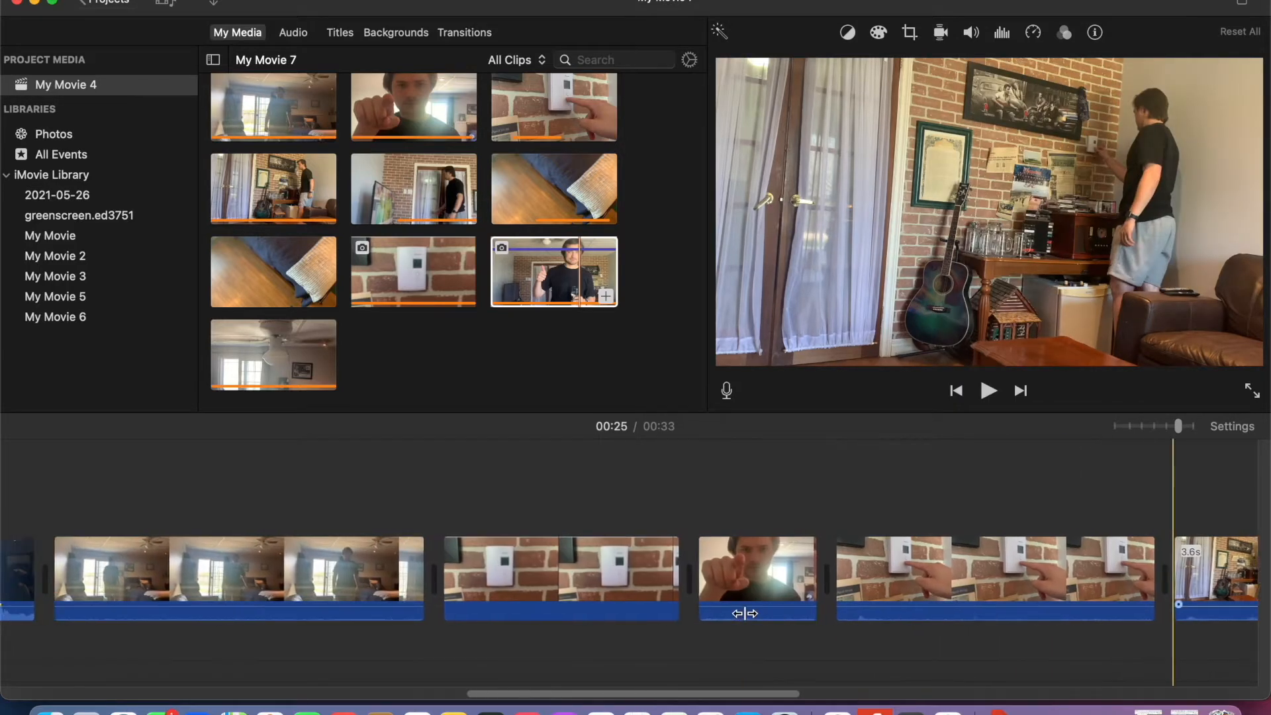
scroll(743, 614, left, 15)
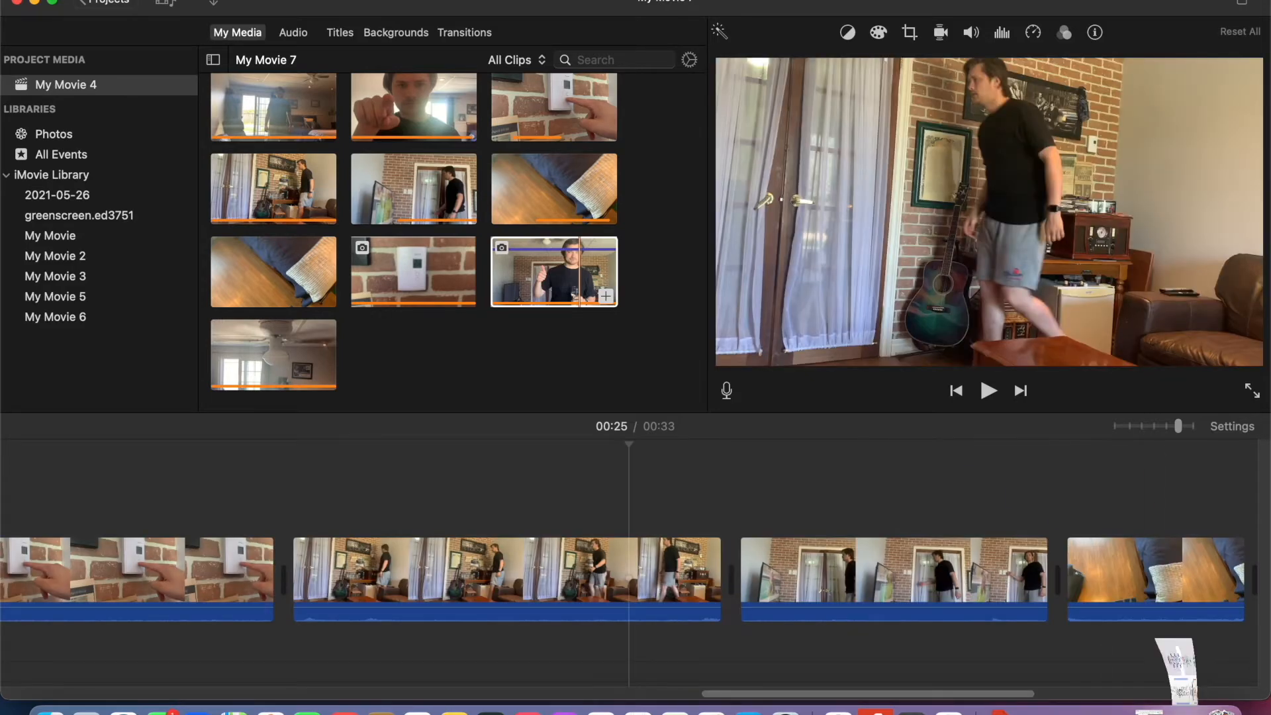
- Switch to the ED 3751 site in Chrome, show it full screen and open its Step By Step page
click(1184, 710)
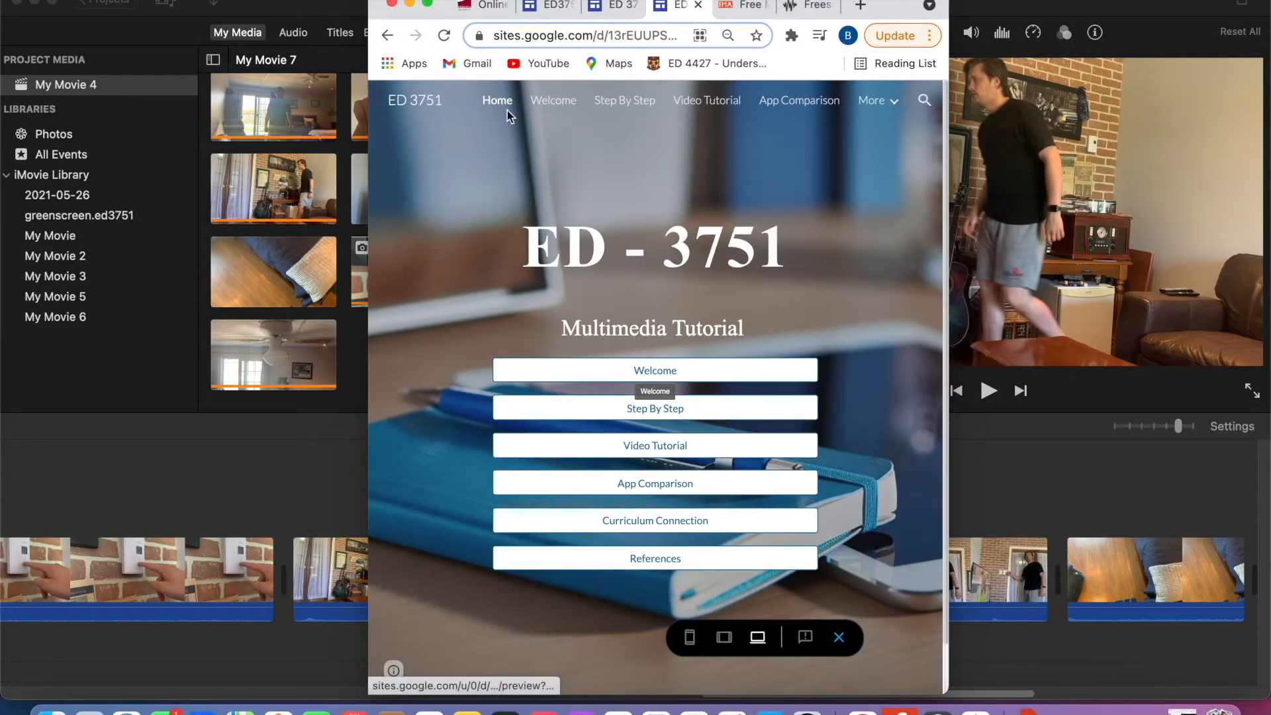
click(427, 4)
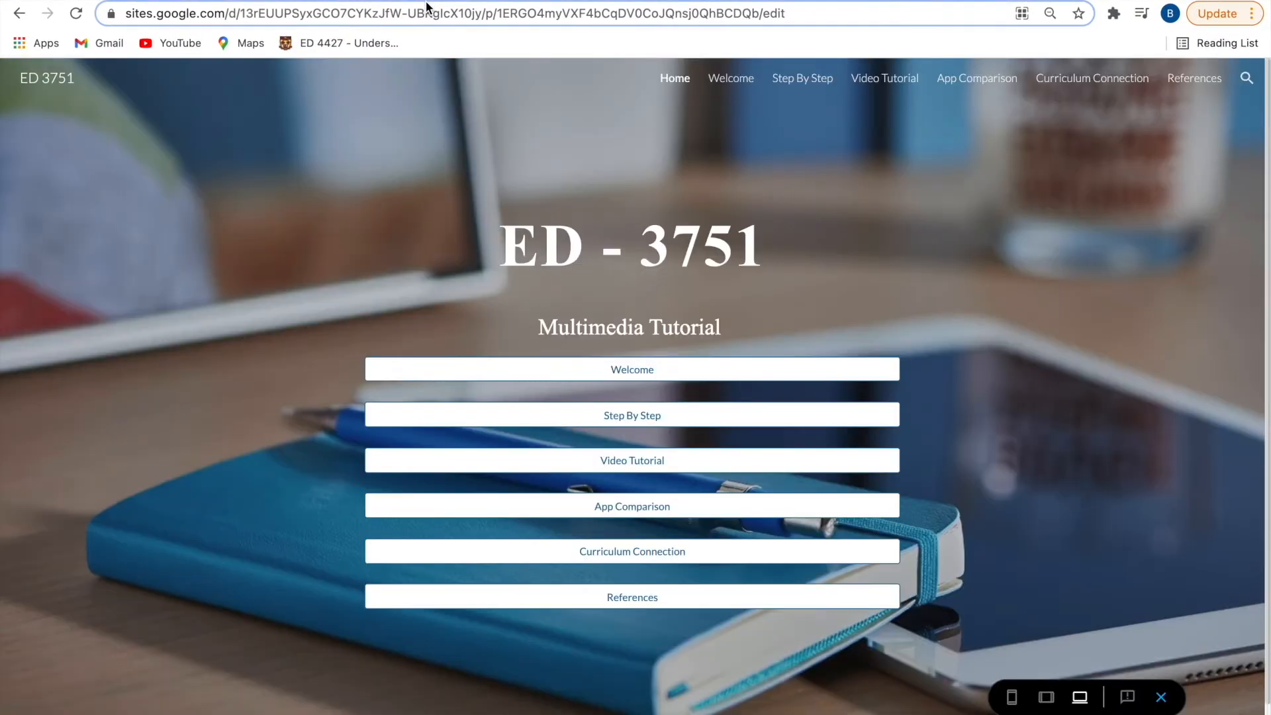
click(645, 417)
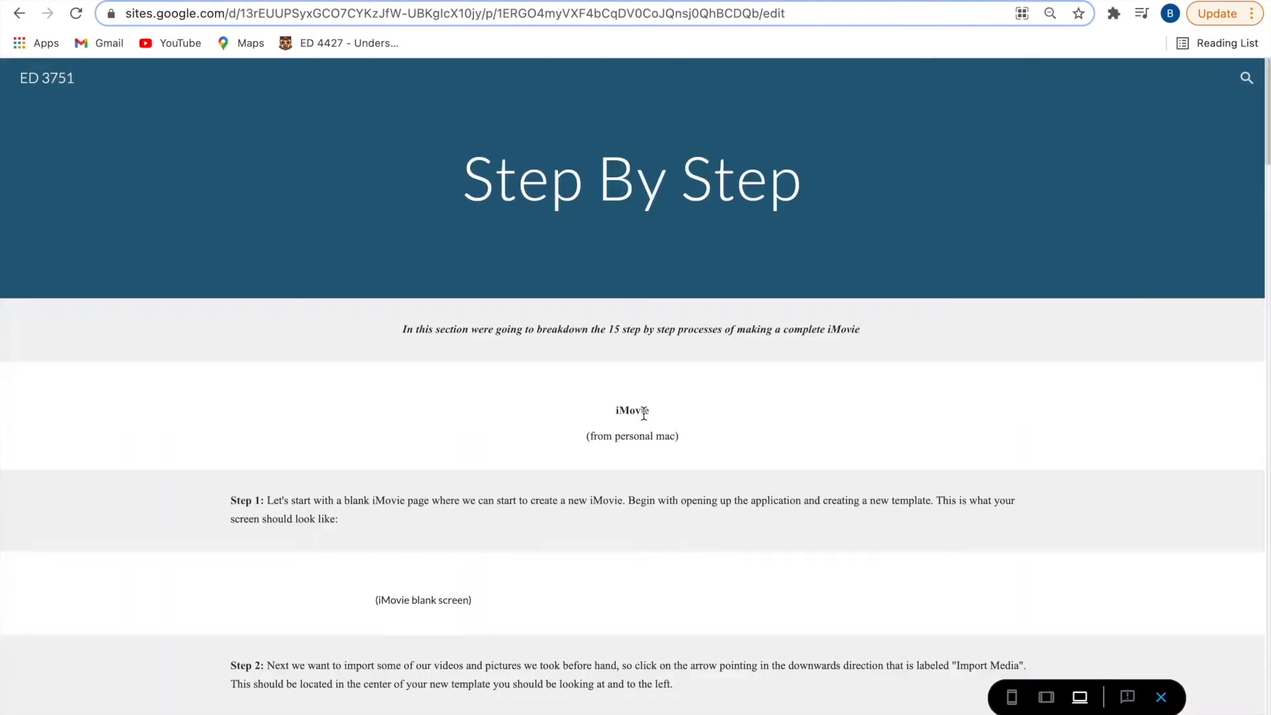
- Read through the iMovie instructions on the Step By Step page up to Step 7 on photo cropping and Ken Burns
scroll(643, 415, down, 10)
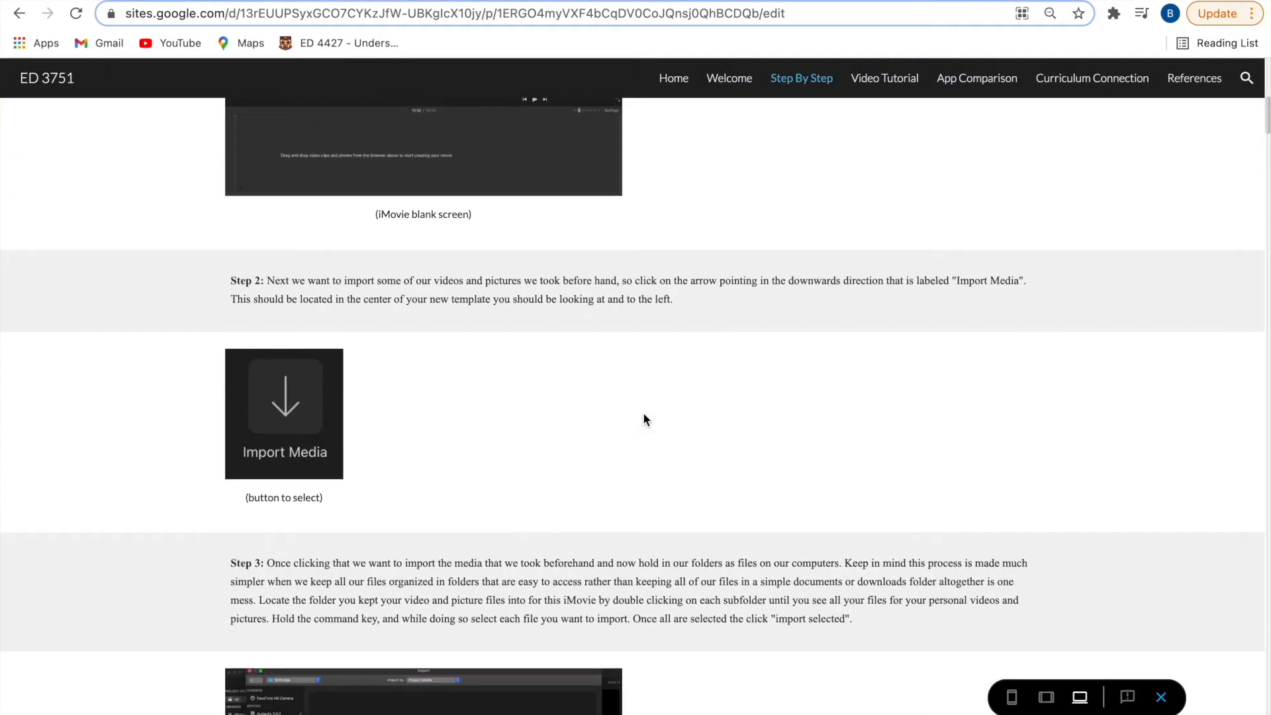
scroll(643, 420, down, 8)
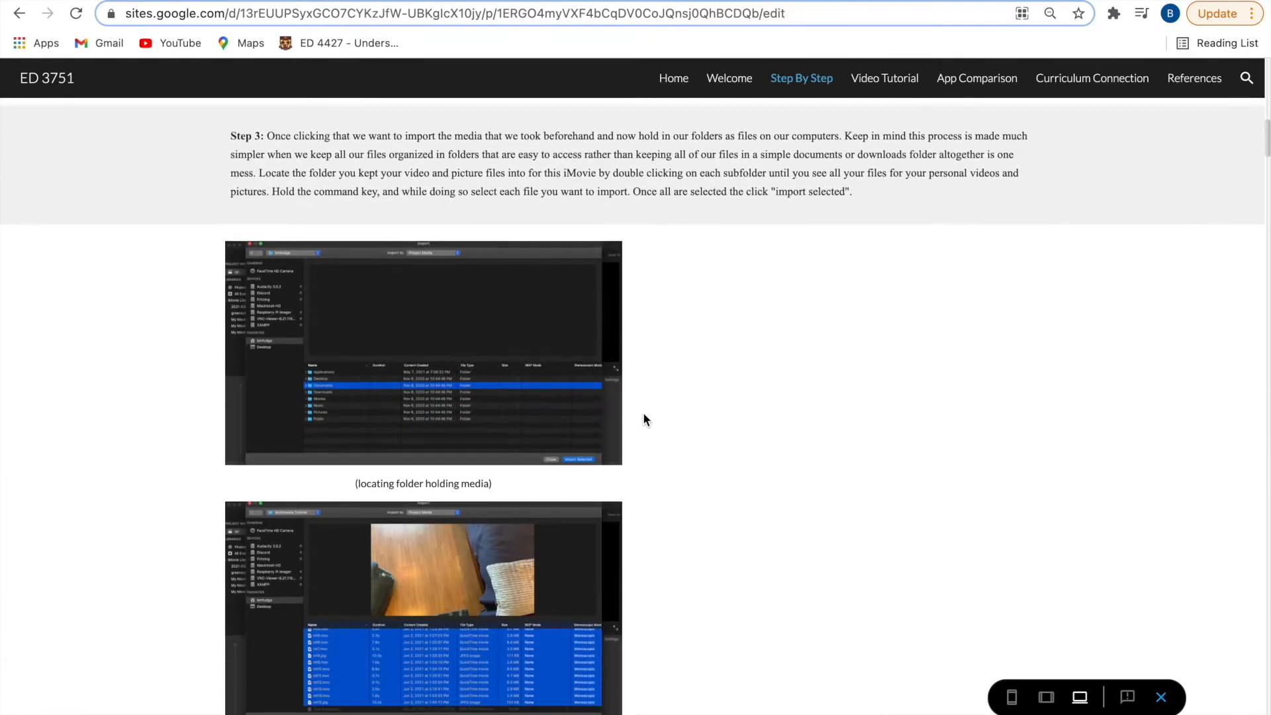
scroll(572, 547, down, 10)
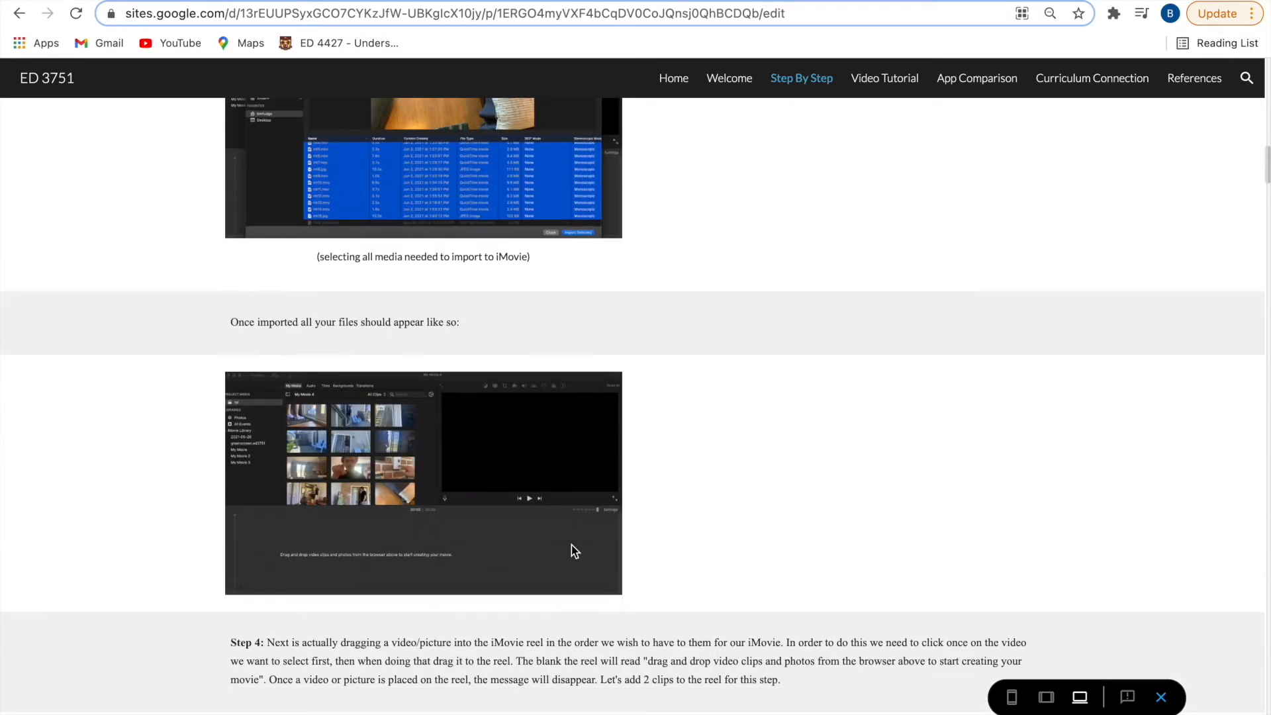
scroll(572, 550, down, 8)
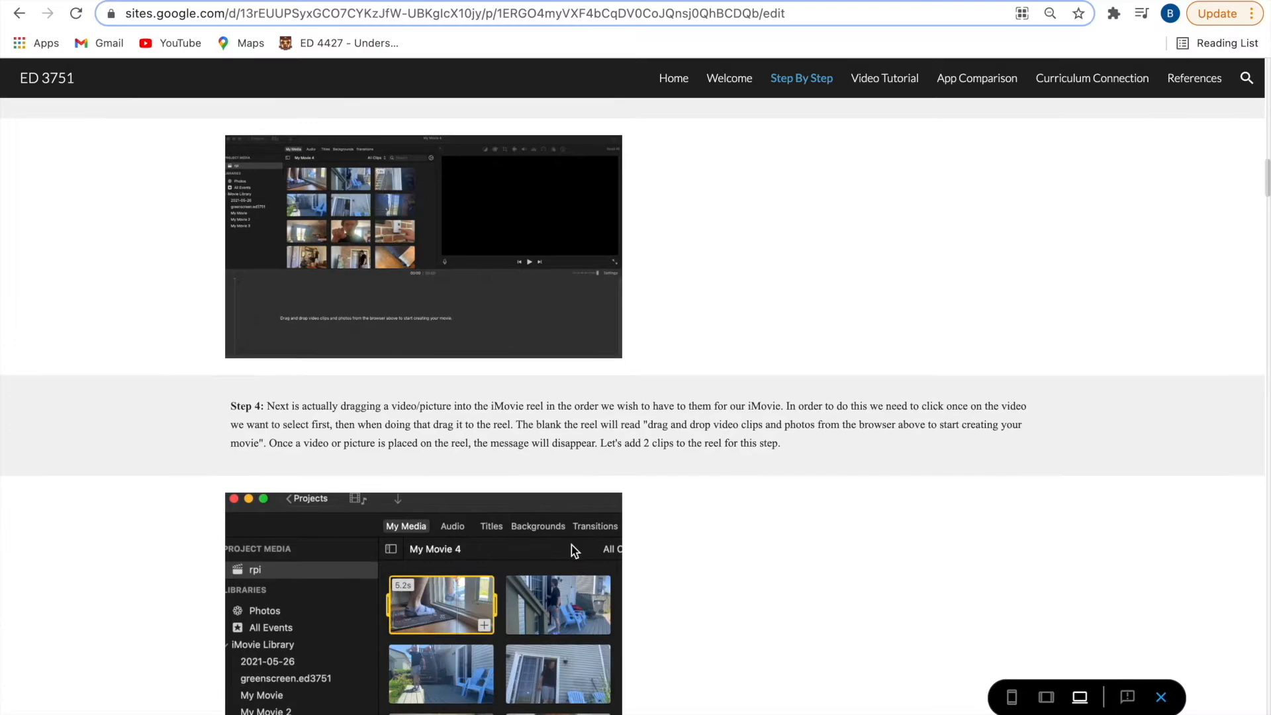
scroll(572, 552, down, 13)
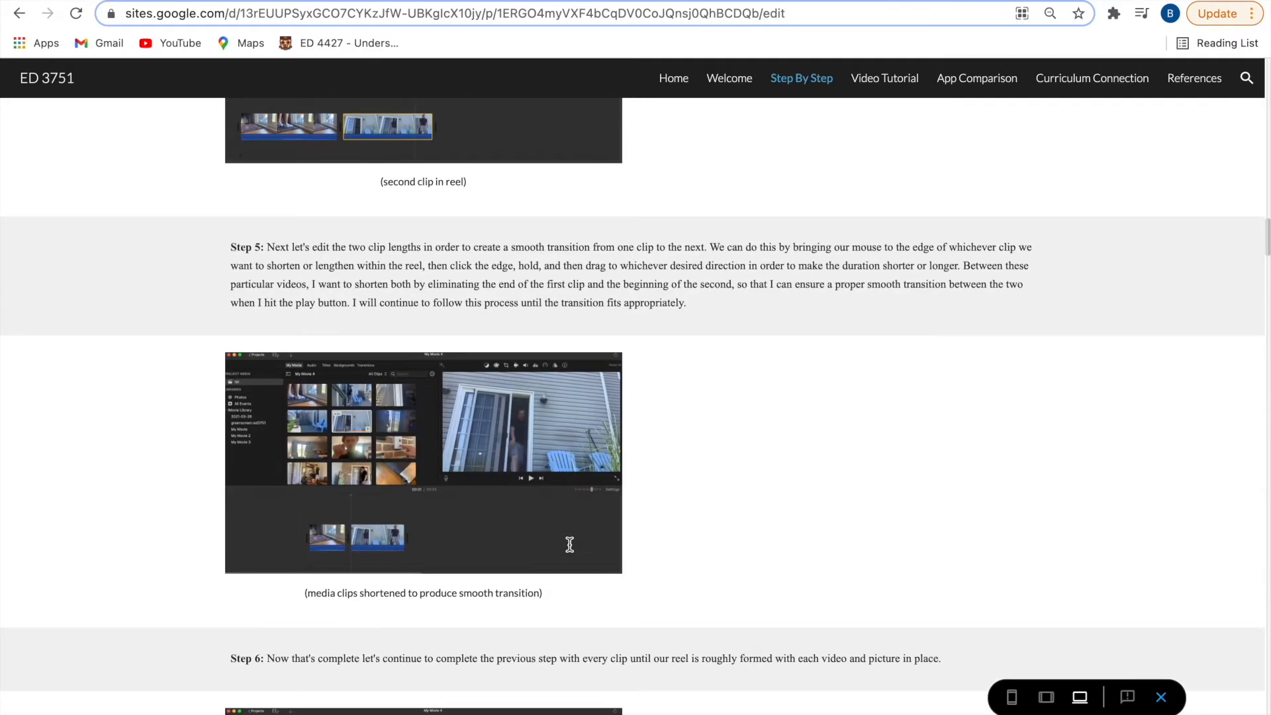
scroll(569, 544, down, 7)
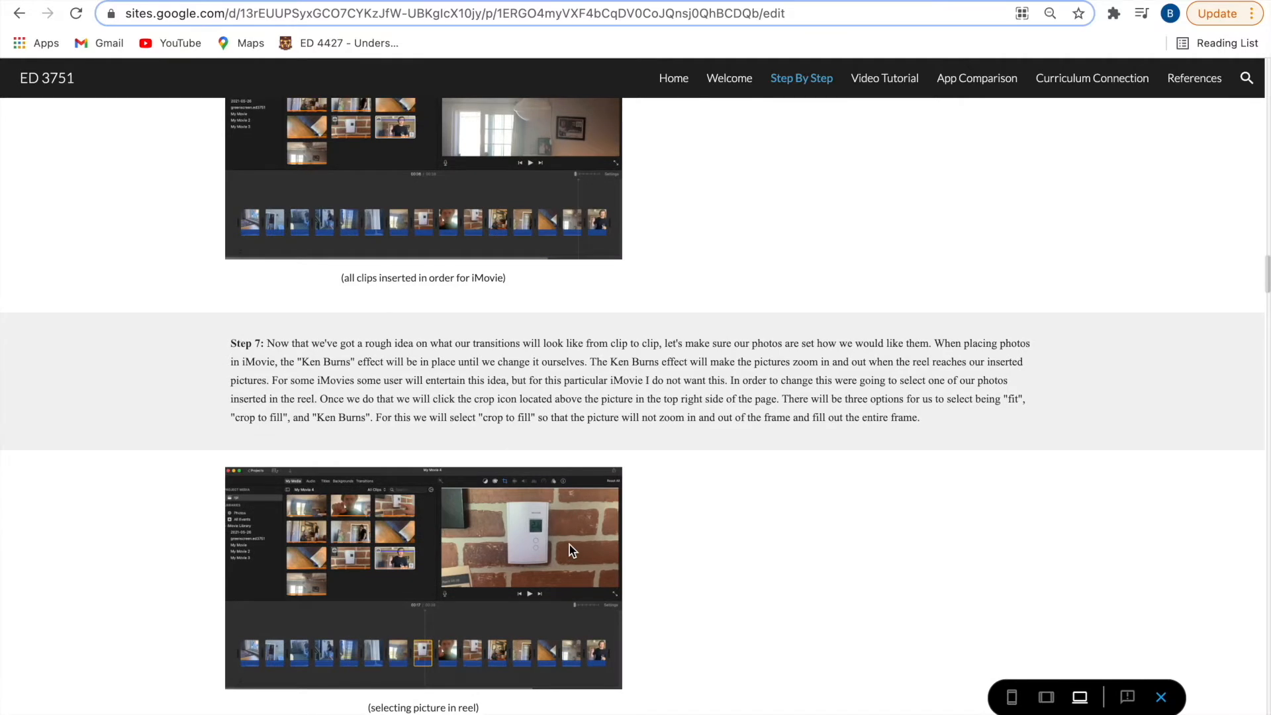
scroll(570, 545, down, 3)
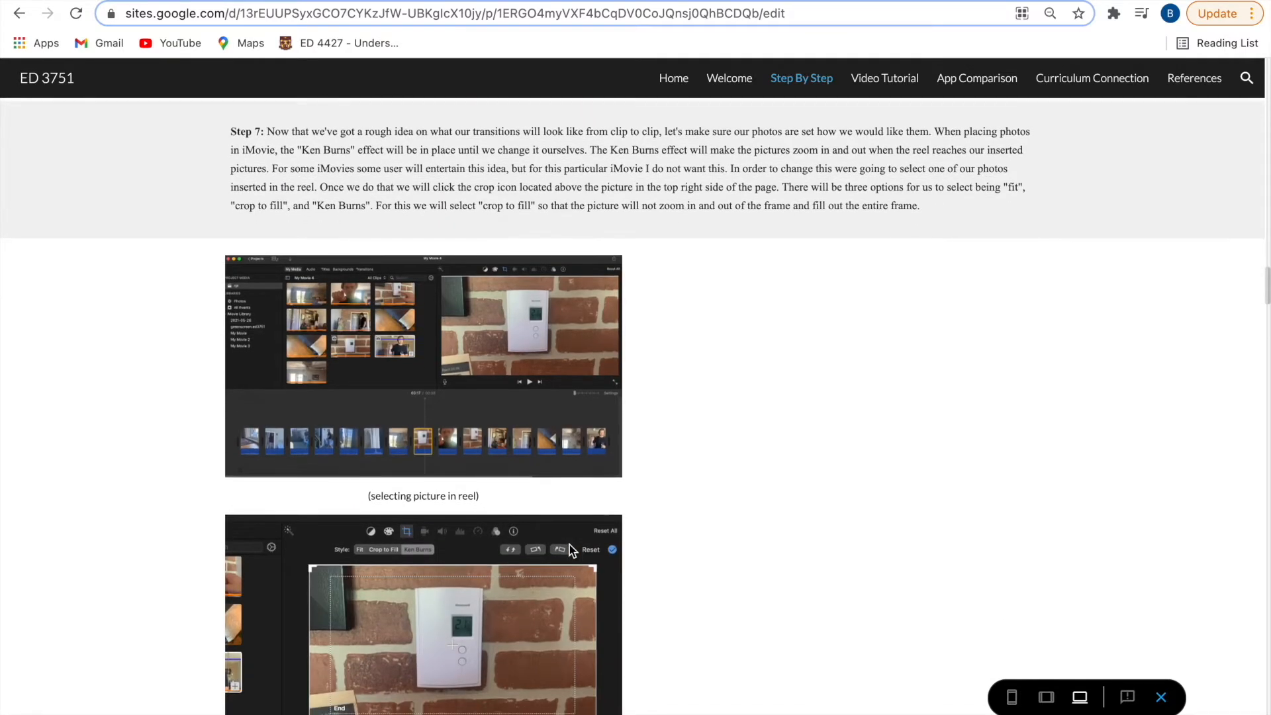
mouse_move(596, 0)
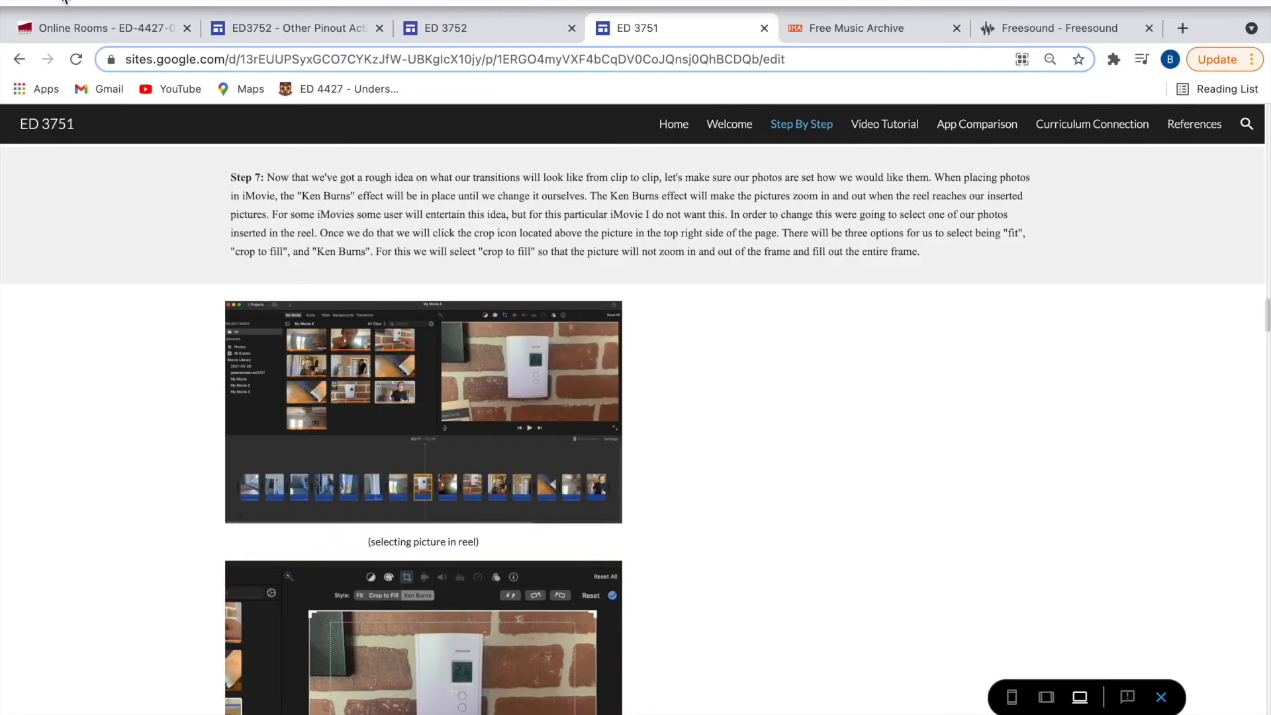
- Exit the browser's full-screen view and return to the thermostat clips in the iMovie timeline
key(ctrl+super+f)
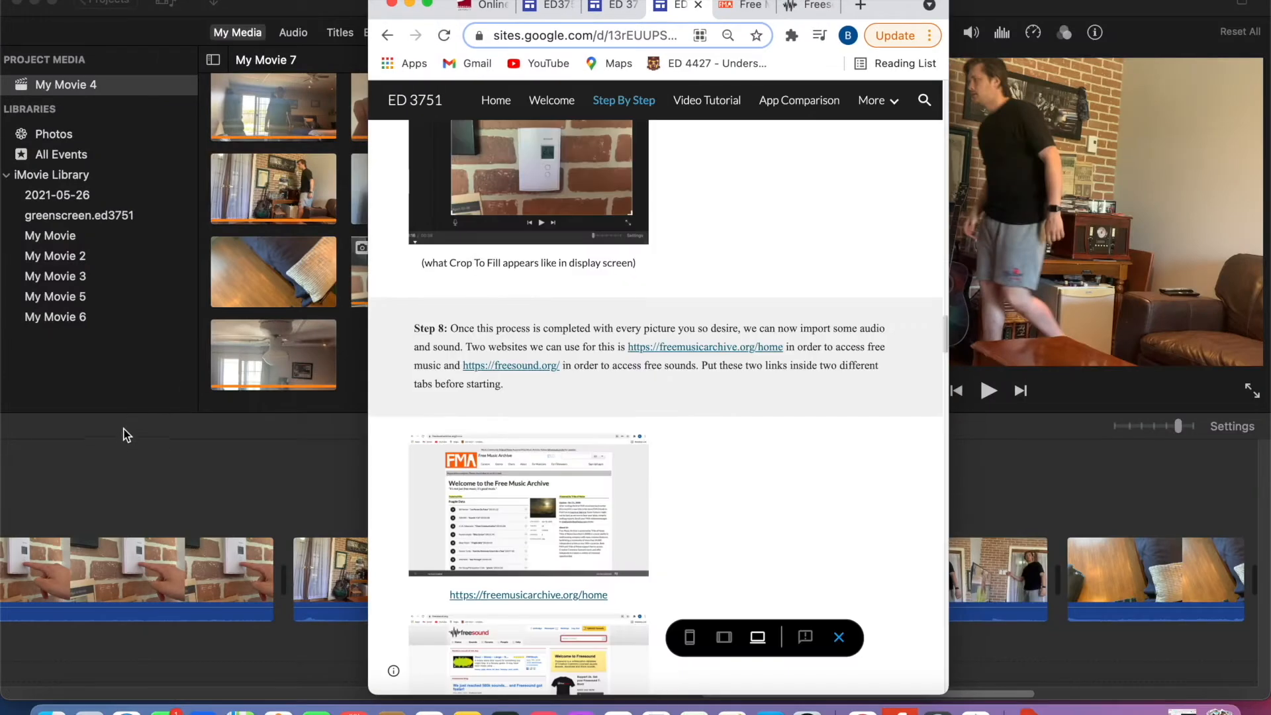
click(123, 435)
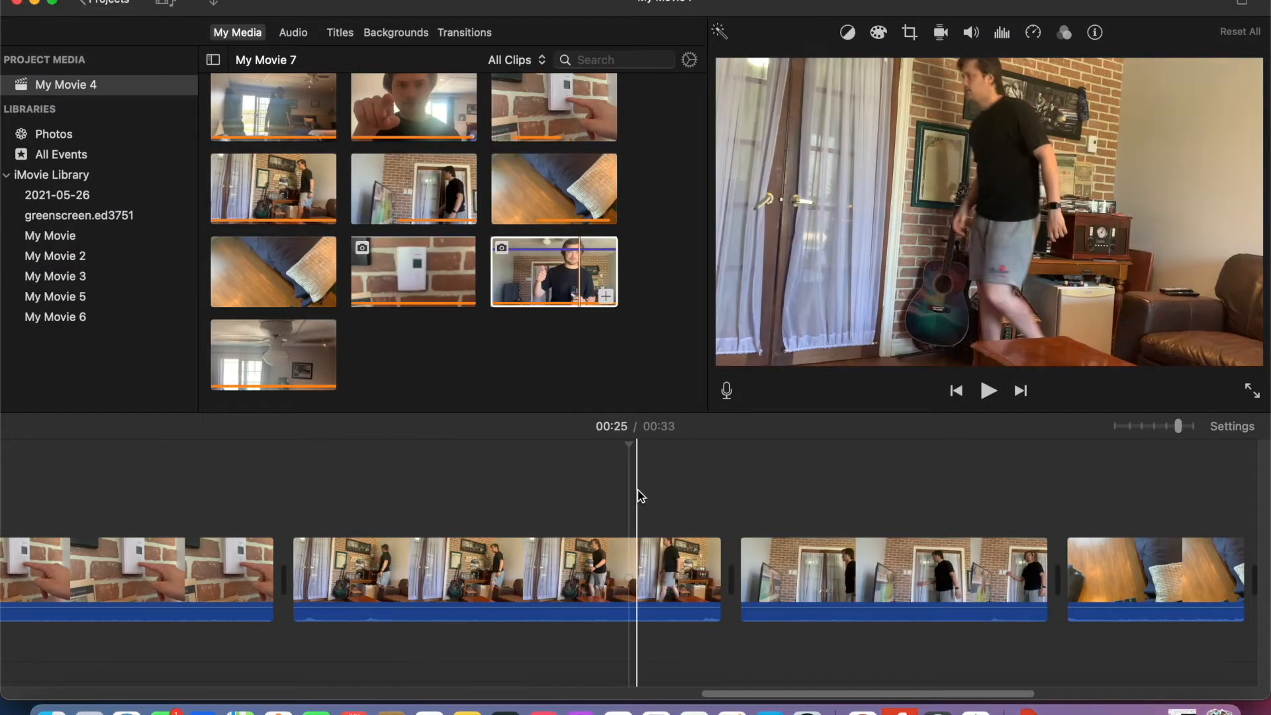
scroll(614, 569, left, 10)
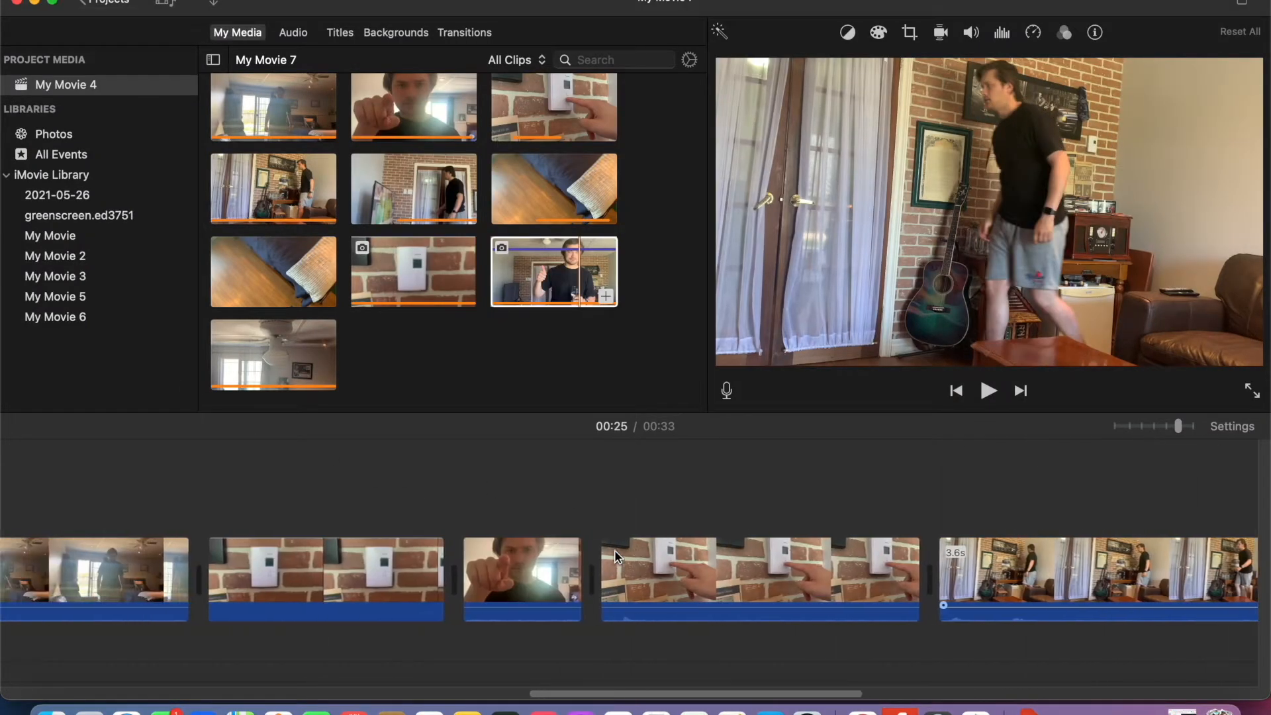
- Try the Ken Burns style on the thermostat photo, then return it to Crop to Fill
click(591, 585)
click(911, 33)
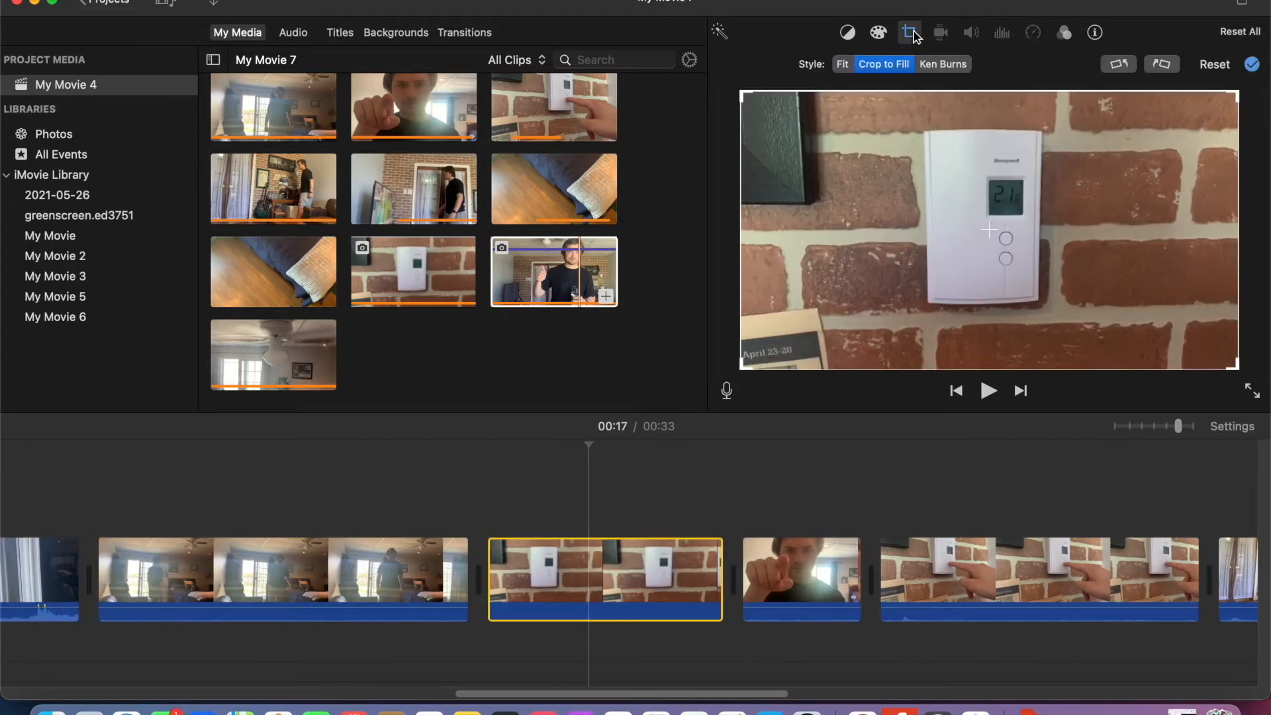
click(944, 64)
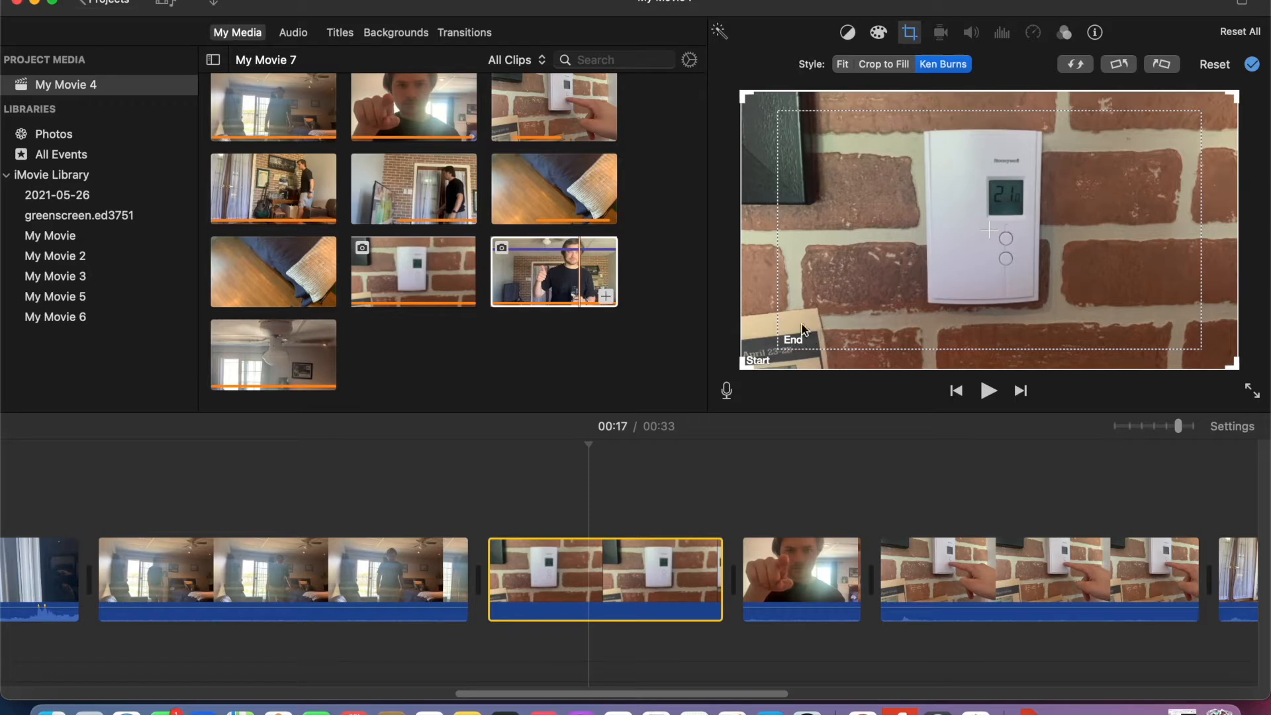
click(898, 66)
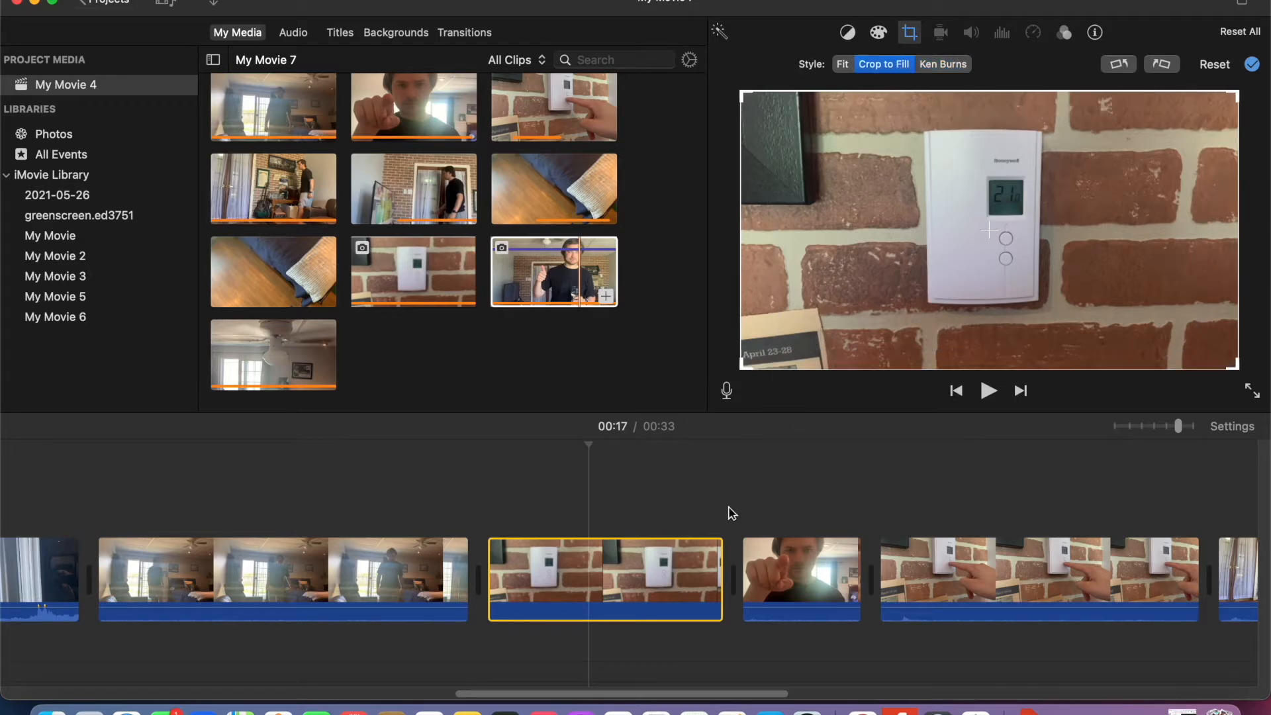
- Check the crop style of the closing thumbs-up photo at the end of the timeline
scroll(733, 530, right, 15)
click(766, 587)
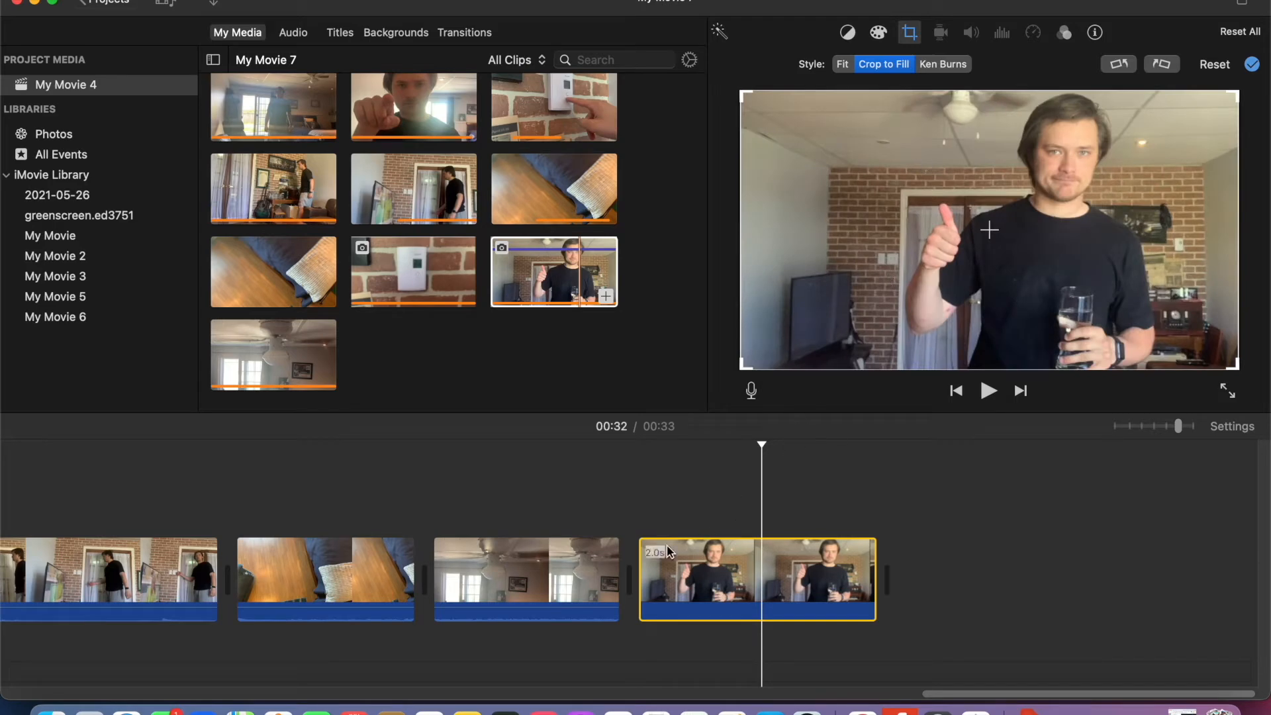
scroll(478, 531, left, 15)
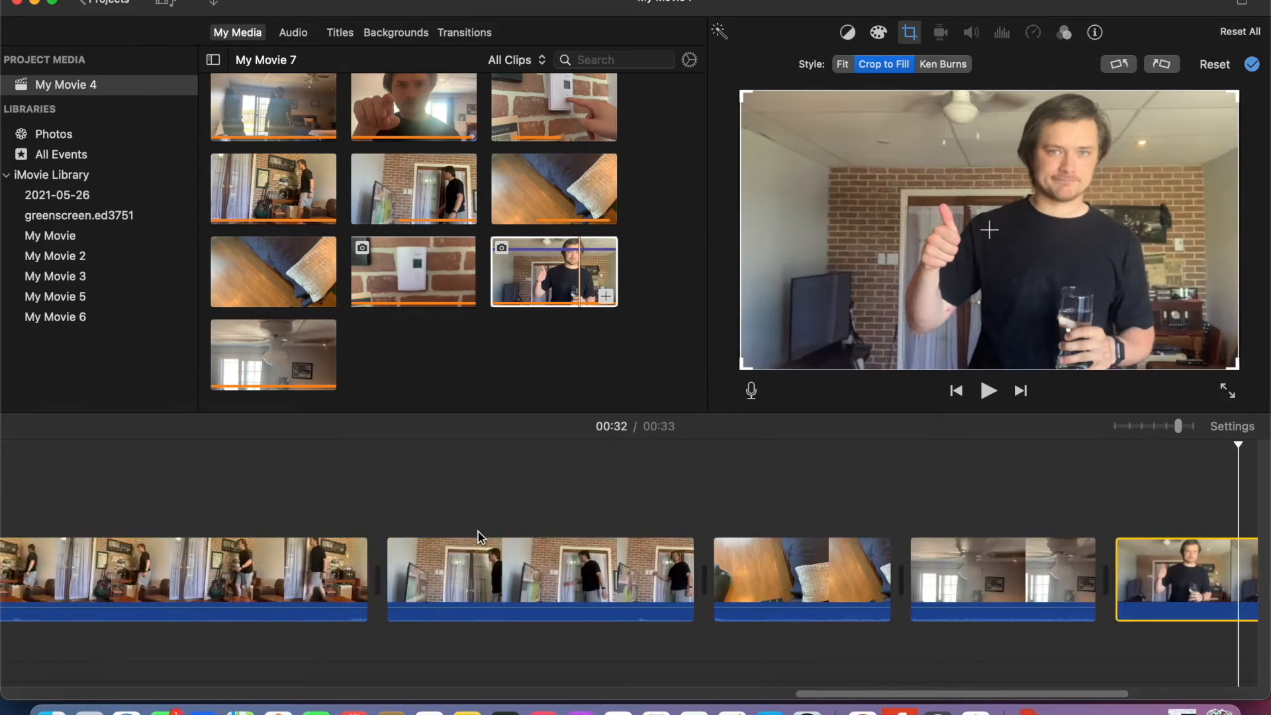
- Switch to the ED 3751 guide in Chrome and read Step 8 on importing music and sounds from the two free audio sites
click(863, 710)
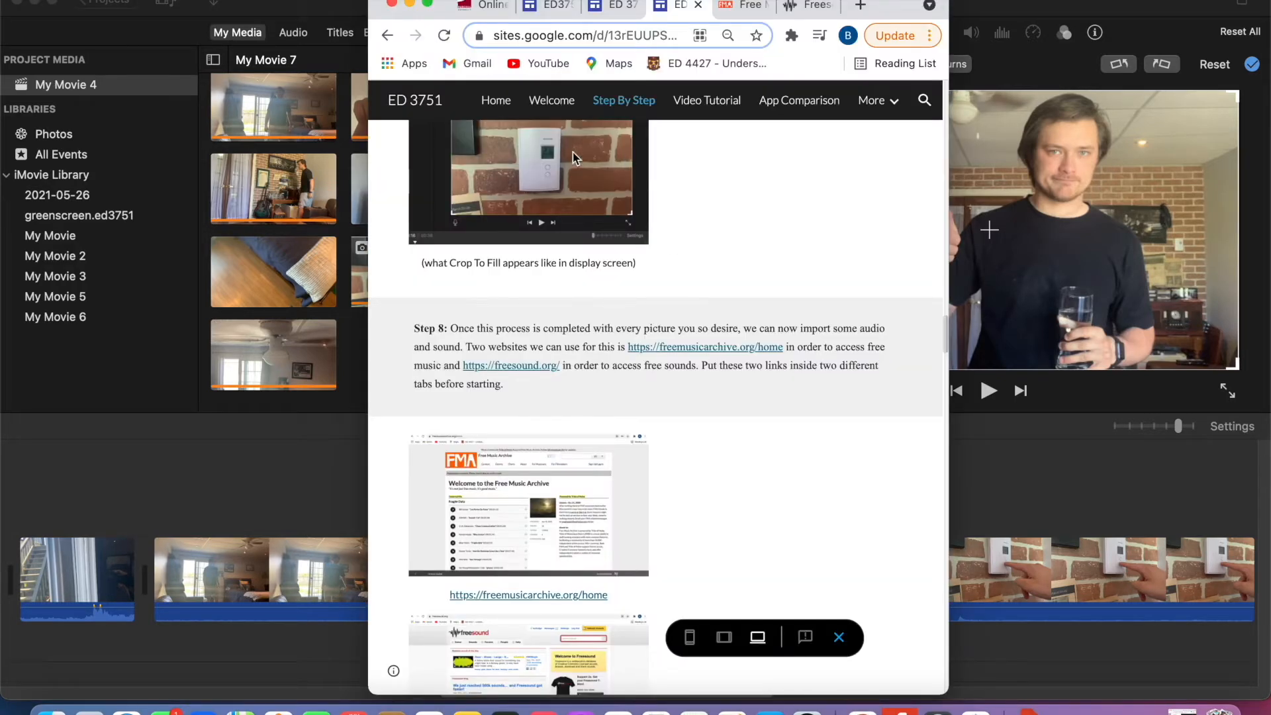
click(428, 5)
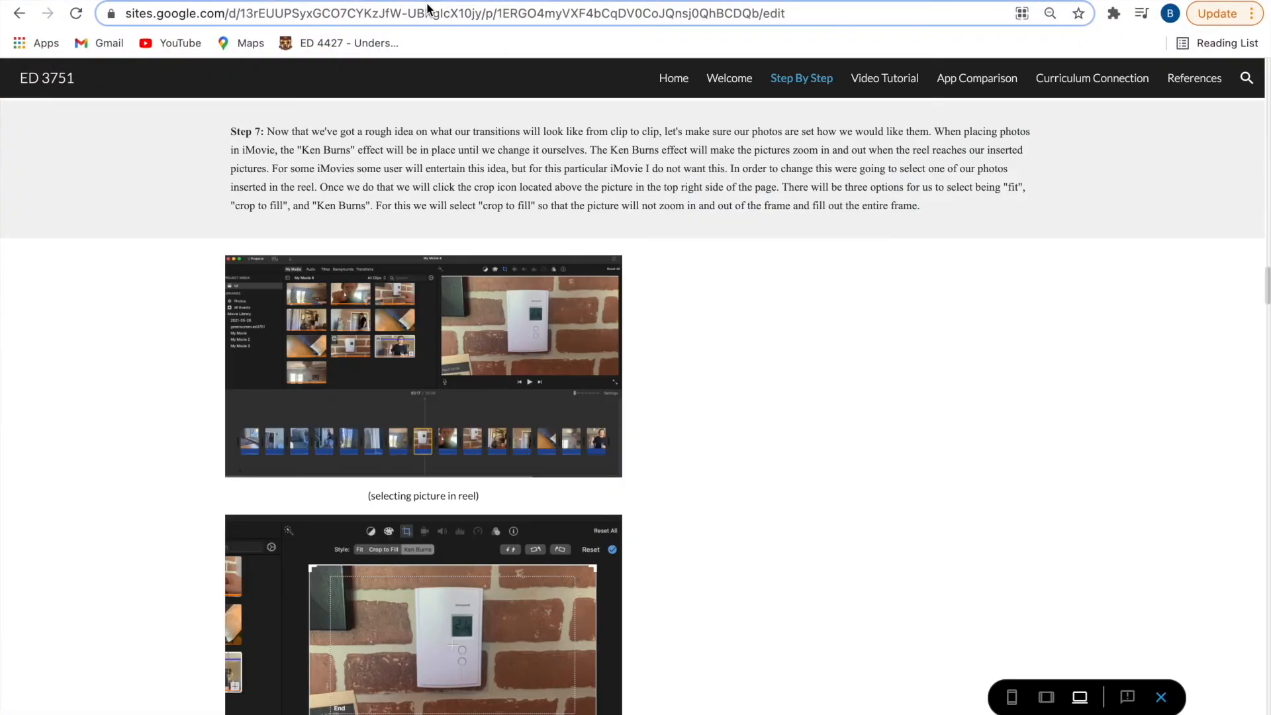
scroll(563, 377, down, 10)
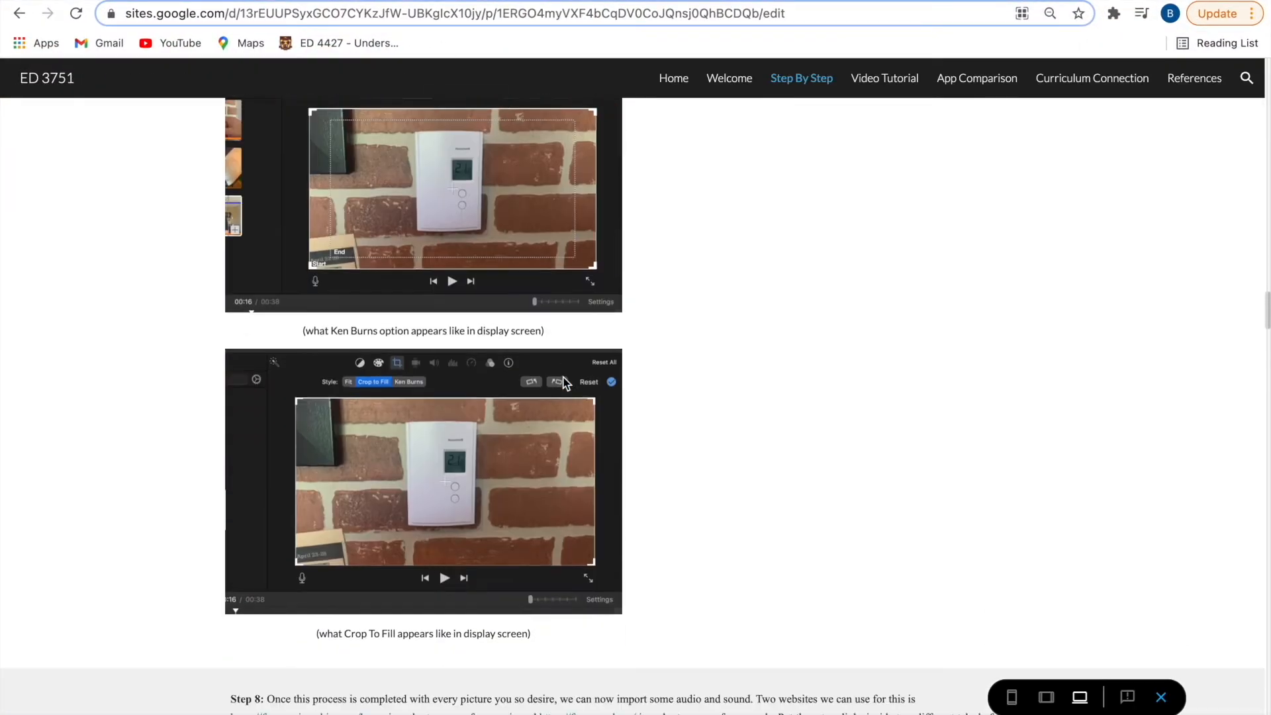
scroll(564, 377, down, 5)
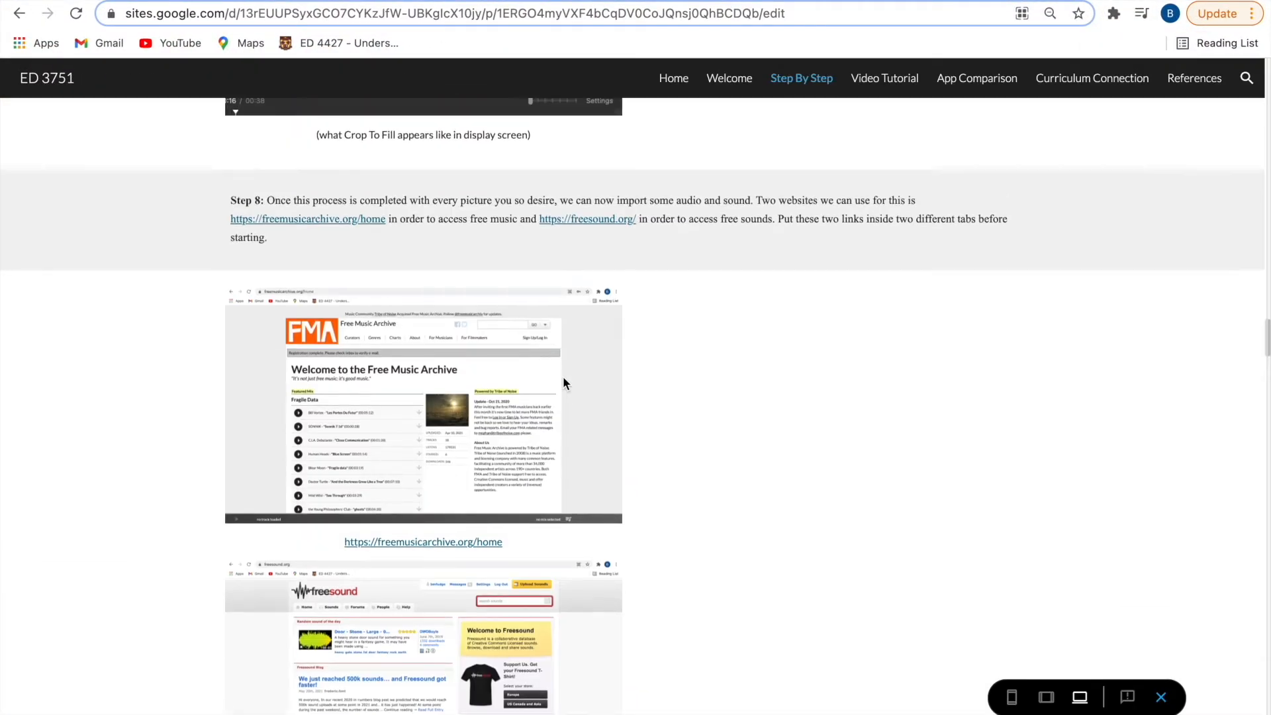
scroll(563, 382, down, 1)
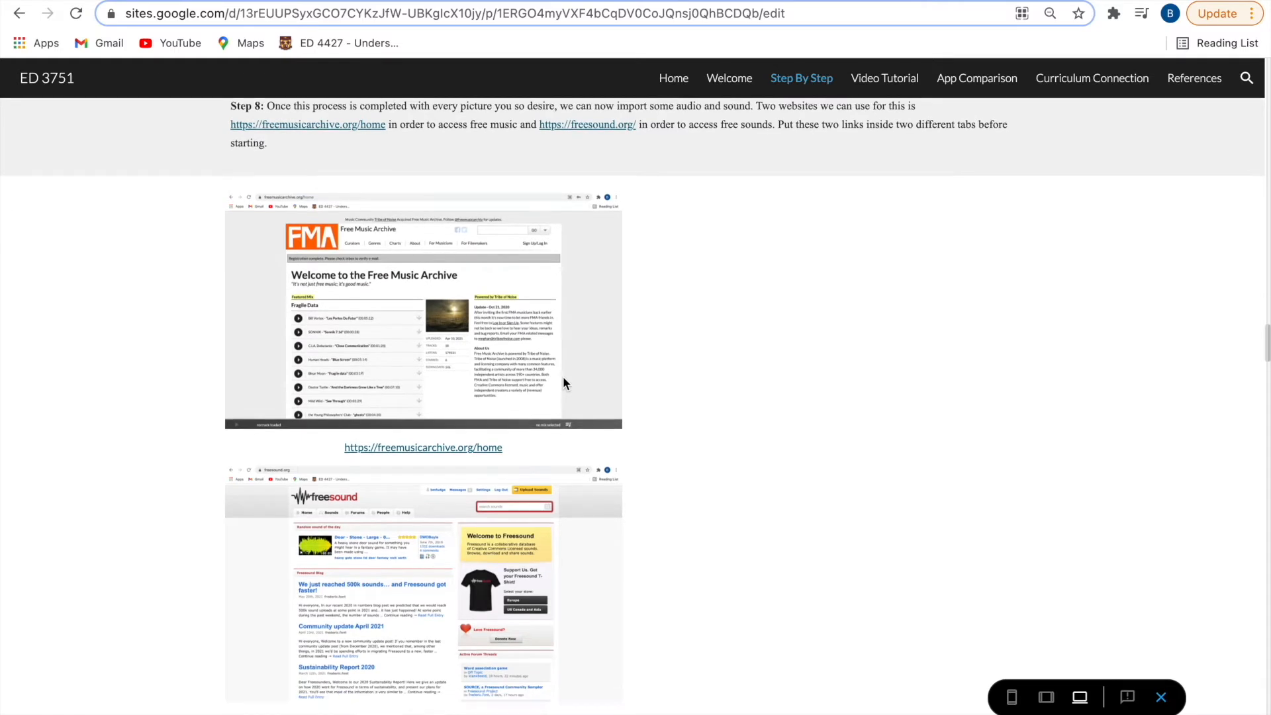
mouse_move(264, 0)
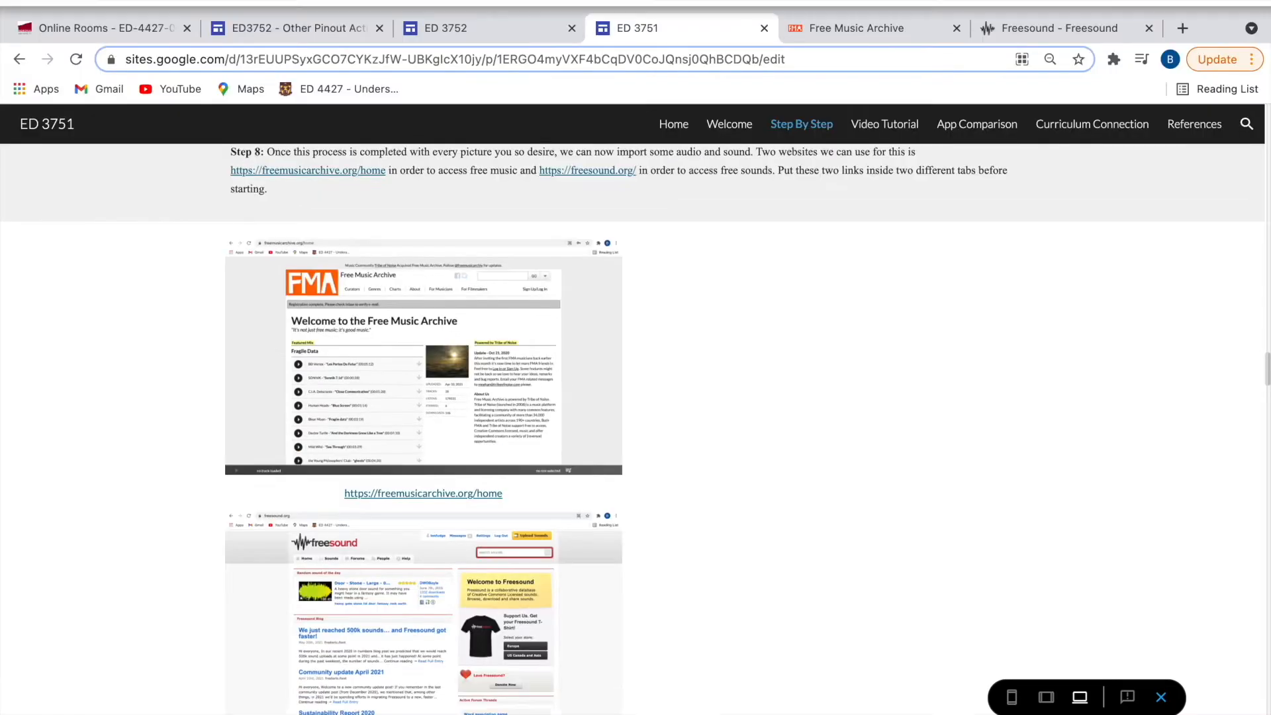
click(63, 2)
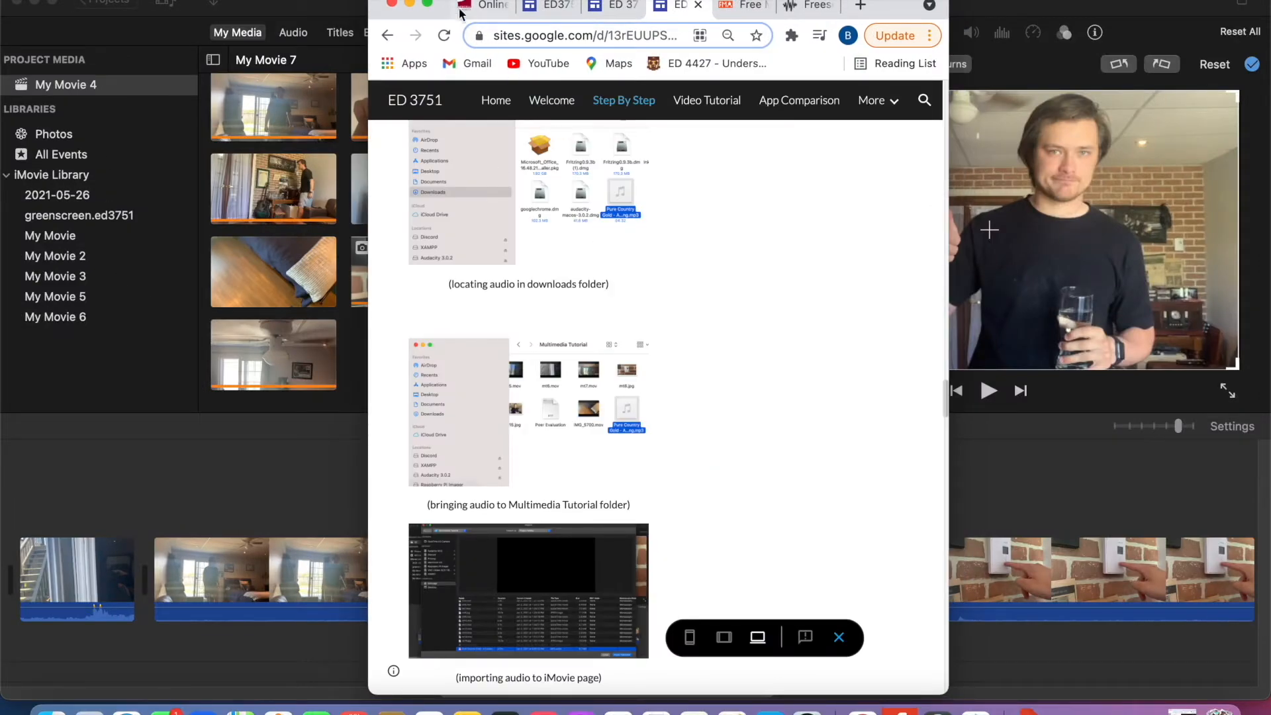
- Briefly preview "A Cowboy Song" by Pure Country Gold on Free Music Archive and download it, accepting the usage conditions
click(428, 3)
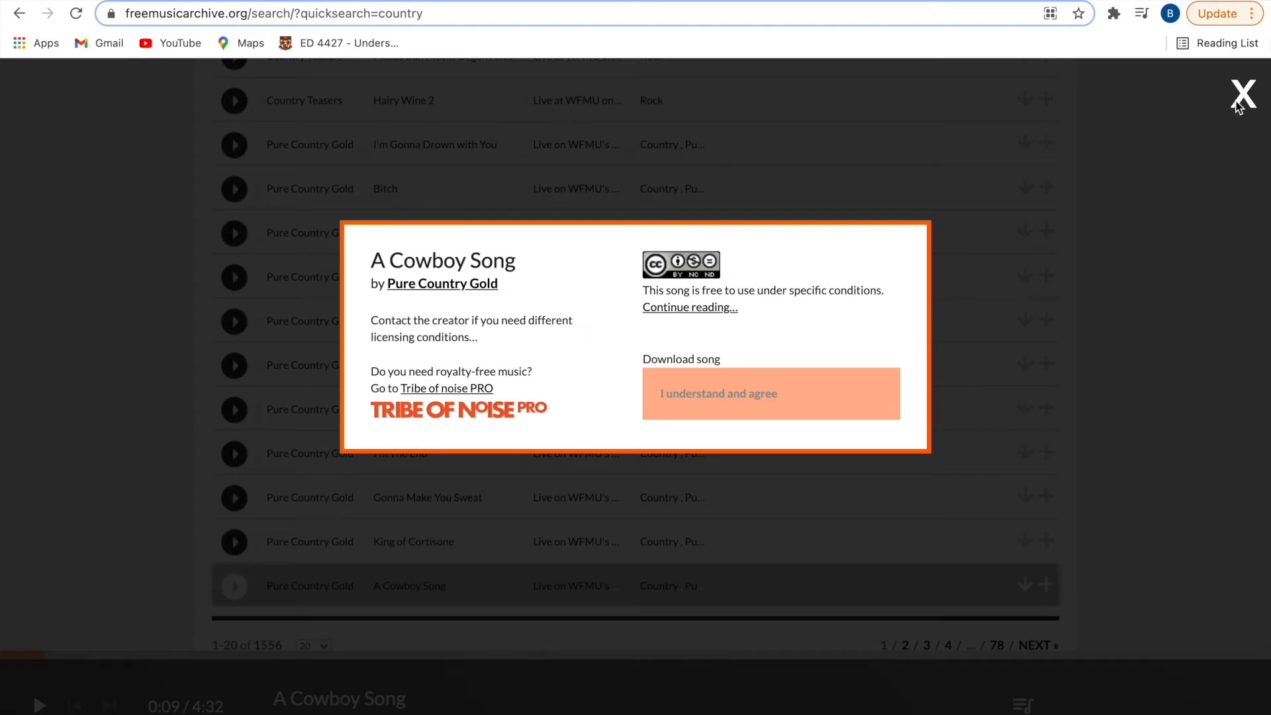
click(1239, 106)
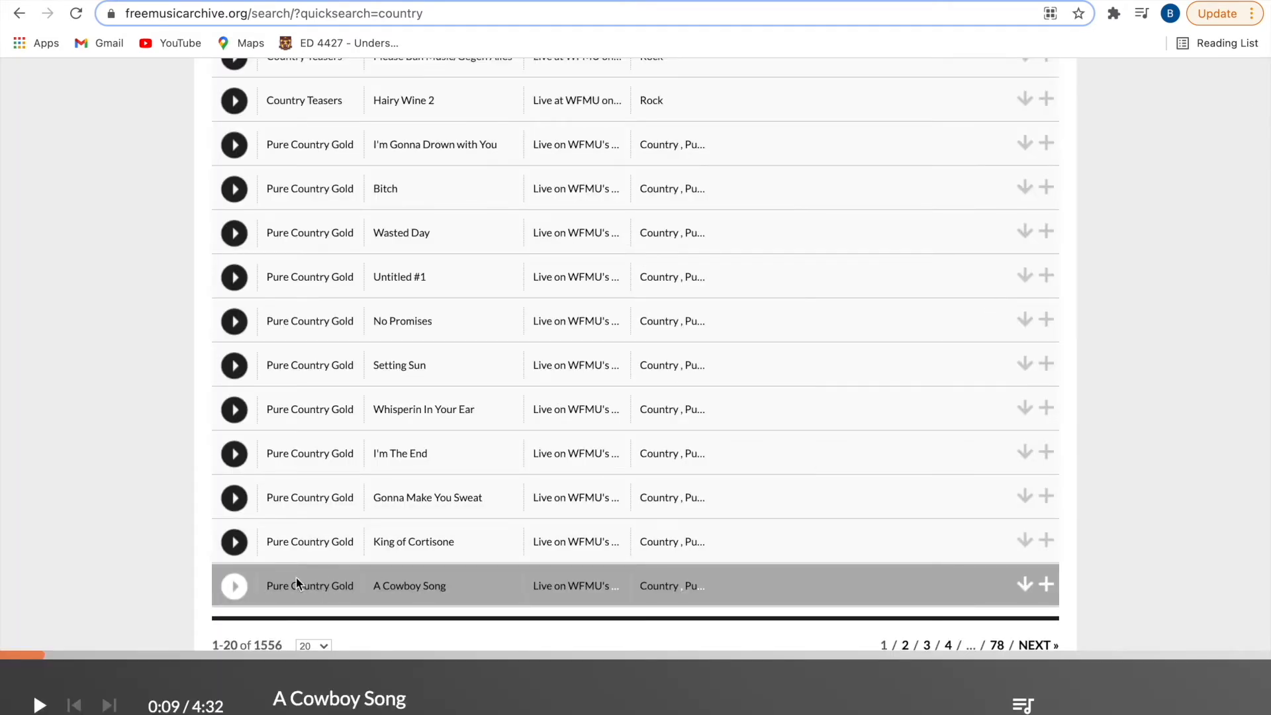
click(234, 588)
click(1023, 586)
click(778, 399)
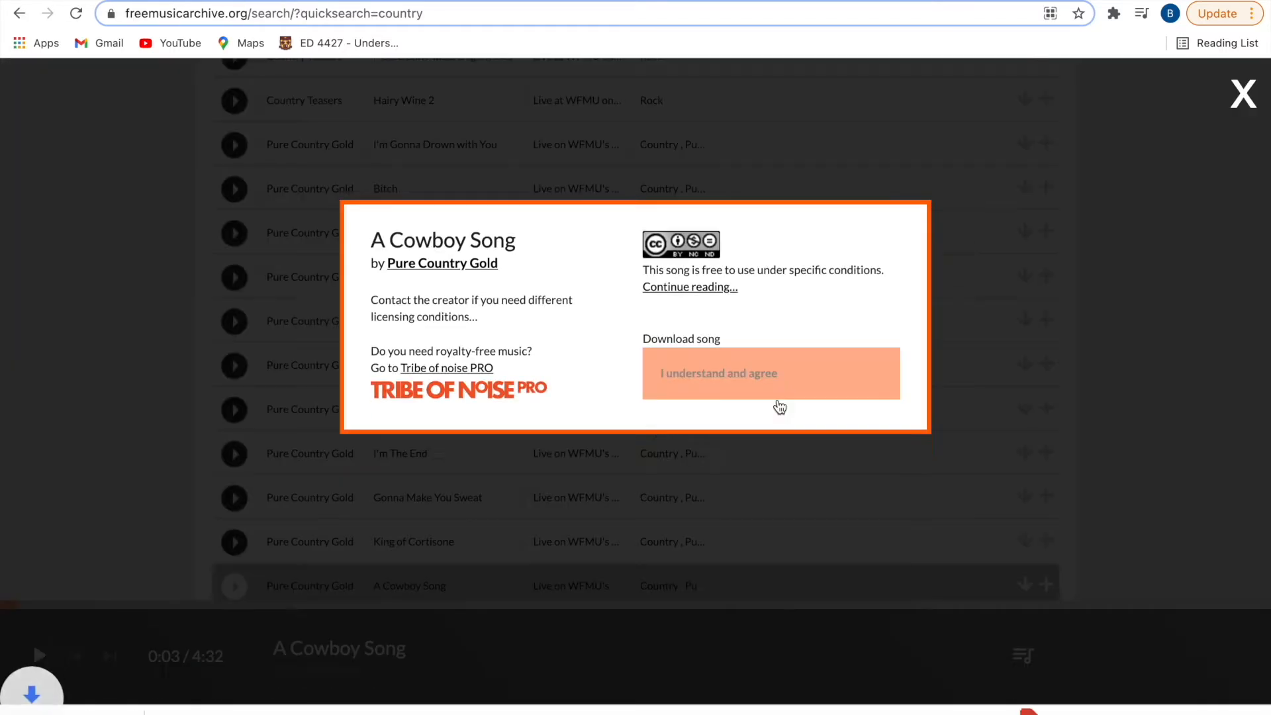
click(1006, 268)
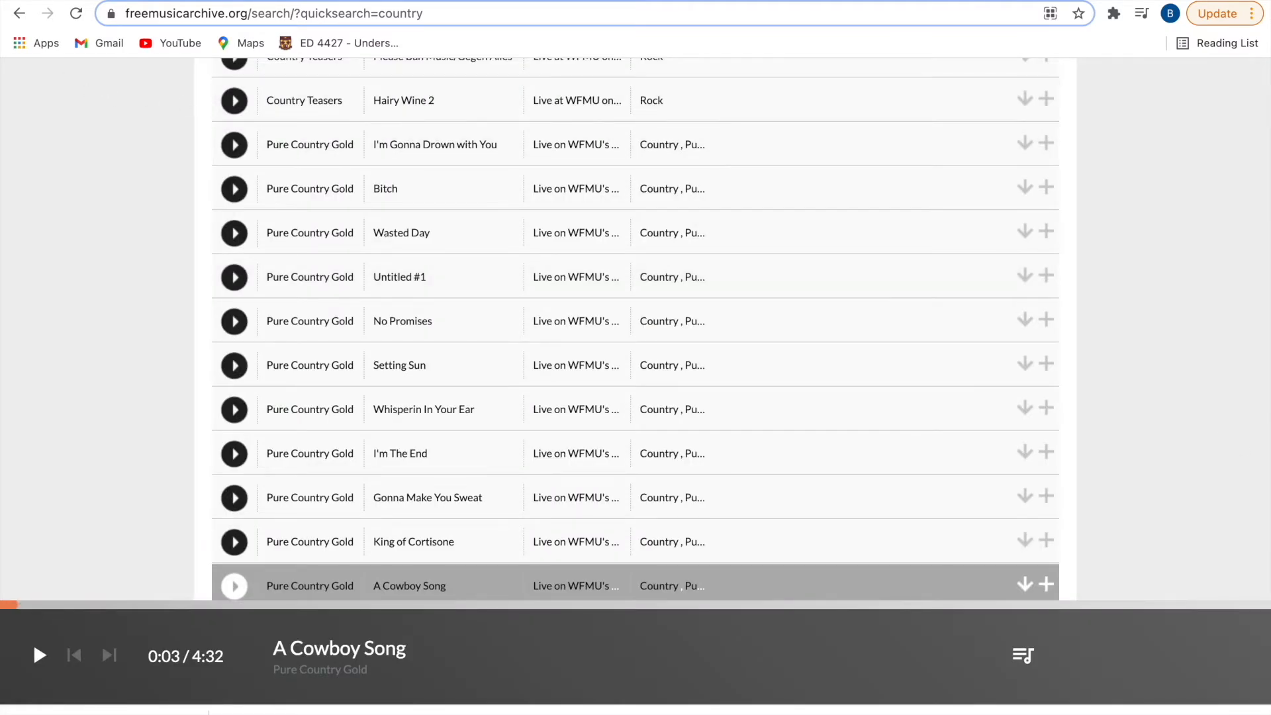
click(61, 3)
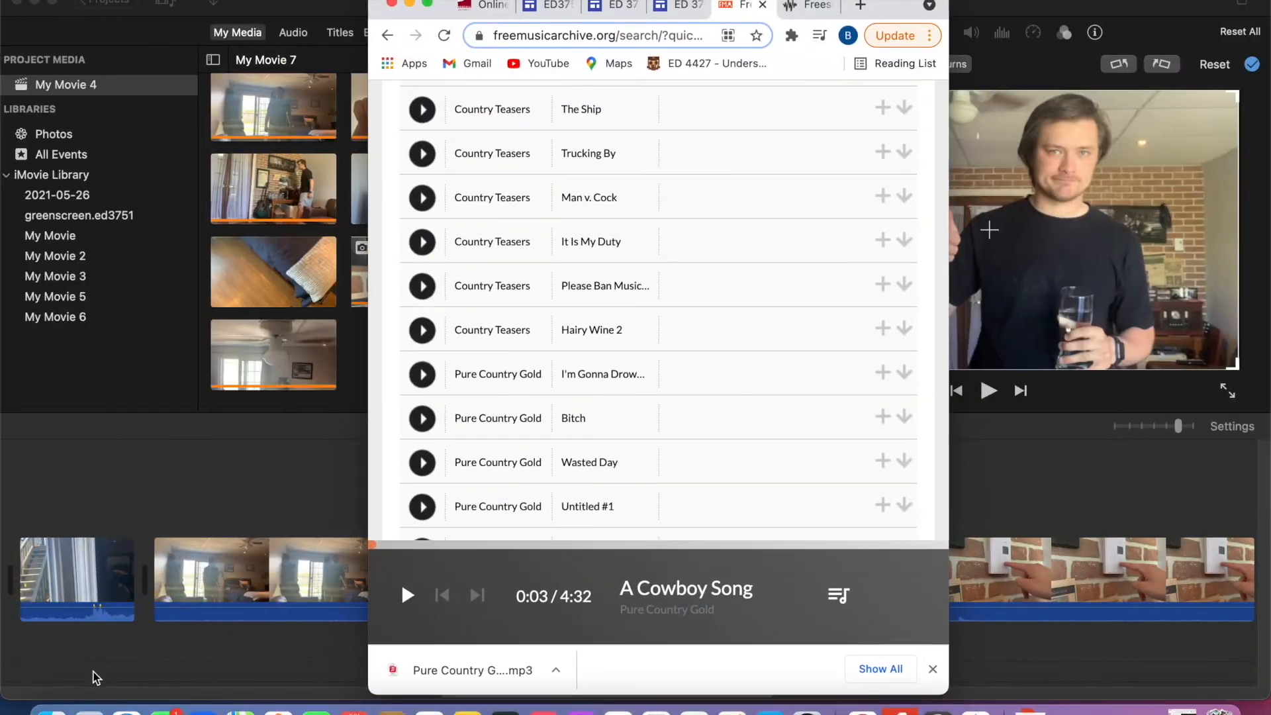
- Move the downloaded Pure Country Gold MP3 in Finder from Downloads through Documents into the ED 3751 folder
click(56, 711)
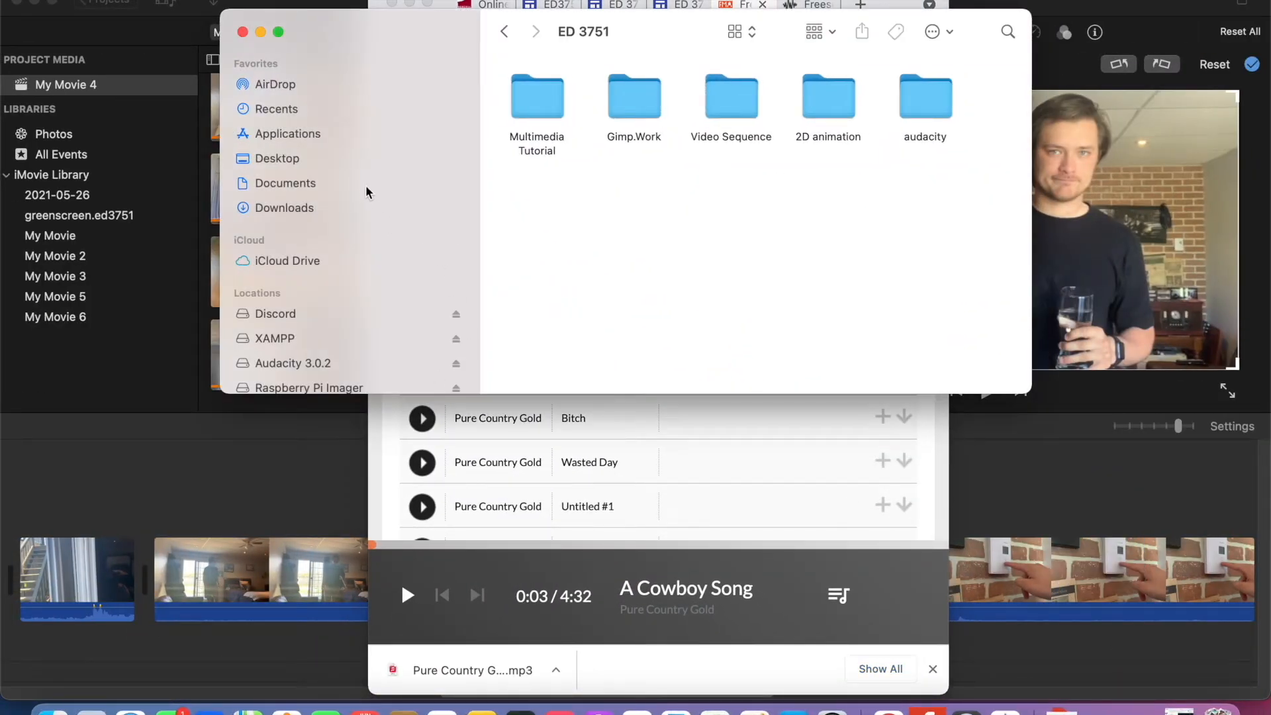
click(361, 213)
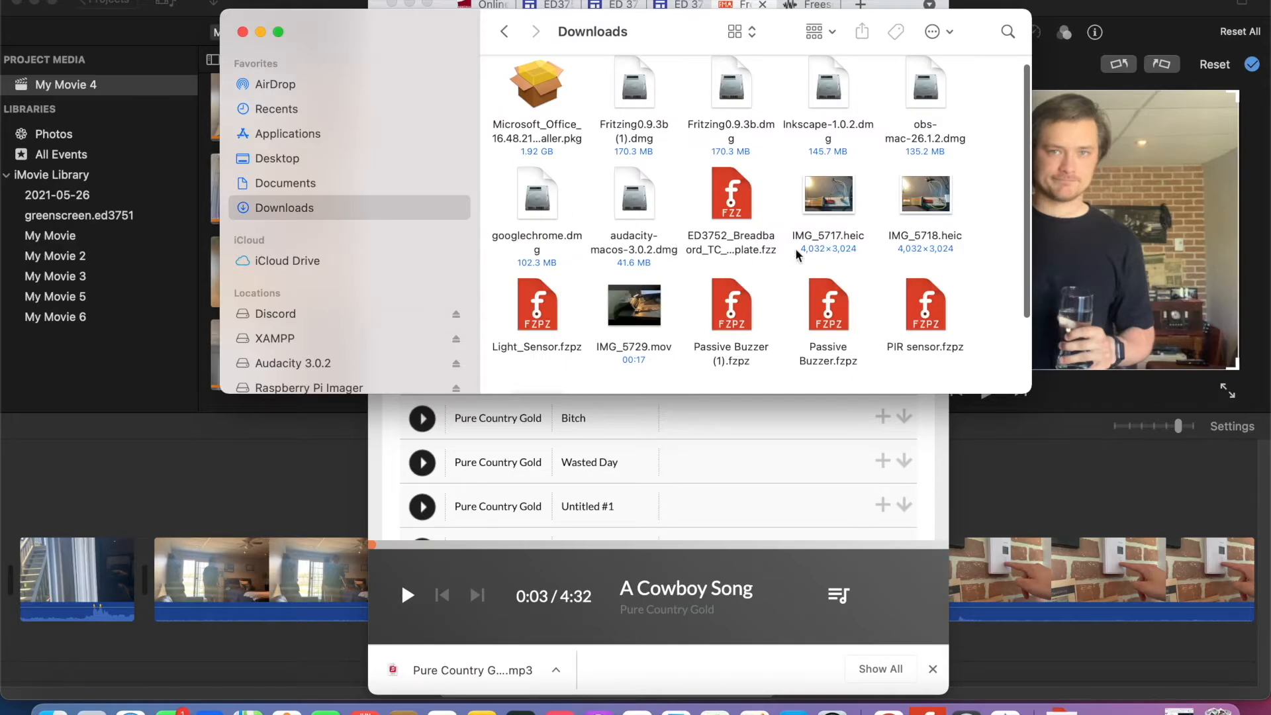
scroll(794, 291, down, 3)
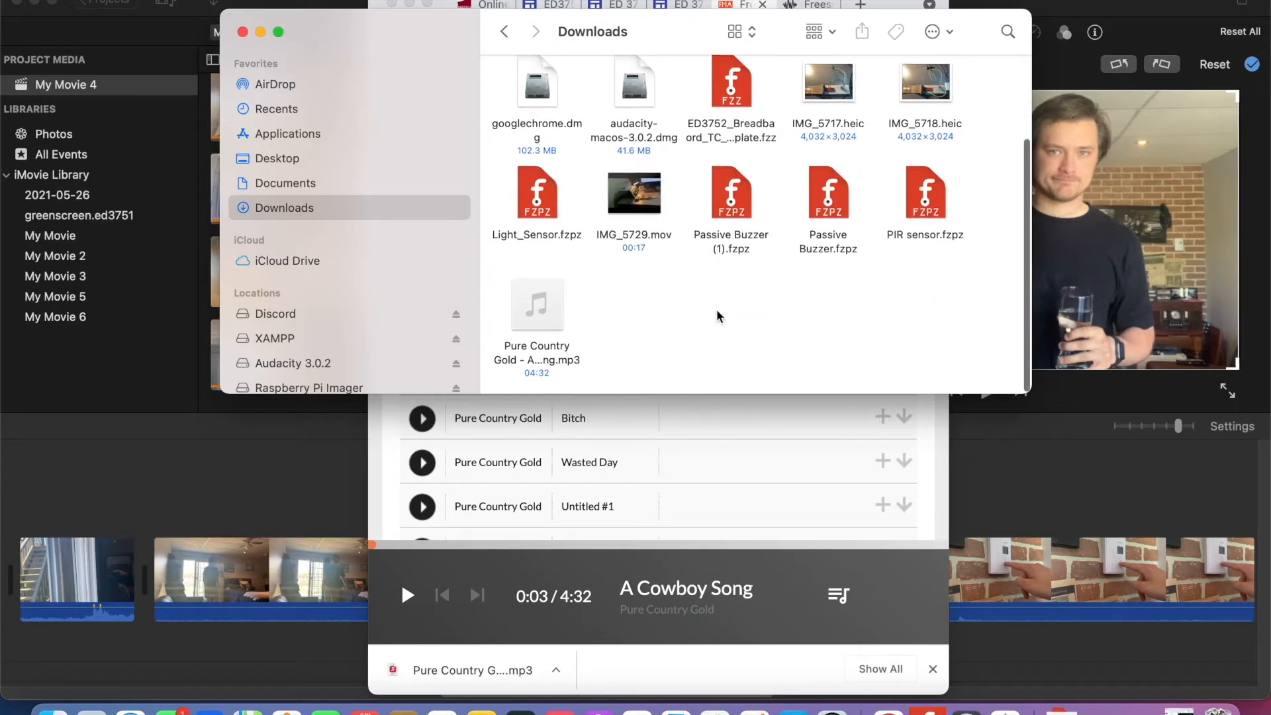
drag(537, 308, 366, 184)
click(366, 184)
drag(824, 132, 636, 111)
double_click(636, 111)
drag(752, 122, 662, 121)
double_click(662, 122)
drag(941, 112, 529, 119)
double_click(533, 110)
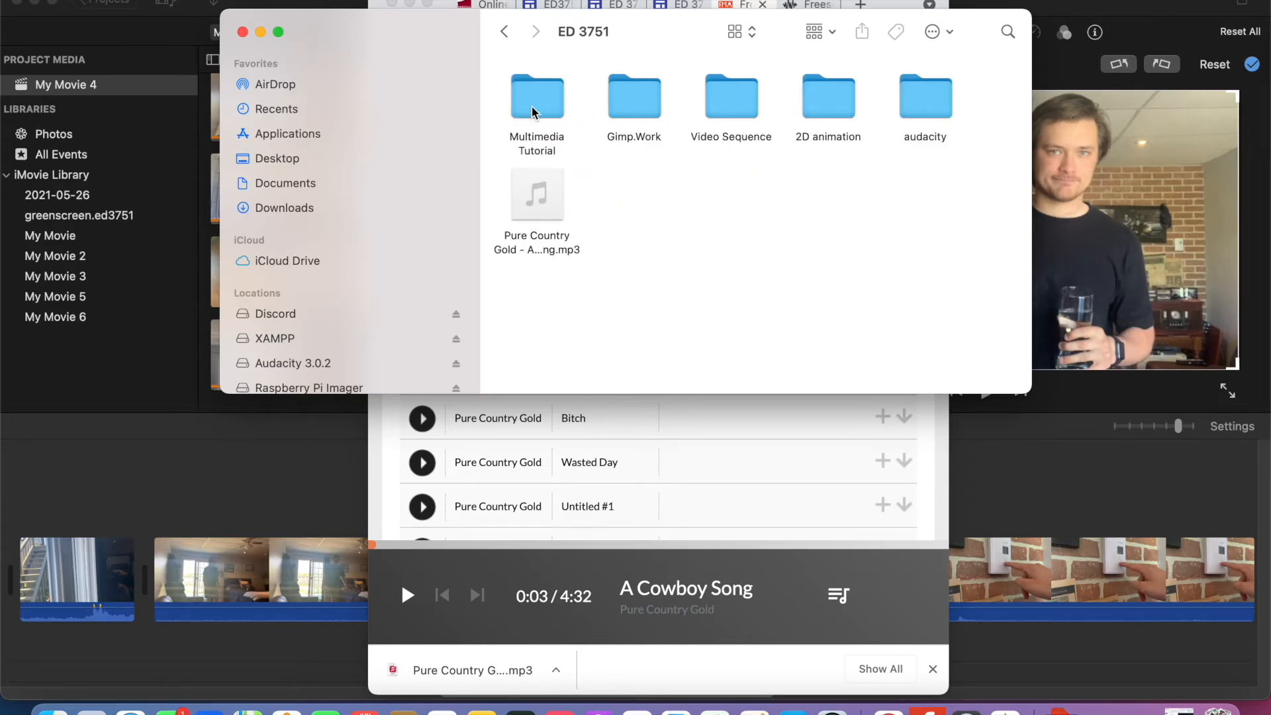
- Move the MP3 into the Multimedia Tutorial folder, replacing the older copy, and minimize Finder and Chrome to return to iMovie
drag(534, 194, 546, 126)
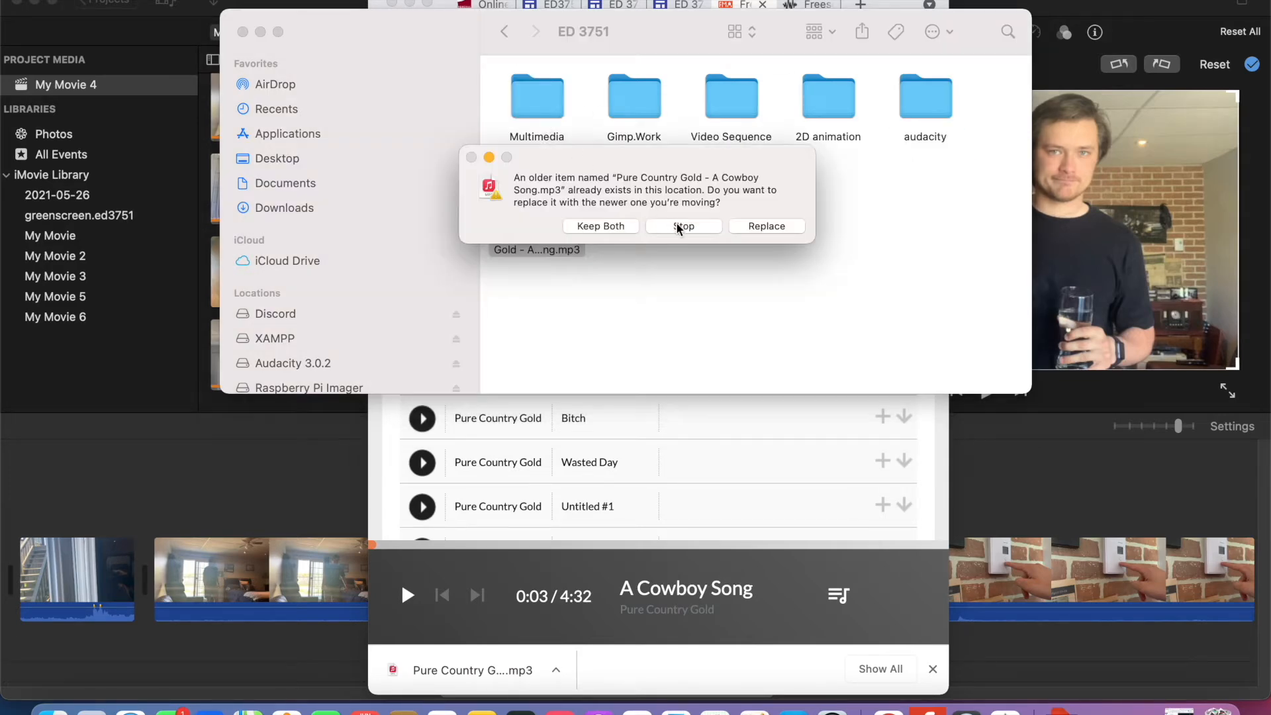
click(765, 227)
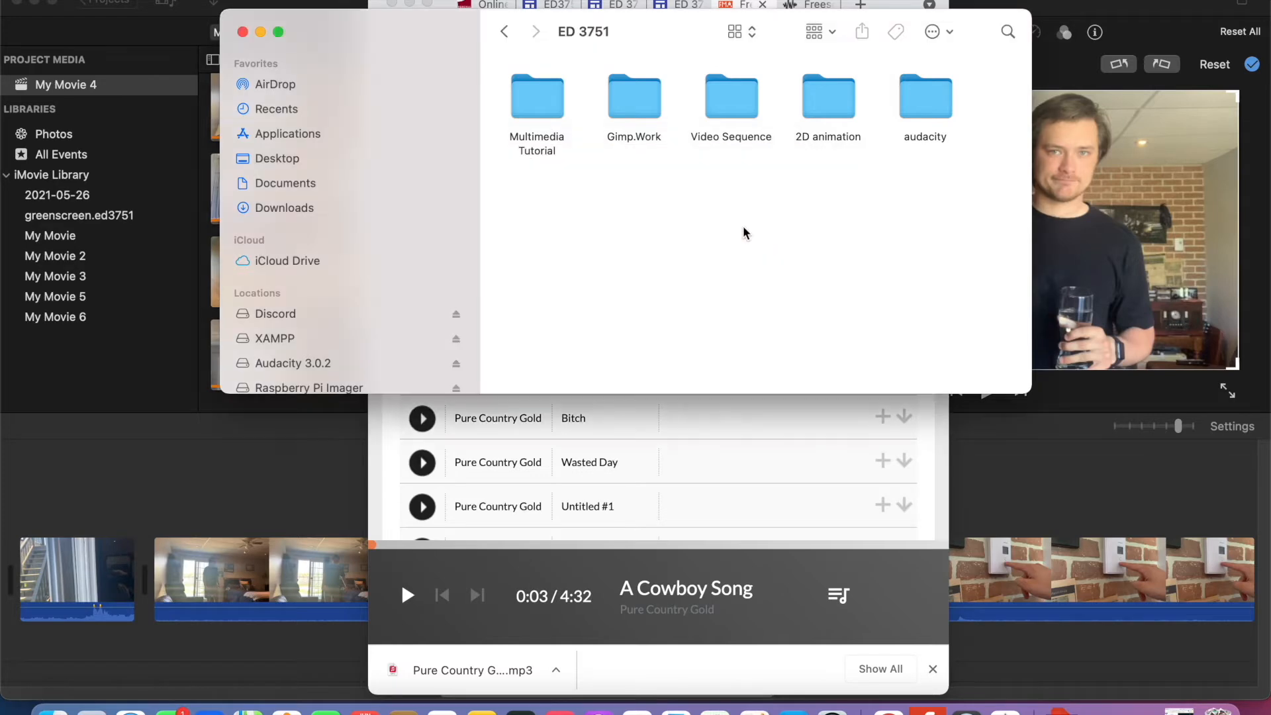
click(261, 33)
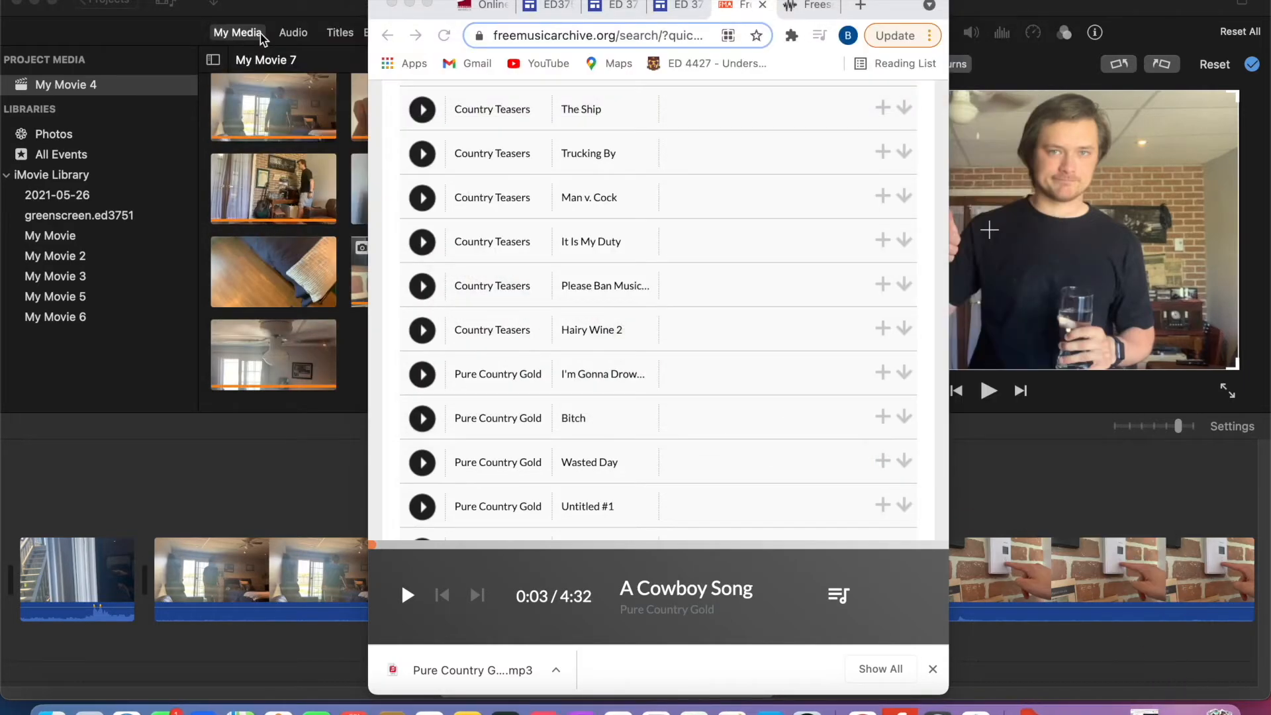
click(408, 4)
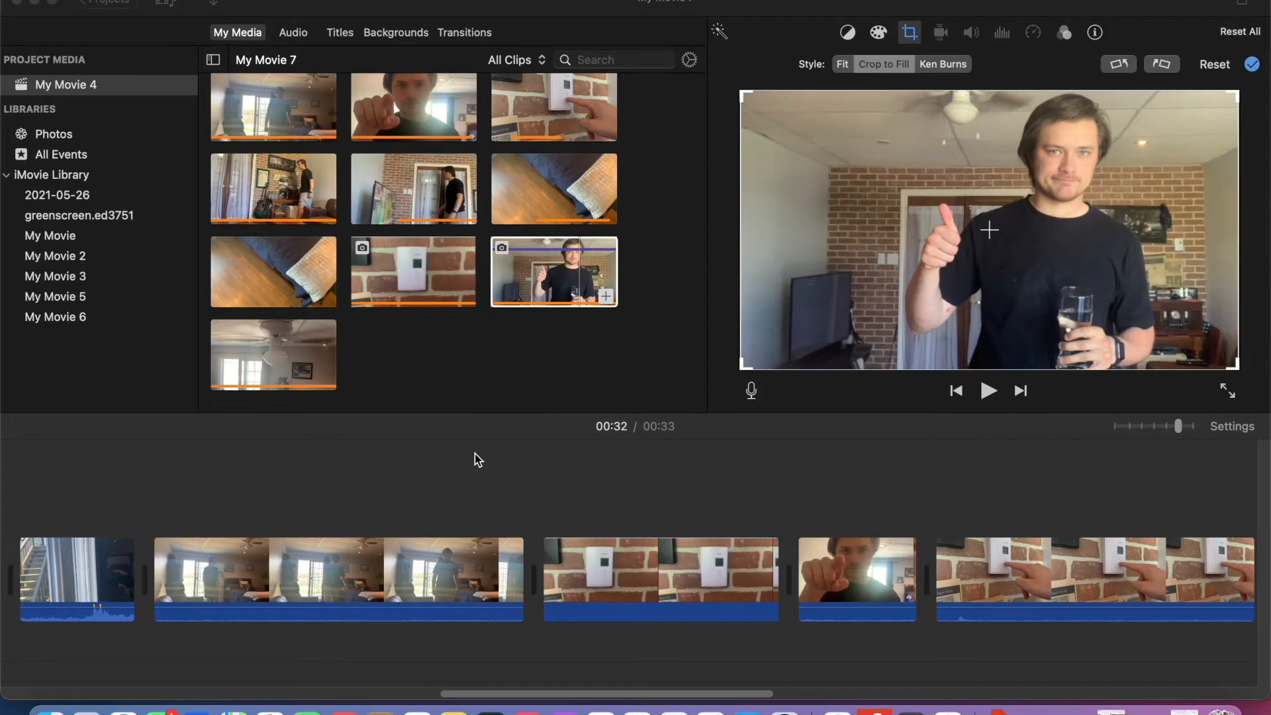
- Open the media import window and browse from the home folder's Documents through Spring 2021 and ED 3751 to Multimedia Tutorial
scroll(475, 454, left, 5)
click(217, 6)
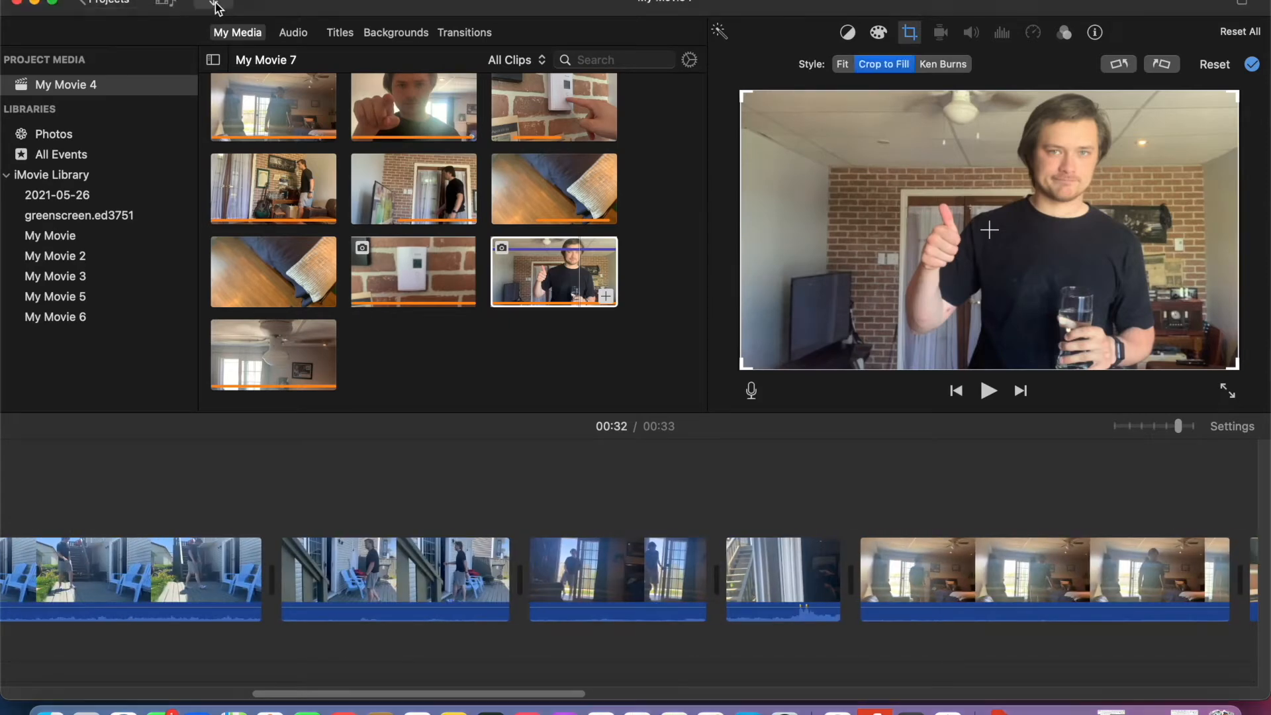
click(216, 6)
click(192, 321)
click(190, 307)
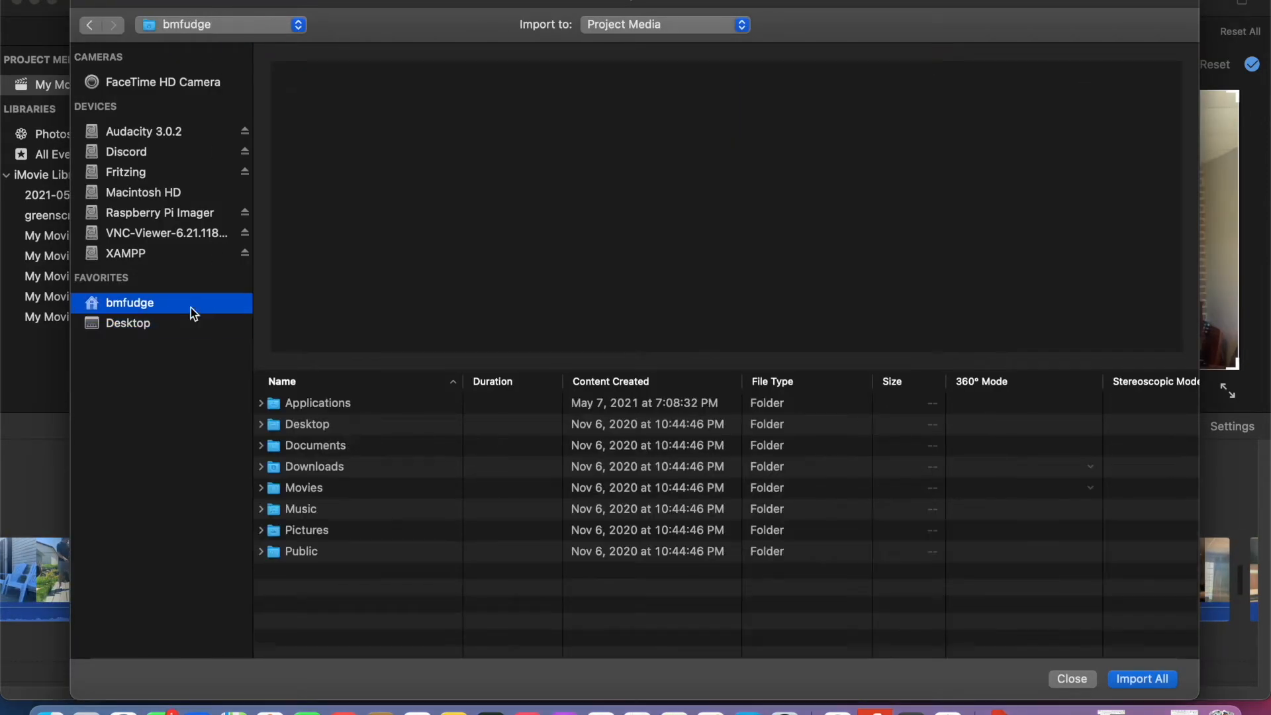
double_click(356, 446)
double_click(355, 446)
double_click(353, 431)
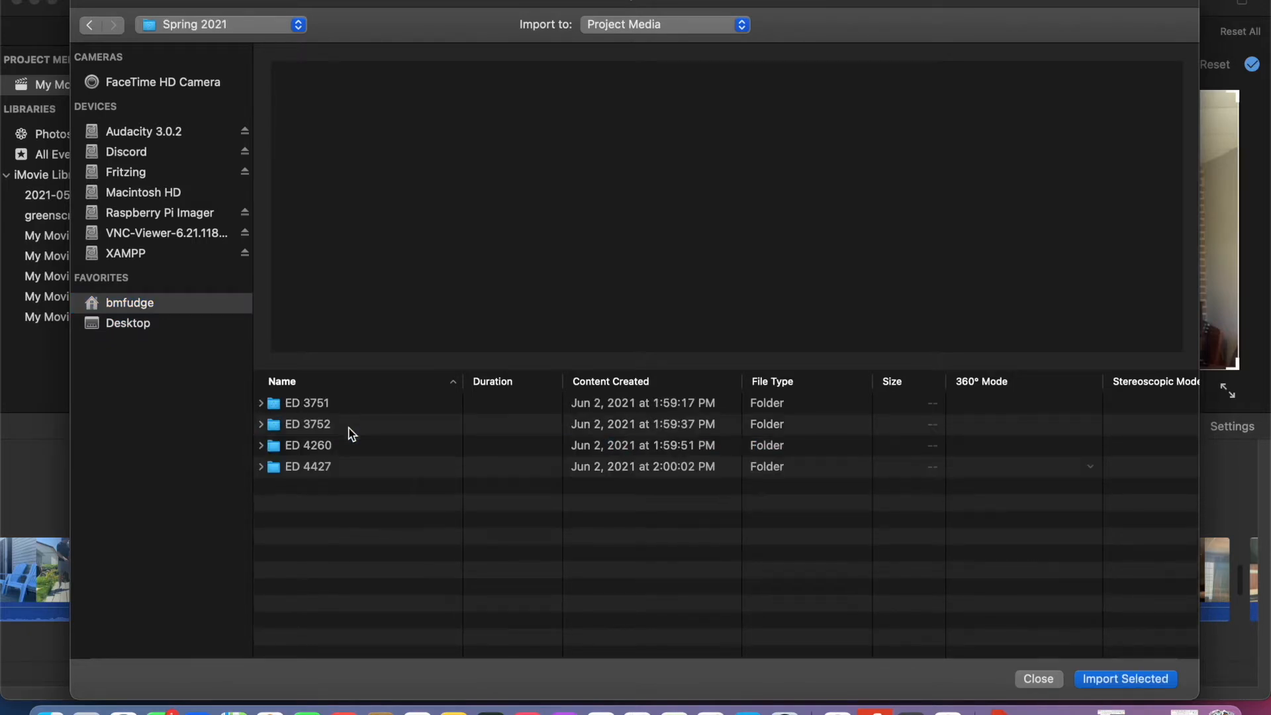
double_click(308, 404)
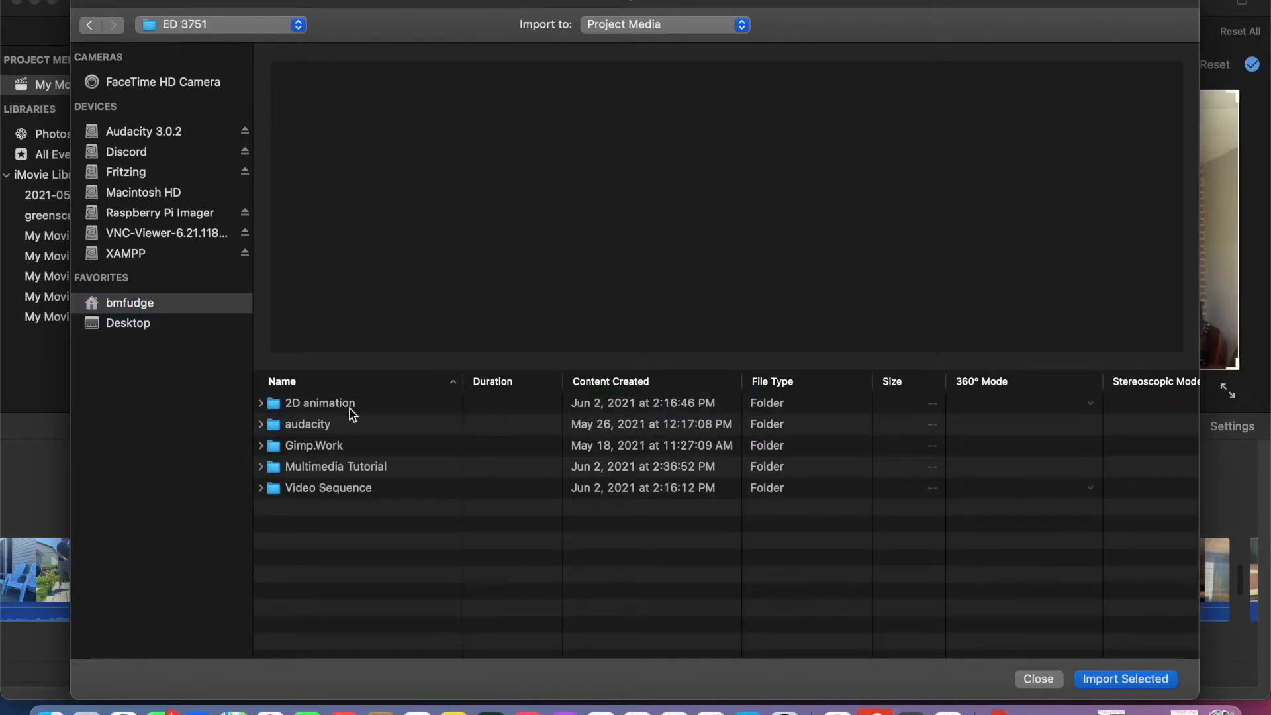
double_click(355, 467)
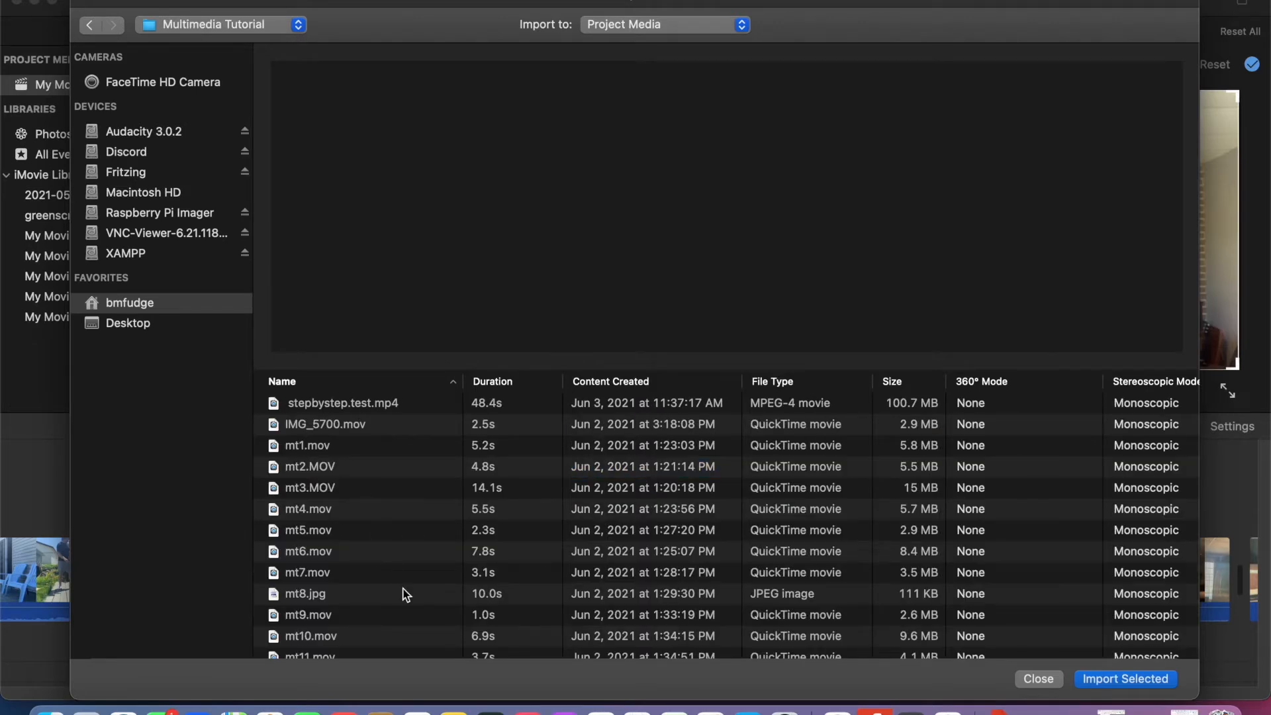
- Import the Pure Country Gold "A Cowboy Song" MP3 into the project media
scroll(406, 595, down, 5)
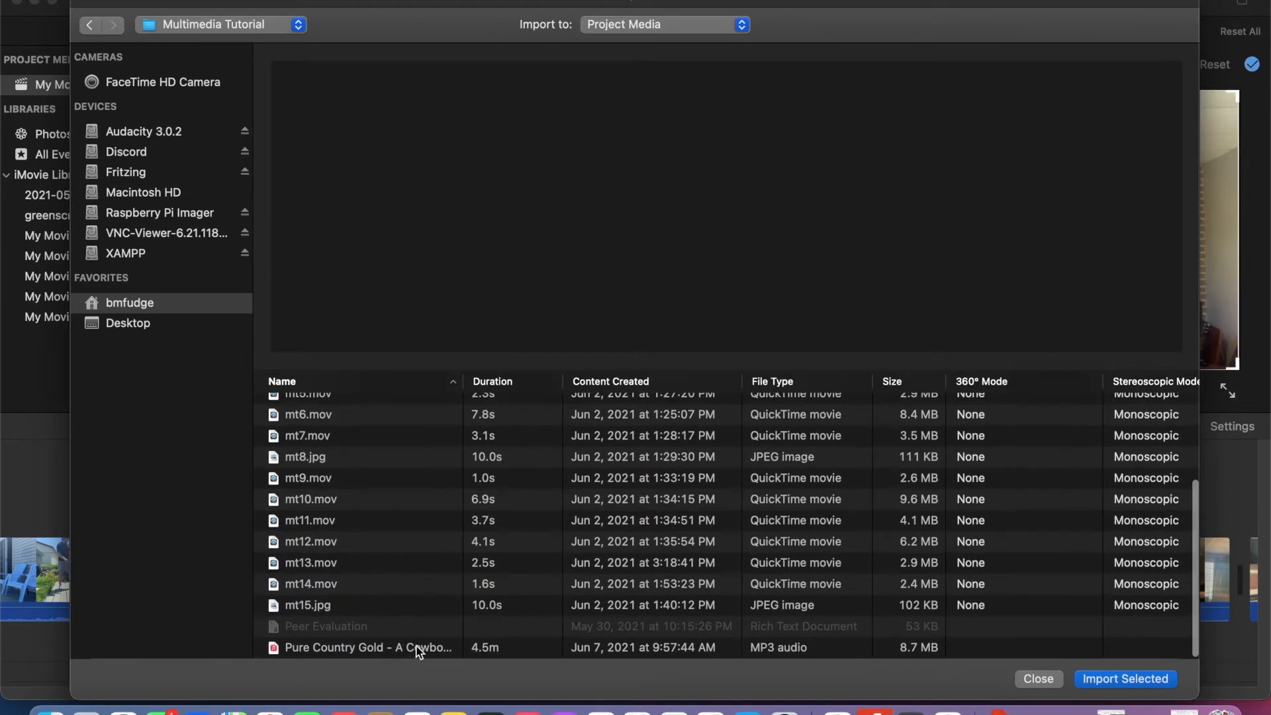
click(419, 651)
click(1124, 681)
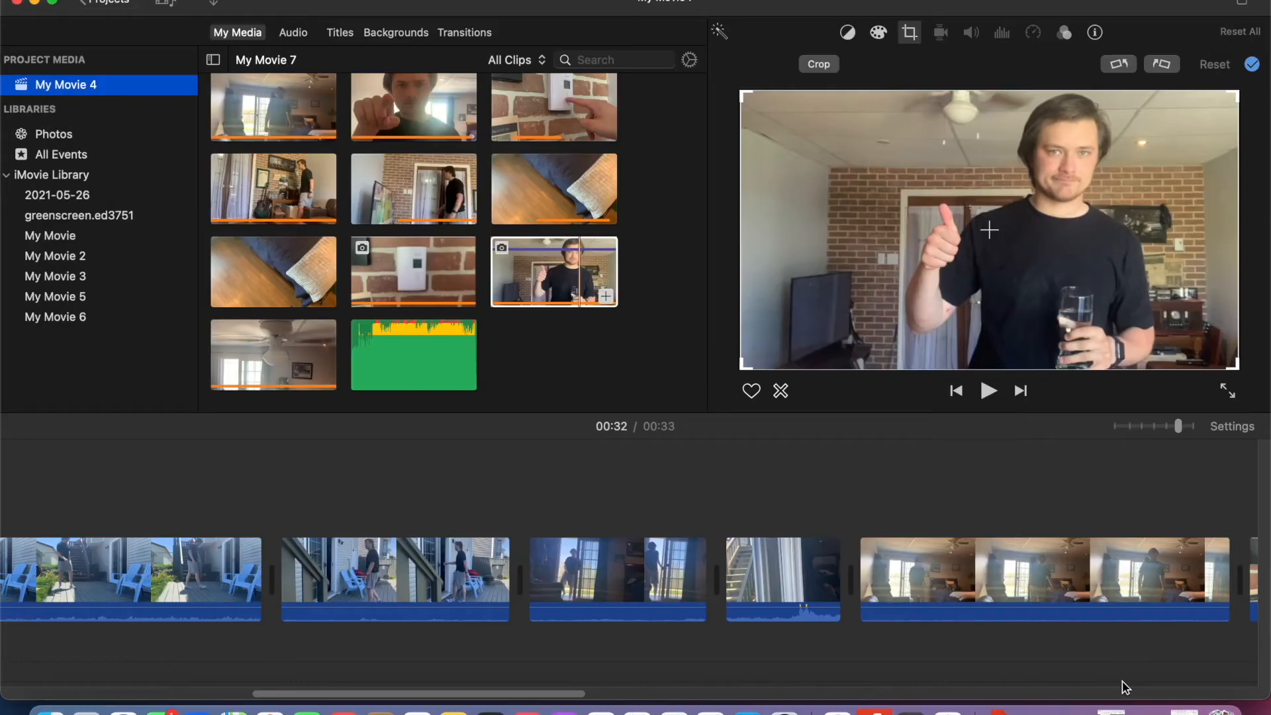
- Add the imported song beneath the clips at the start of the timeline and attach it to the first clip
scroll(401, 555, left, 10)
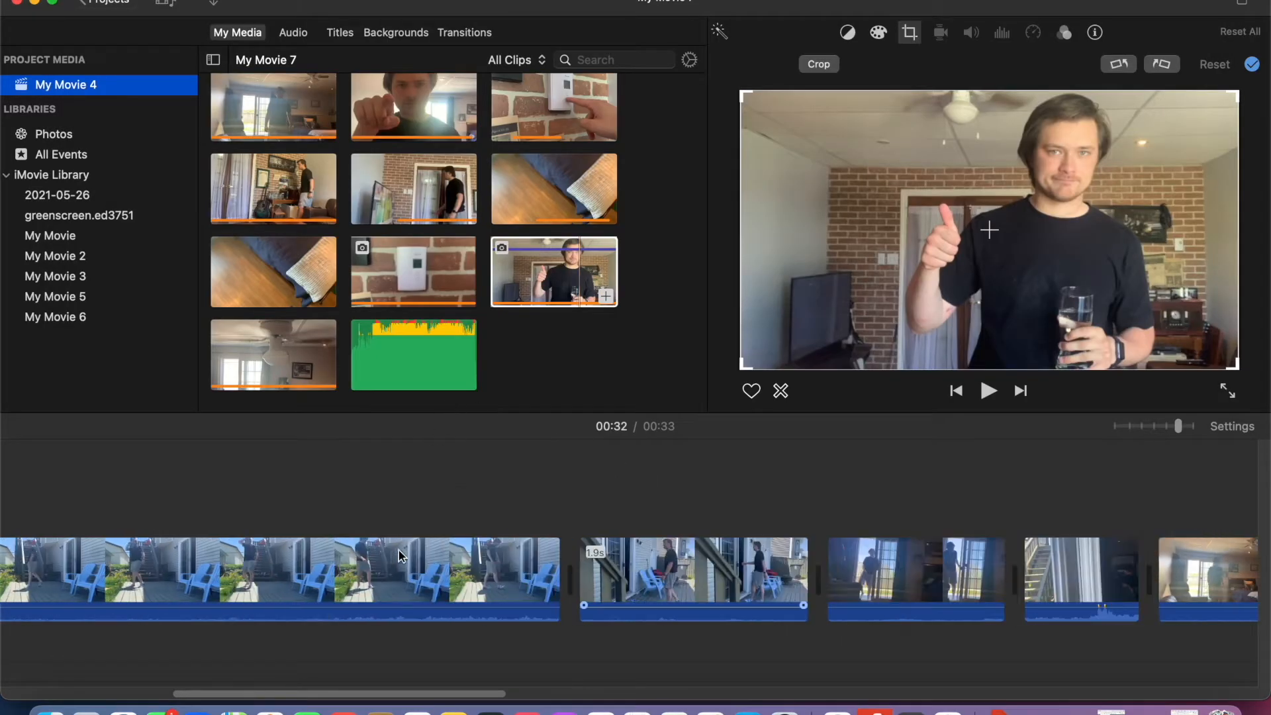
drag(426, 372, 96, 659)
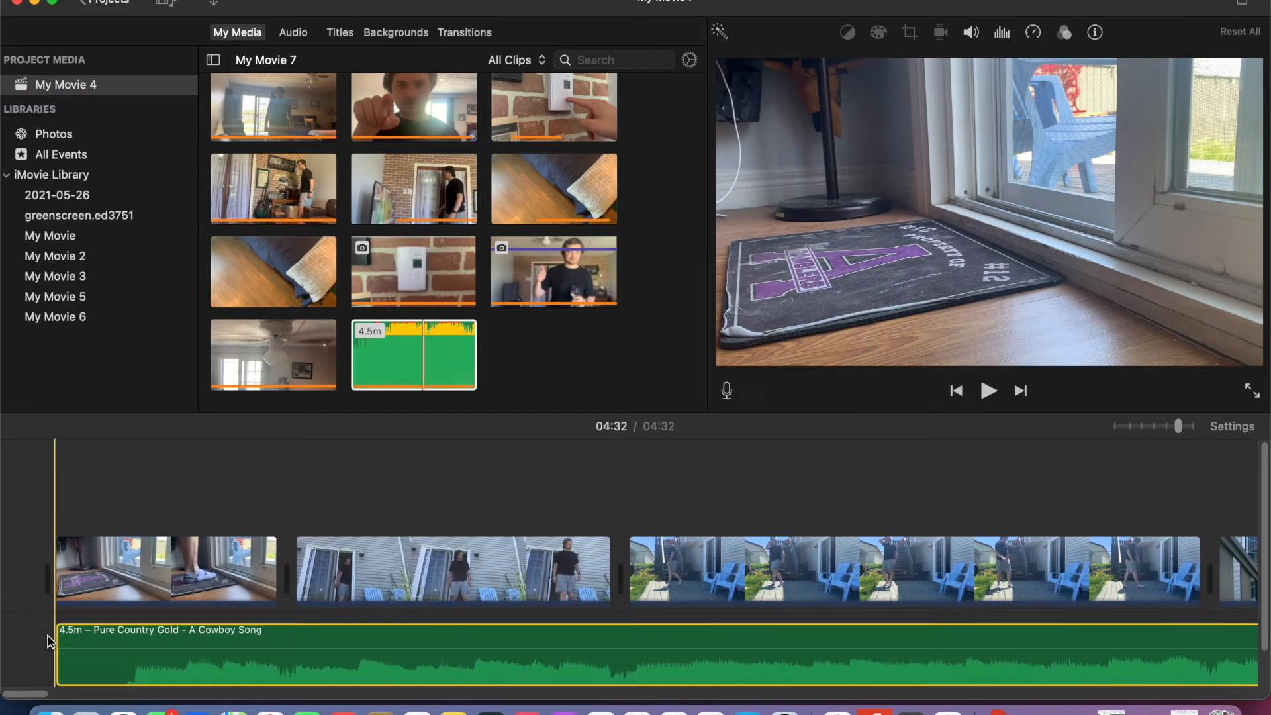
mouse_move(158, 635)
mouse_down()
mouse_move(145, 618)
mouse_move(156, 616)
mouse_up()
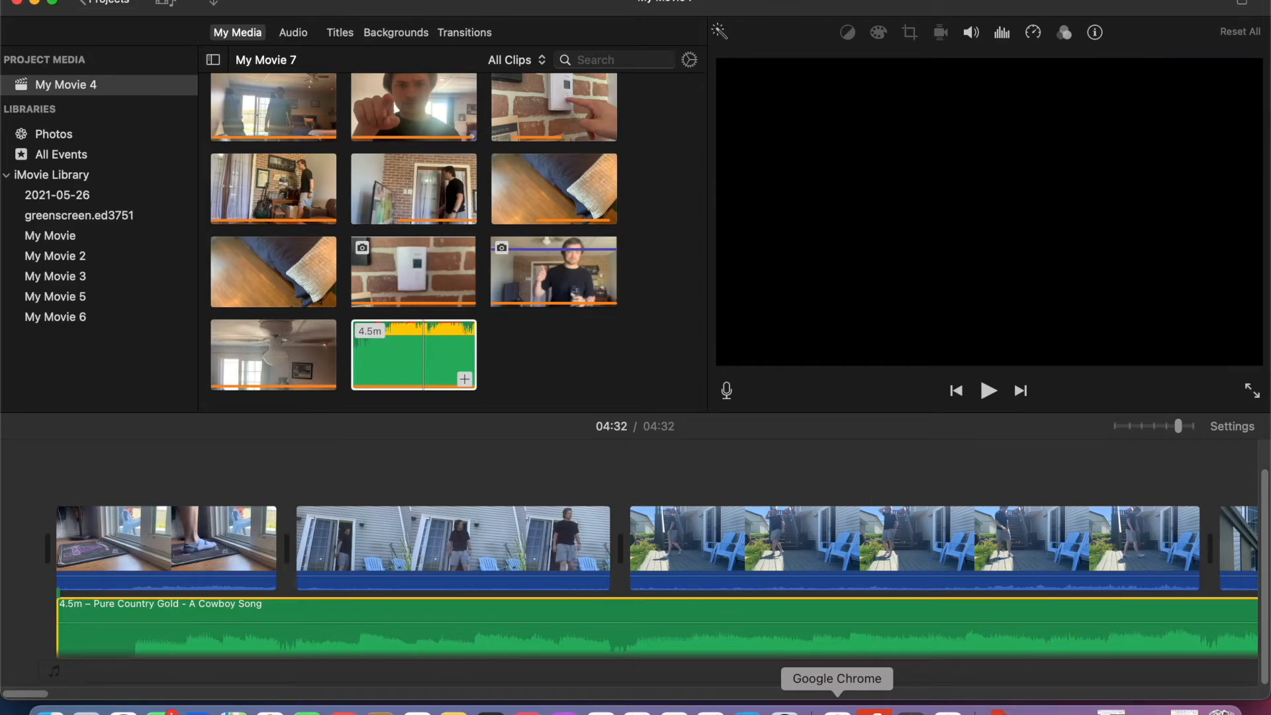
- Switch to the Step By Step guide in Chrome and read Steps 8 through 12 on importing and editing audio and adding titles
click(1186, 709)
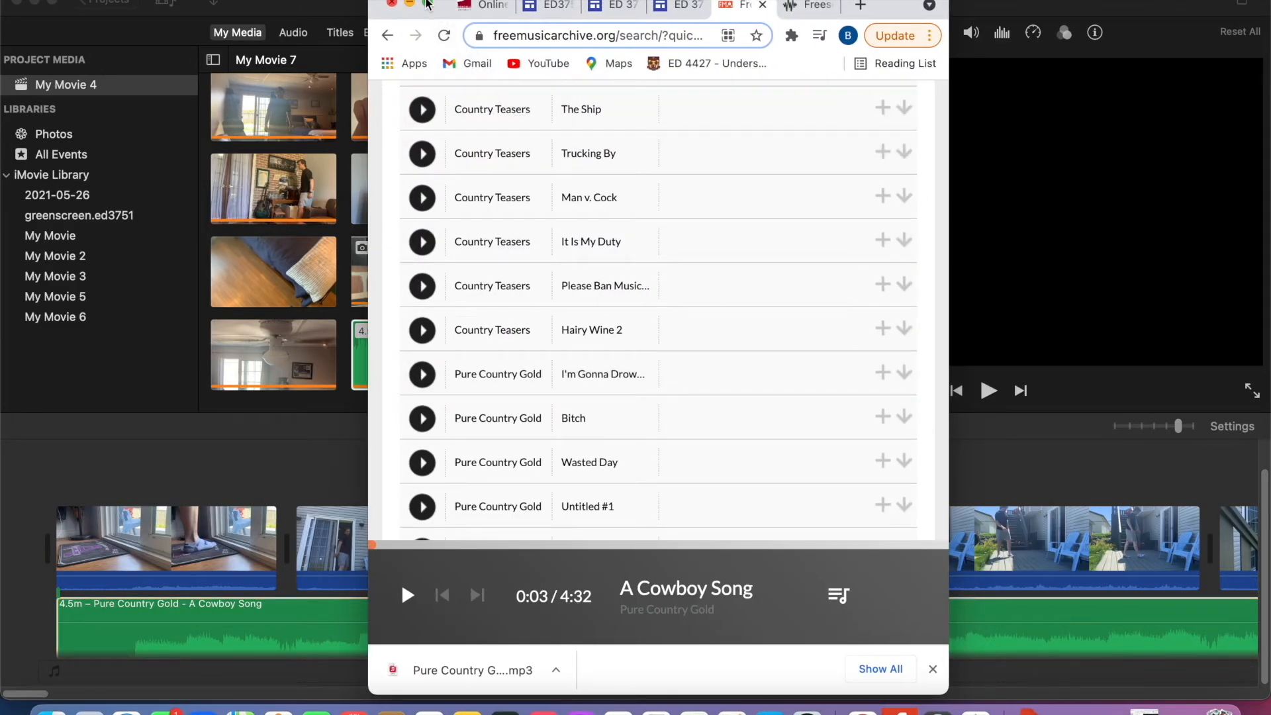
click(427, 4)
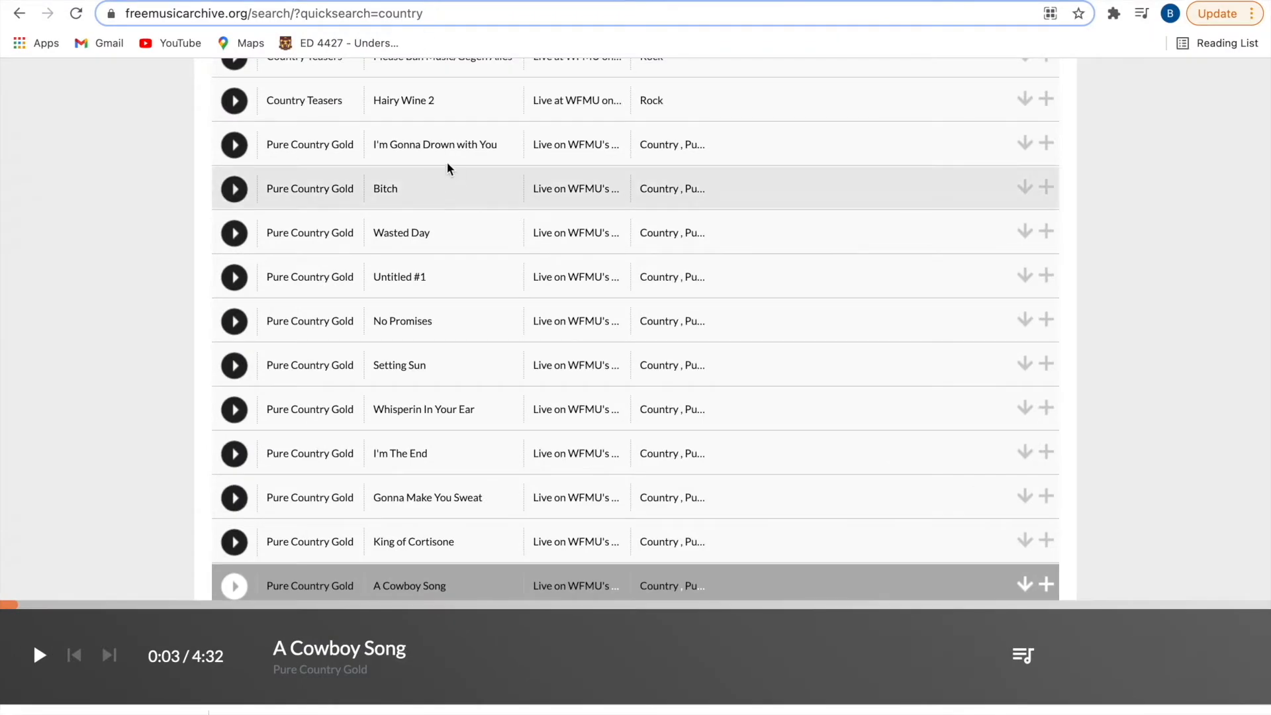
click(643, 1)
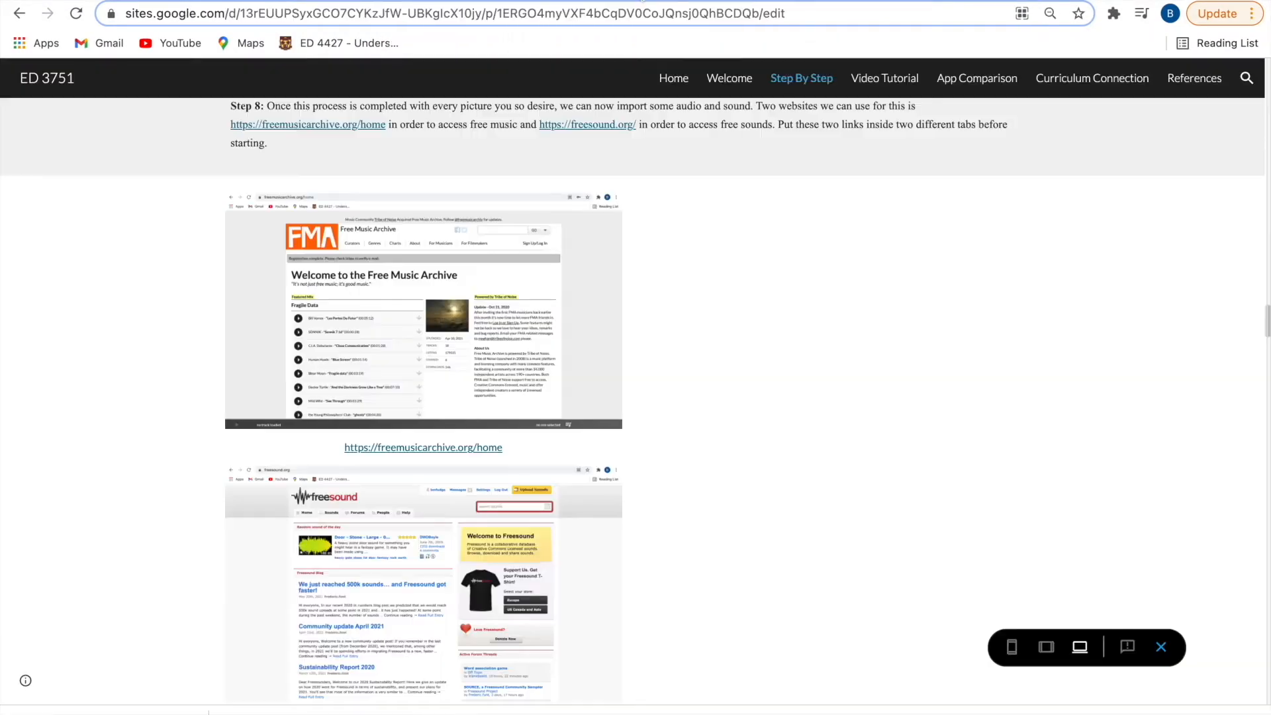
scroll(538, 417, down, 10)
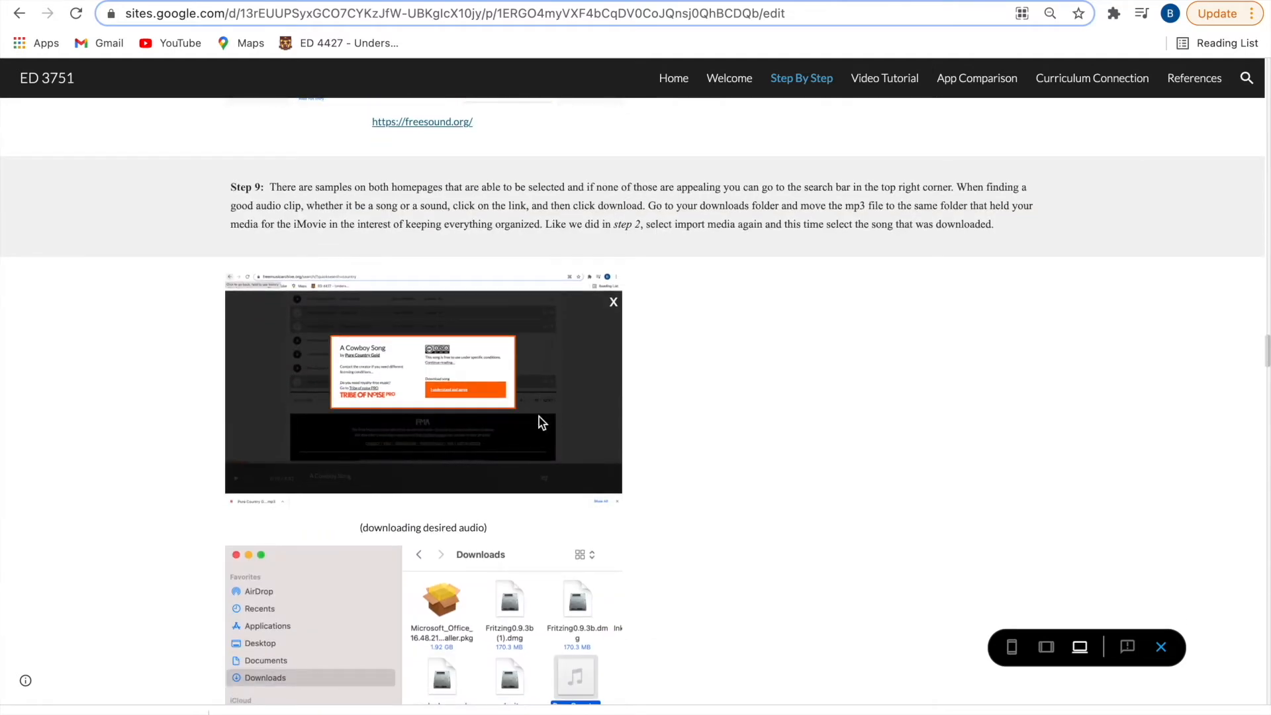
scroll(539, 416, down, 2)
scroll(538, 415, down, 5)
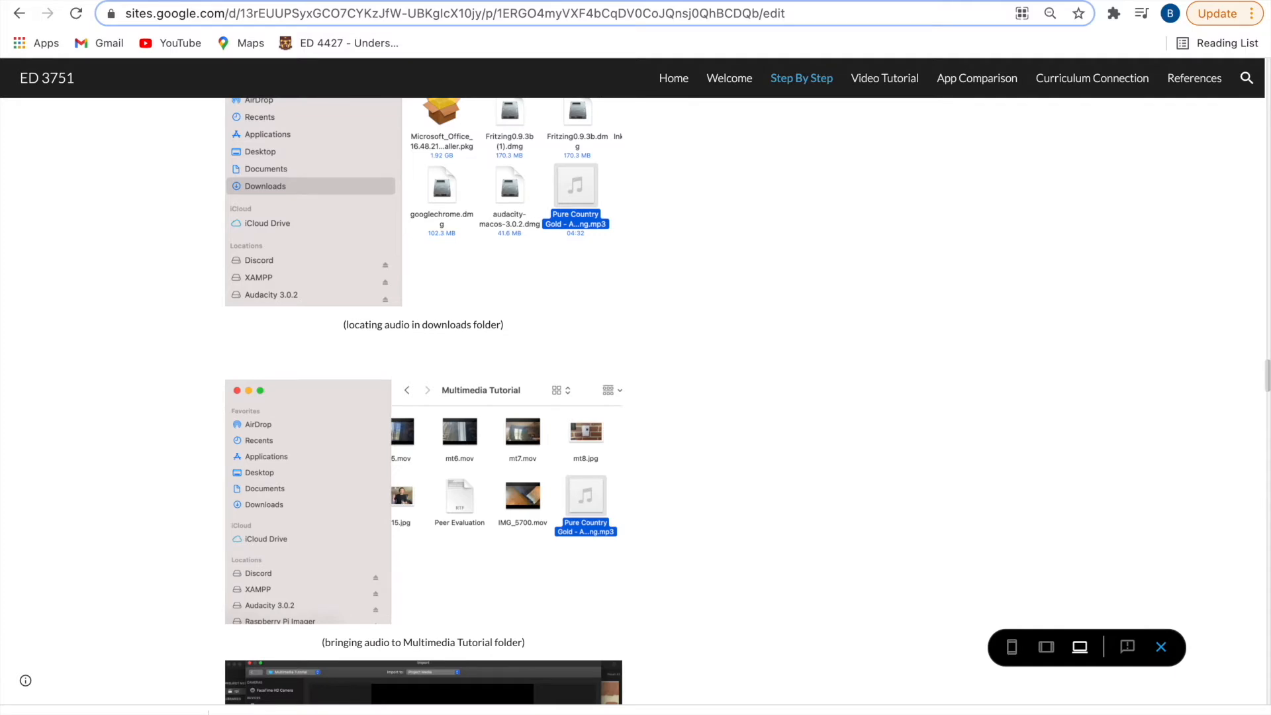
scroll(803, 619, down, 7)
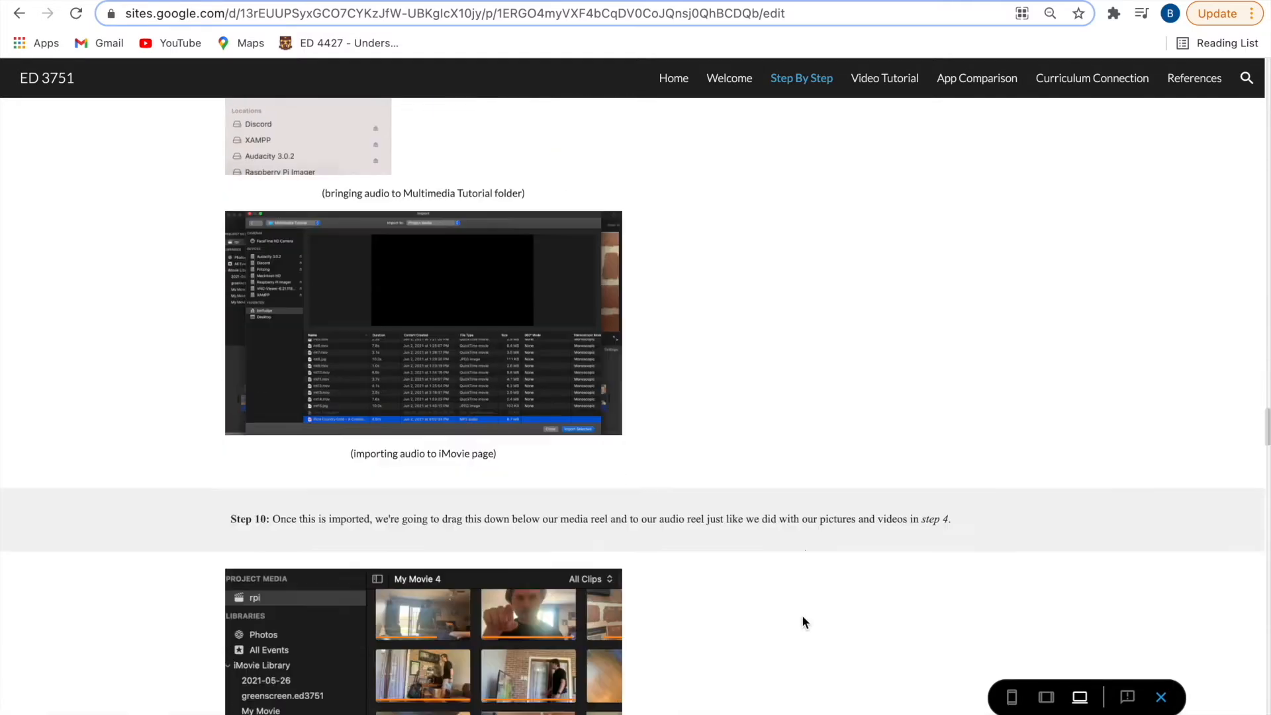
scroll(803, 618, down, 3)
scroll(803, 621, down, 10)
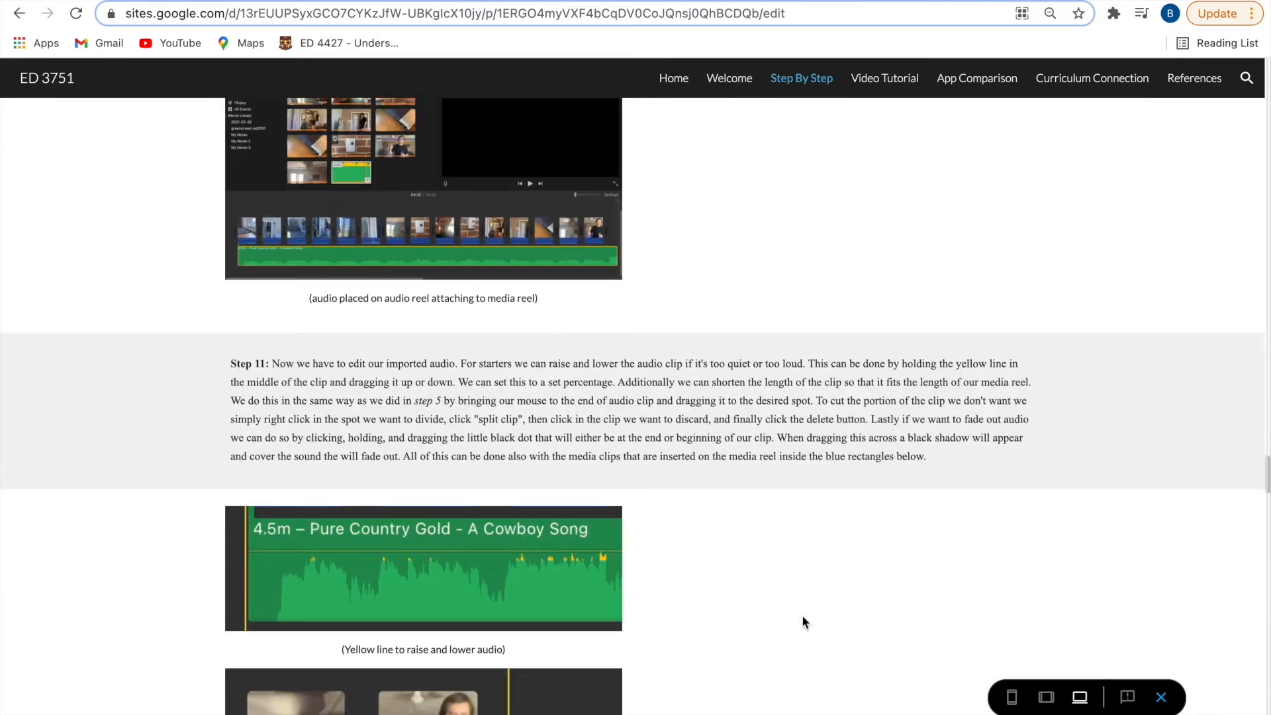
scroll(803, 621, down, 5)
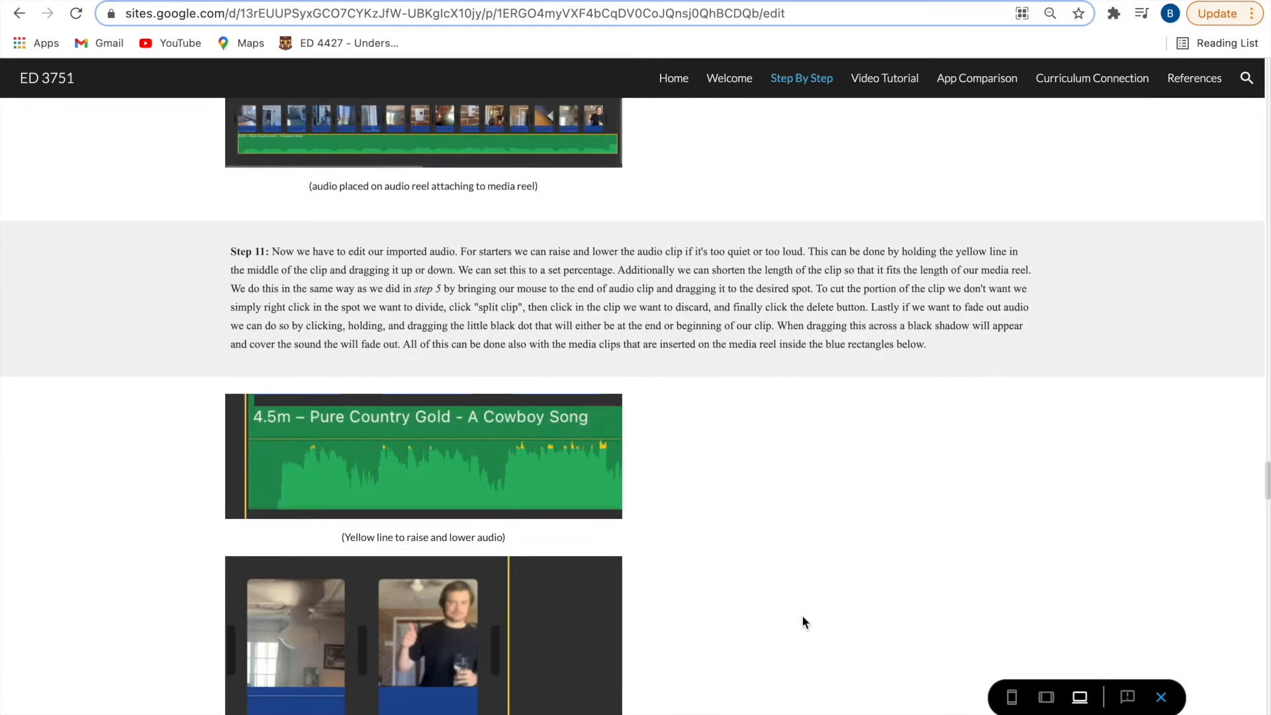
scroll(803, 623, down, 3)
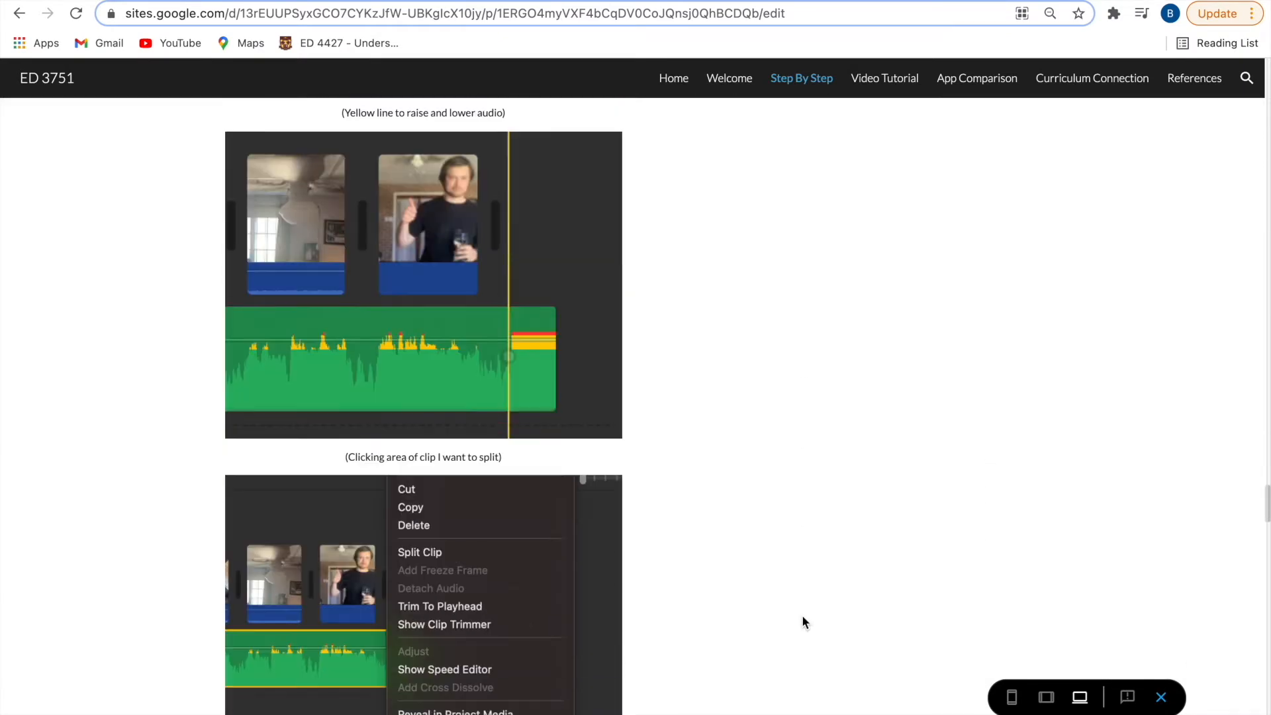
scroll(802, 622, down, 10)
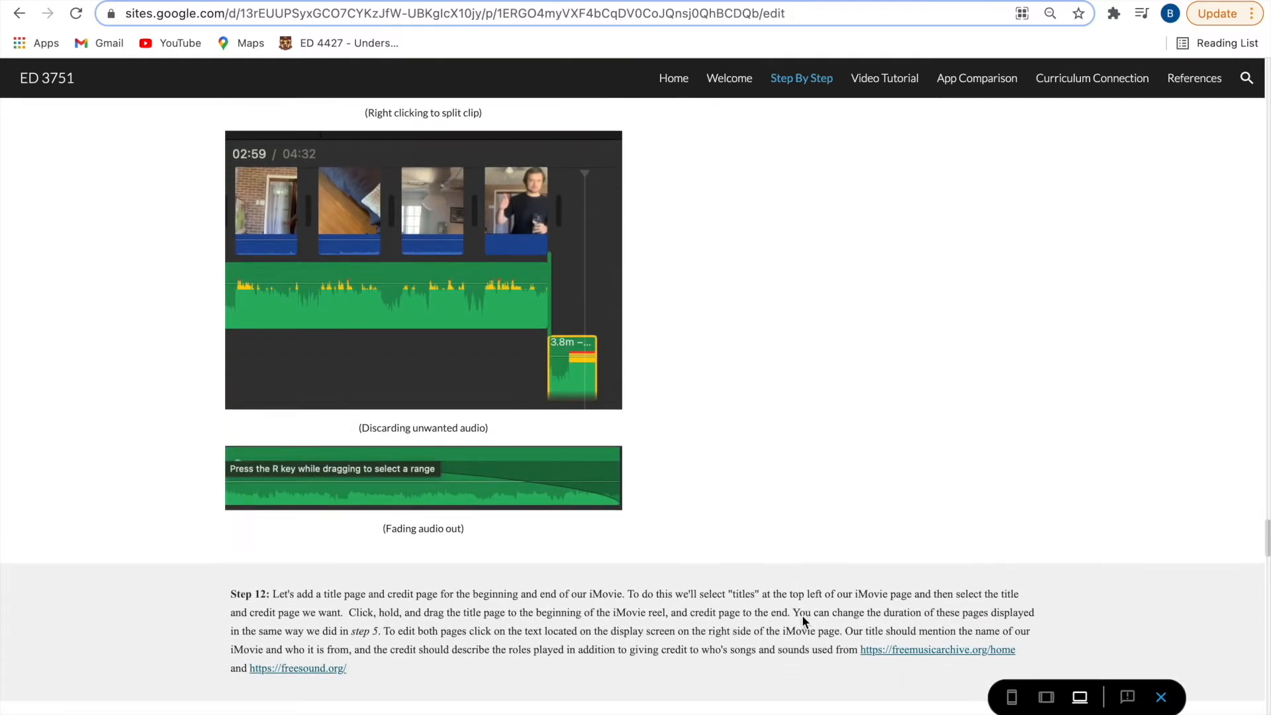
scroll(803, 616, down, 2)
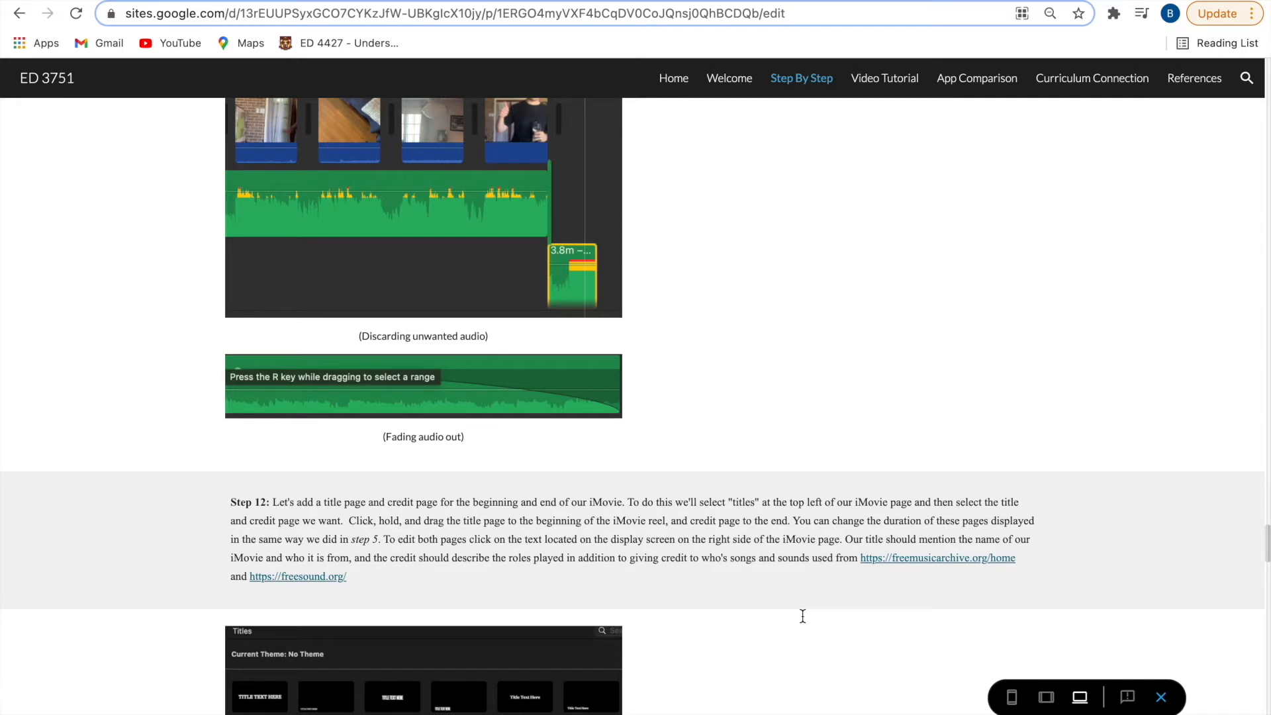
mouse_move(131, 2)
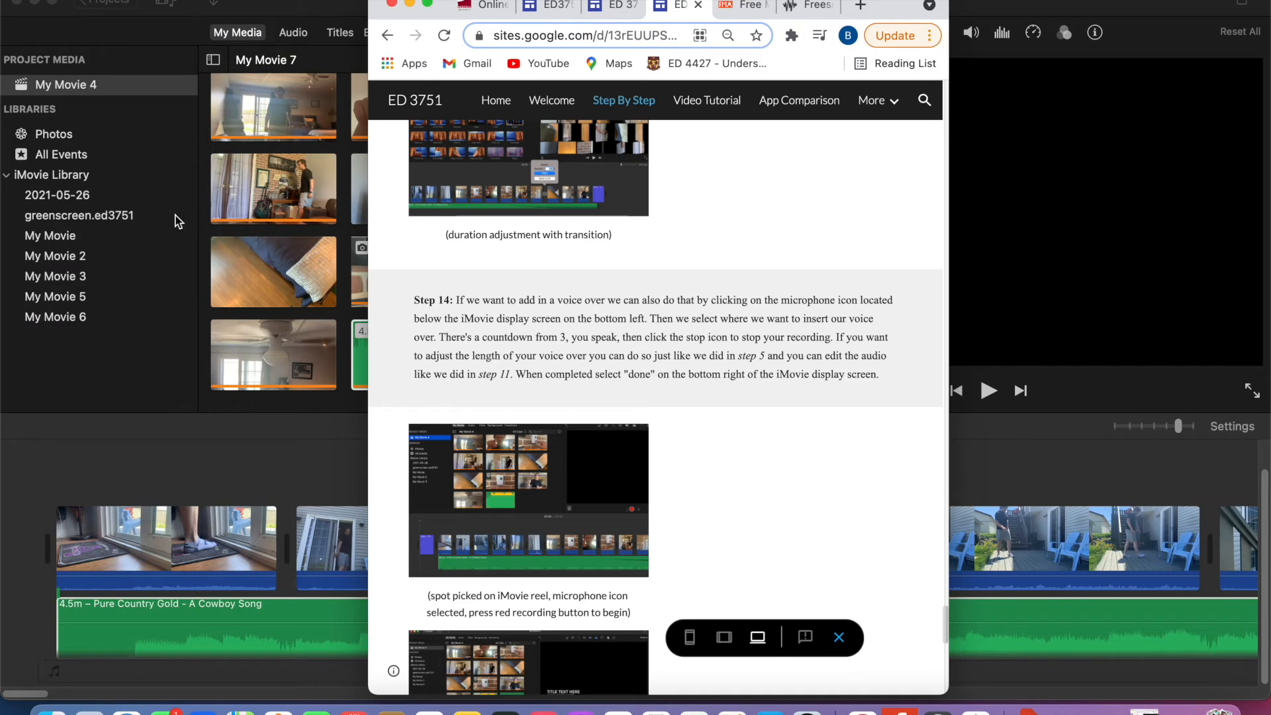
- Return to iMovie and split the "A Cowboy Song" audio at the end of the last video clip
click(169, 213)
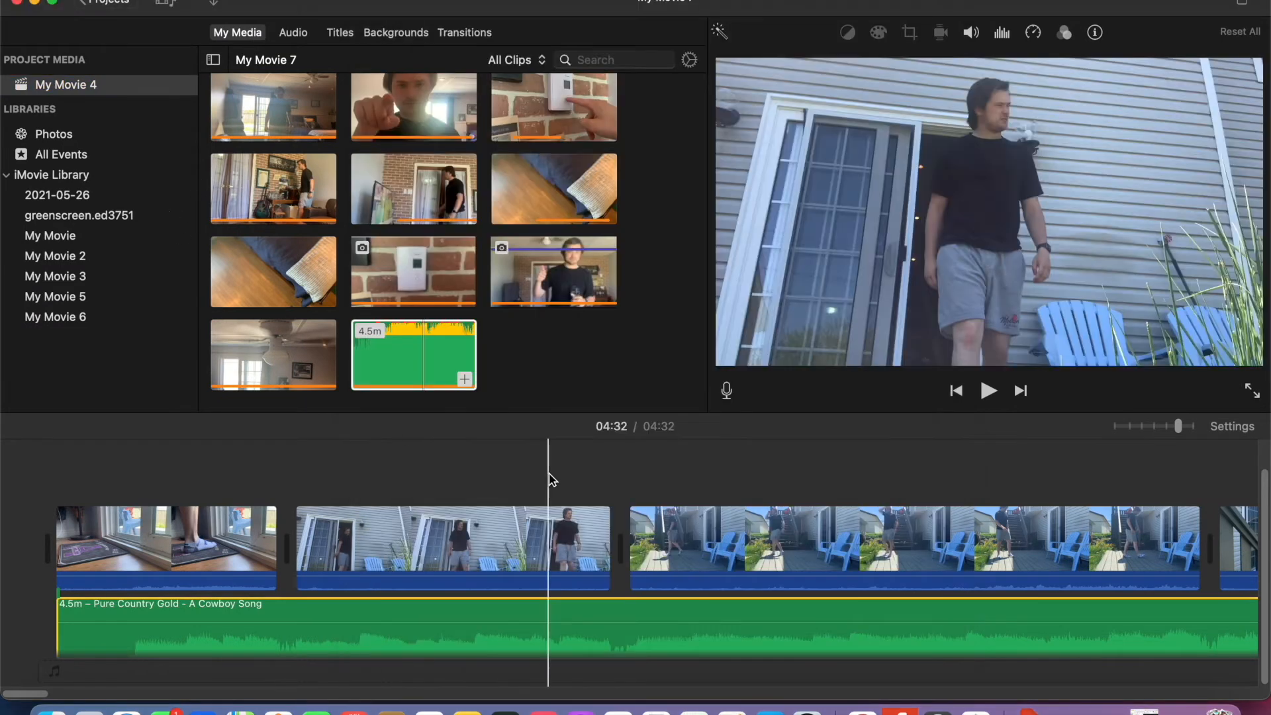
scroll(528, 503, right, 20)
scroll(751, 561, left, 6)
scroll(751, 562, left, 10)
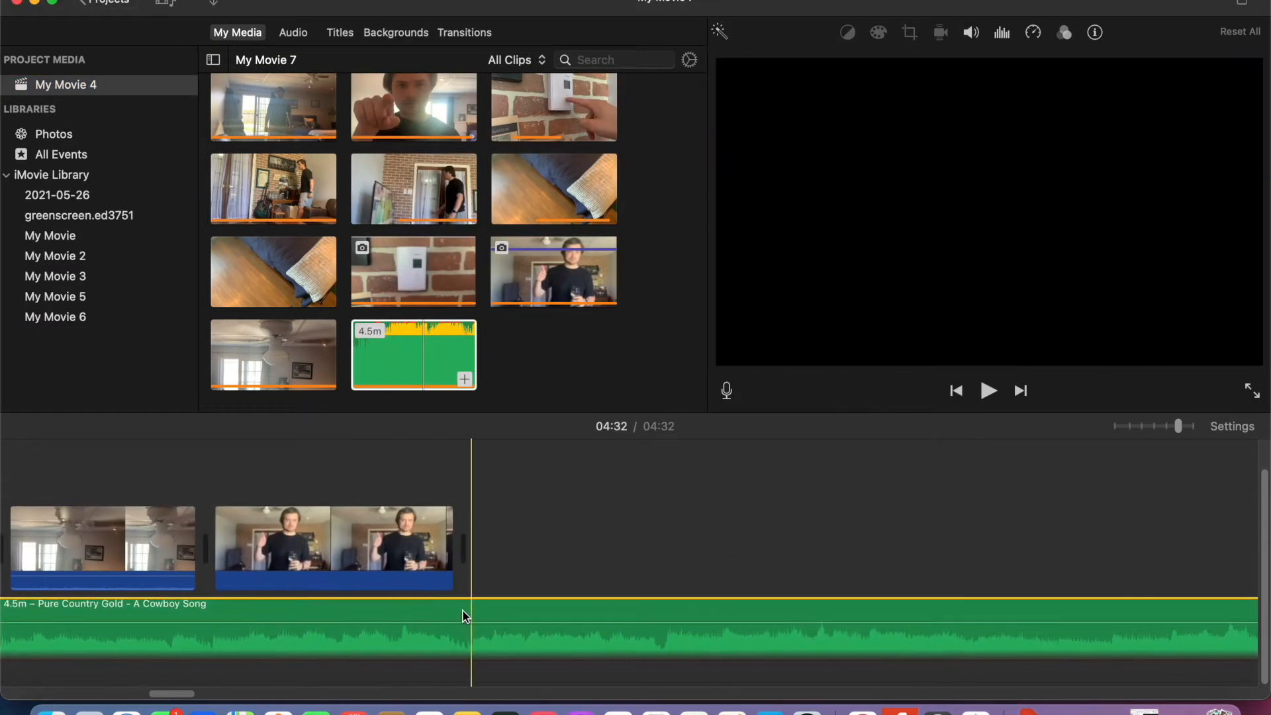
right_click(465, 619)
click(547, 508)
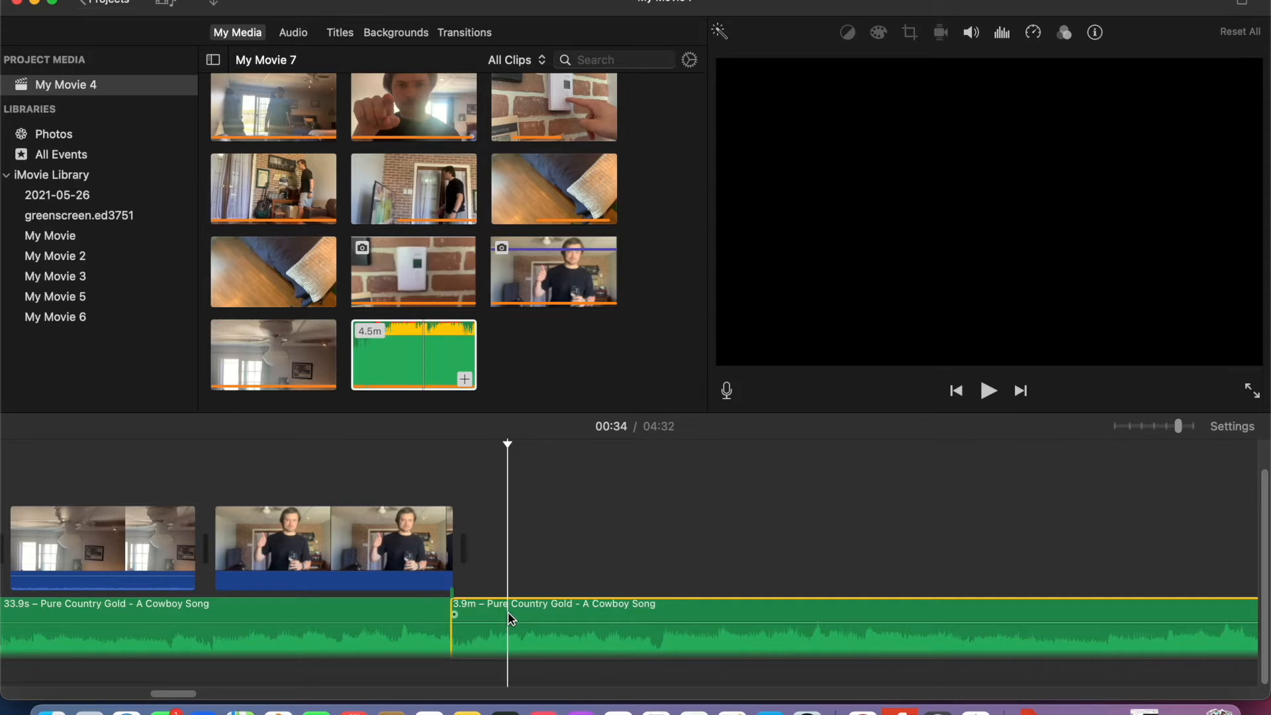
- Delete the leftover section of the song that extends past the last video clip
click(670, 559)
click(542, 616)
key(Delete)
scroll(323, 623, left, 10)
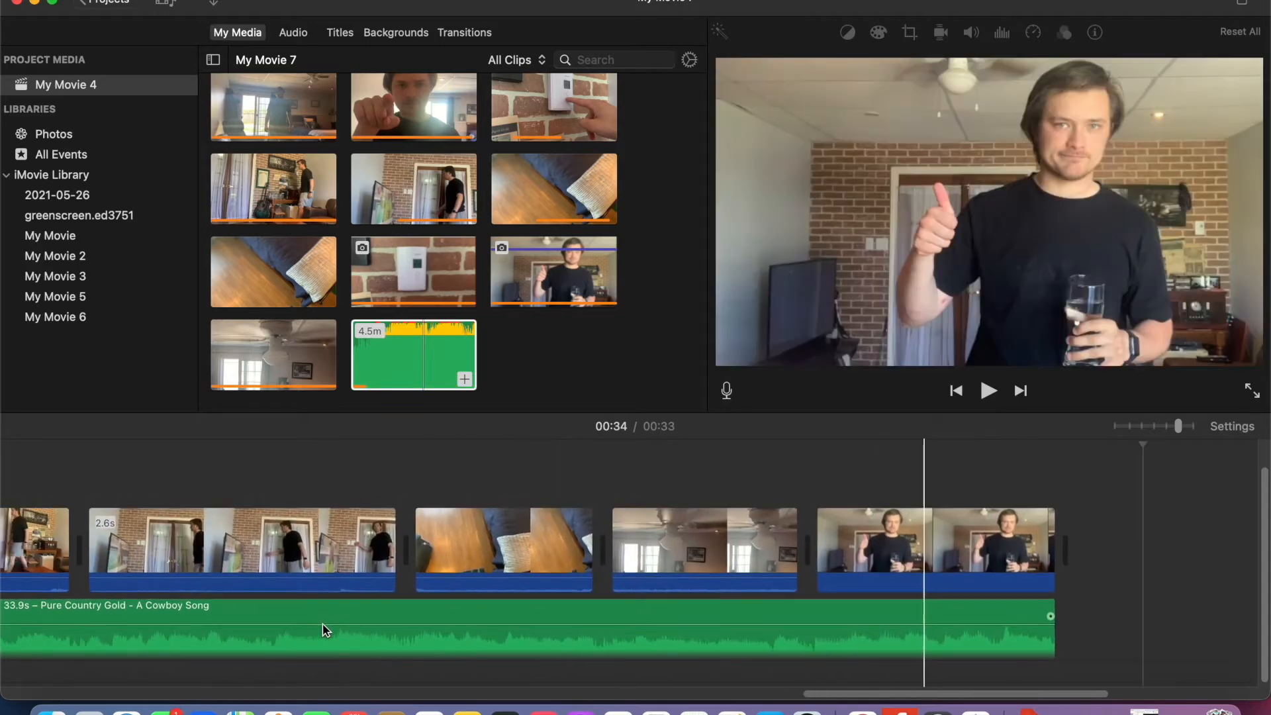
scroll(323, 622, right, 10)
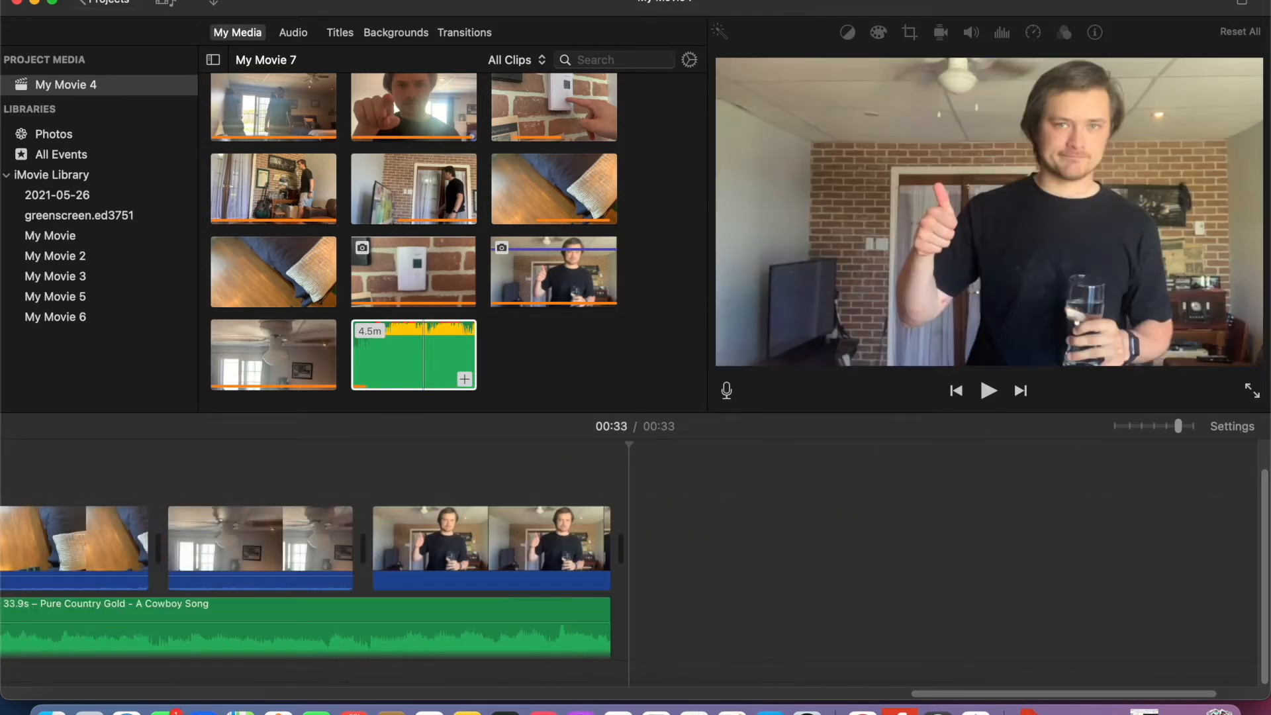
- Review Steps 14 and 15 of the guide in Chrome on voice-overs and exporting, then return to iMovie
click(863, 707)
scroll(668, 416, down, 10)
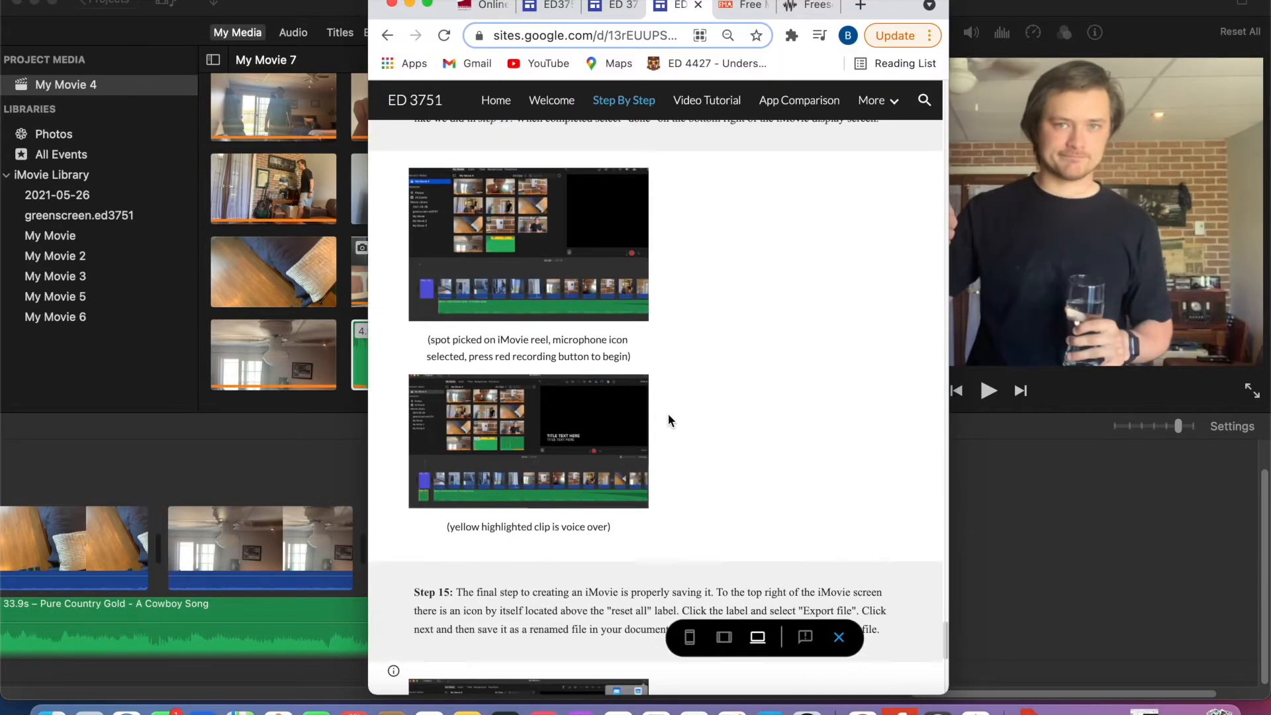
scroll(668, 414, down, 1)
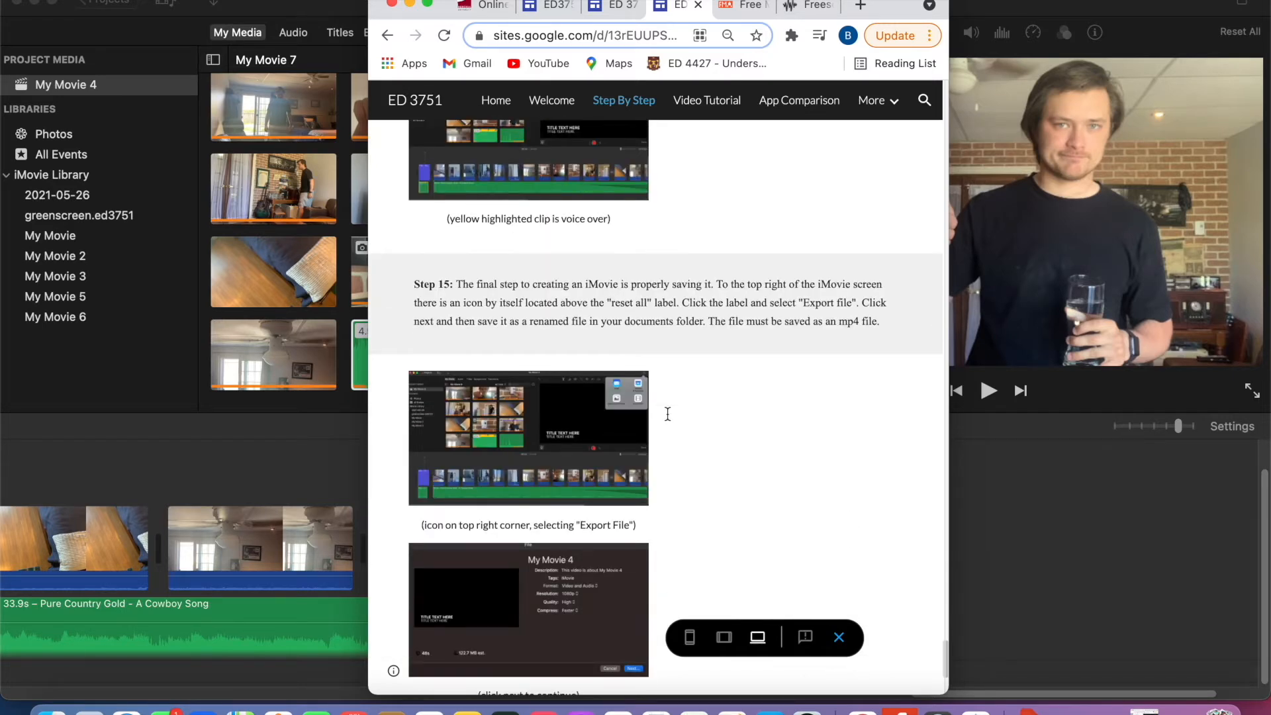
scroll(667, 414, down, 5)
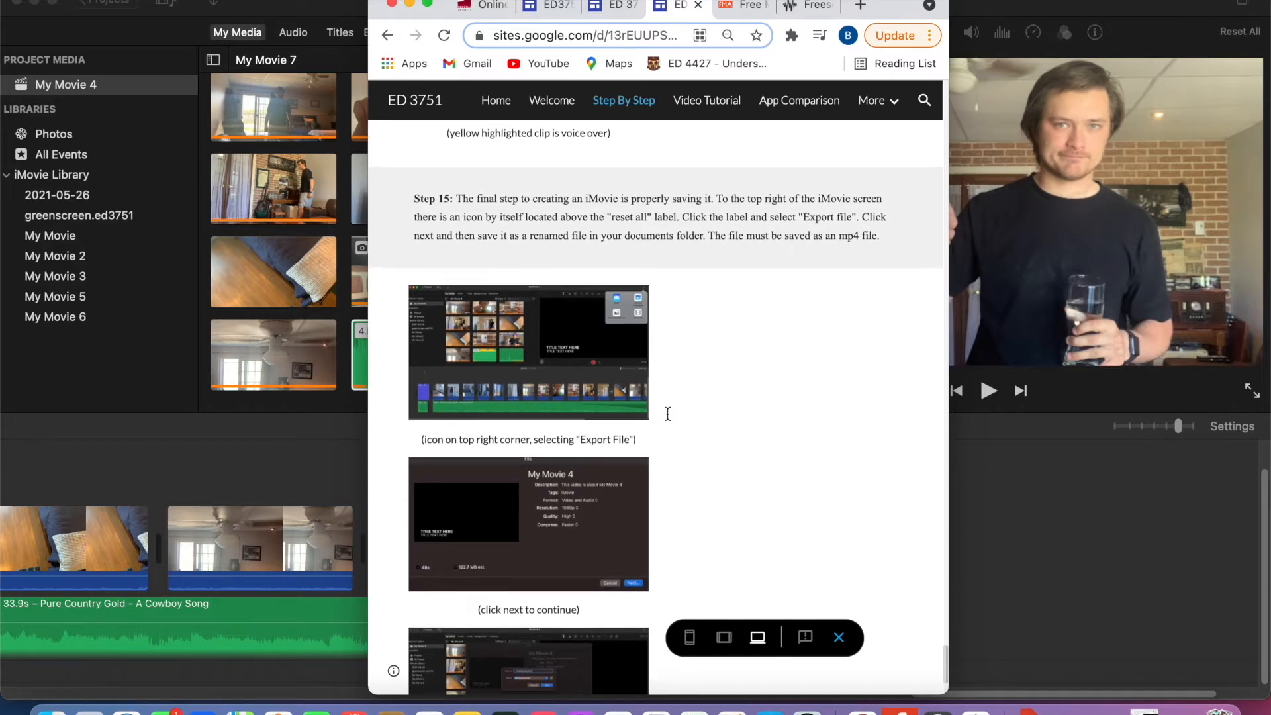
scroll(668, 414, down, 1)
scroll(668, 414, up, 3)
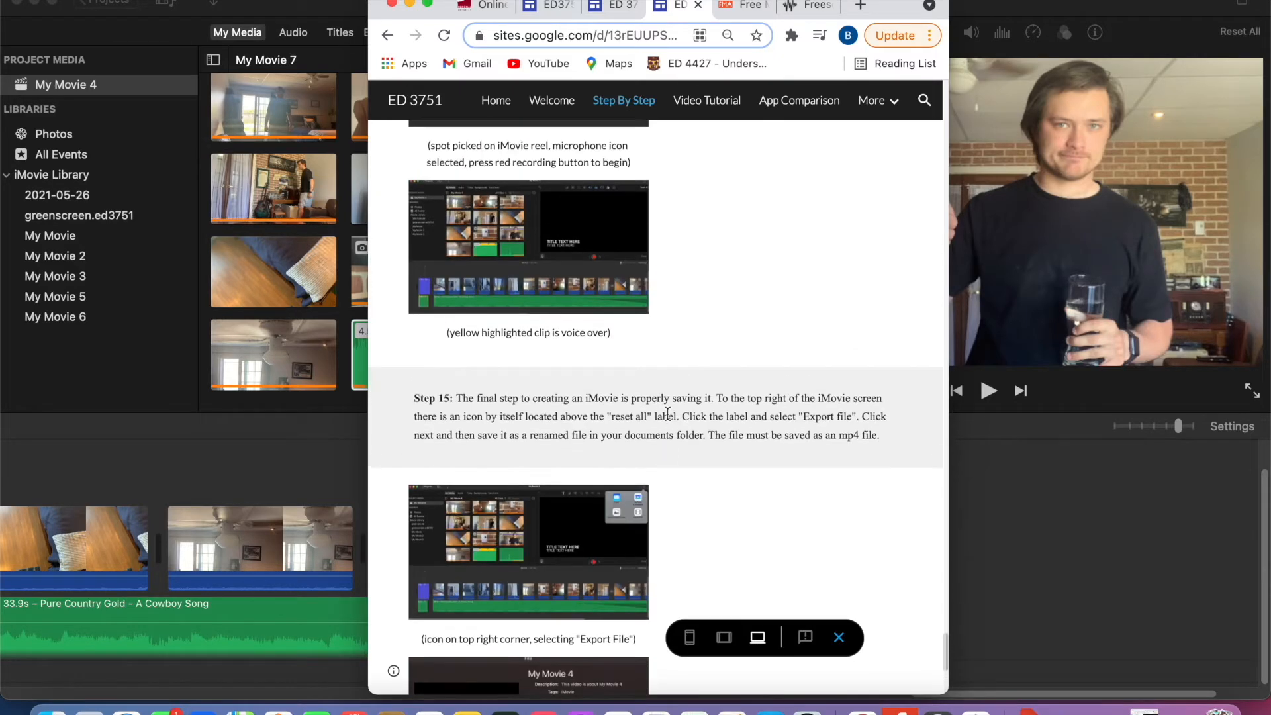
scroll(668, 413, down, 3)
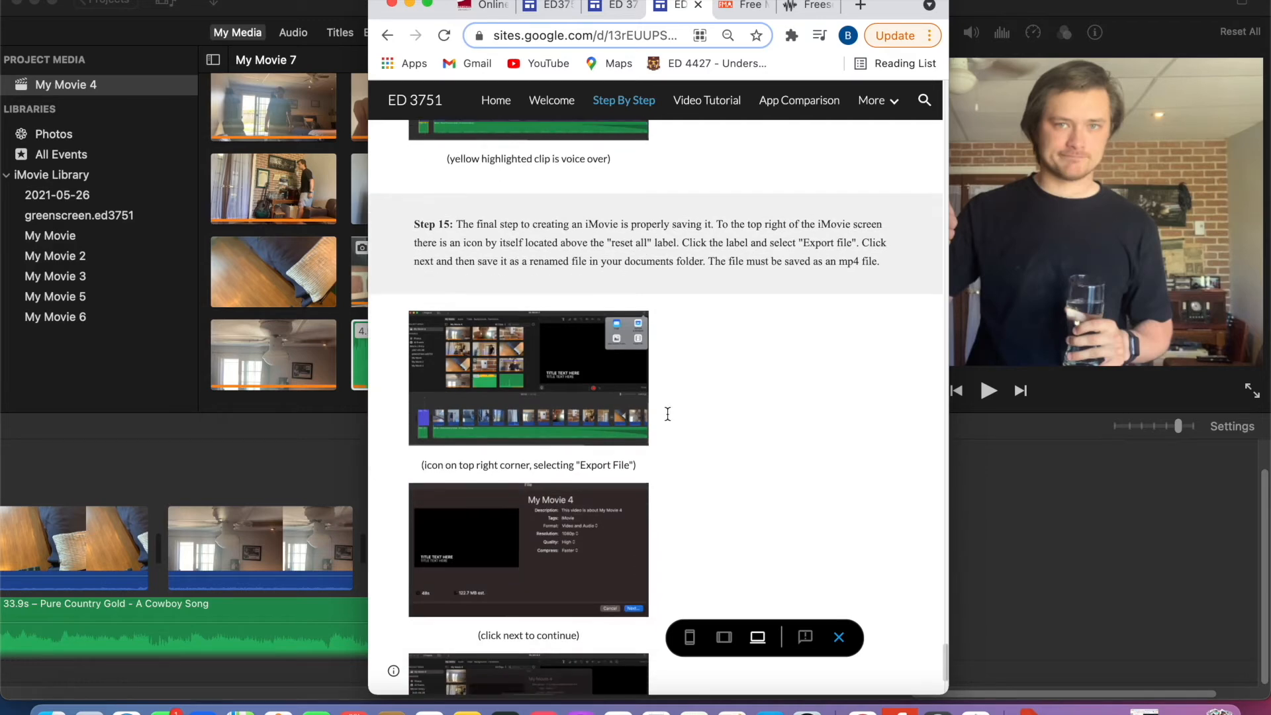
scroll(668, 414, up, 10)
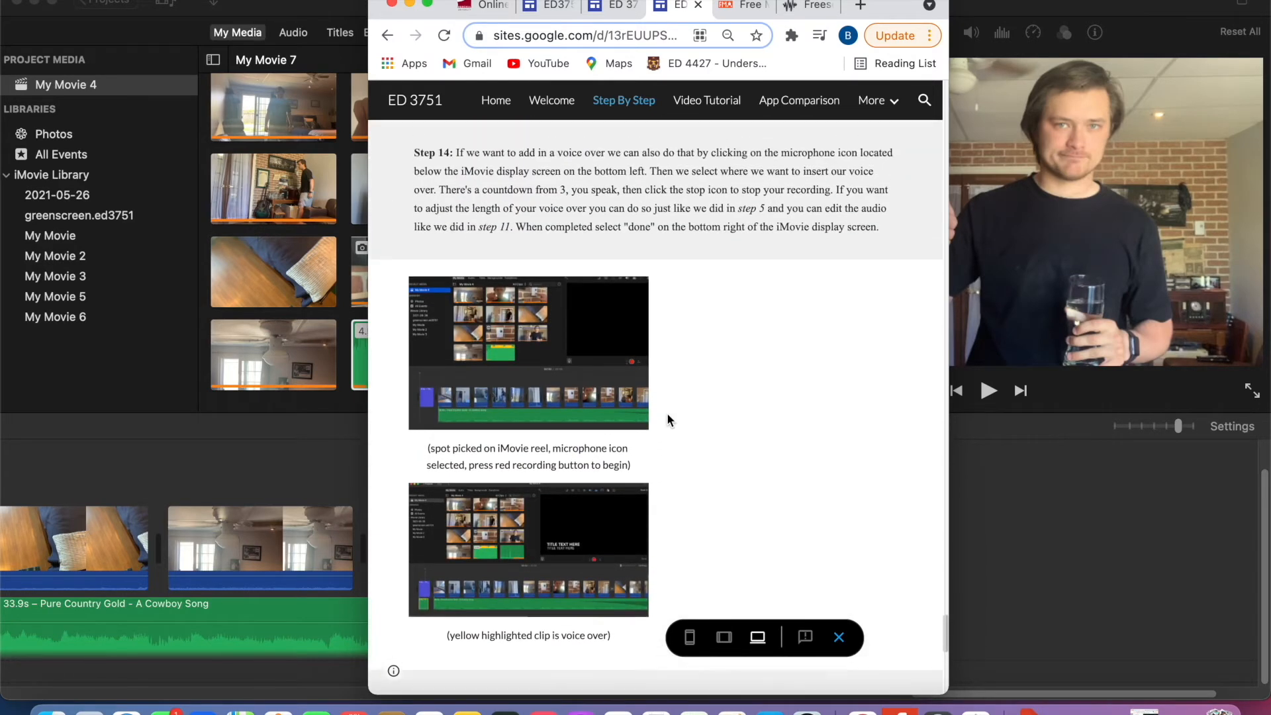
scroll(667, 417, down, 2)
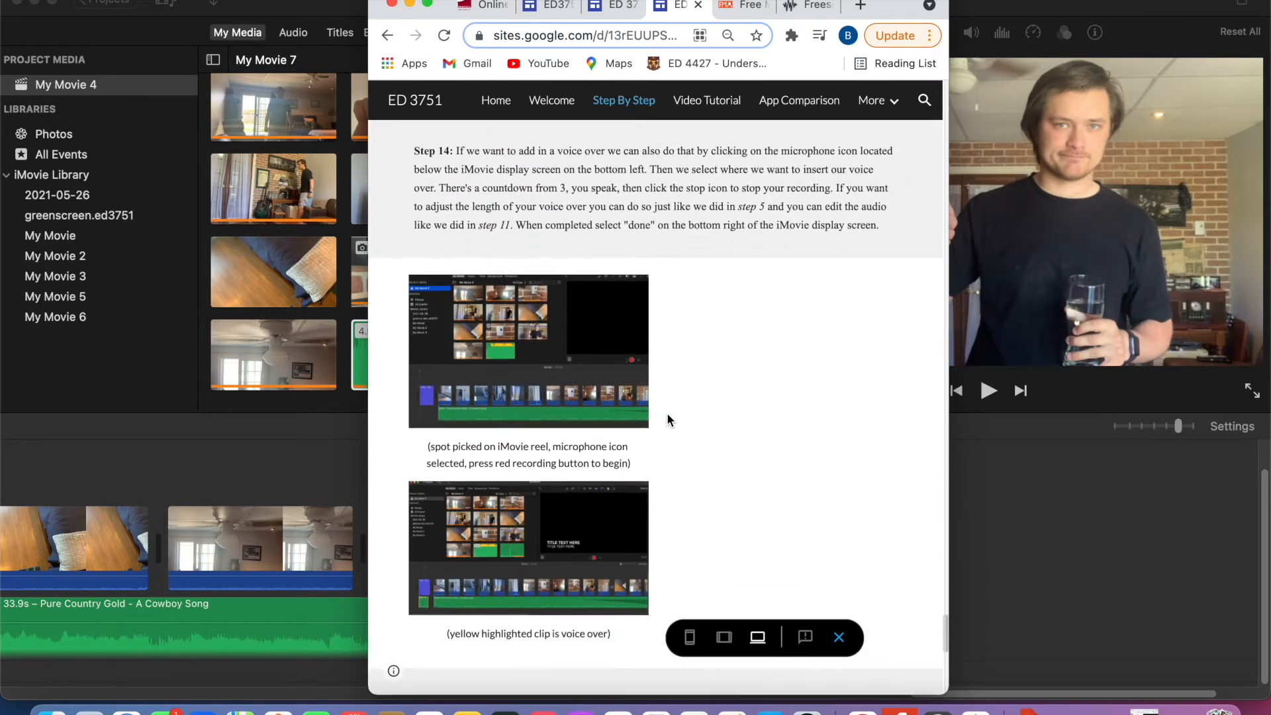
click(153, 38)
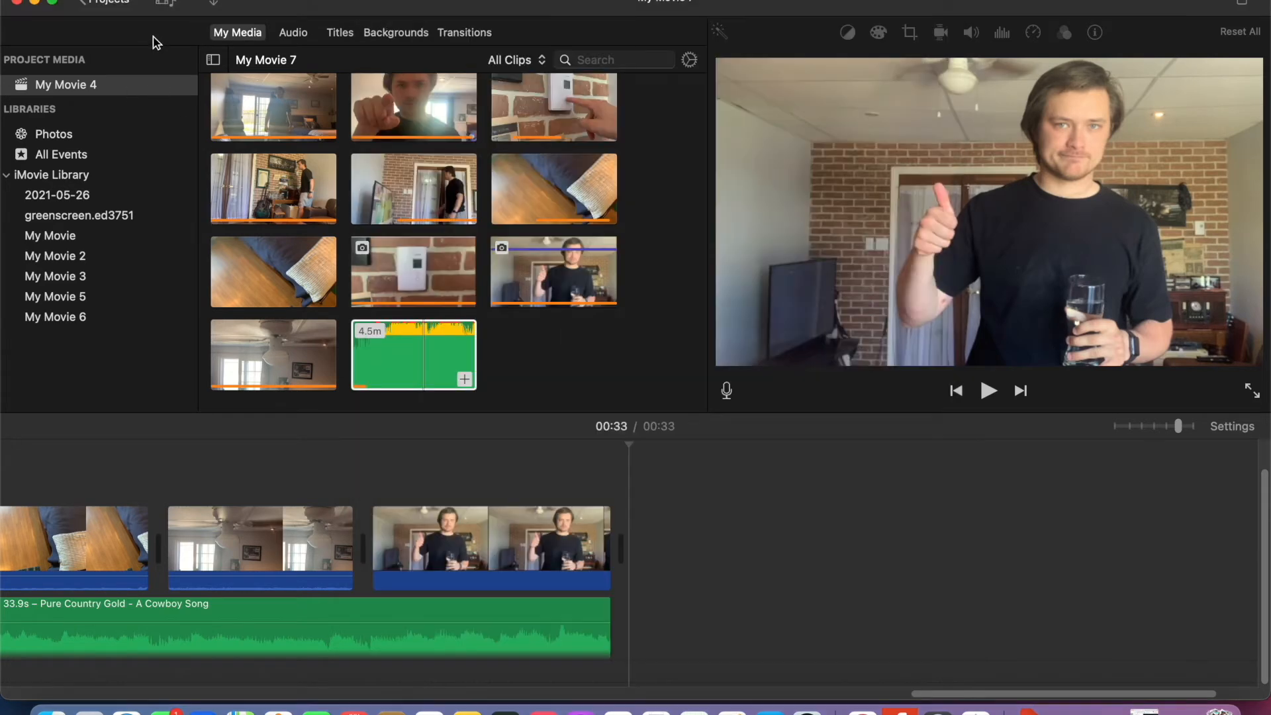
- Show the available title styles and go back to the start of the timeline
click(351, 35)
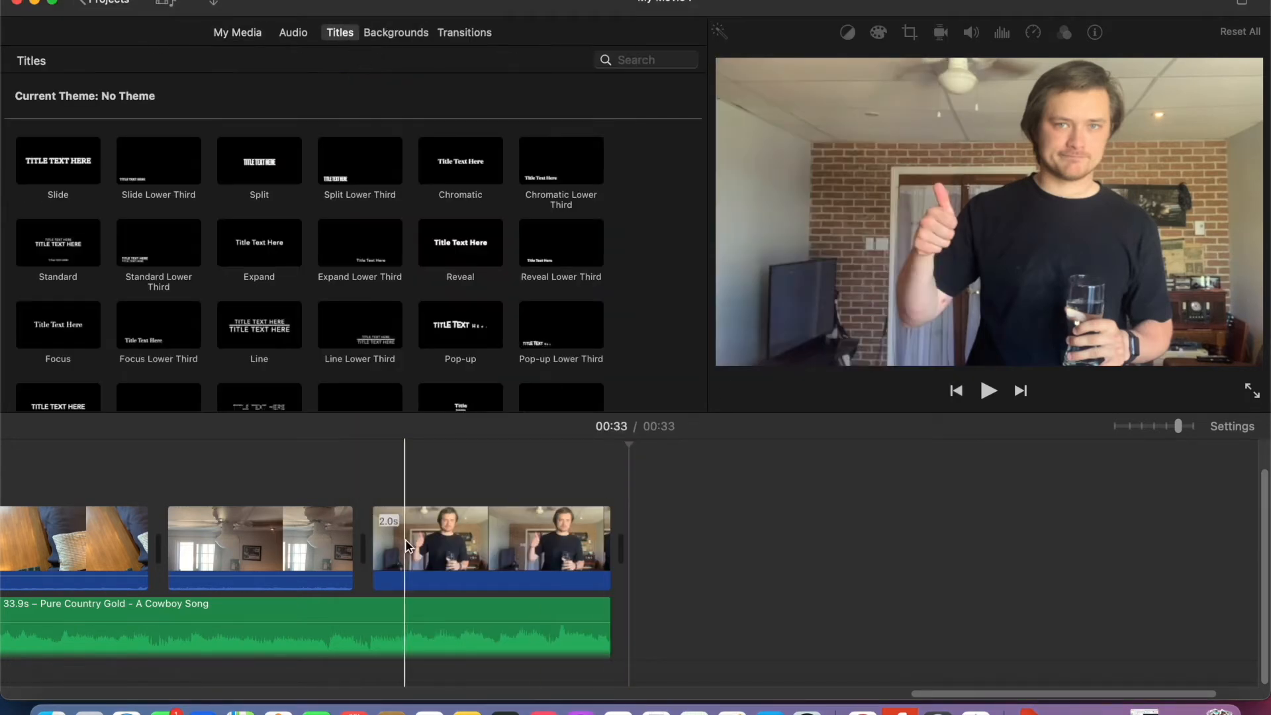
scroll(405, 539, left, 10)
scroll(405, 538, left, 10)
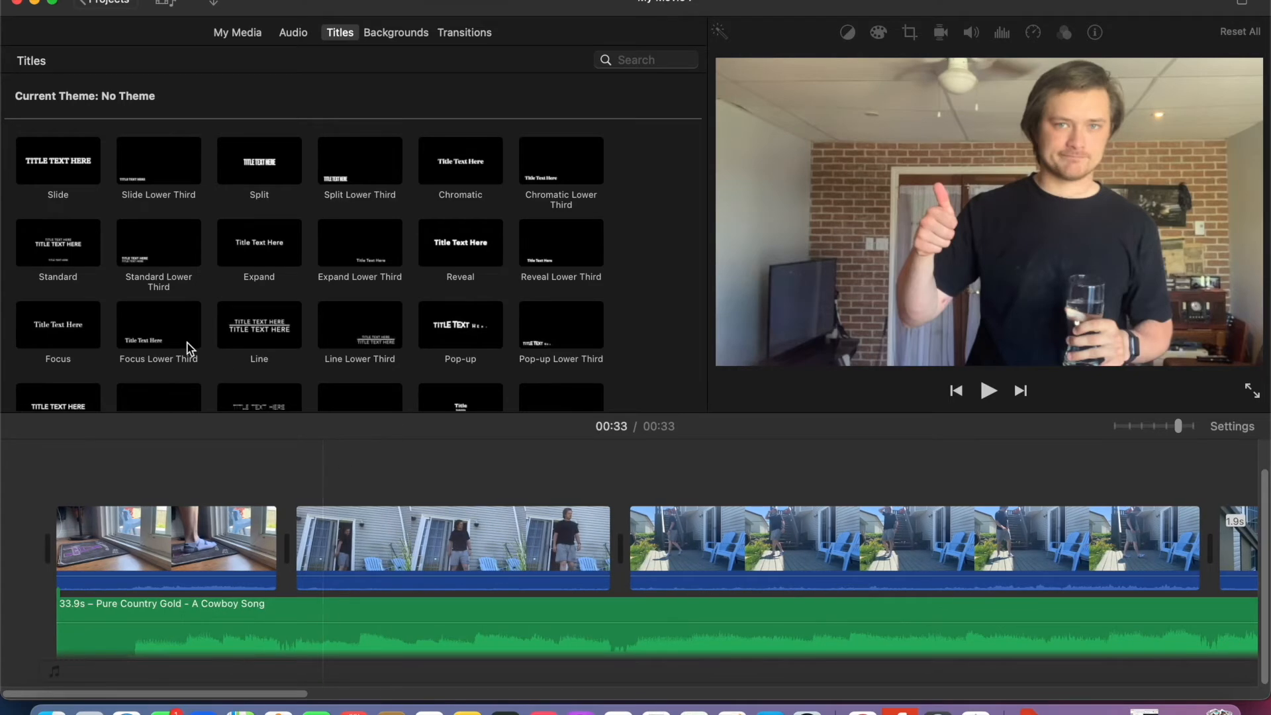
click(82, 256)
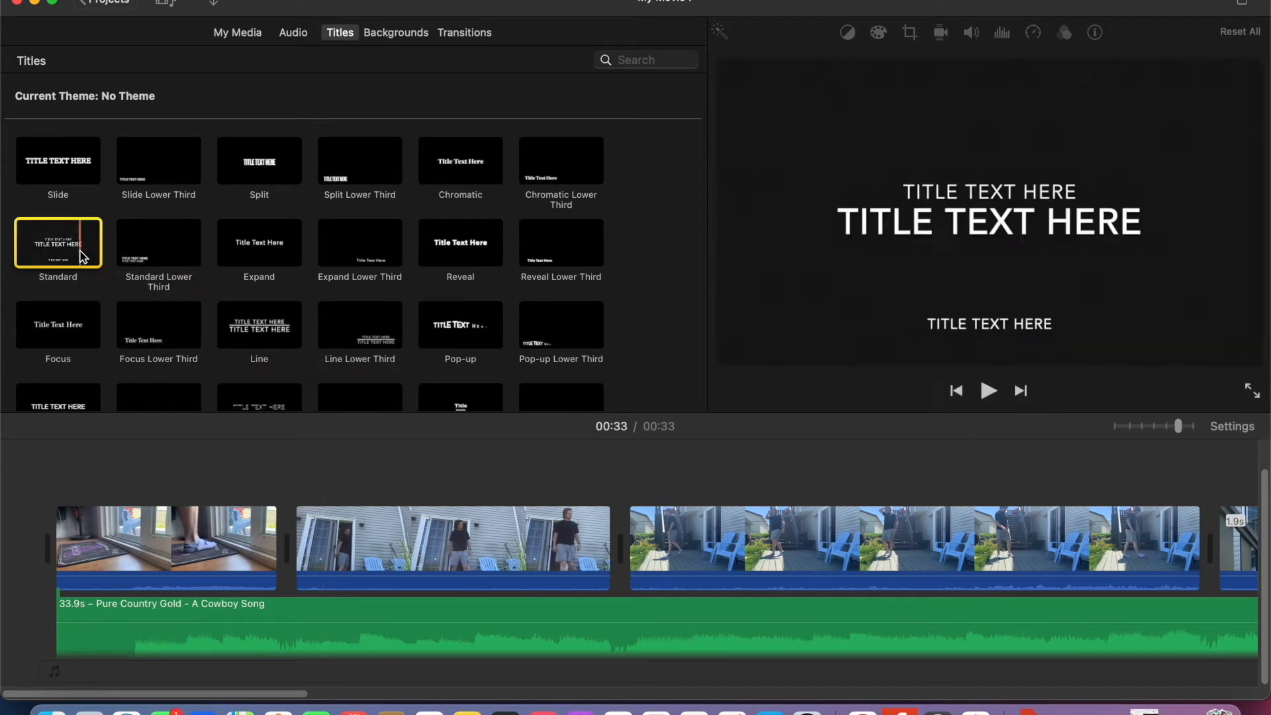
drag(82, 256, 17, 563)
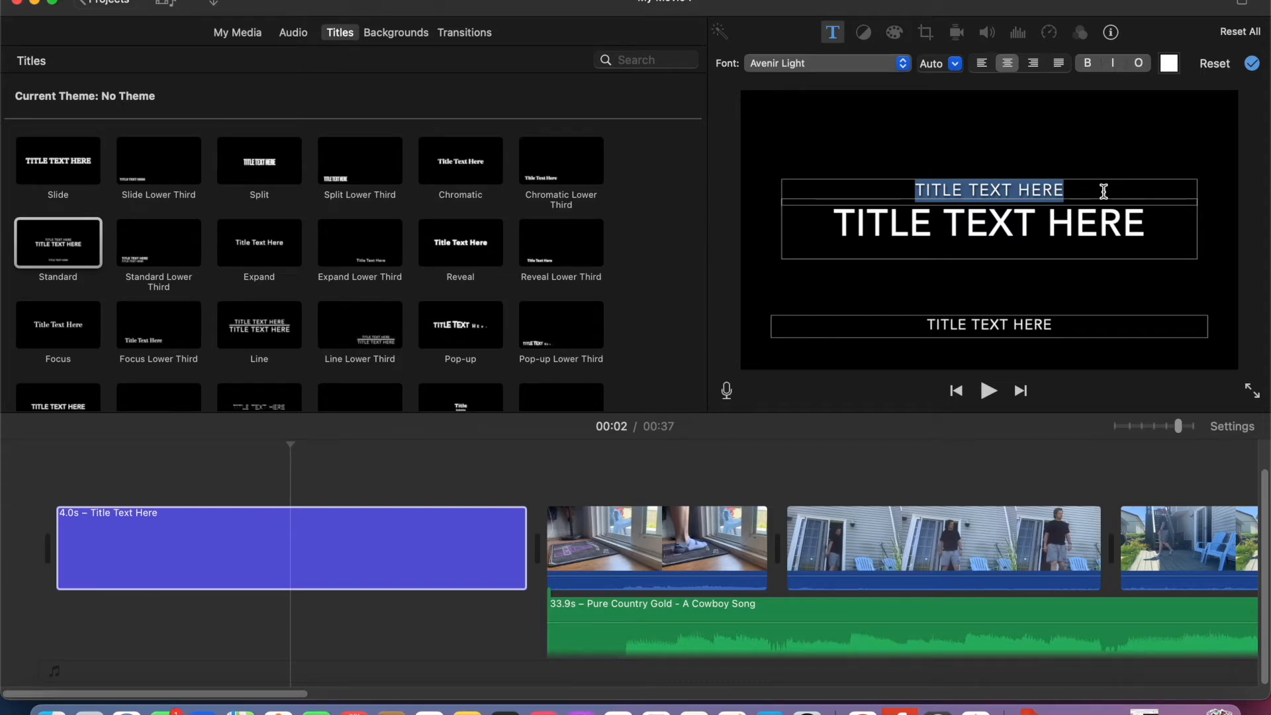
click(345, 580)
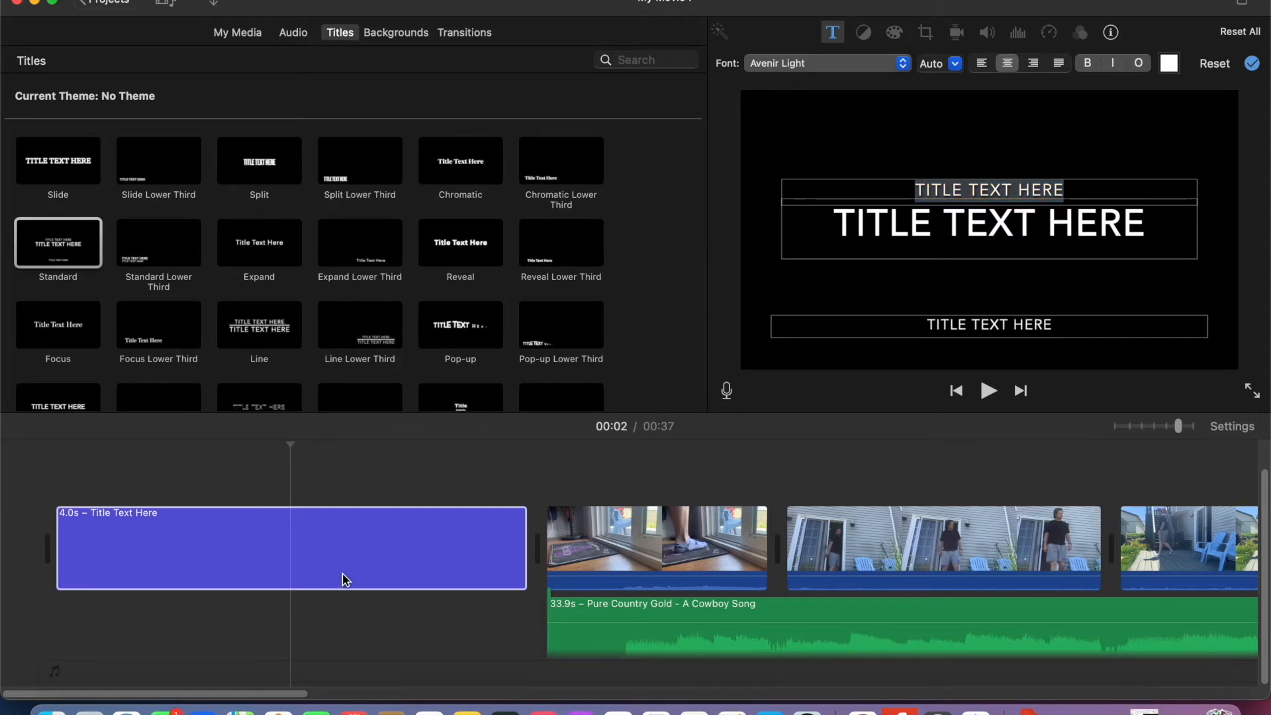
click(352, 561)
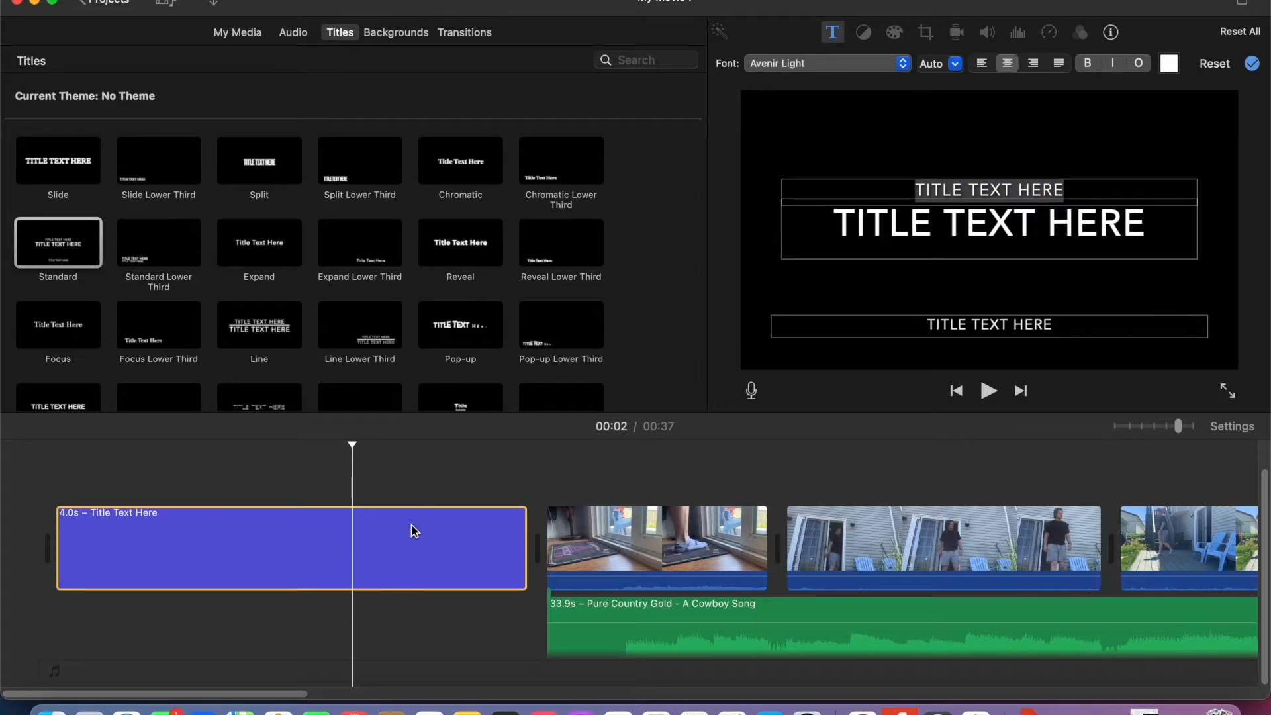
key(Delete)
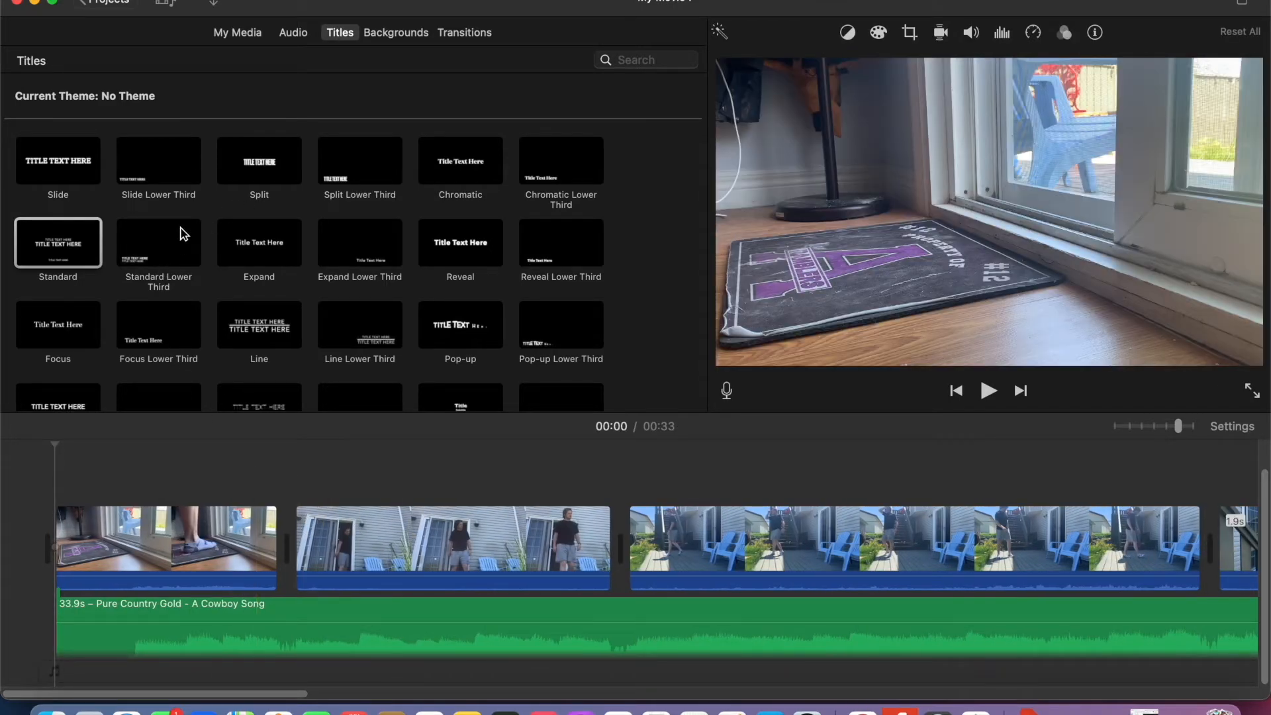
click(271, 339)
drag(271, 340, 9, 556)
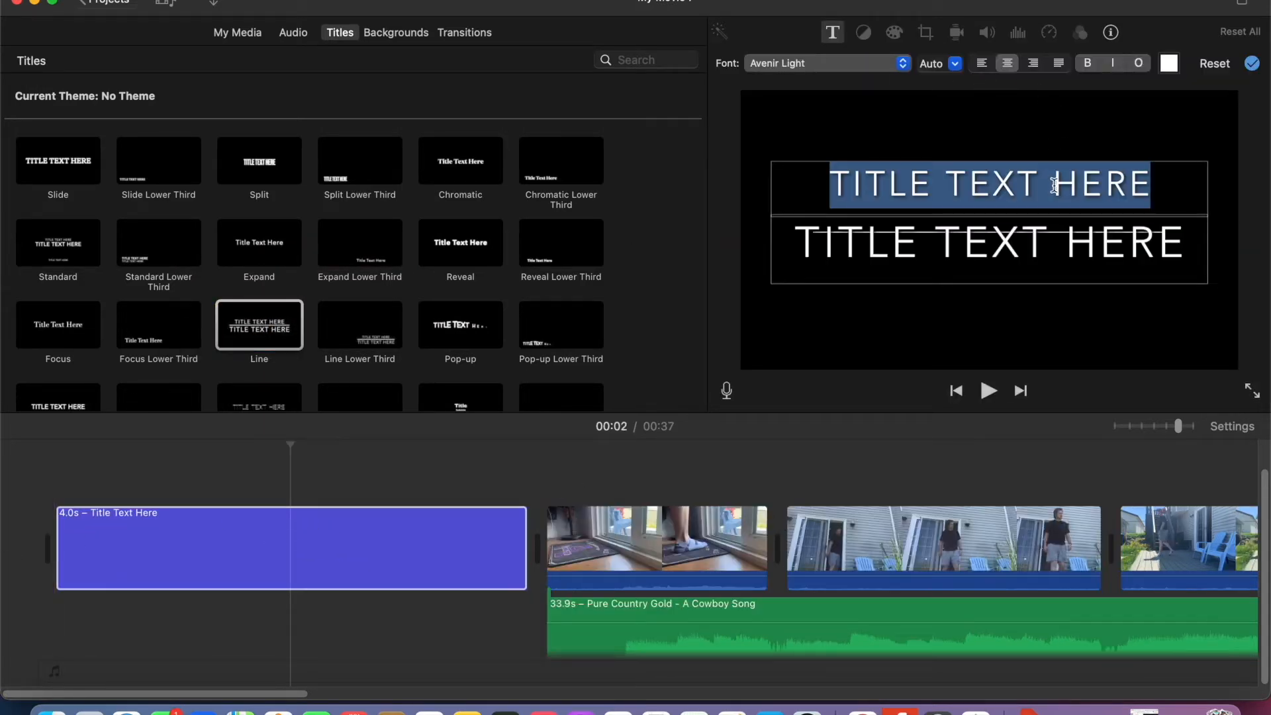
key(BackSpace)
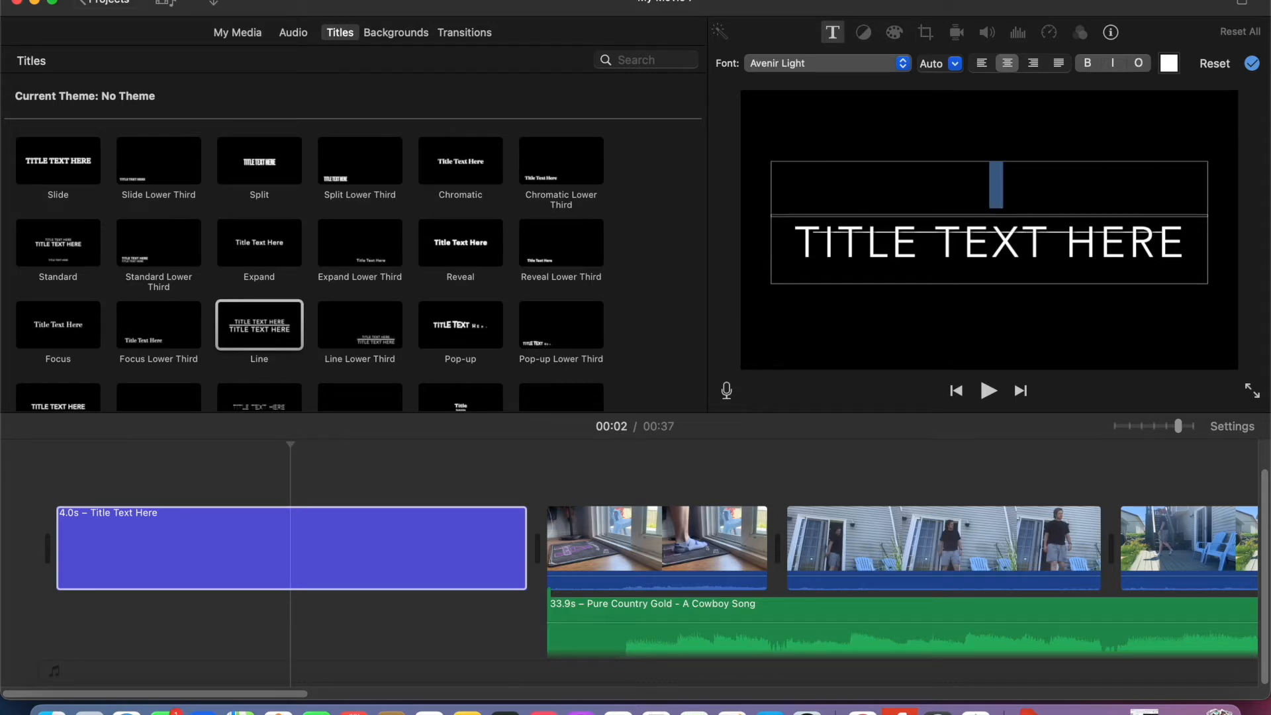
text(A)
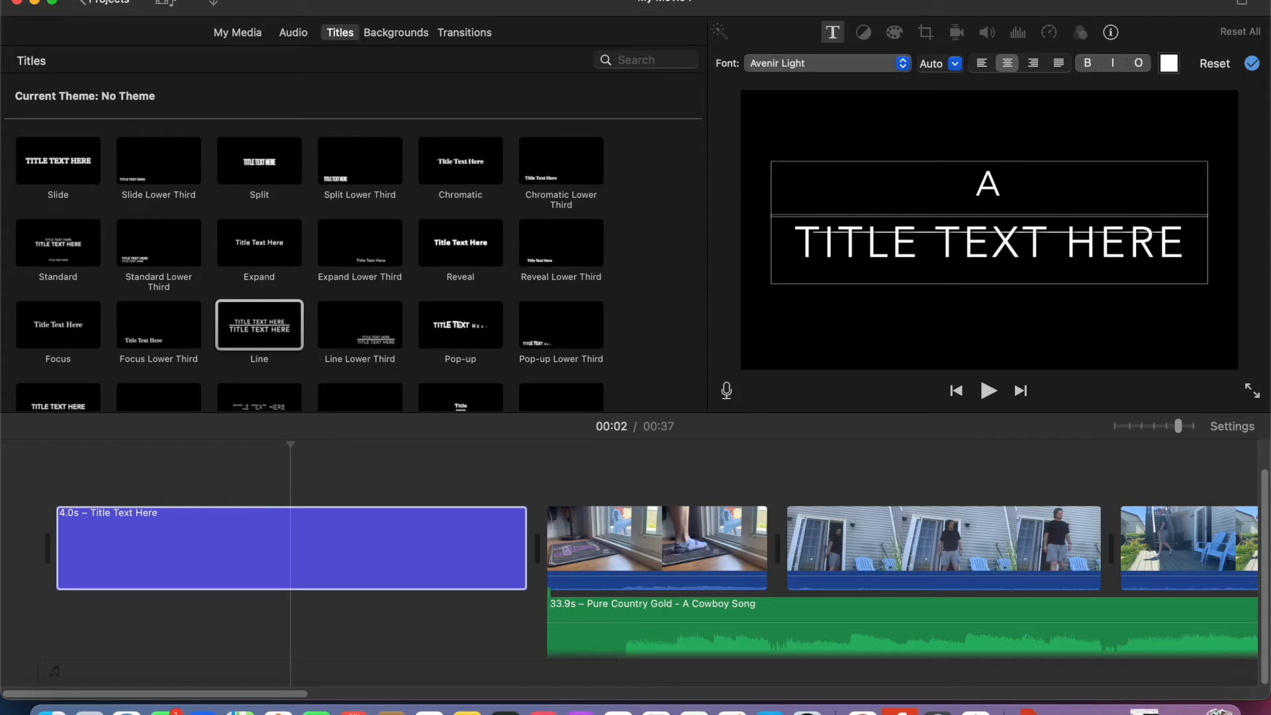
key(BackSpace)
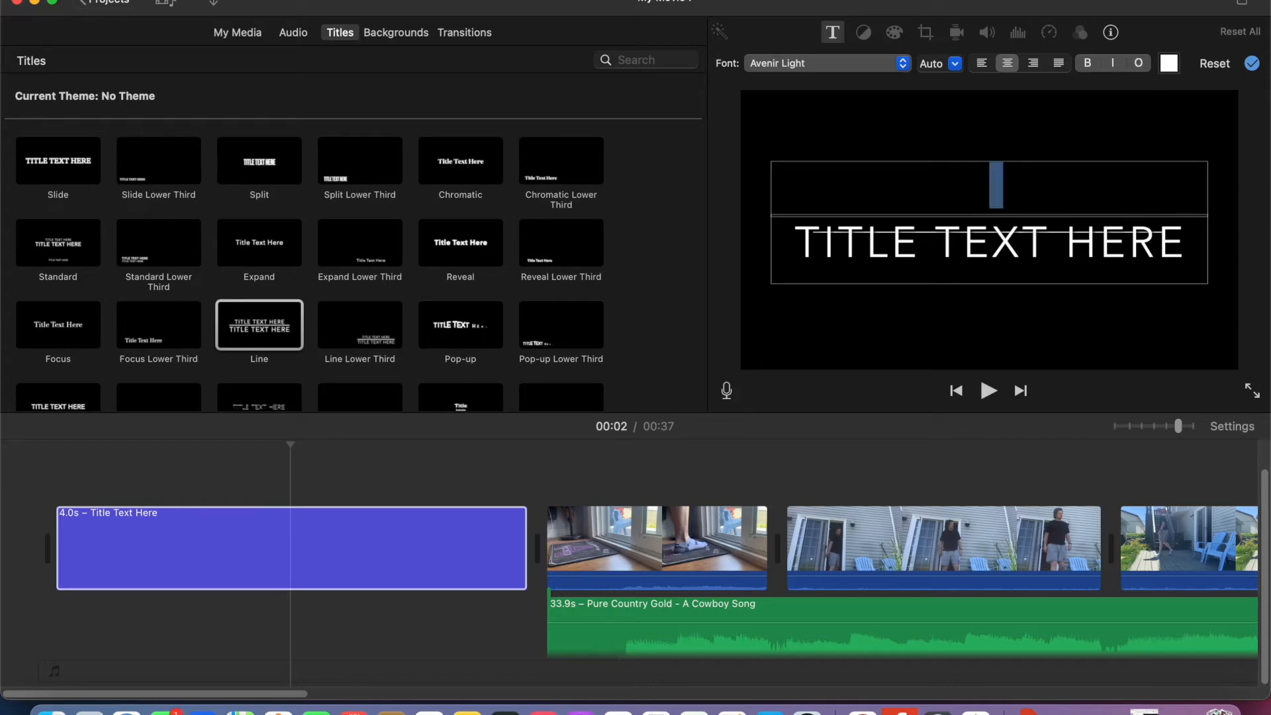
text(TOO)
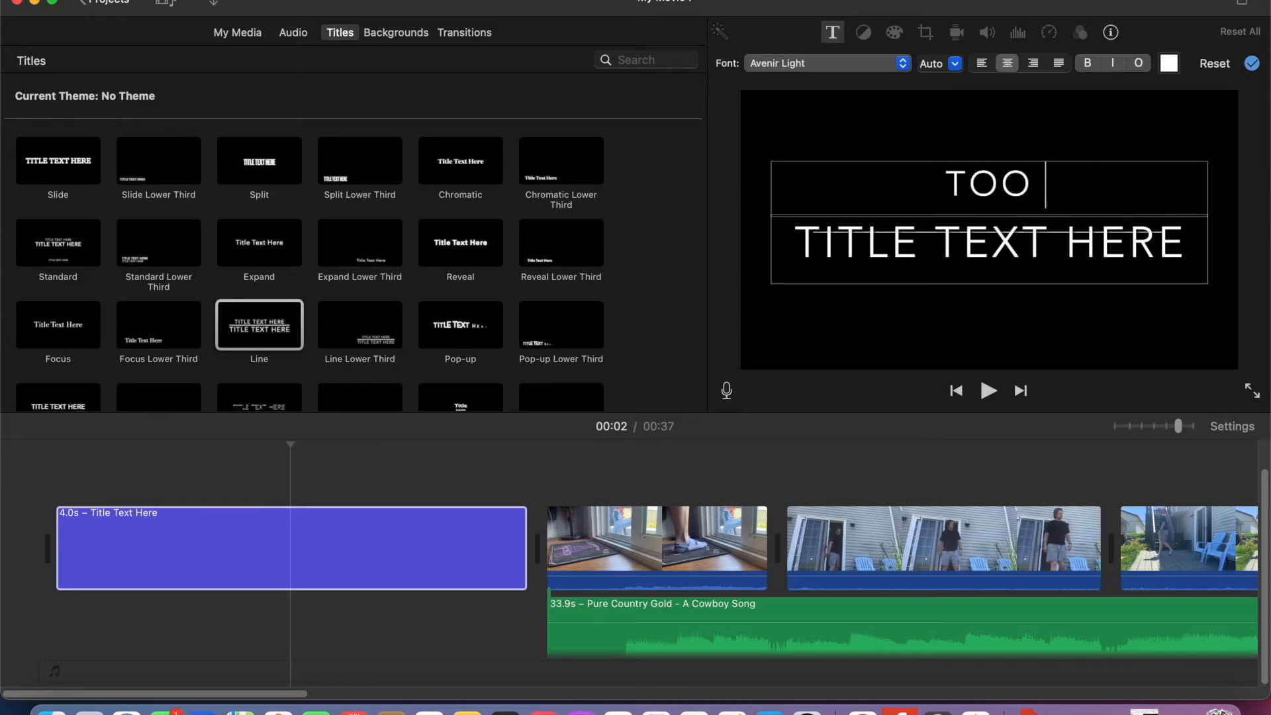
text( HOT)
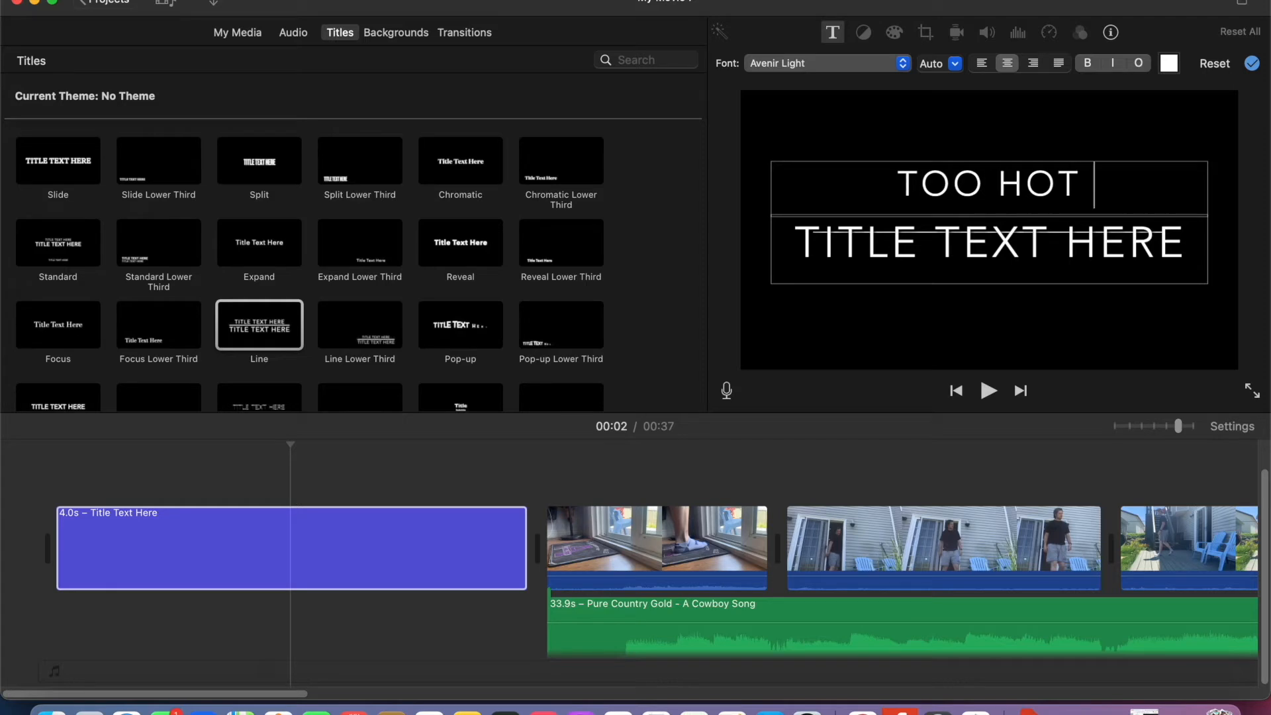
text( IN)
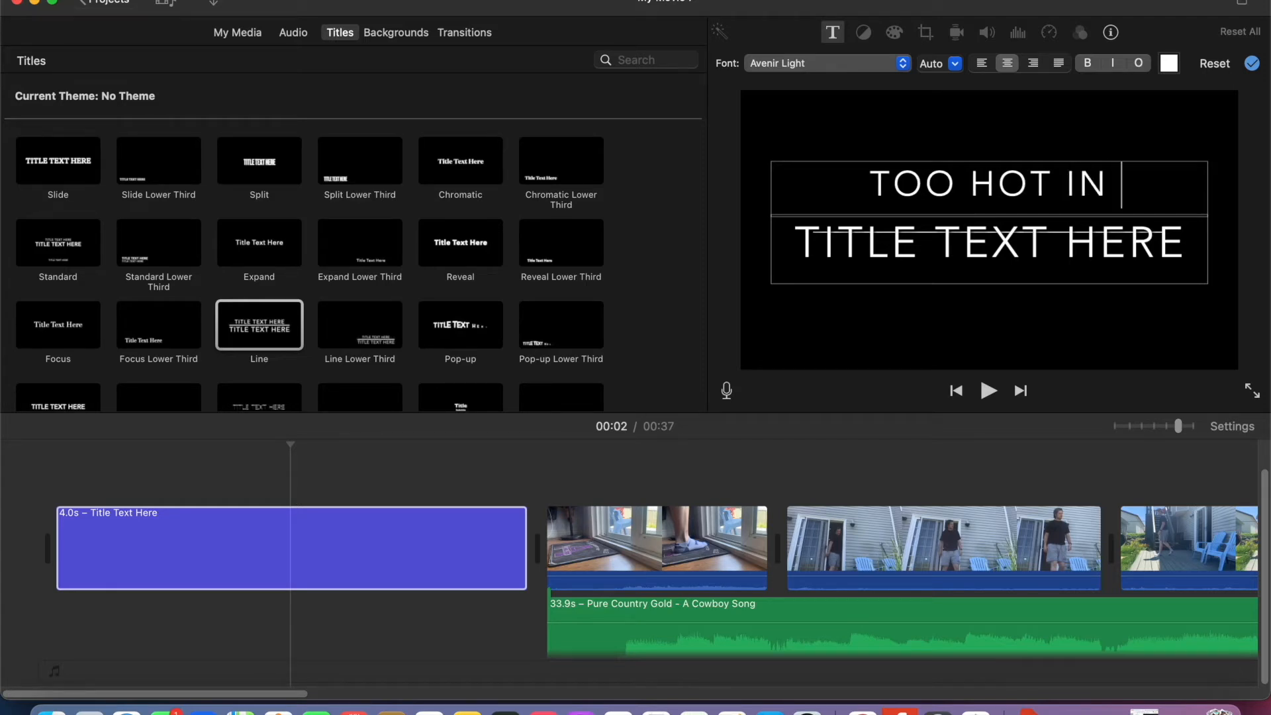
text( NEW)
key(BackSpace)
key(BackSpace)
text(L)
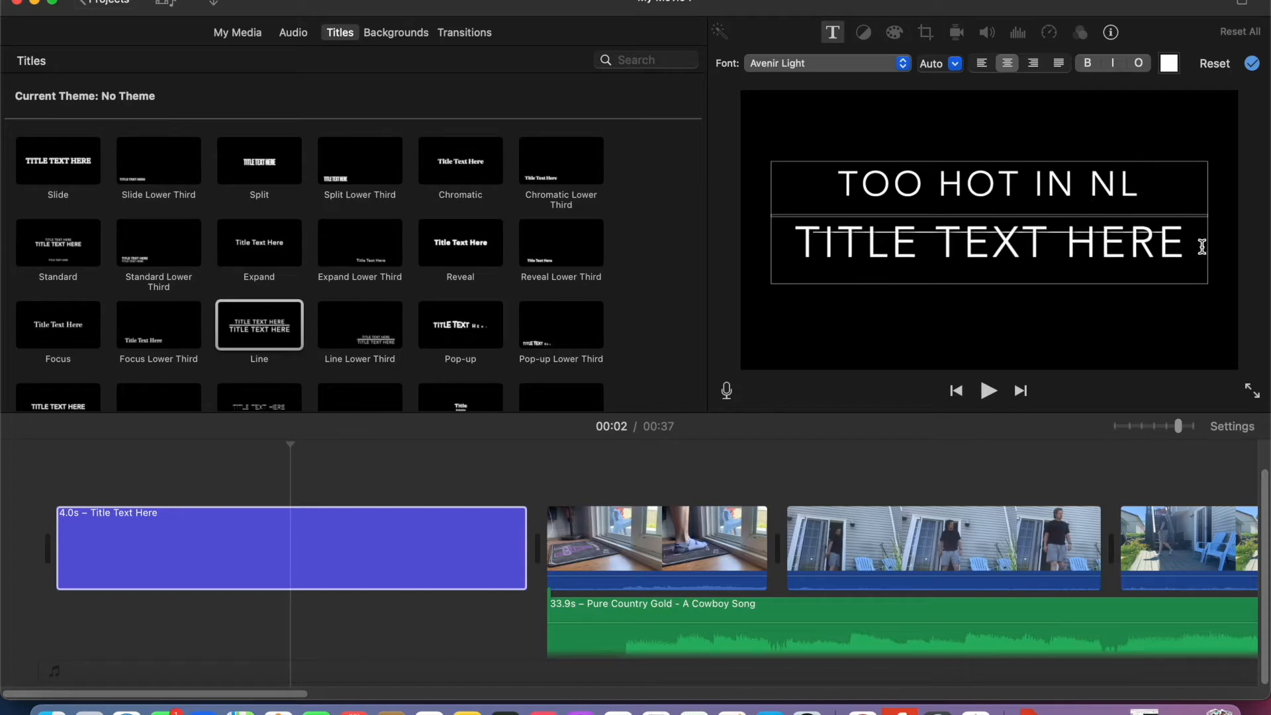
drag(1201, 245, 786, 241)
key(BackSpace)
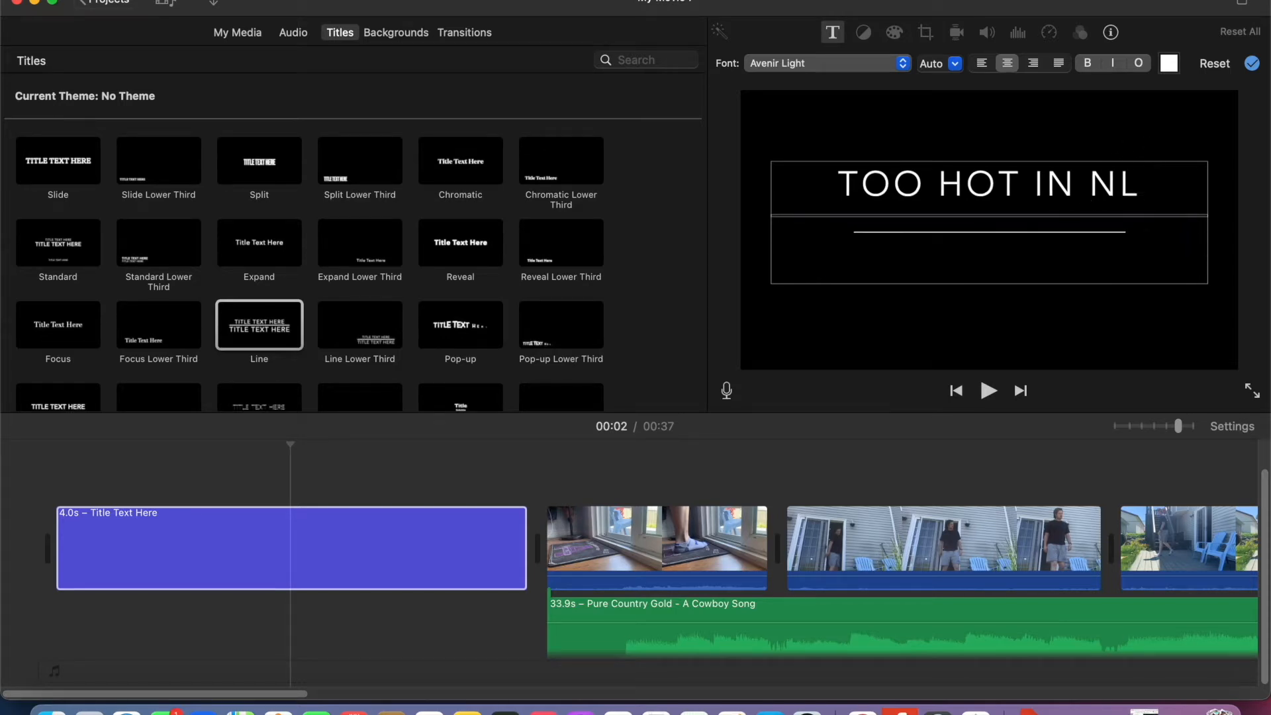
text(BLAKE)
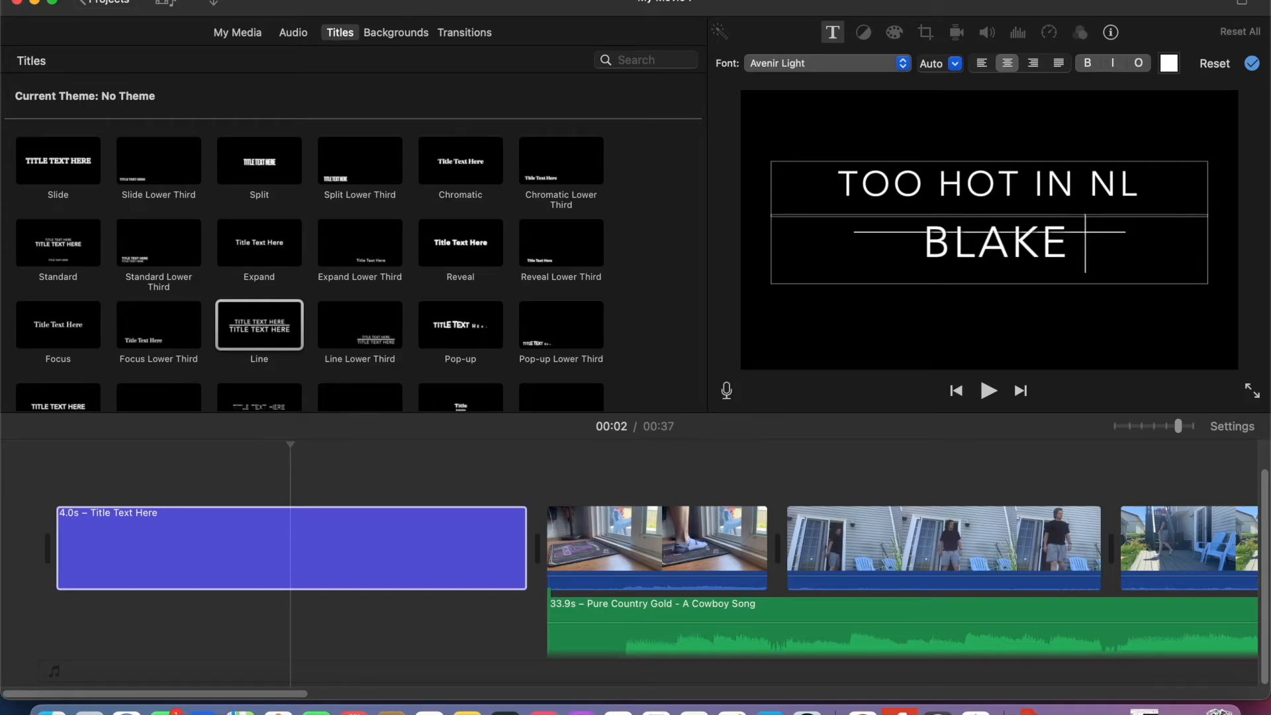
click(452, 535)
key(Delete)
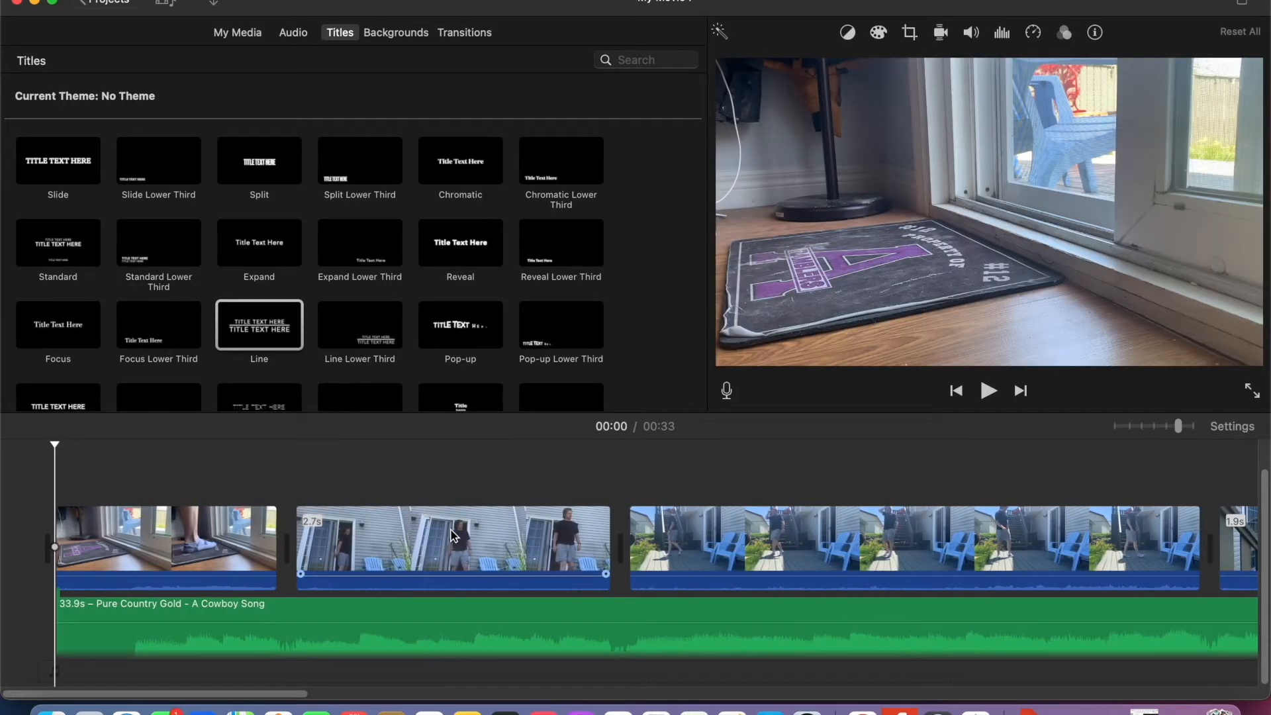
- Add a Standard title before the first video clip and set its upper line to "NL HEAT"
scroll(152, 270, down, 1)
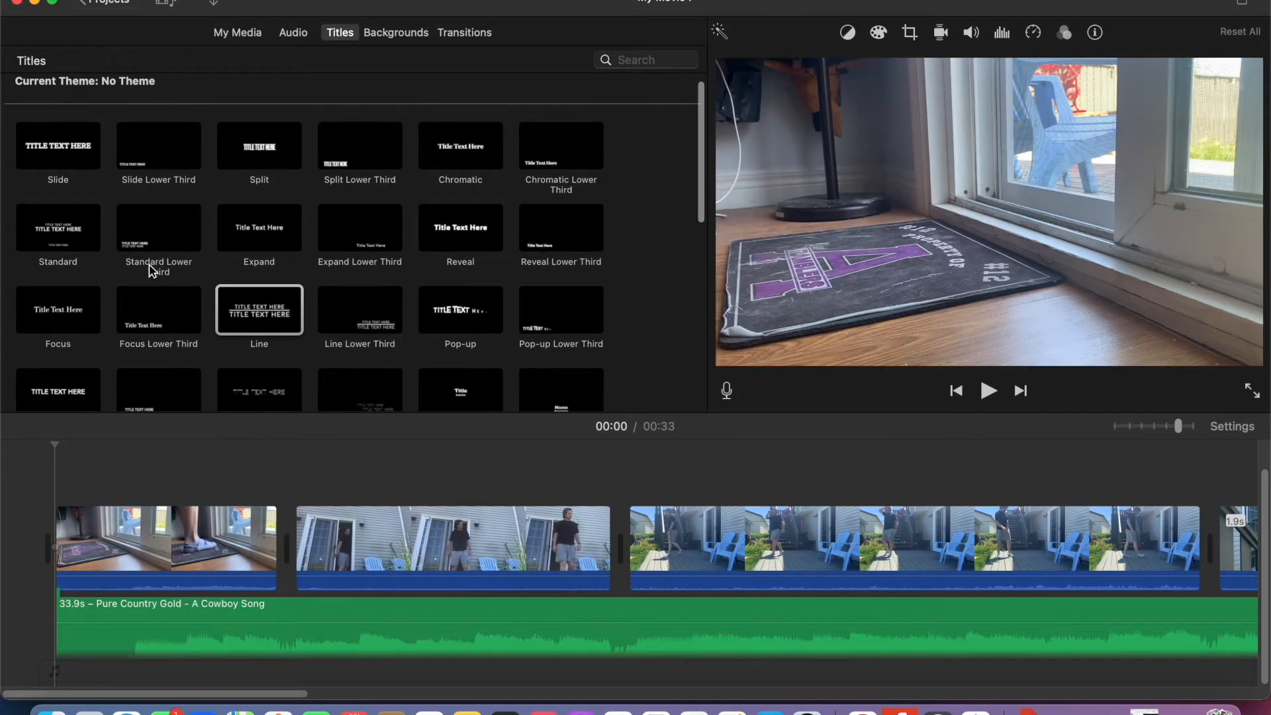
scroll(173, 288, up, 1)
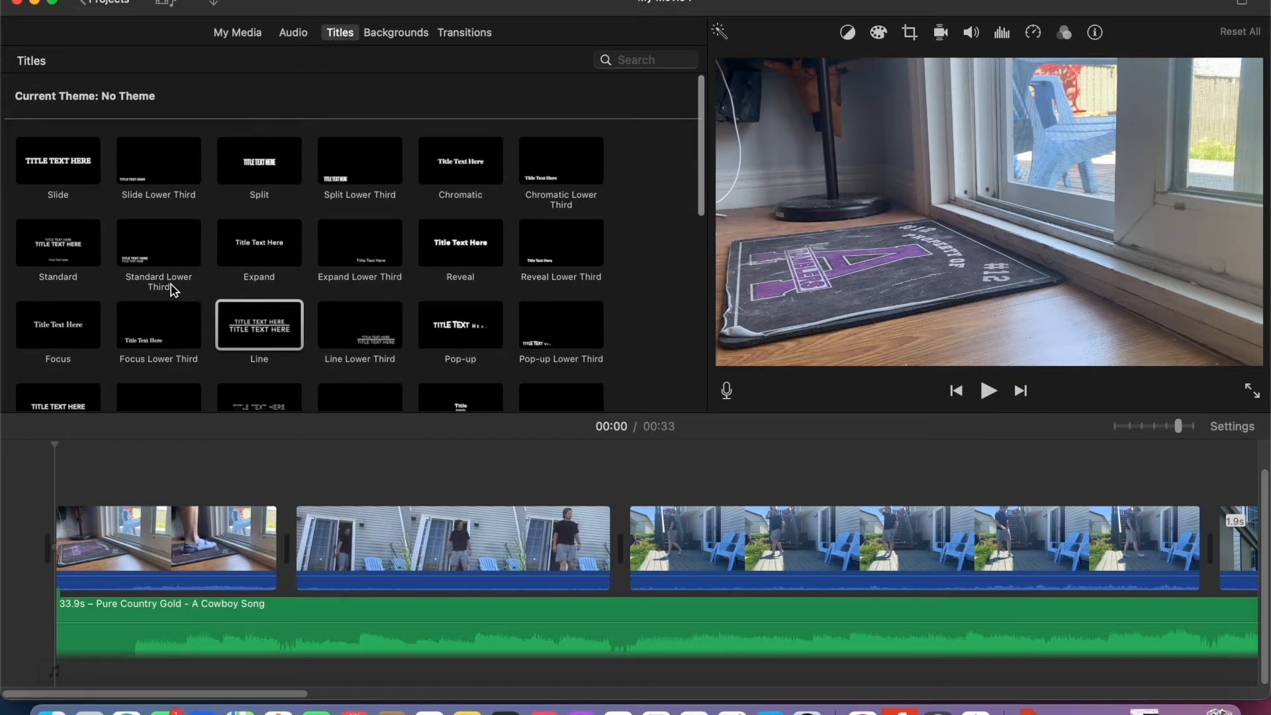
scroll(173, 290, down, 5)
scroll(172, 289, up, 5)
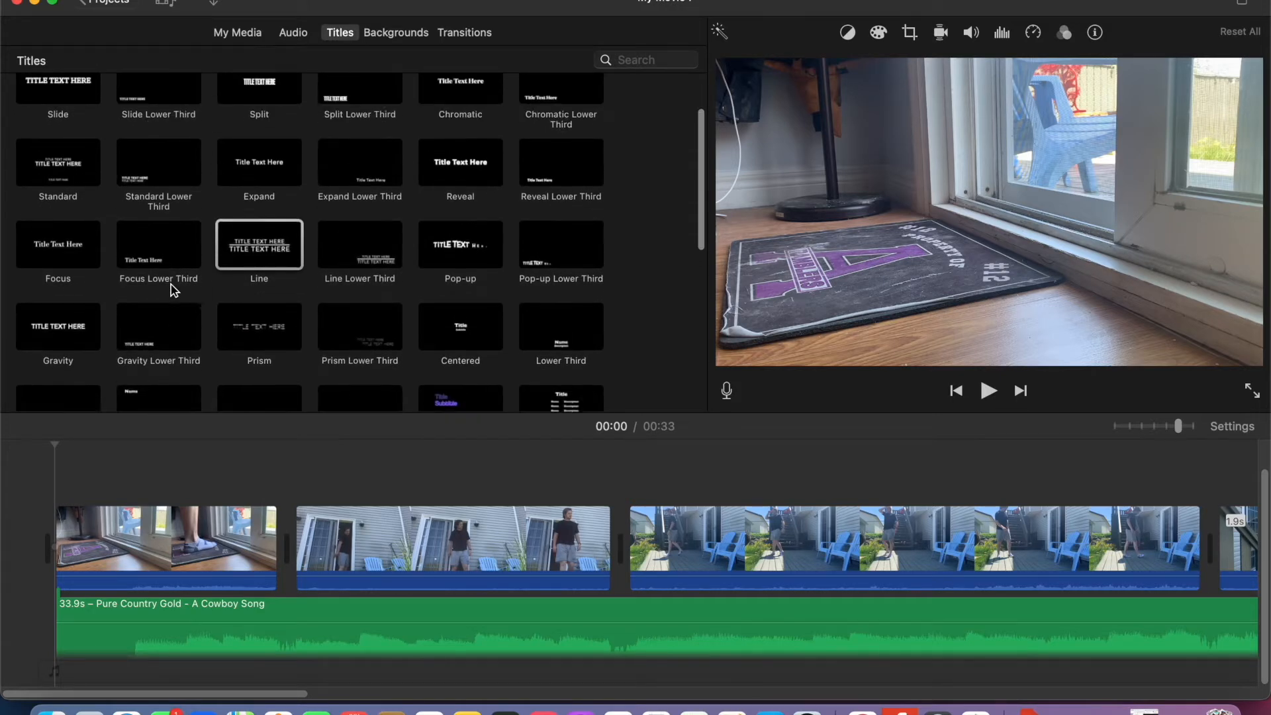
drag(80, 245, 14, 539)
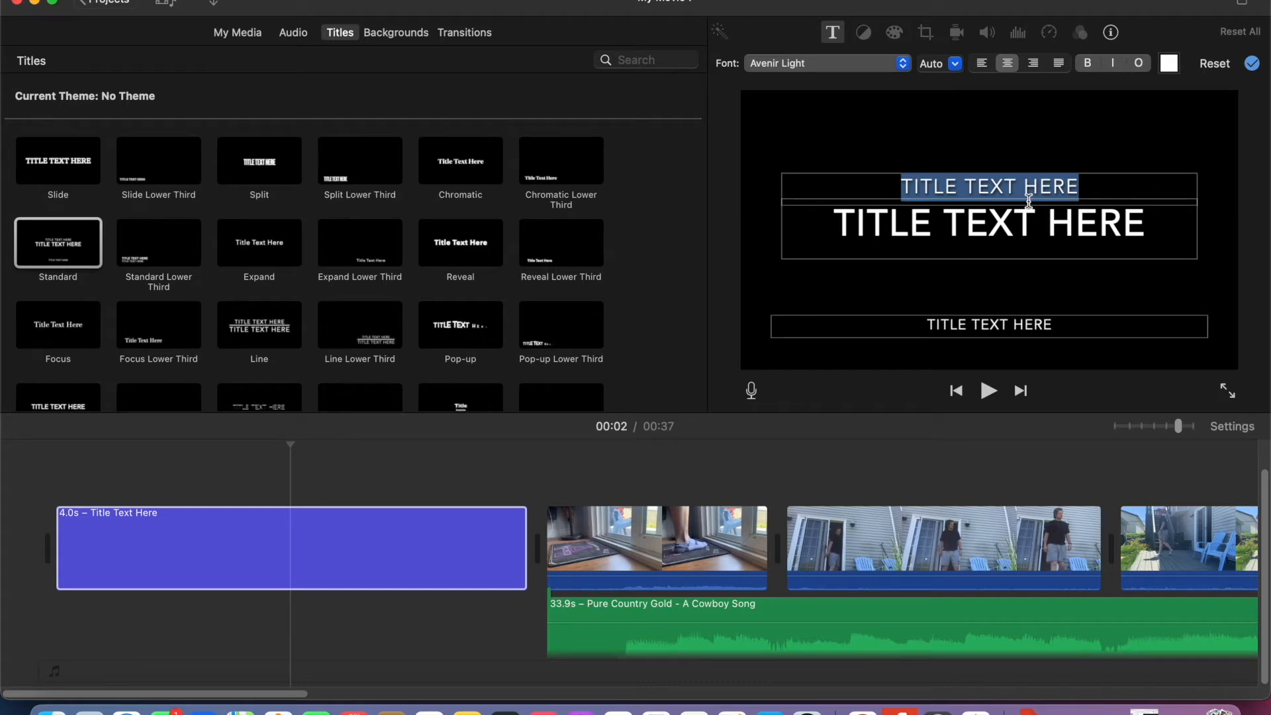
text(NL)
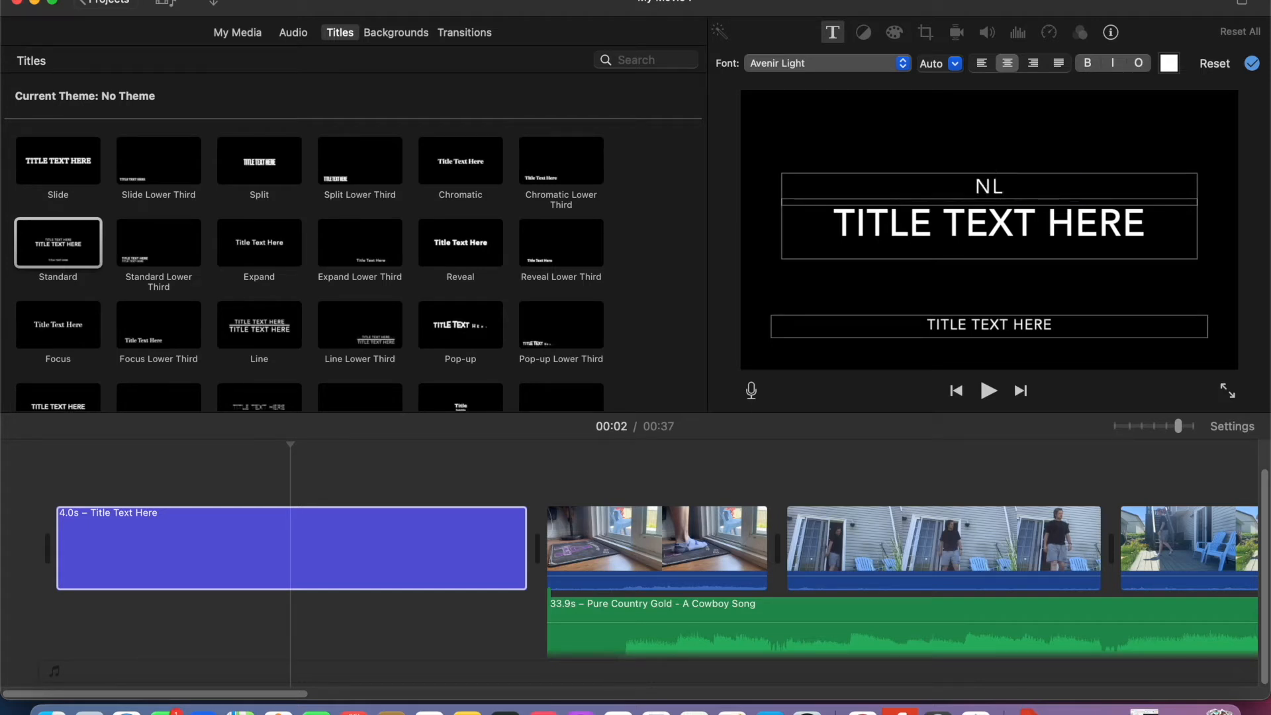
text( HEAT)
- Replace the placeholder in the title's large middle line with "LETS COOL DOWN"
click(1136, 220)
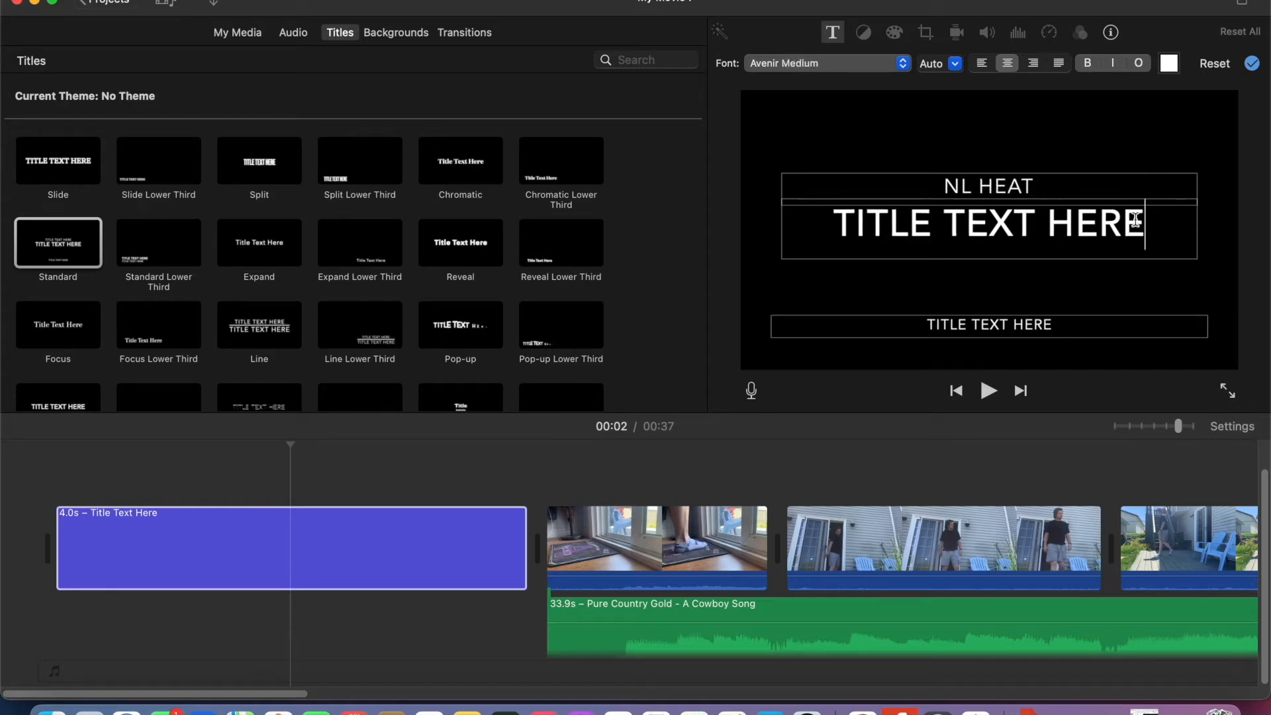
key(BackSpace)
key(BackSpace)
key(BackSpace)
key(BackSpace)
key(BackSpace)
key(BackSpace)
key(BackSpace)
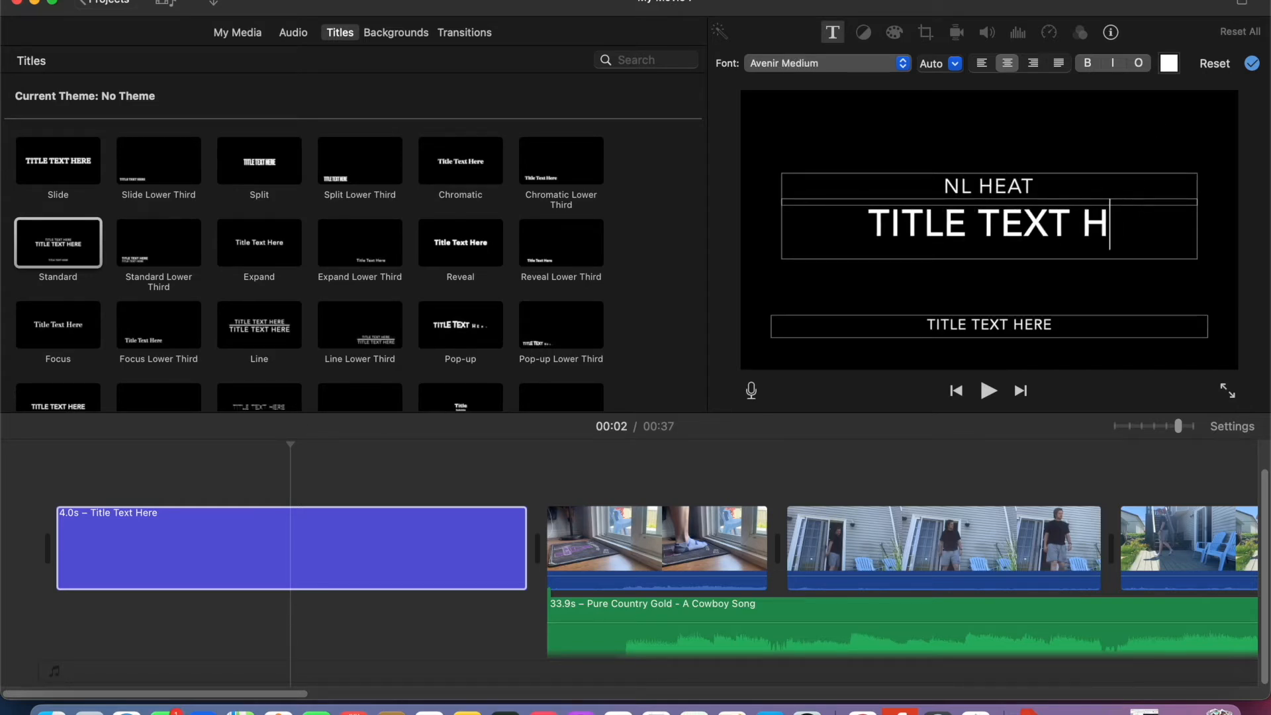
key(BackSpace)
key(BackSpace)
key(BackSpace)
key(BackSpace)
key(BackSpace)
key(BackSpace)
key(BackSpace)
key(BackSpace)
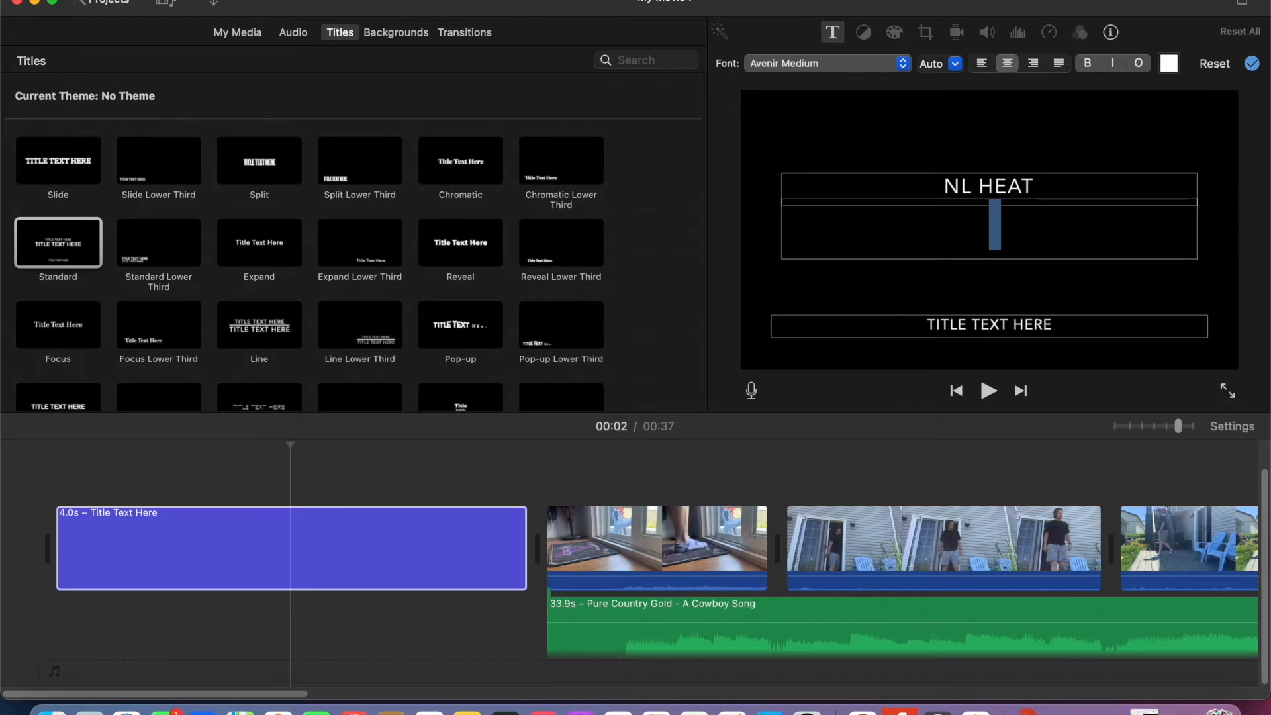
text(LETS C)
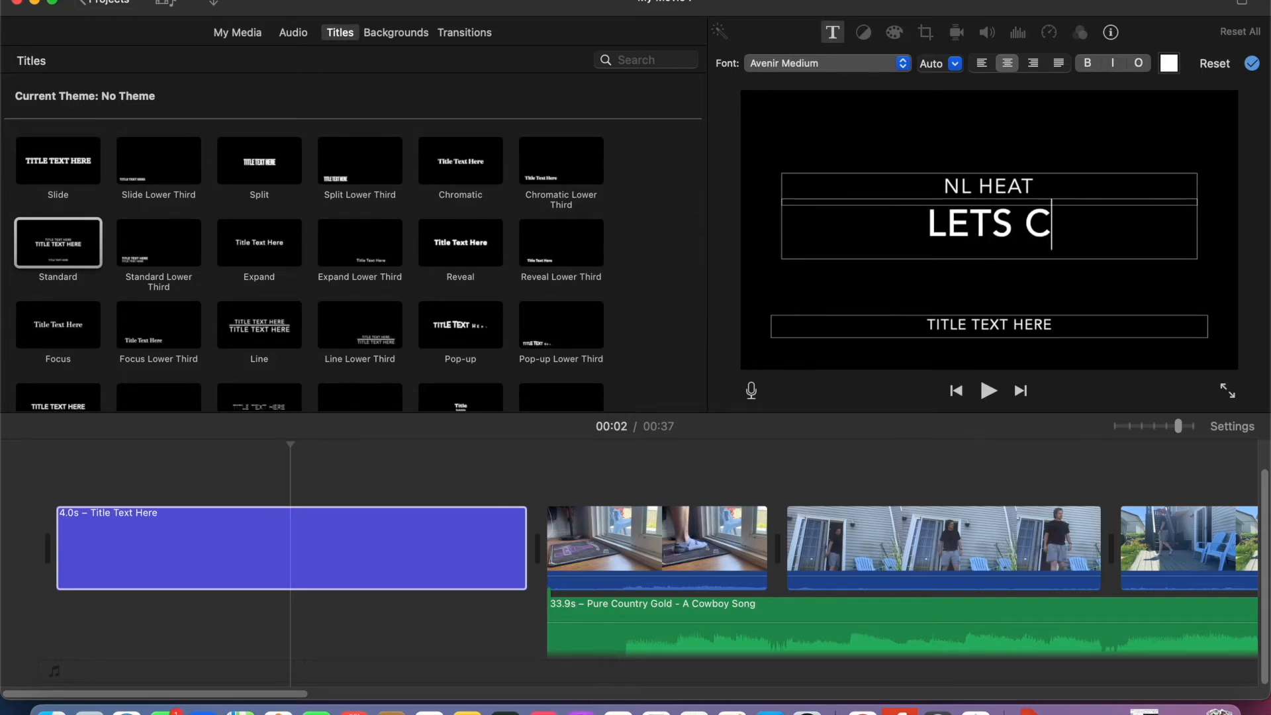
text(OOL DOWN)
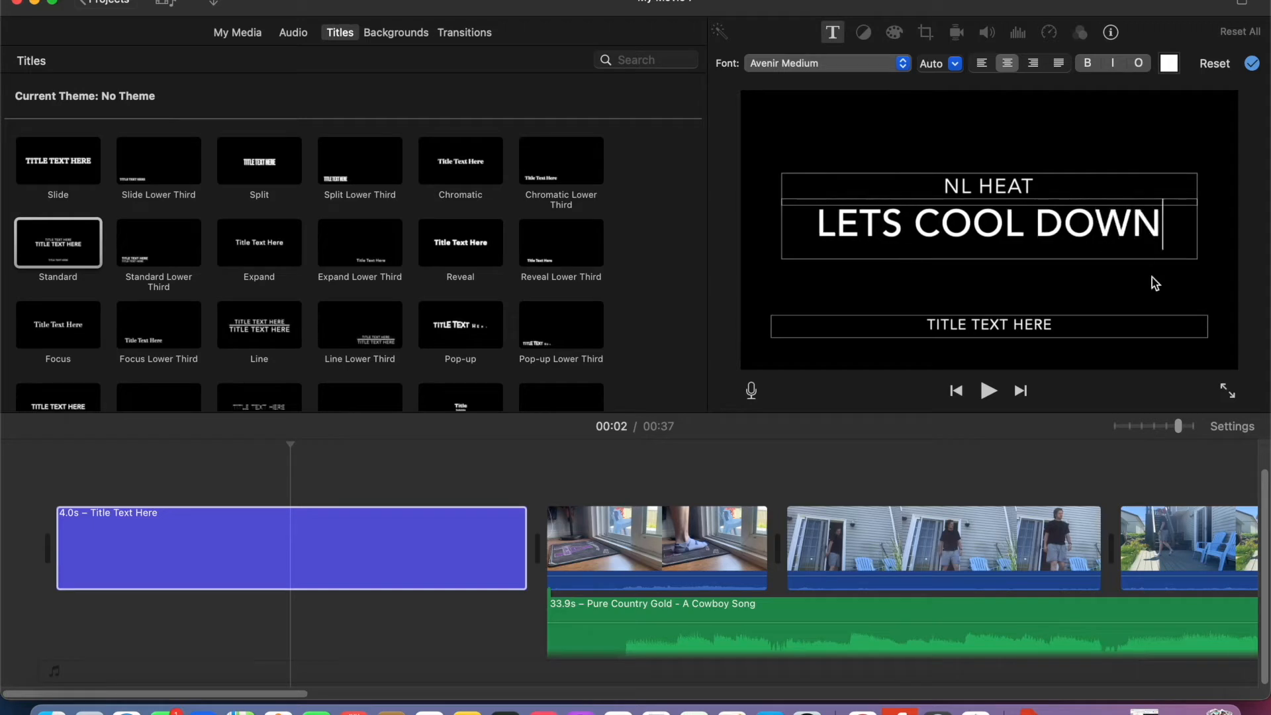
- Replace the title's lowest line with "MULTIMEDIA TURTORIAL - ED 3751" and apply the title text
click(1090, 327)
key(BackSpace)
key(BackSpace)
key(BackSpace)
key(BackSpace)
key(BackSpace)
key(BackSpace)
key(BackSpace)
key(BackSpace)
key(BackSpace)
key(BackSpace)
key(BackSpace)
key(BackSpace)
key(BackSpace)
key(BackSpace)
key(BackSpace)
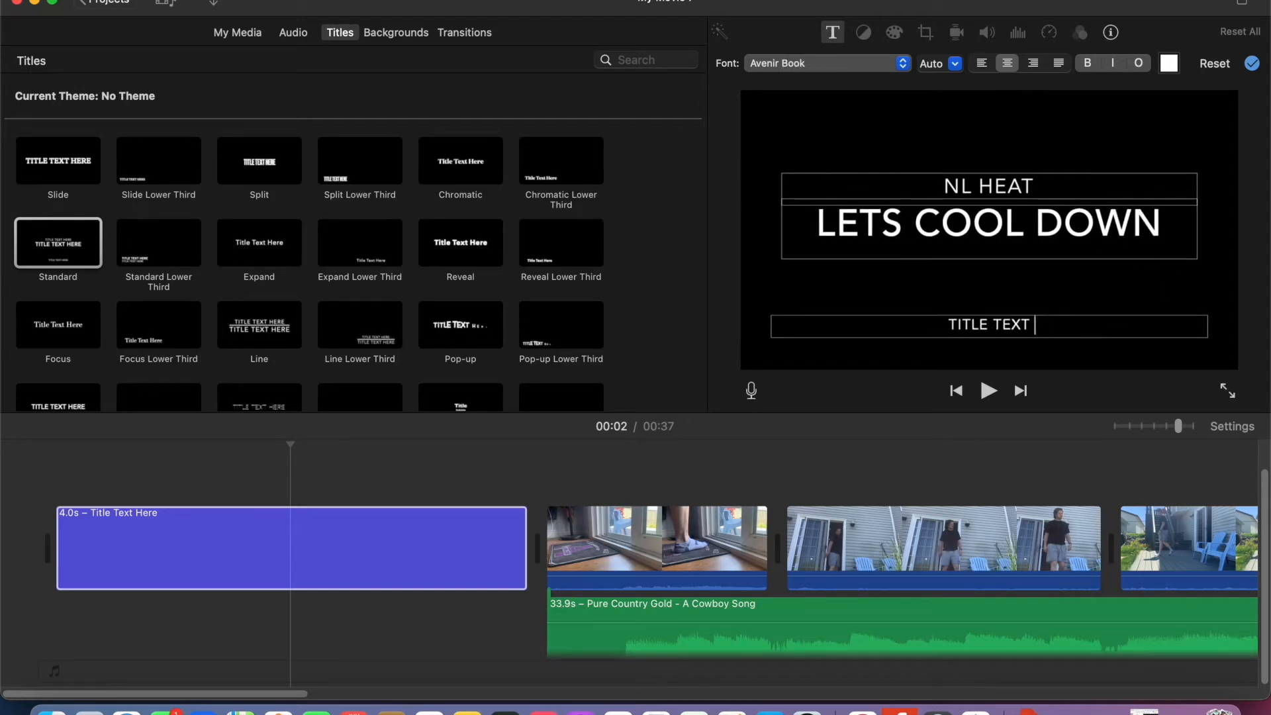
text(MULTIMEDIA TURTORIAL)
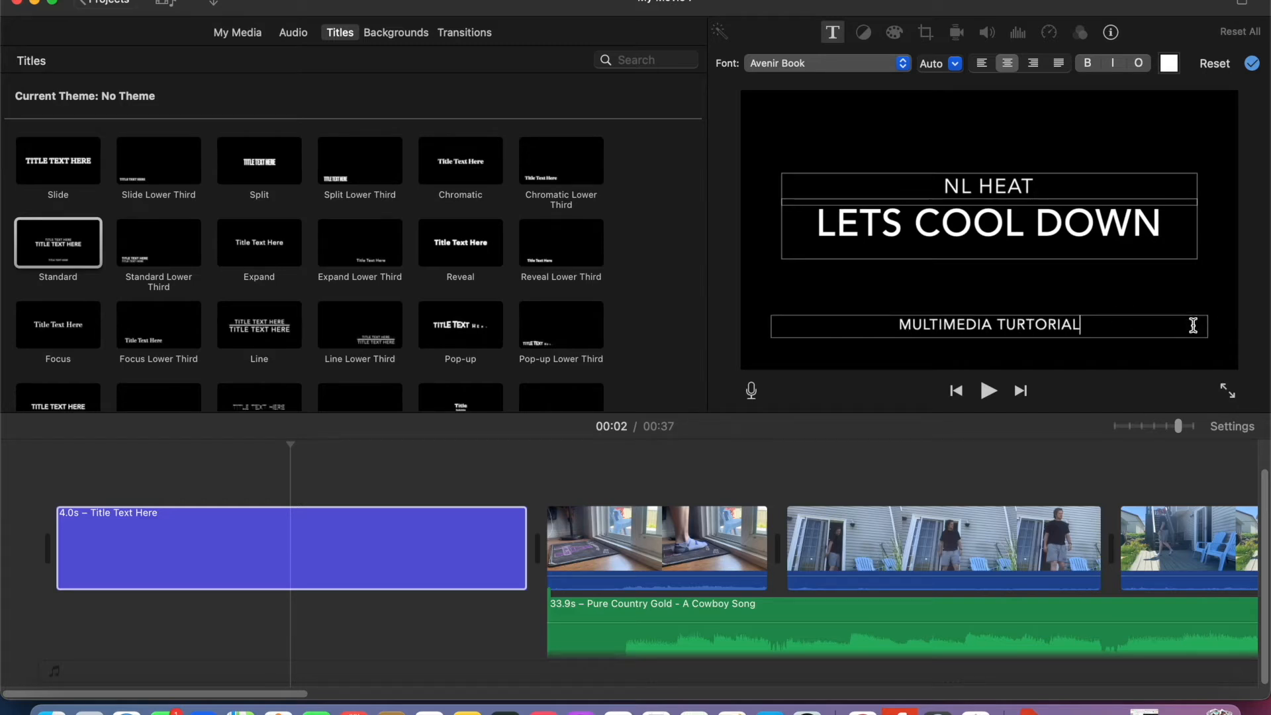
text( - )
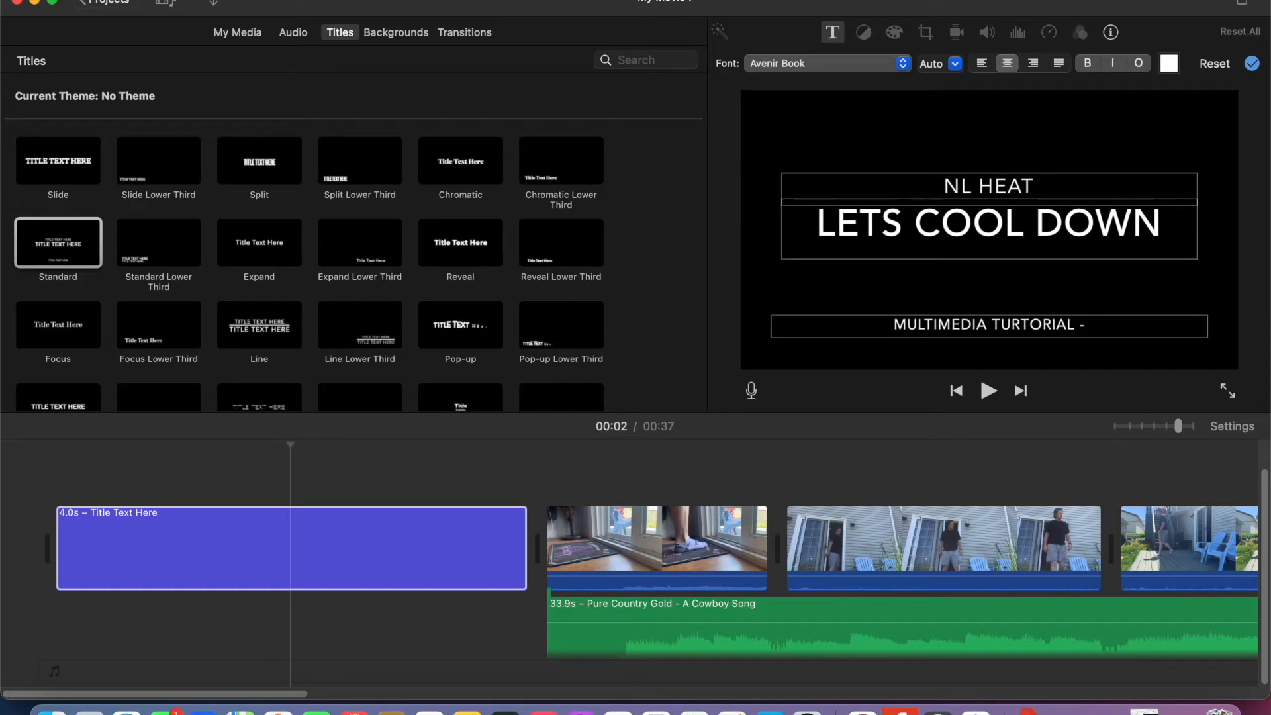
text(ED)
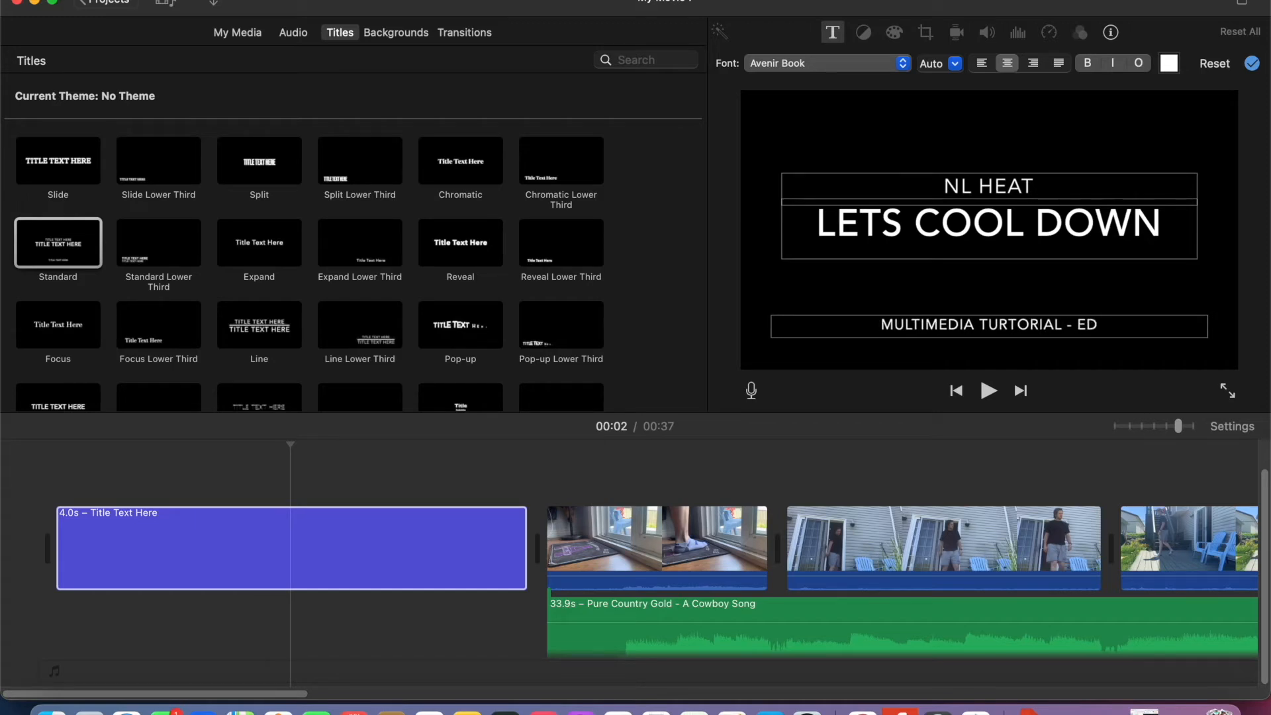
text( 3752)
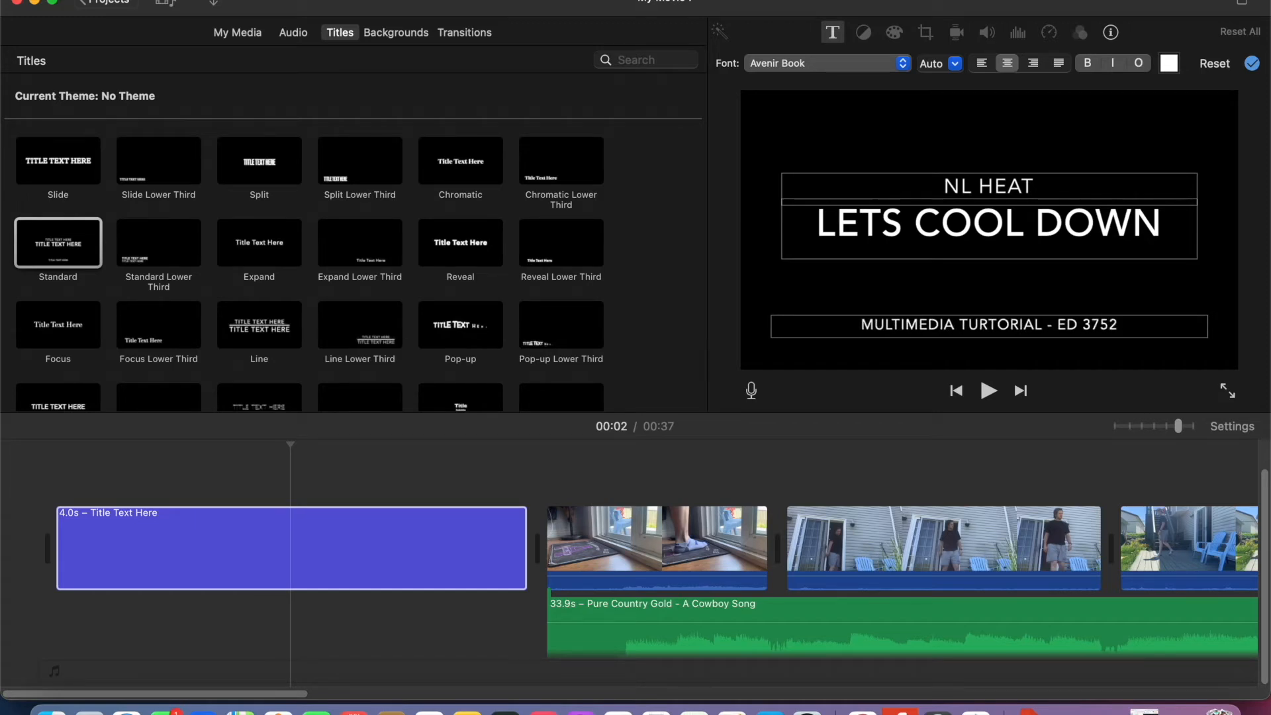
key(BackSpace)
text(1)
scroll(709, 603, right, 5)
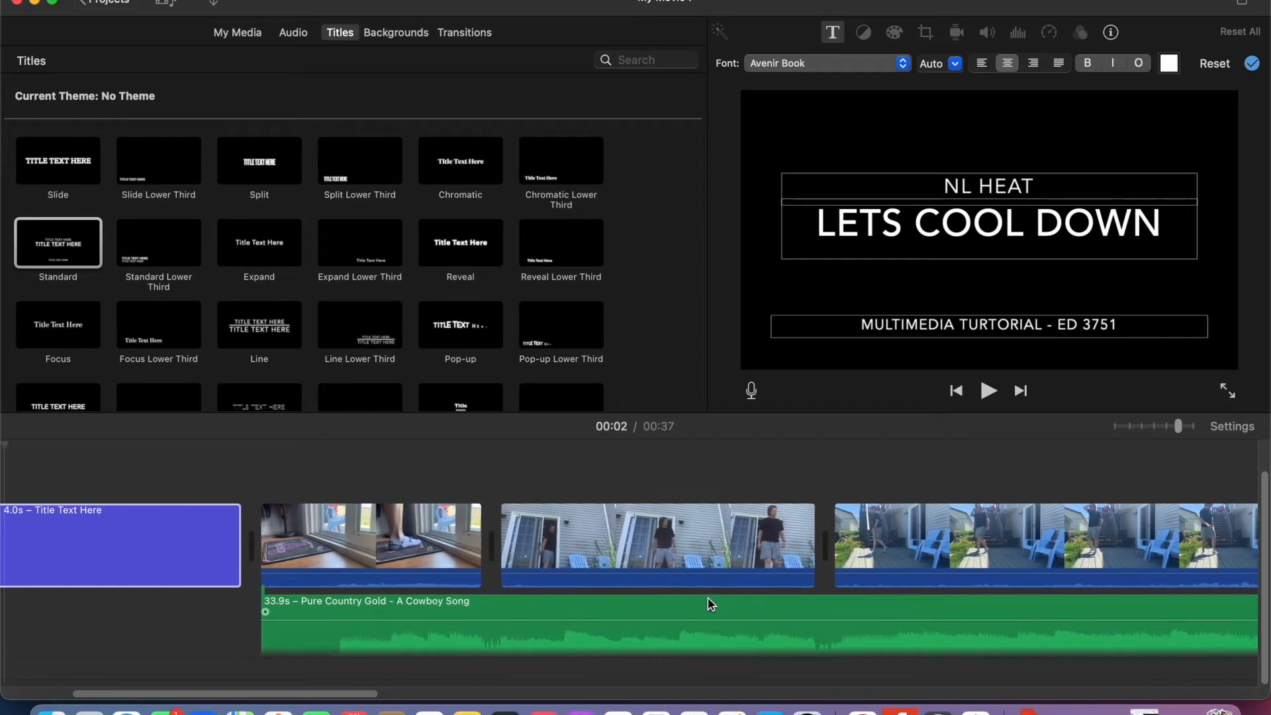
click(1252, 62)
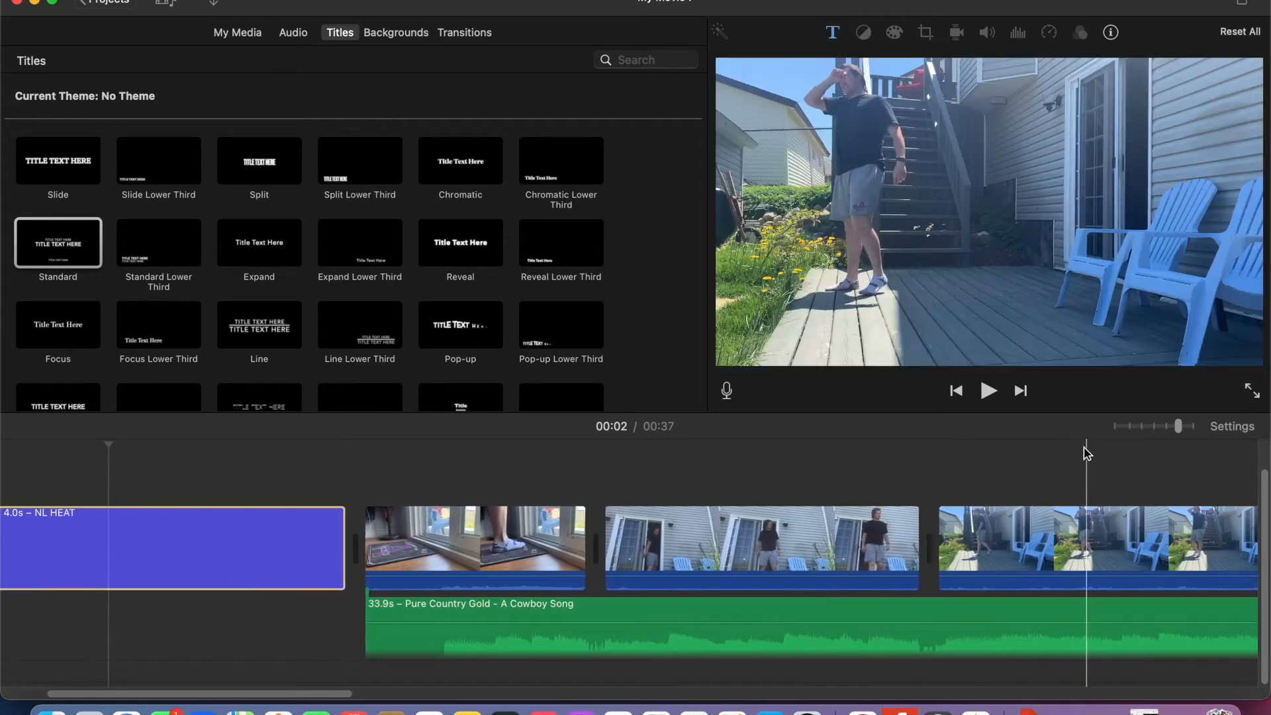
- Preview the opening title by playing the movie from within it into the first clip
click(159, 467)
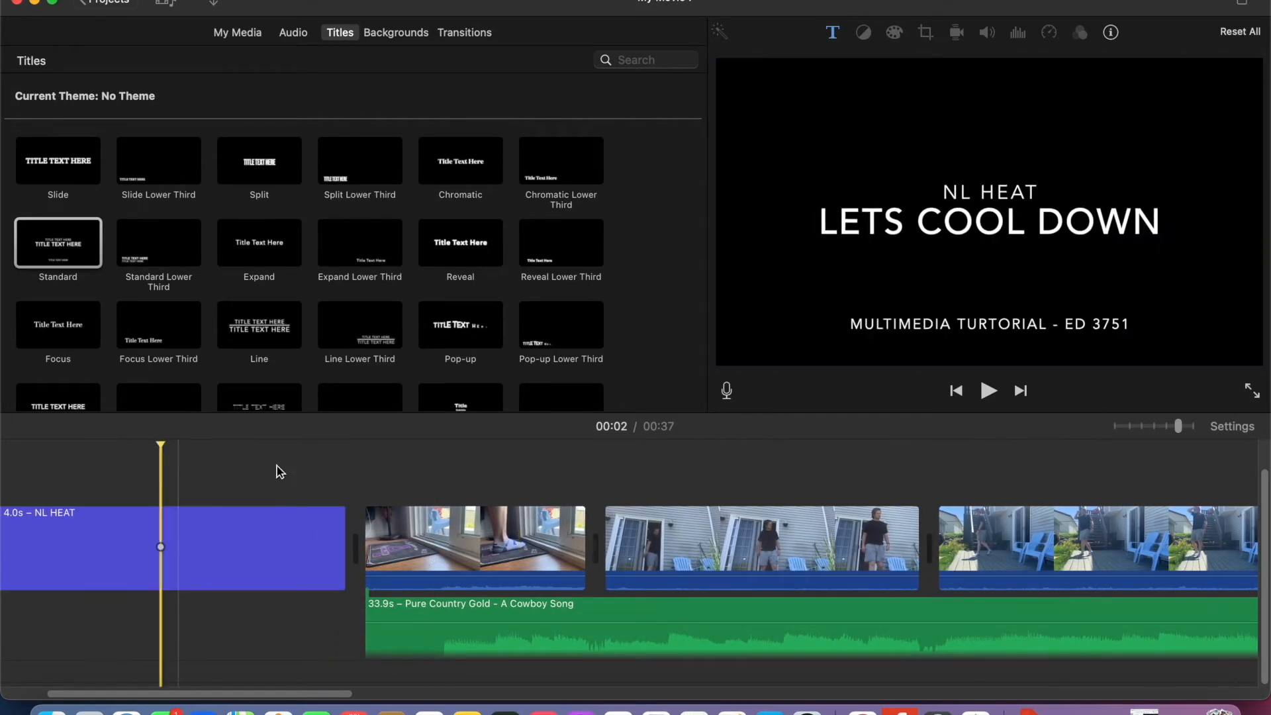
click(988, 391)
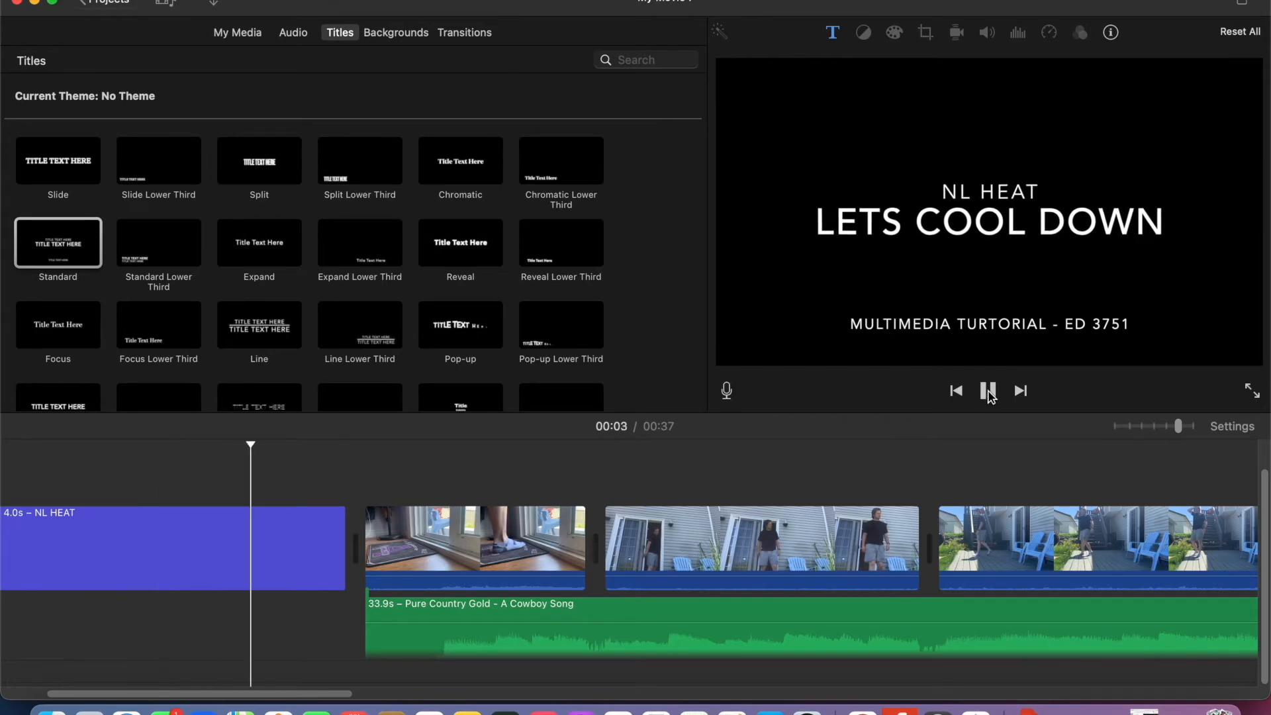
click(988, 391)
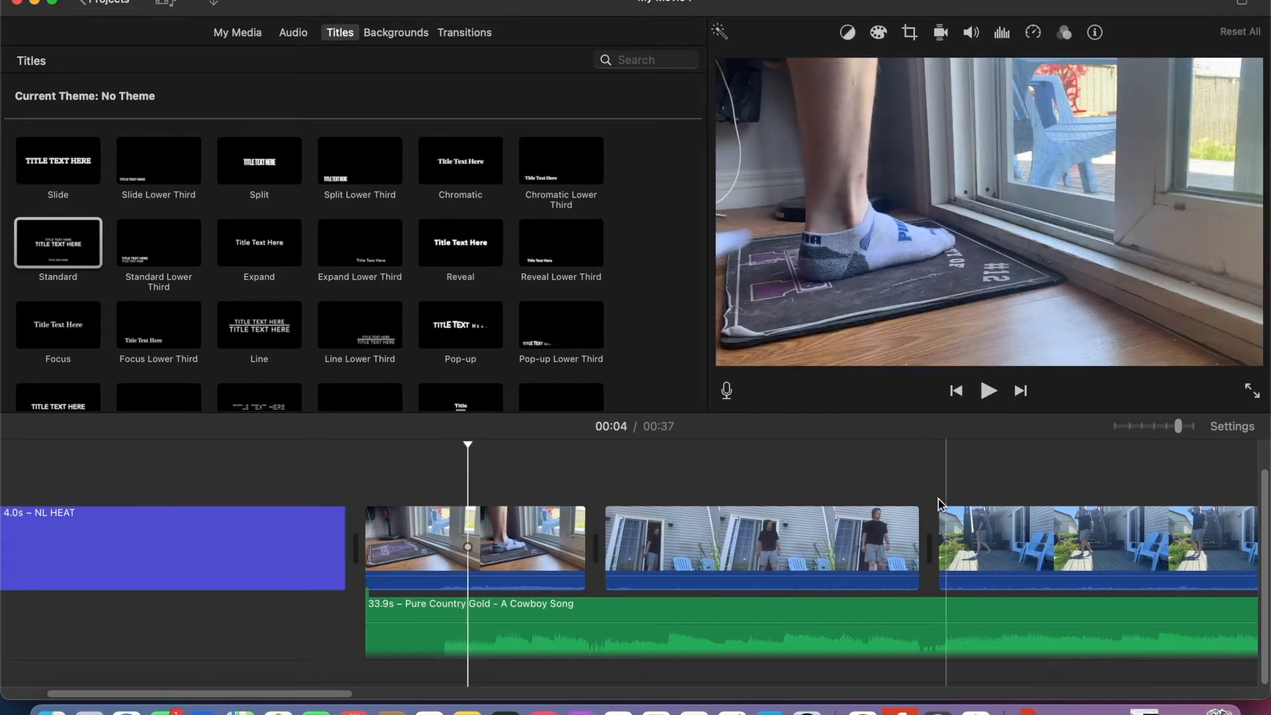
- Add a Scrolling Credits title after the last video clip at the end of the timeline
scroll(950, 504, right, 15)
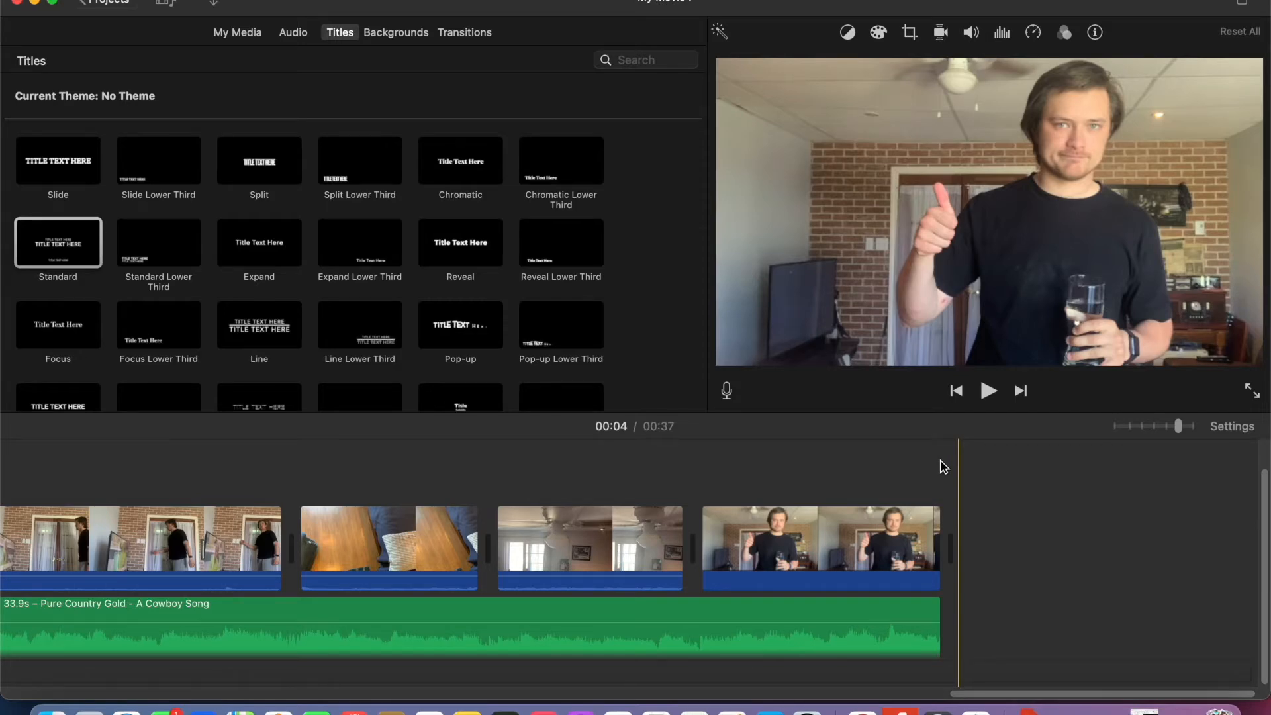
scroll(463, 295, down, 5)
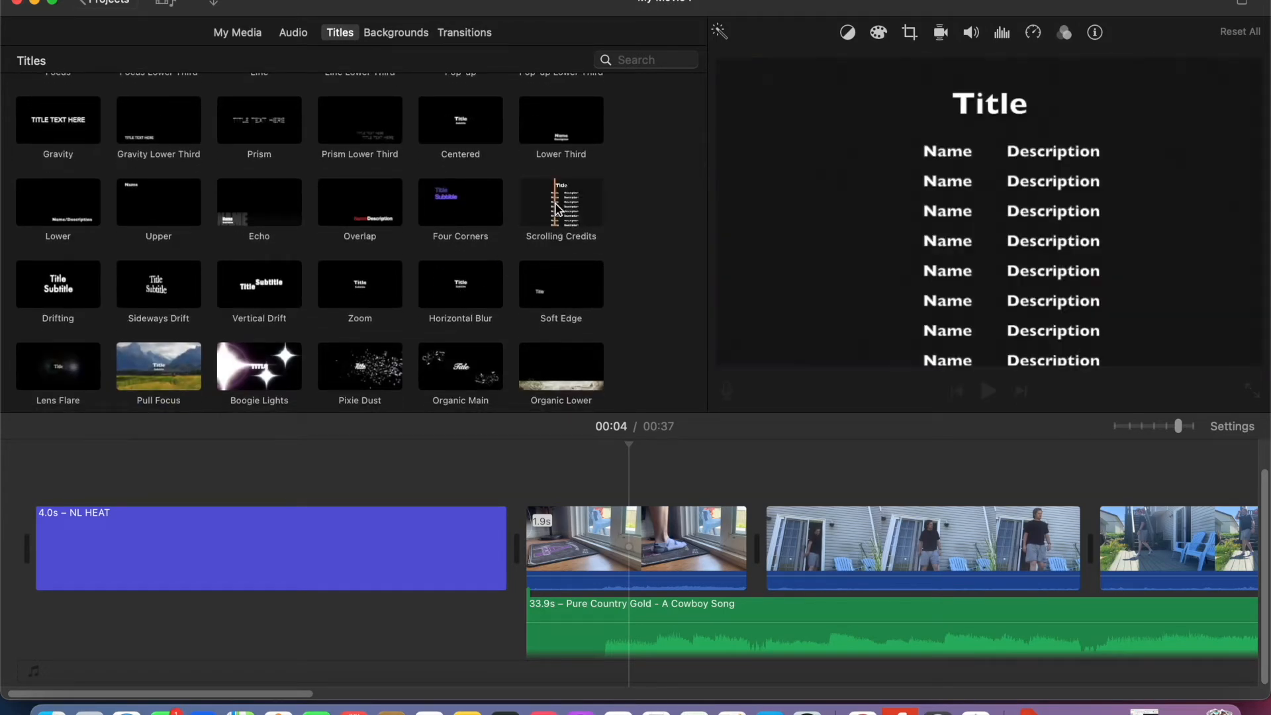
scroll(559, 207, up, 3)
scroll(726, 543, right, 15)
drag(566, 301, 979, 559)
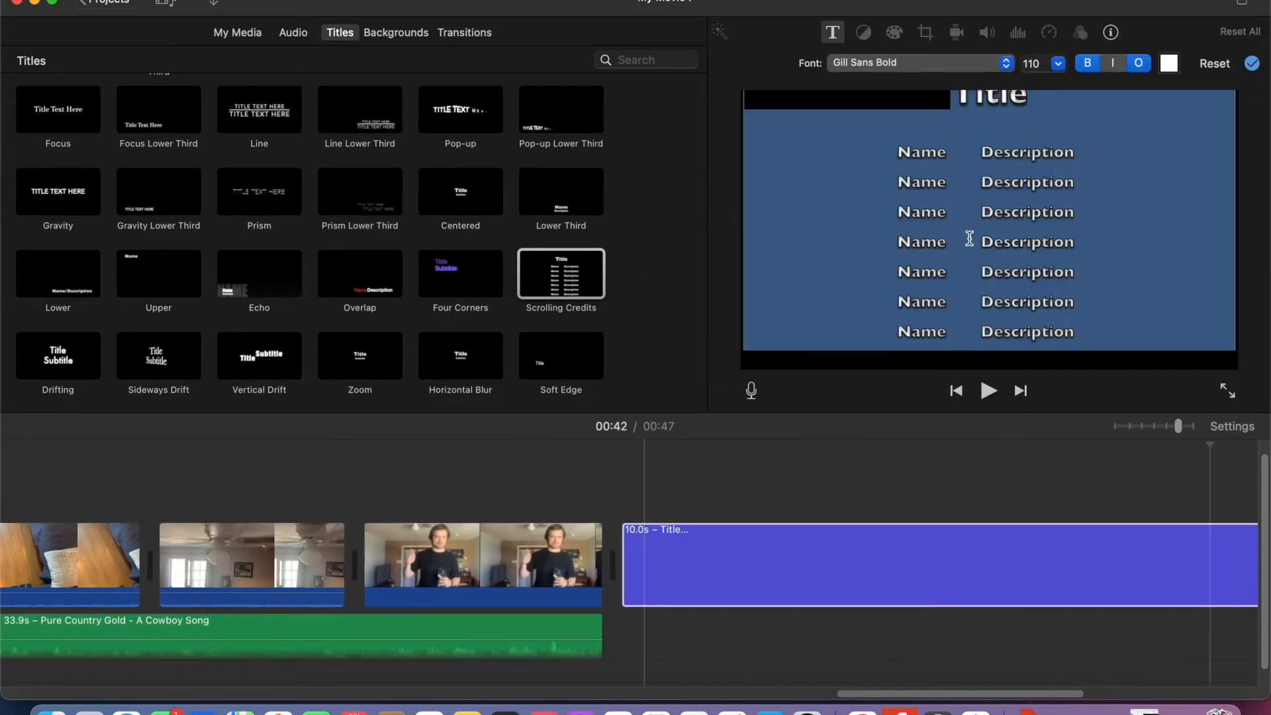
- Delete the lowest four Name/Description rows from the scrolling credits, keeping the three rows under the heading
click(1079, 330)
drag(1081, 329, 898, 244)
key(BackSpace)
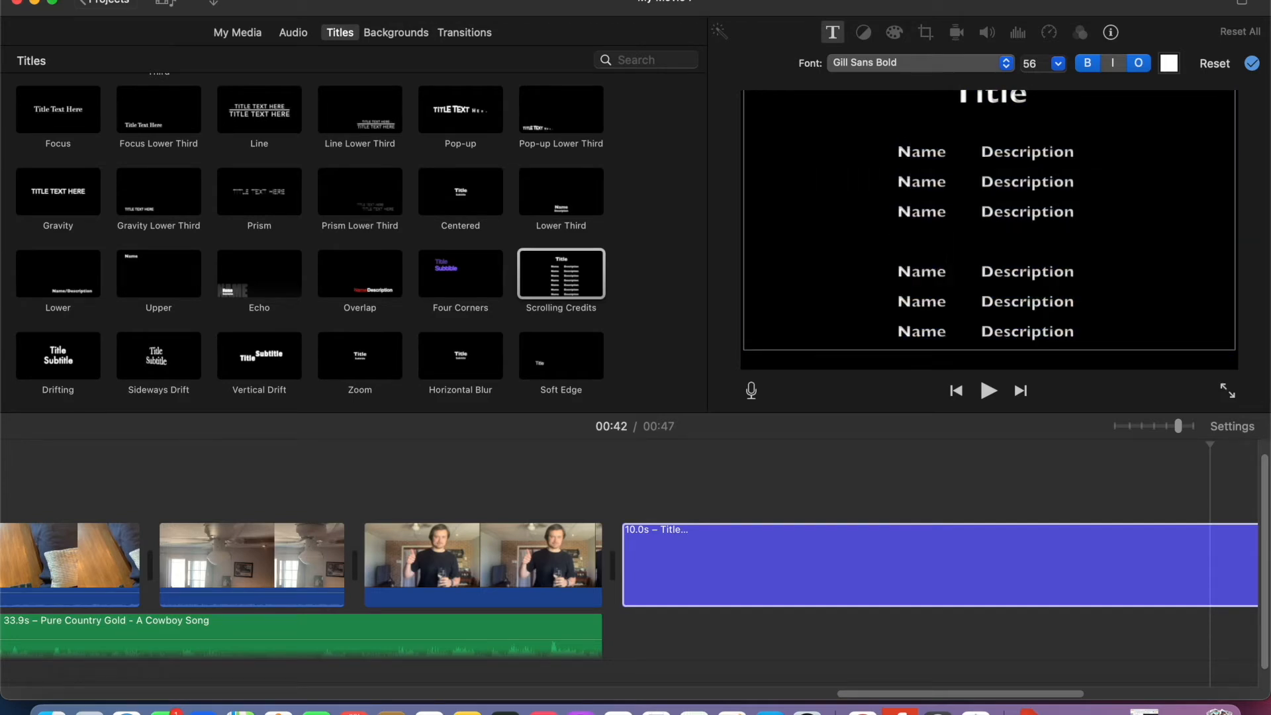
drag(1135, 315, 908, 274)
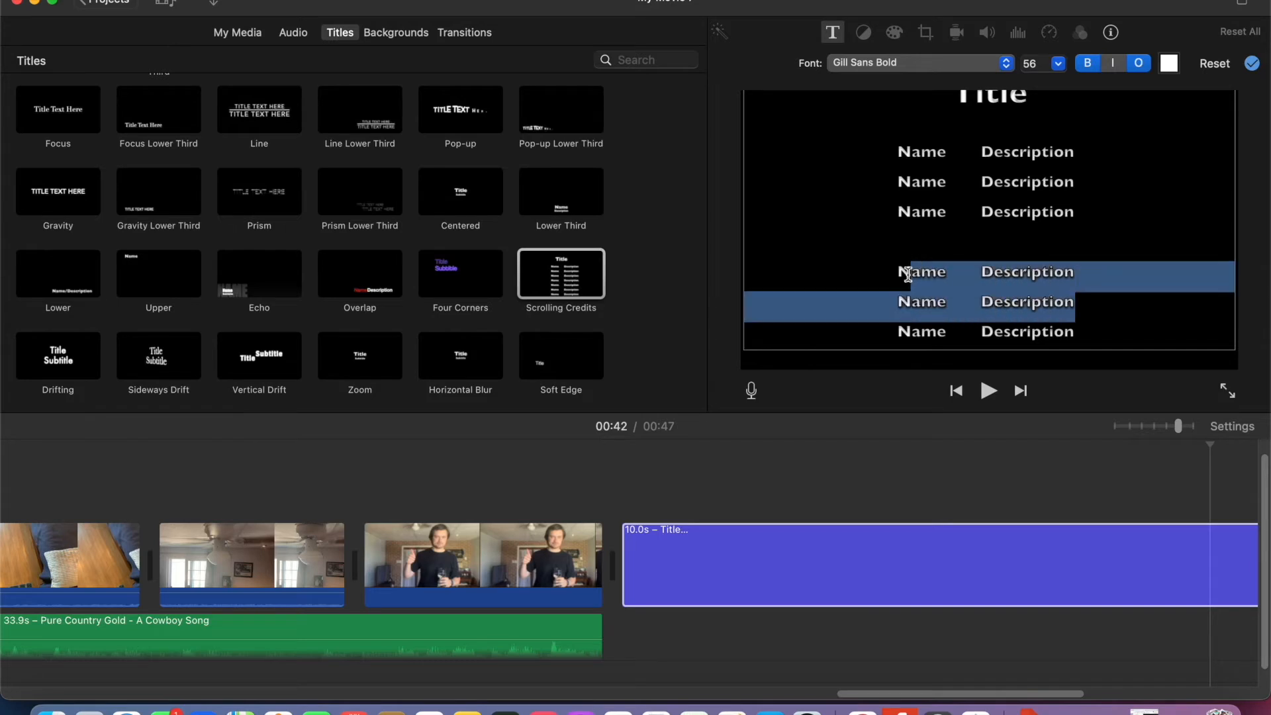
key(BackSpace)
drag(1073, 304, 934, 277)
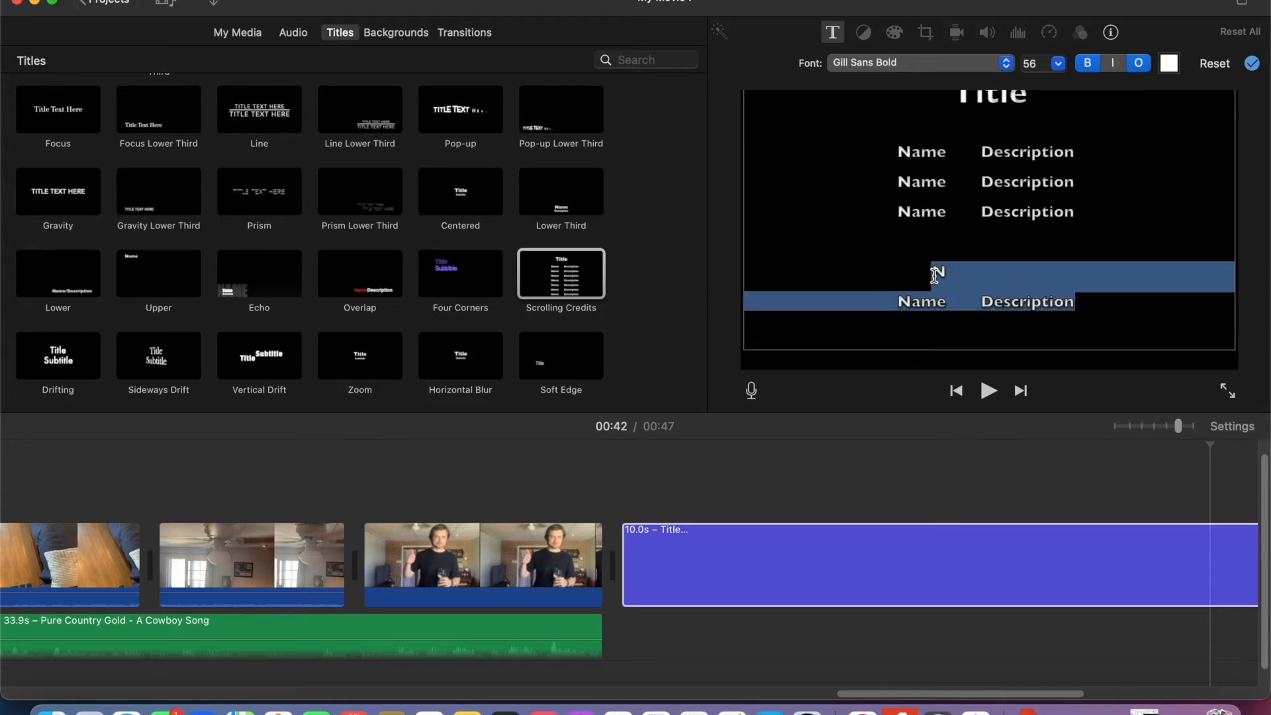
key(BackSpace)
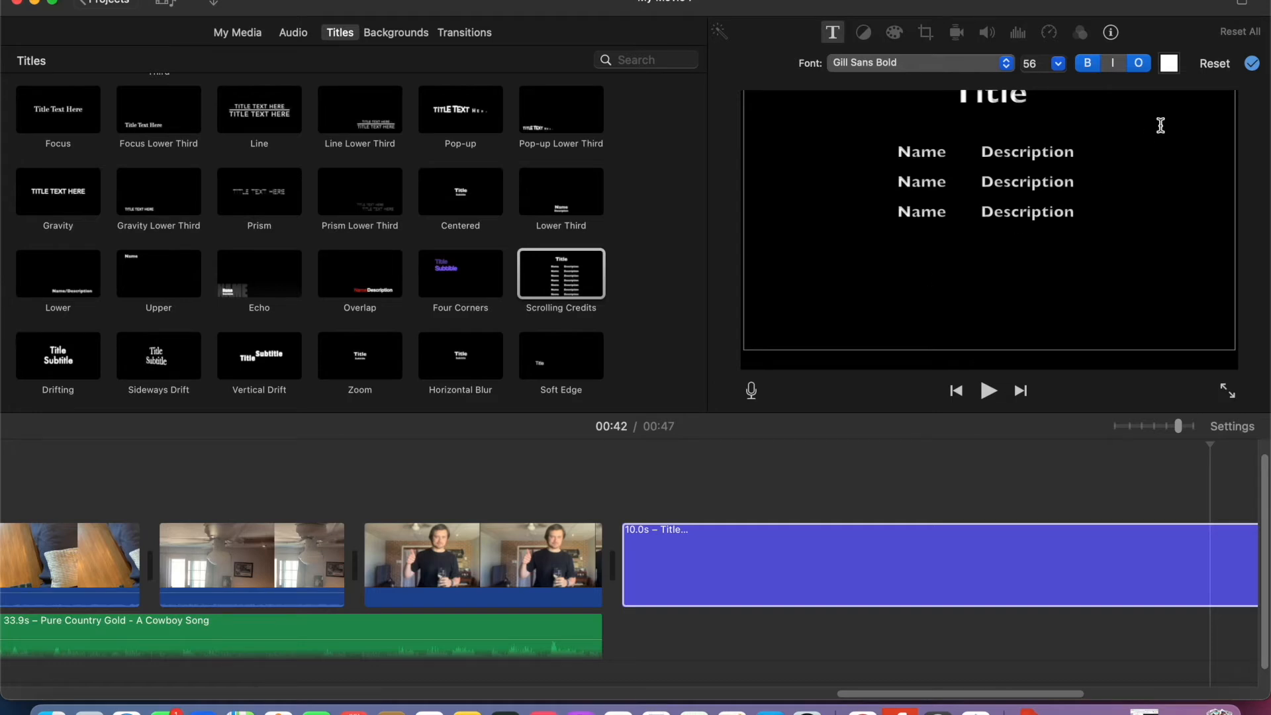
- Replace the placeholder heading of the scrolling credits with "Multimedia Tutorial"
click(1013, 108)
key(BackSpace)
key(BackSpace)
key(BackSpace)
key(BackSpace)
key(BackSpace)
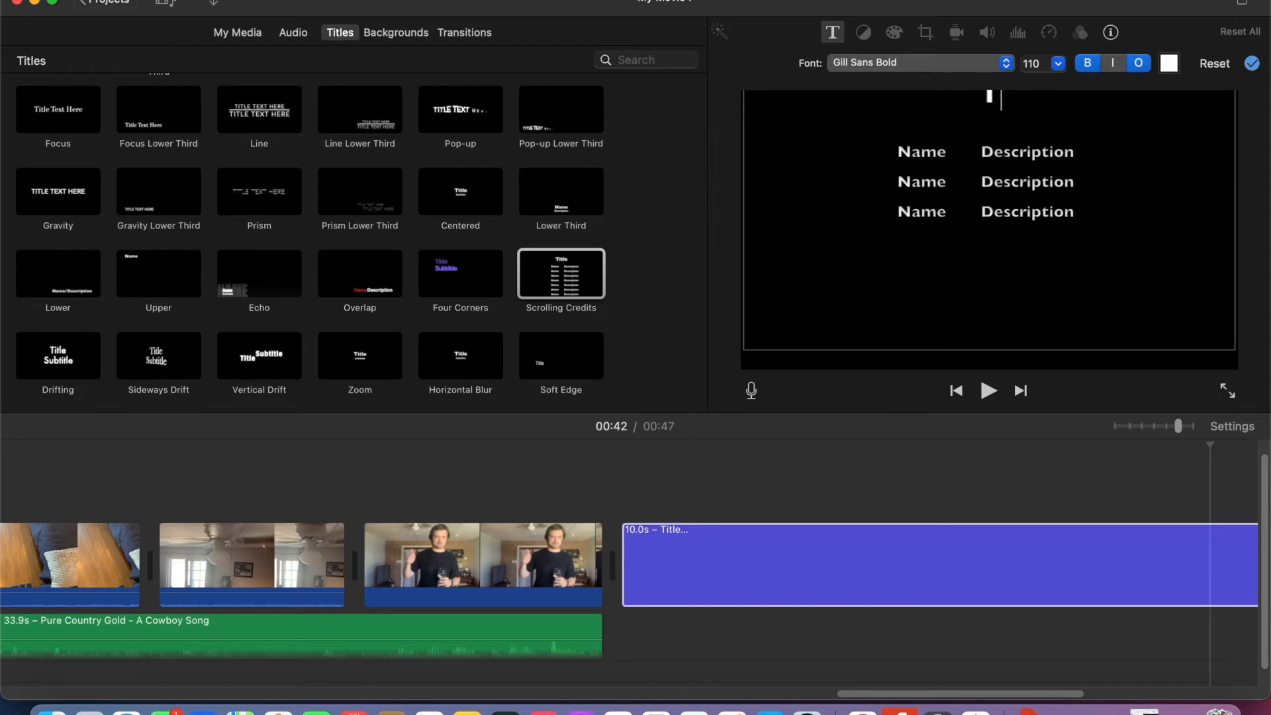
text(Multi)
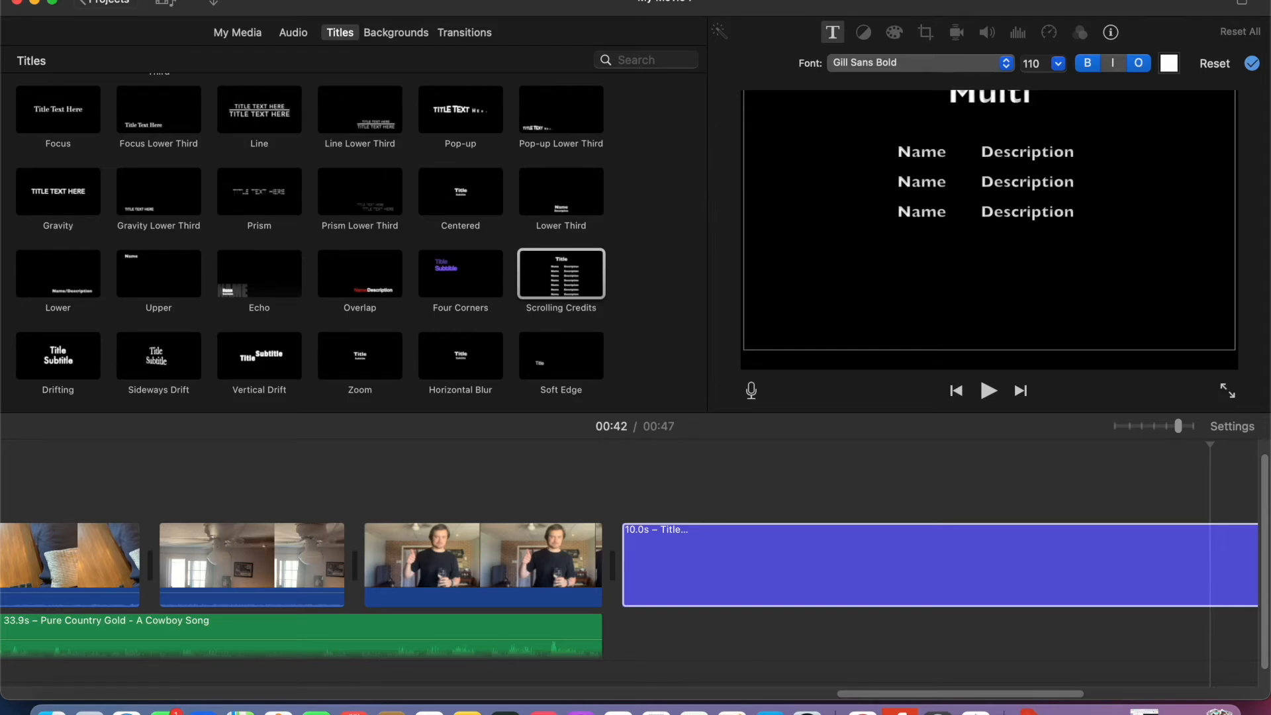
text(media)
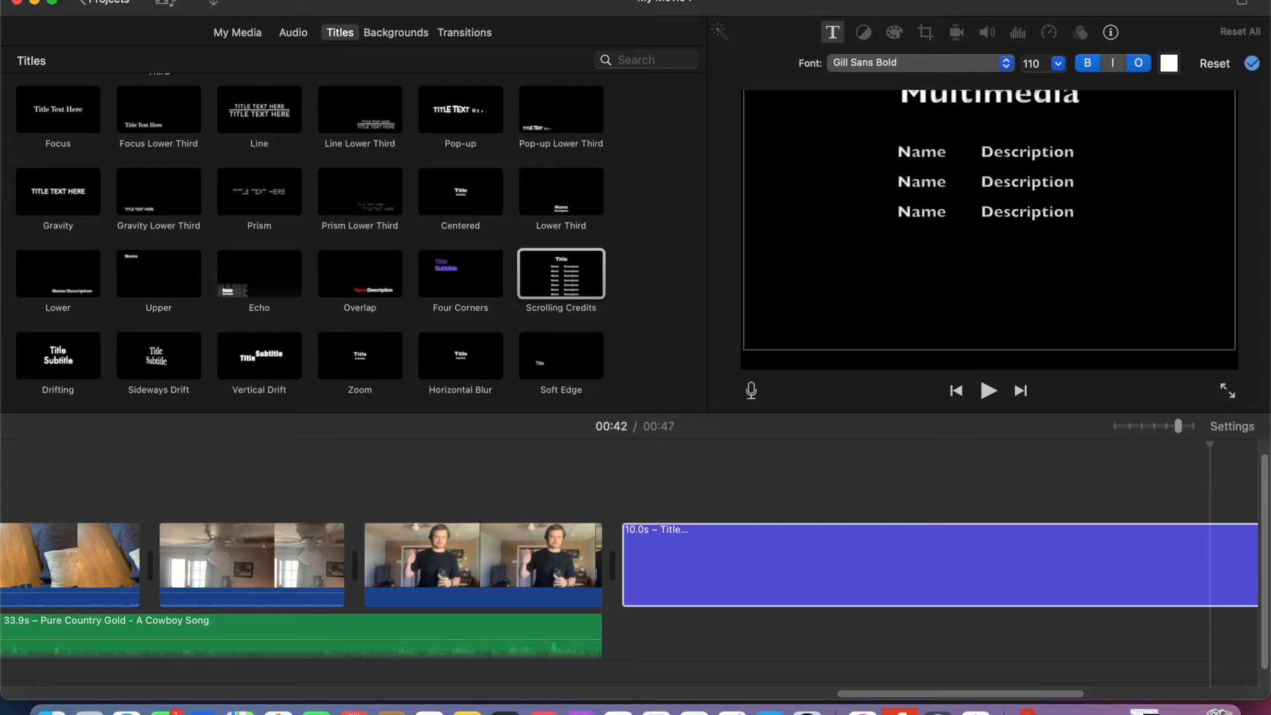
text( Tu)
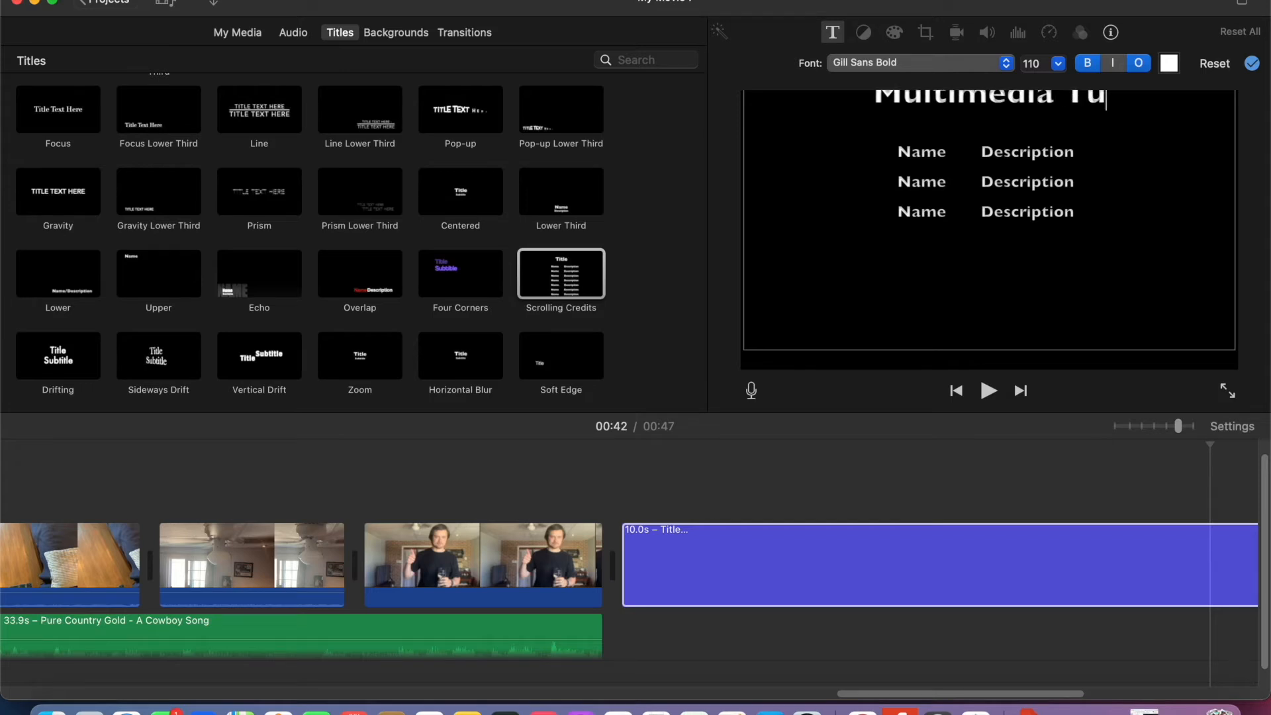
text(torial)
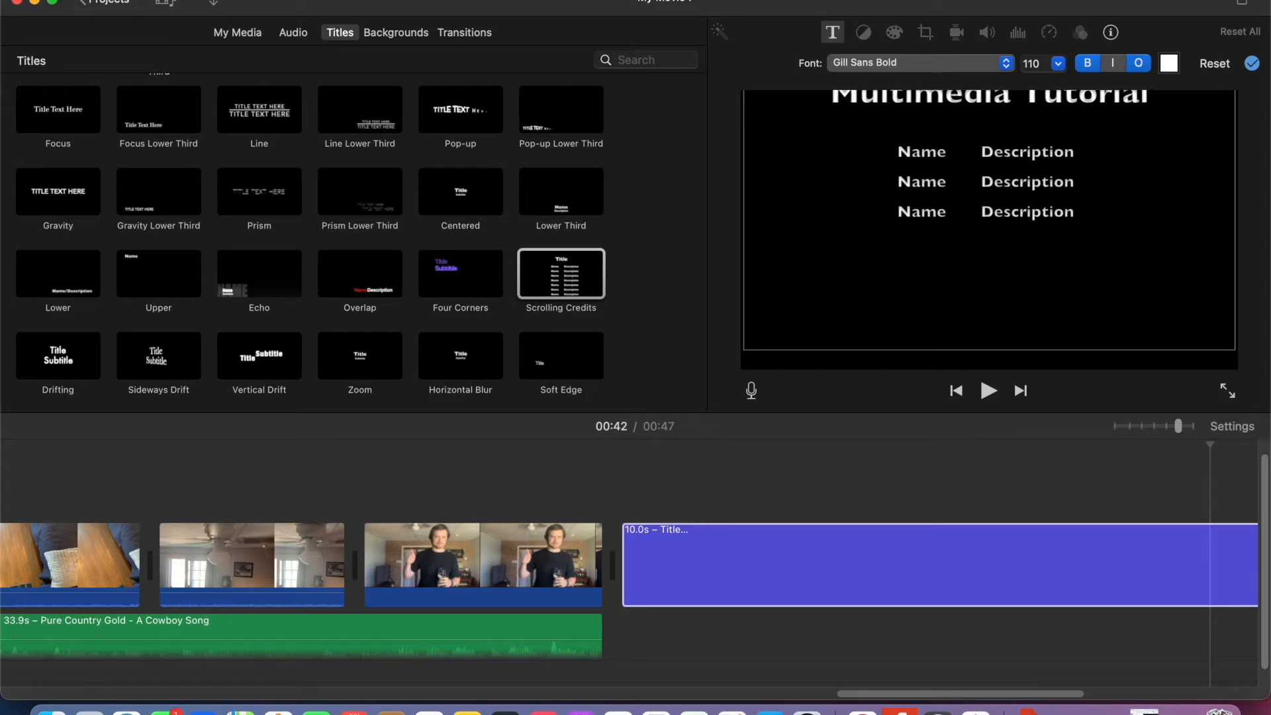
- Replace the first Name placeholder in the credits with "Director"
click(946, 145)
key(BackSpace)
key(BackSpace)
key(BackSpace)
key(BackSpace)
text(Director)
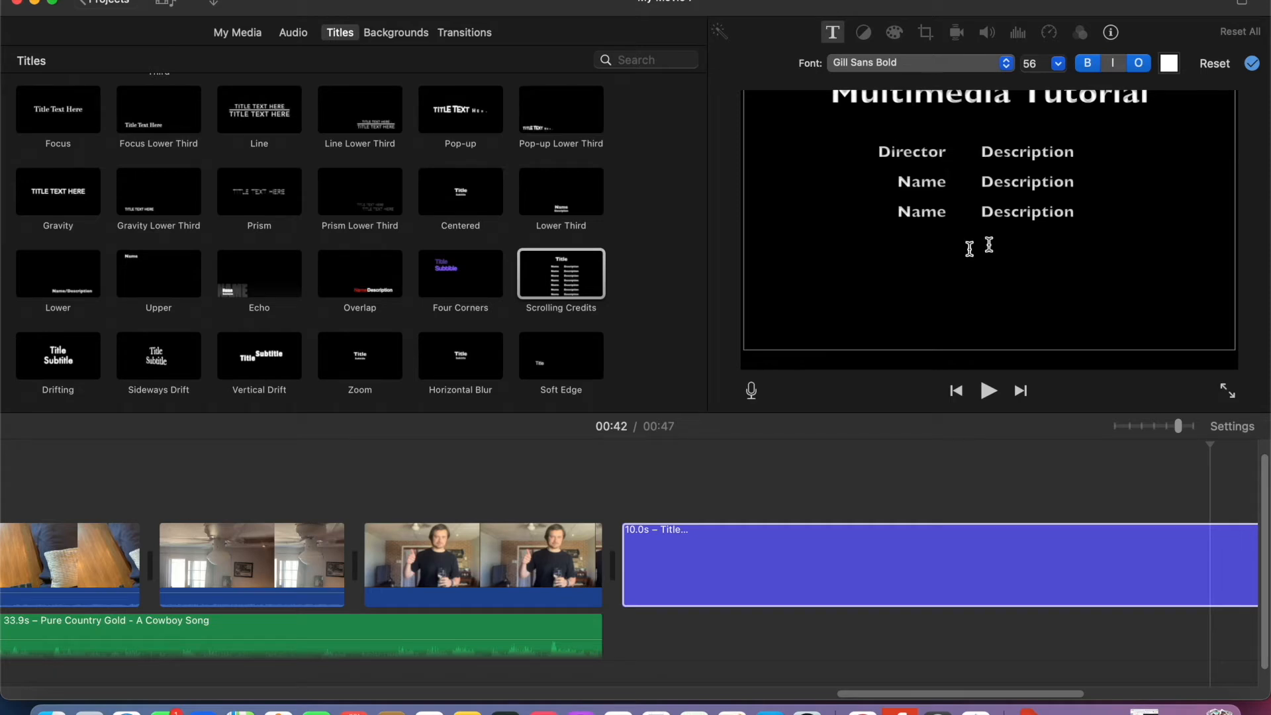
- Replace the description beside Director with the director's full name
click(1077, 154)
key(BackSpace)
key(BackSpace)
key(BackSpace)
key(BackSpace)
key(BackSpace)
key(BackSpace)
key(BackSpace)
key(BackSpace)
key(BackSpace)
key(BackSpace)
key(BackSpace)
text(Blake Fudge)
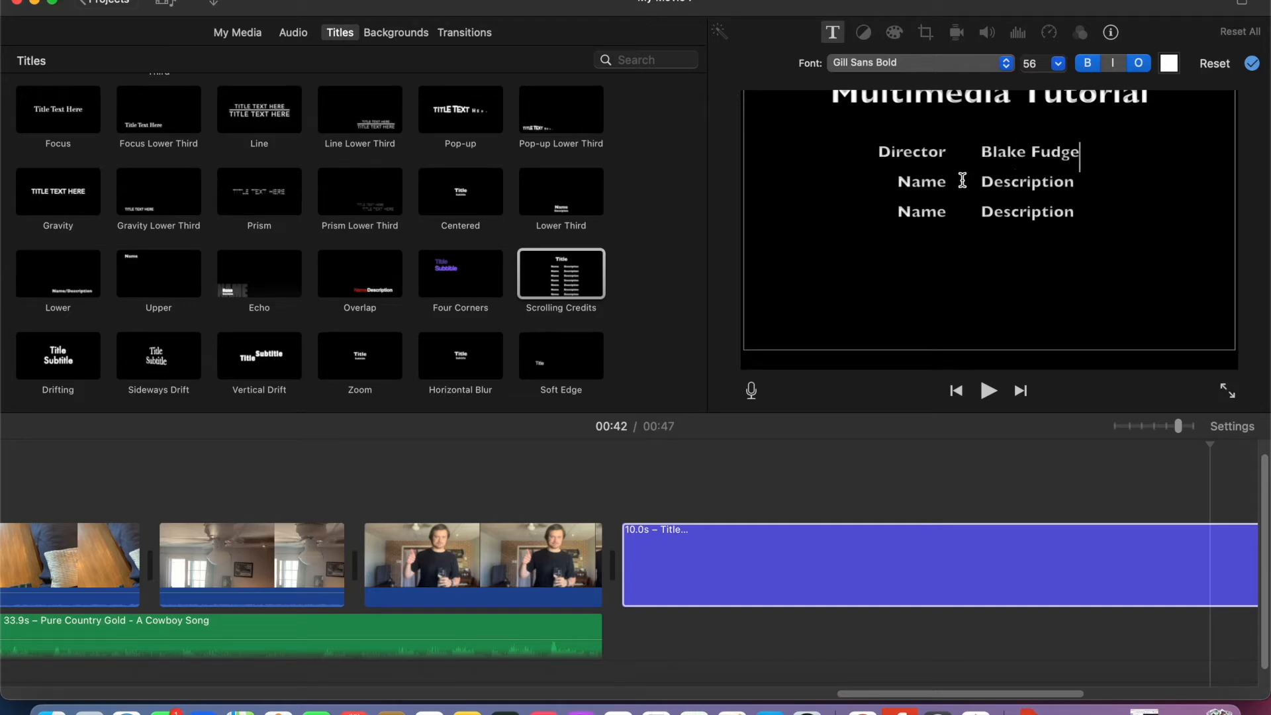
- Insert a blank line below the Director row and replace the next Name placeholder with "Staring"
click(899, 182)
key(Return)
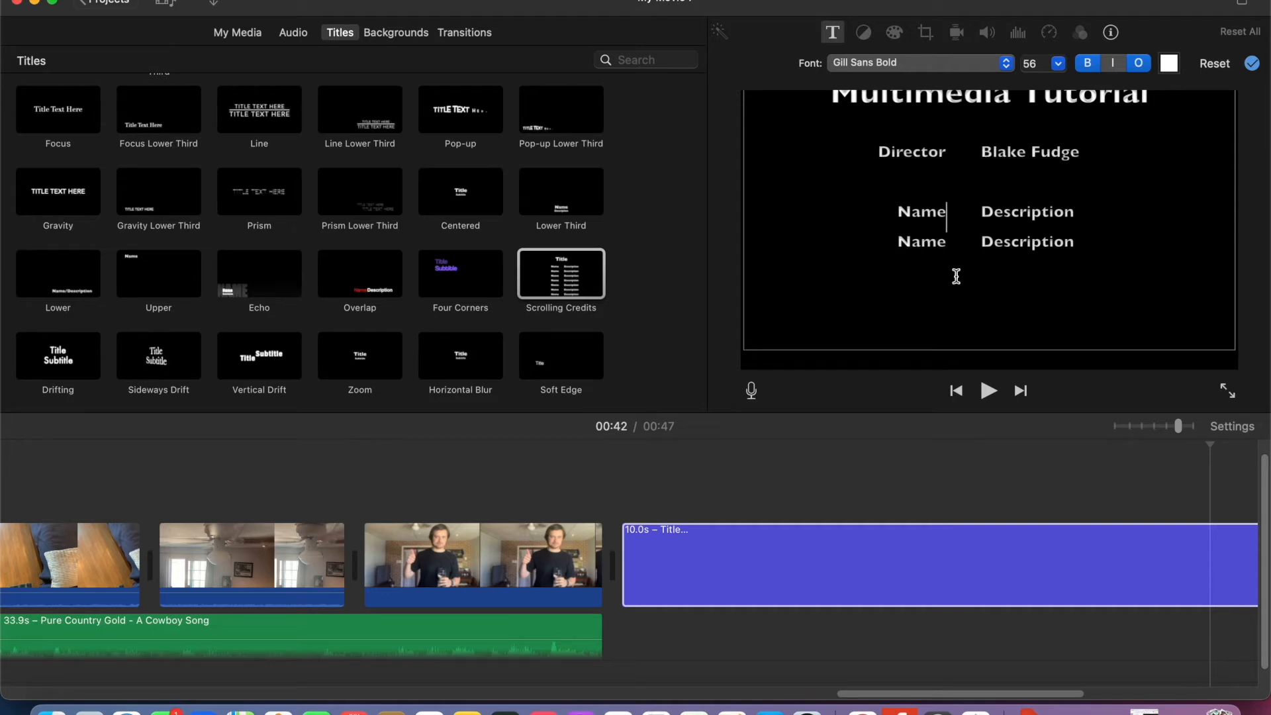
key(BackSpace)
key(BackSpace)
key(BackSpace)
key(BackSpace)
text(Staring)
- Replace the description beside Staring with the actor's full name
click(1082, 217)
key(BackSpace)
key(BackSpace)
key(BackSpace)
key(BackSpace)
key(BackSpace)
key(BackSpace)
key(BackSpace)
key(BackSpace)
key(BackSpace)
key(BackSpace)
key(BackSpace)
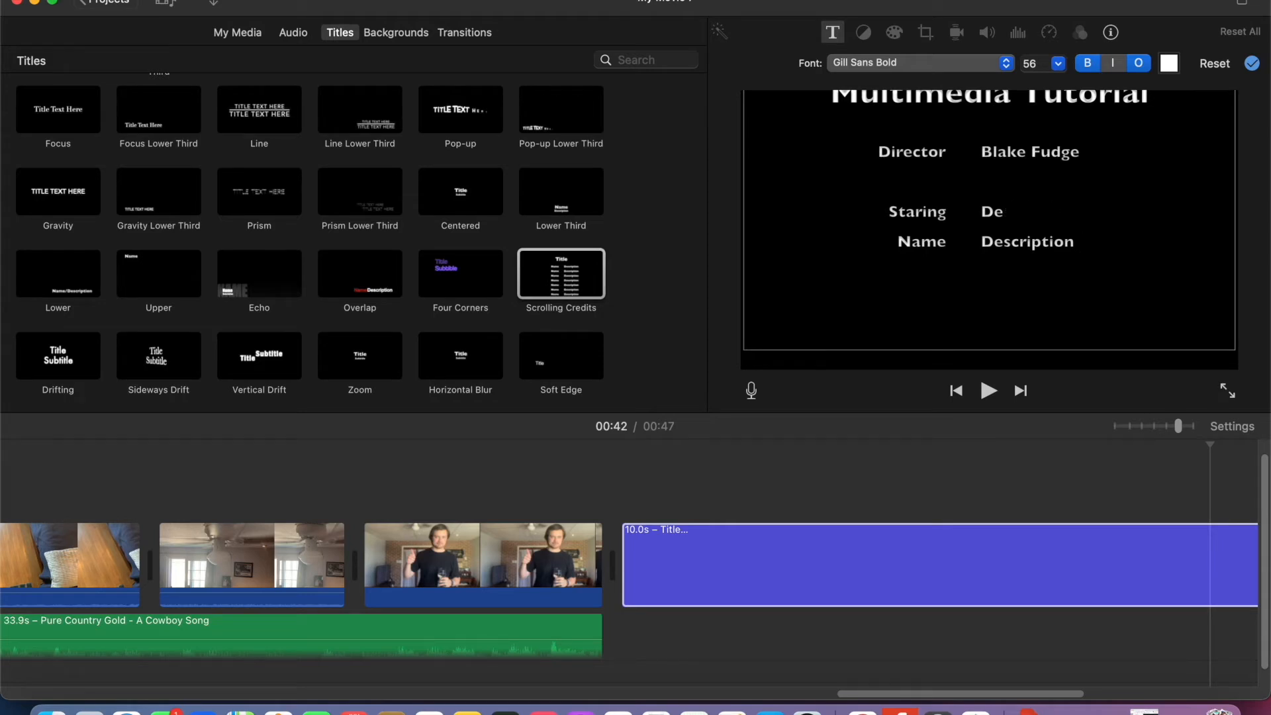
text(Blake Fudge)
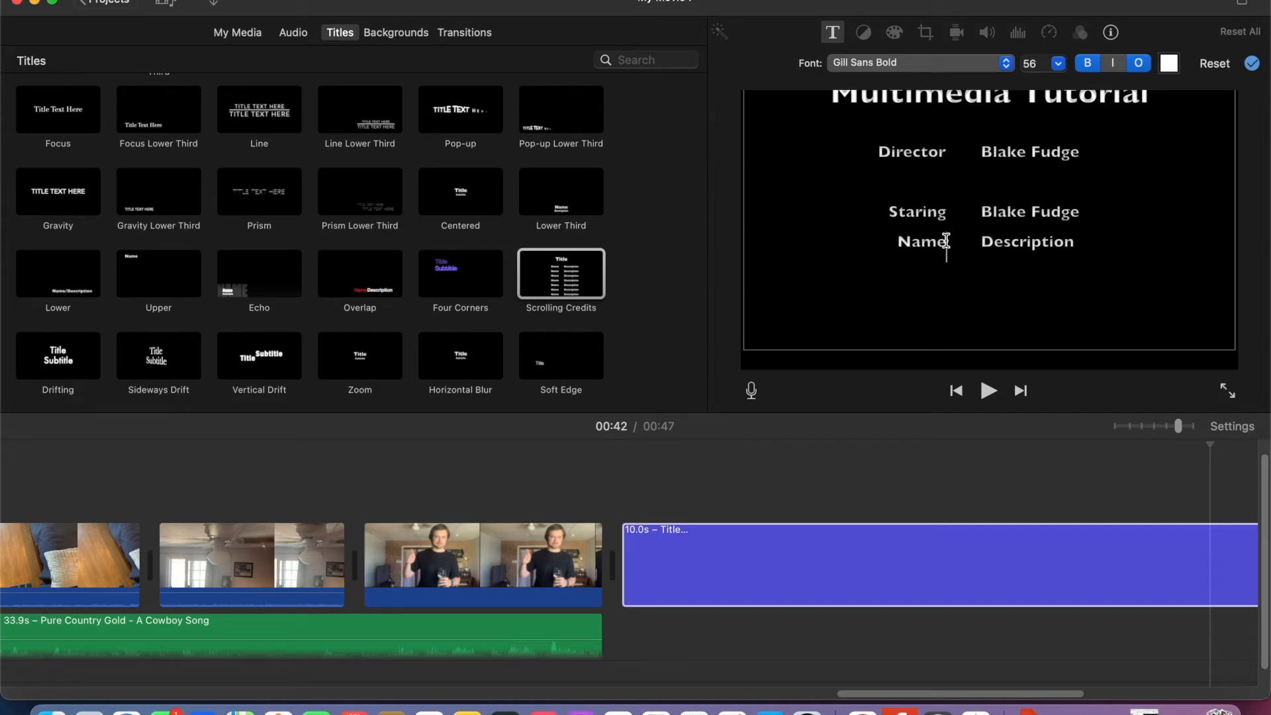
- Replace the last Name placeholder with "Song" and add a colon after the Song, Staring and Director labels
key(BackSpace)
key(BackSpace)
key(BackSpace)
key(BackSpace)
text(Song::)
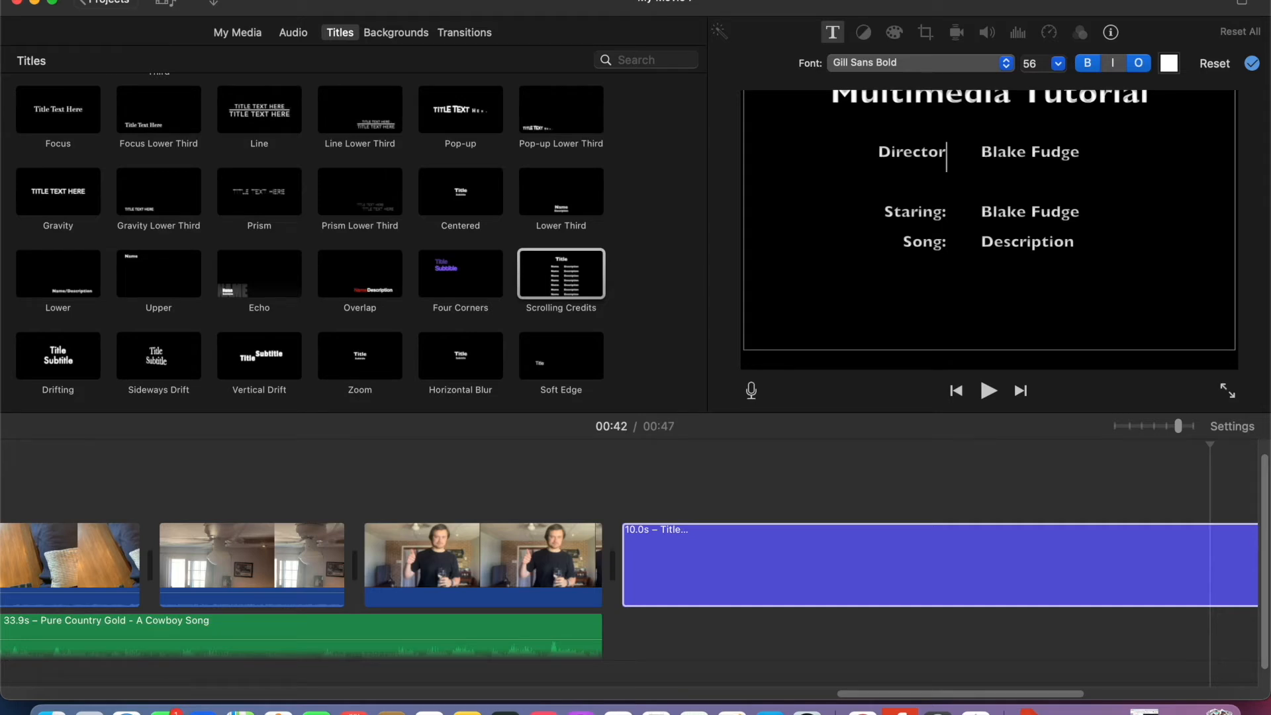
text(:)
- Replace the description beside Song with "A Cowboy Song"
click(1074, 249)
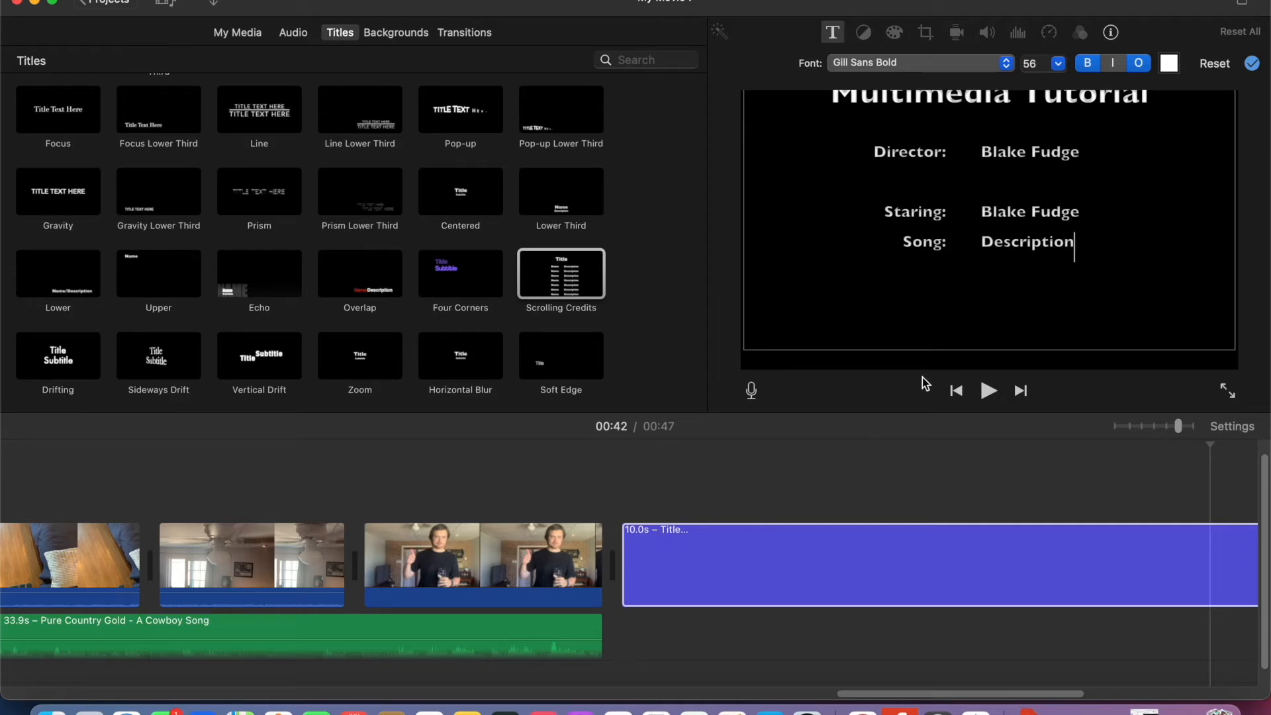
key(BackSpace)
key(BackSpace)
key(BackSpace)
key(BackSpace)
key(BackSpace)
key(BackSpace)
key(BackSpace)
key(BackSpace)
key(BackSpace)
key(BackSpace)
key(BackSpace)
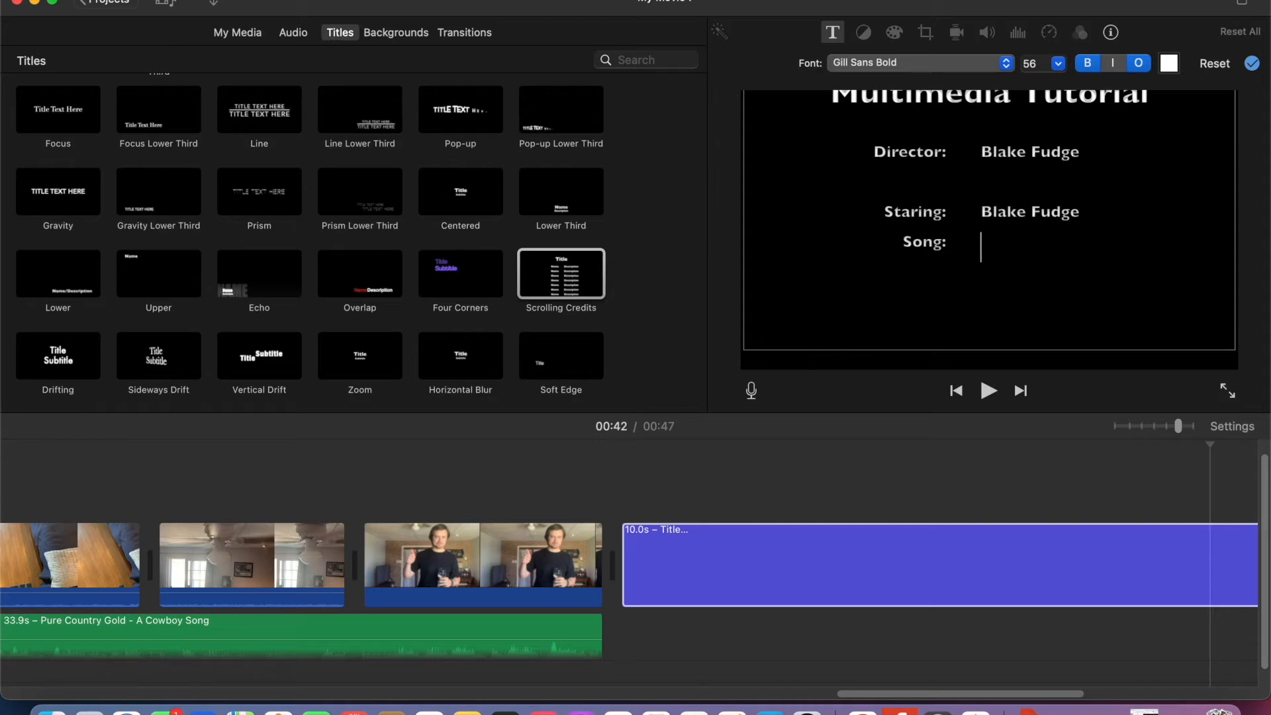
text(A Cowboy Song)
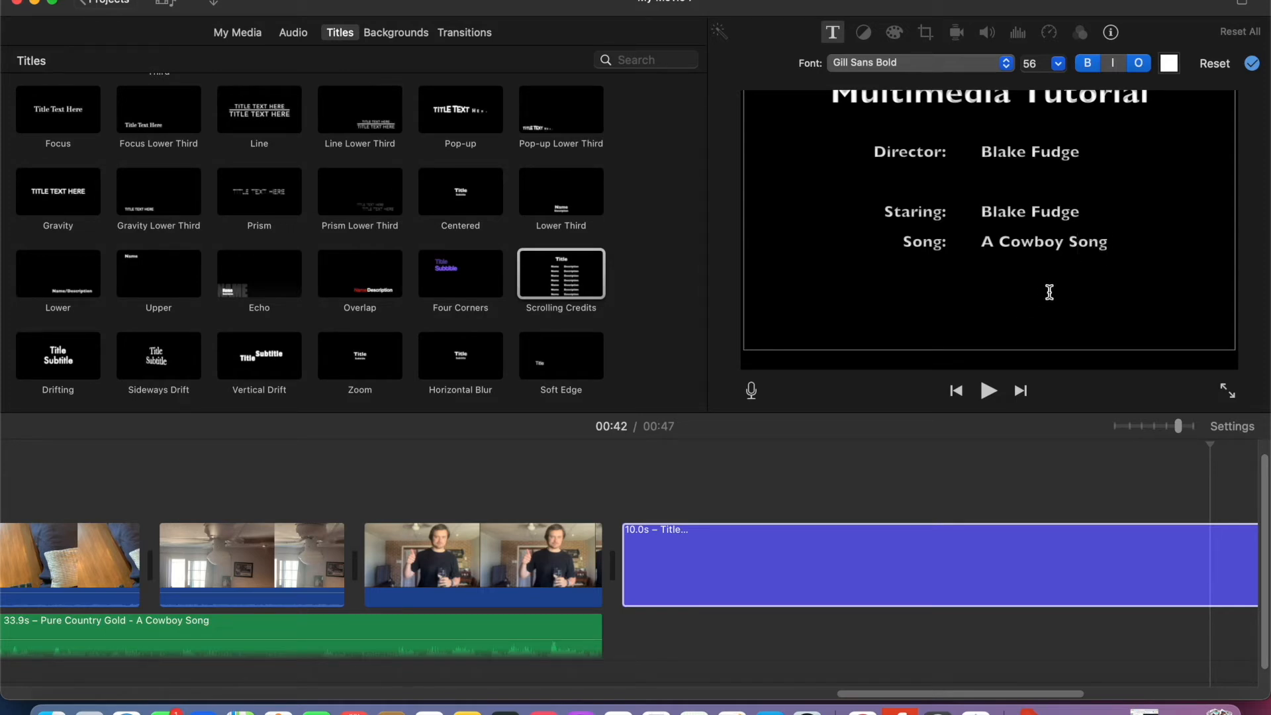
- Add a "By:" row reading "Pure Country Gold" and an empty "From:" row below the Song row
key(Return)
text(b)
key(BackSpace)
text(By:)
key(Tab)
text(P)
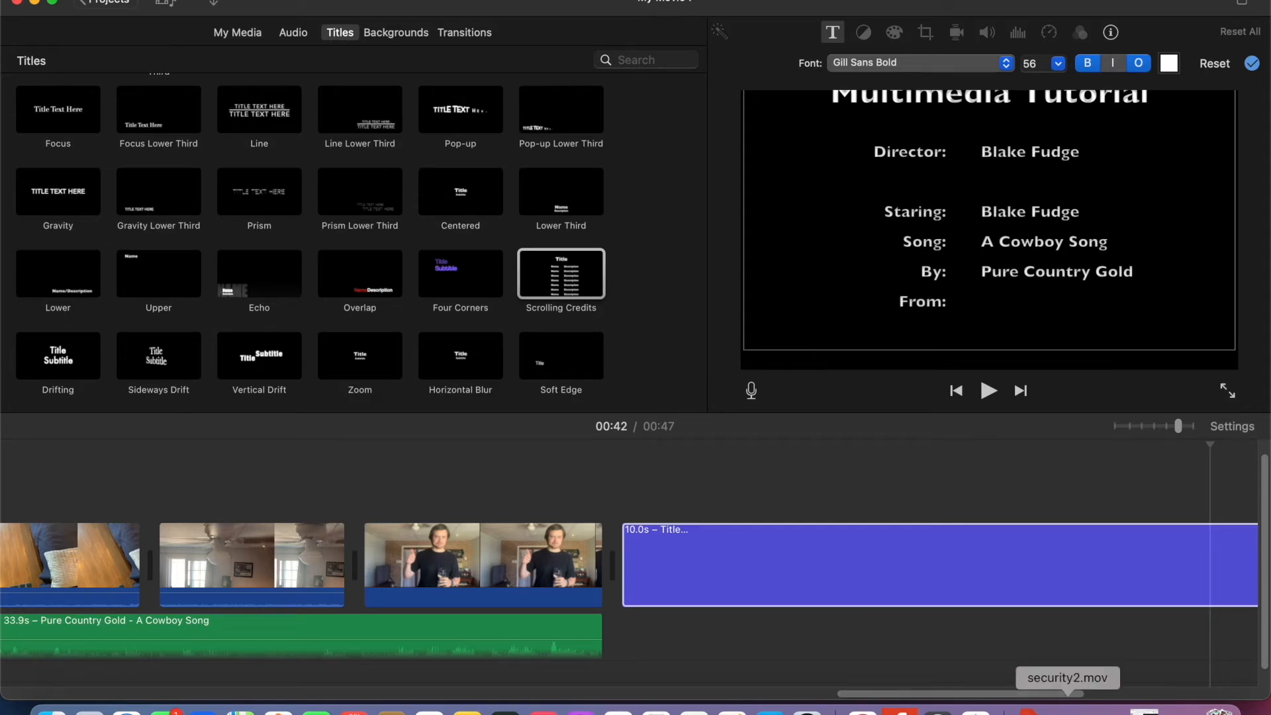
- Switch to Google Chrome, go to the Free Music Archive home page and copy its web address
click(862, 709)
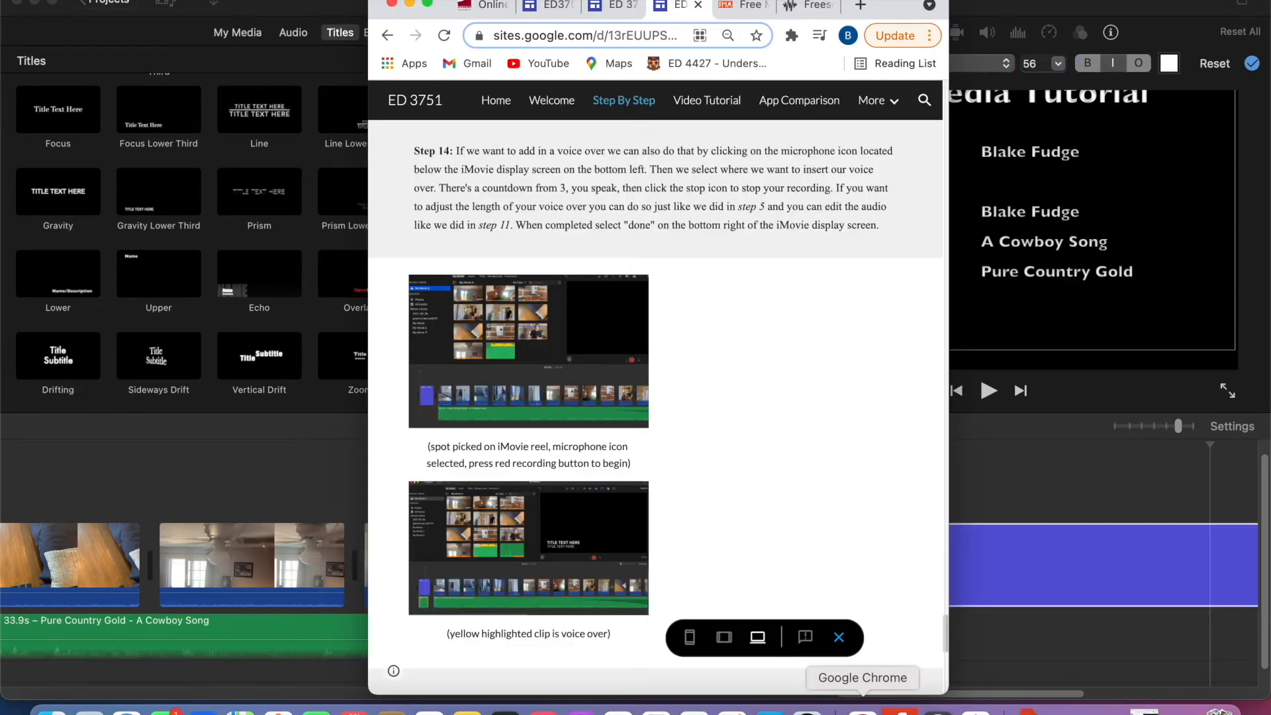
click(745, 8)
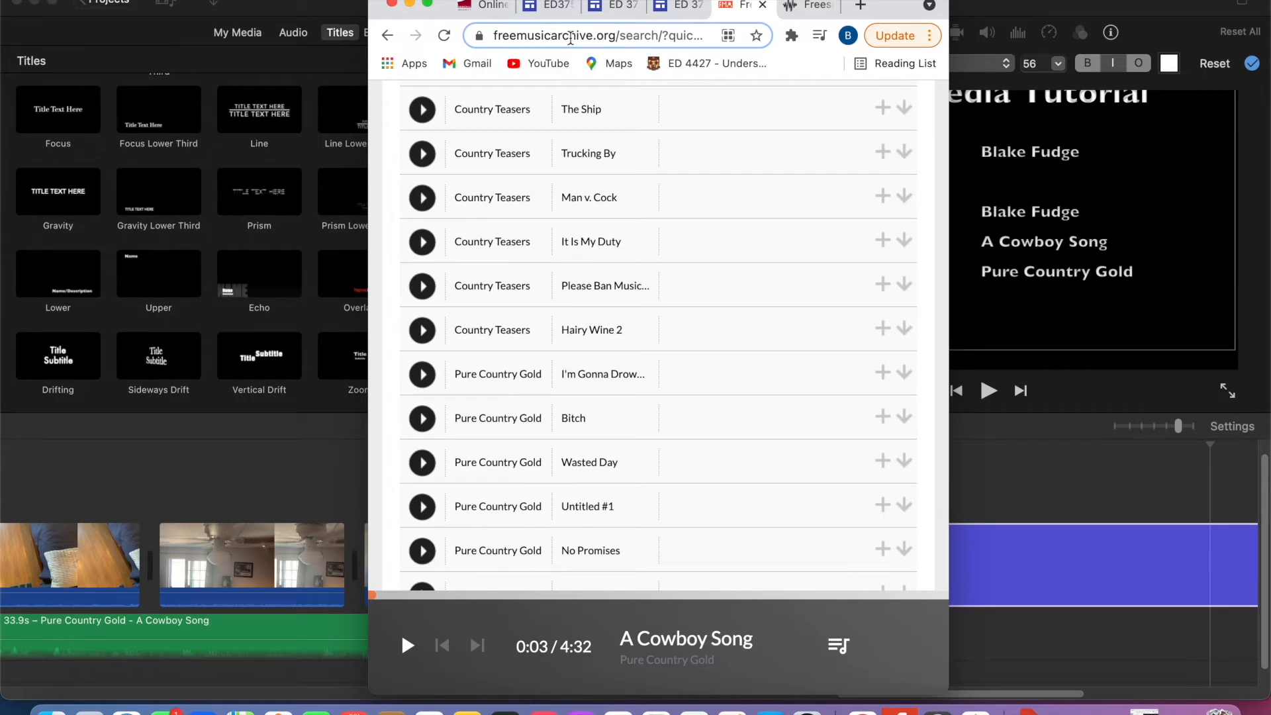
scroll(610, 171, up, 10)
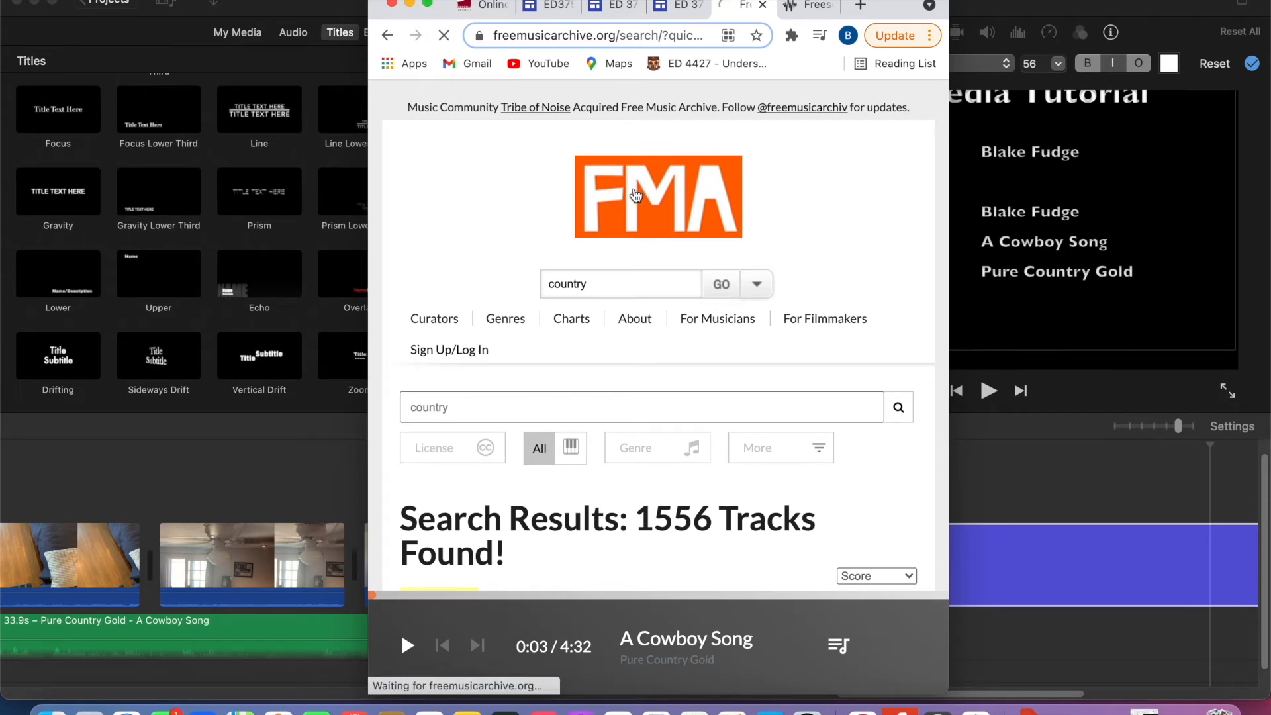
click(547, 38)
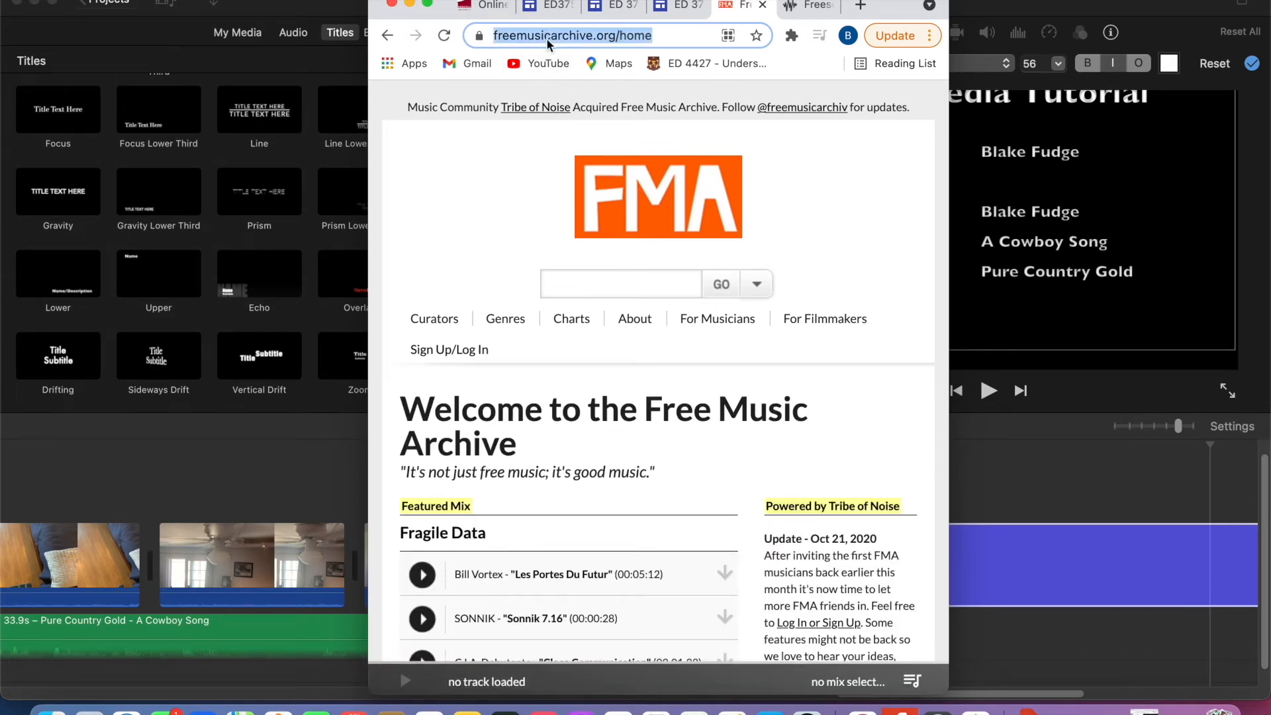
right_click(547, 39)
click(607, 159)
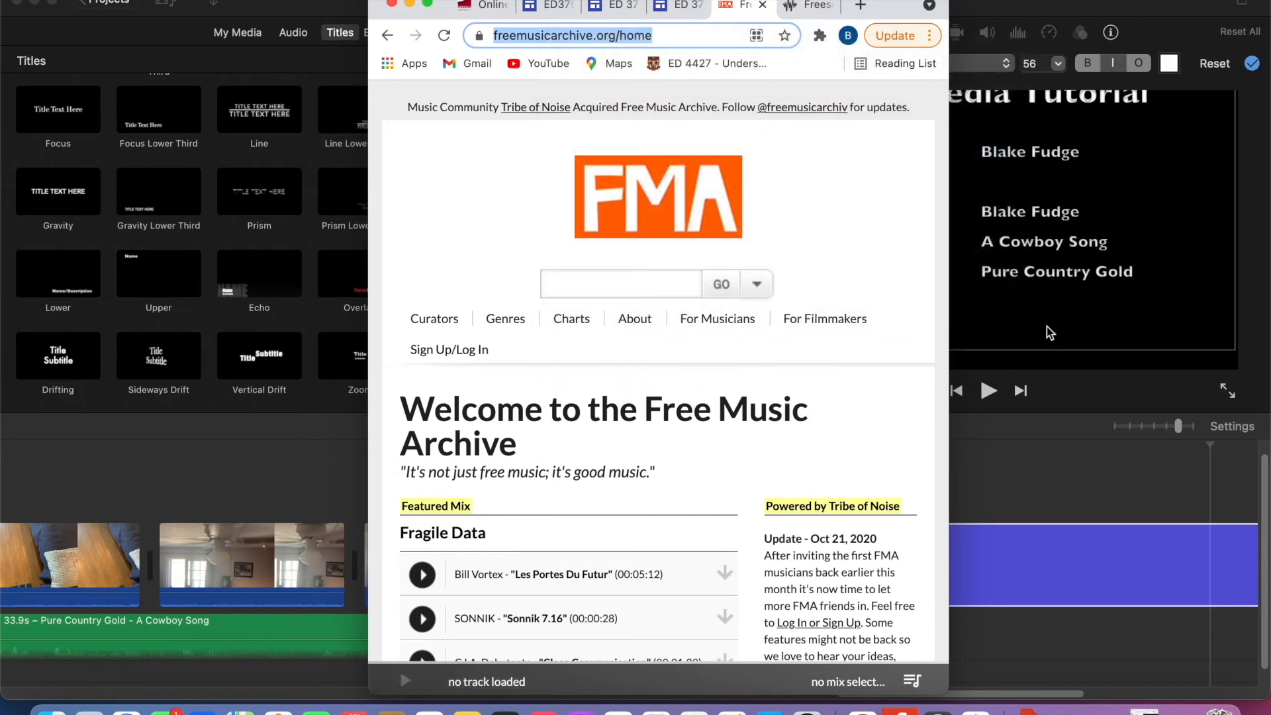
click(1115, 287)
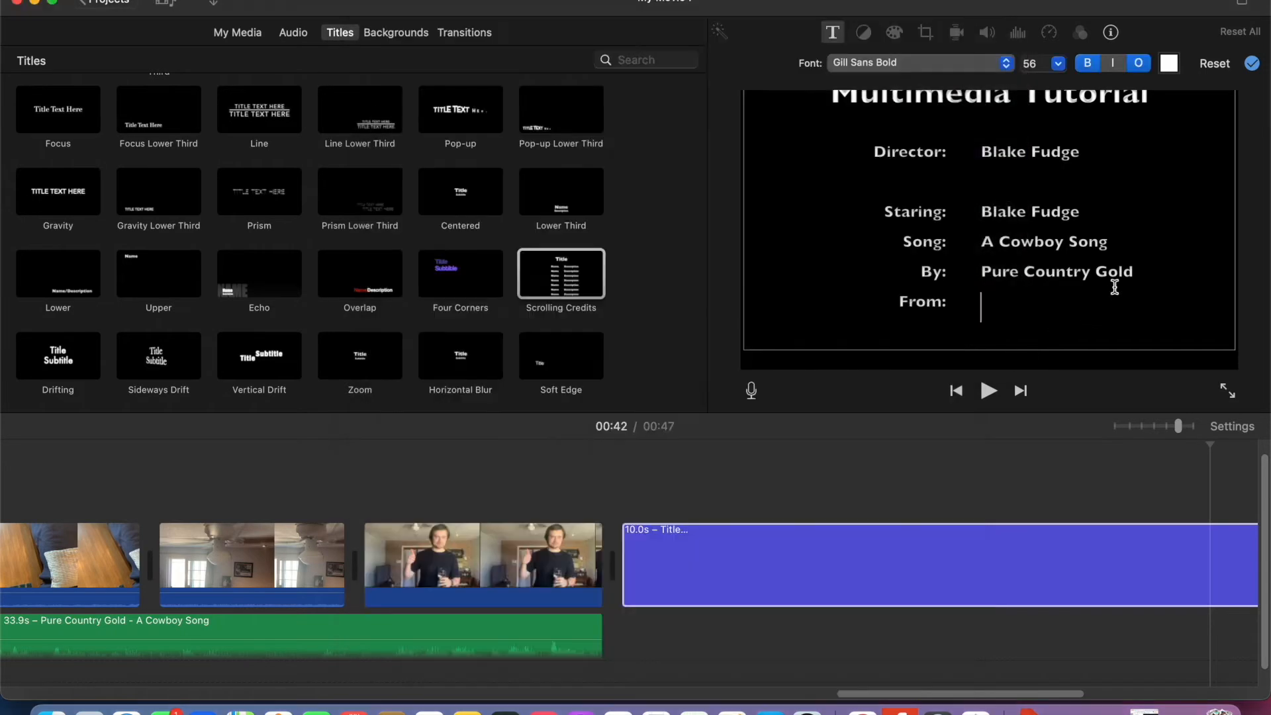
right_click(988, 306)
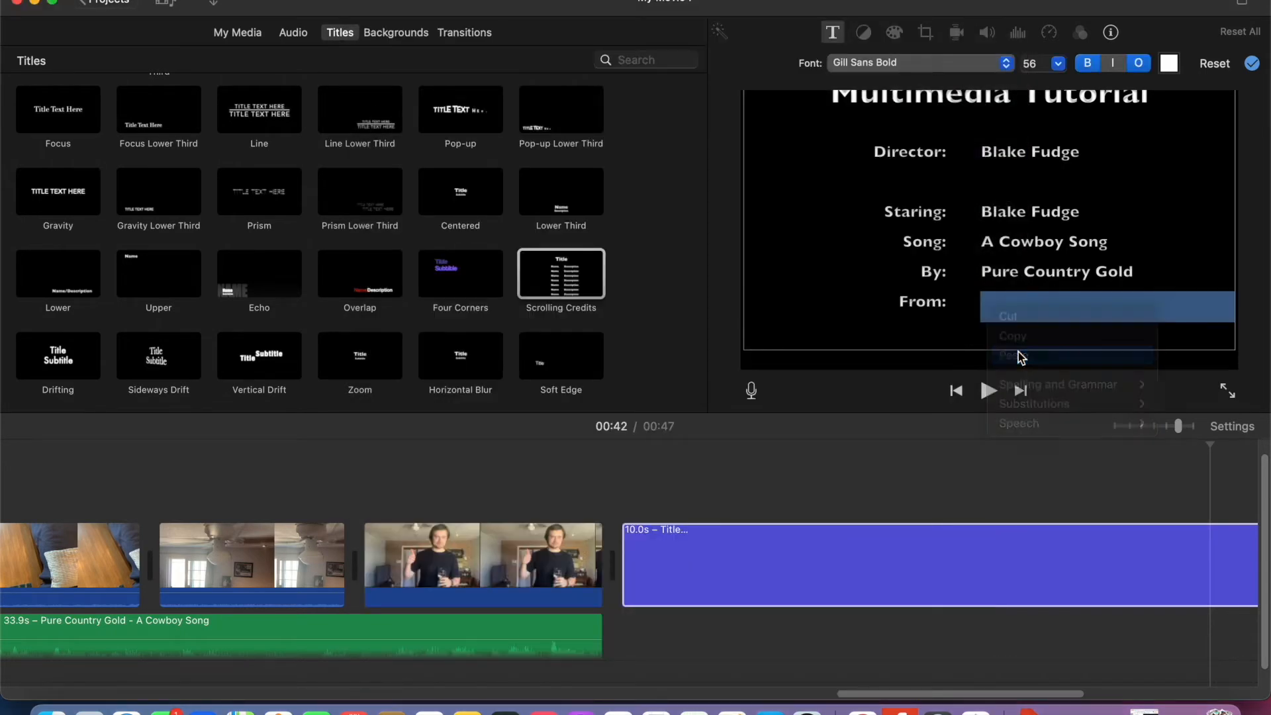
click(1020, 358)
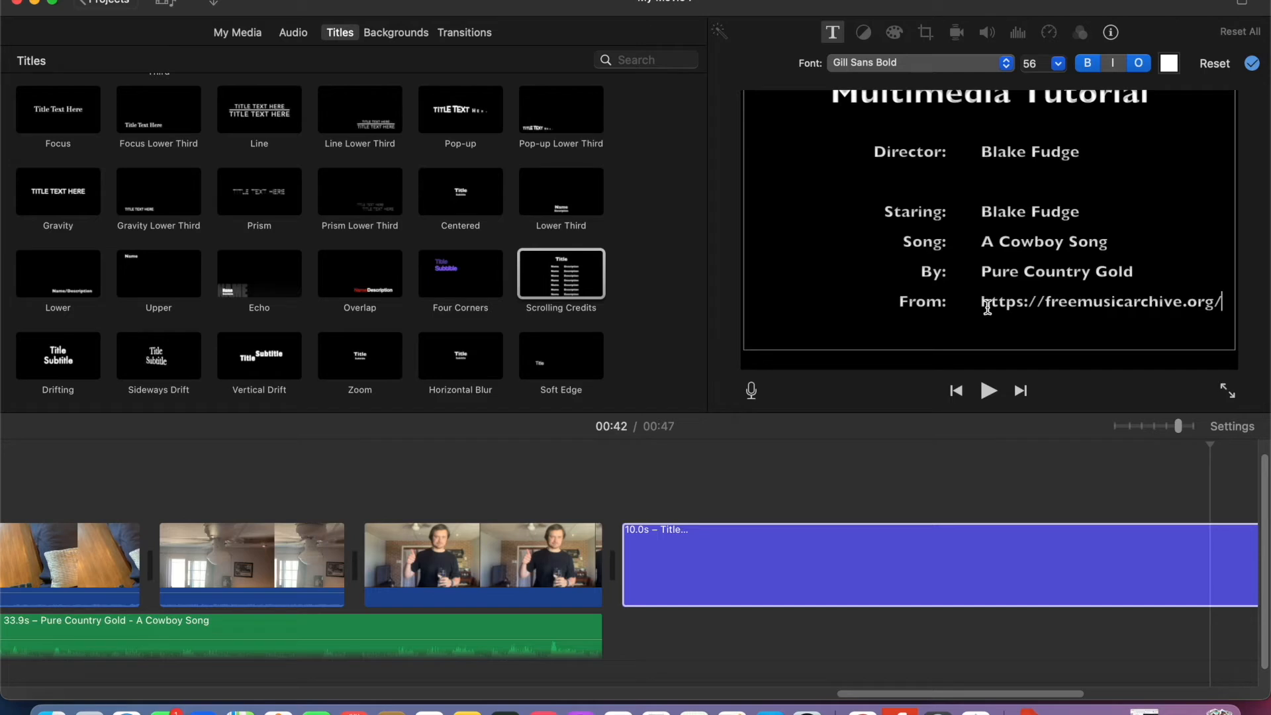
- Set the font size of all credit rows below the heading to 36 and finish editing the credits text
drag(1222, 304, 858, 212)
click(1059, 63)
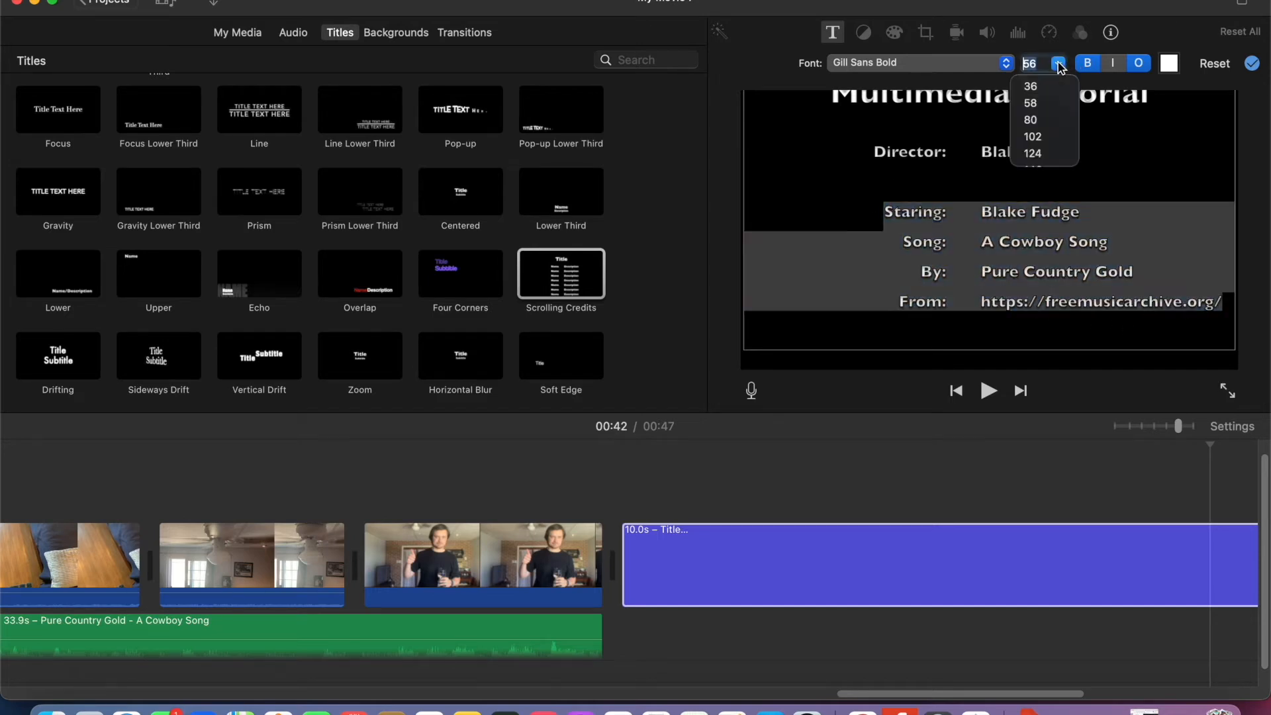
click(1031, 86)
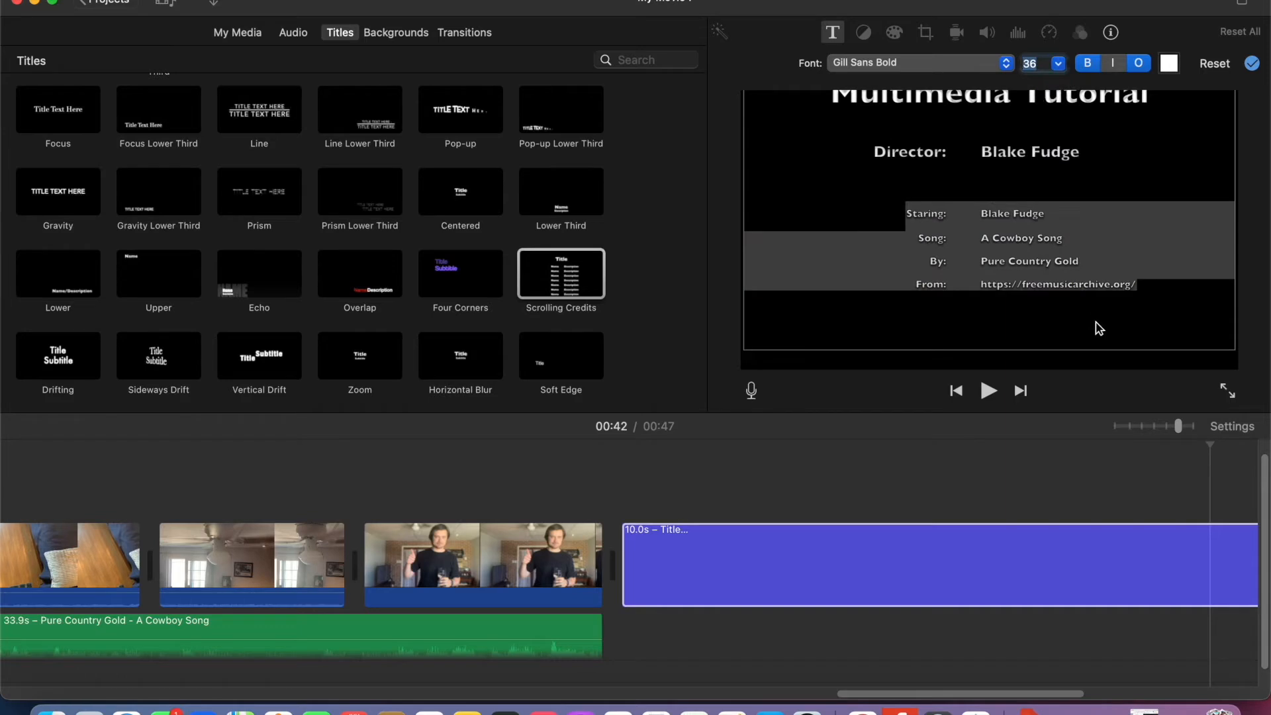
drag(1084, 145, 879, 150)
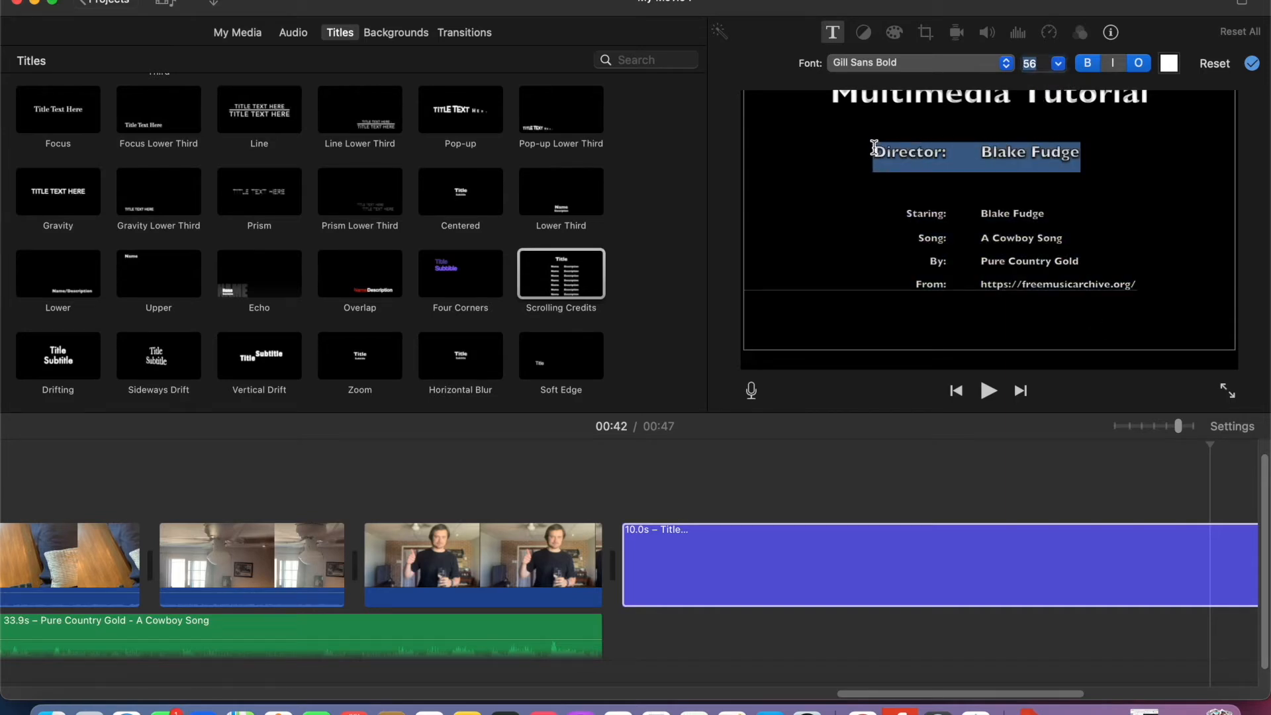
click(1062, 65)
click(1053, 88)
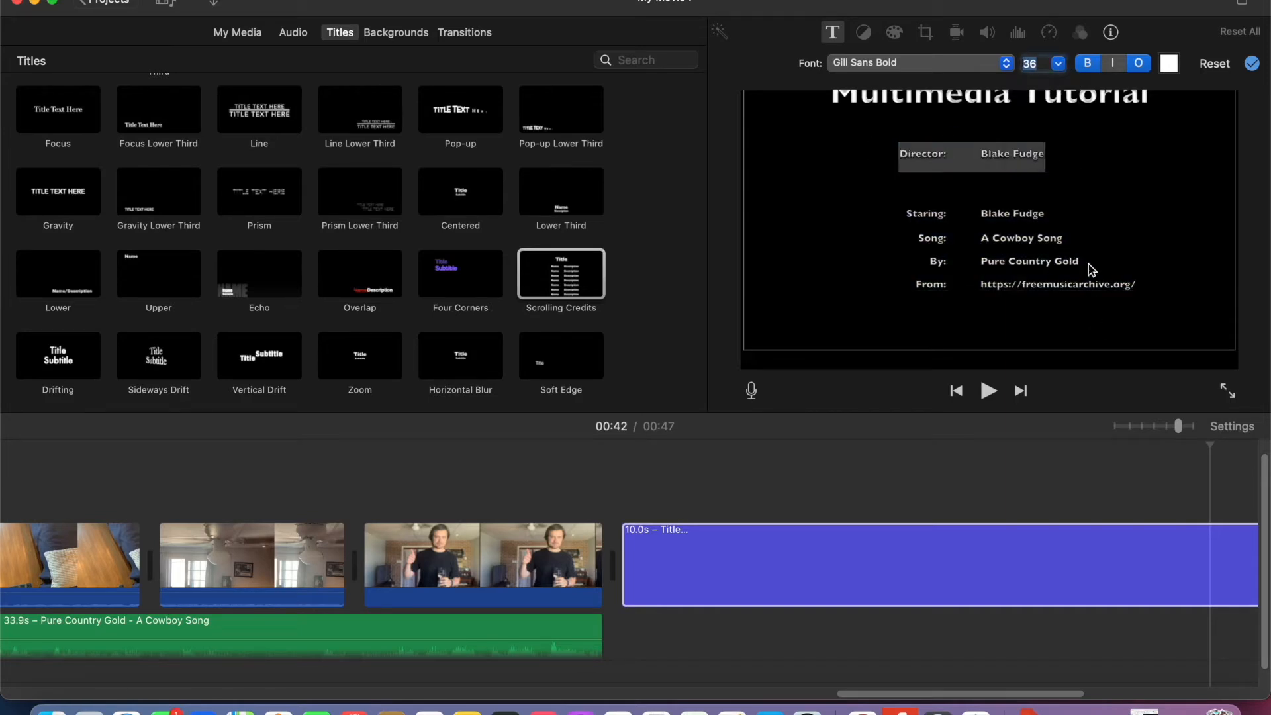
click(1179, 273)
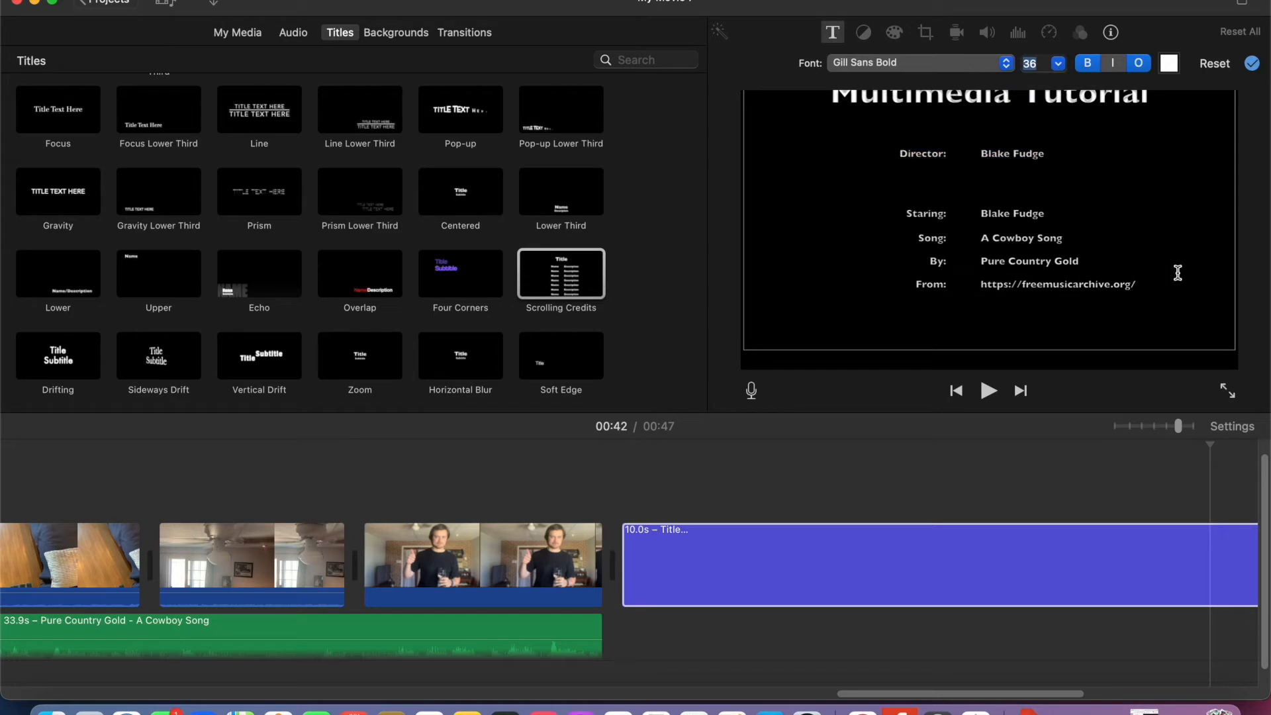
click(523, 500)
click(674, 542)
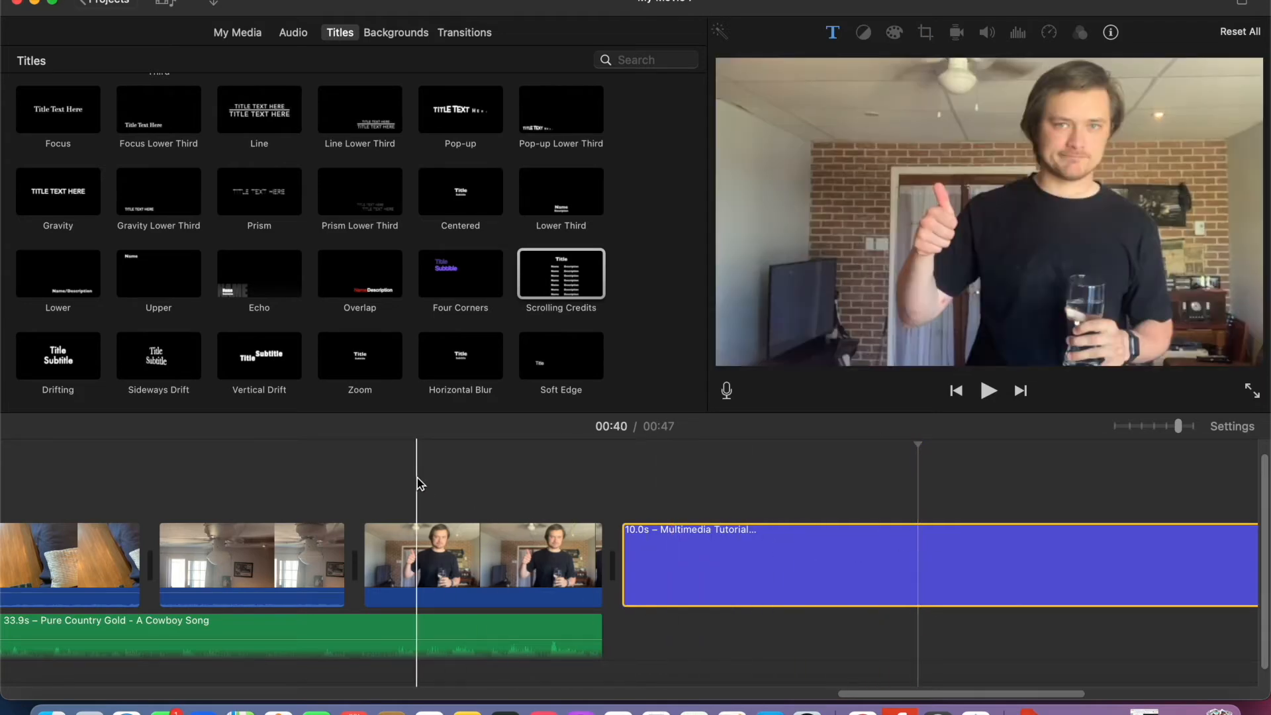
- Move the playhead back to the very start of the movie, at the opening title, for a full preview
scroll(420, 484, left, 10)
scroll(419, 484, left, 10)
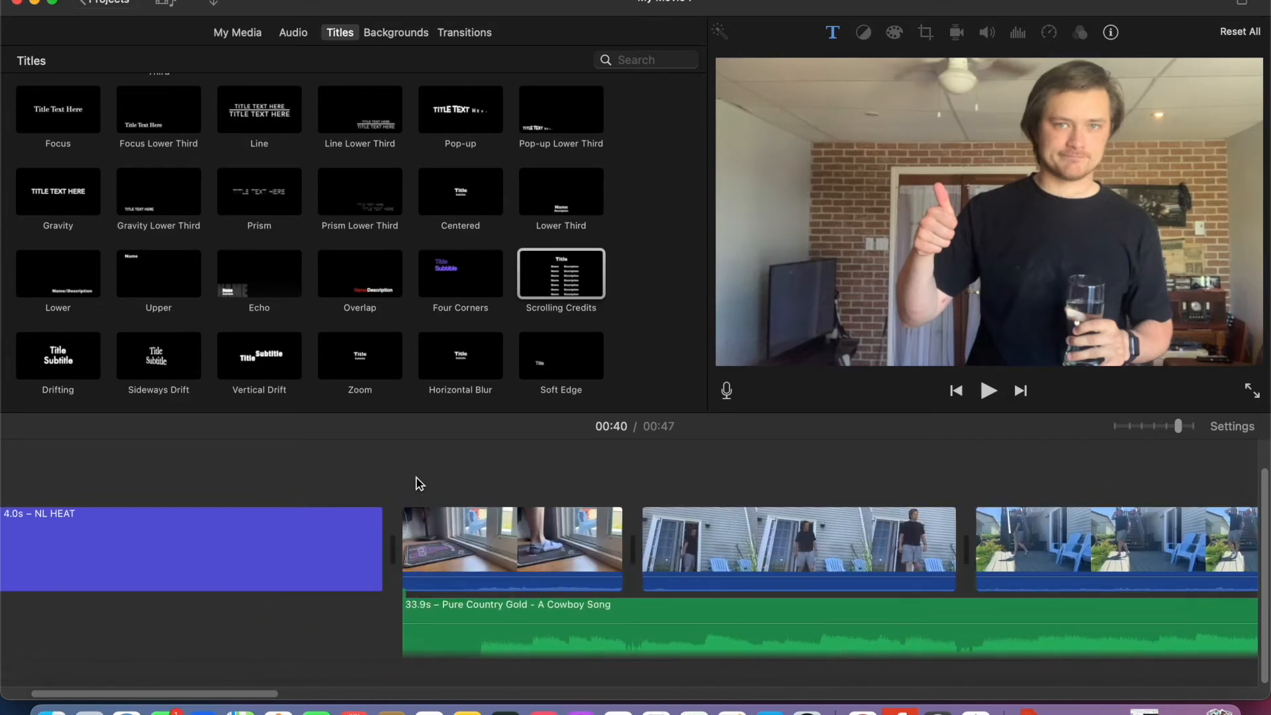
click(46, 471)
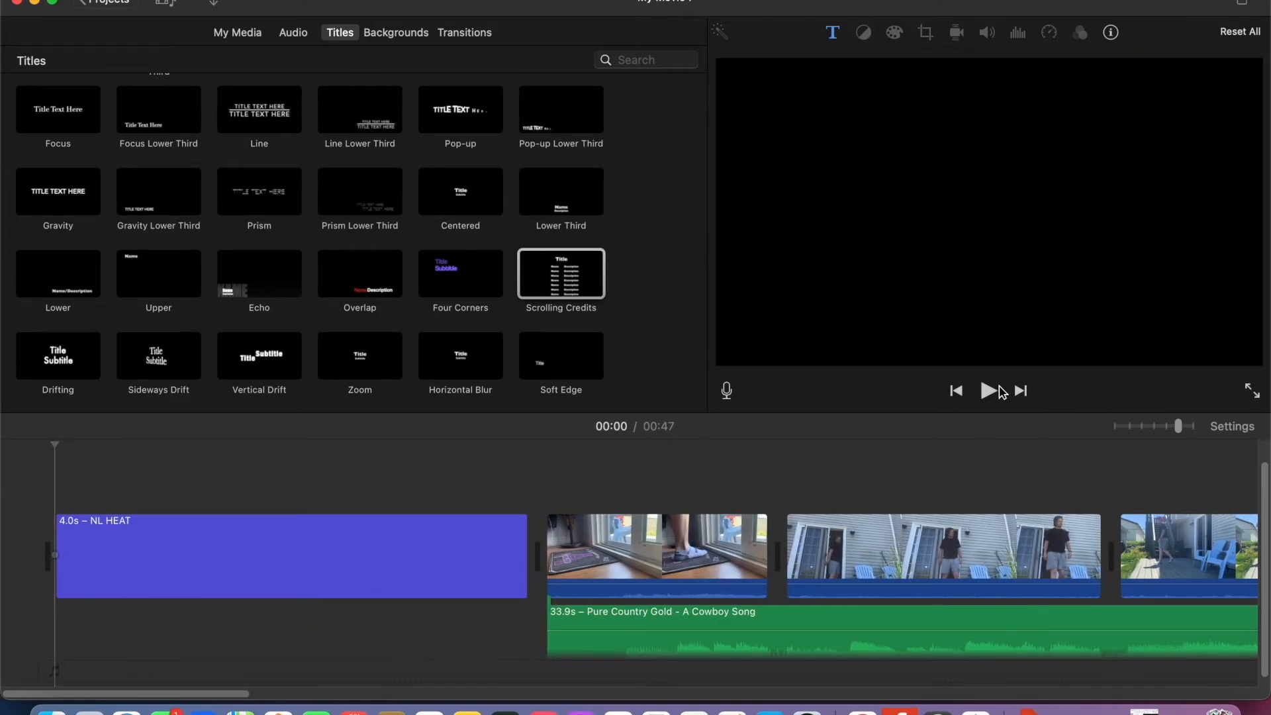
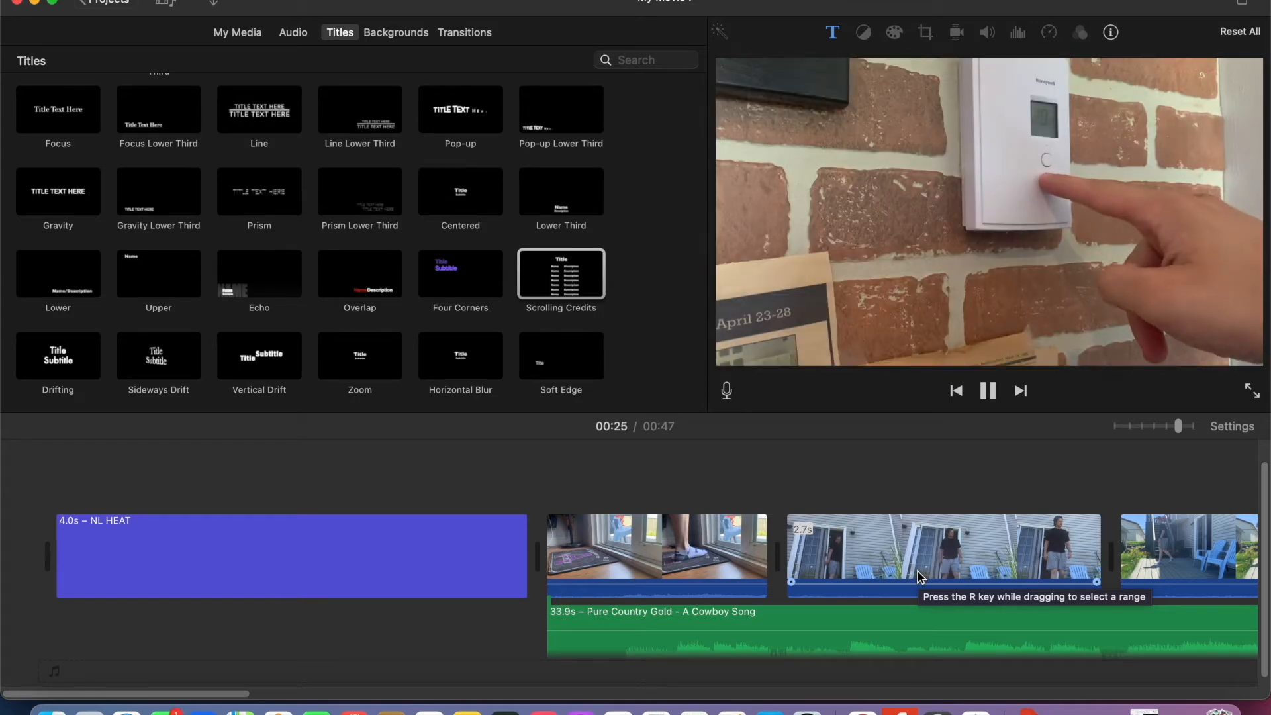
- Preview the movie through to the scrolling credits, following playback along the timeline, and pause during the credits
scroll(918, 571, right, 10)
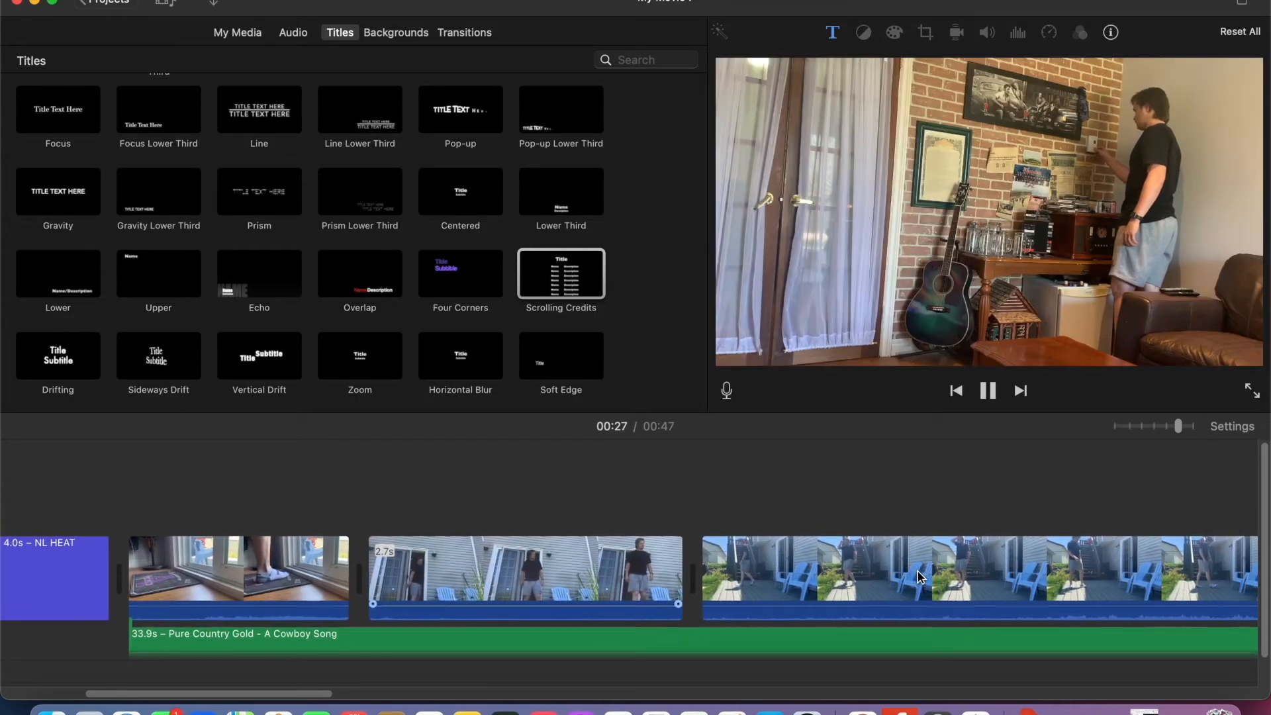
scroll(918, 571, right, 10)
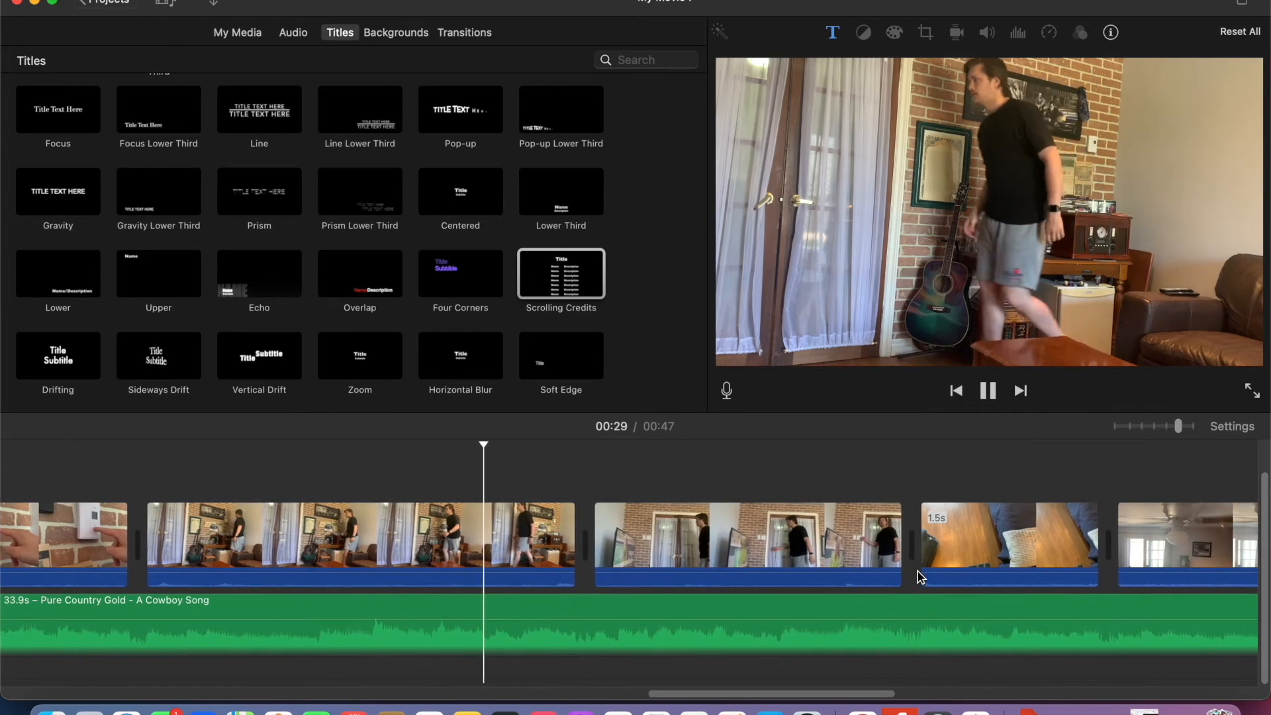
scroll(918, 571, right, 10)
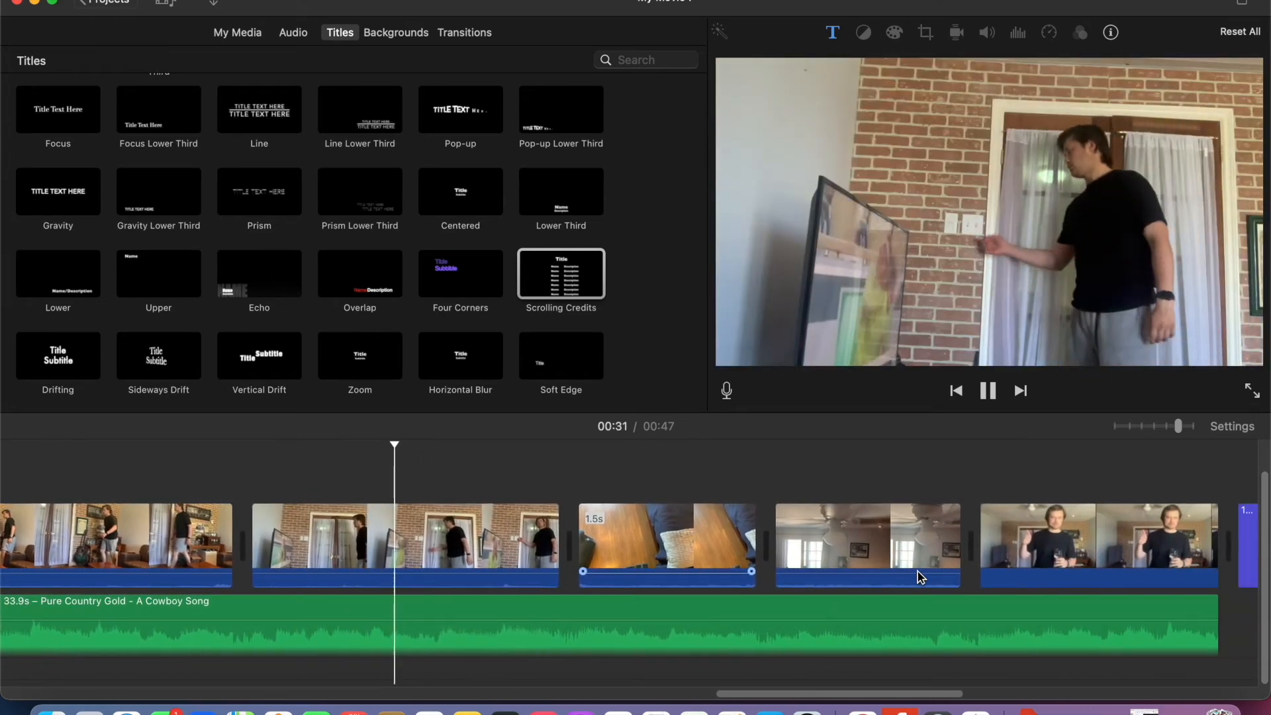
scroll(919, 574, right, 10)
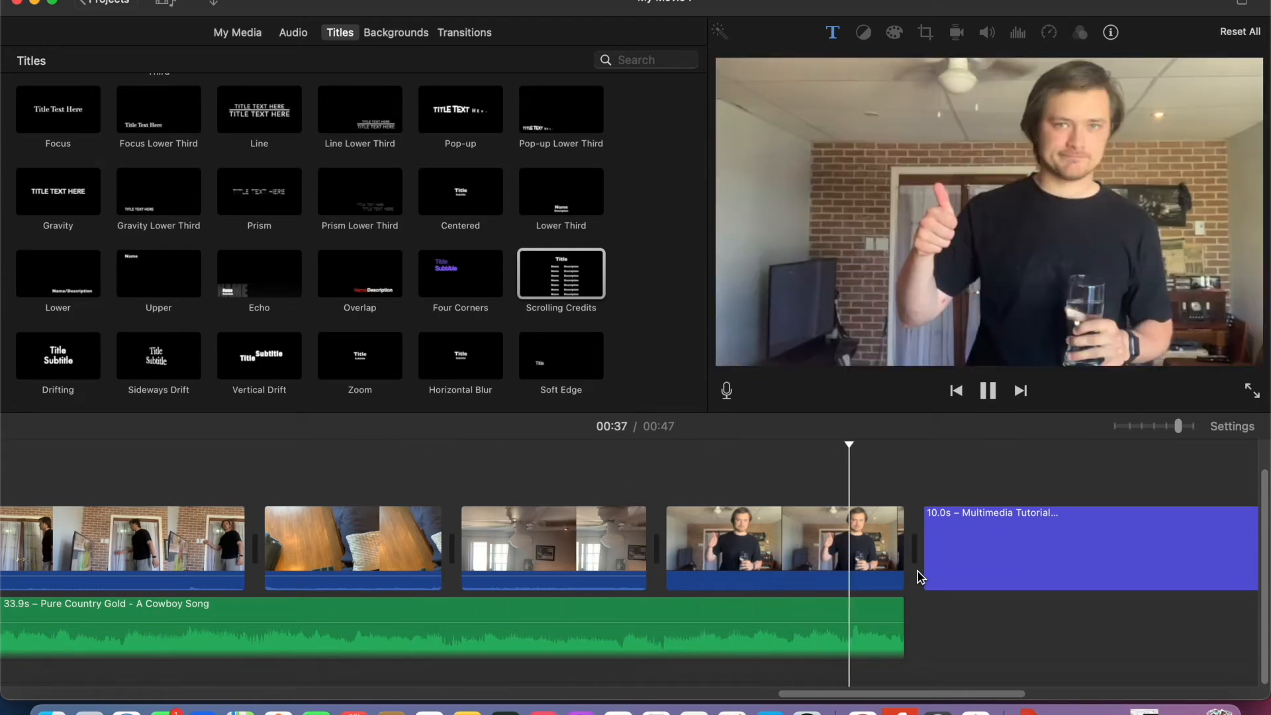
scroll(918, 571, right, 5)
scroll(918, 571, right, 5)
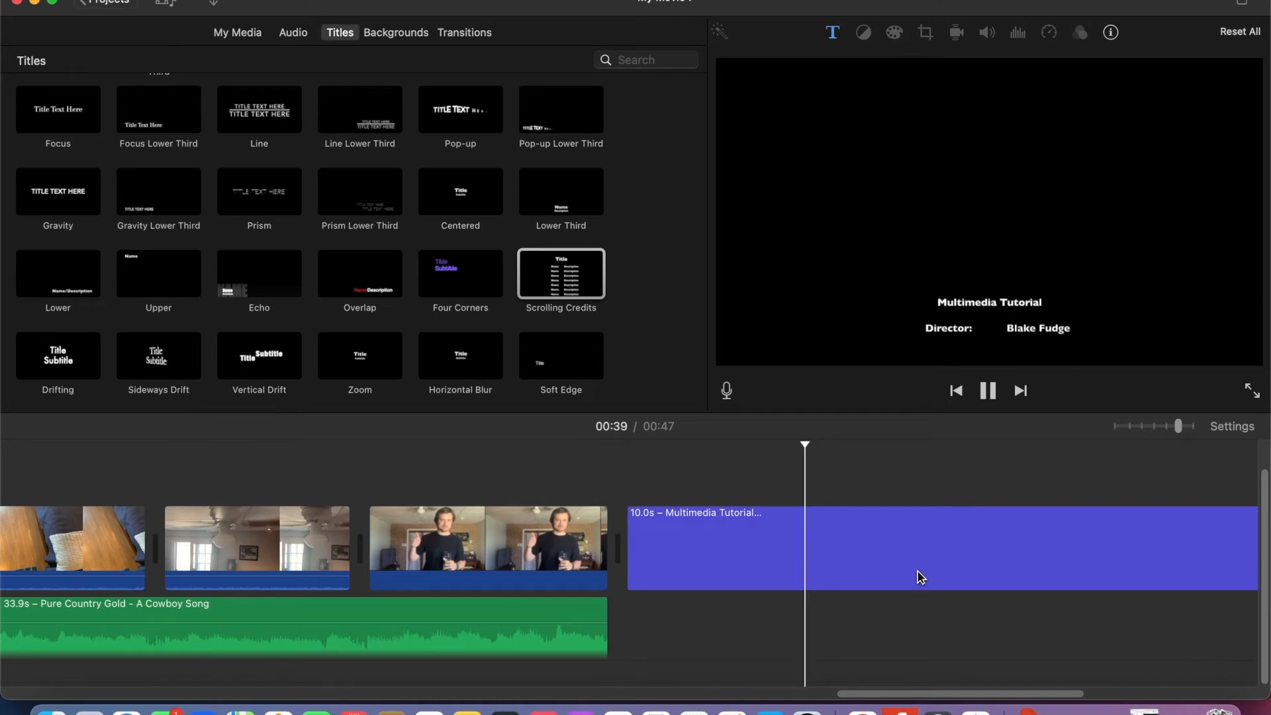
scroll(918, 571, right, 3)
click(986, 392)
- Extend the end of the background song to 41.3 s so it runs beneath the scrolling credits
drag(551, 620, 1101, 634)
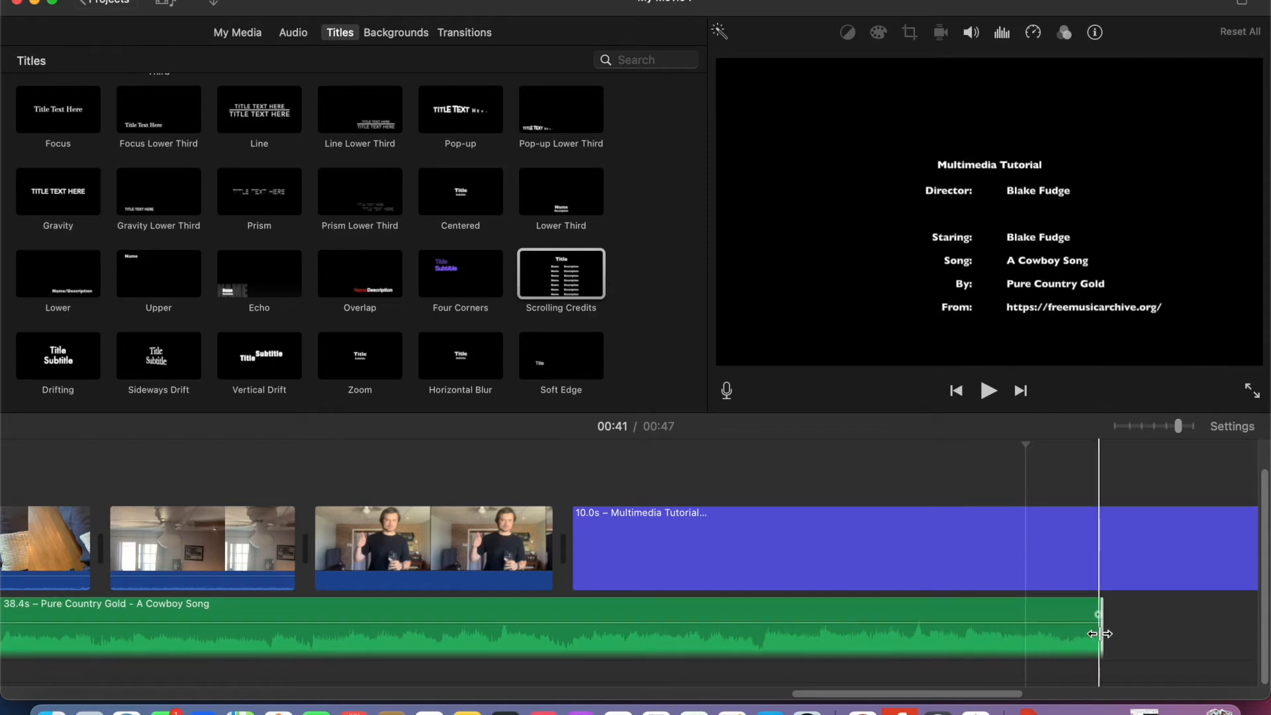
scroll(1101, 634, right, 5)
drag(723, 631, 1060, 618)
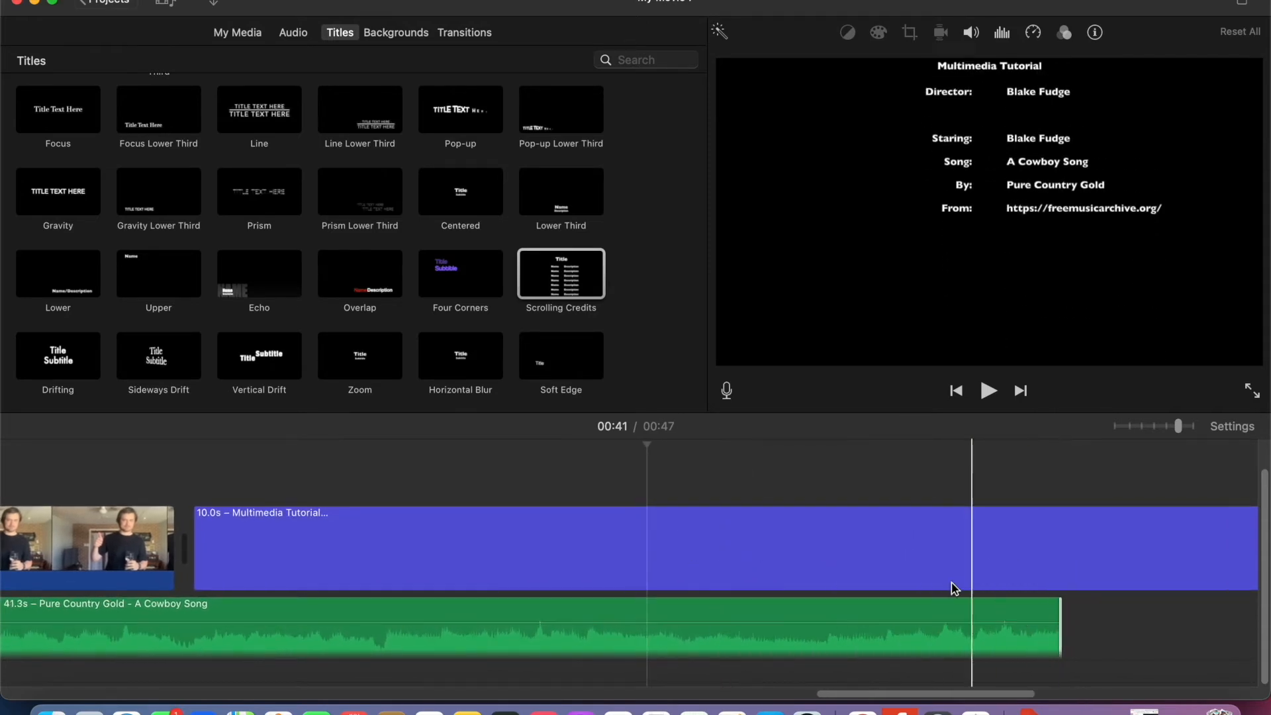
- Try to open the speed adjustment for the scrolling credits clip
click(781, 543)
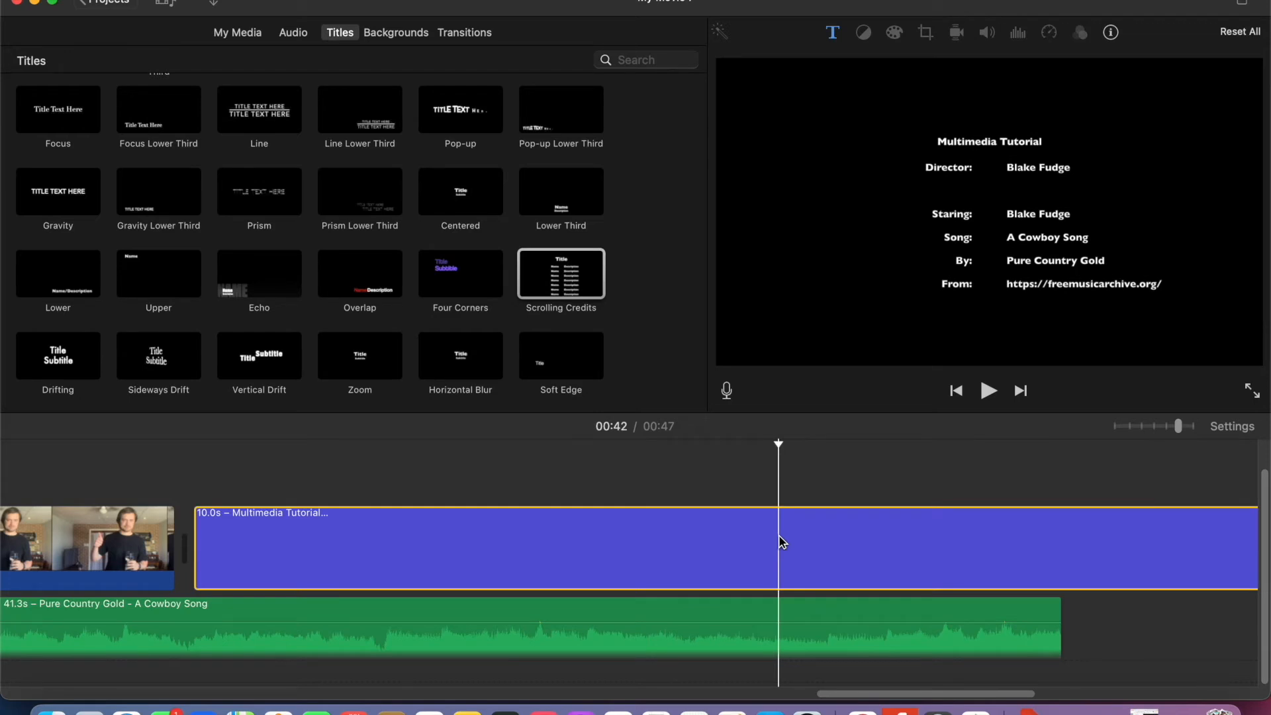
right_click(782, 542)
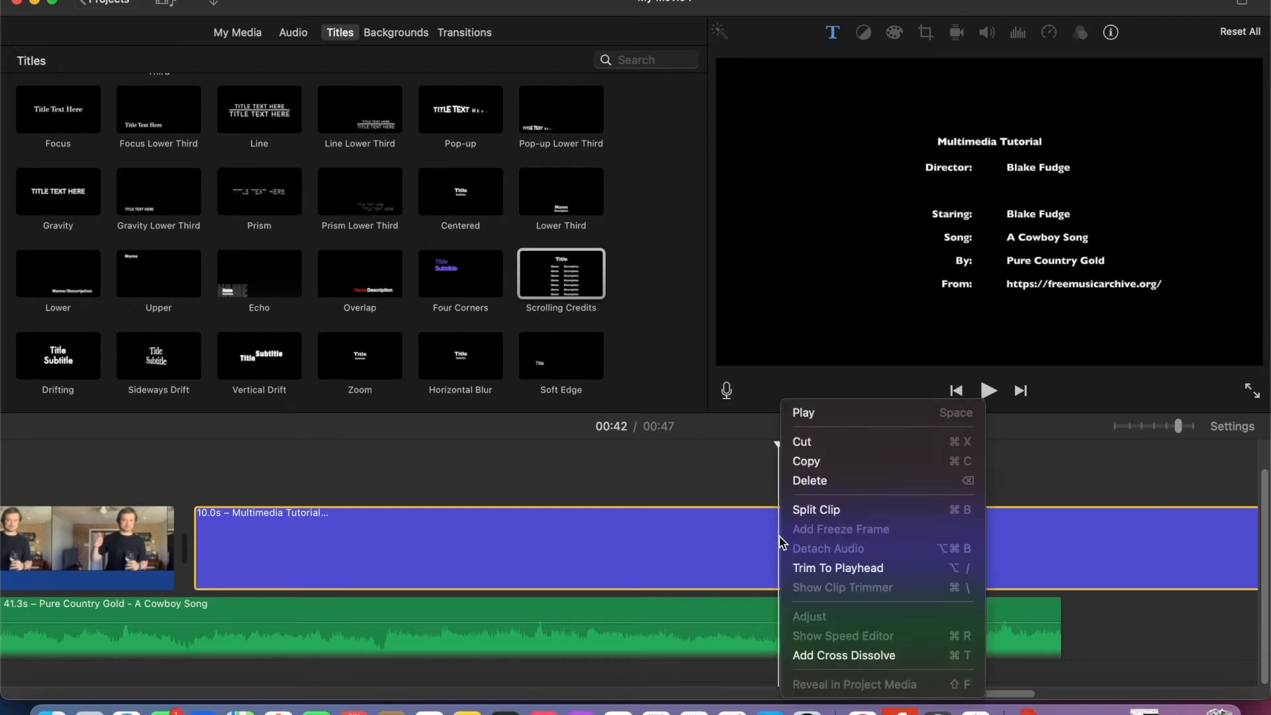
double_click(700, 547)
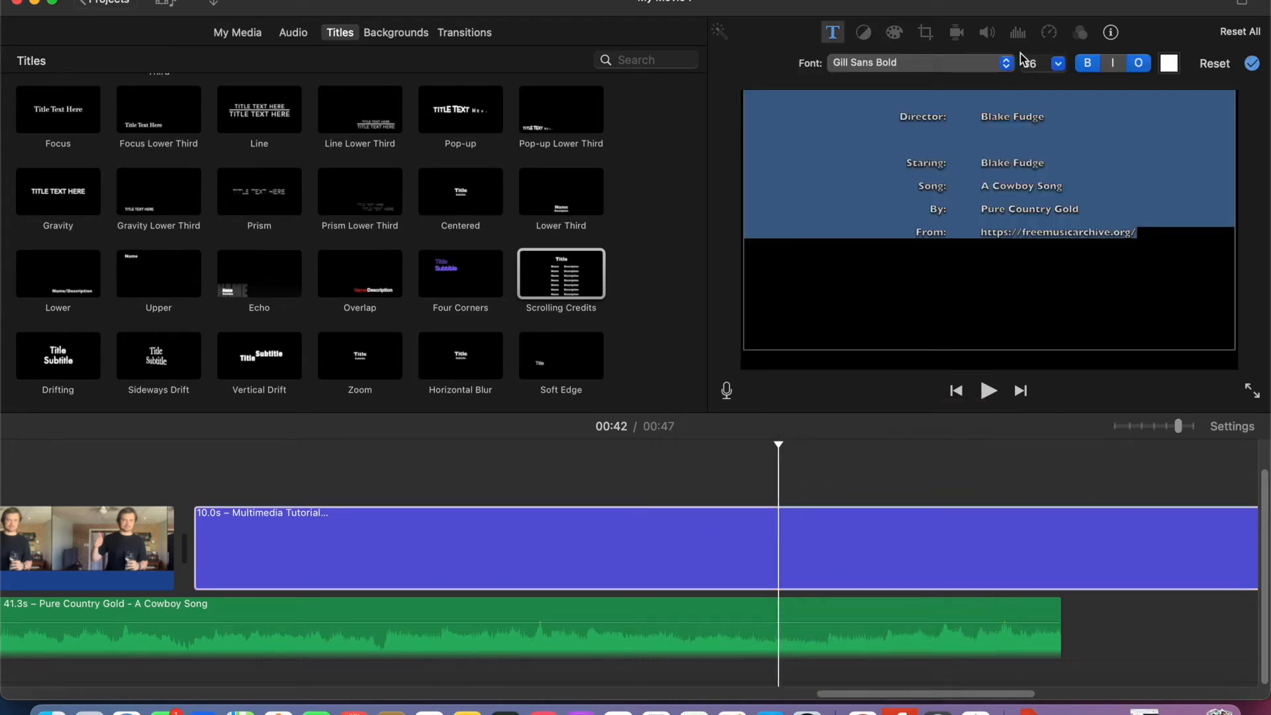
click(1050, 31)
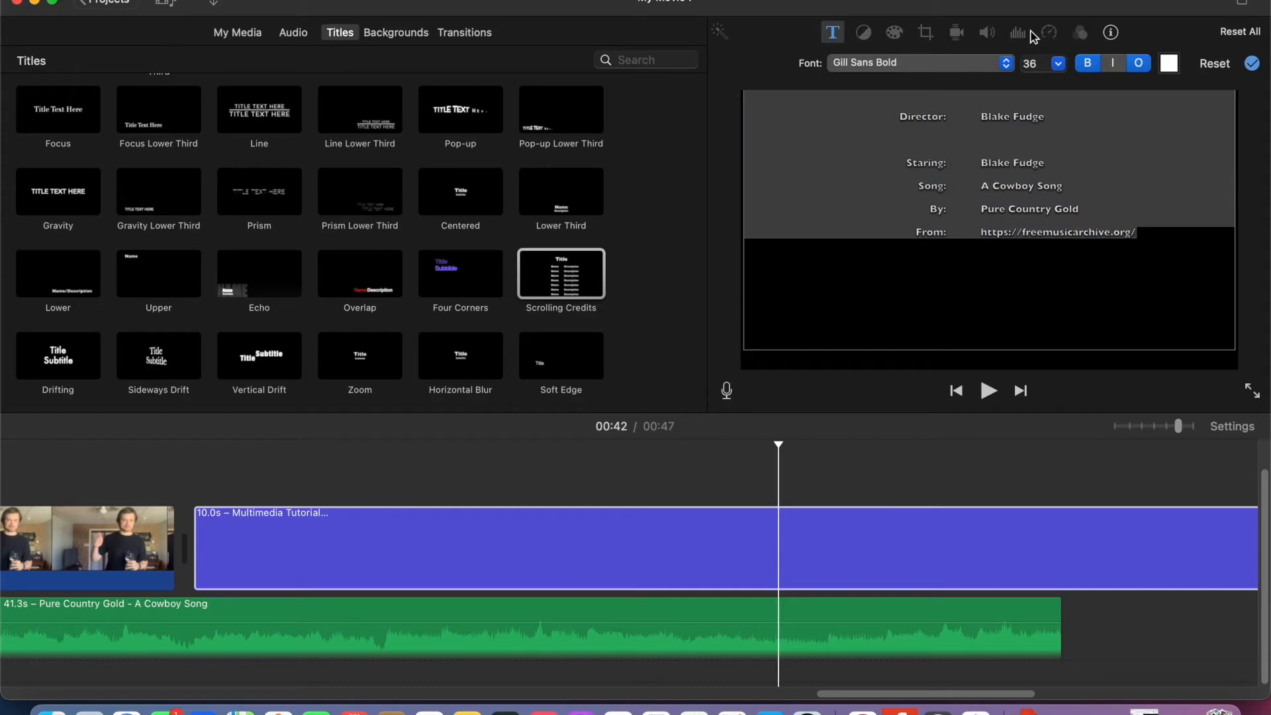
click(1039, 612)
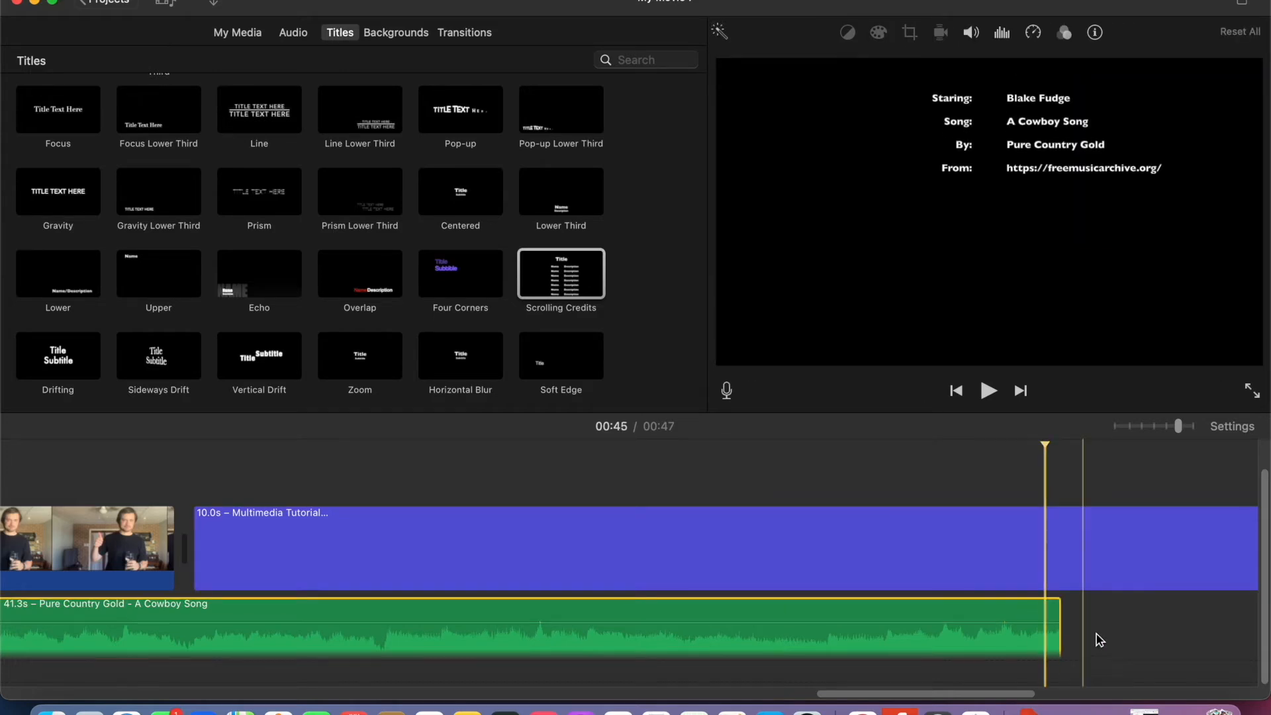
- Shorten the scrolling credits to 6.8 s by trimming the clip's end
scroll(1115, 633, right, 5)
scroll(1117, 628, left, 5)
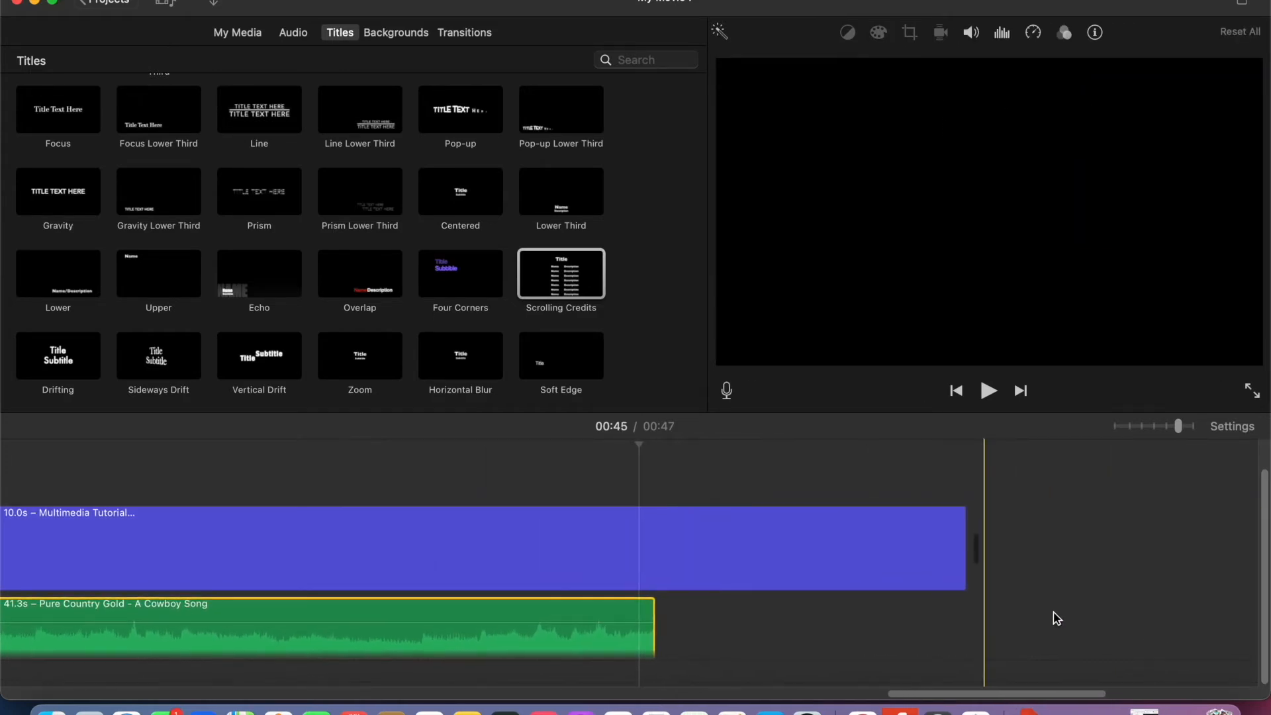
drag(962, 549, 586, 548)
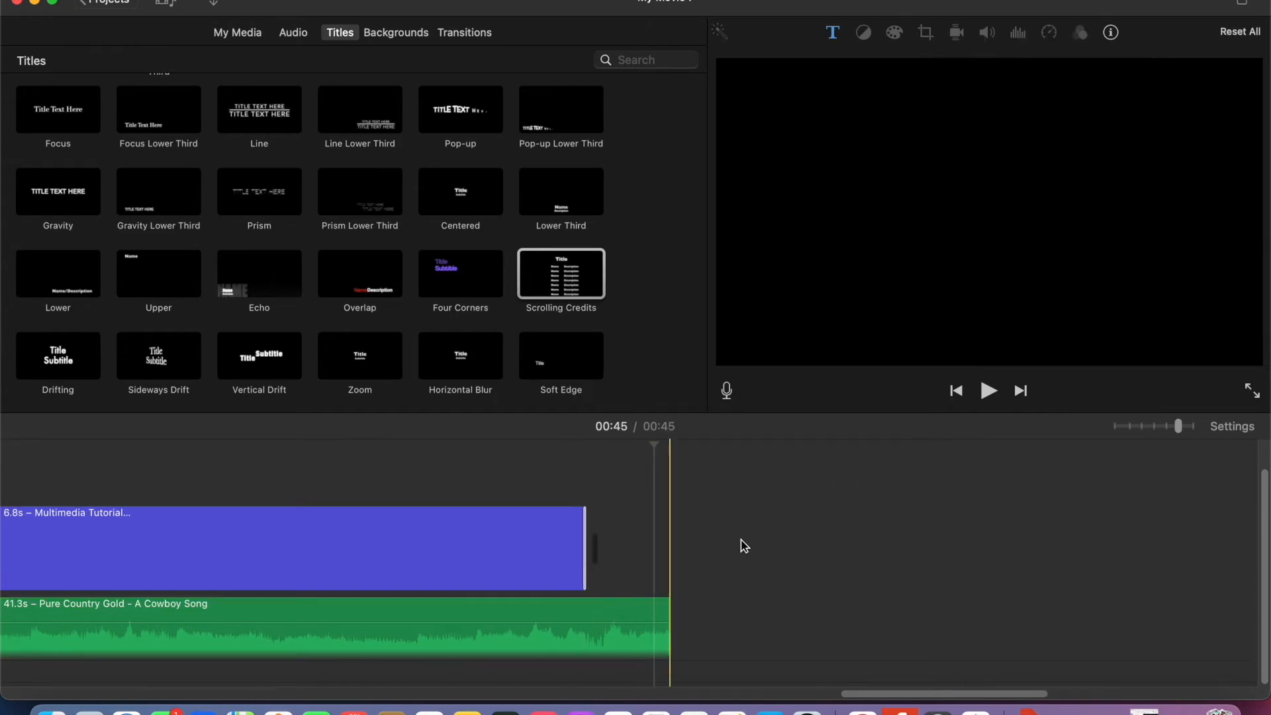
- Check the shortened credits and trim the background song to 40.7 s so both end together
click(424, 523)
scroll(722, 628, left, 1)
scroll(755, 609, left, 3)
drag(837, 624, 763, 627)
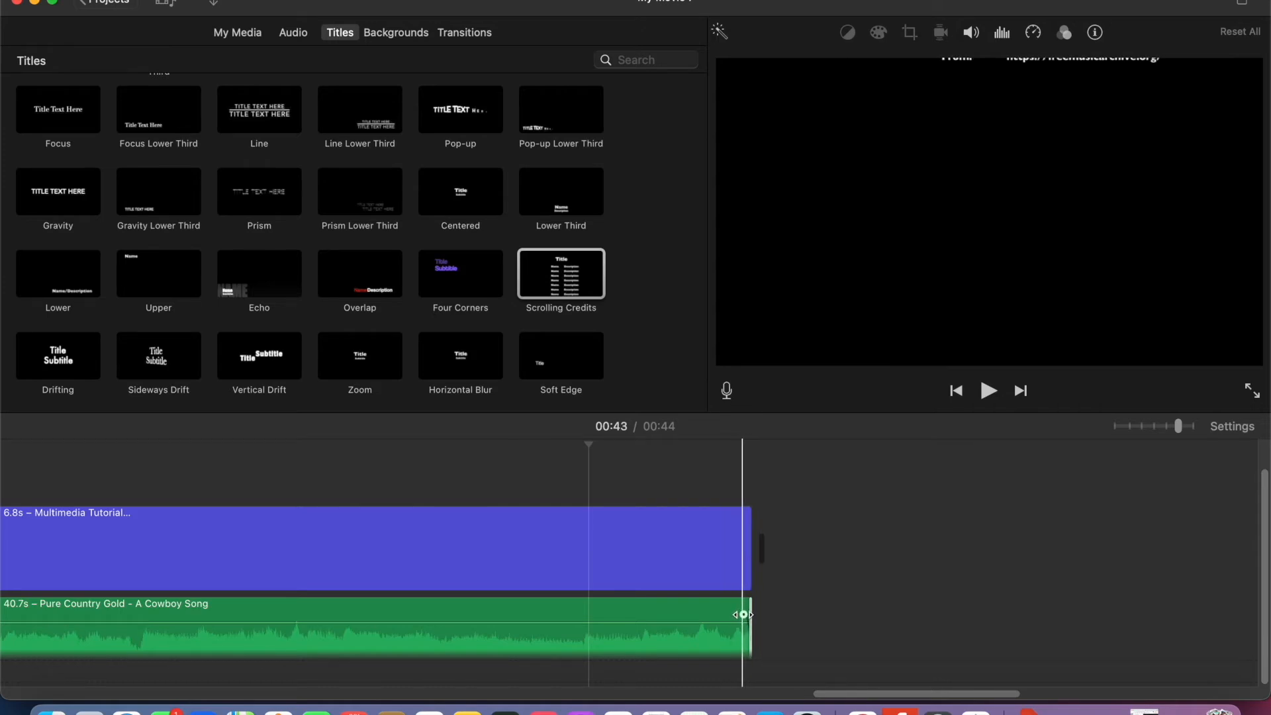
- Fade out the background song from the floor-and-pillow clip to the end of the credits, and preview the ending
drag(743, 614, 53, 630)
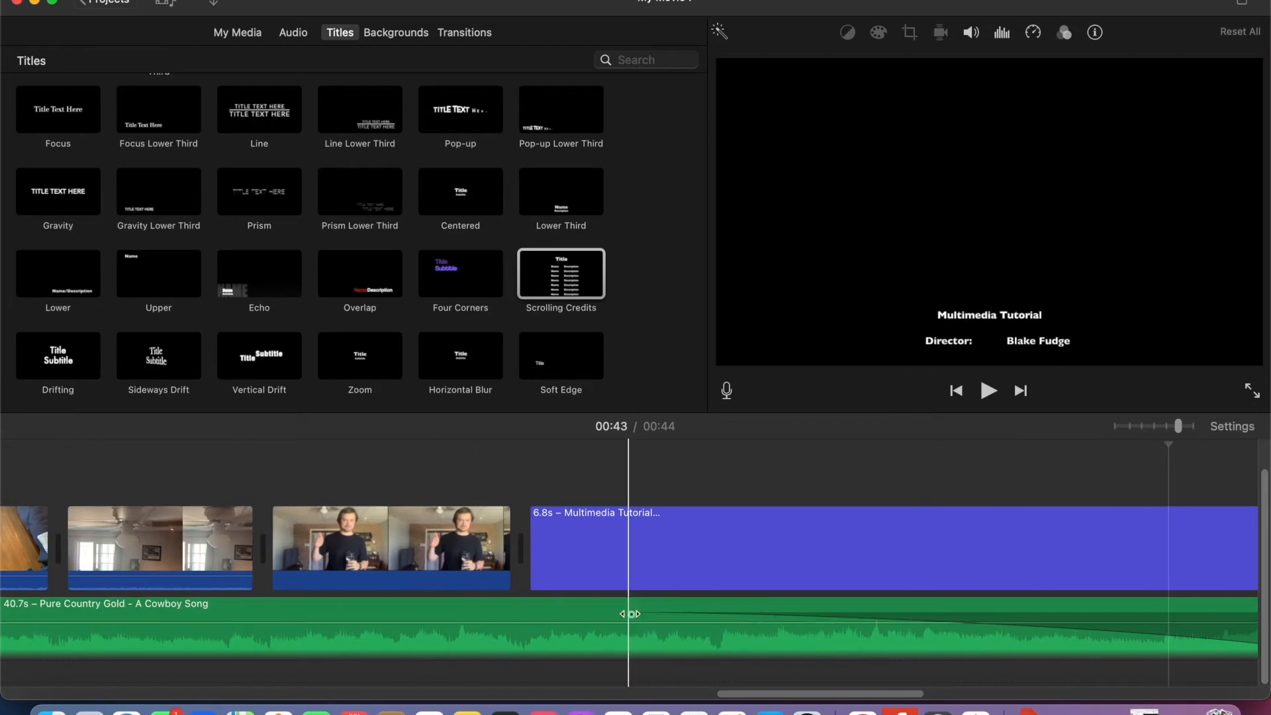
drag(632, 614, 47, 614)
scroll(494, 623, left, 5)
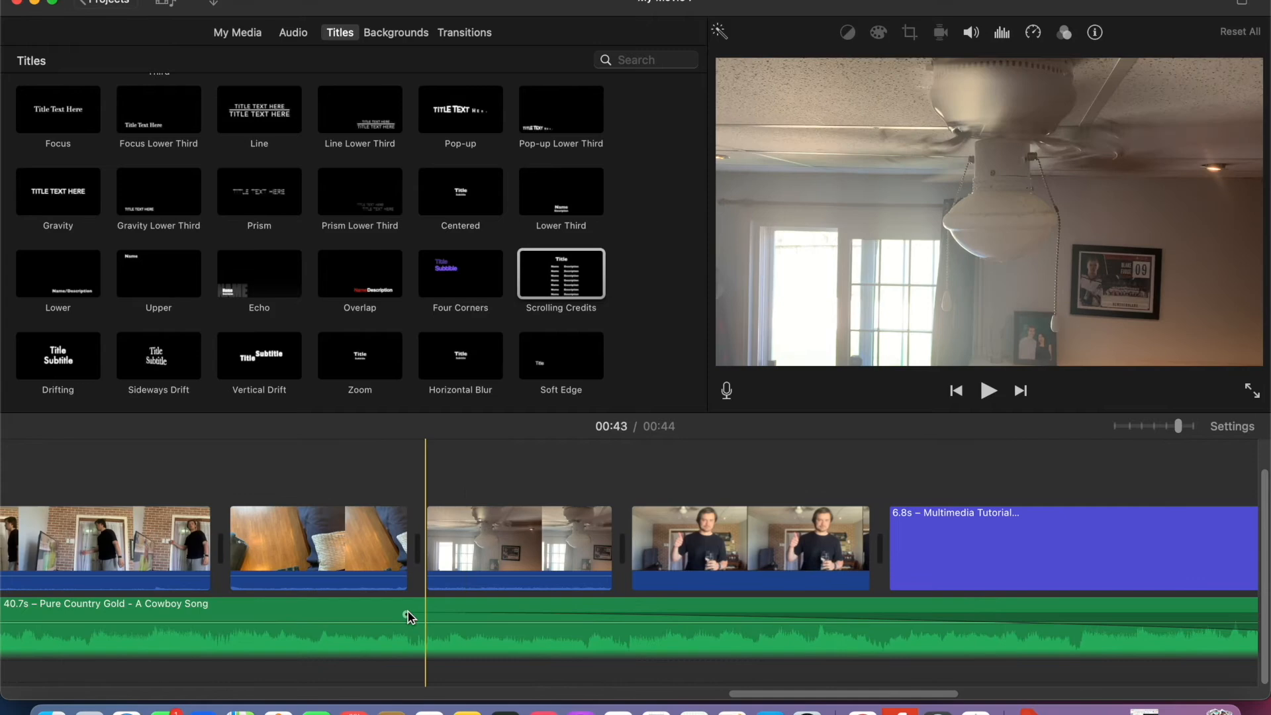
drag(405, 615, 109, 614)
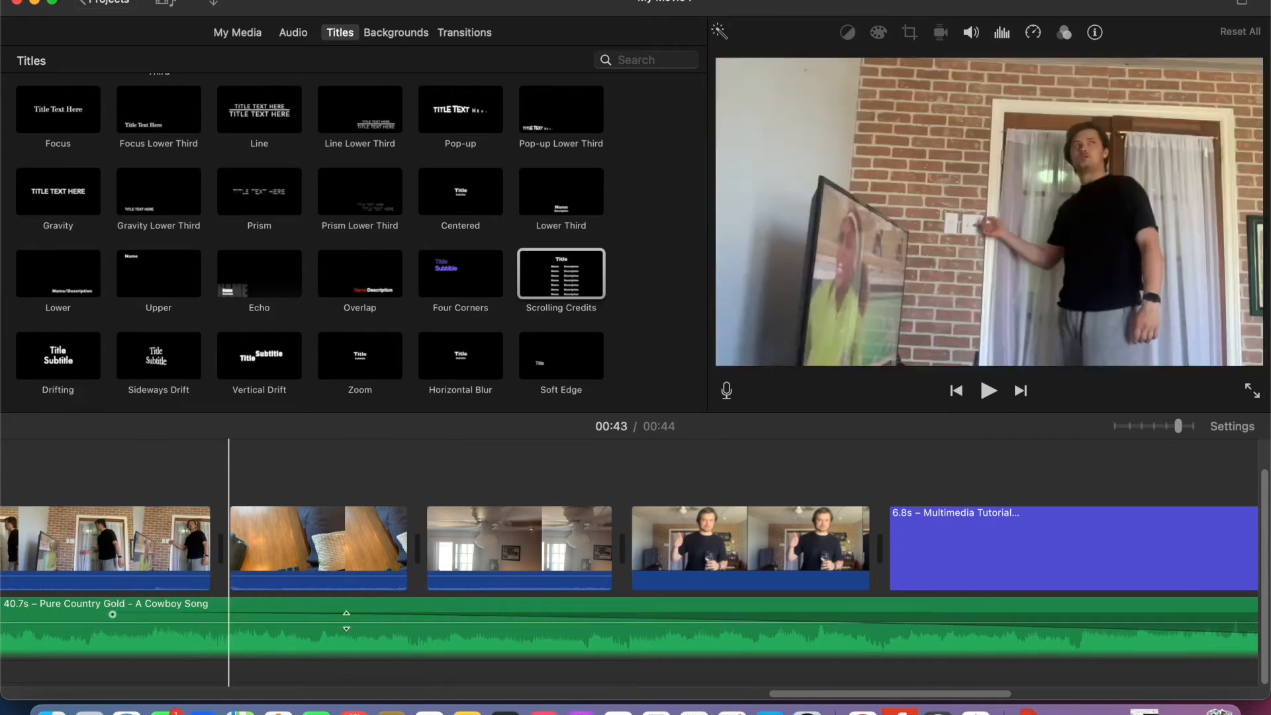
scroll(938, 629, right, 10)
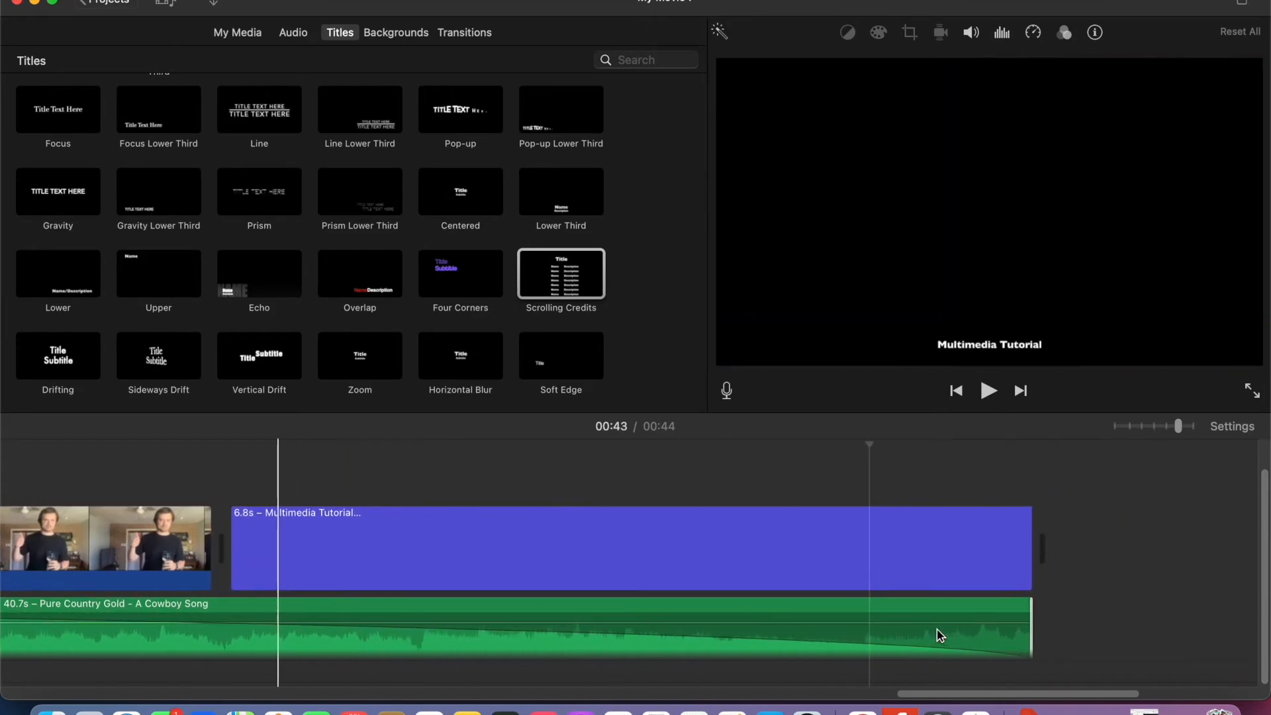
scroll(678, 631, left, 10)
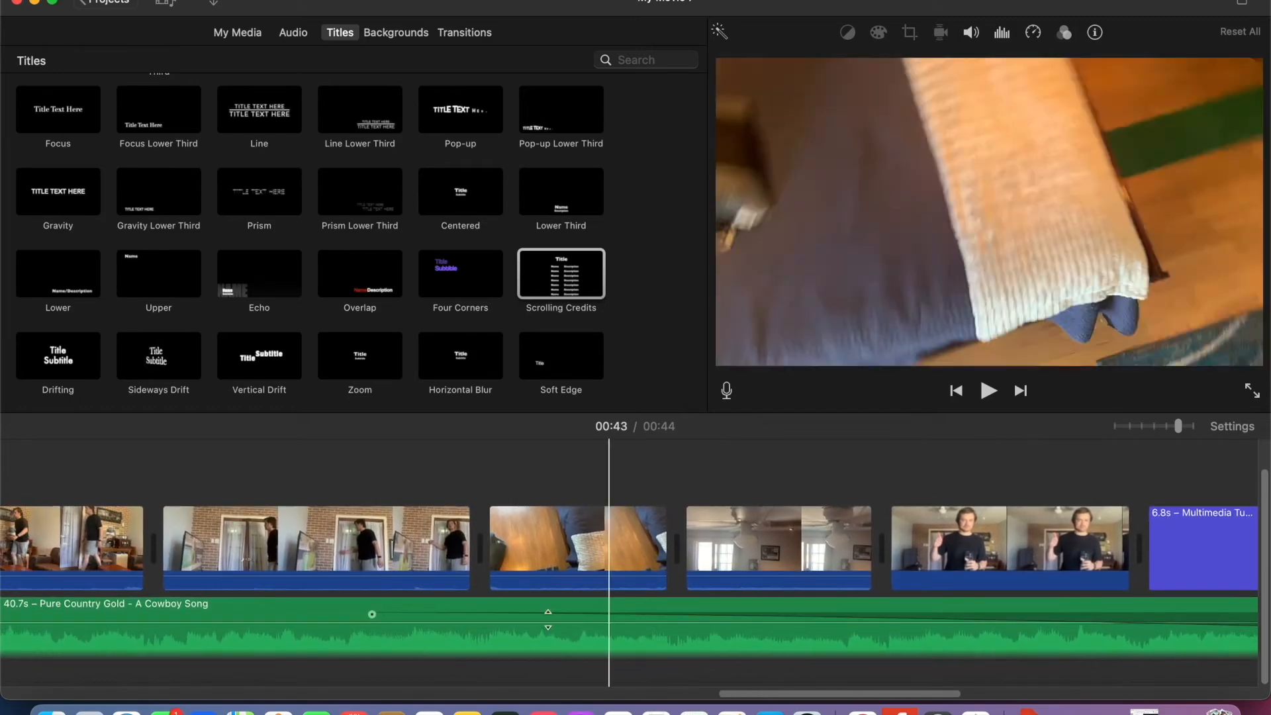
drag(372, 614, 603, 615)
scroll(728, 616, right, 10)
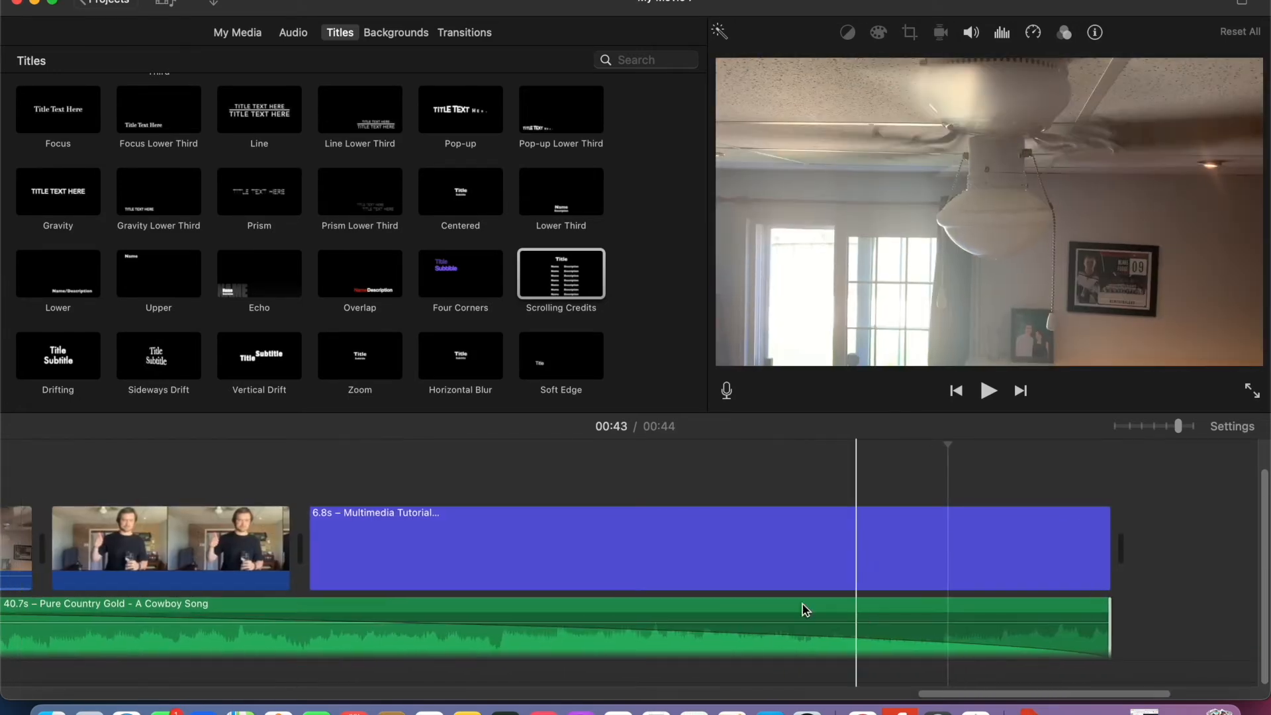
click(178, 551)
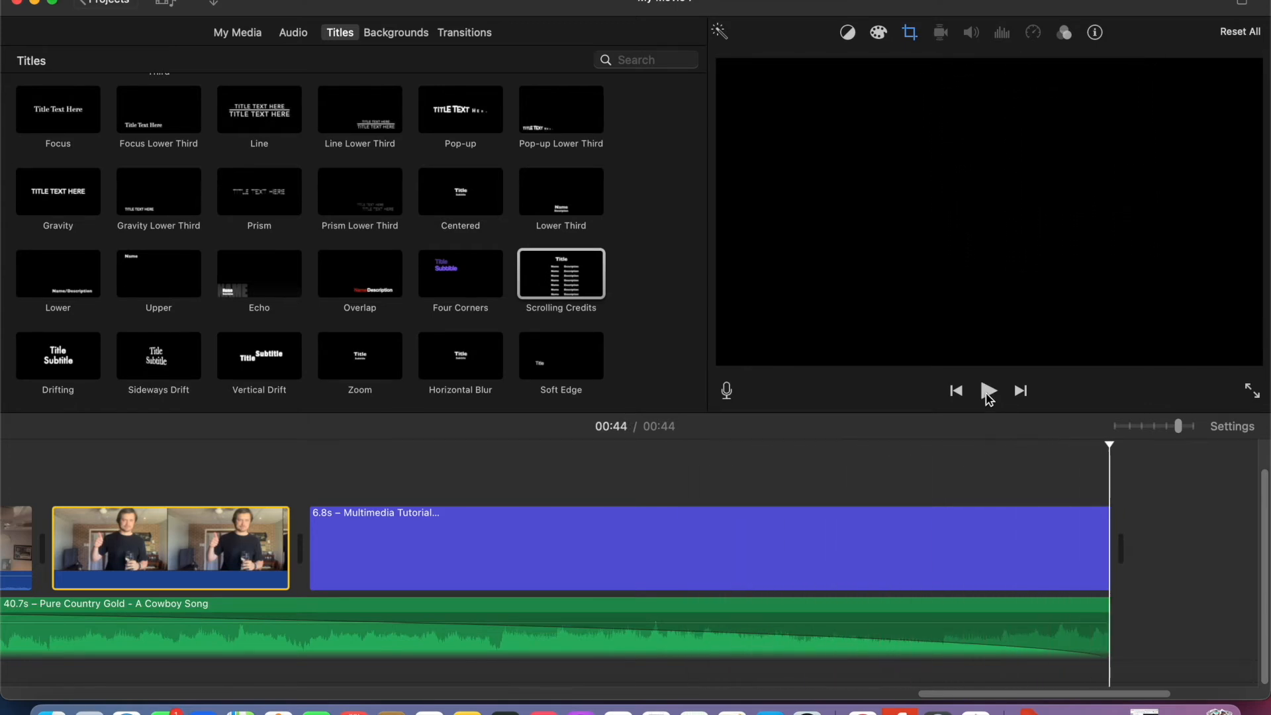
- Lower the overall volume of the background song
scroll(772, 623, left, 5)
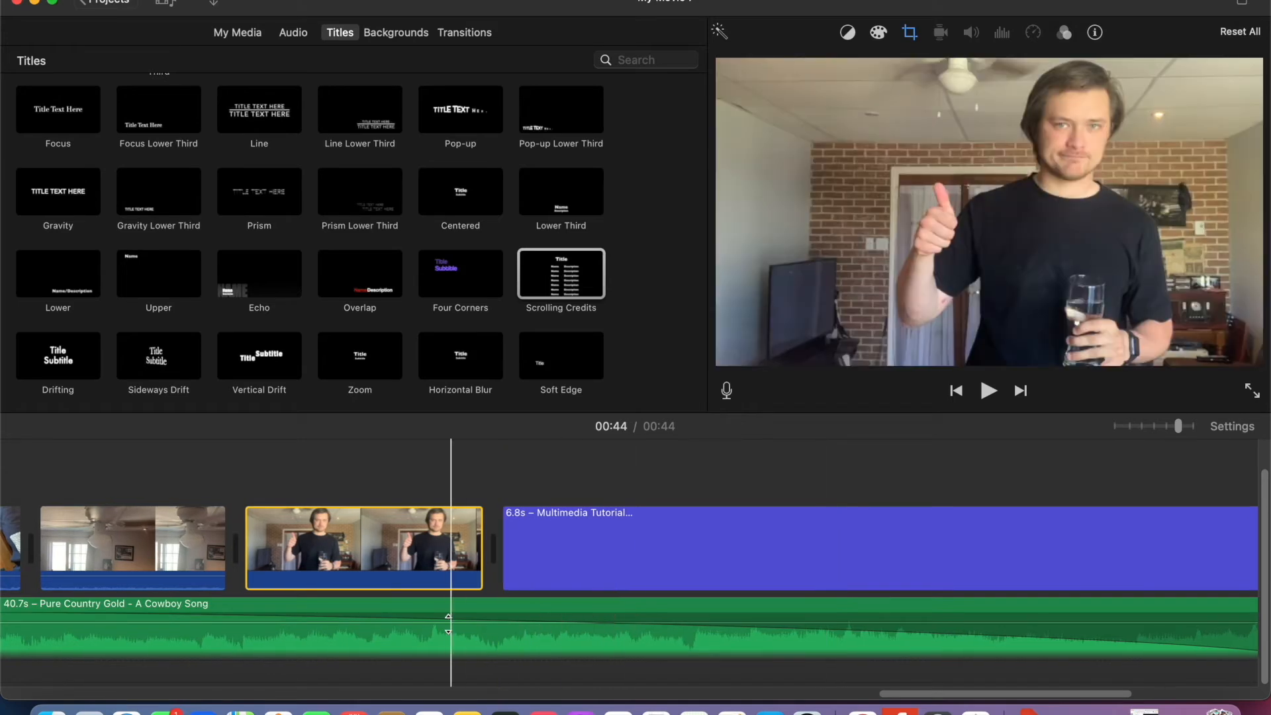
drag(441, 623, 441, 633)
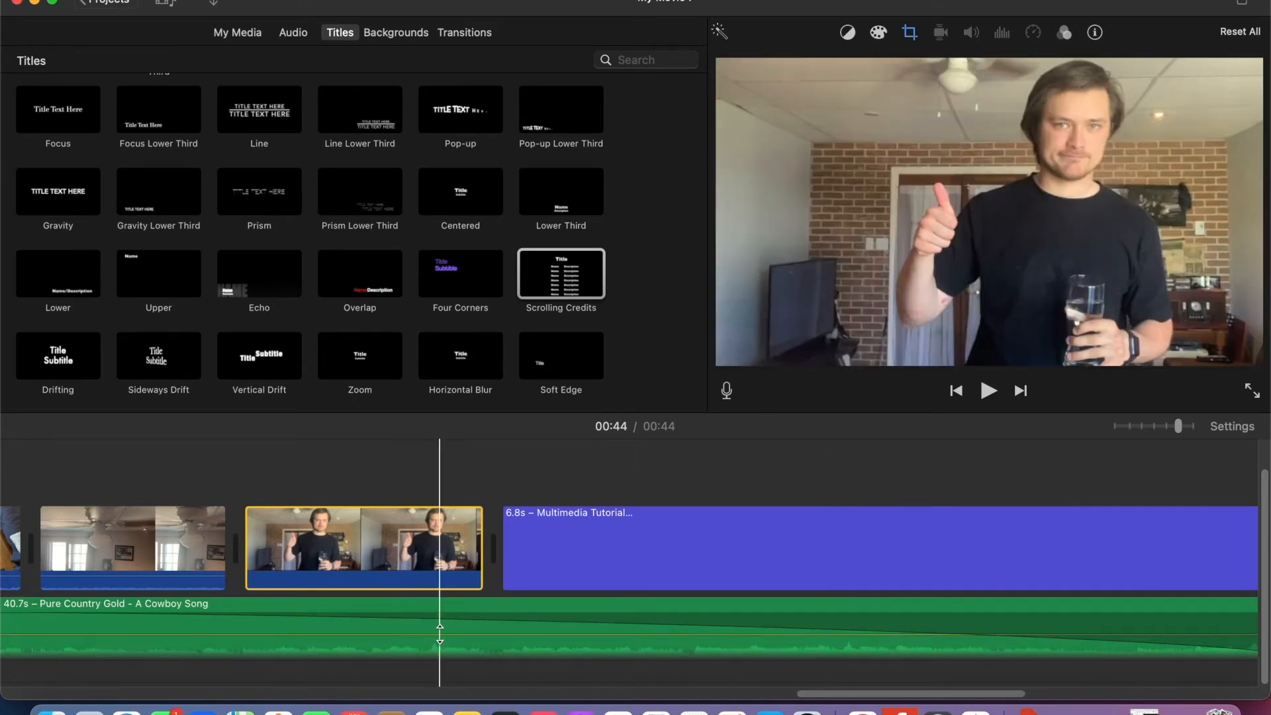
- Return to the movie's beginning and lower the original audio to 0% on each video clip through the bedroom clip
scroll(413, 620, left, 10)
scroll(414, 626, left, 10)
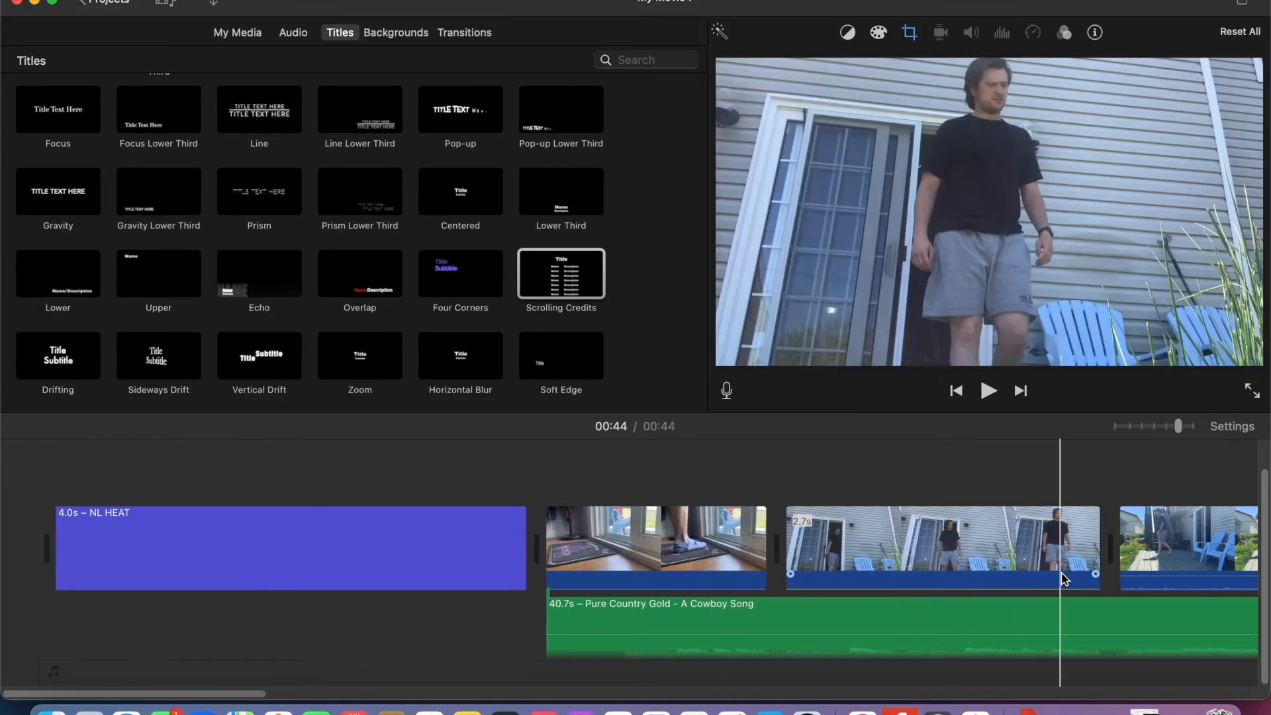
scroll(1063, 580, right, 5)
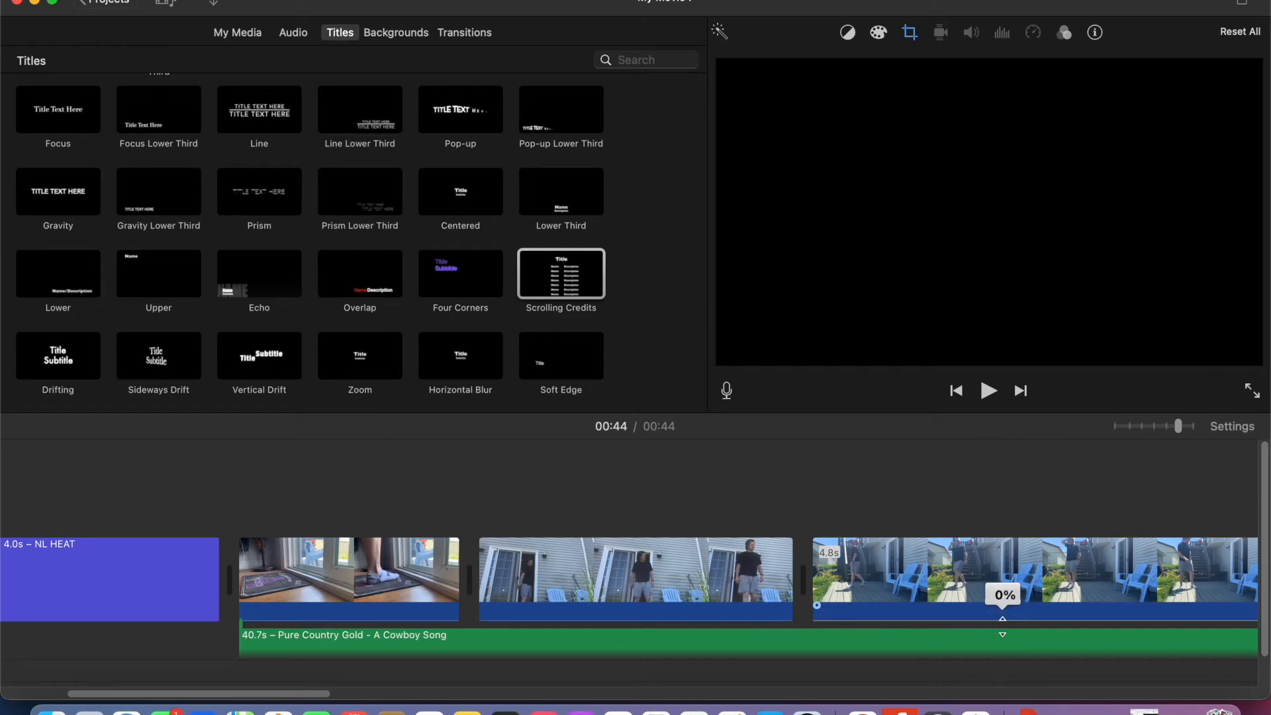
scroll(1022, 596, right, 10)
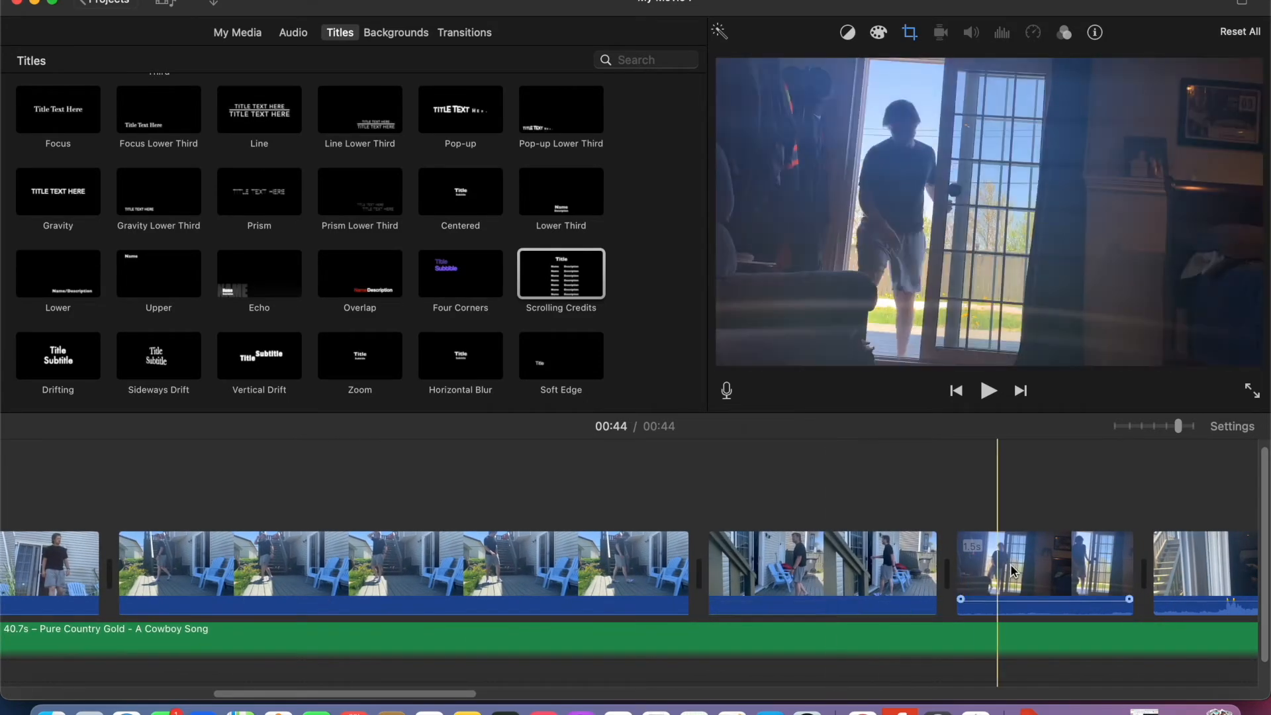
scroll(846, 576, right, 3)
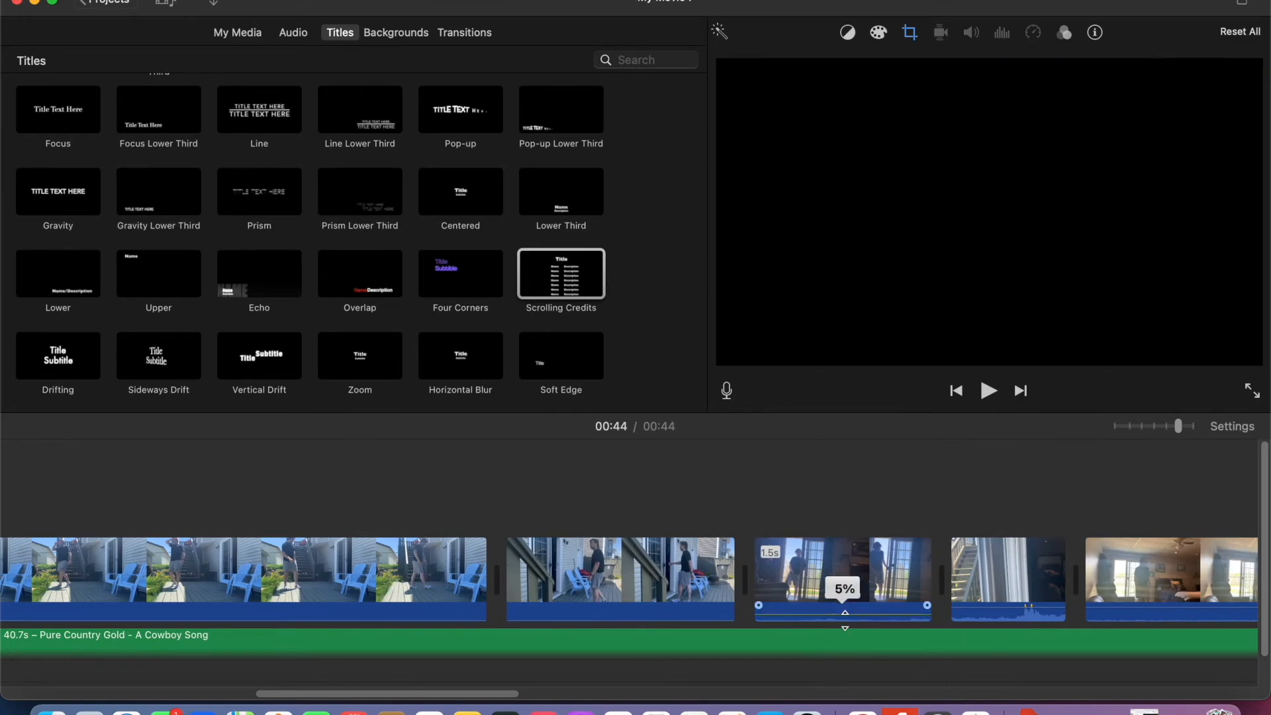
scroll(1043, 553, right, 3)
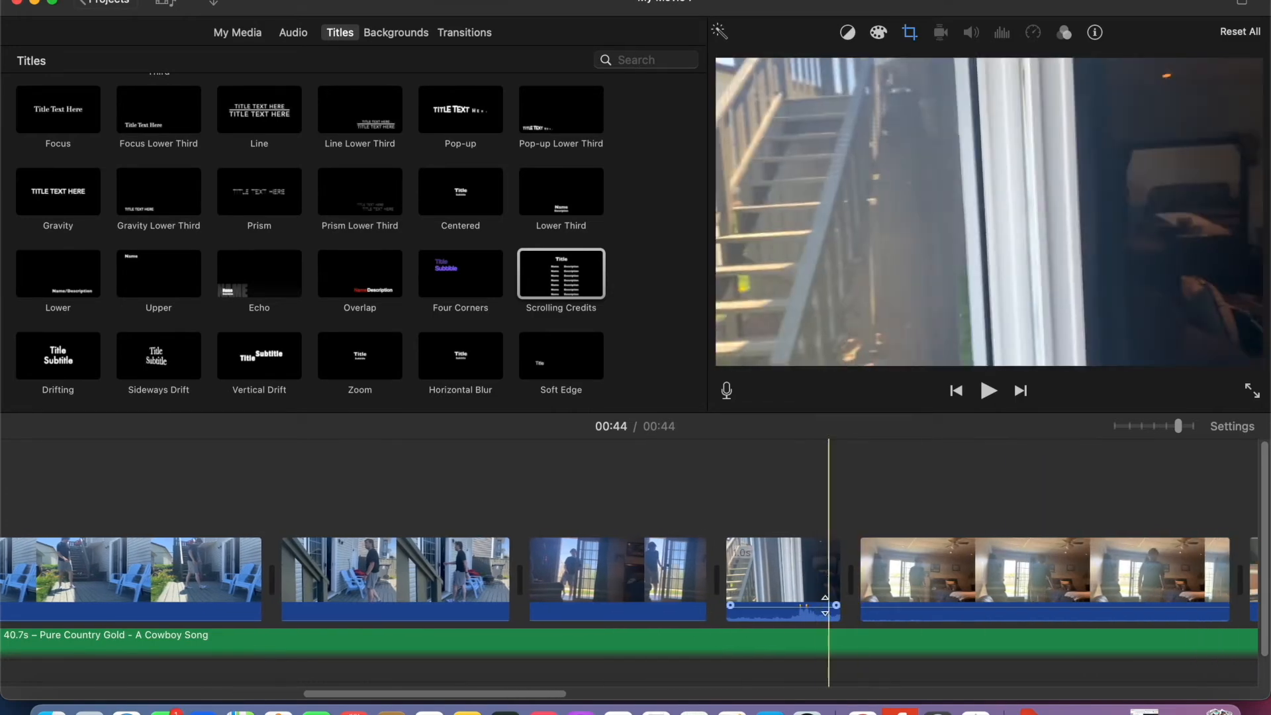
drag(794, 607, 795, 624)
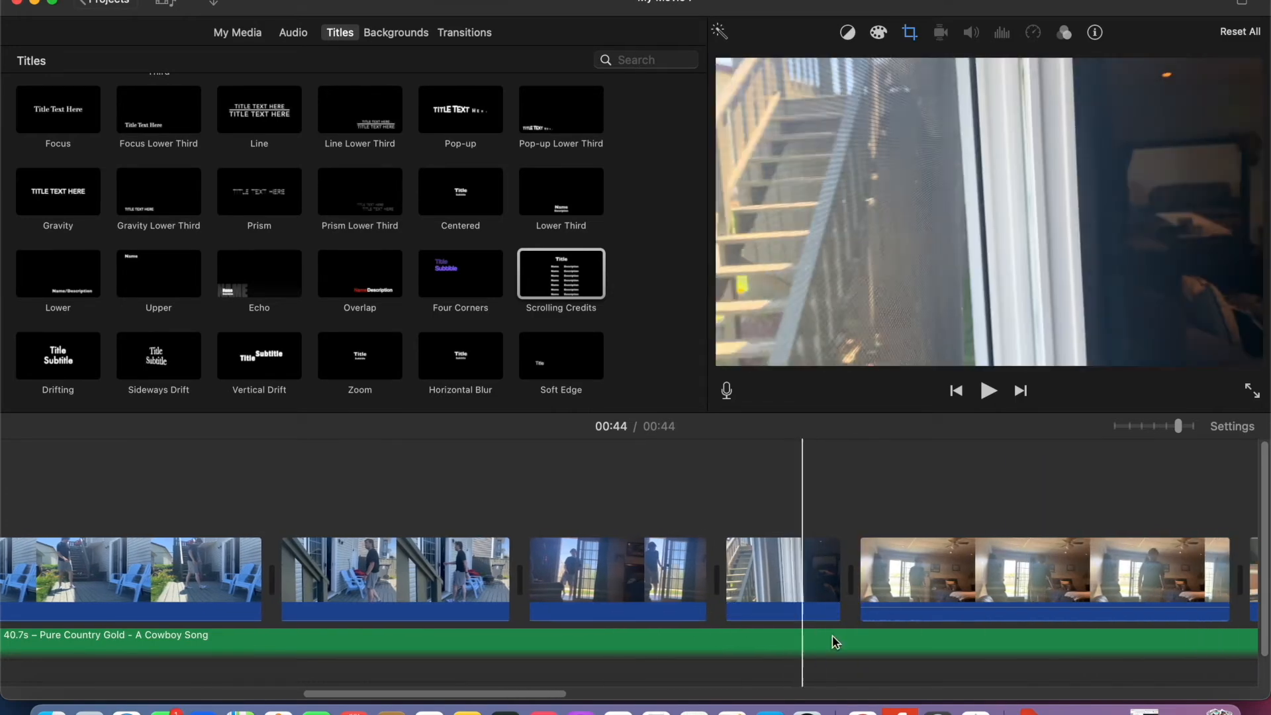
drag(964, 605, 965, 616)
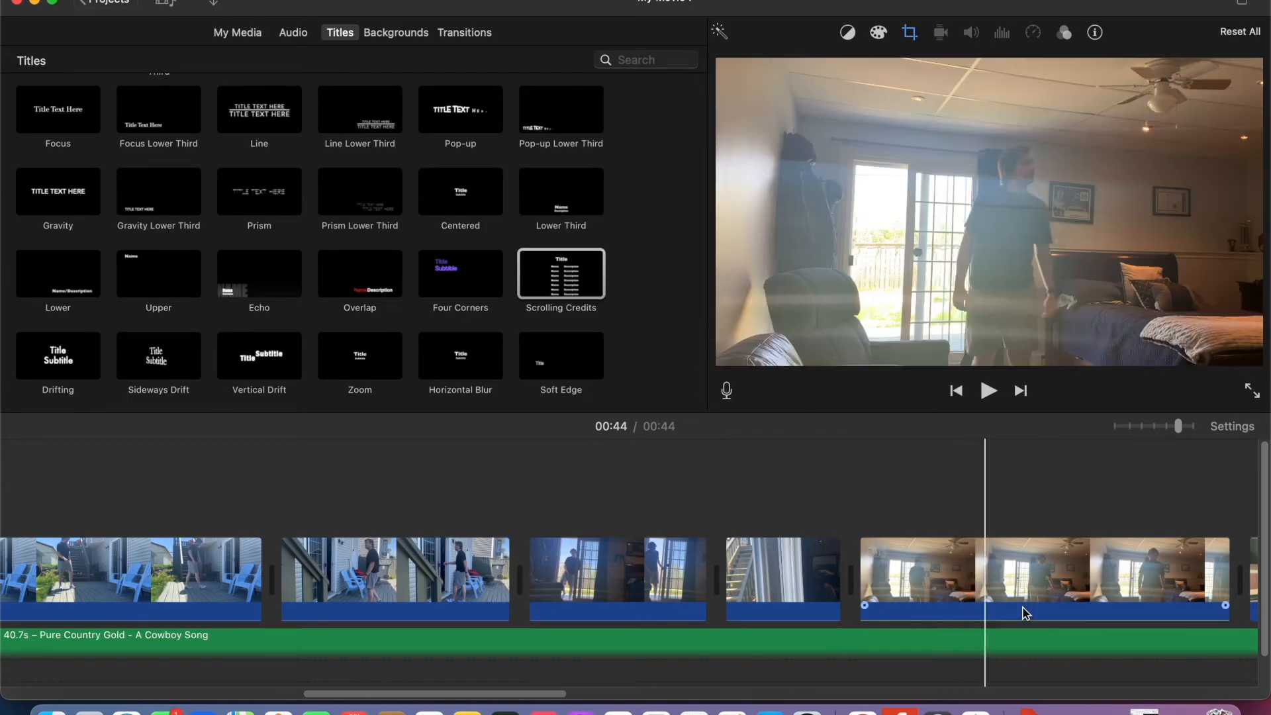
- Mute the original audio on the remaining video clips up to the credits, and return to the movie's beginning
scroll(984, 599, right, 10)
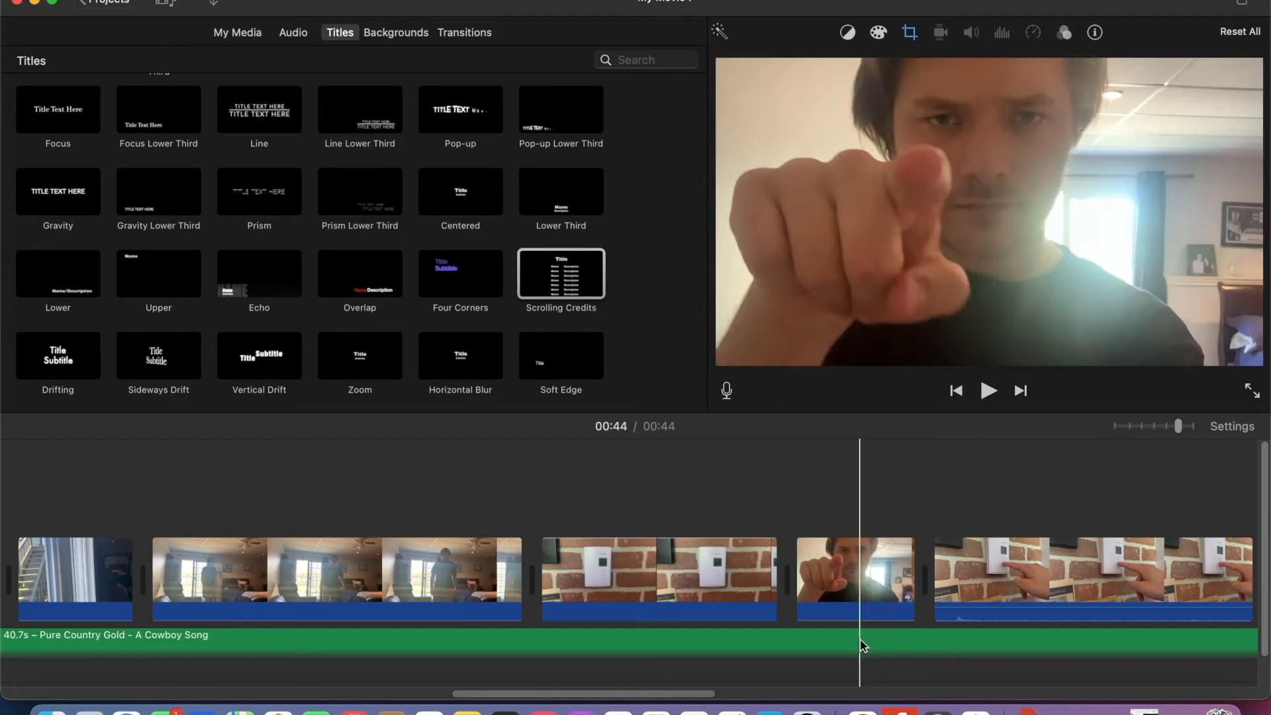
click(1035, 616)
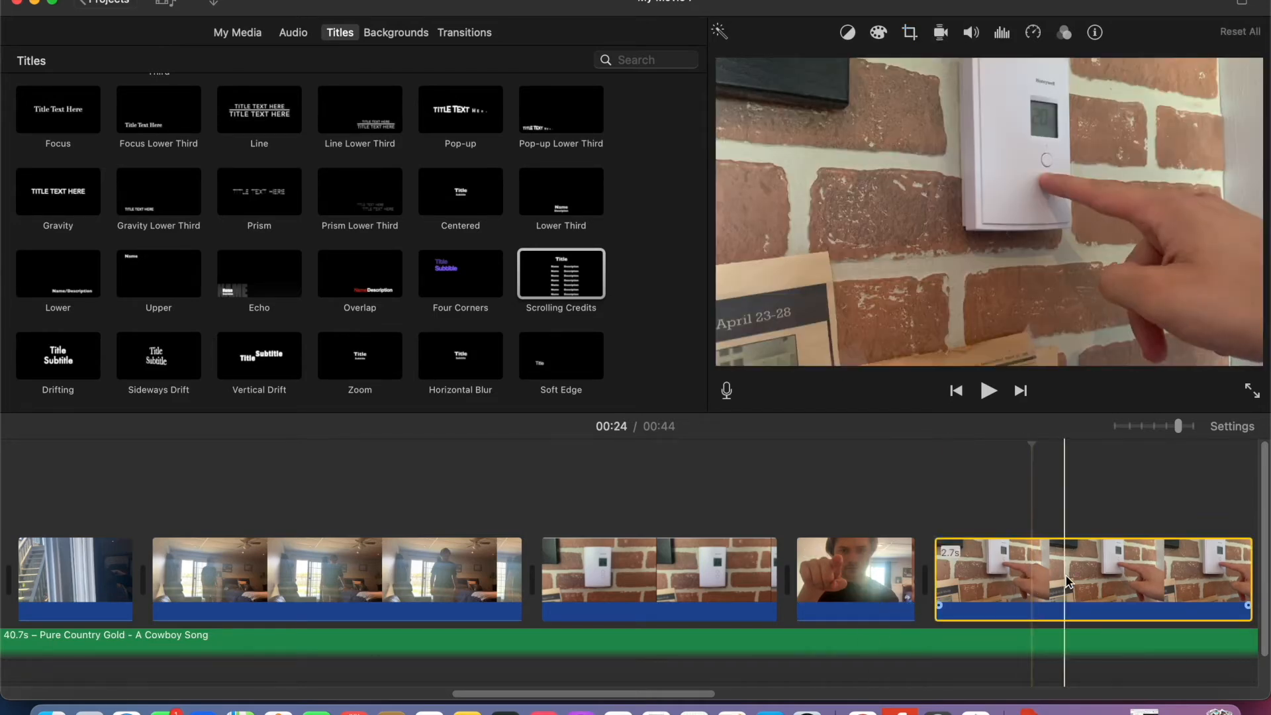
scroll(811, 576, right, 10)
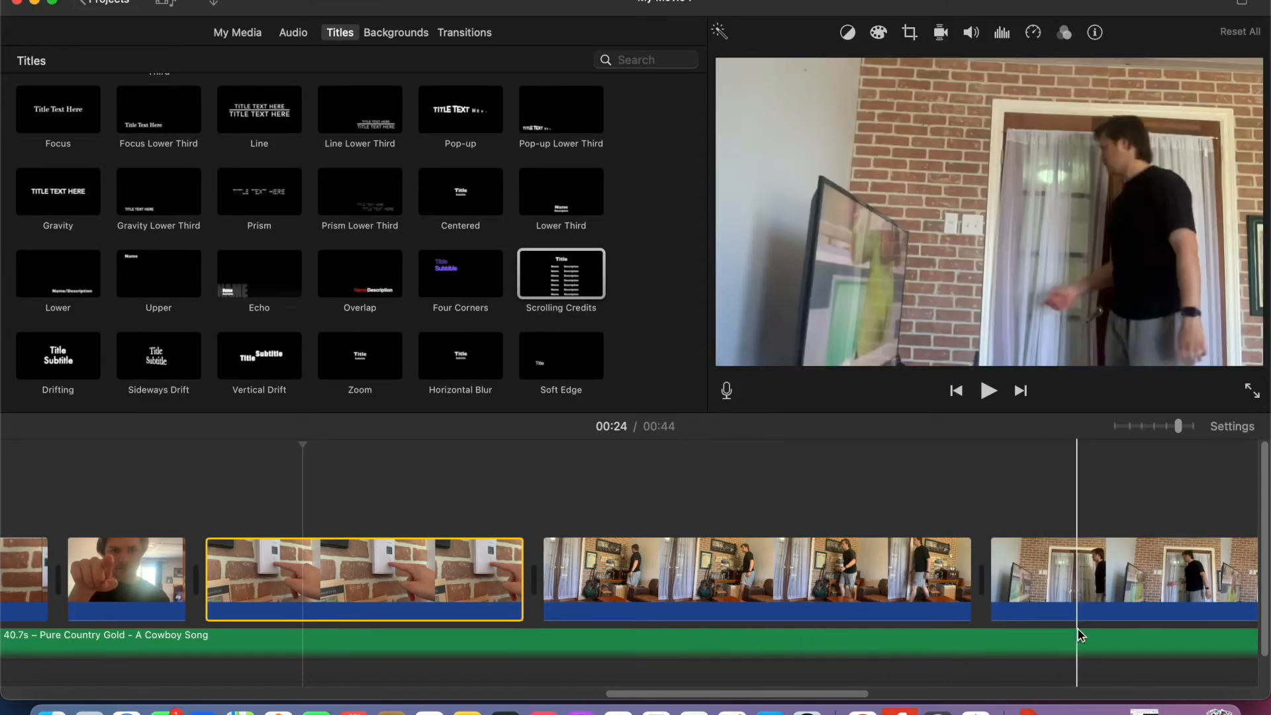
scroll(1119, 593, right, 8)
scroll(1133, 589, right, 2)
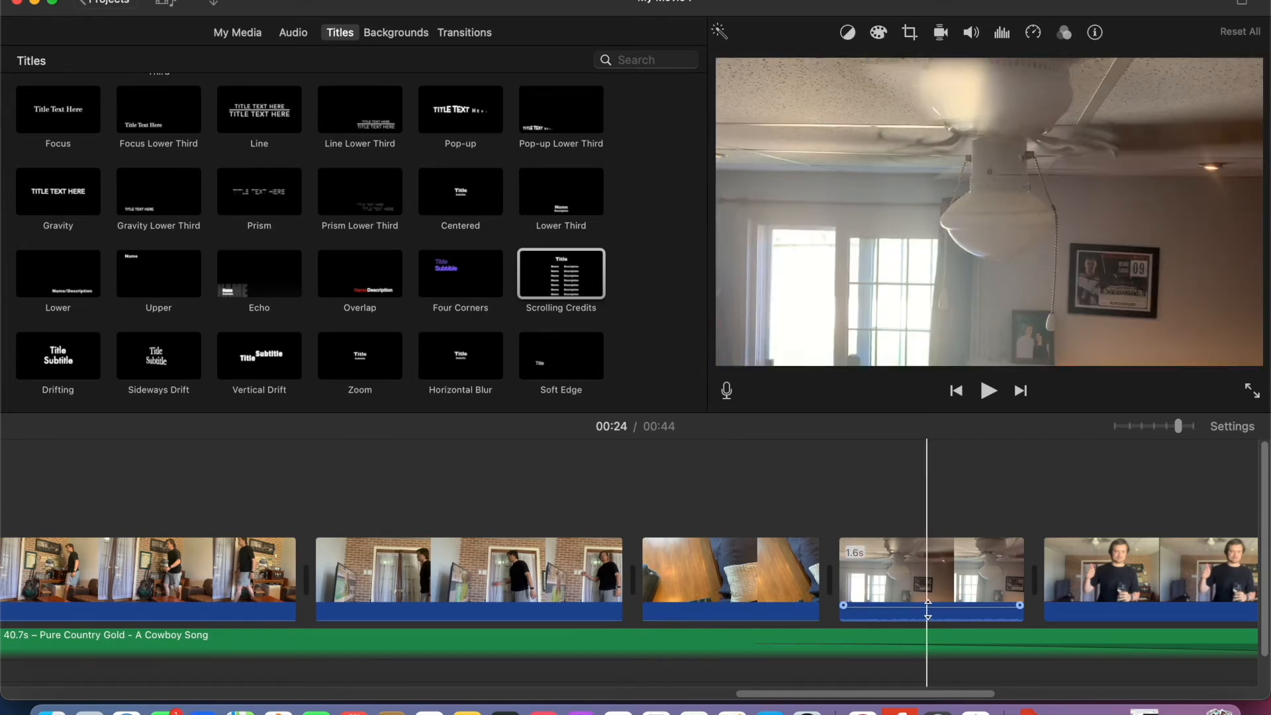
scroll(1135, 586, right, 6)
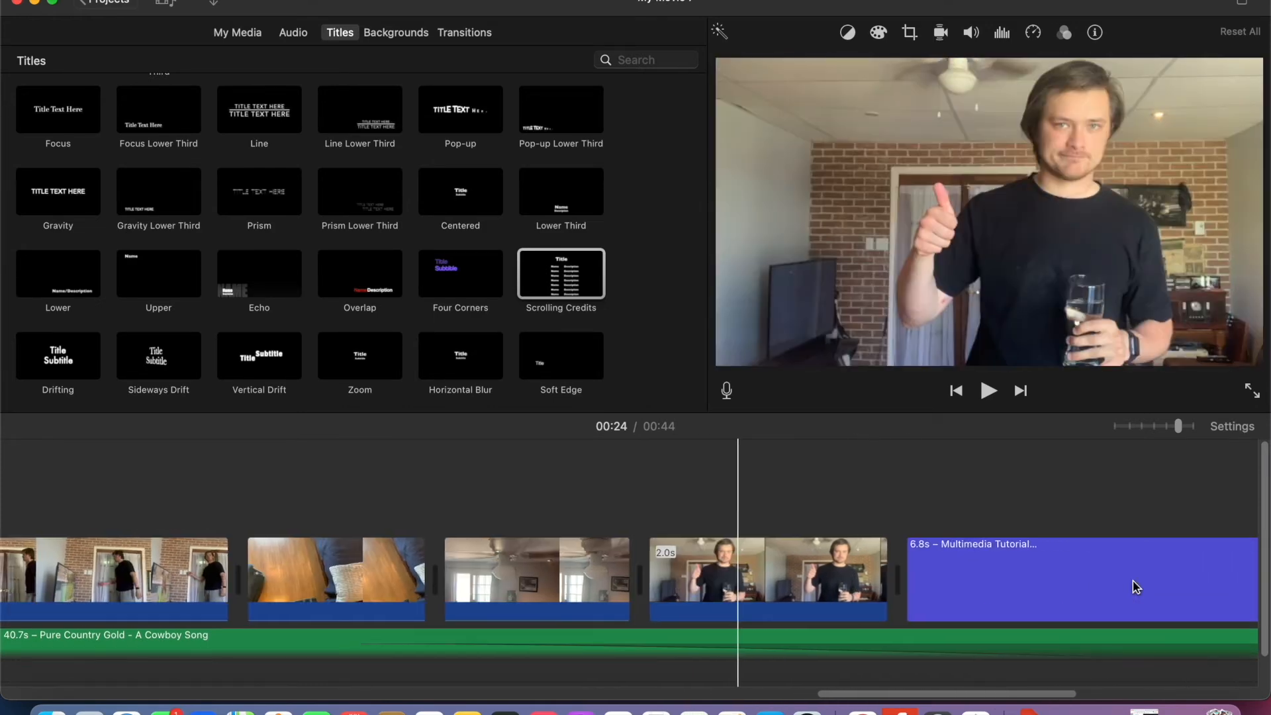
scroll(592, 582, left, 15)
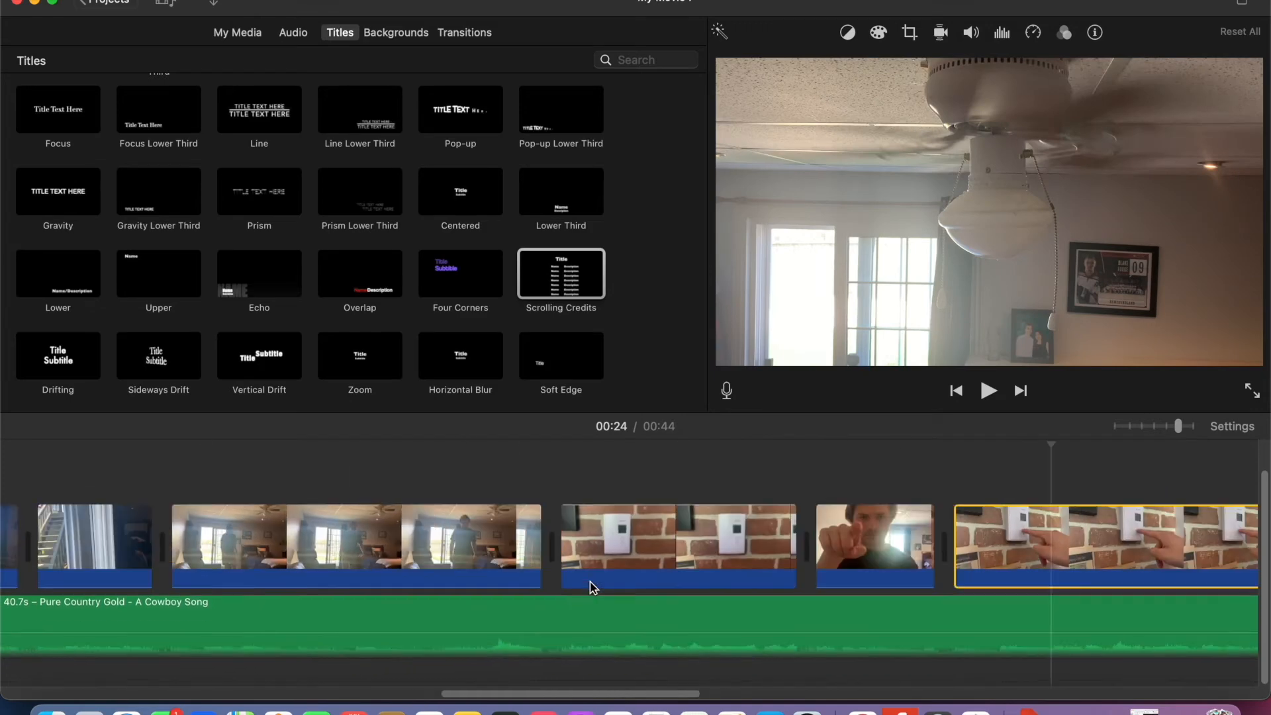
scroll(593, 586, left, 10)
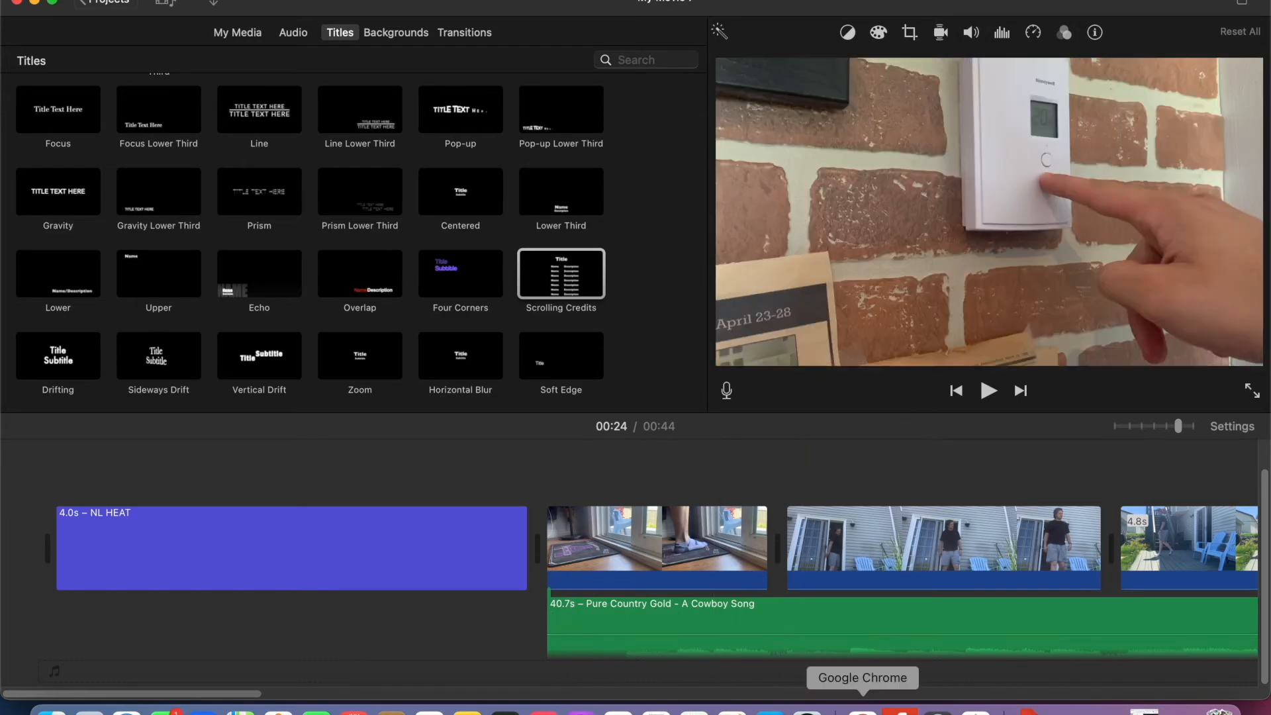
- Switch to Chrome and review the title, transition and voice-over instructions on the ED 3751 Step By Step page
click(863, 708)
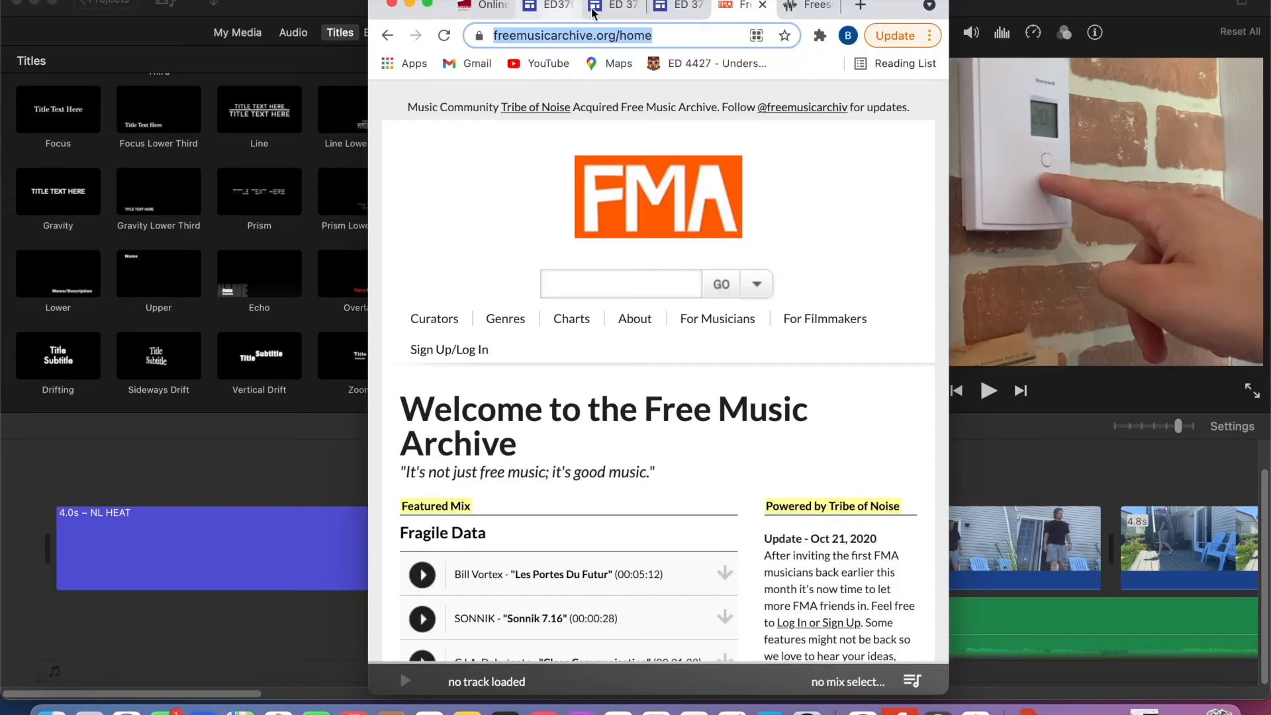
click(670, 14)
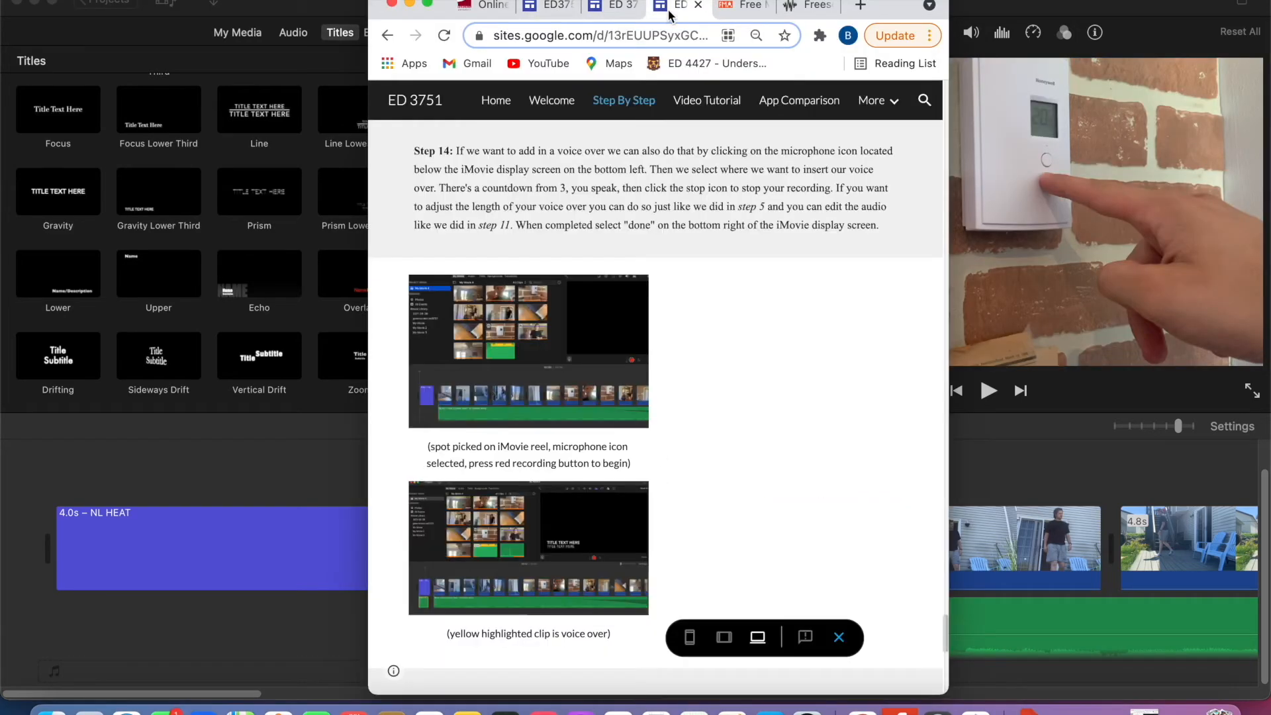
click(429, 5)
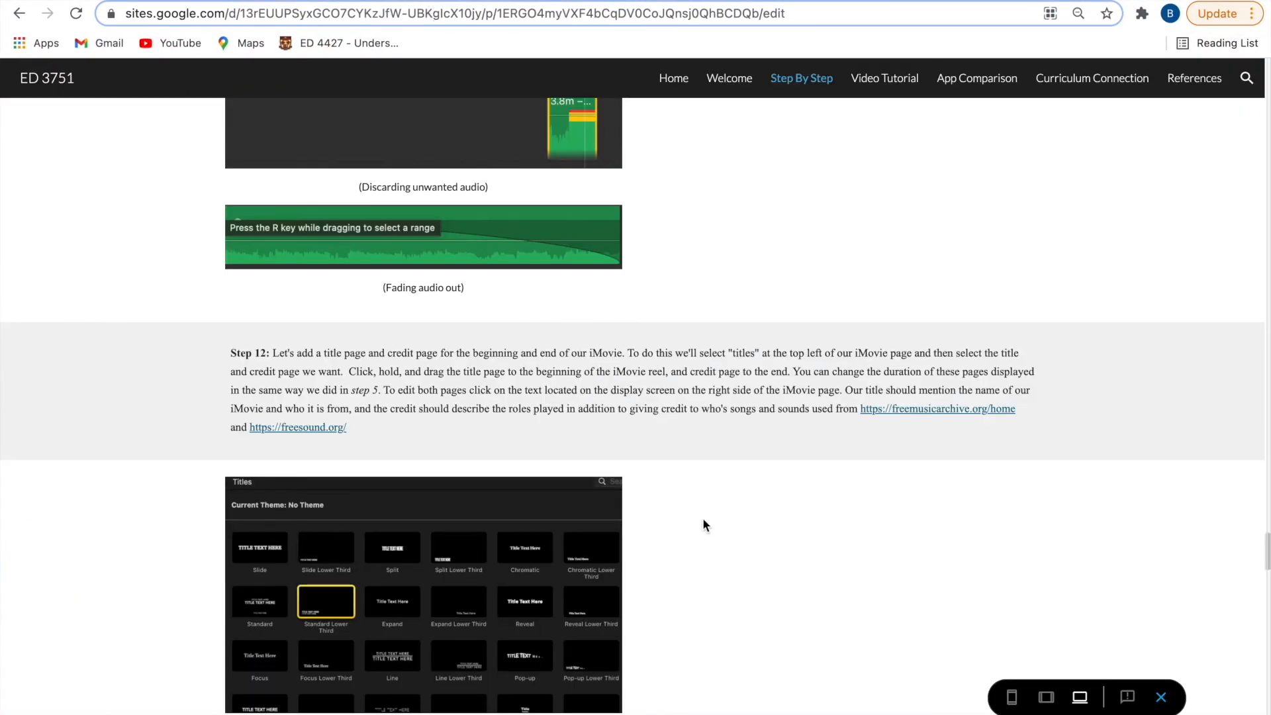
scroll(703, 525, down, 15)
scroll(703, 525, down, 6)
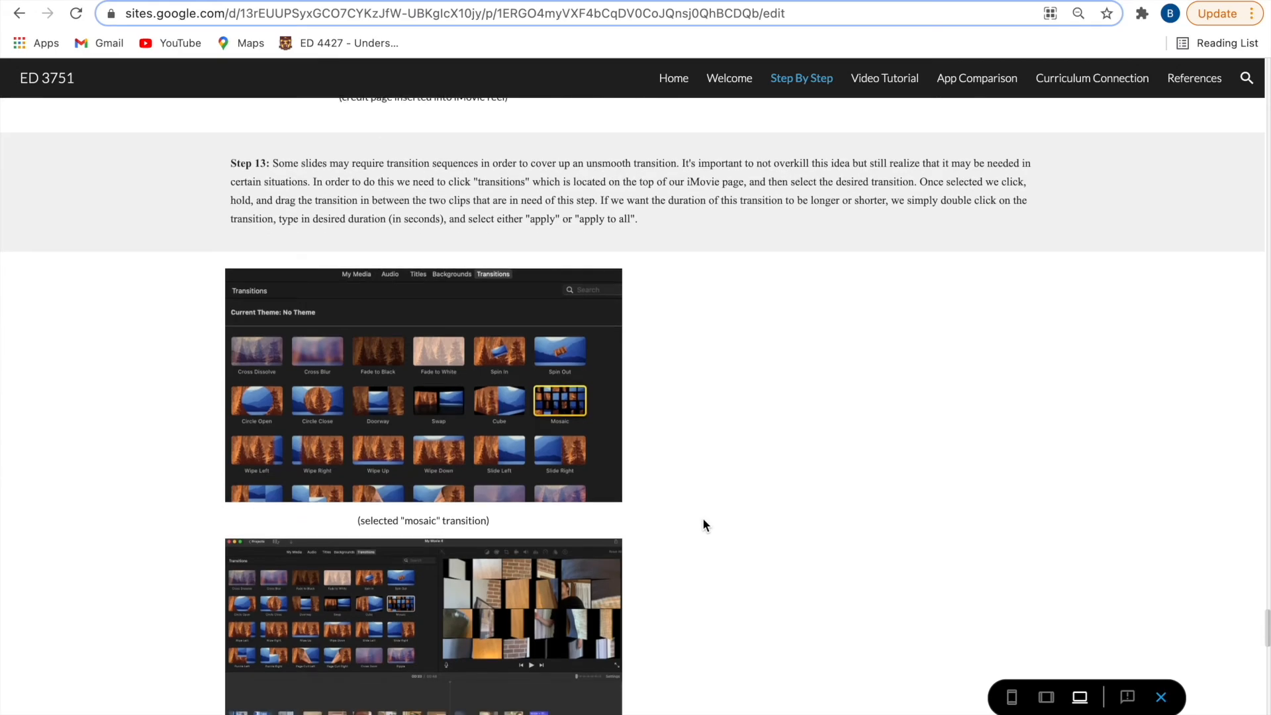
scroll(703, 525, up, 12)
scroll(703, 520, up, 8)
scroll(703, 523, up, 12)
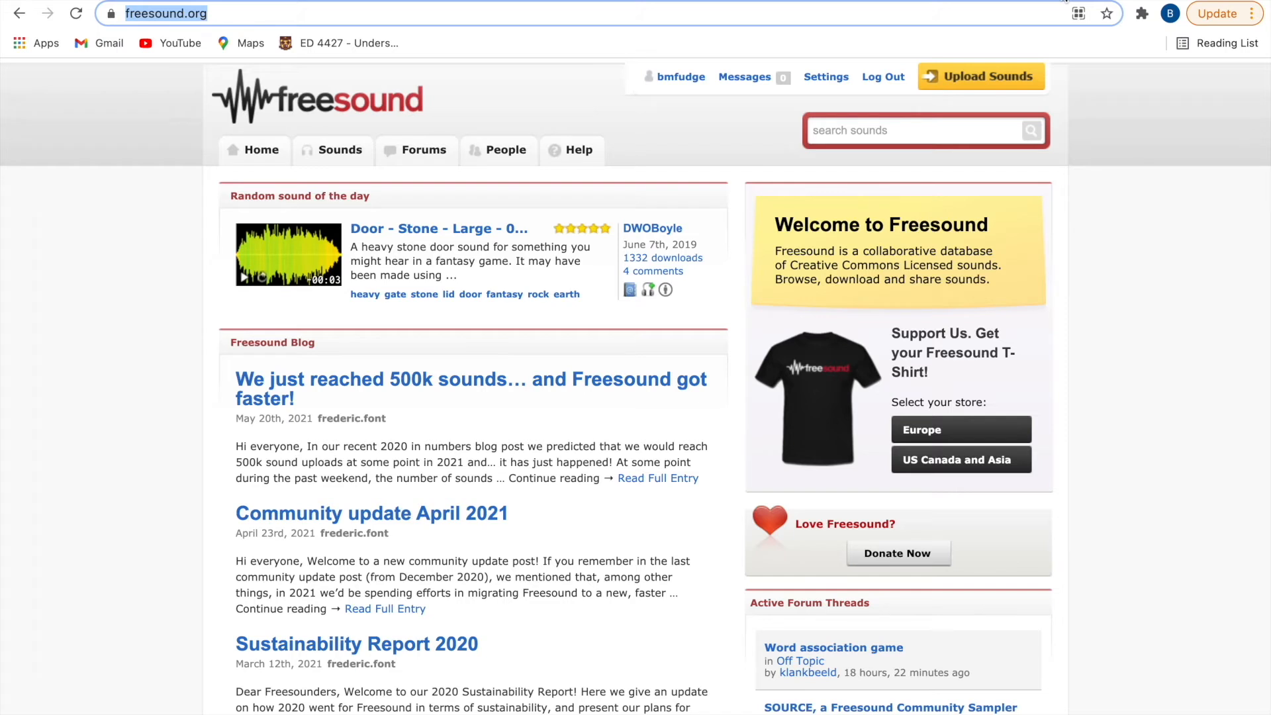
- Search Freesound for "crow" and open the sound Crow Call, Single, A.wav
click(931, 134)
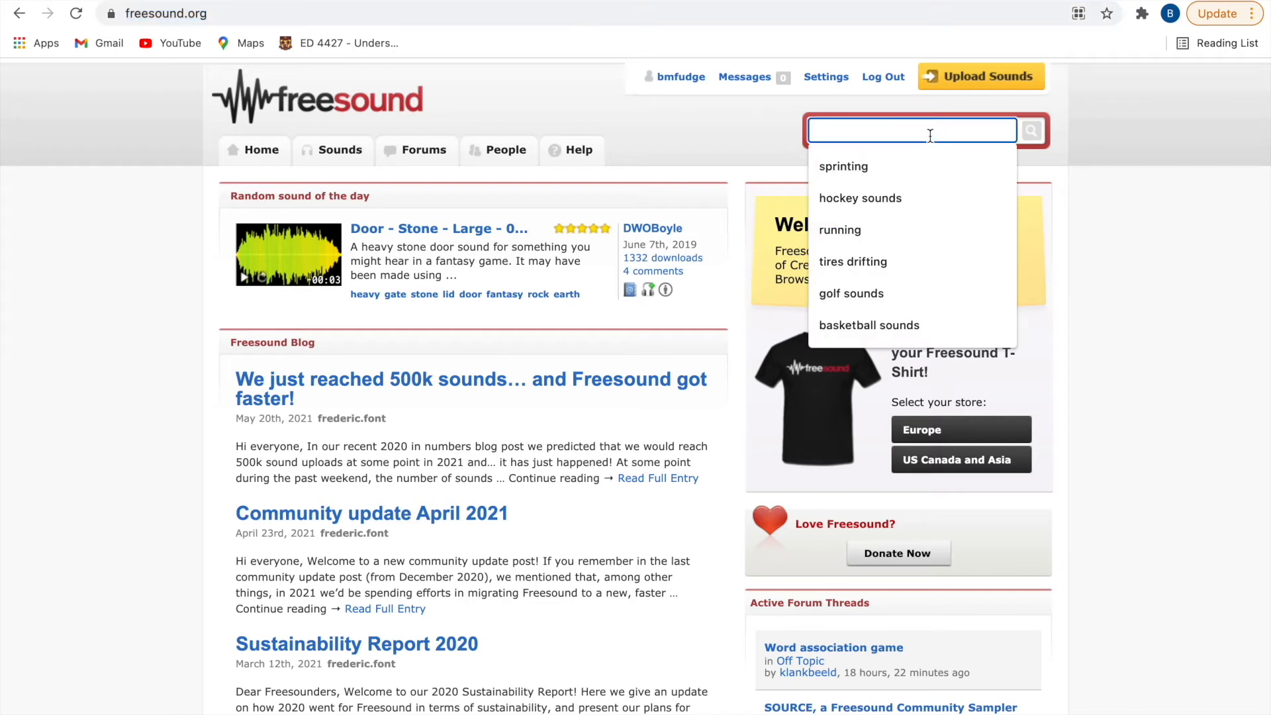
text(crow)
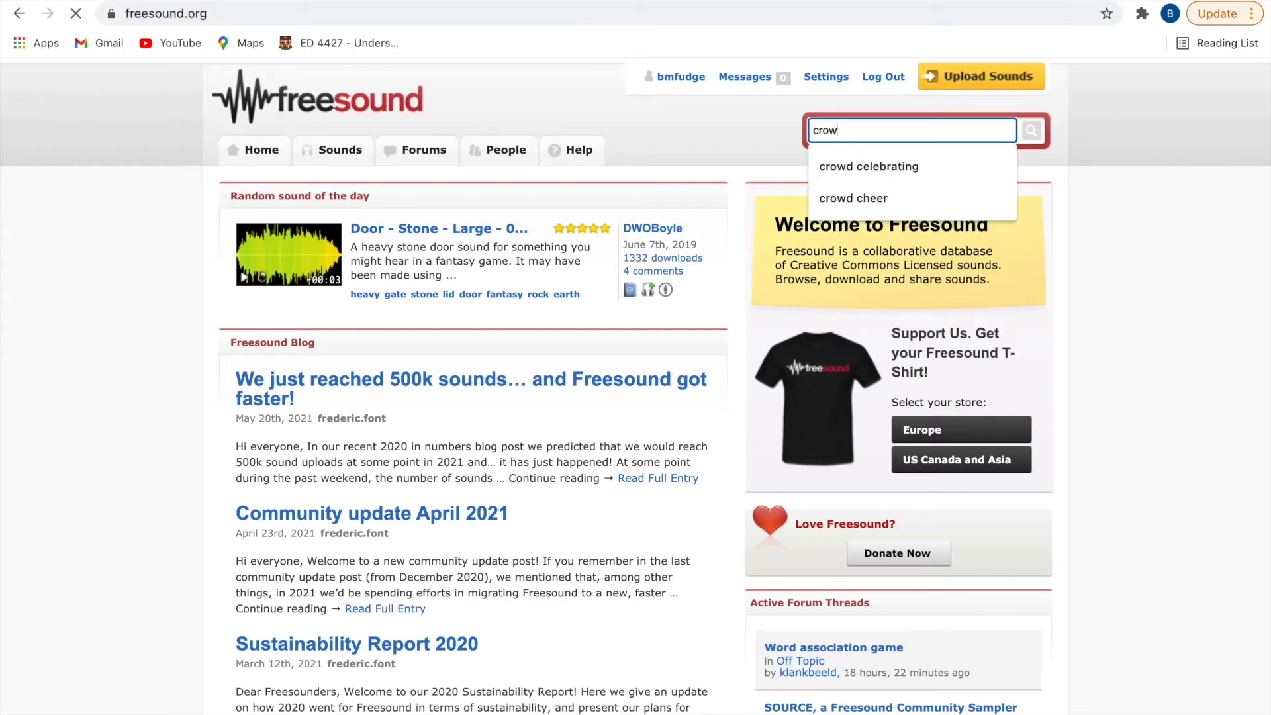
key(Return)
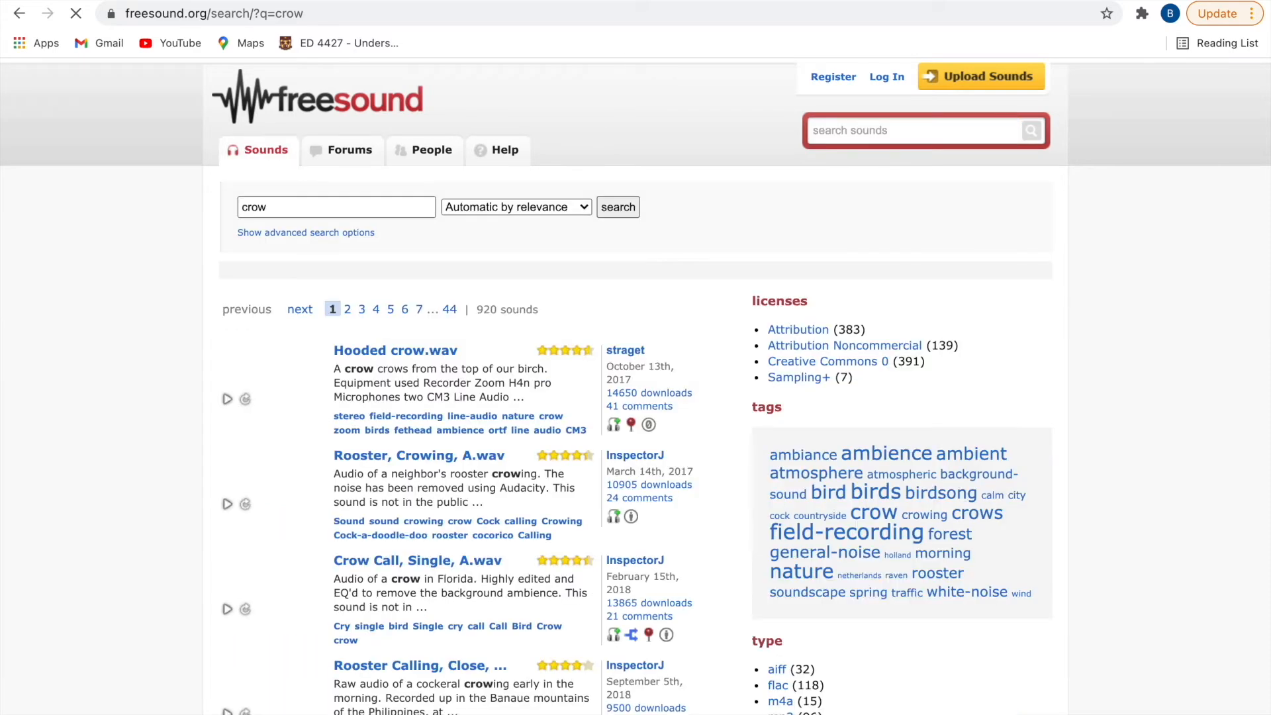
click(445, 563)
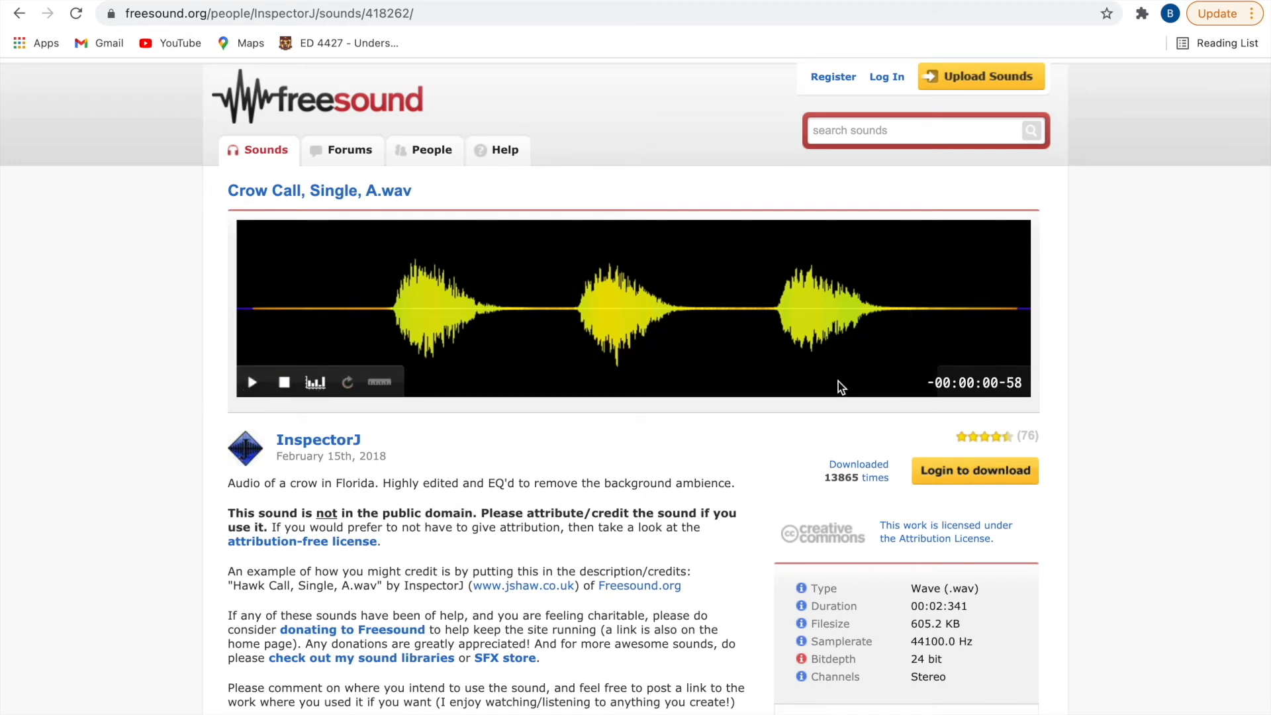
- Log in to Freesound with the saved credentials and download Crow Call, Single, A.wav
click(973, 473)
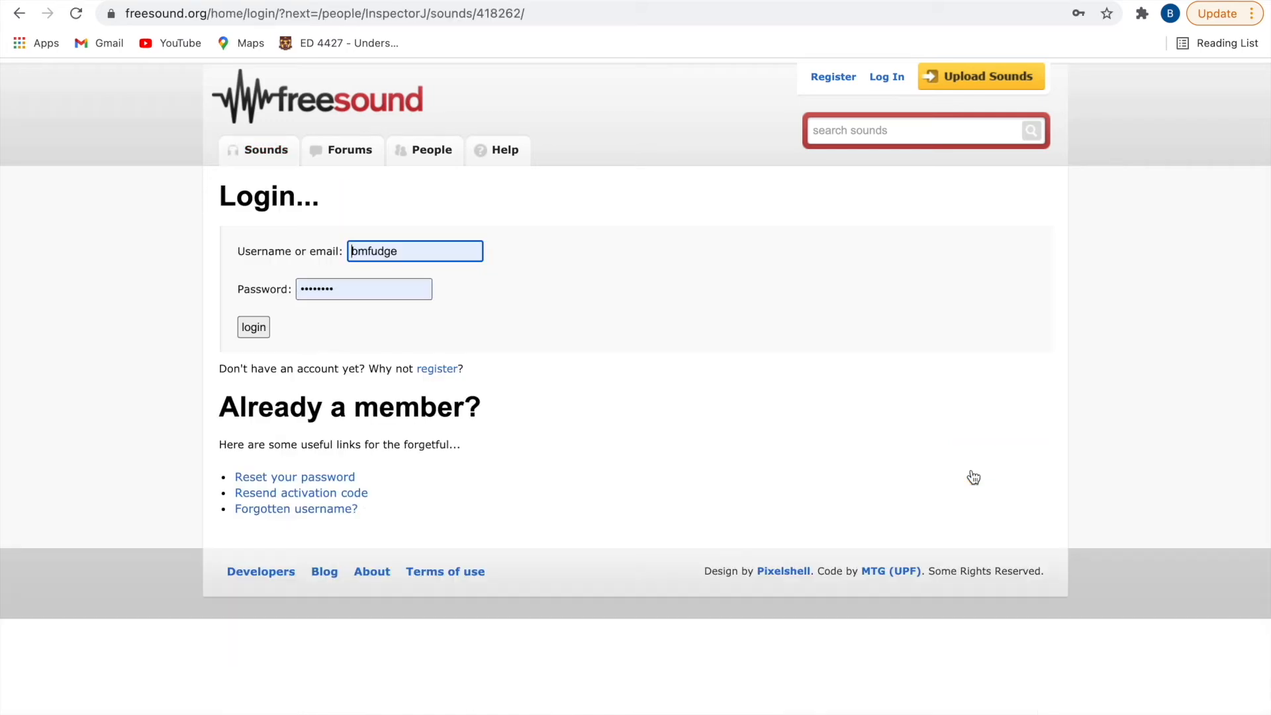
click(254, 328)
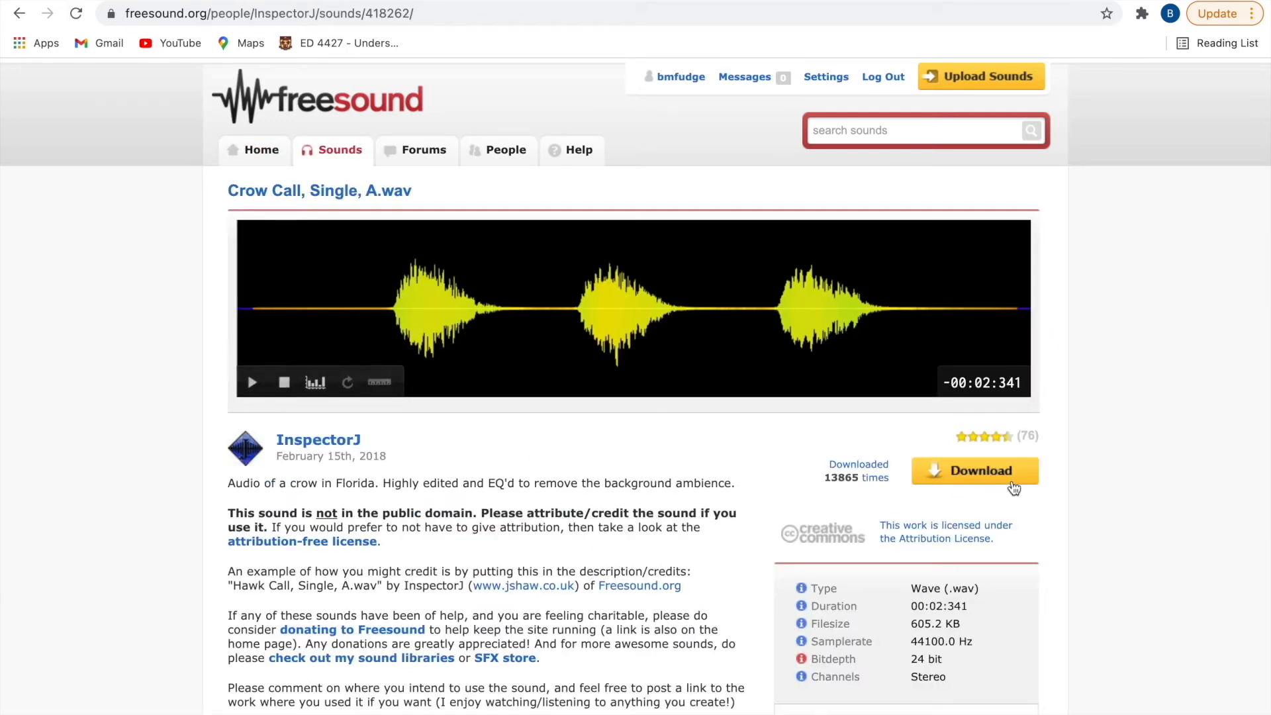
click(1014, 488)
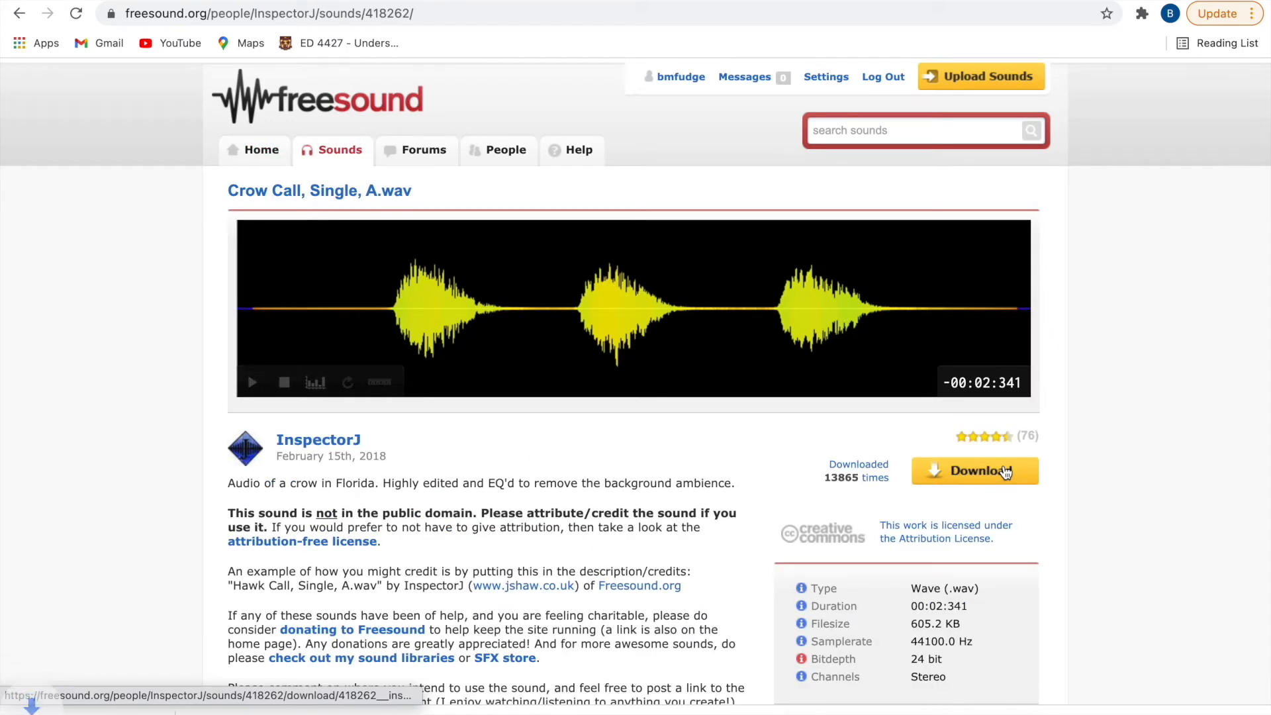
mouse_move(1119, 0)
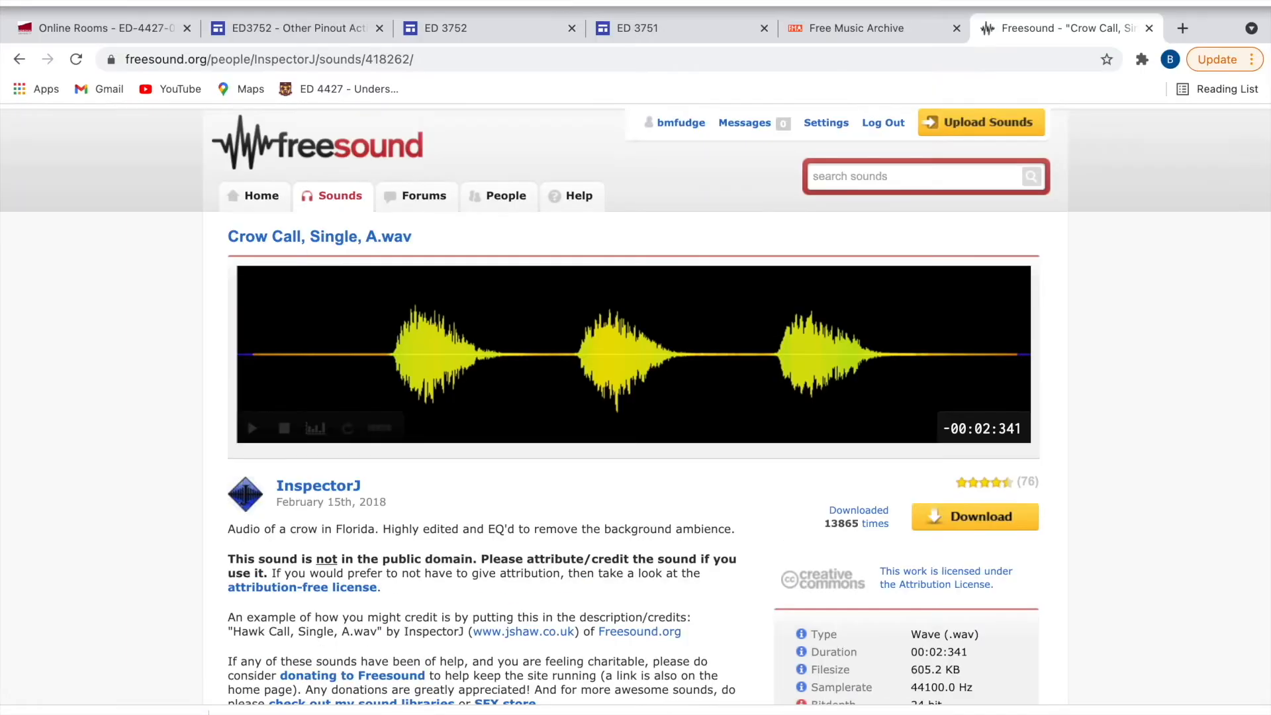
- Leave full screen, switch to Finder, and move the downloaded crow call WAV from Downloads into the MUN folder in Documents
click(61, 1)
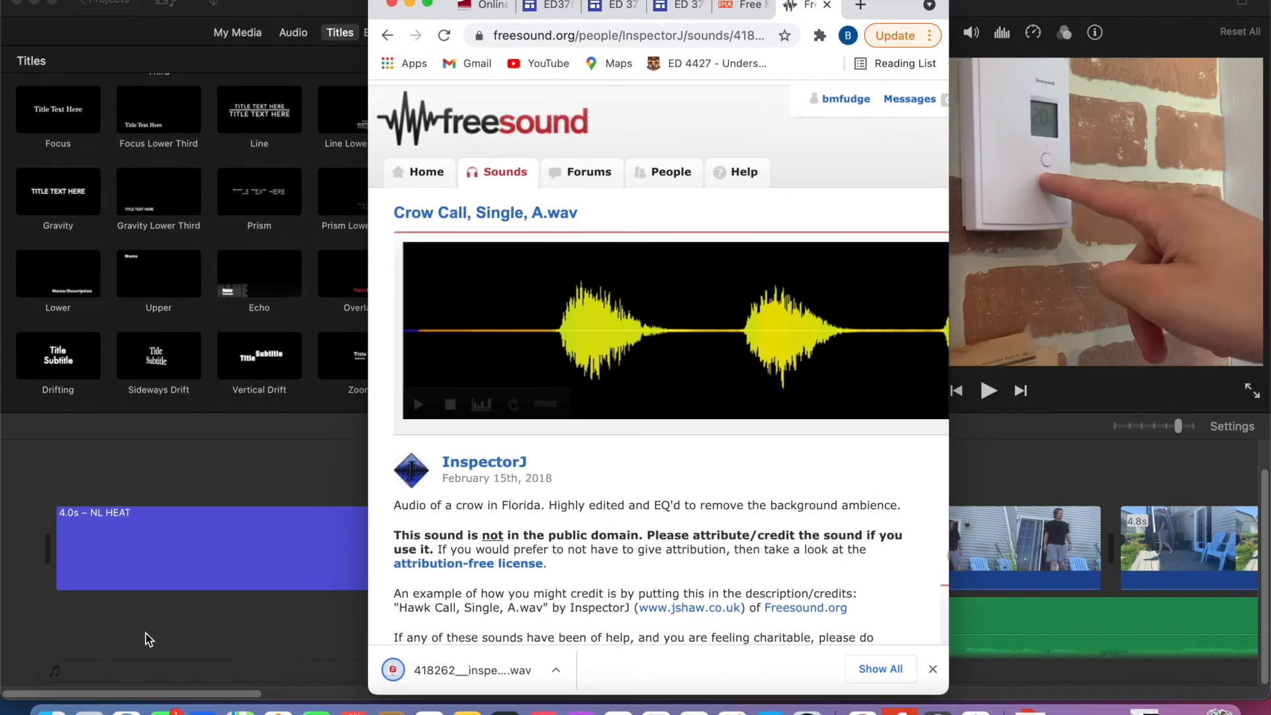
click(52, 713)
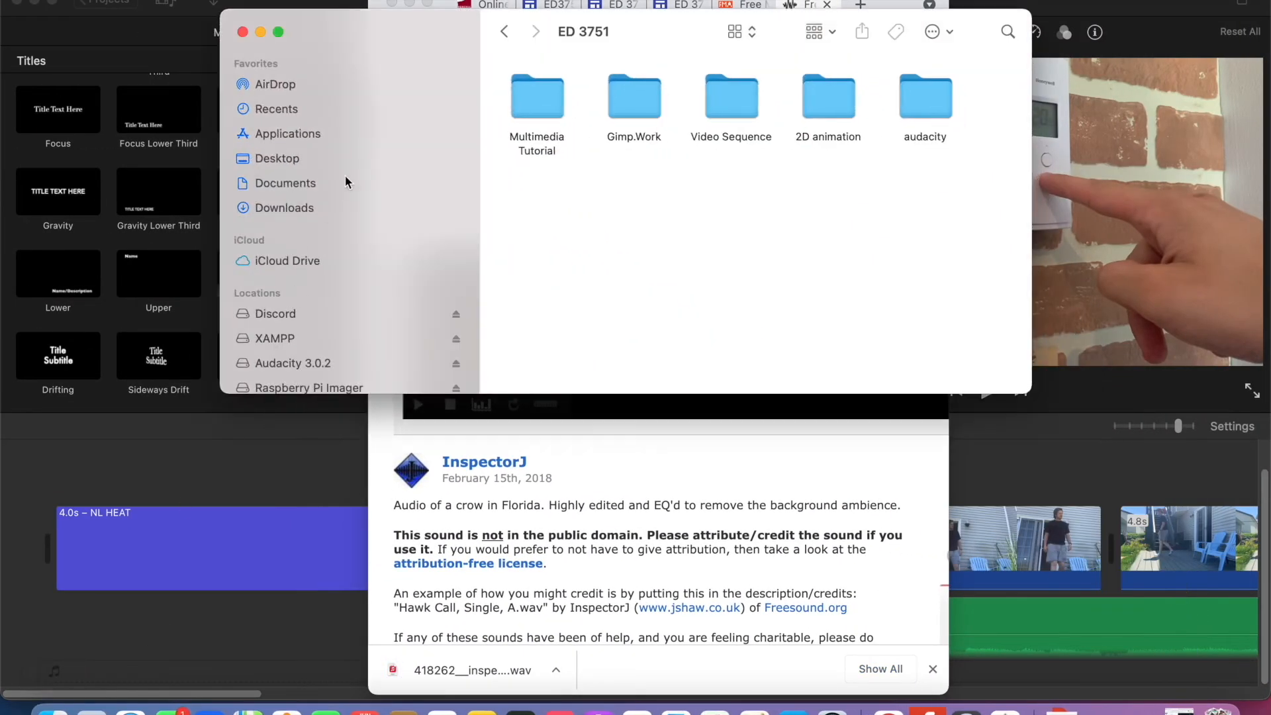
click(357, 208)
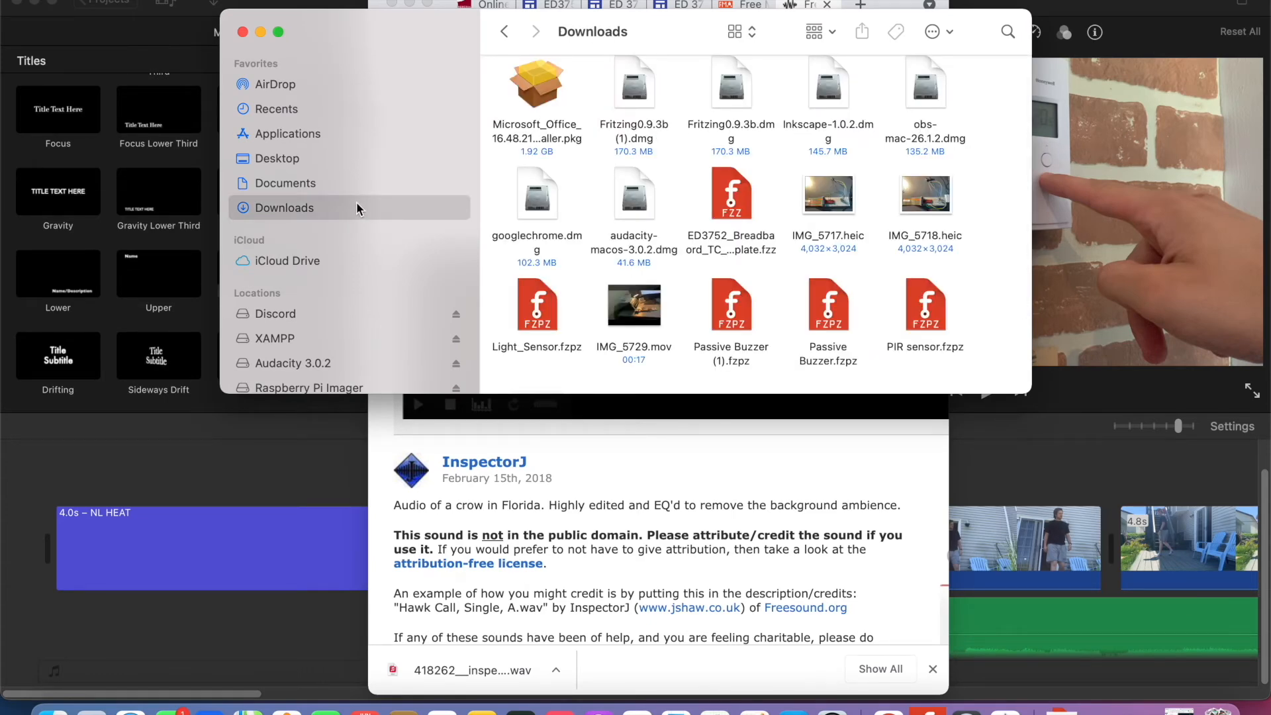
scroll(714, 246, down, 3)
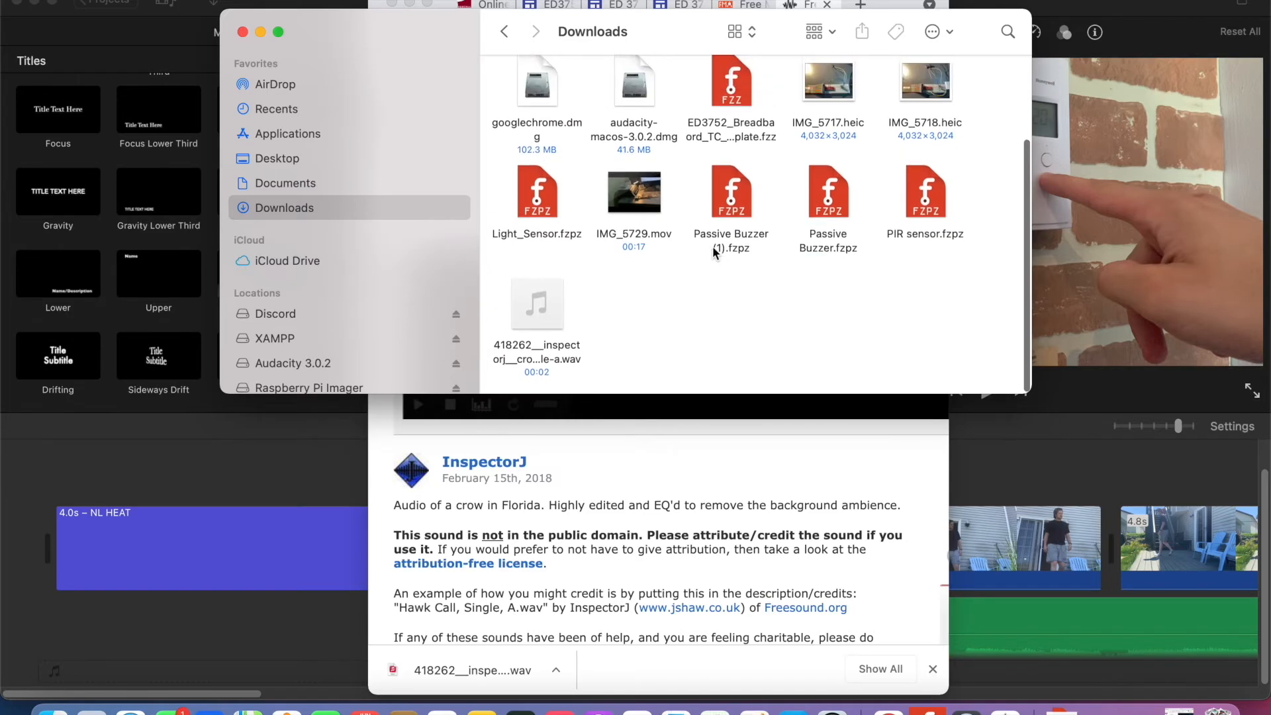
drag(562, 299, 377, 188)
click(377, 188)
drag(828, 100, 646, 106)
click(649, 109)
double_click(649, 109)
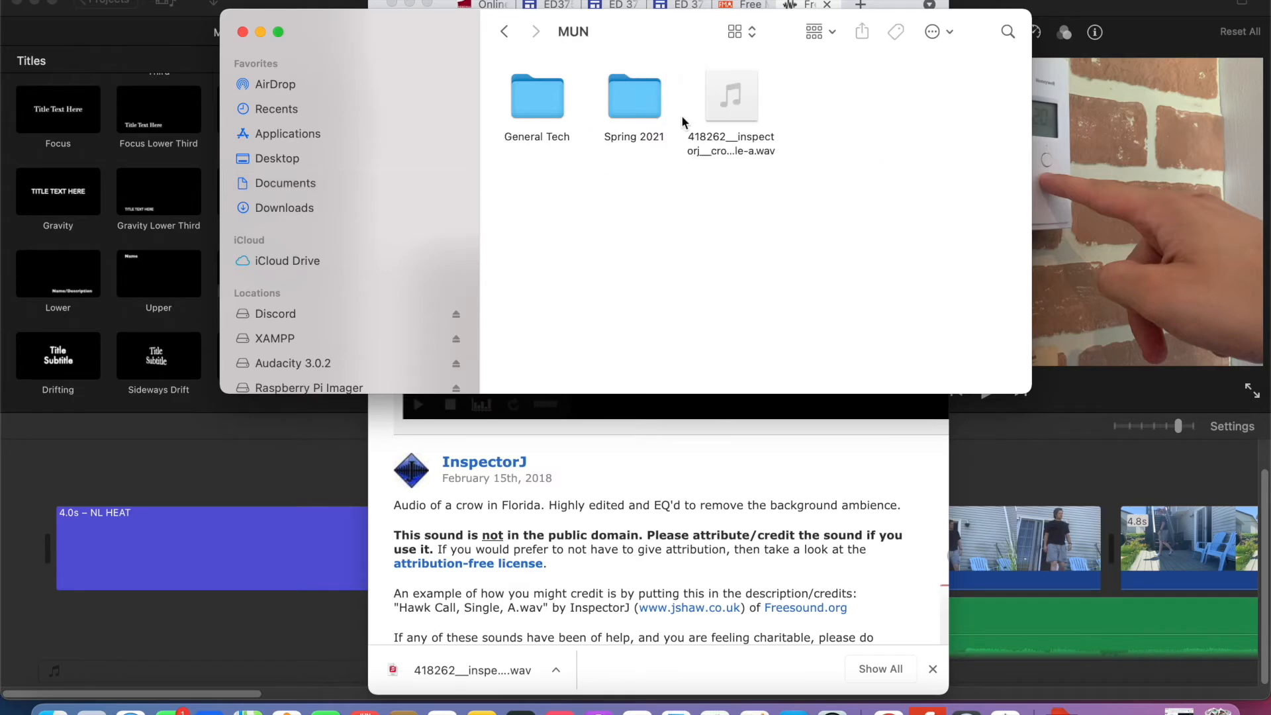
- Move the crow call WAV through Spring 2021 and ED 3751 into the Multimedia Tutorial folder, and minimize Finder and Chrome
drag(746, 123, 642, 109)
double_click(649, 112)
mouse_move(911, 113)
drag(936, 119, 547, 112)
double_click(547, 113)
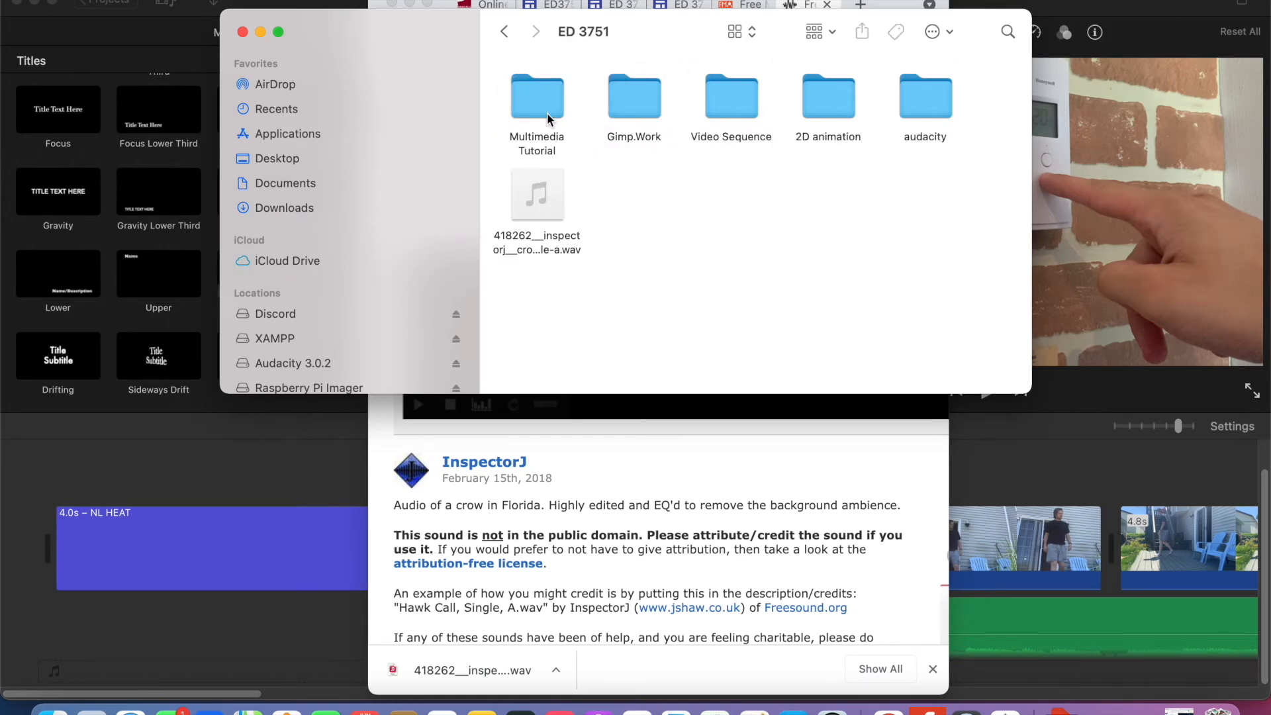
drag(542, 213, 542, 117)
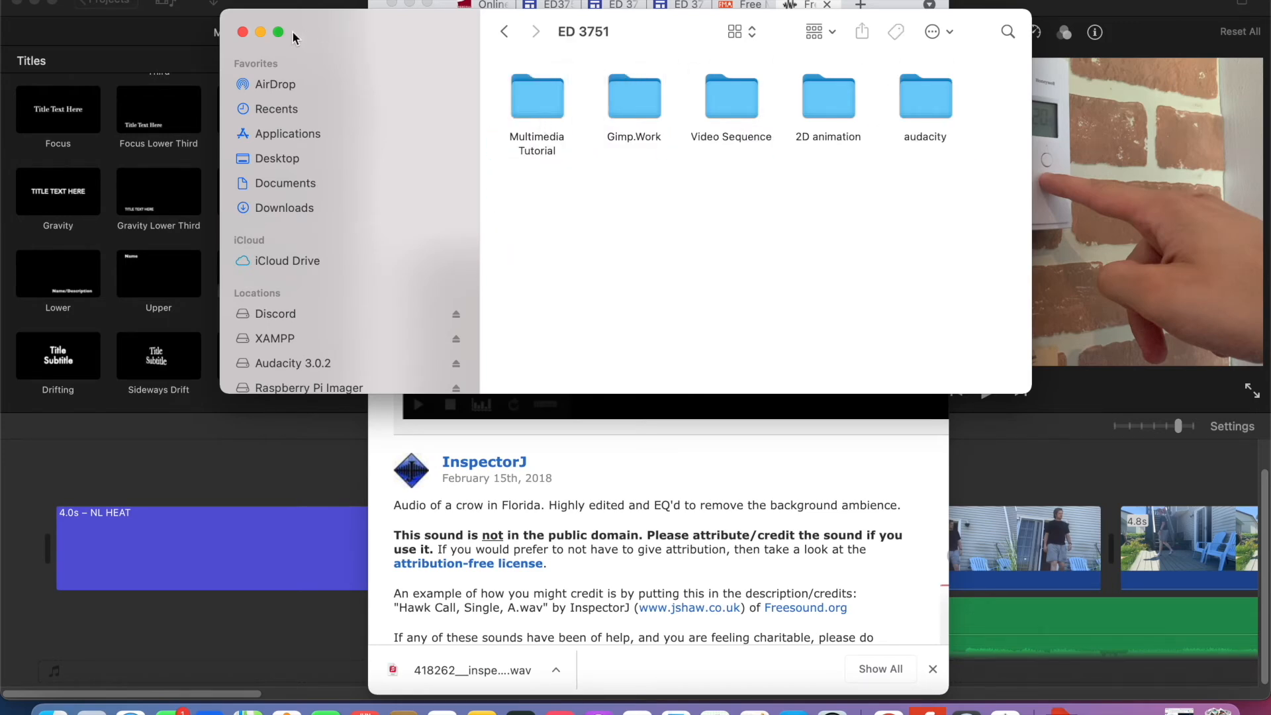
click(259, 33)
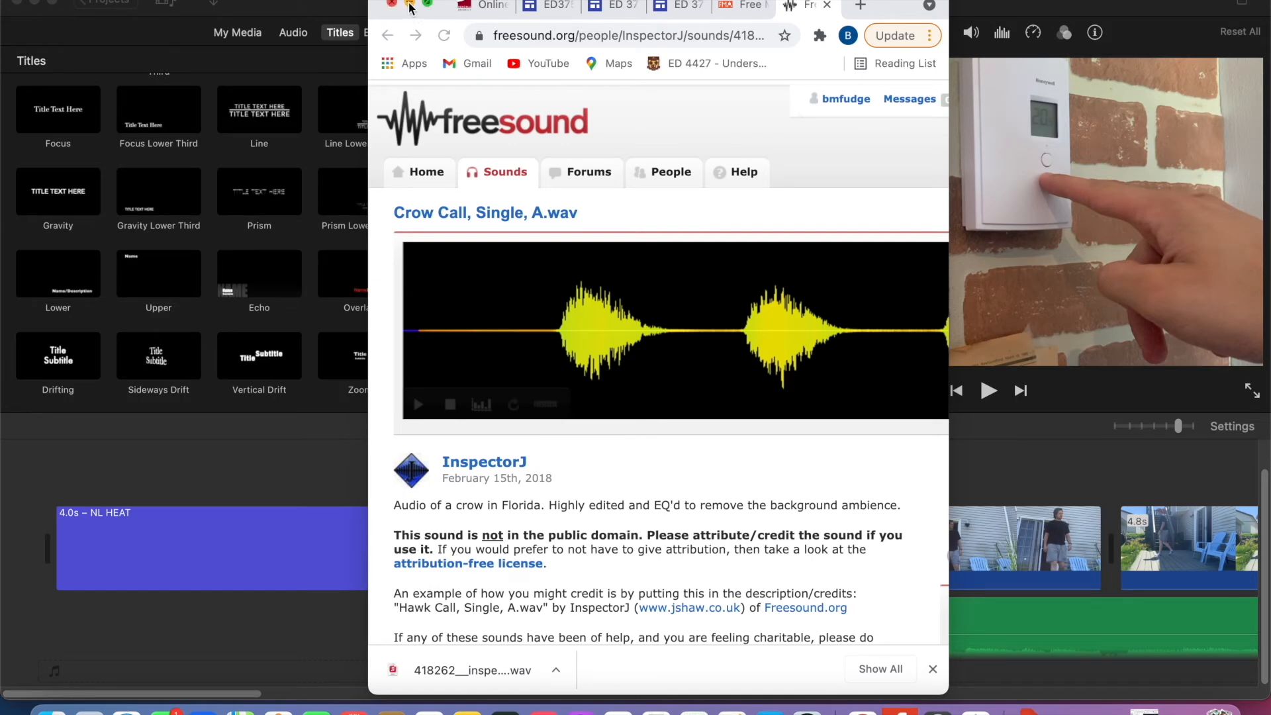
click(410, 4)
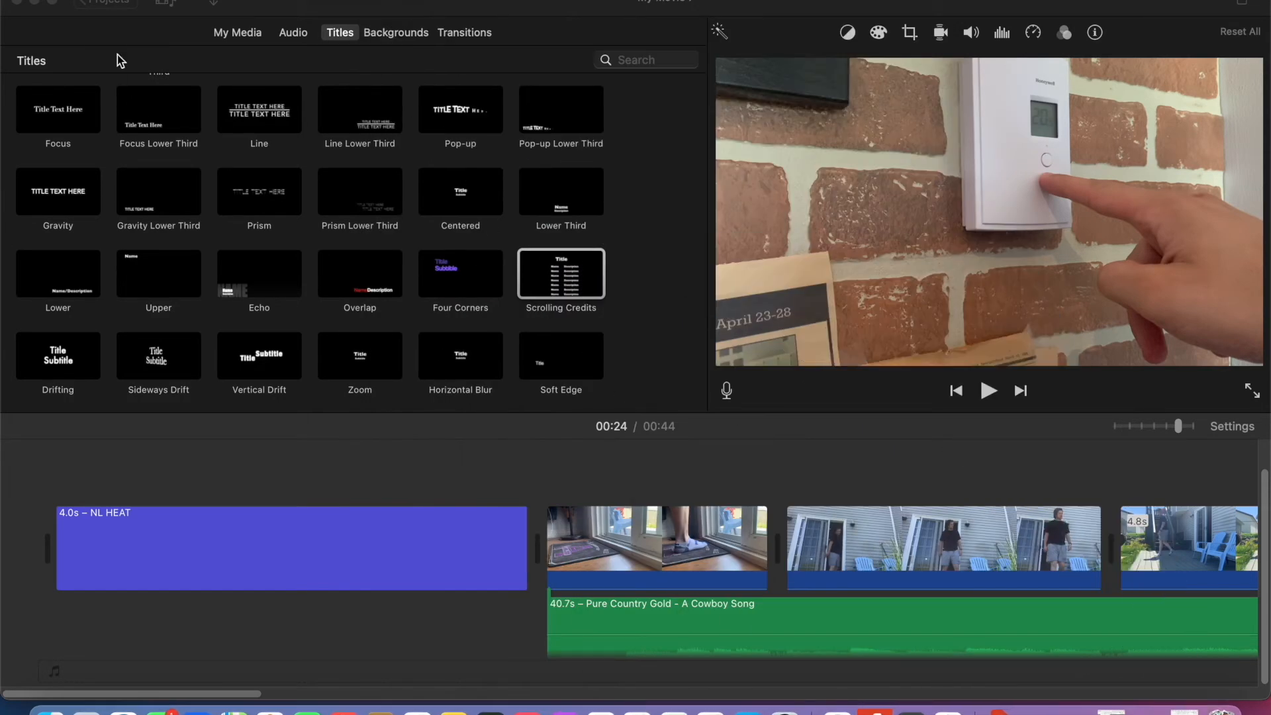
- Import the crow call WAV from the Multimedia Tutorial folder, inside Documents, MUN, Spring 2021, ED 3751, into the project media
click(210, 3)
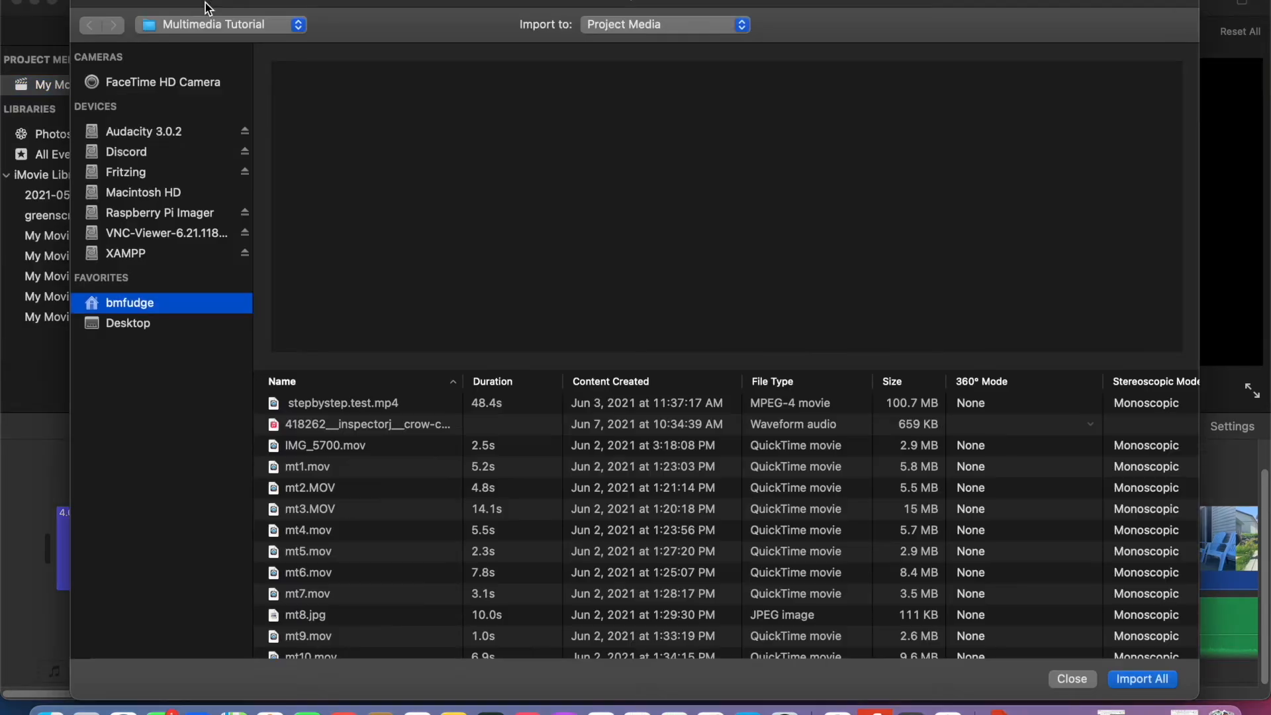
click(178, 321)
click(176, 305)
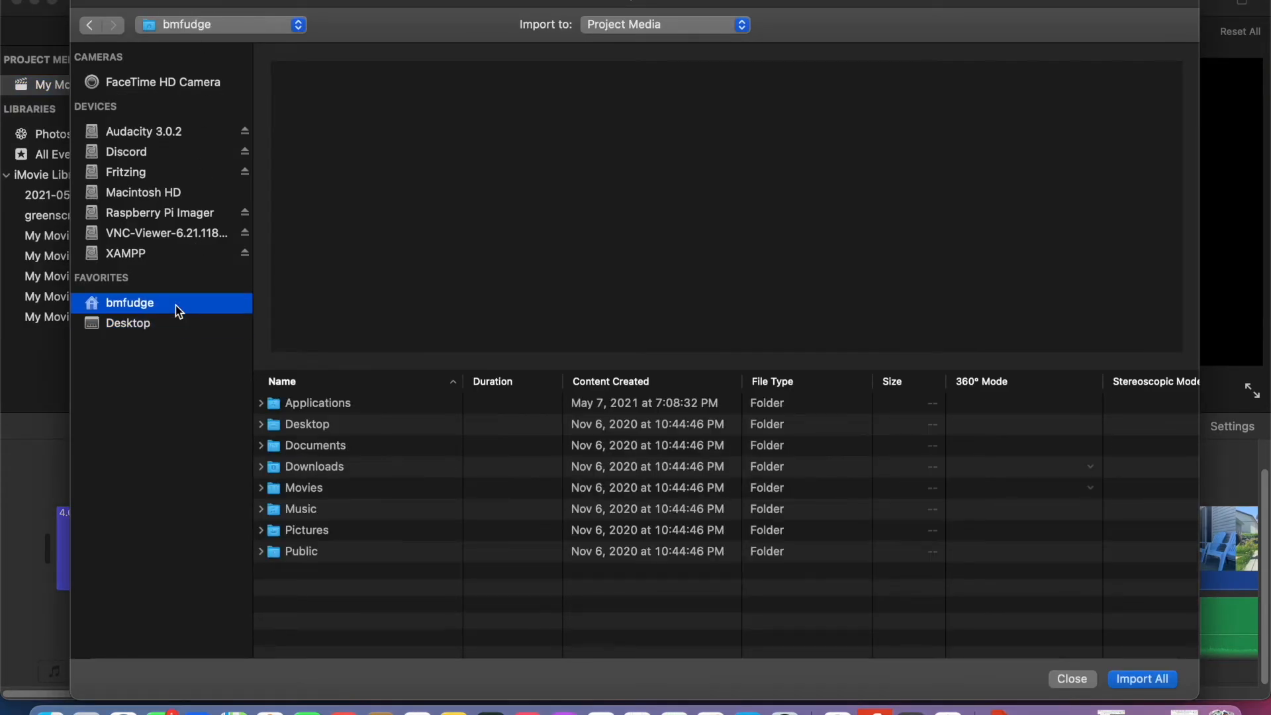
double_click(323, 447)
double_click(341, 447)
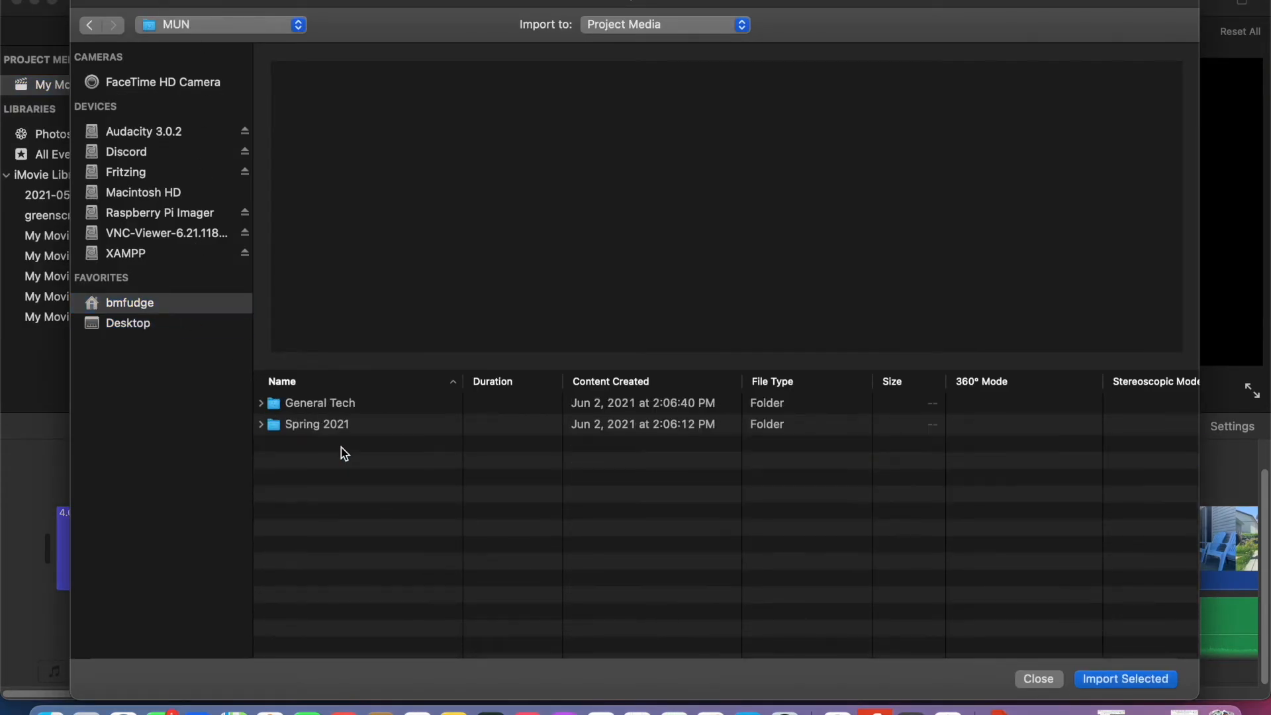
double_click(361, 429)
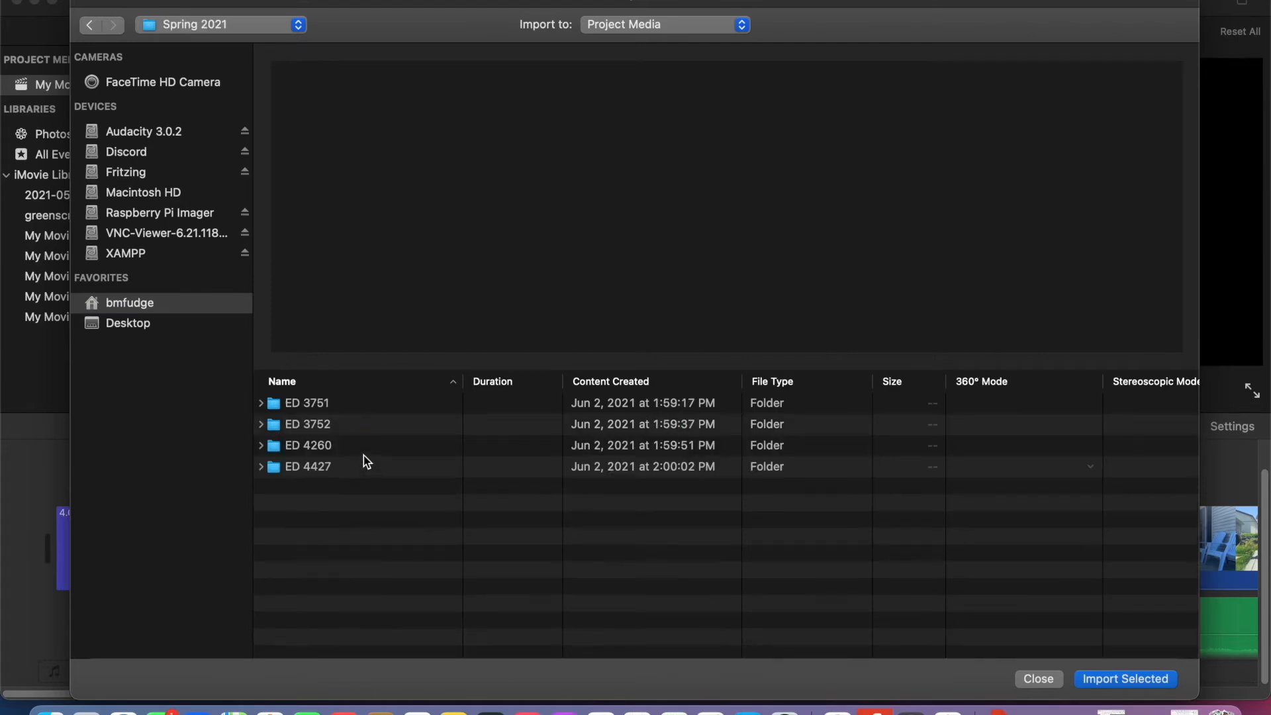
double_click(352, 402)
double_click(360, 466)
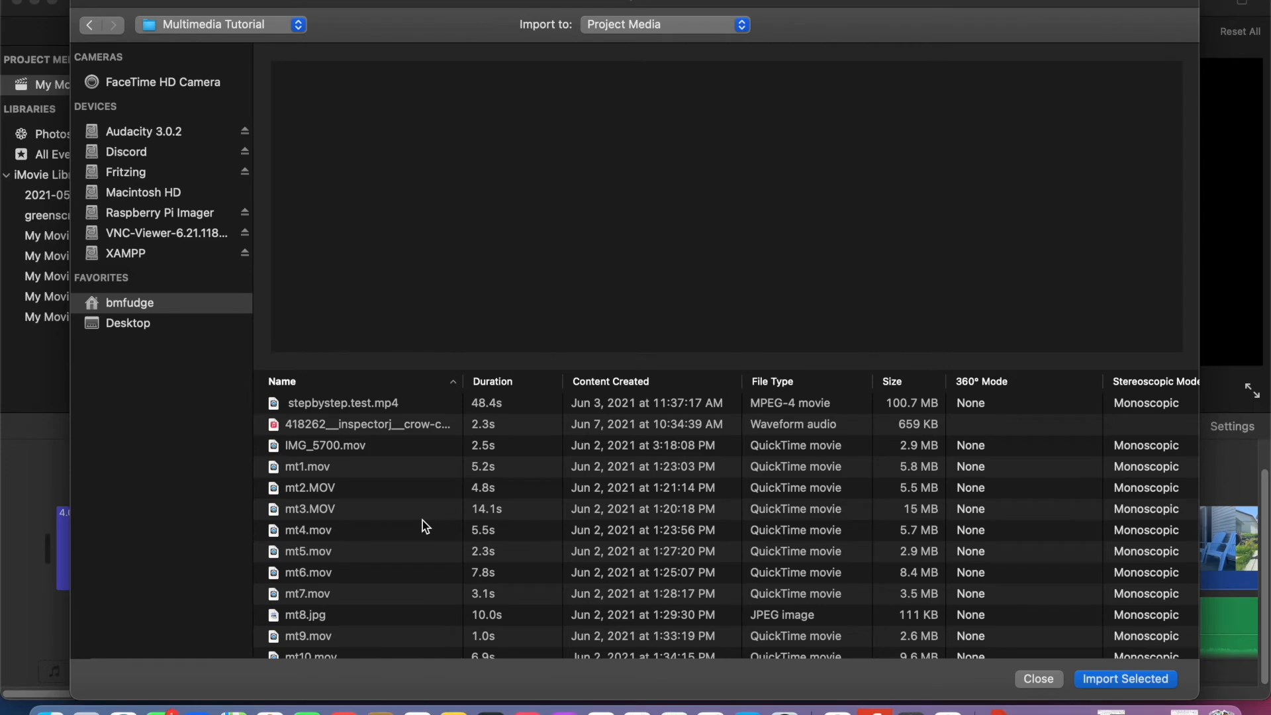
click(429, 429)
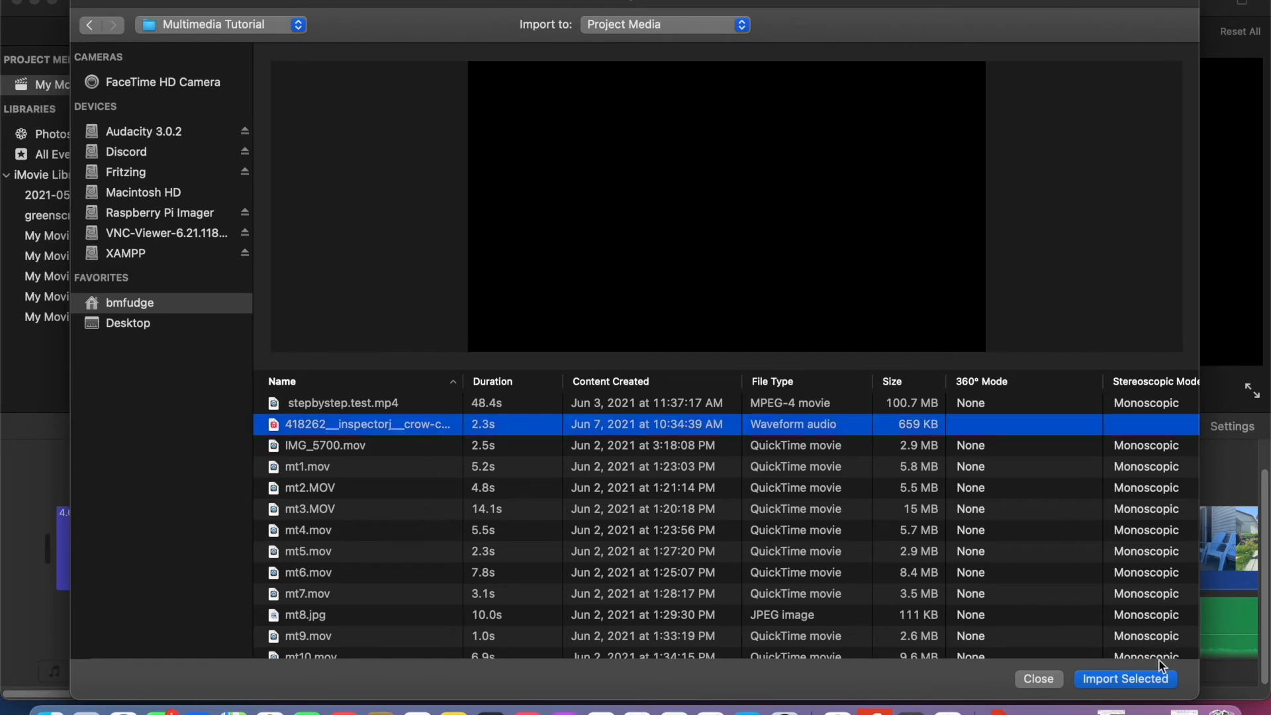
click(1126, 678)
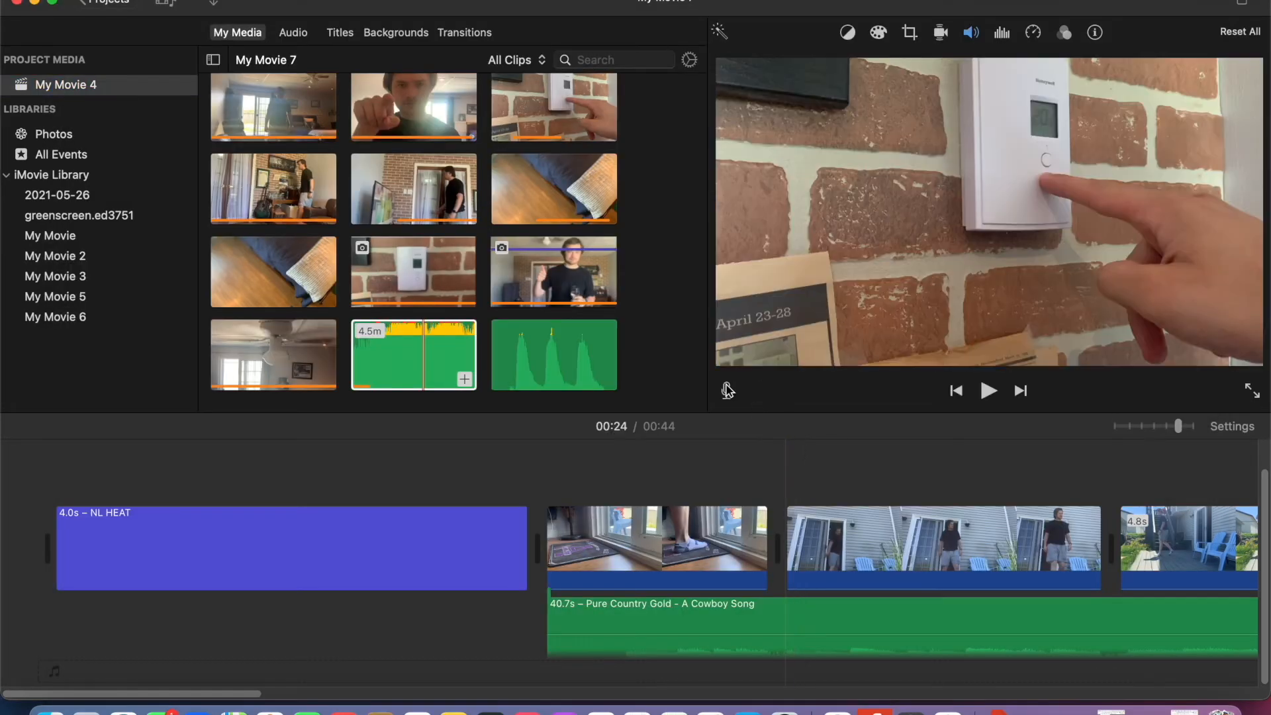
- Place the crow call sound beneath the second half of the NL HEAT title and lower its volume
drag(572, 351, 245, 629)
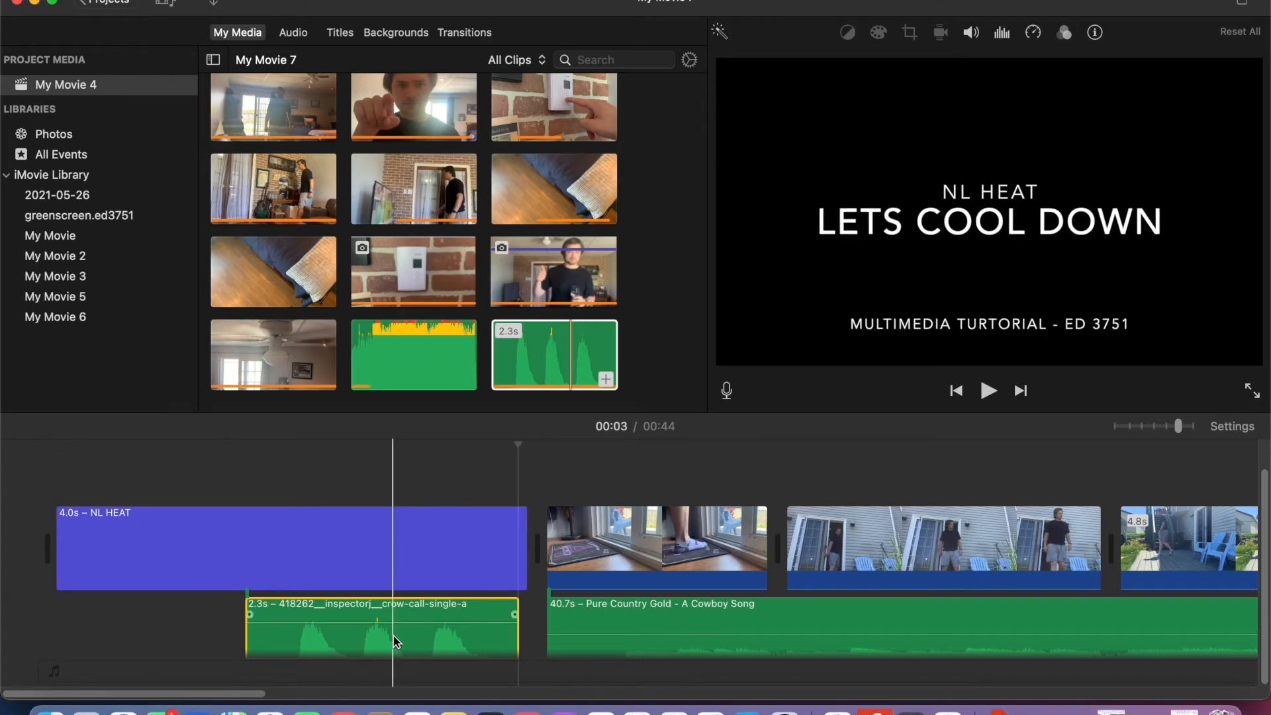
drag(386, 627, 385, 633)
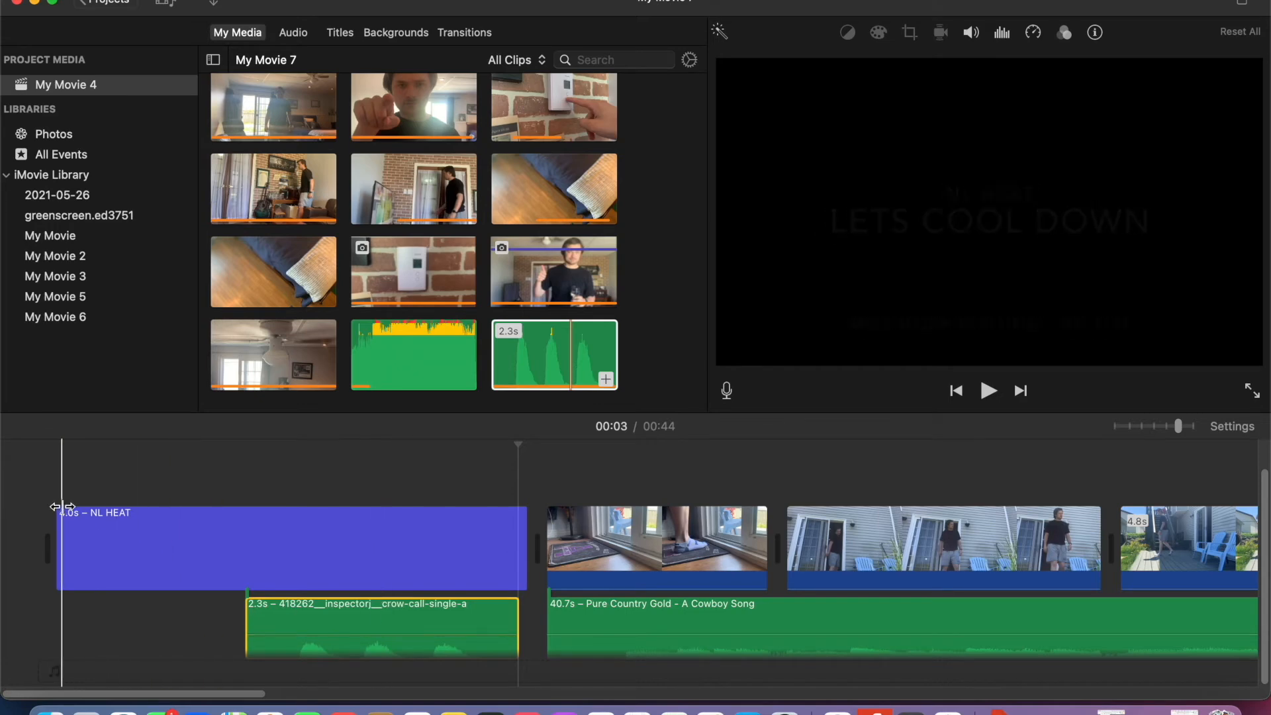
- Record a voiceover of about 1.2 s from the start of the movie and leave voiceover mode
click(57, 485)
click(728, 391)
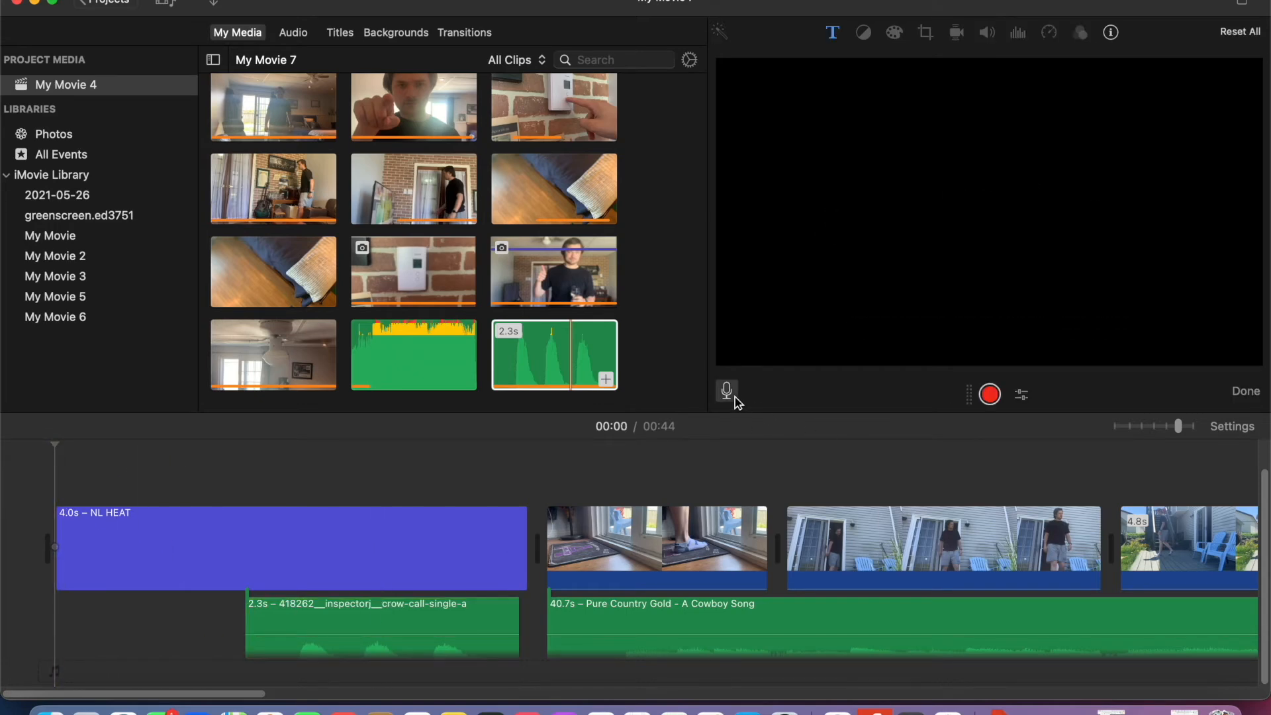
click(990, 396)
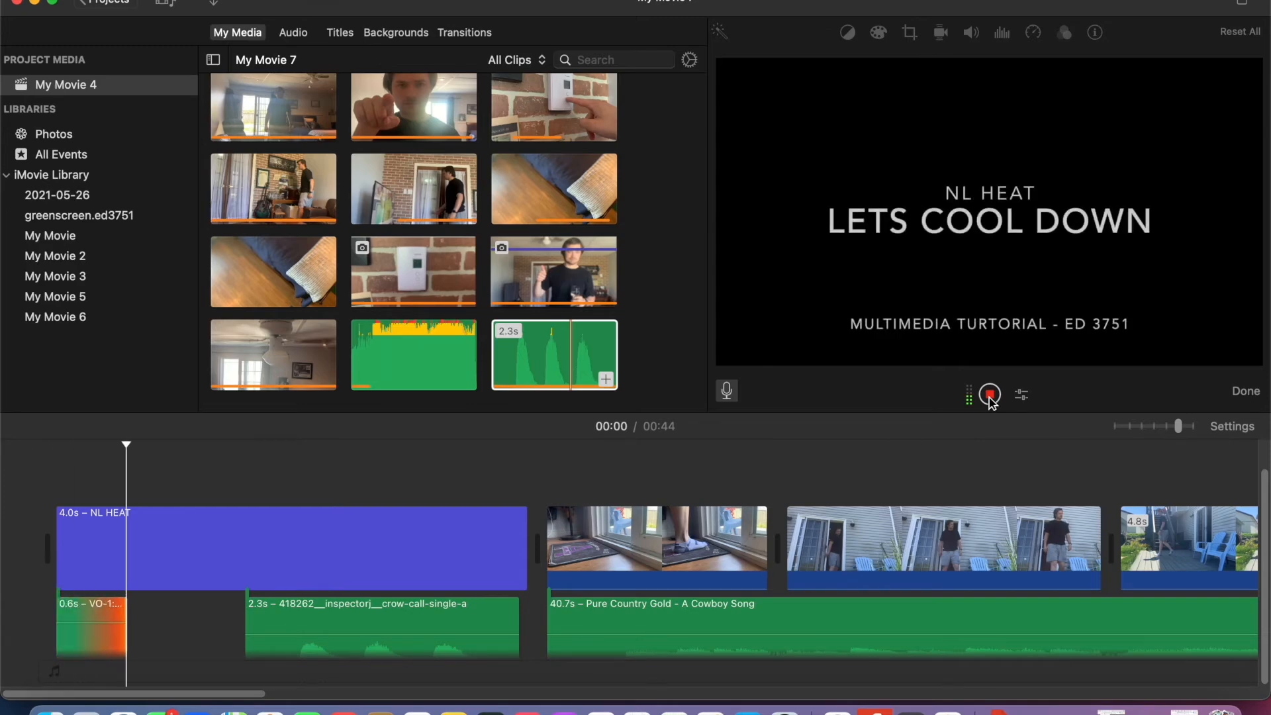
click(990, 396)
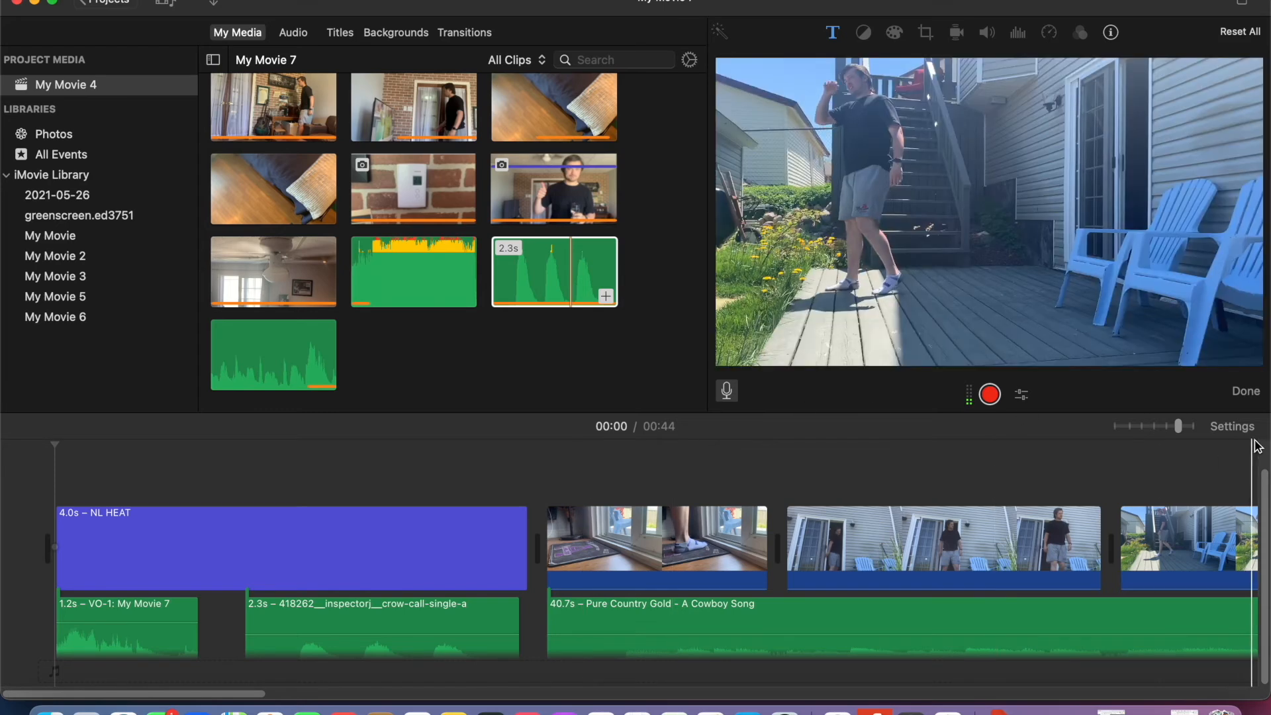
click(1247, 392)
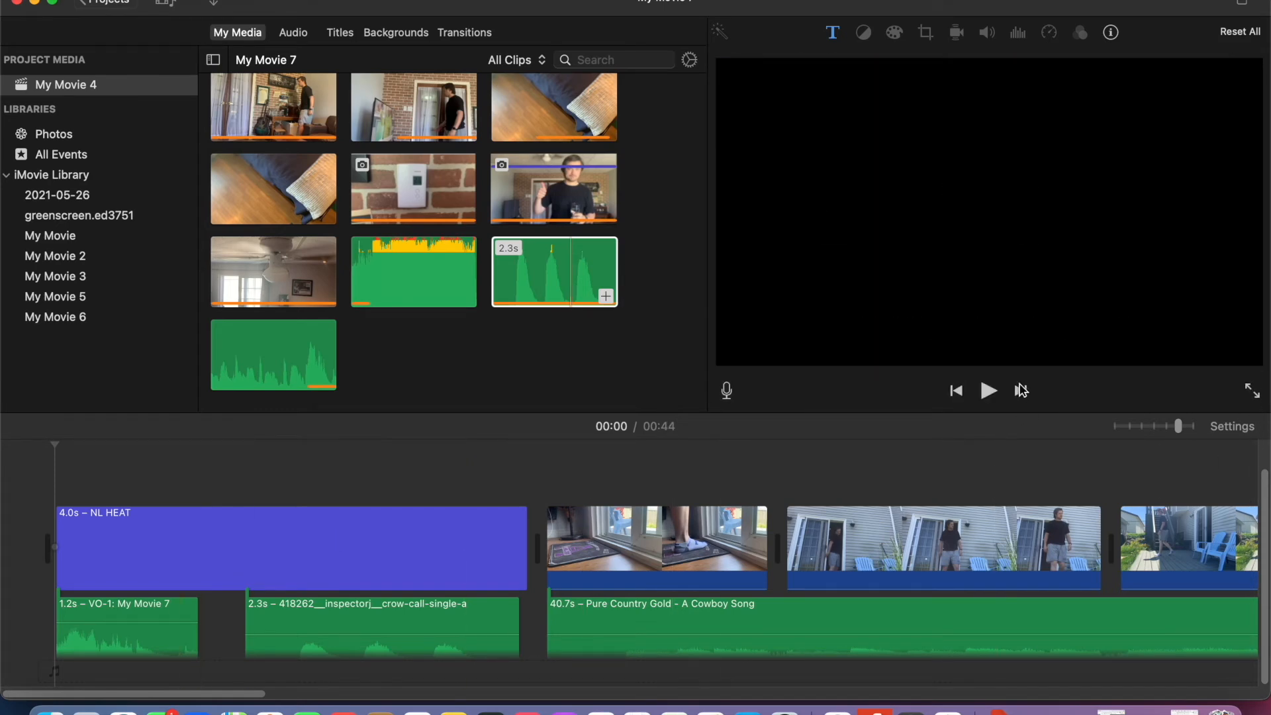
- Play back the opening of the movie and lower the voiceover clip's volume
click(989, 392)
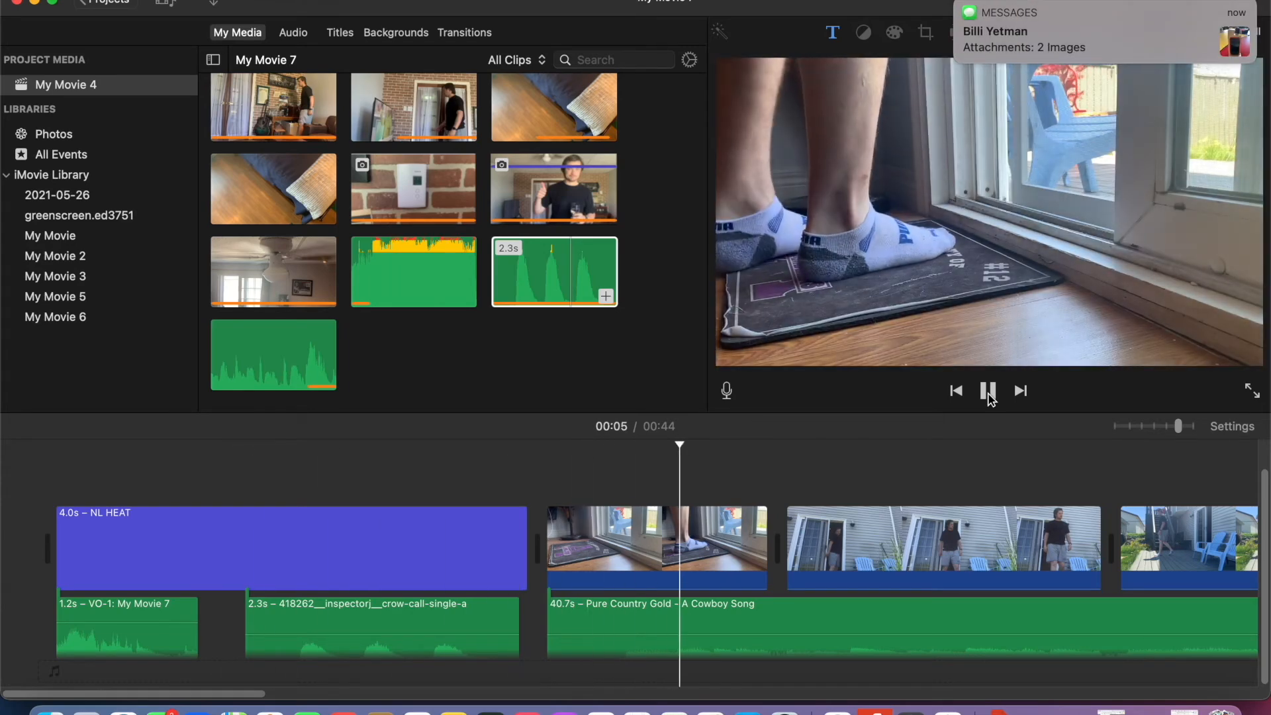
click(989, 392)
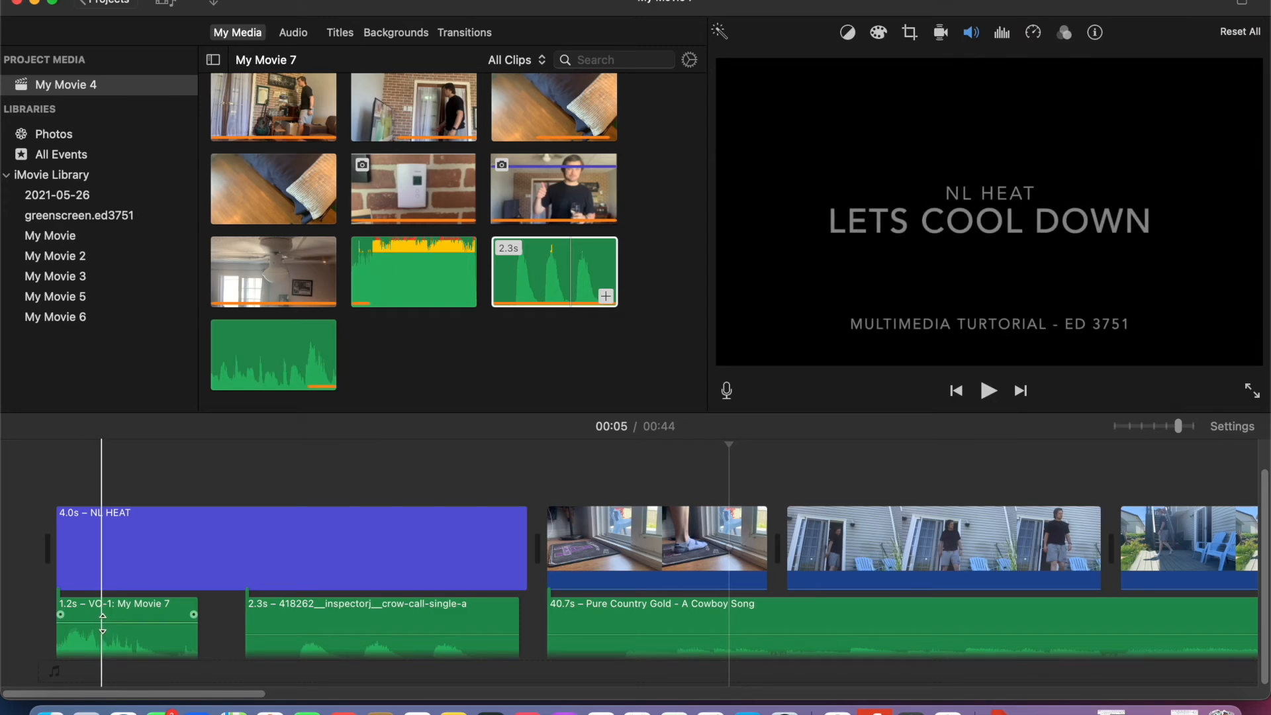
drag(102, 622, 101, 632)
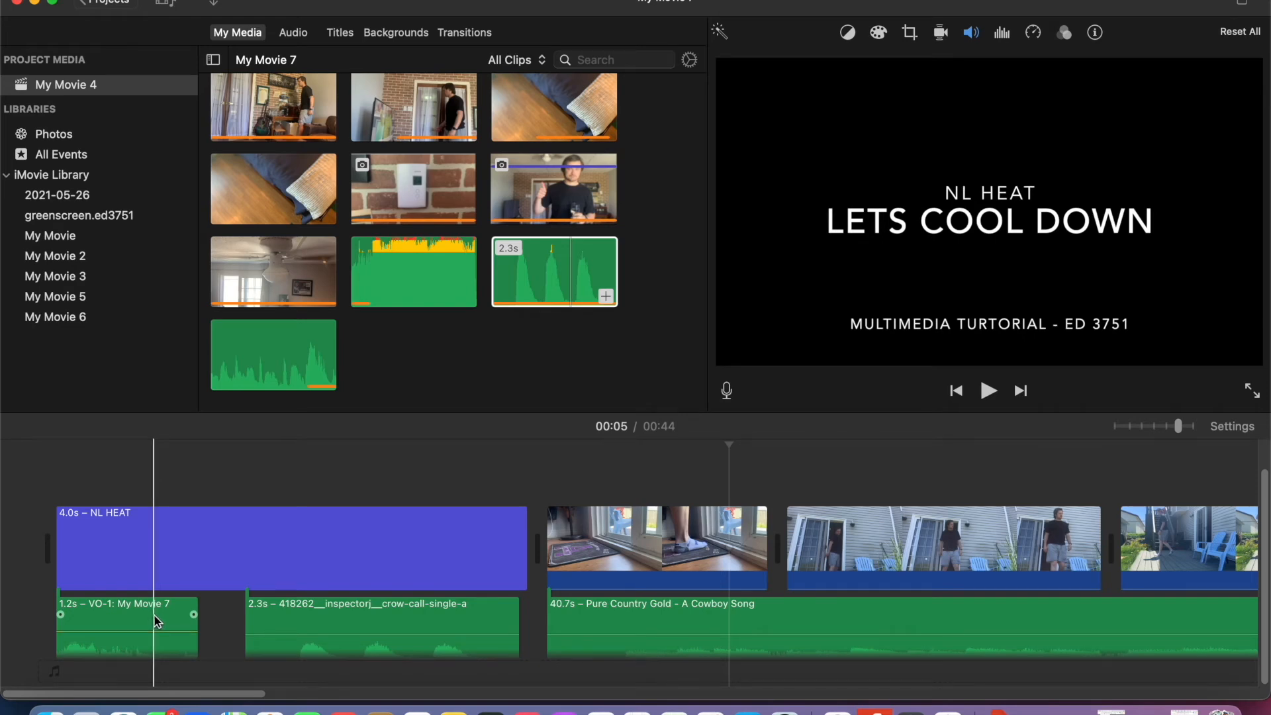
- Delete the voiceover clip and record a second take of about 0.9 s from the start of the movie
click(165, 626)
key(Delete)
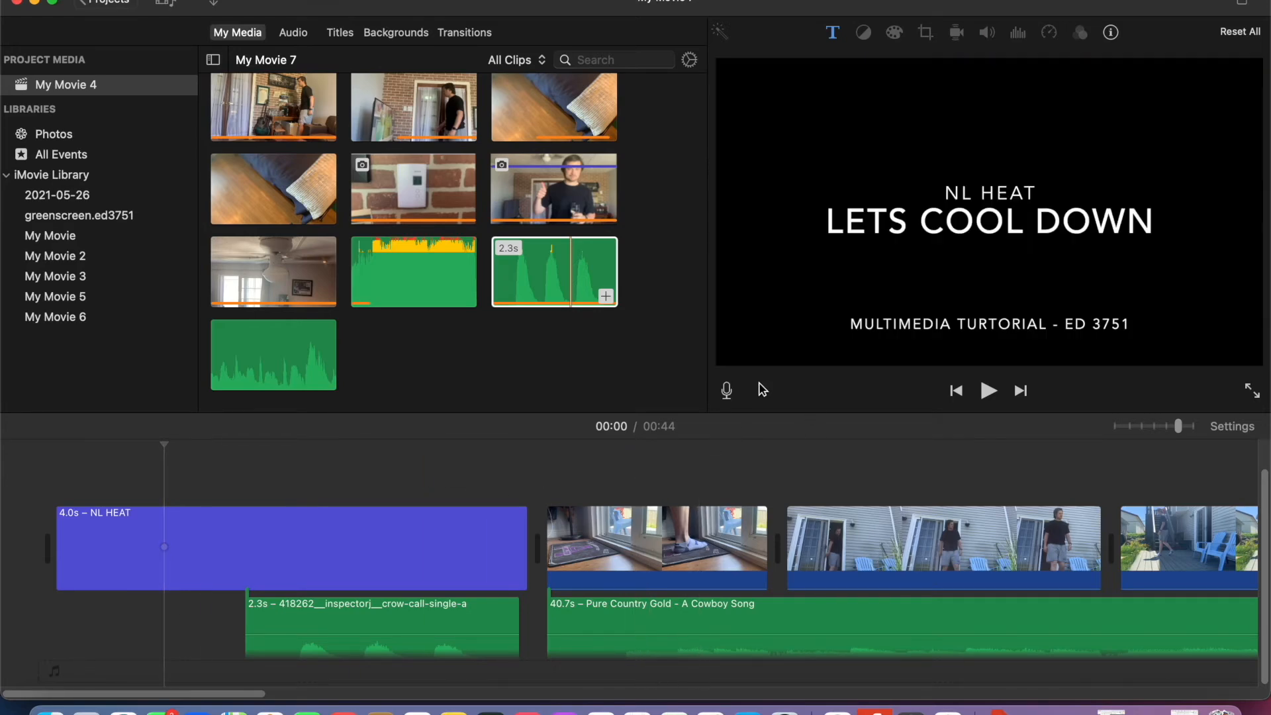
click(726, 391)
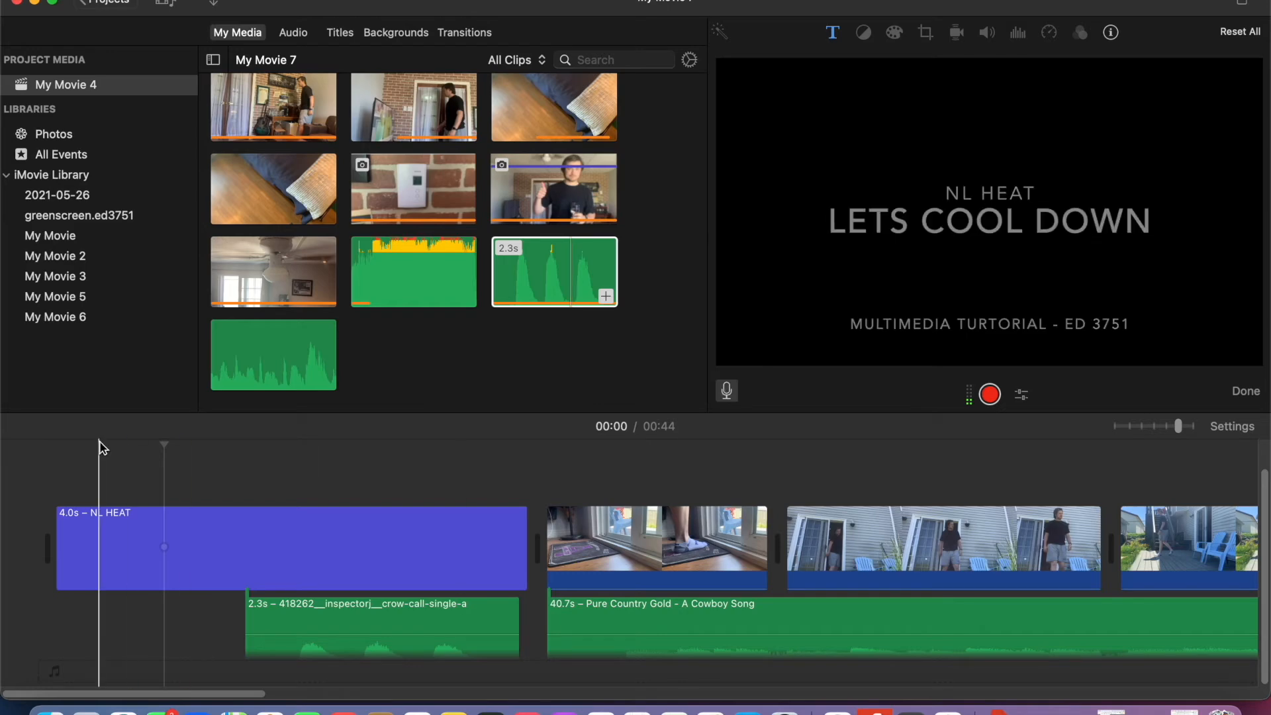
click(55, 446)
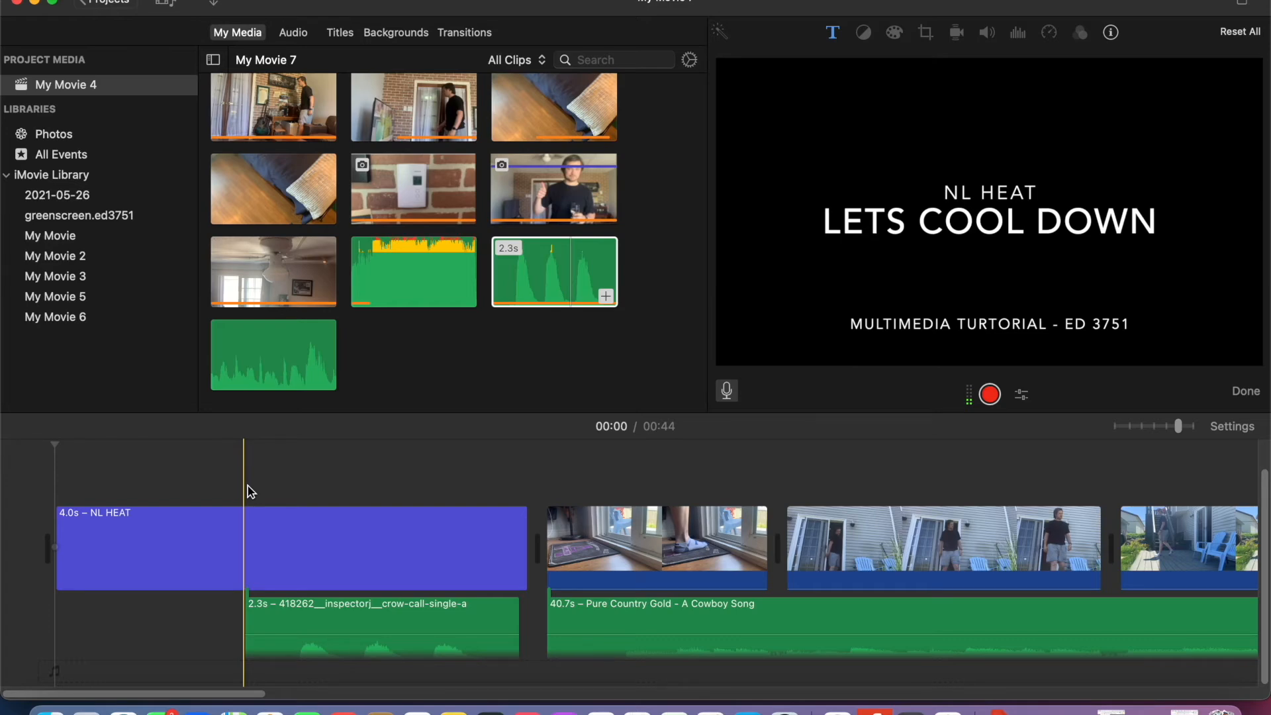
click(991, 396)
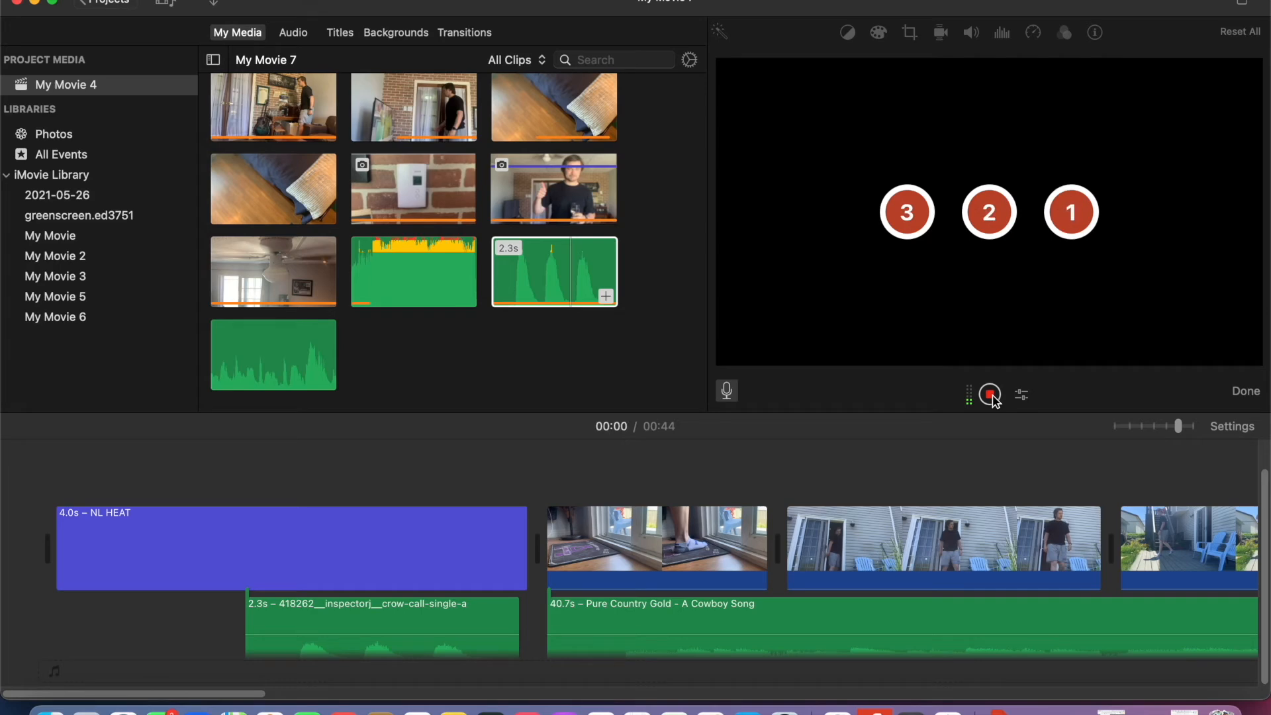
click(991, 396)
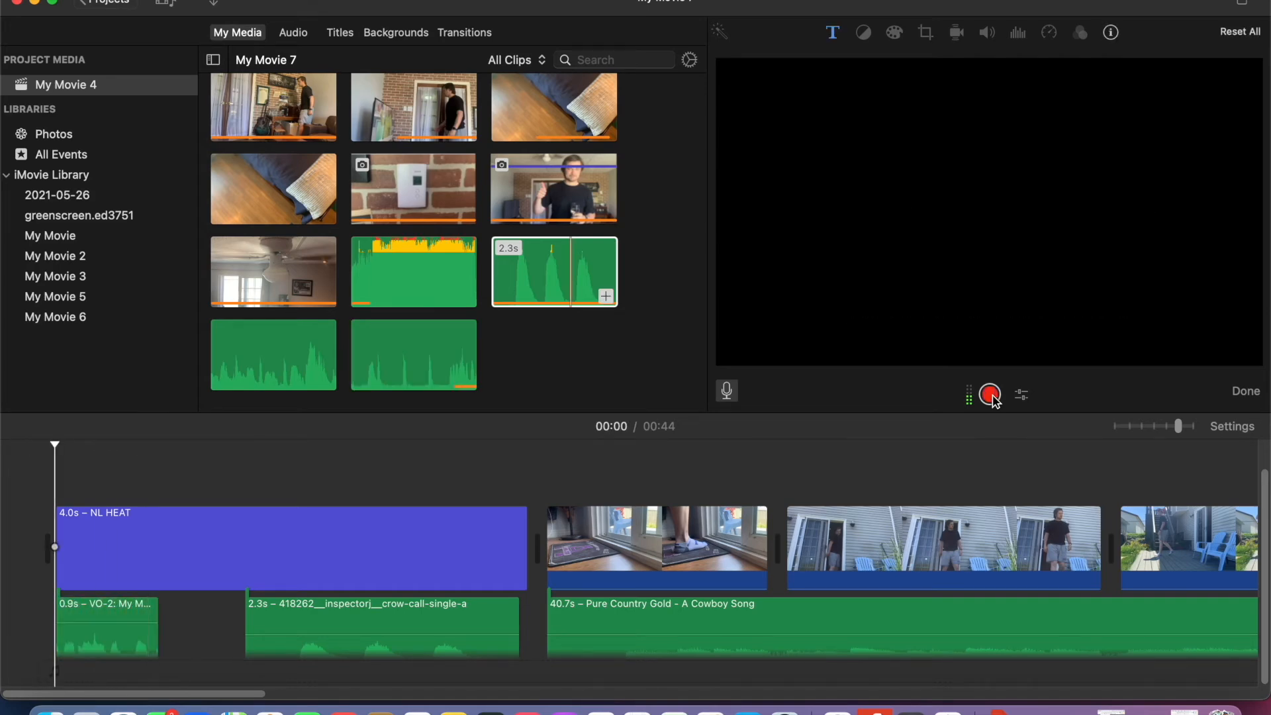
- Replace the second voiceover with a new take of about 1.2 s under the NL HEAT title and lower its volume
click(123, 615)
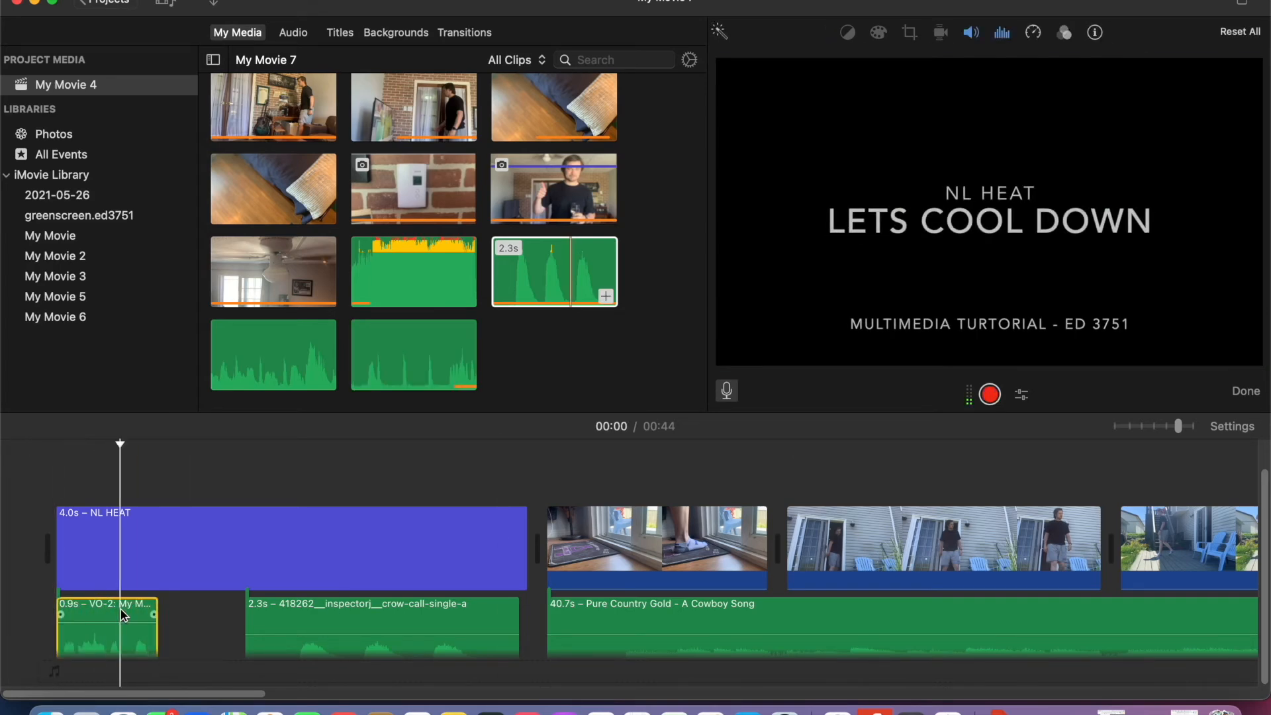
key(Delete)
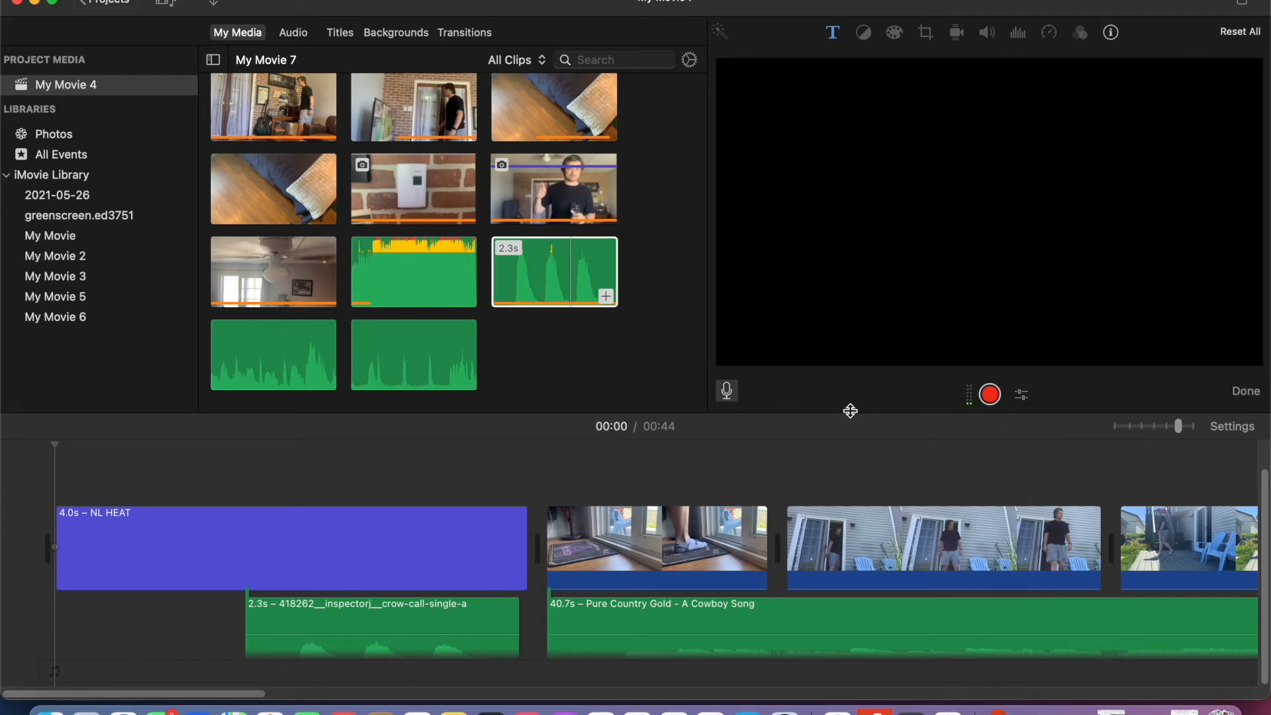
click(991, 396)
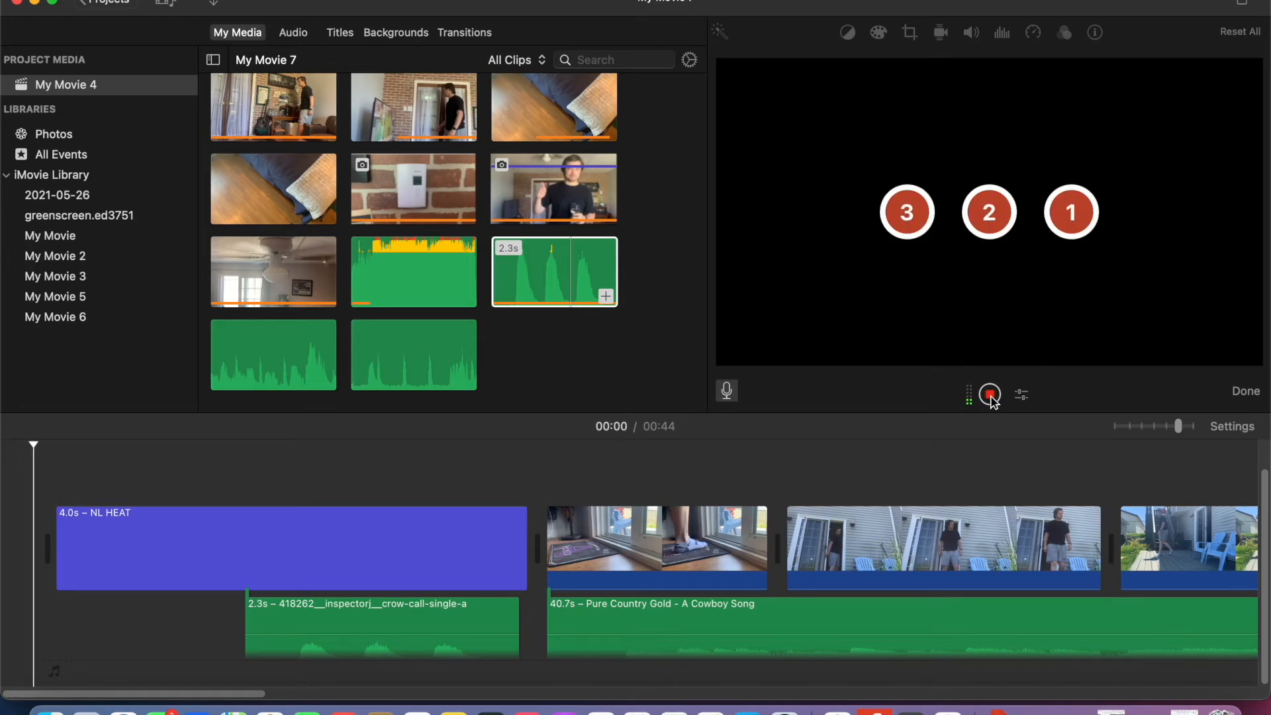
click(991, 395)
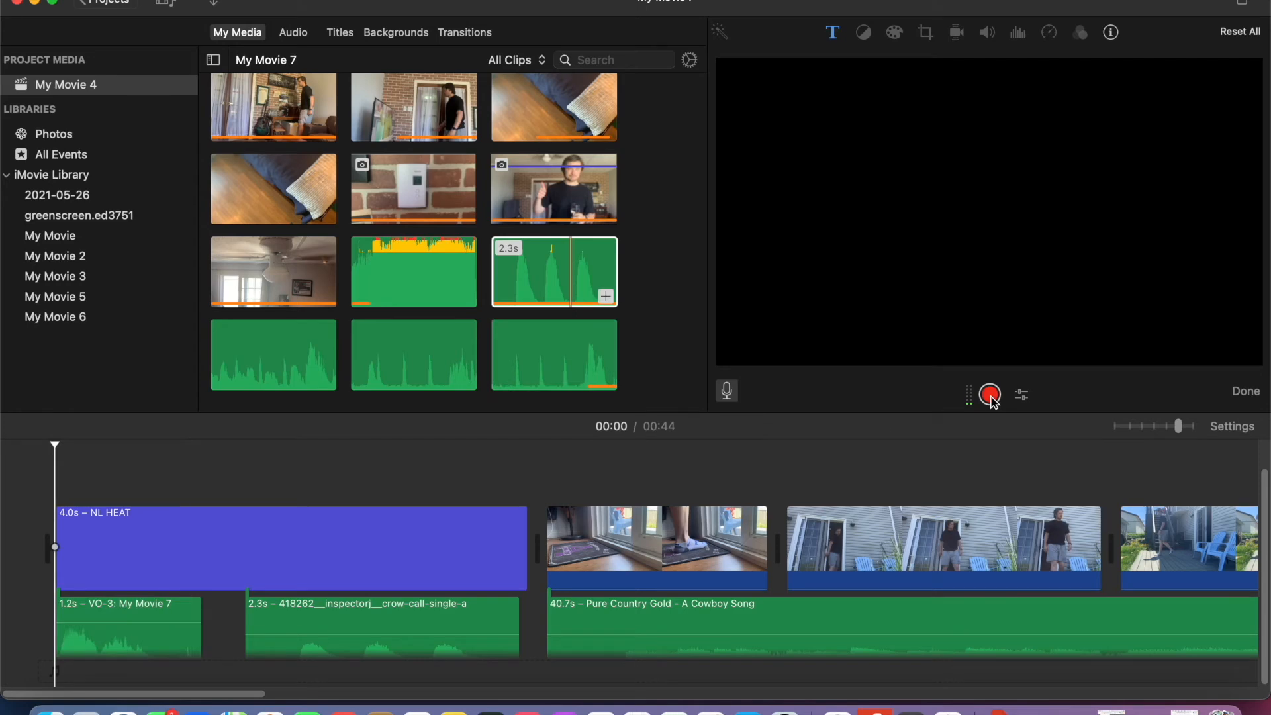
drag(127, 623, 125, 635)
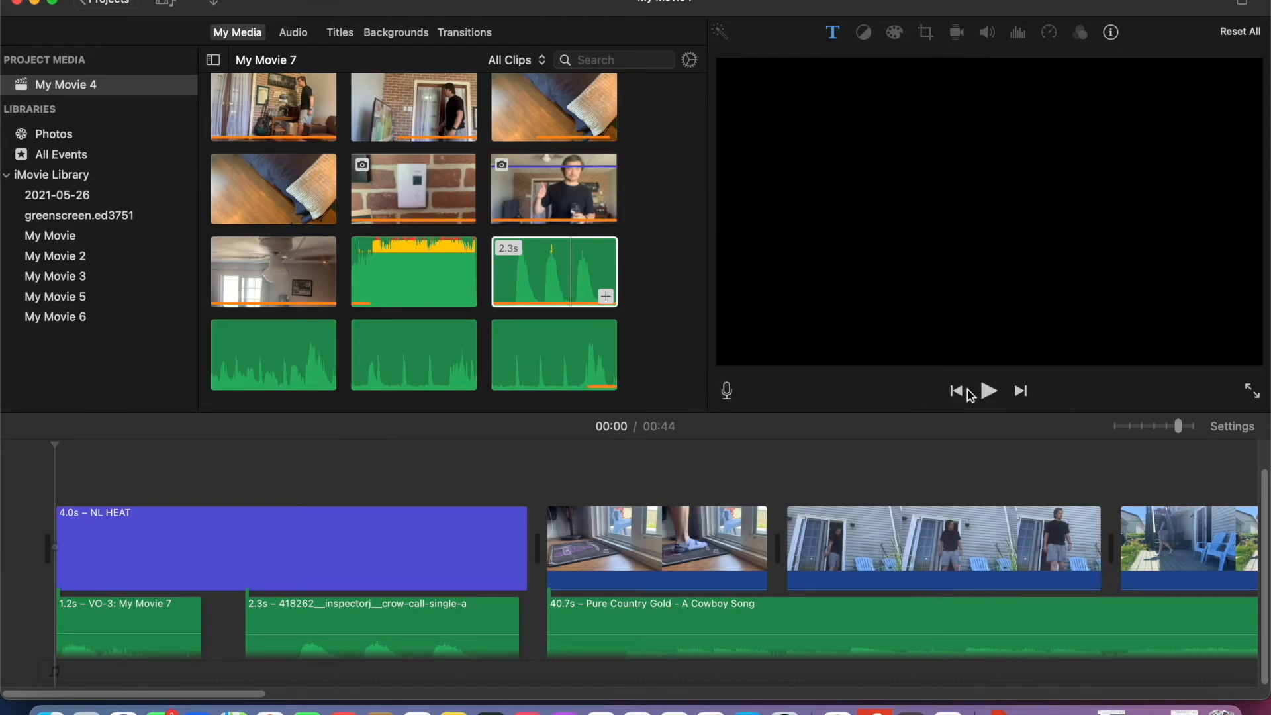
- Play back the opening with the voiceover and crow call, and look over the clips along the timeline
click(990, 392)
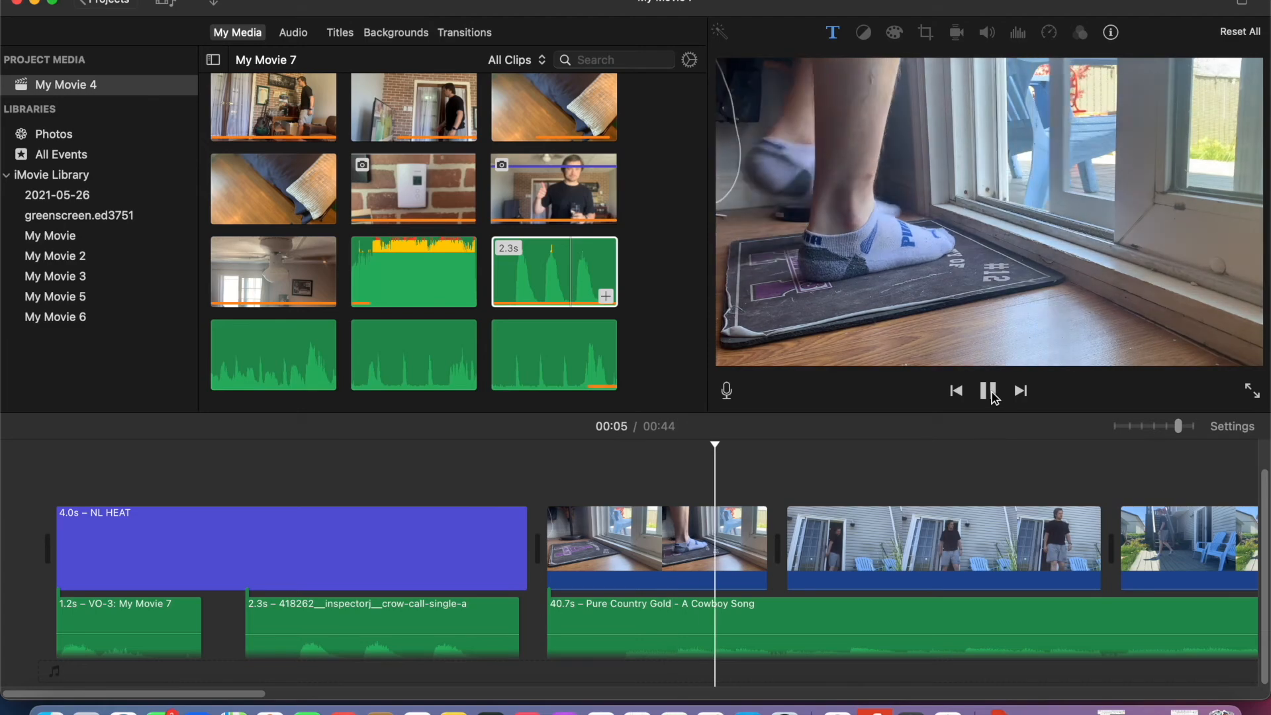
click(993, 393)
scroll(685, 550, right, 4)
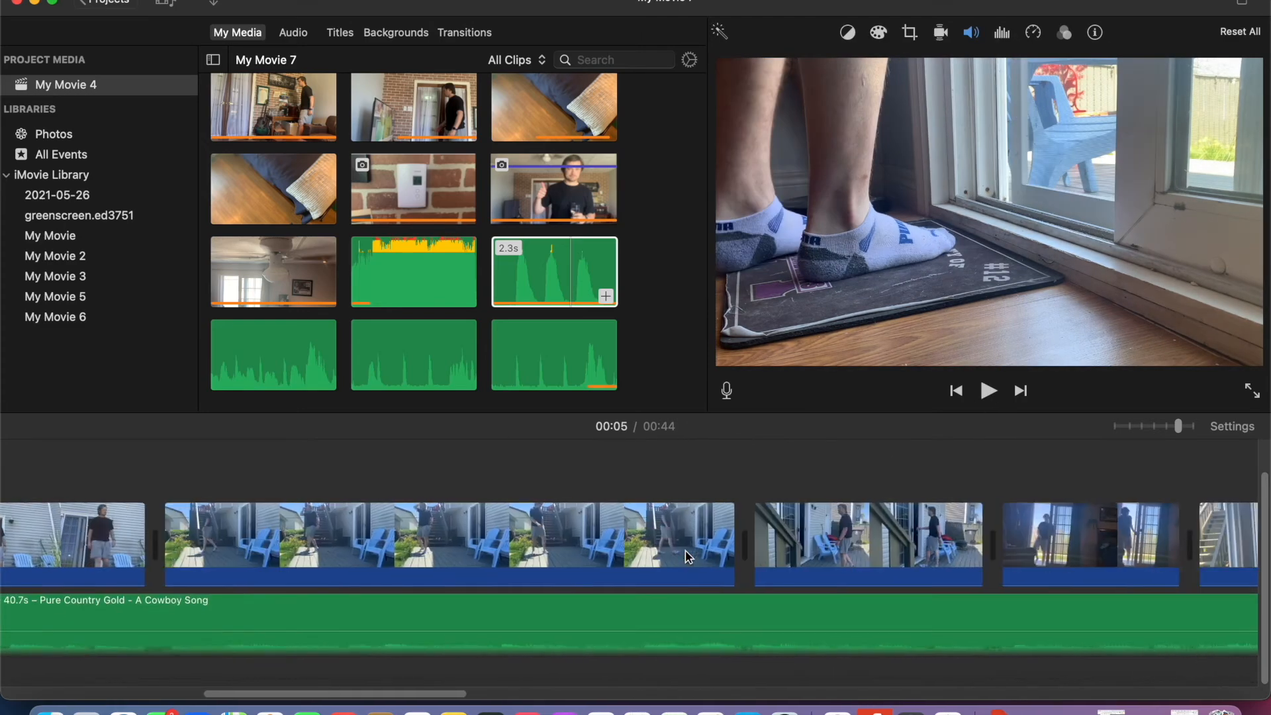
scroll(686, 556, left, 4)
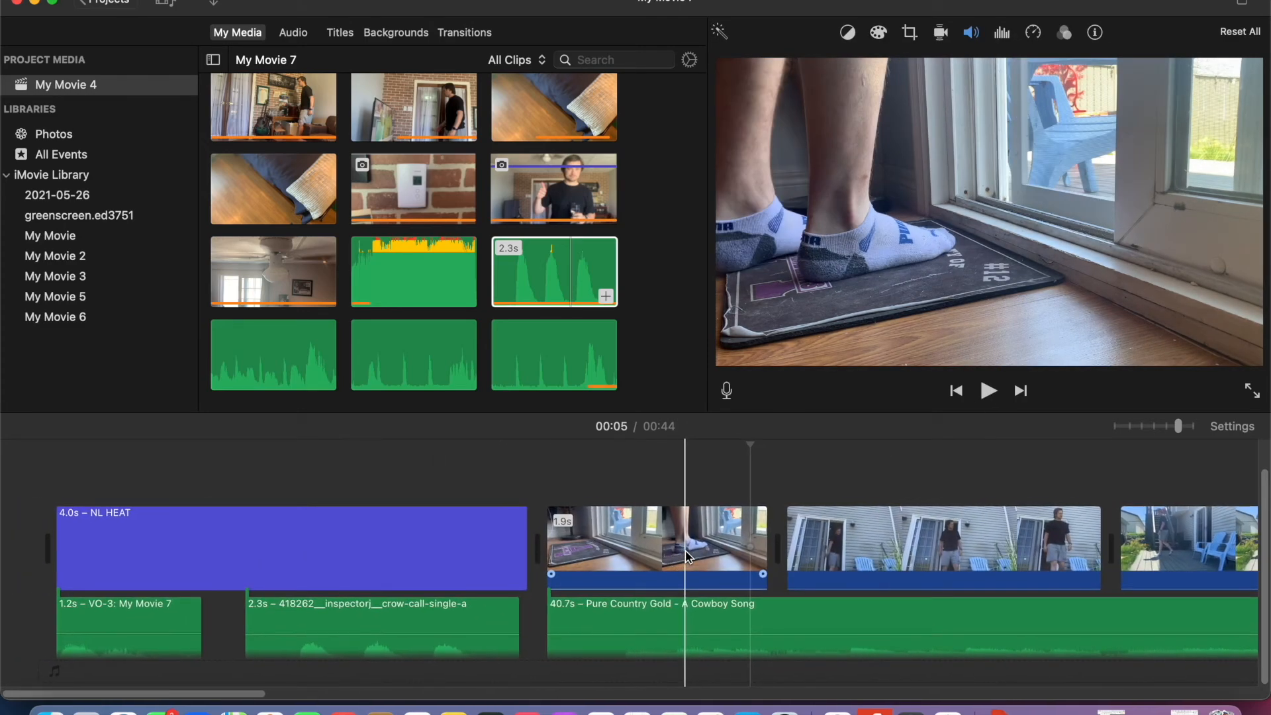
scroll(686, 556, up, 1)
scroll(974, 593, right, 15)
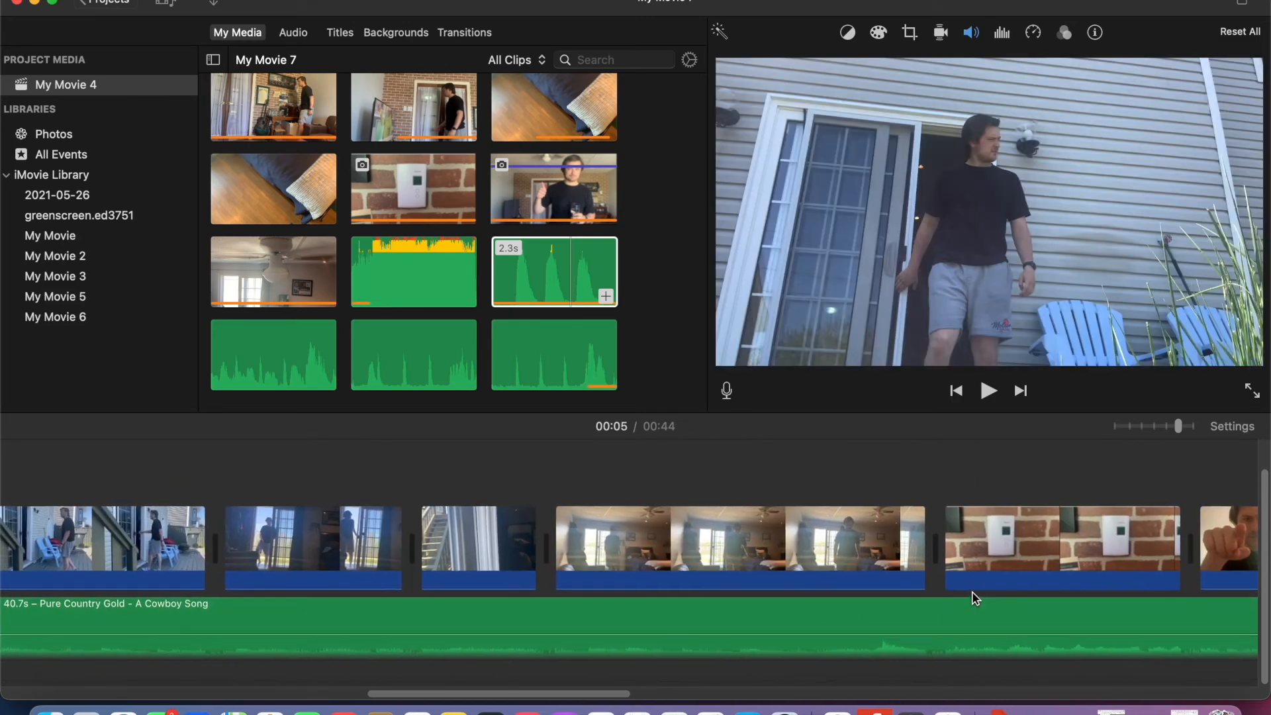
scroll(974, 599, right, 7)
- Show the available transitions and play the plain cut between the stairs clip and the bedroom clip
click(473, 30)
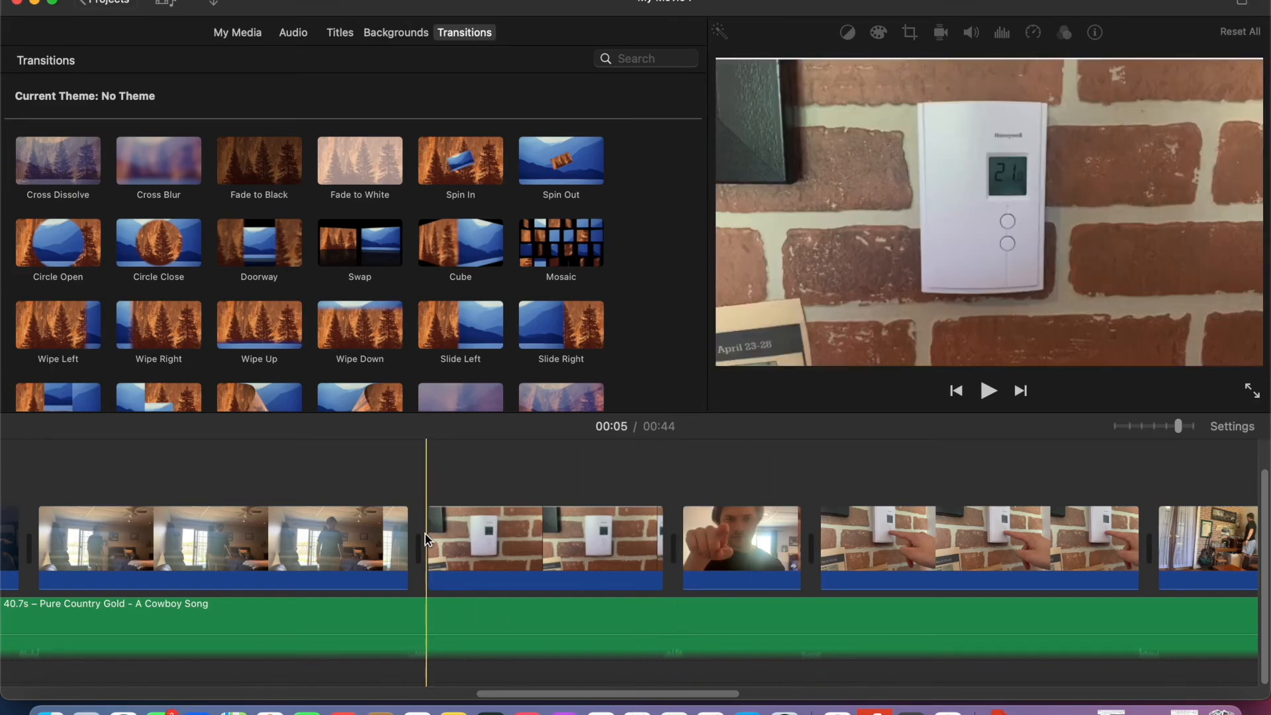
scroll(384, 542, left, 5)
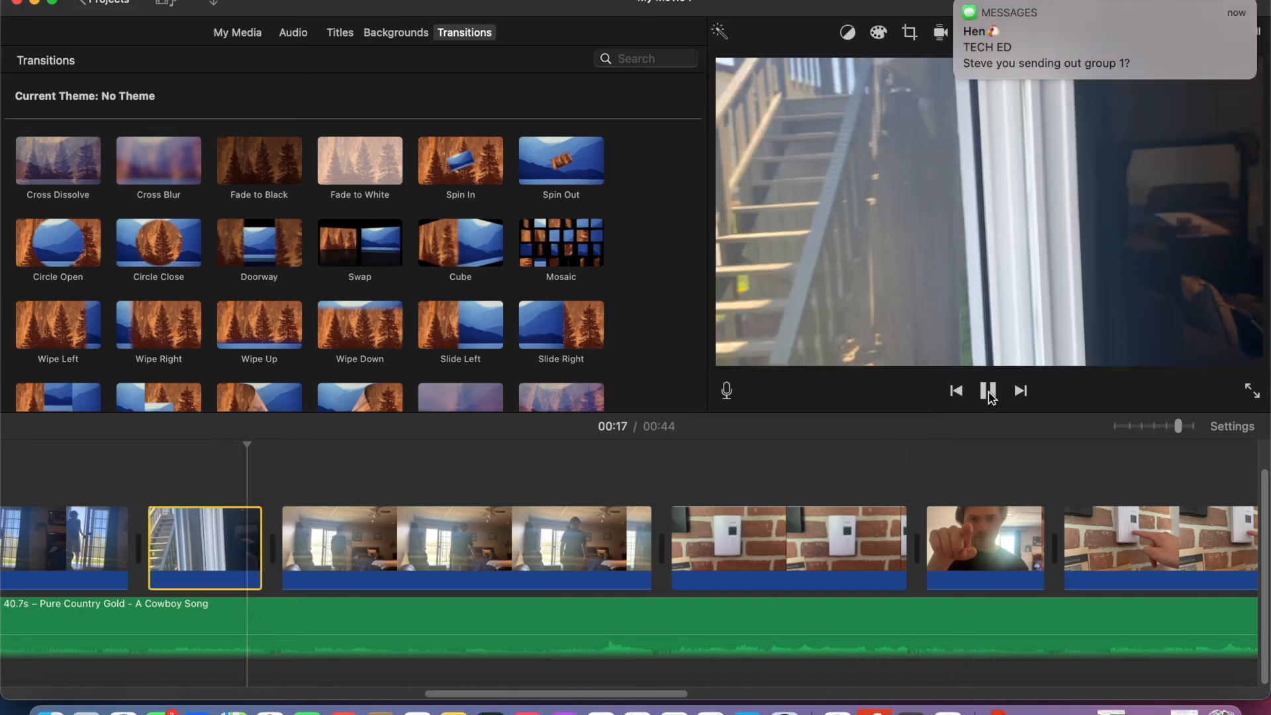
click(989, 392)
key(space)
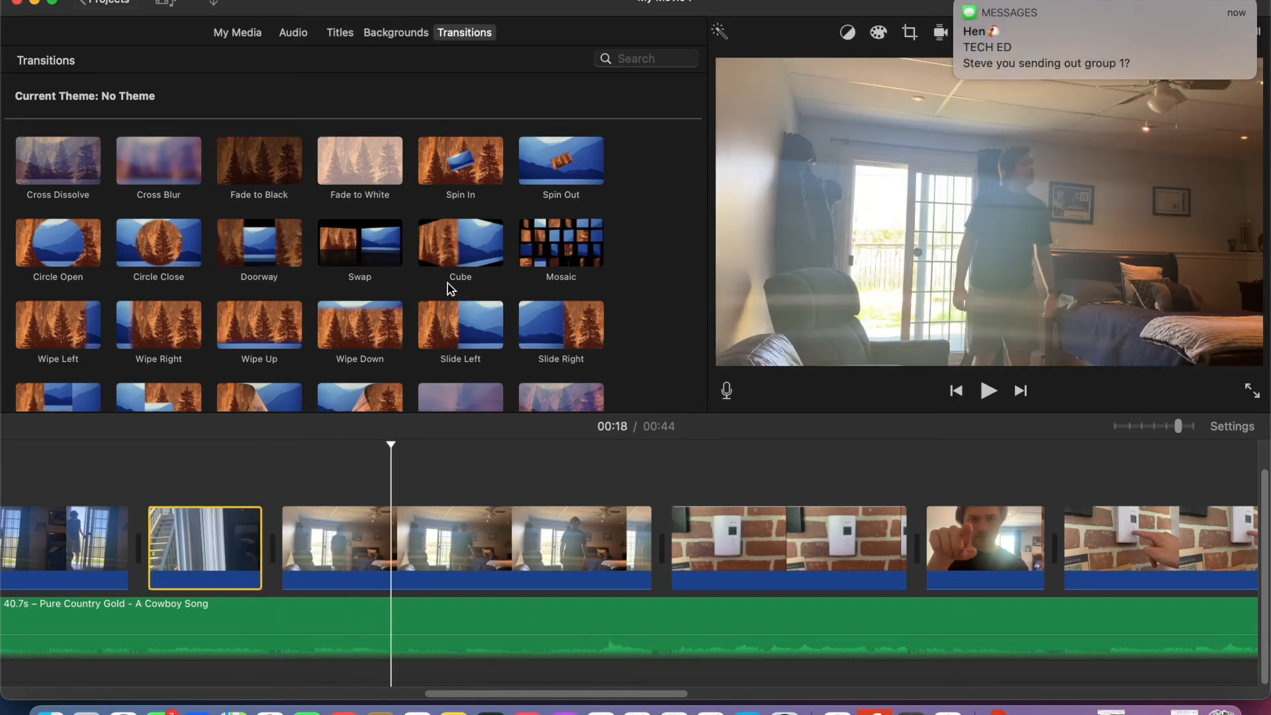
- Add a Swap transition between the brick-wall door clip and the following floor clip, and play it back
drag(372, 243, 264, 219)
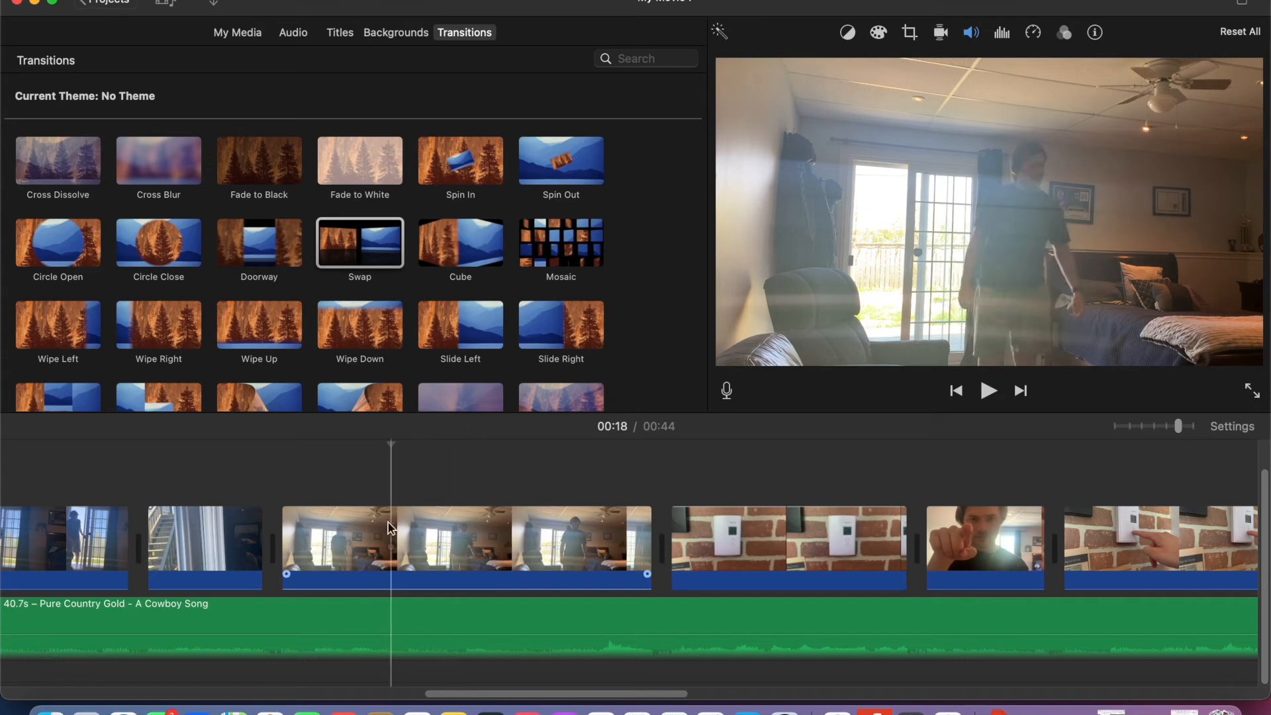
scroll(647, 520, right, 10)
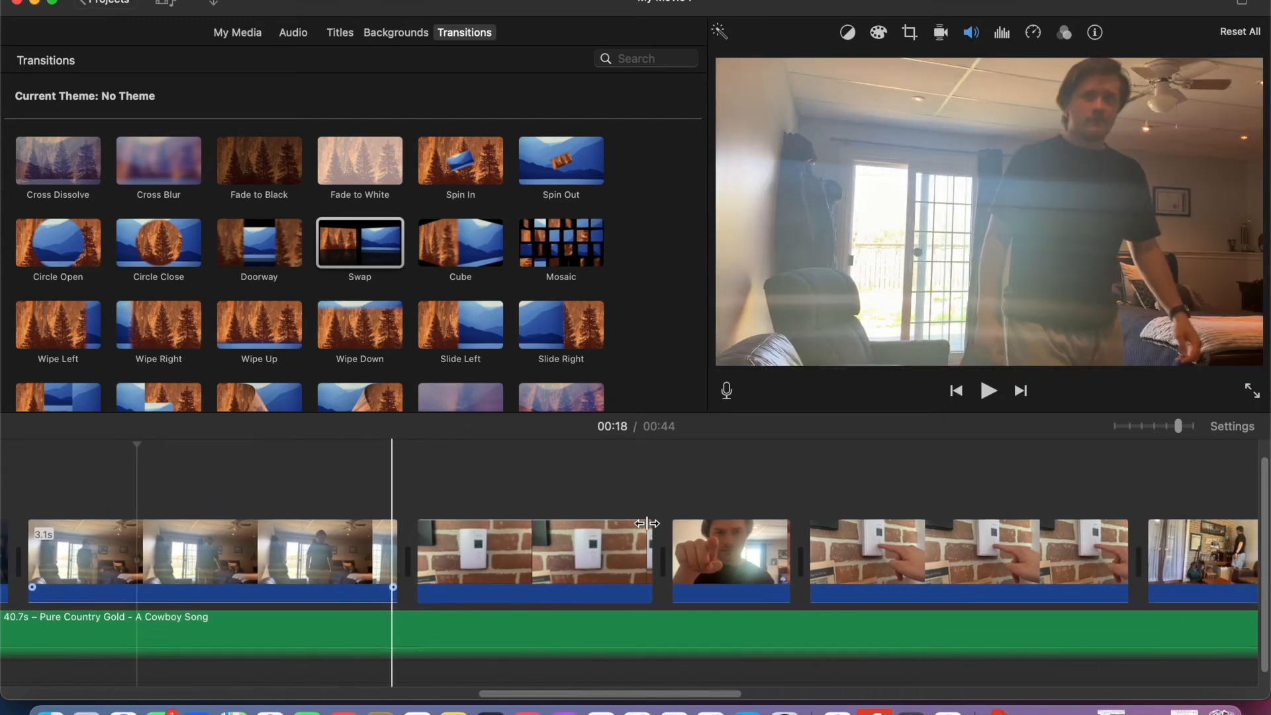
scroll(646, 520, right, 15)
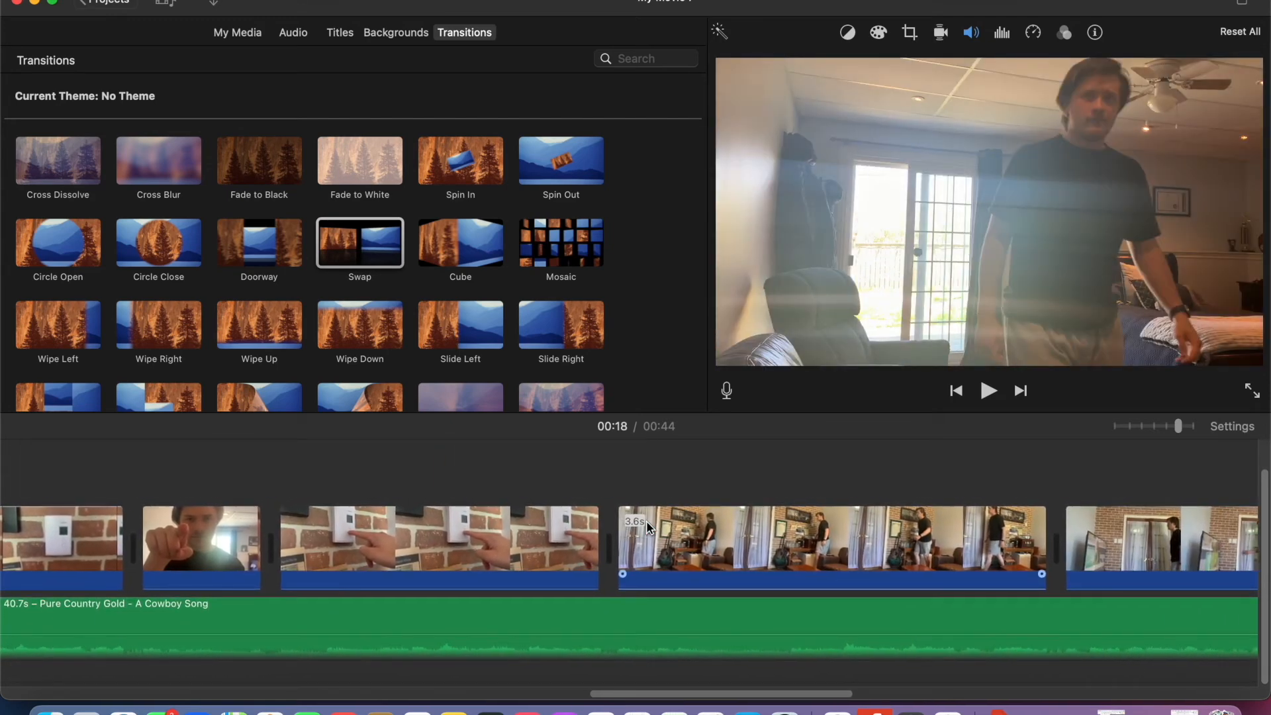
scroll(646, 521, right, 5)
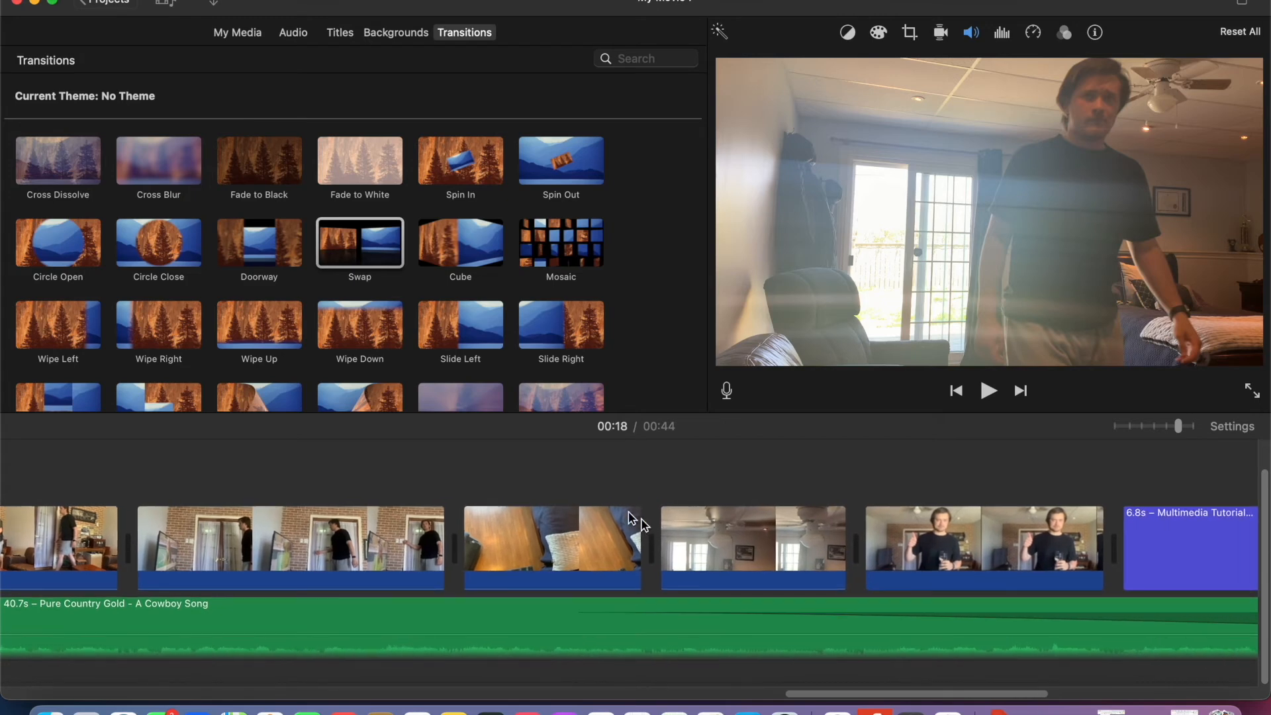
drag(382, 250, 406, 523)
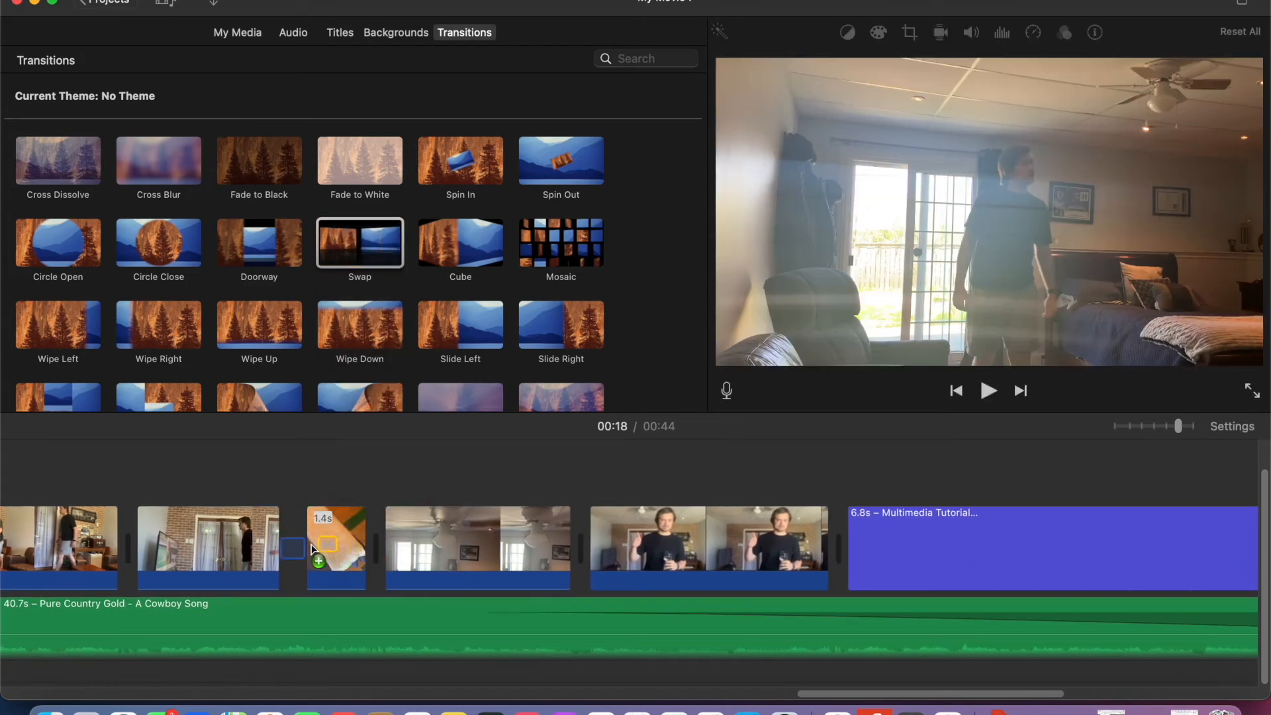
drag(291, 553, 294, 549)
click(264, 516)
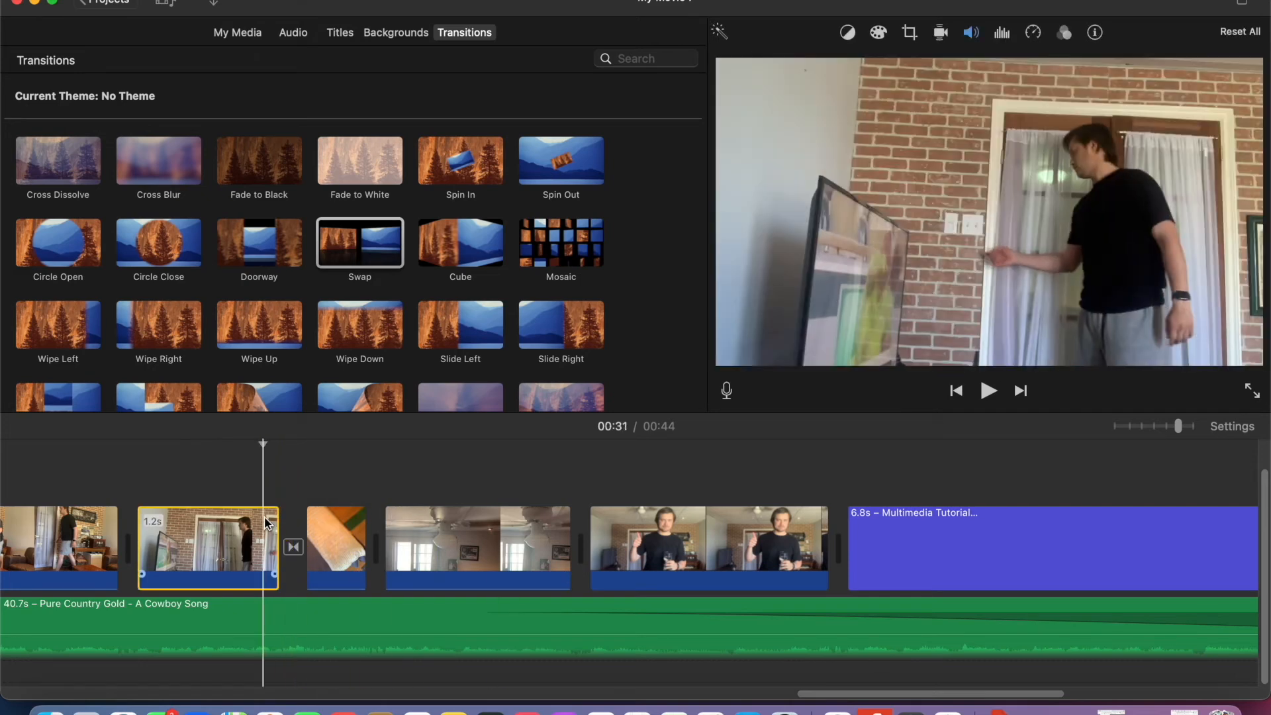
click(988, 391)
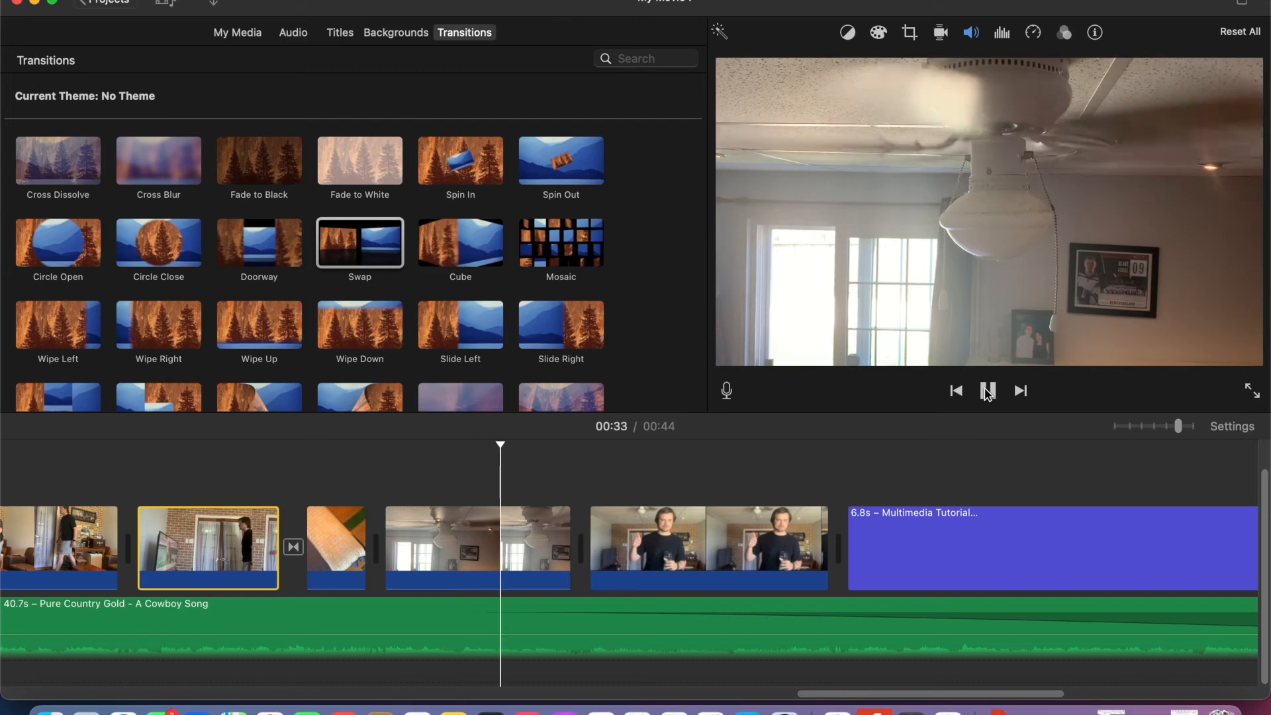
key(space)
- Open the Swap transition's duration setting, close it without changes, and delete the transition
double_click(294, 547)
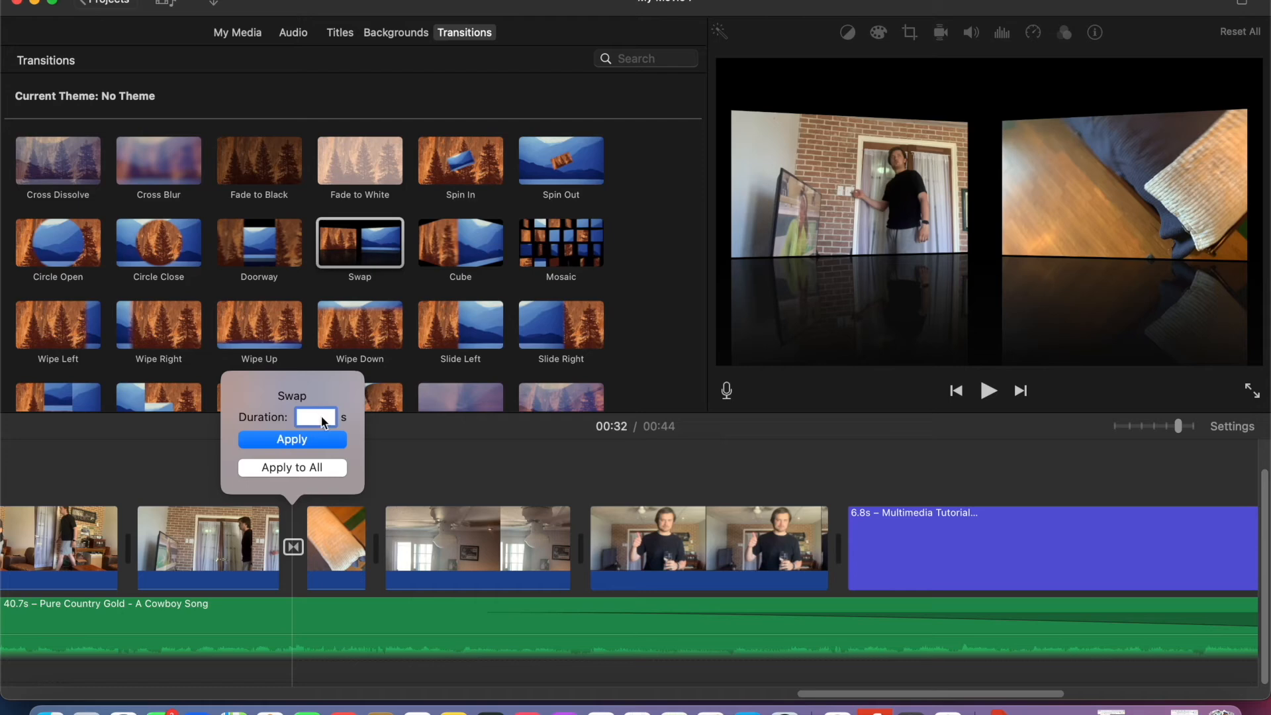
click(669, 376)
click(294, 550)
key(Delete)
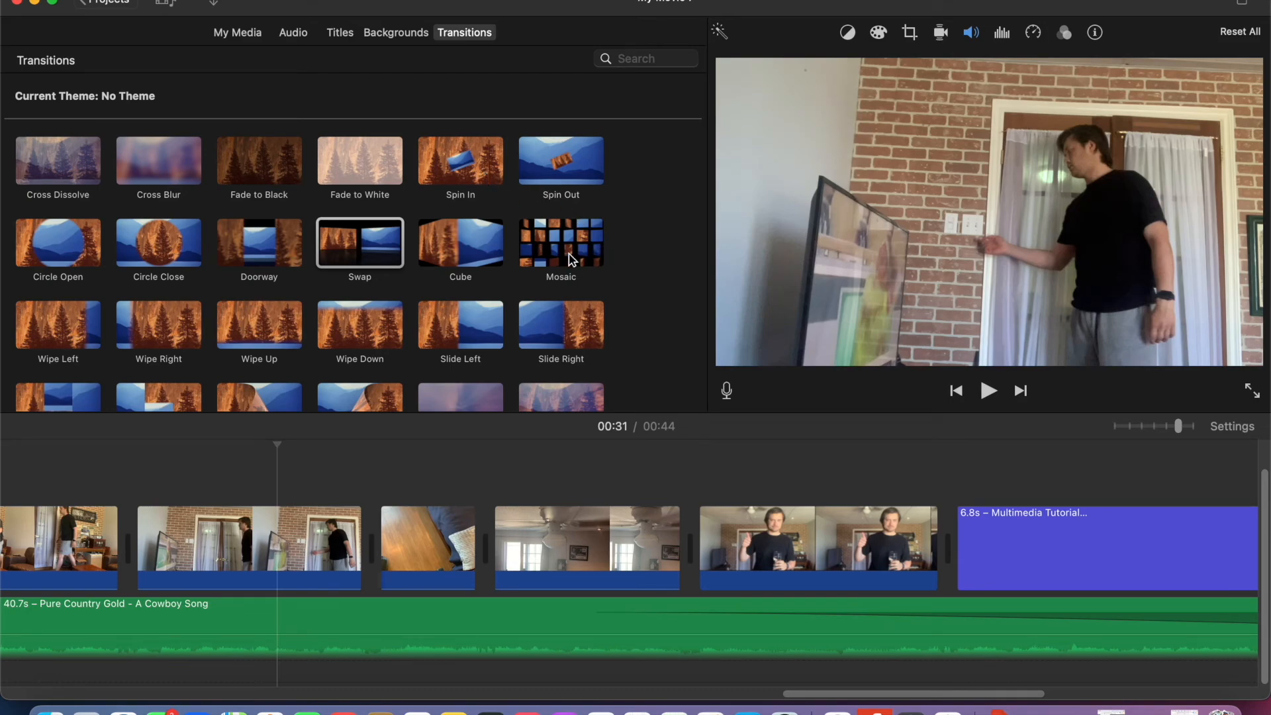
- Add a Circle Open transition between the brick-wall door clip and the floor clip, and play it back
click(61, 250)
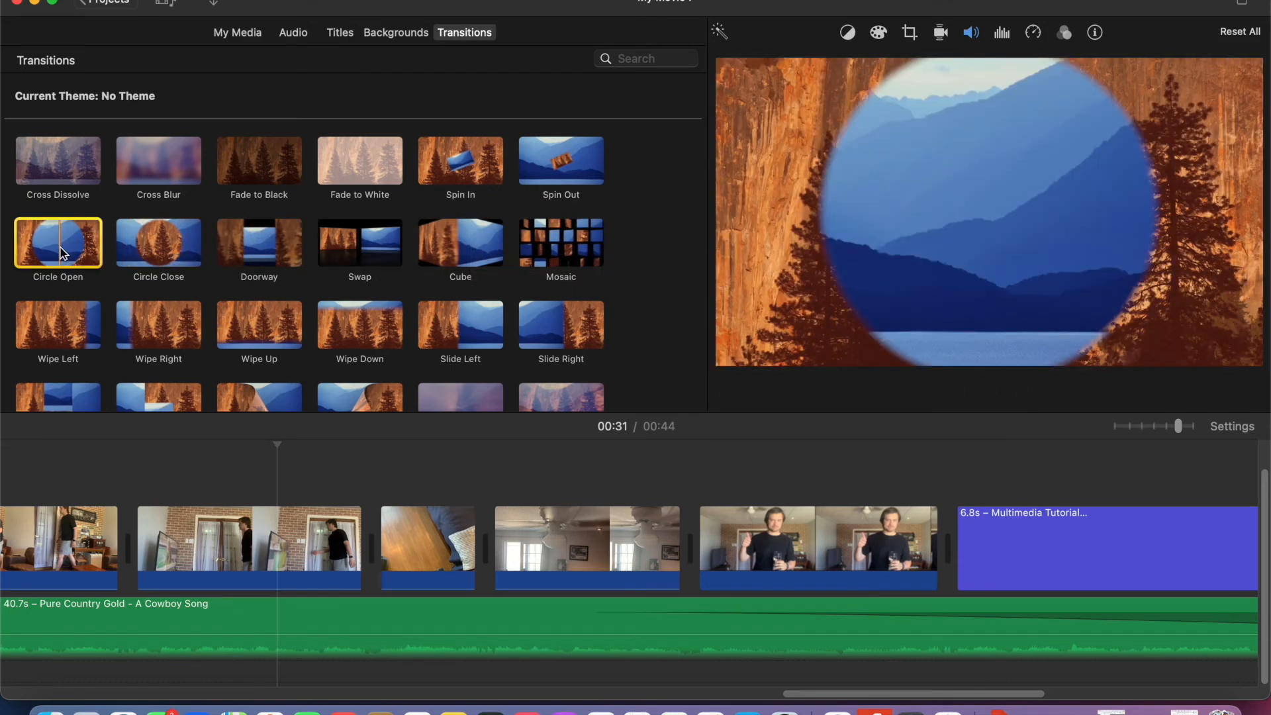
drag(62, 252, 335, 552)
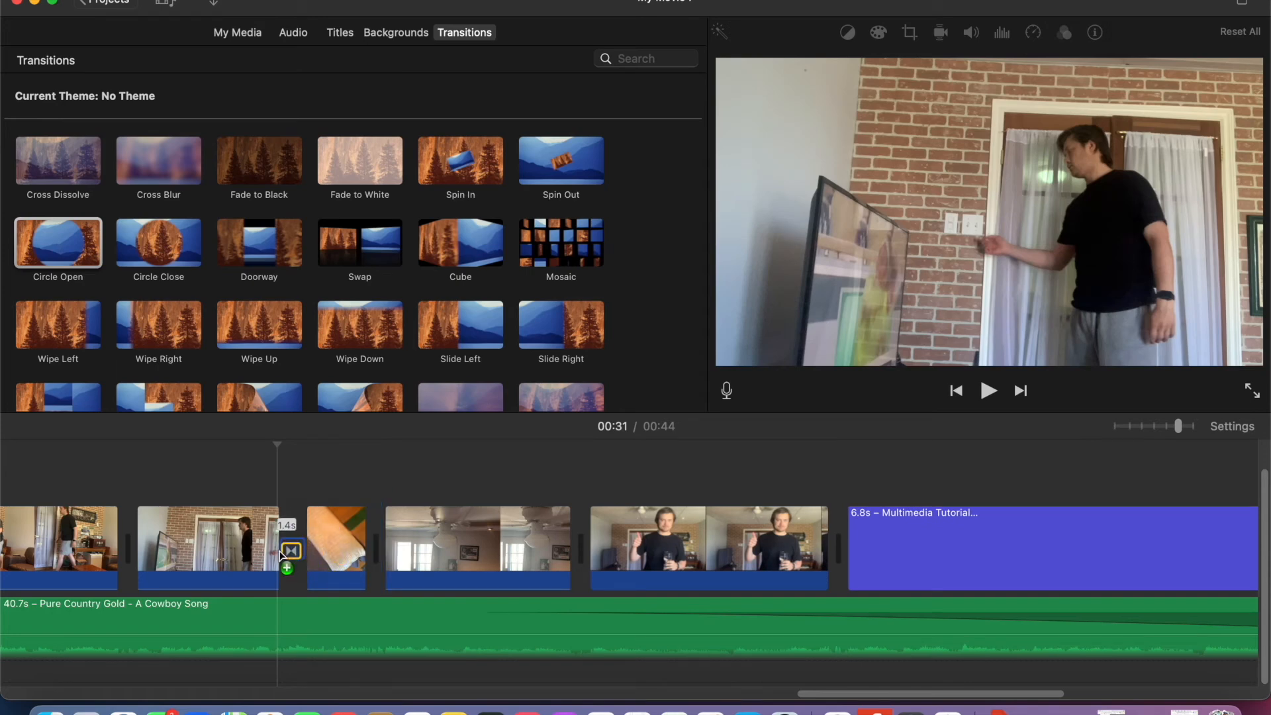
click(204, 476)
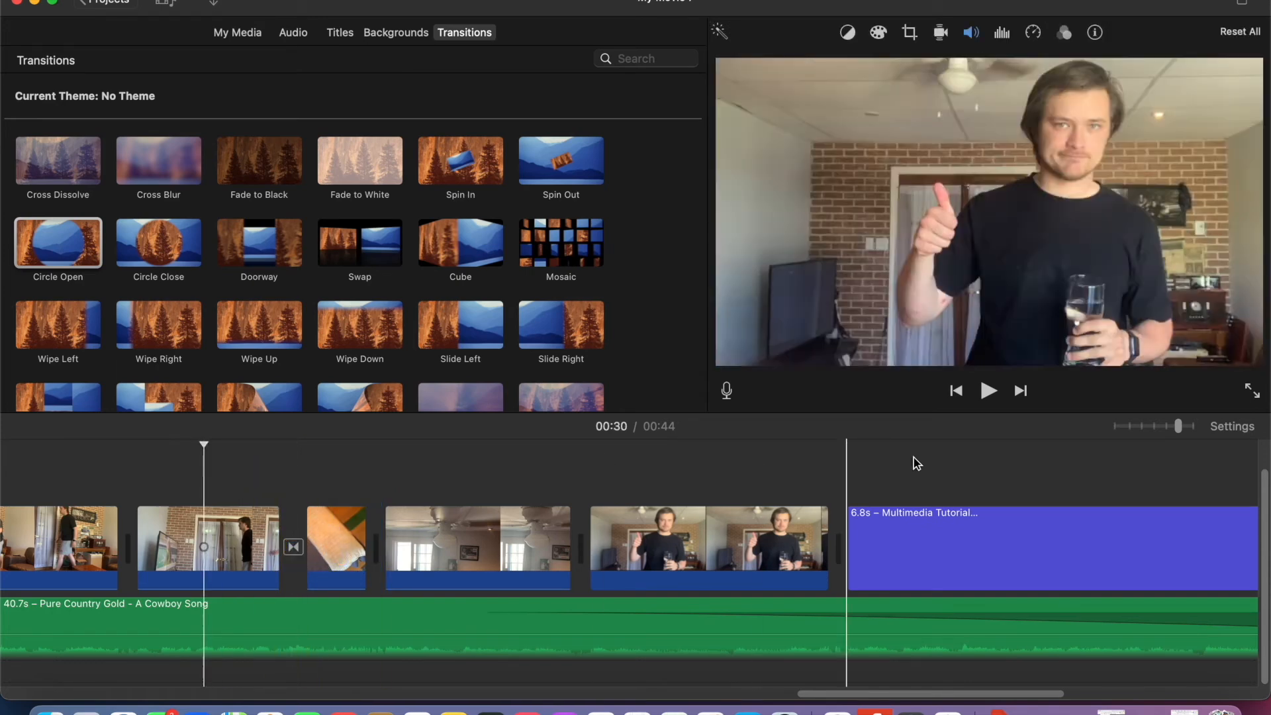
click(989, 391)
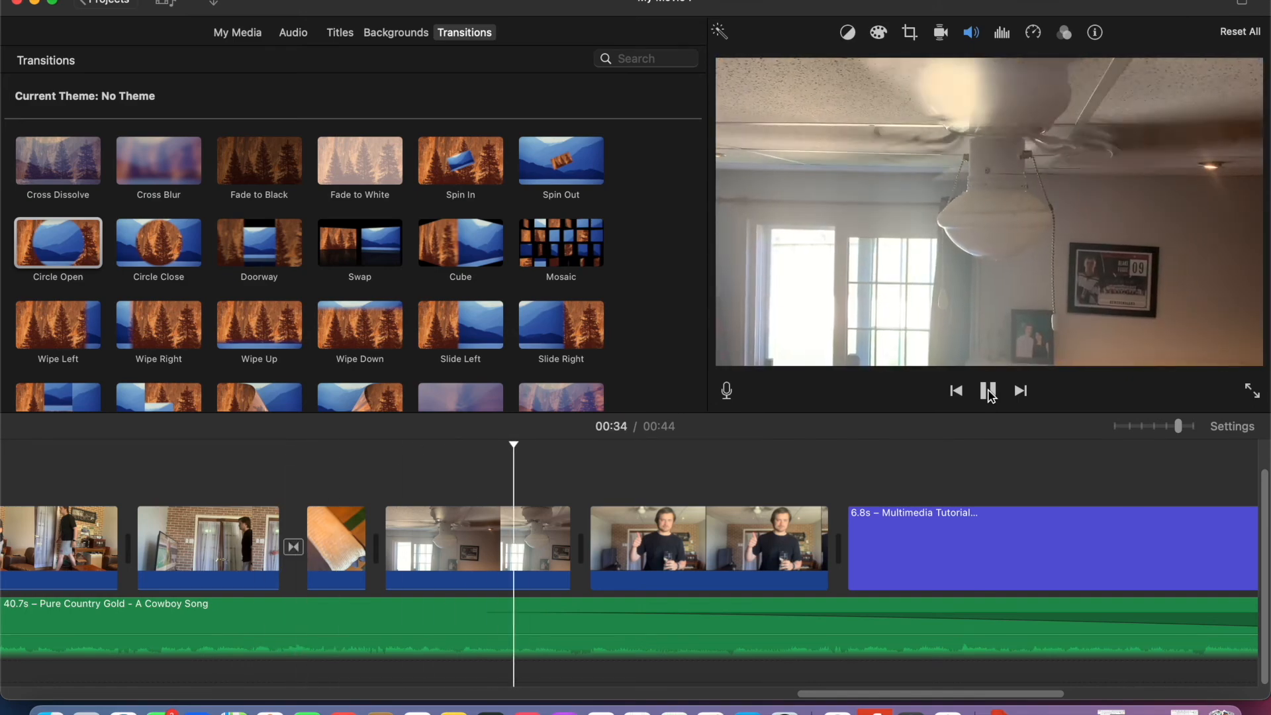
key(space)
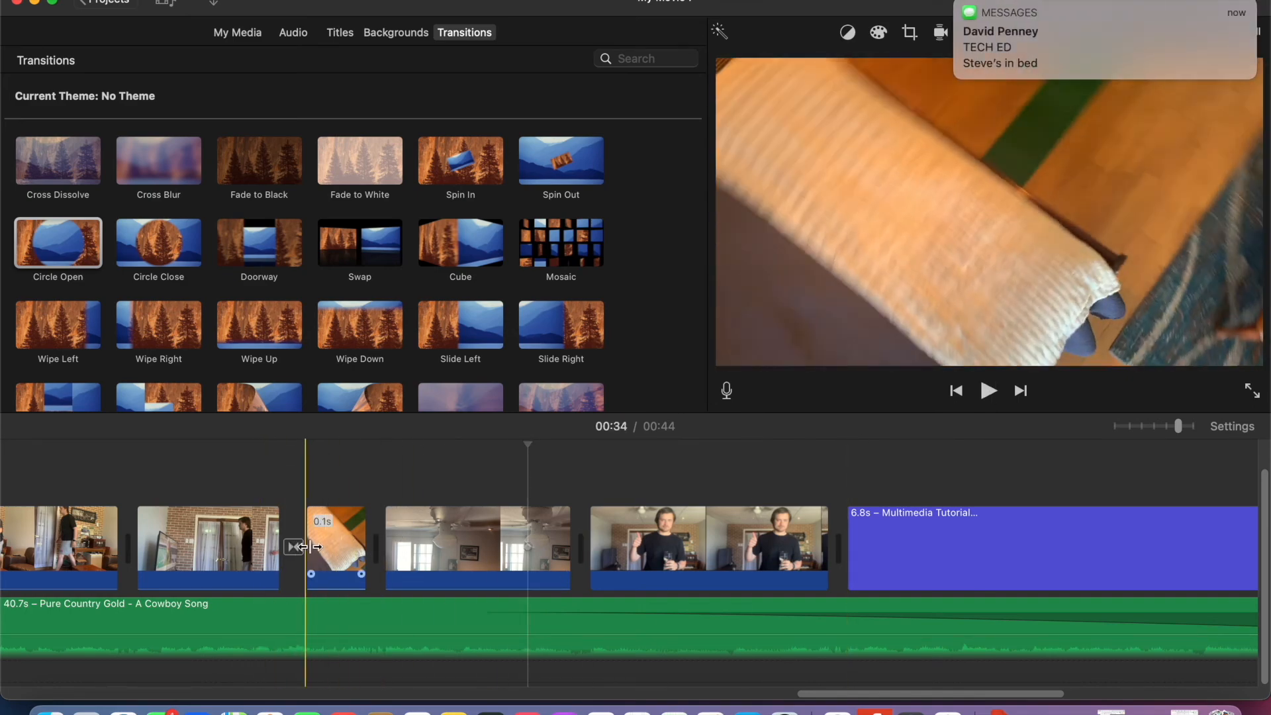
- Extend the start of the floor clip after the Circle Open transition and play back that section
drag(309, 547, 198, 544)
click(118, 486)
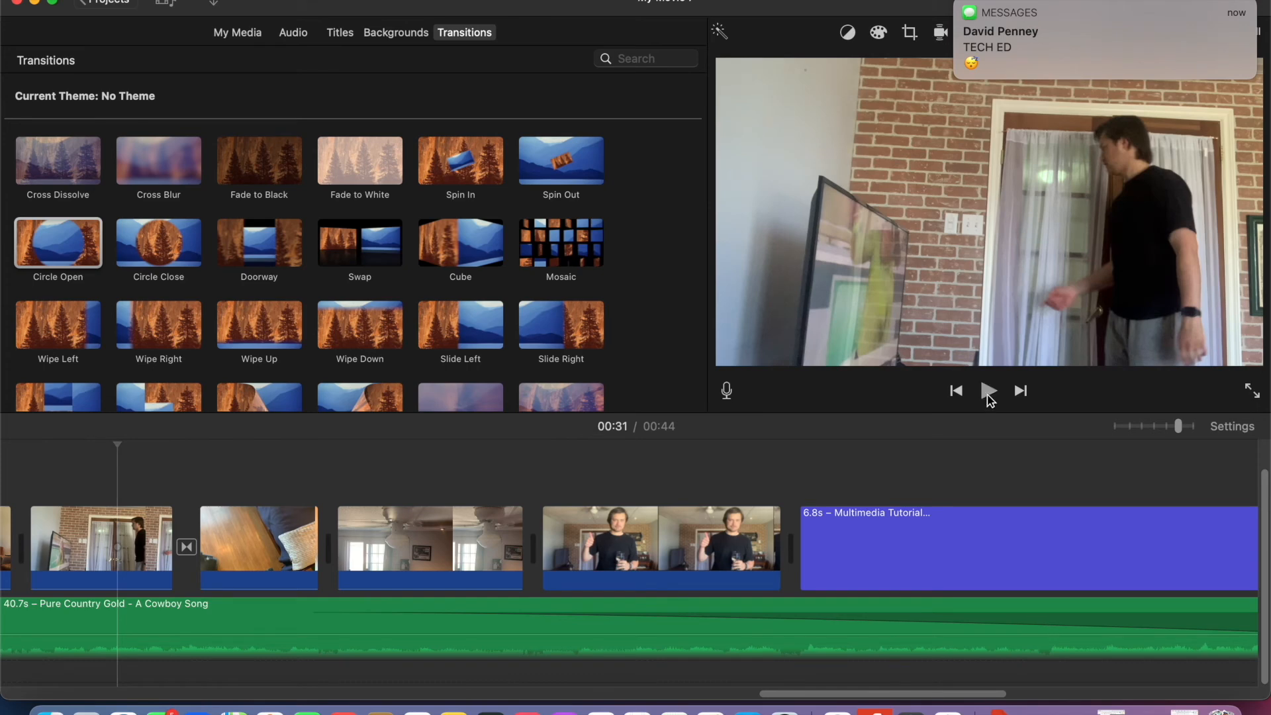
click(988, 392)
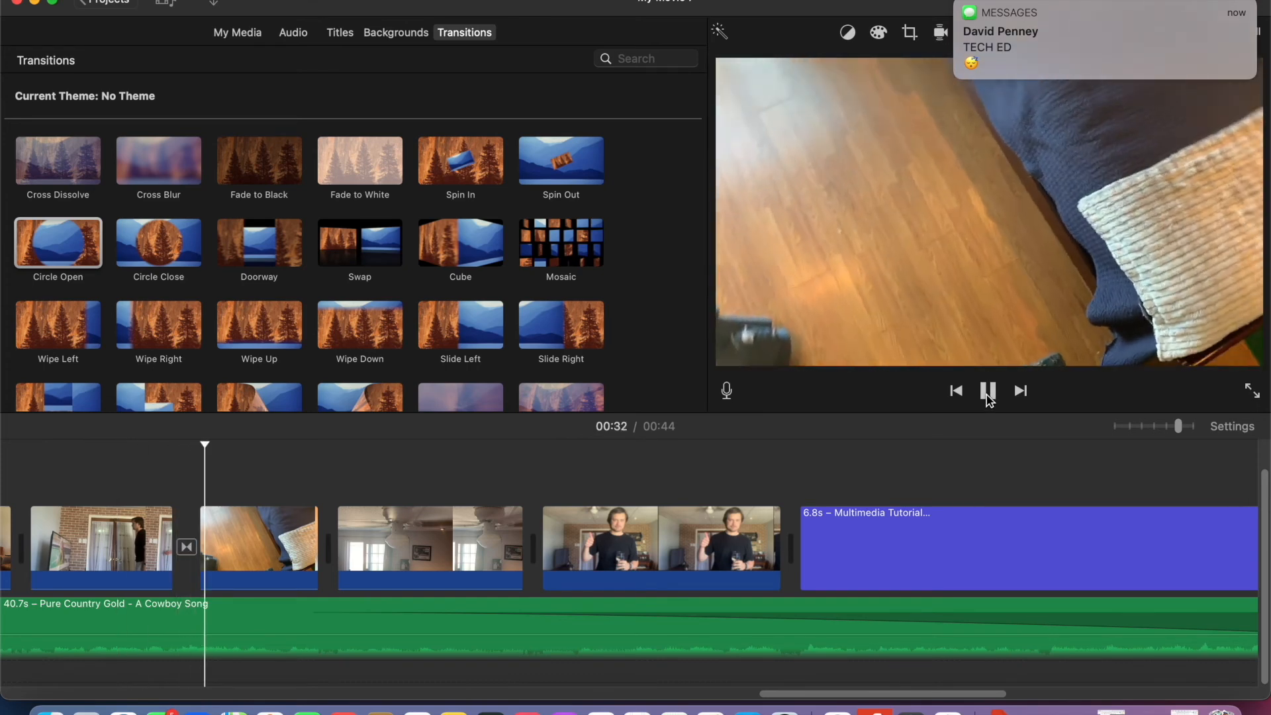
click(988, 391)
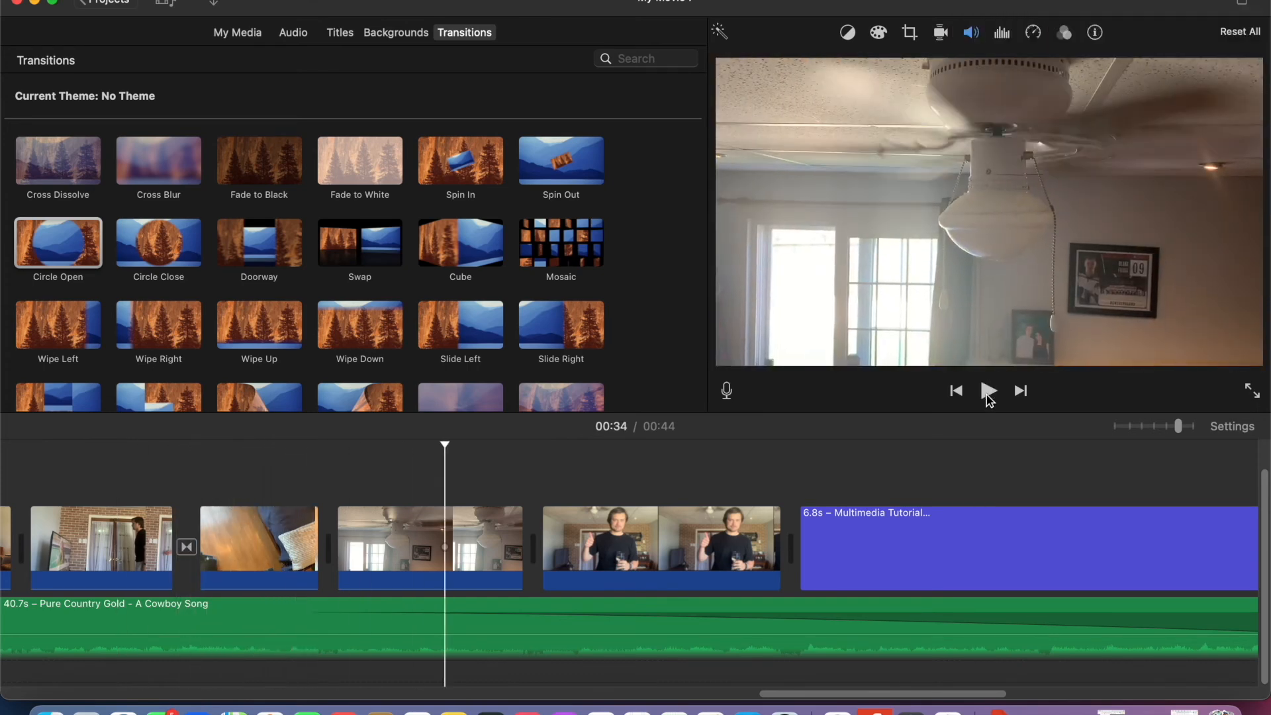
- Add a Mosaic transition between the floor clip and the ceiling fan clip, and play back the ending
scroll(576, 310, down, 3)
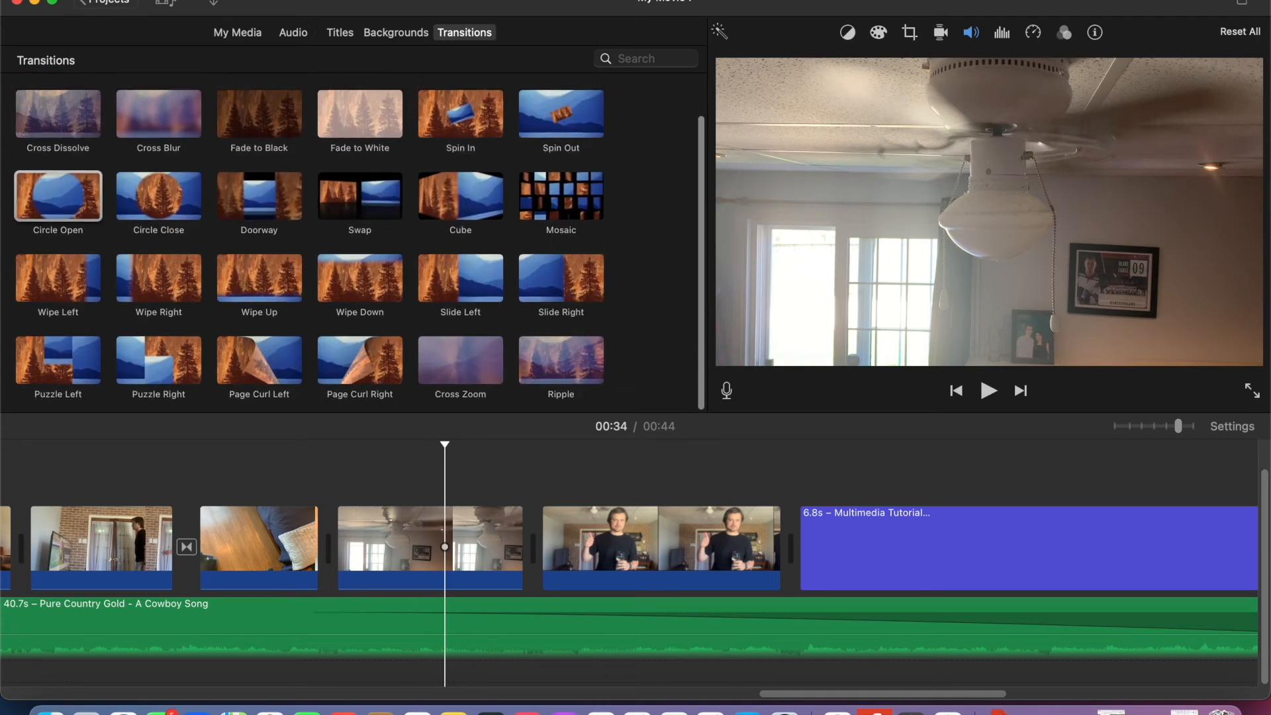
drag(573, 206, 265, 554)
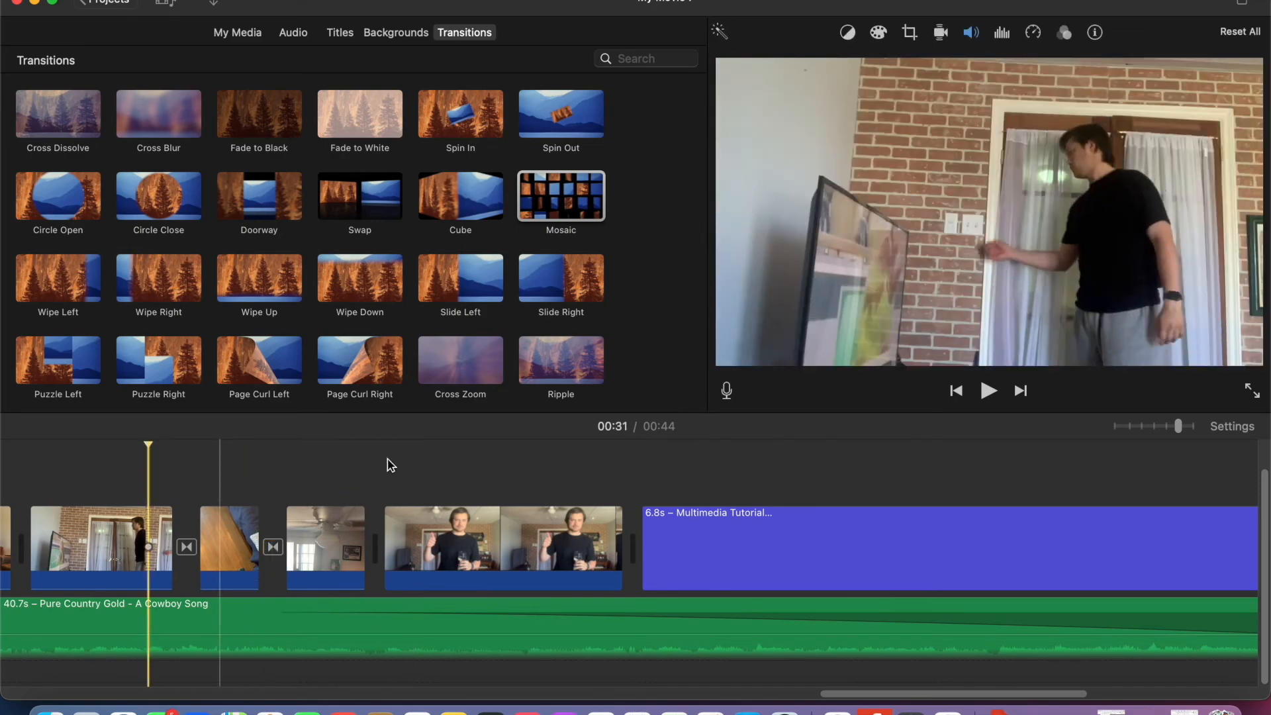
click(988, 392)
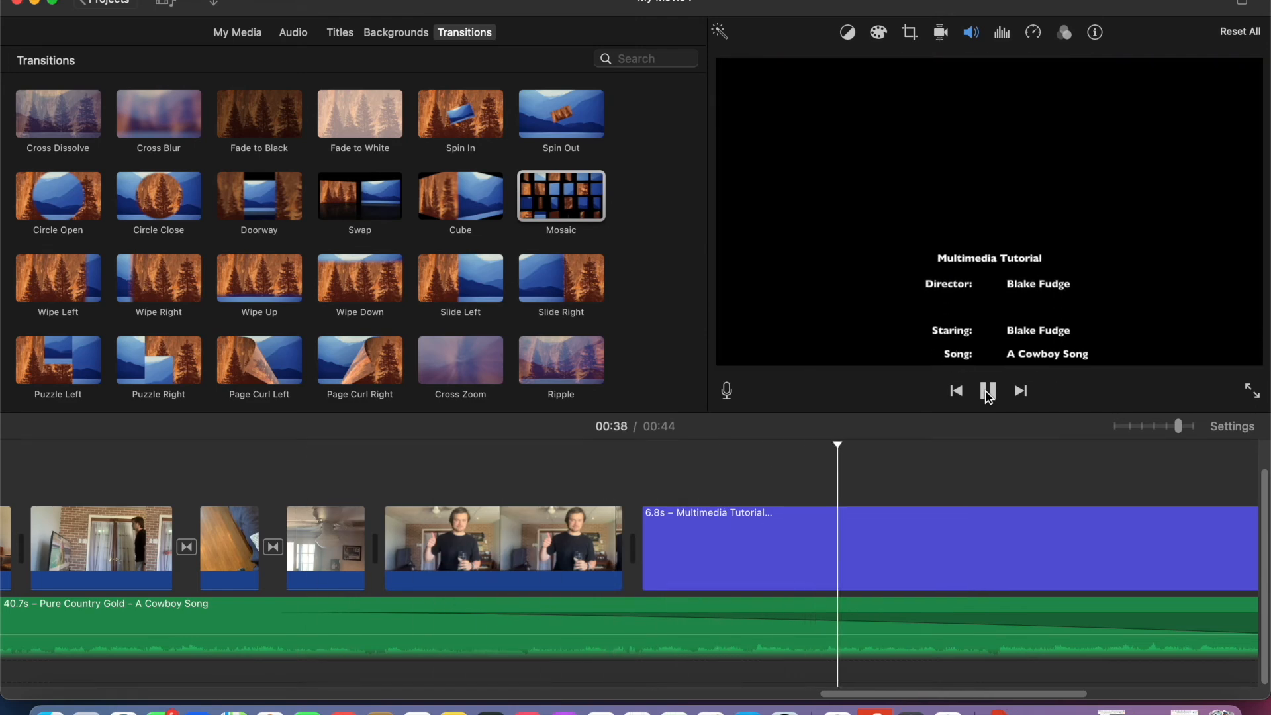
click(988, 392)
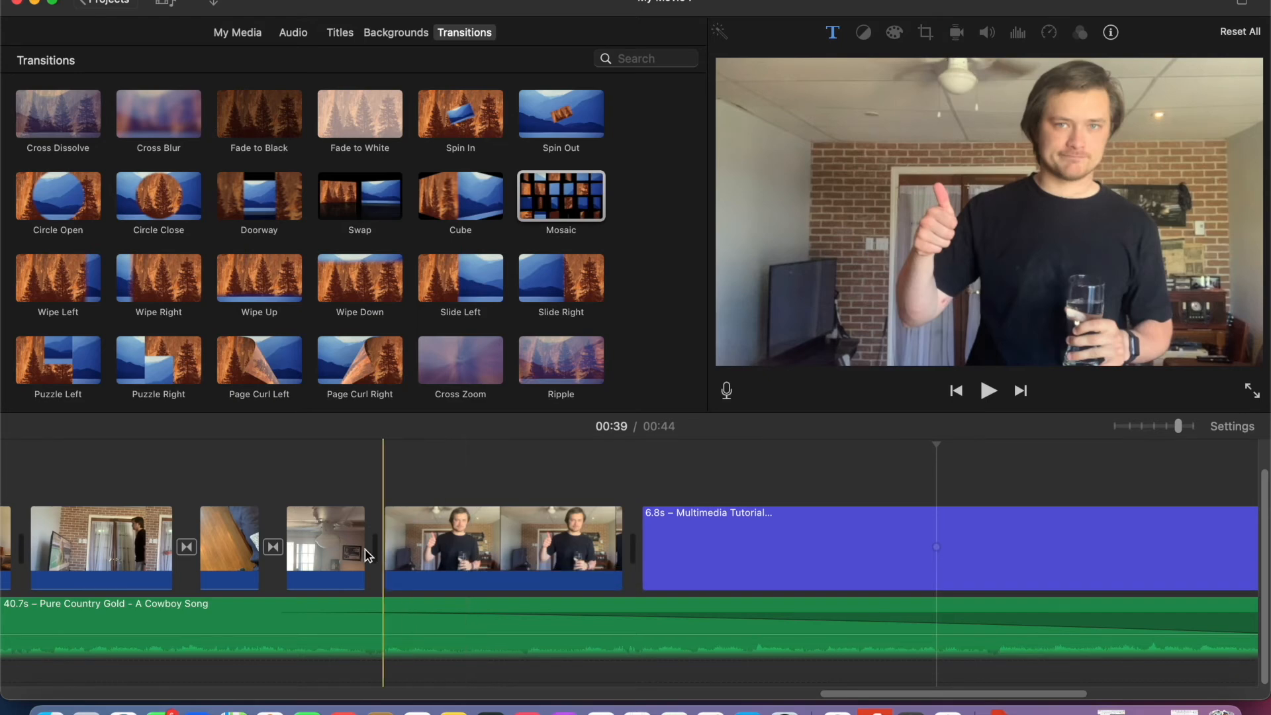
click(137, 549)
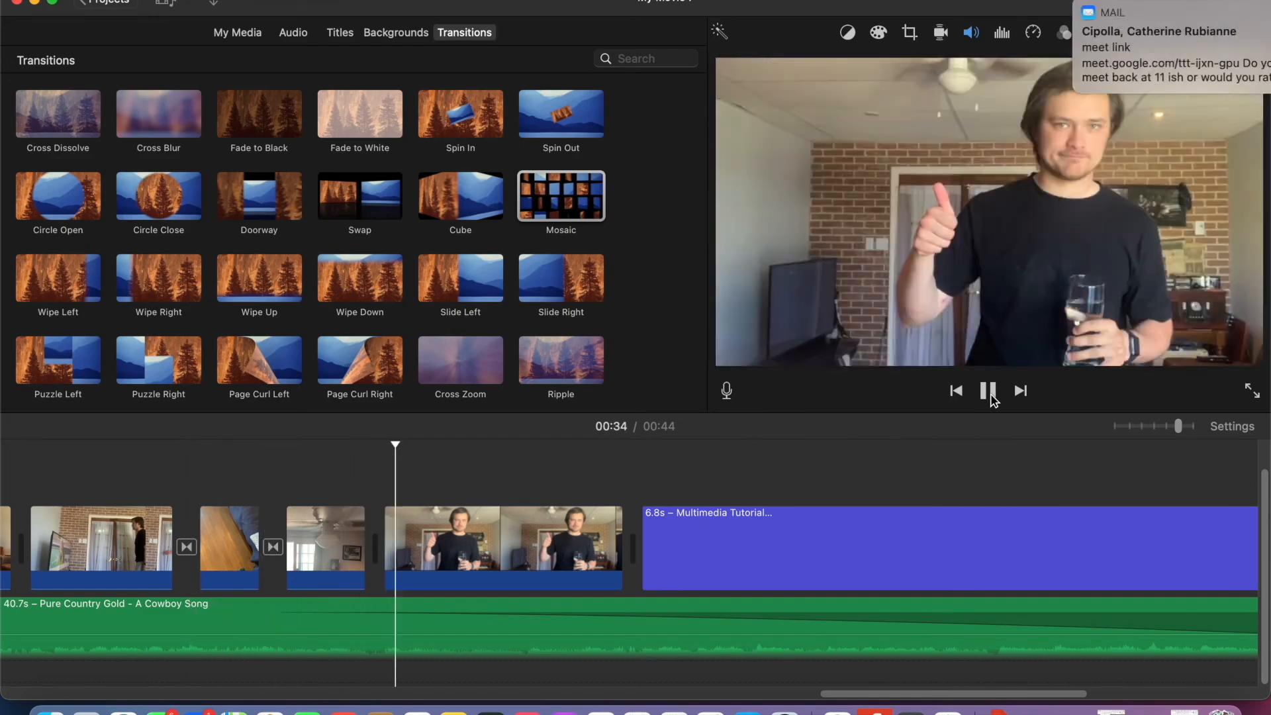
- Delete the Mosaic transition before the ceiling fan clip and play the movie through to its end
click(273, 547)
key(Delete)
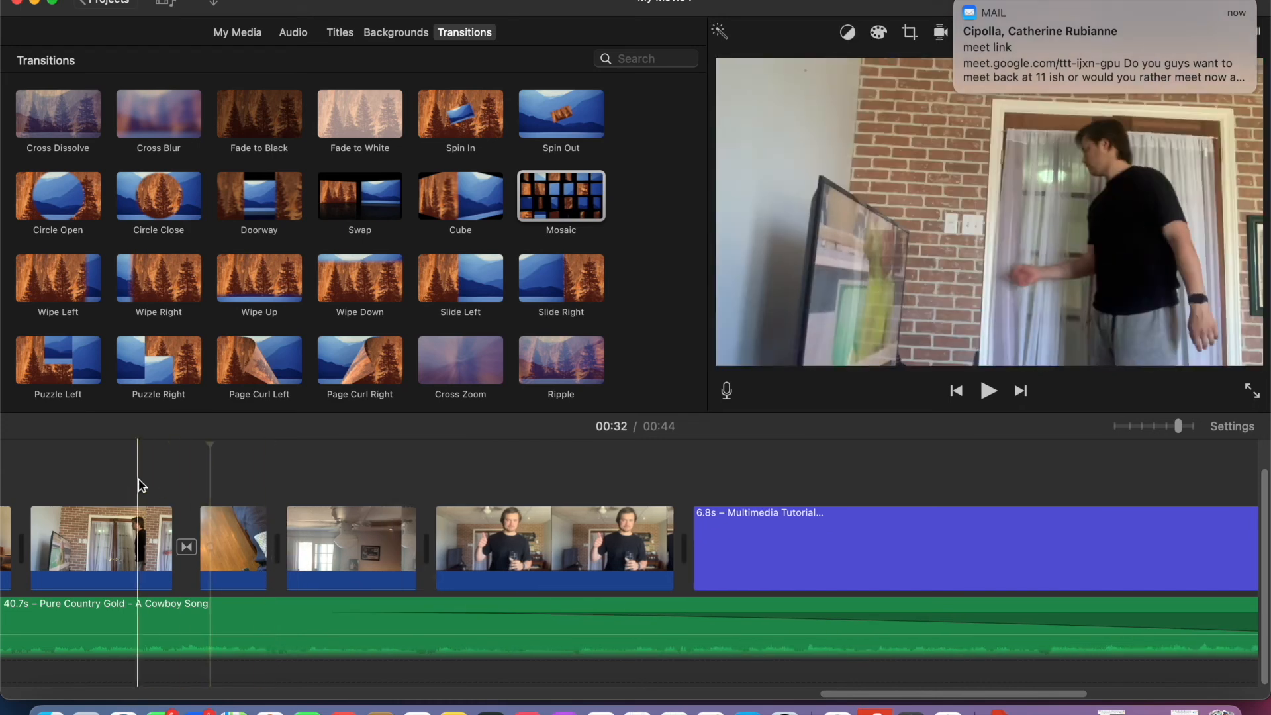
click(989, 391)
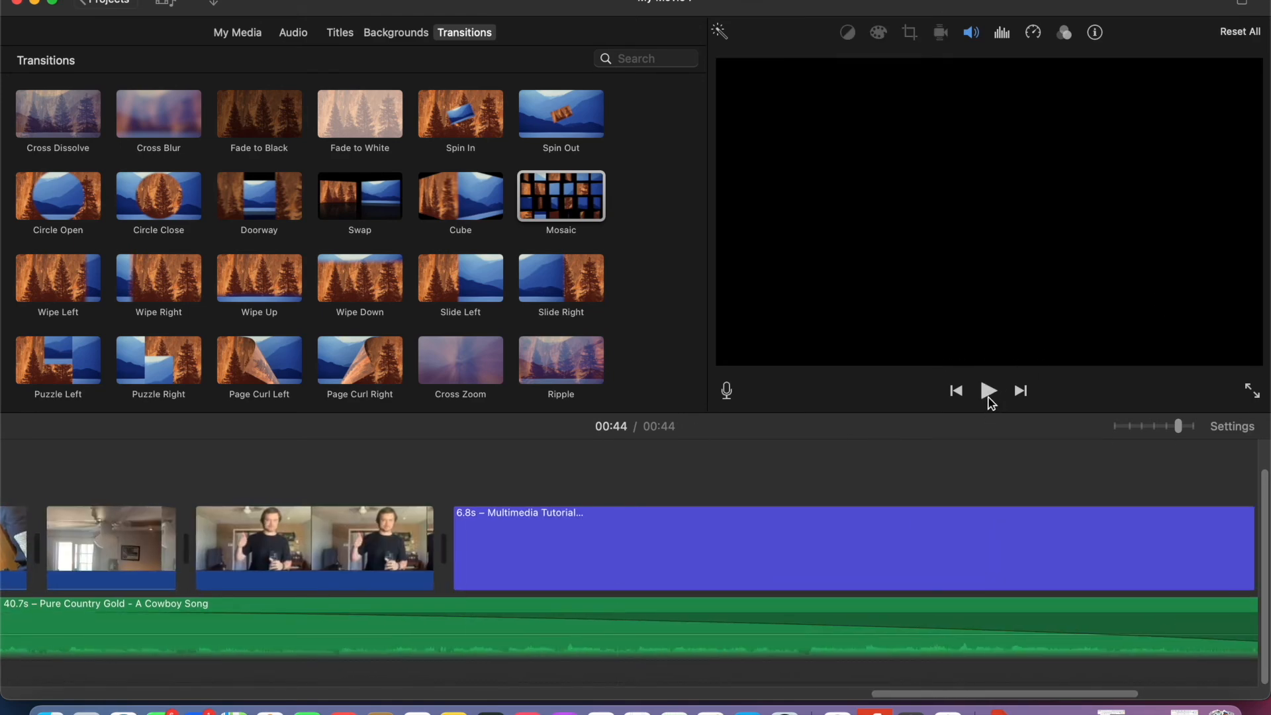
- Open the closing credits title for editing and add a "Sound affect from:" line below the From line
scroll(412, 587, left, 20)
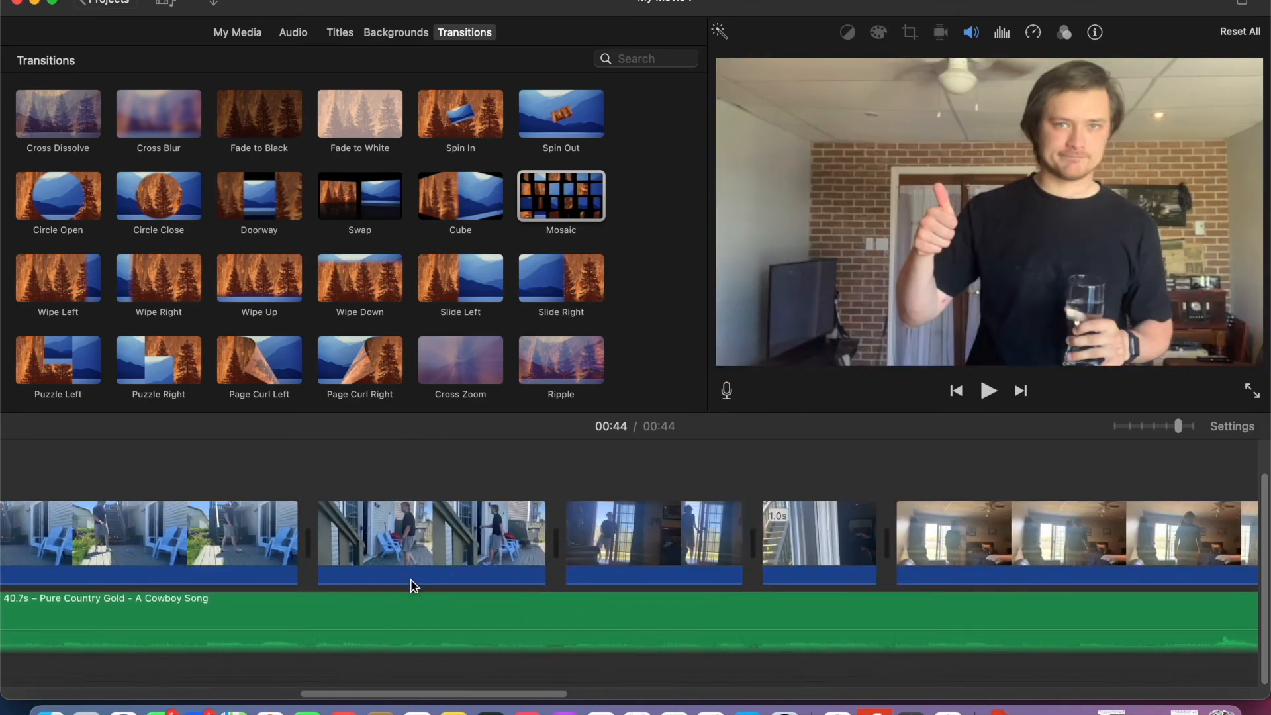
scroll(414, 587, right, 5)
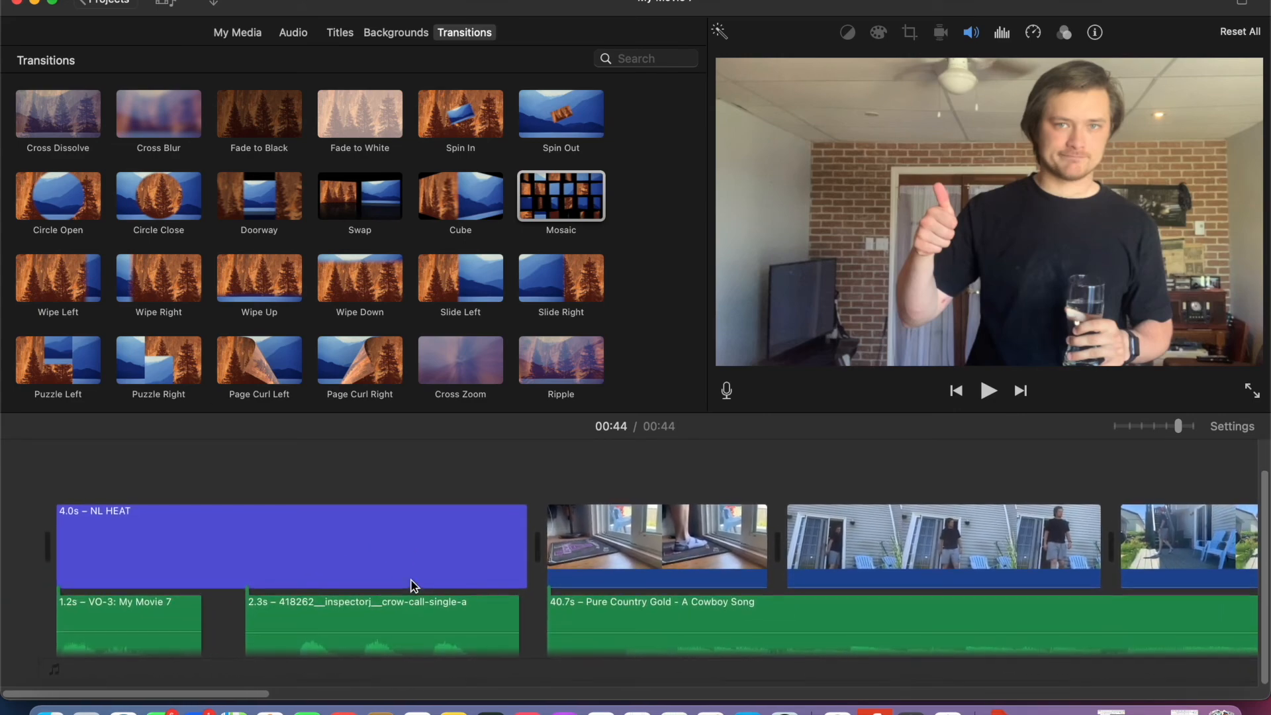
scroll(447, 559, right, 20)
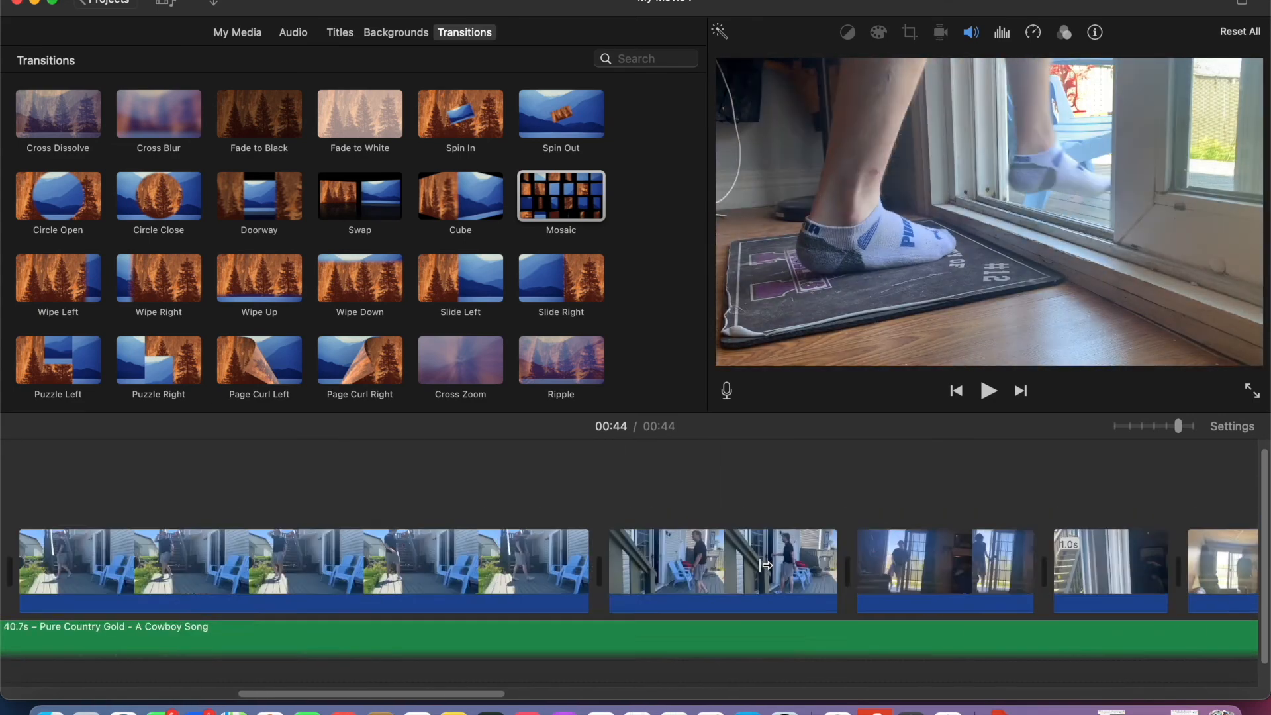
click(550, 574)
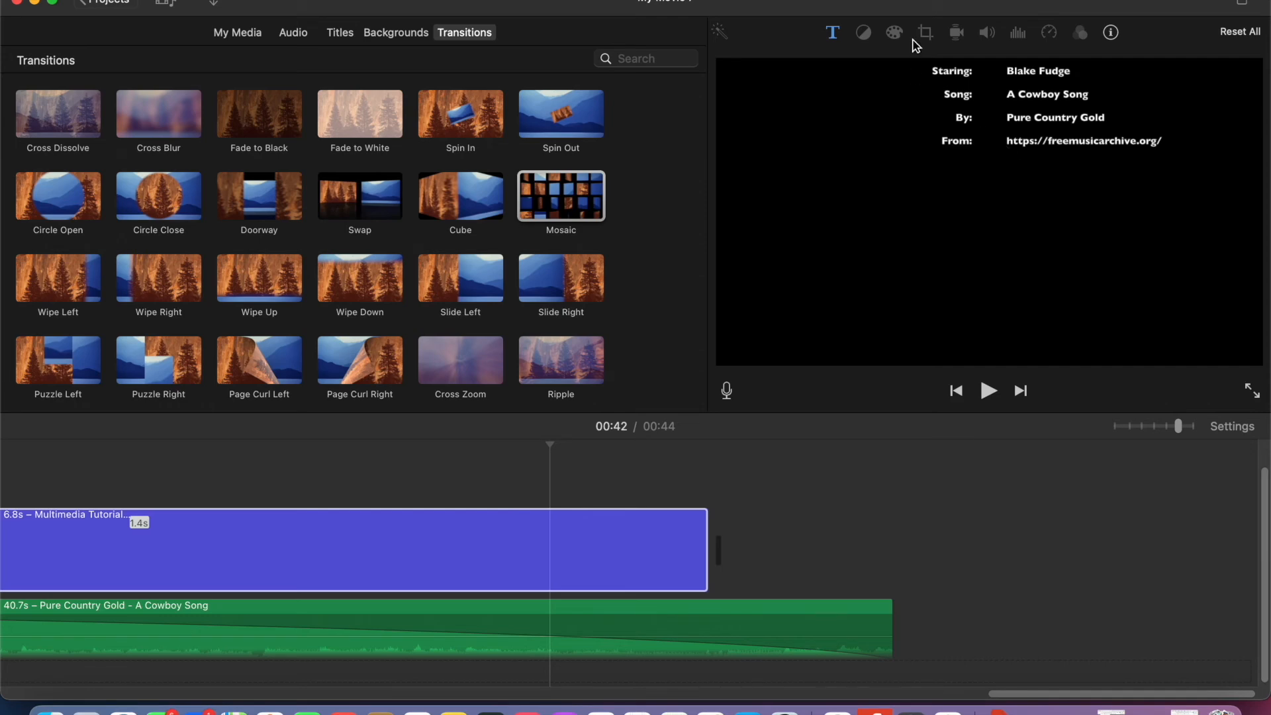
click(391, 554)
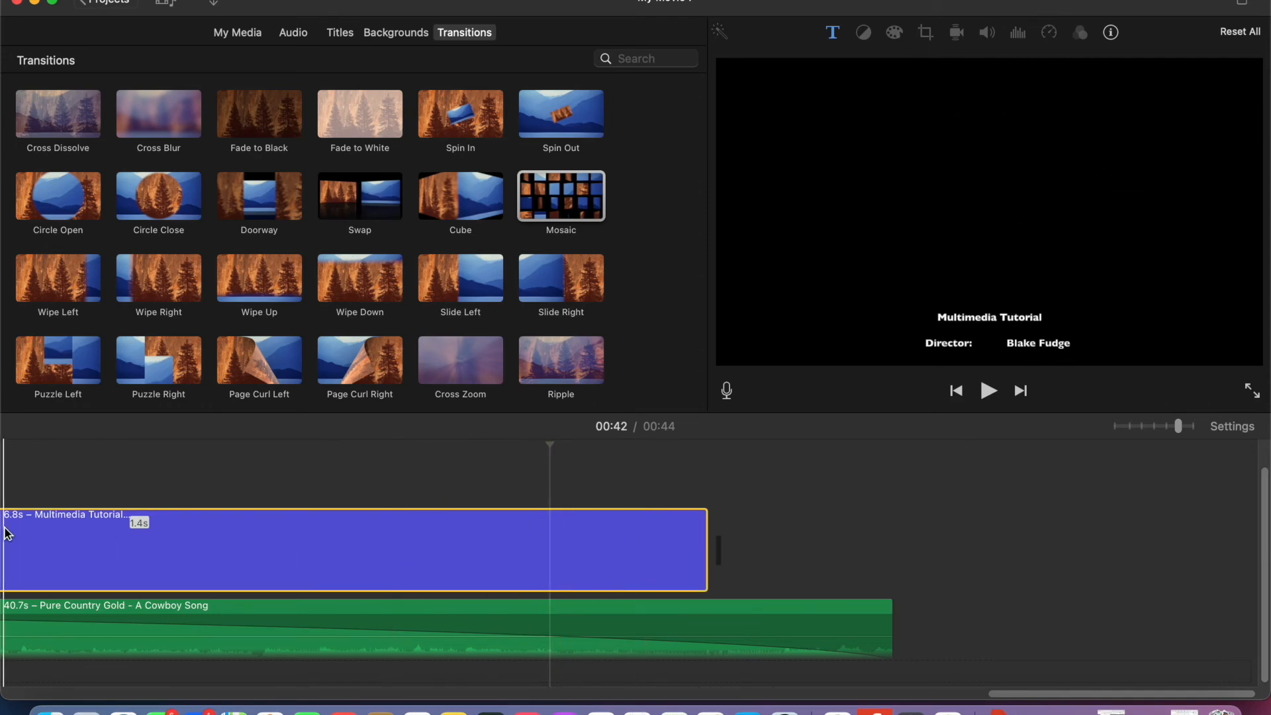
double_click(27, 536)
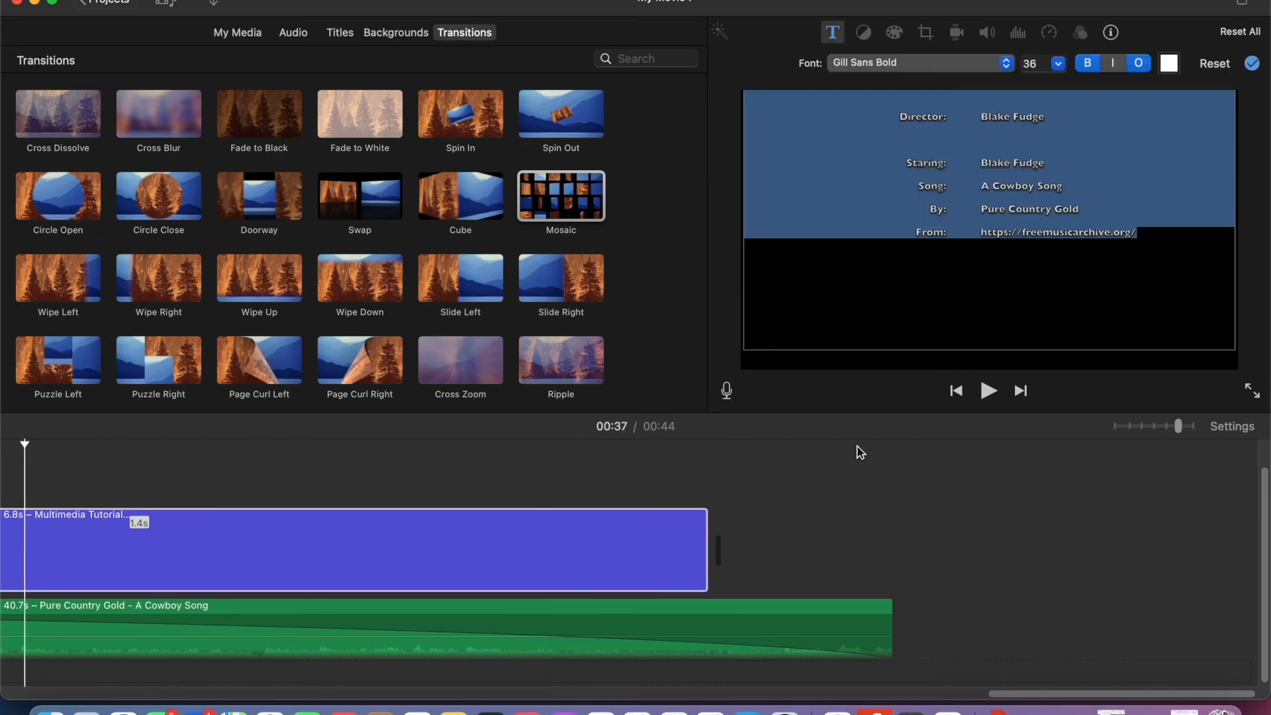
click(1141, 240)
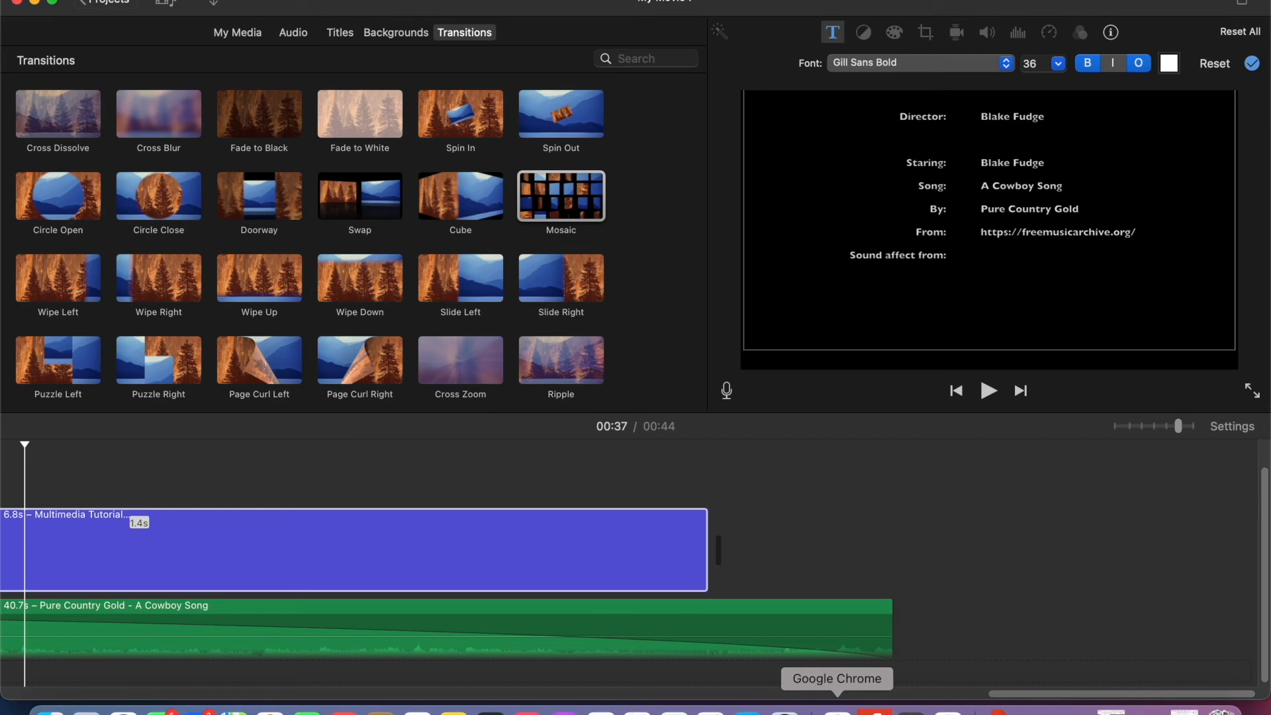
- Switch to Google Chrome, go from the crow call page to the Freesound home page and copy its web address
click(838, 712)
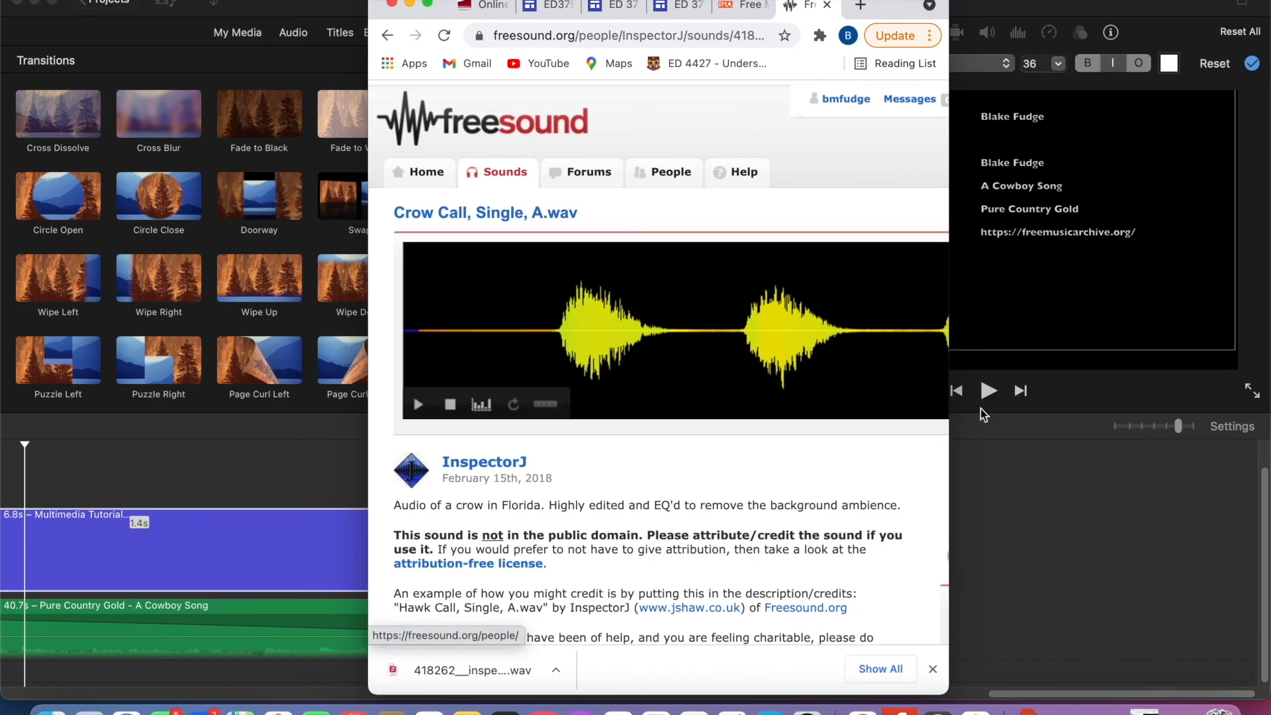
click(1057, 297)
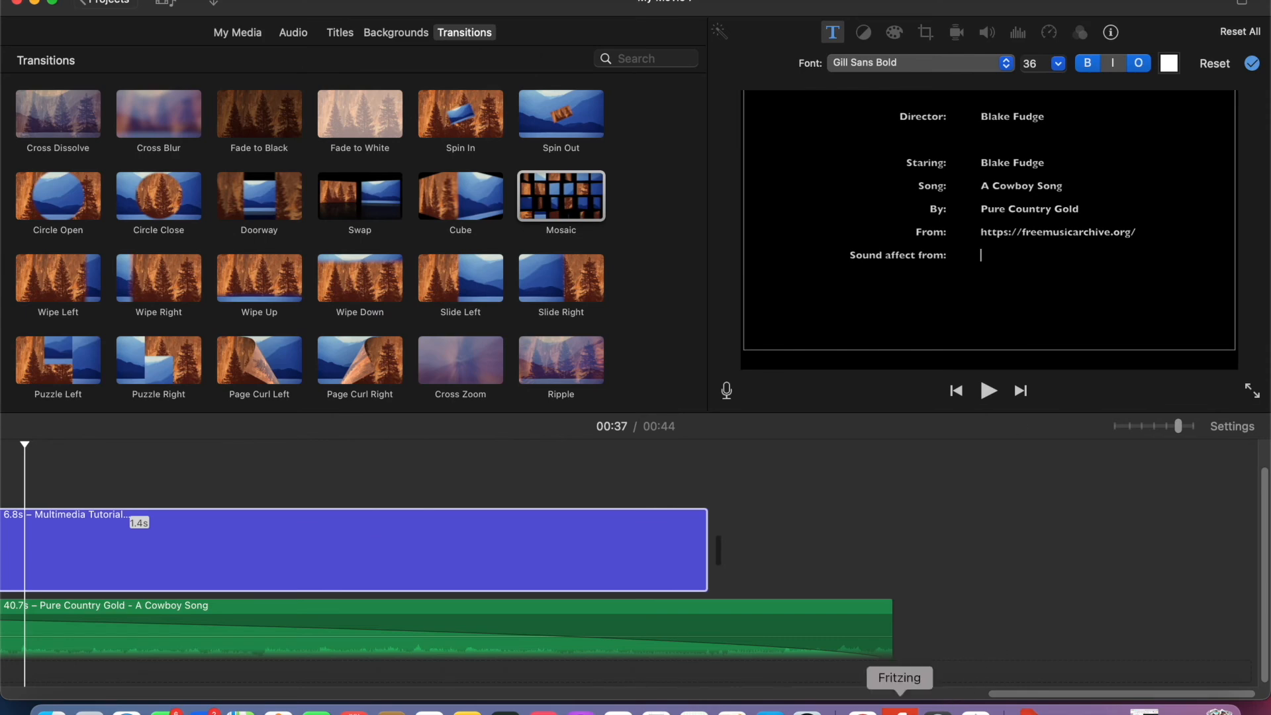
click(862, 710)
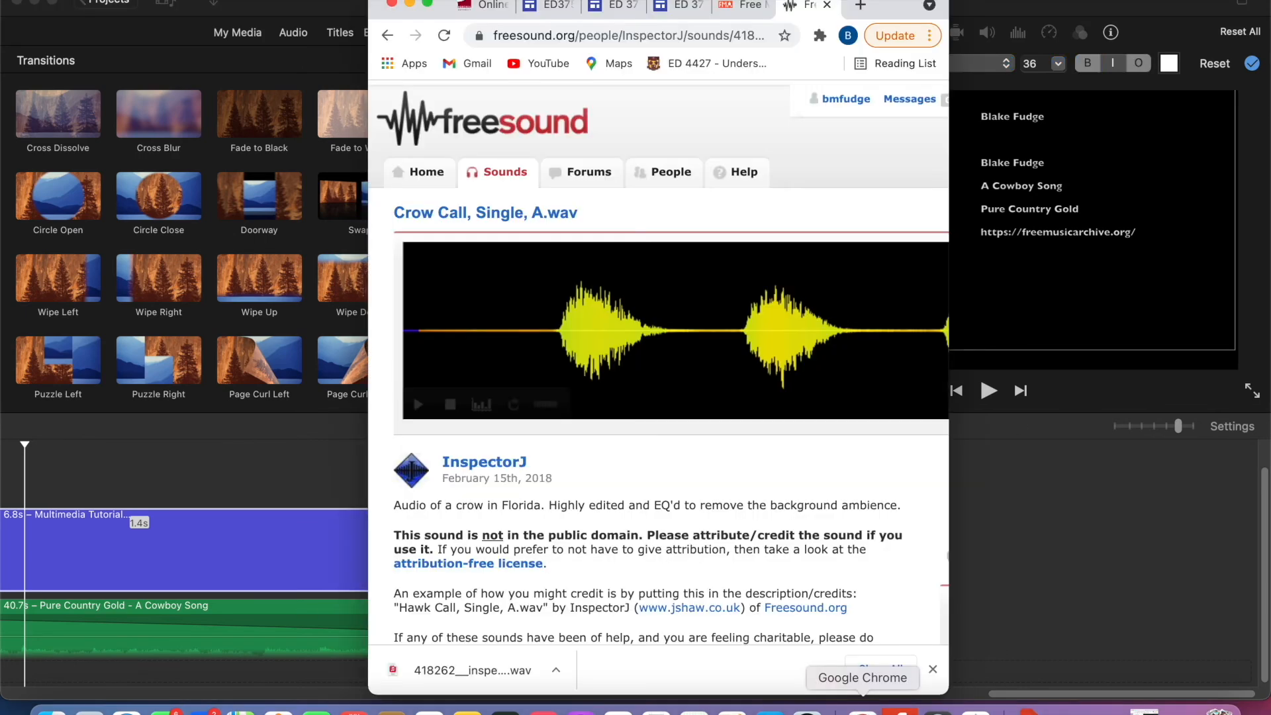
click(534, 128)
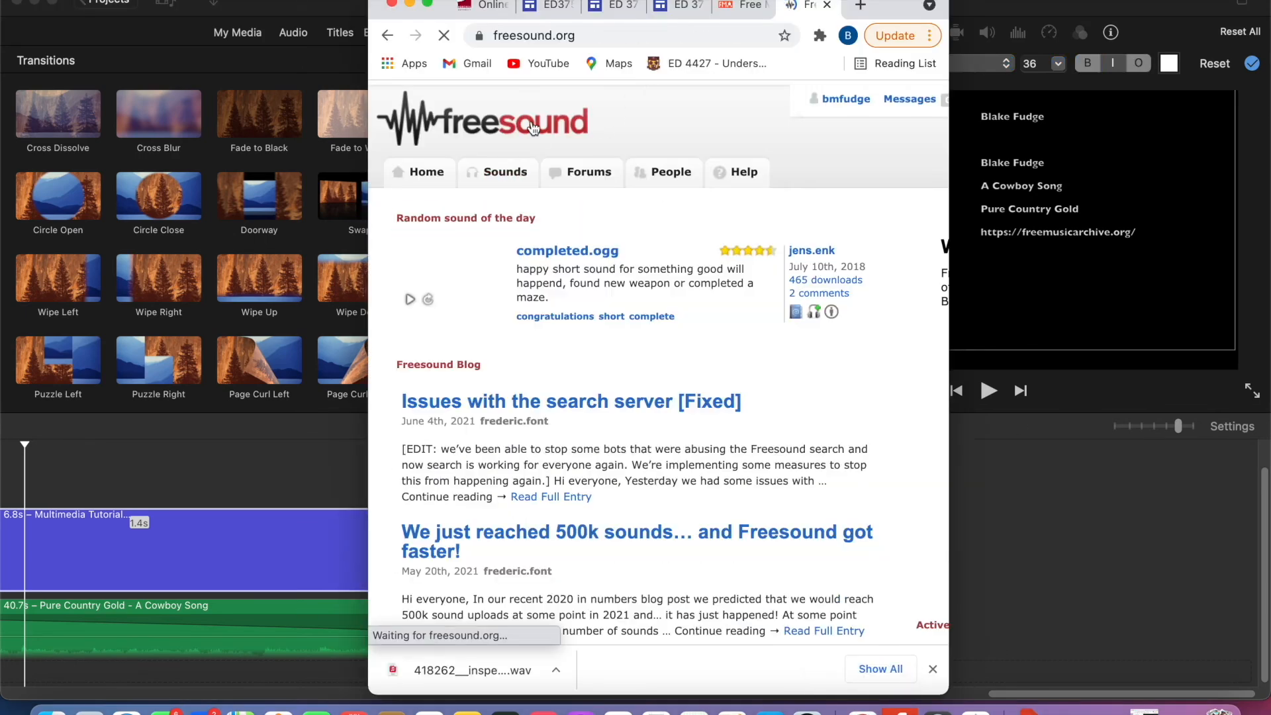
click(571, 37)
right_click(569, 37)
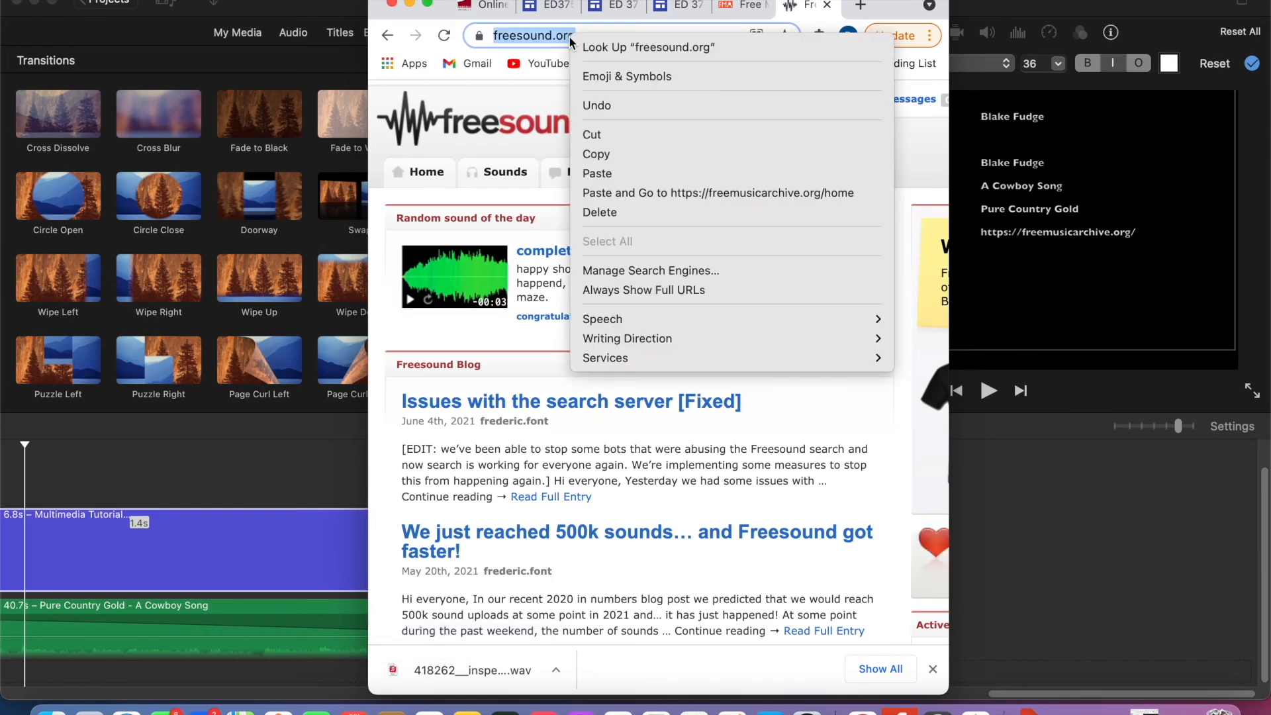
click(627, 153)
click(1143, 269)
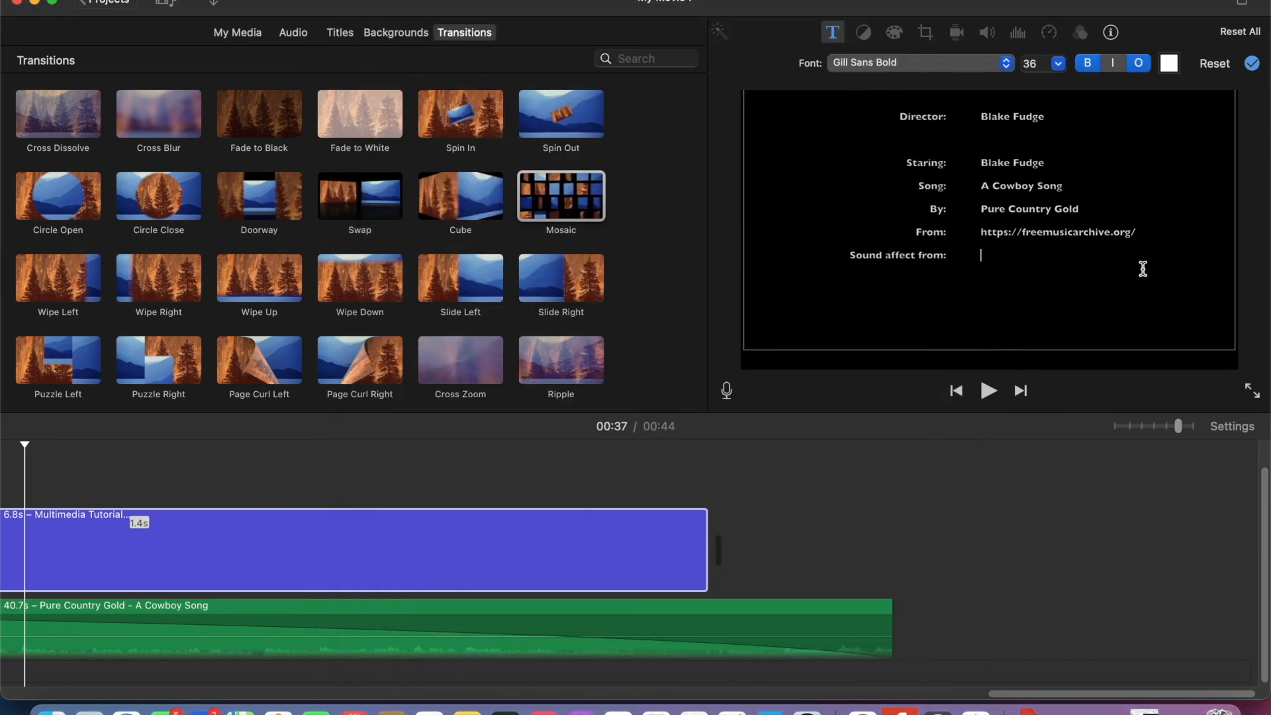
right_click(993, 260)
click(1023, 306)
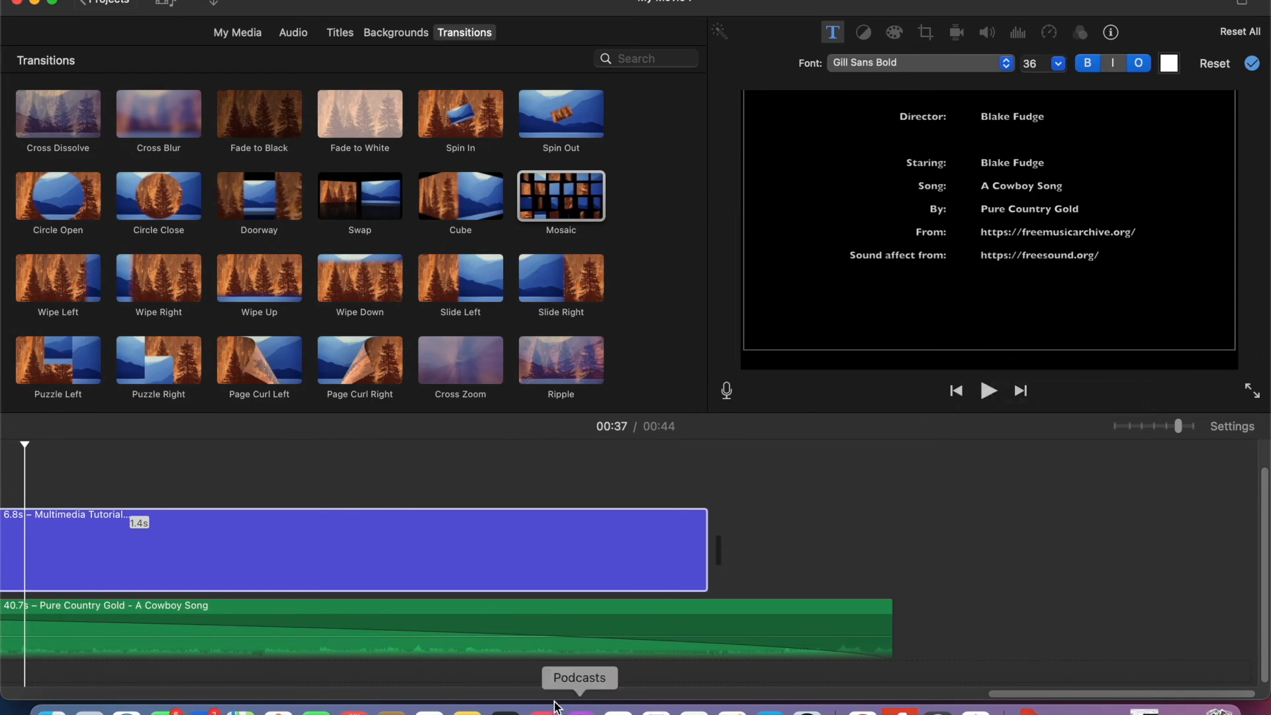
- Play the movie from the very beginning through to the closing credits to review it
scroll(414, 569, left, 15)
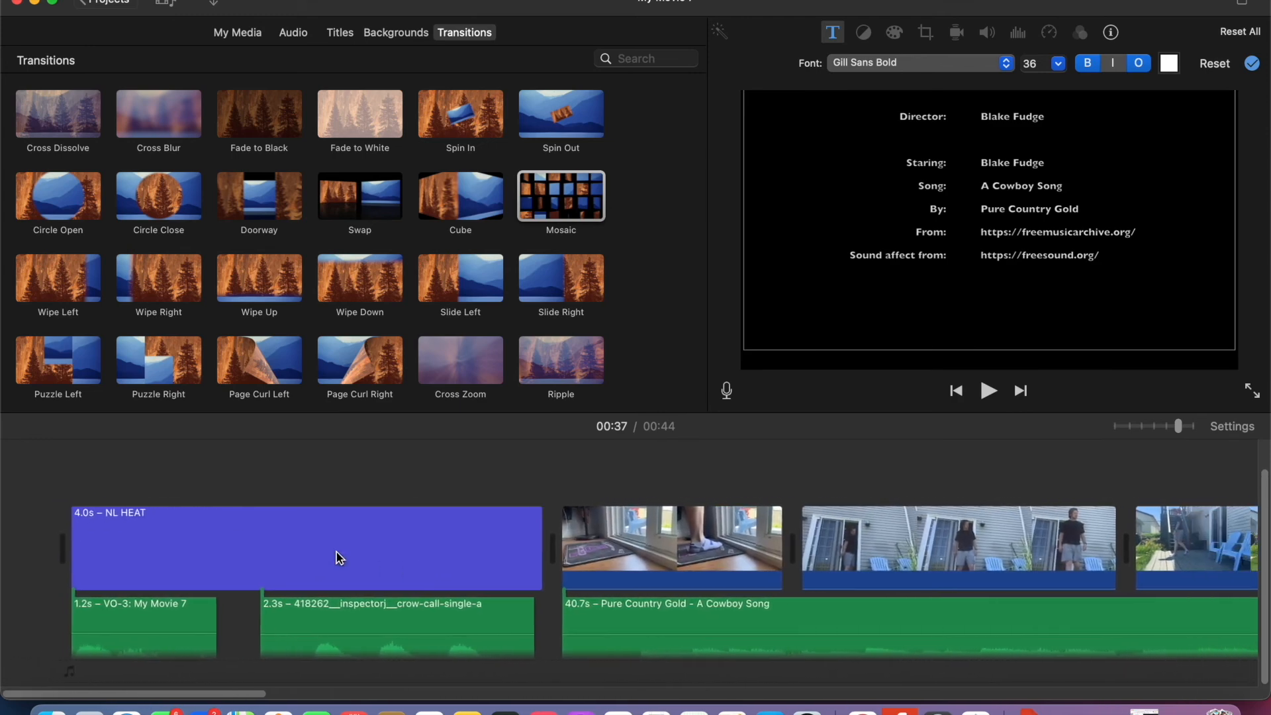
click(50, 451)
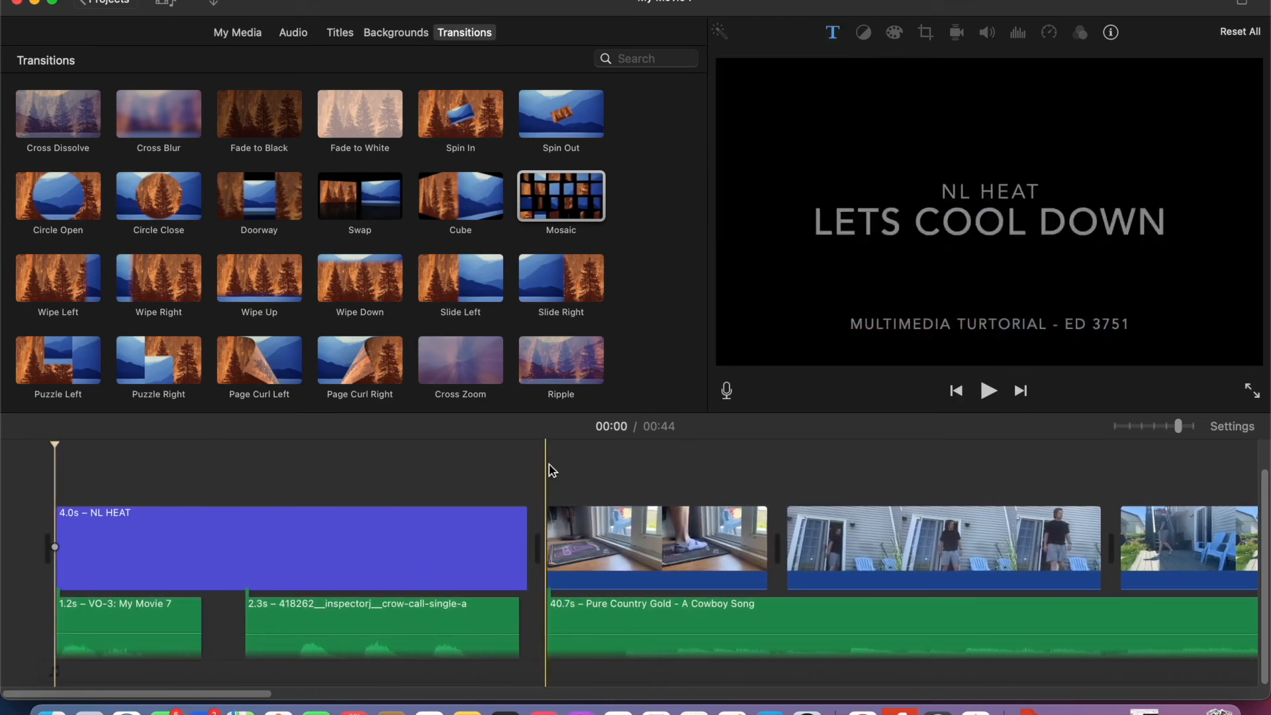
click(989, 392)
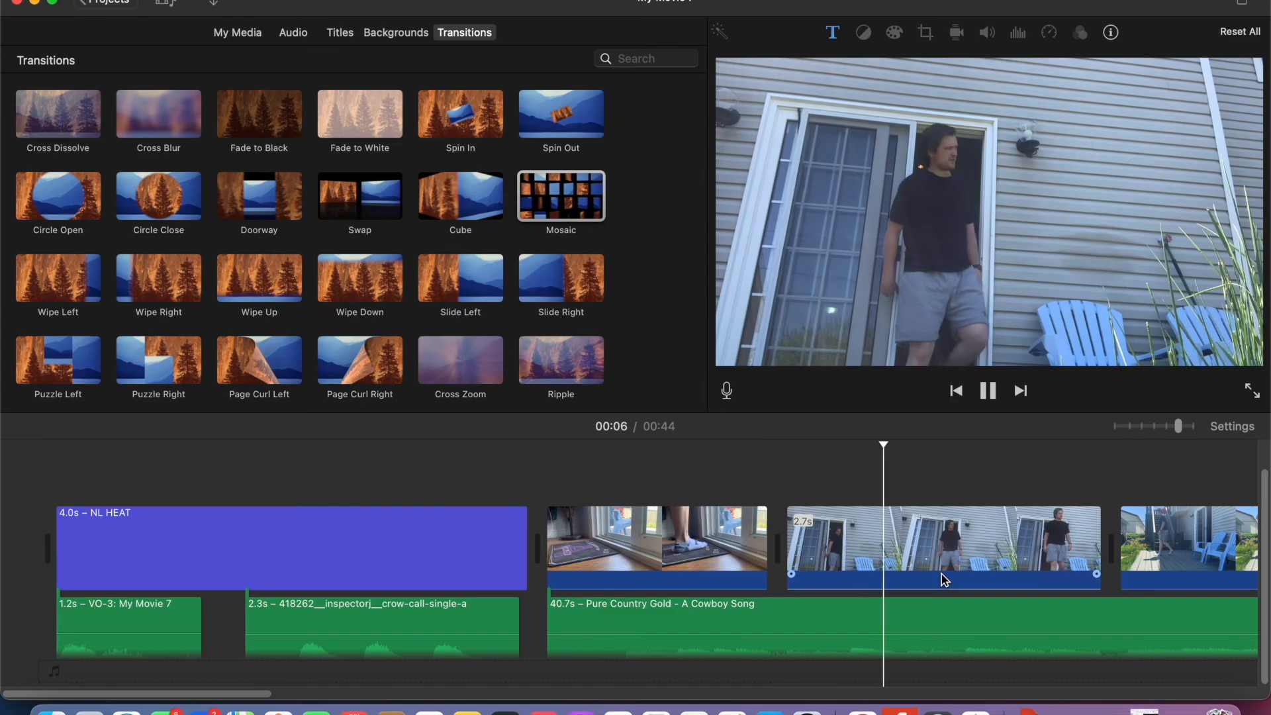
scroll(941, 574, right, 5)
scroll(942, 575, right, 5)
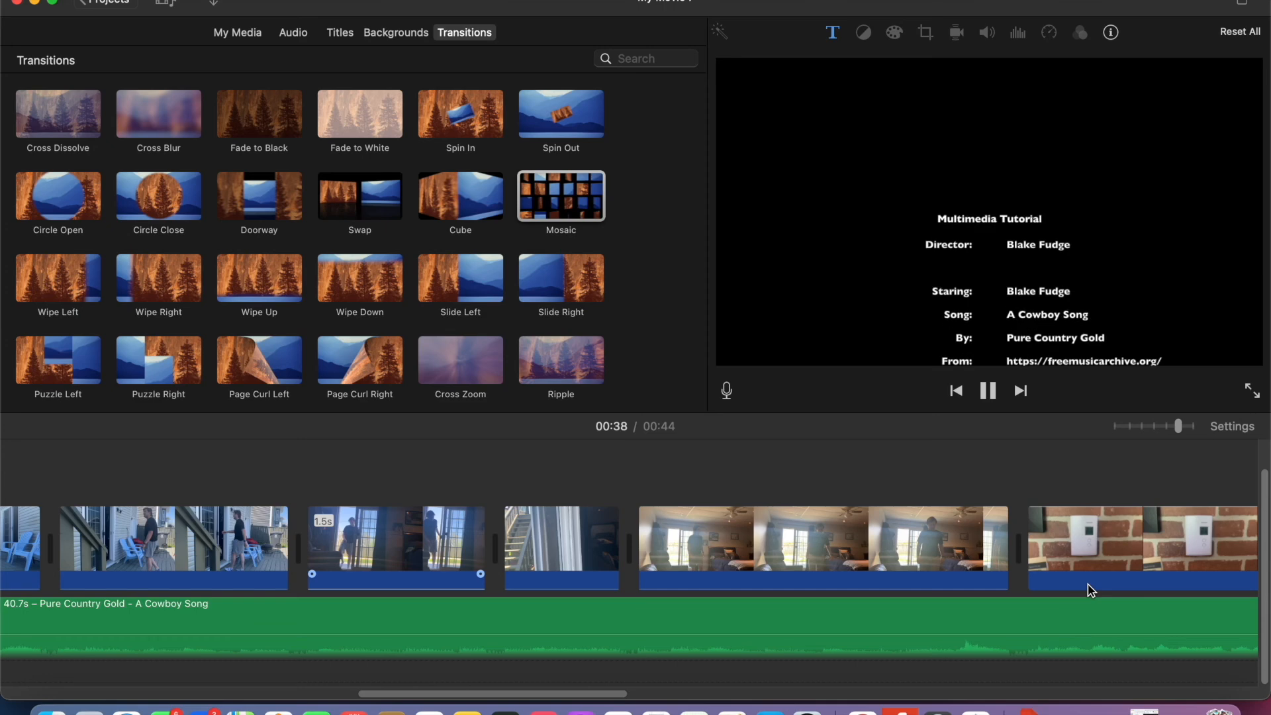
click(992, 390)
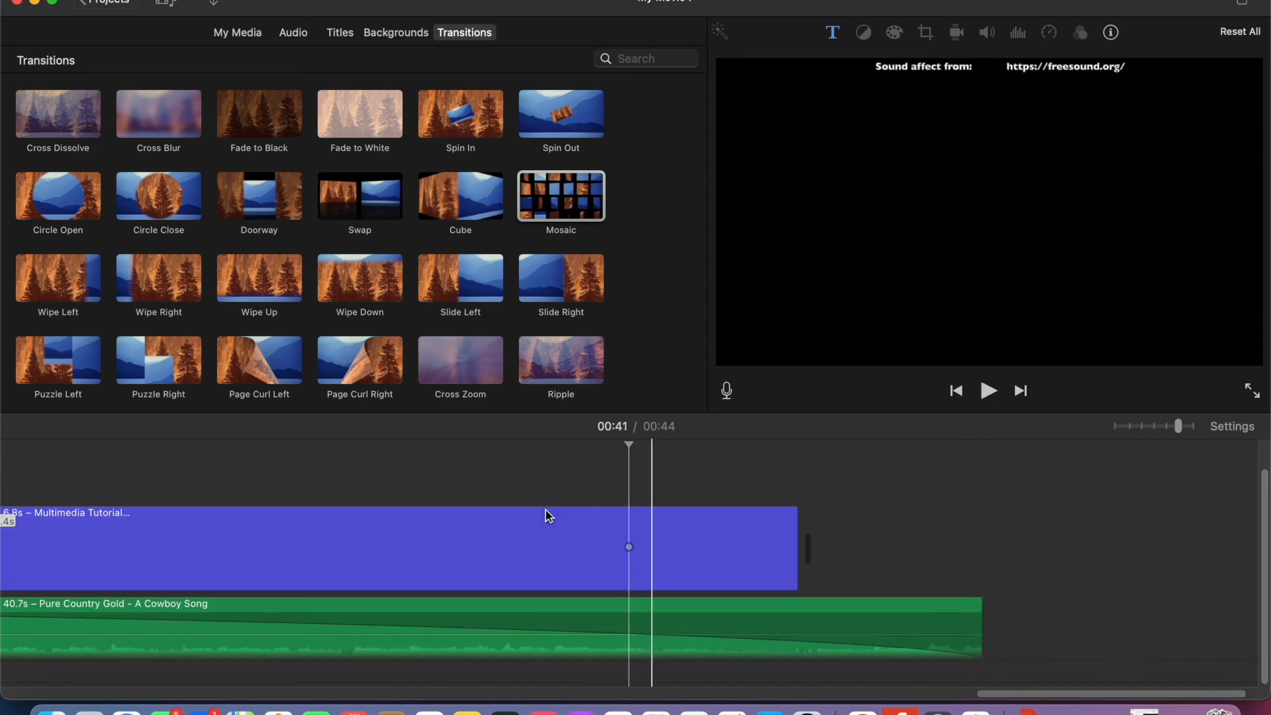
- Add a Slide Right transition between the ceiling fan clip and the thumbs-up clip, and play back the ending
scroll(502, 508, left, 20)
scroll(501, 507, right, 20)
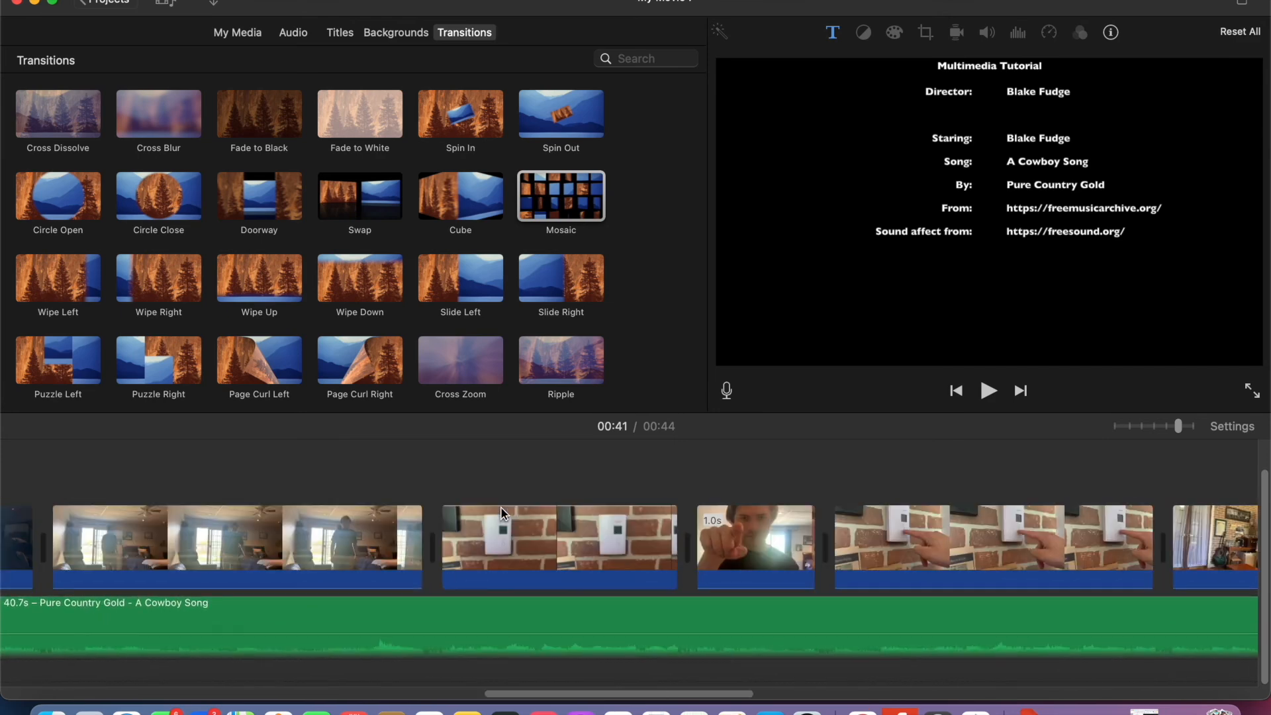
scroll(500, 507, right, 15)
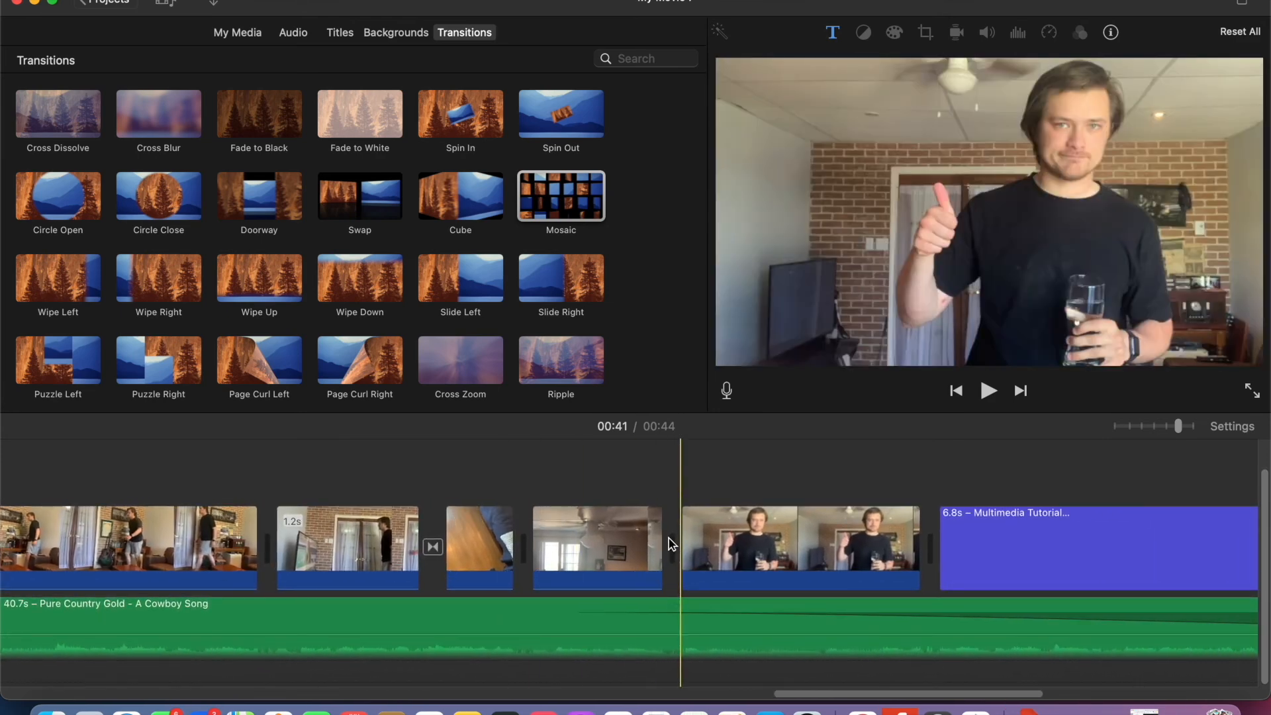
scroll(669, 538, right, 10)
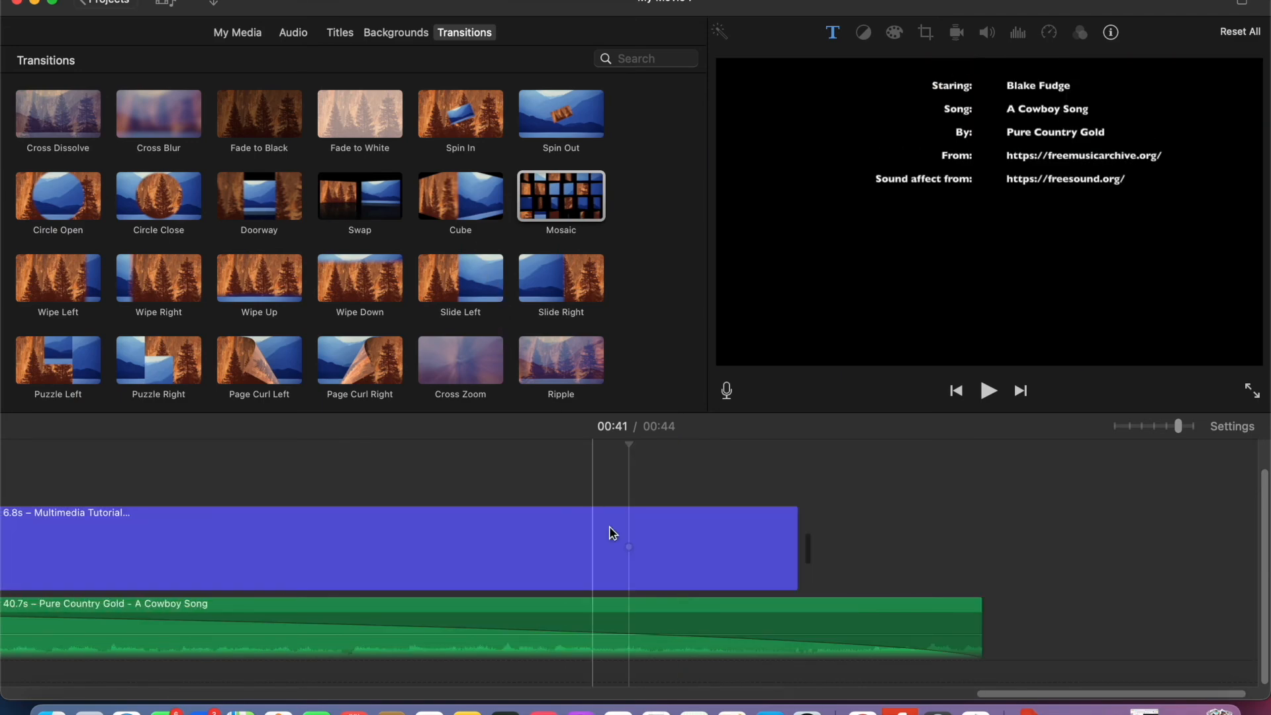
scroll(519, 549, left, 10)
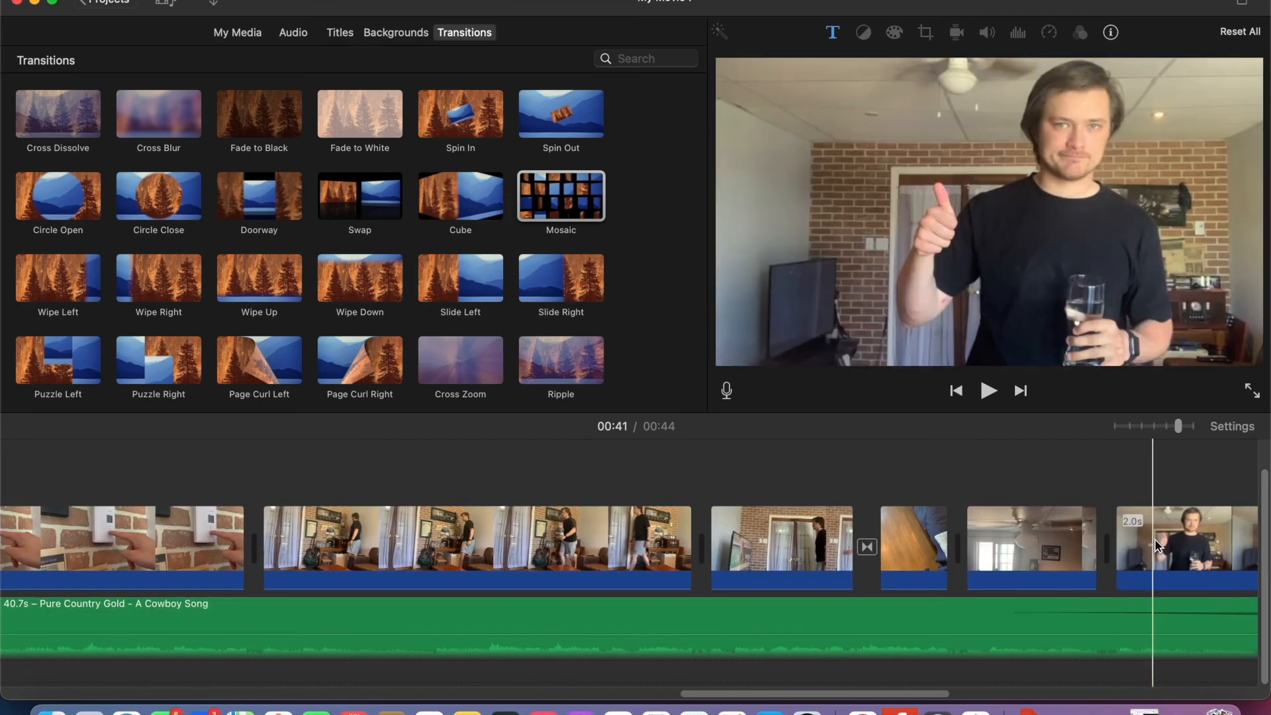
click(1154, 543)
scroll(971, 510, right, 4)
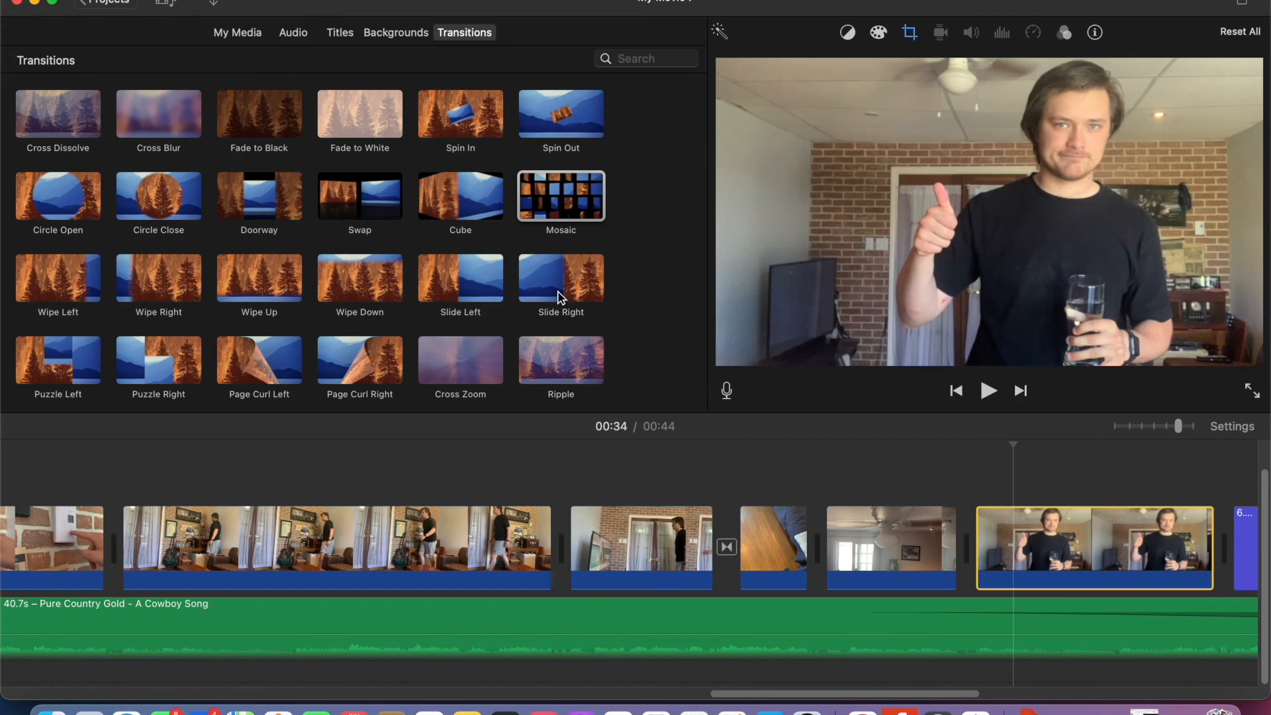
click(562, 297)
mouse_move(561, 297)
mouse_down()
mouse_move(900, 506)
mouse_move(917, 549)
mouse_move(899, 548)
mouse_up()
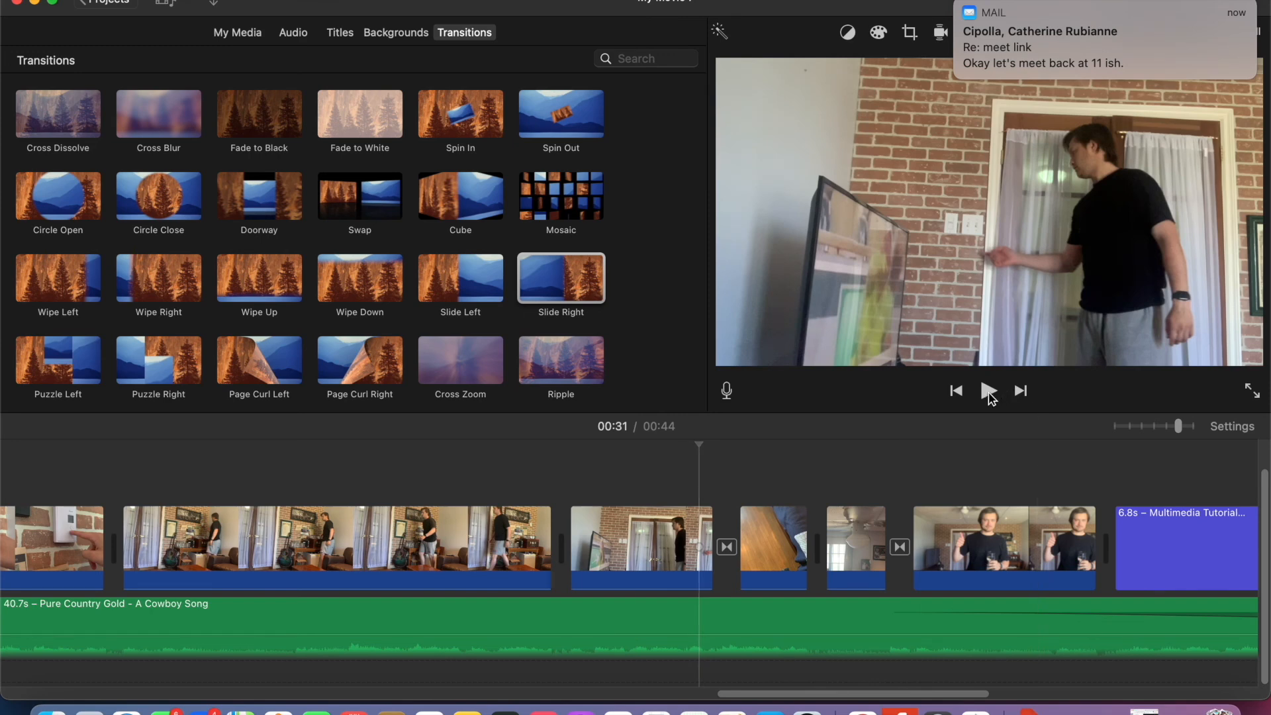
click(989, 391)
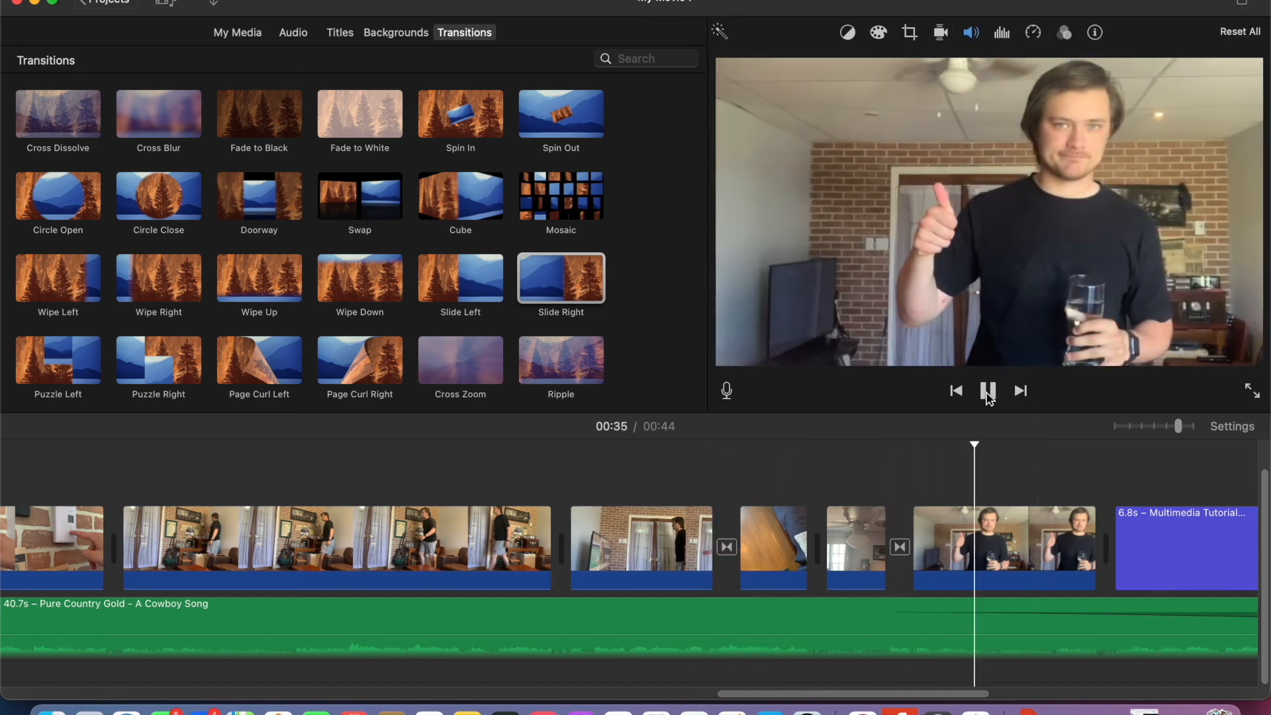
- Set the Slide Right transition's duration to 0.4 s and play back from the floor clip into the credits
click(901, 549)
scroll(577, 527, left, 10)
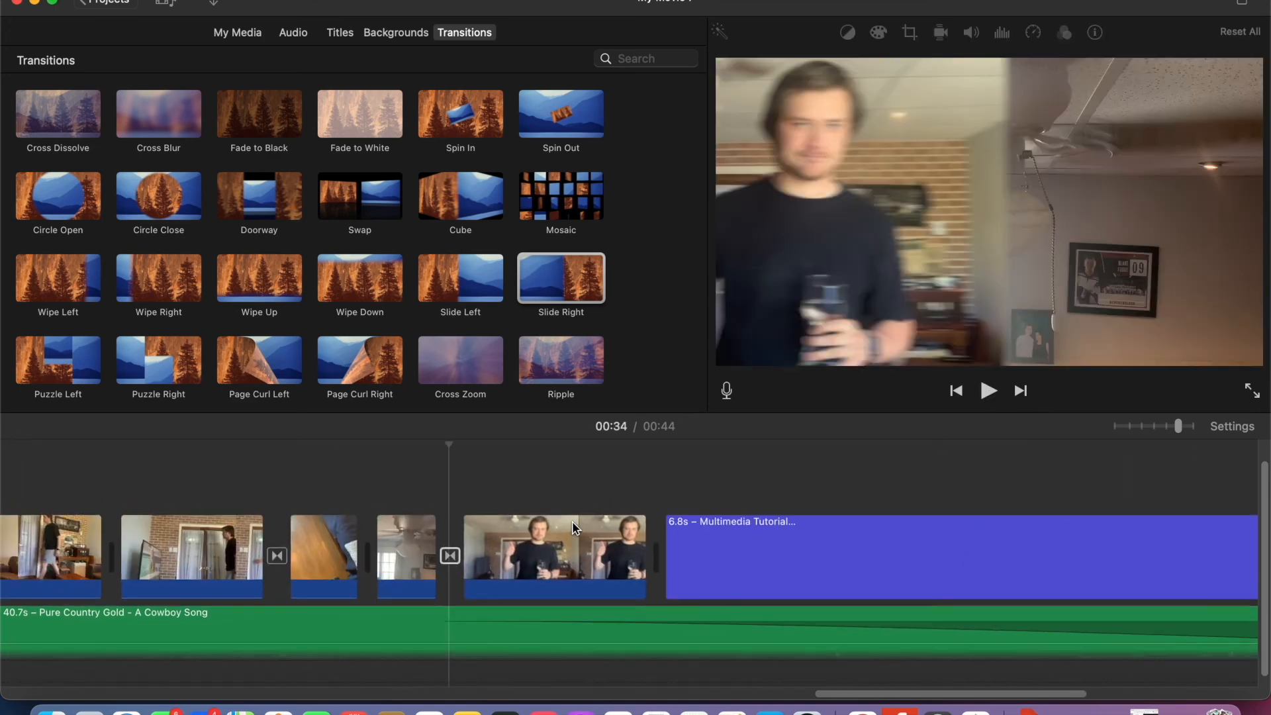
double_click(496, 564)
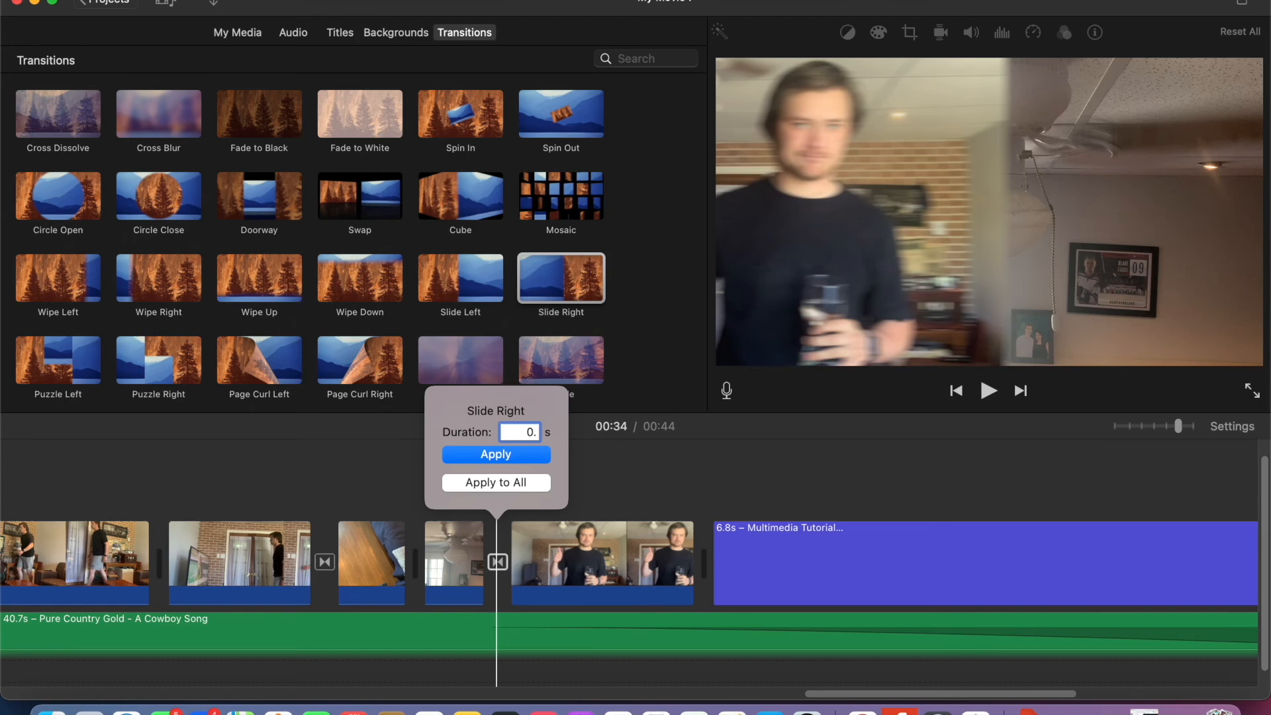
click(492, 457)
click(383, 476)
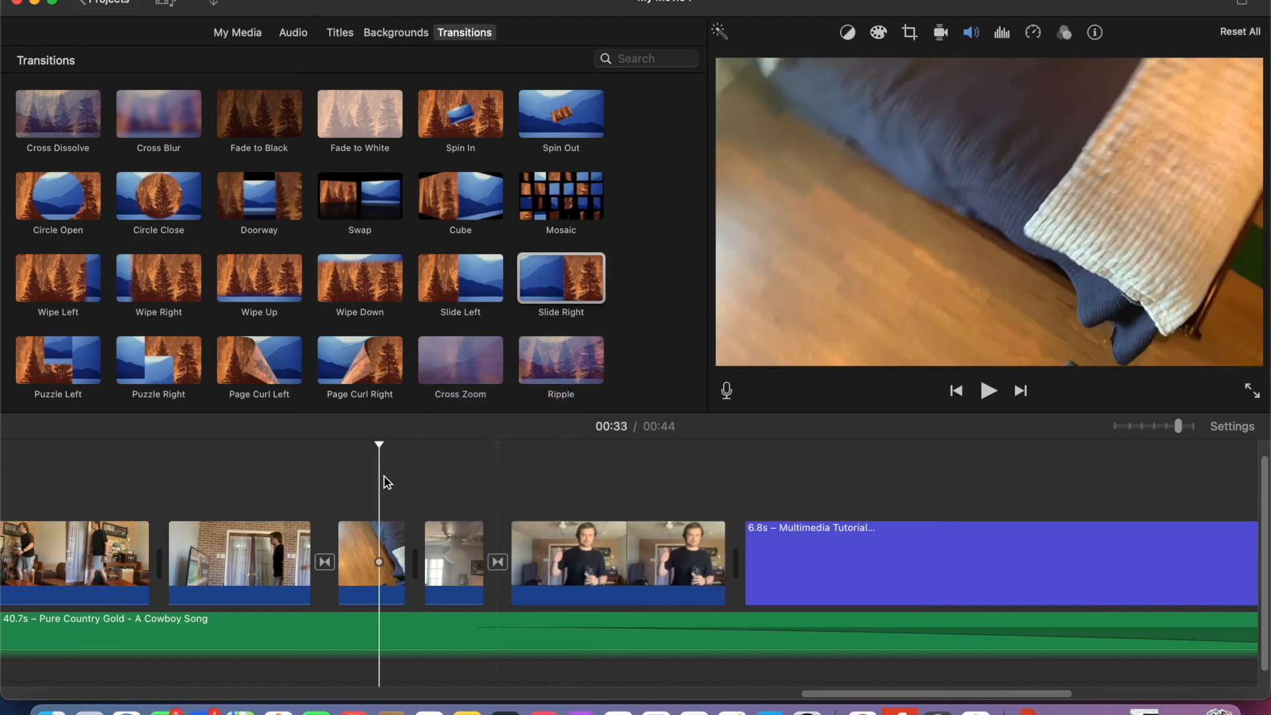
click(989, 392)
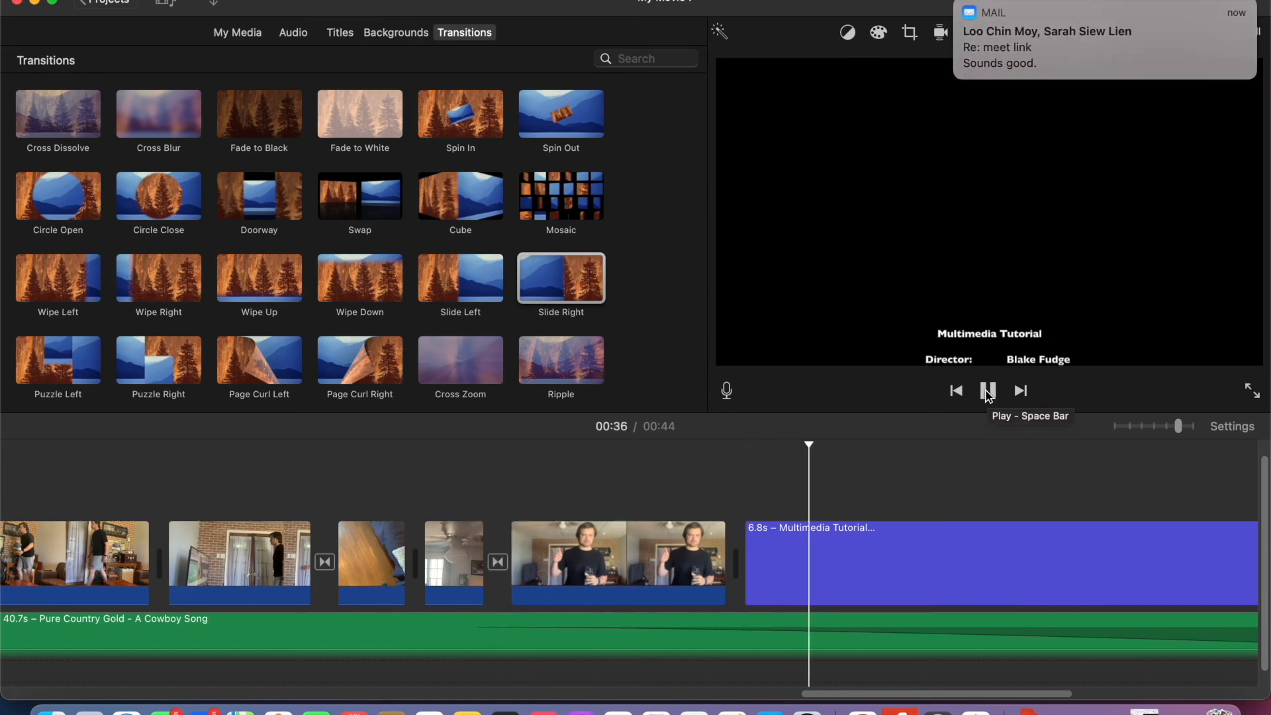
click(989, 392)
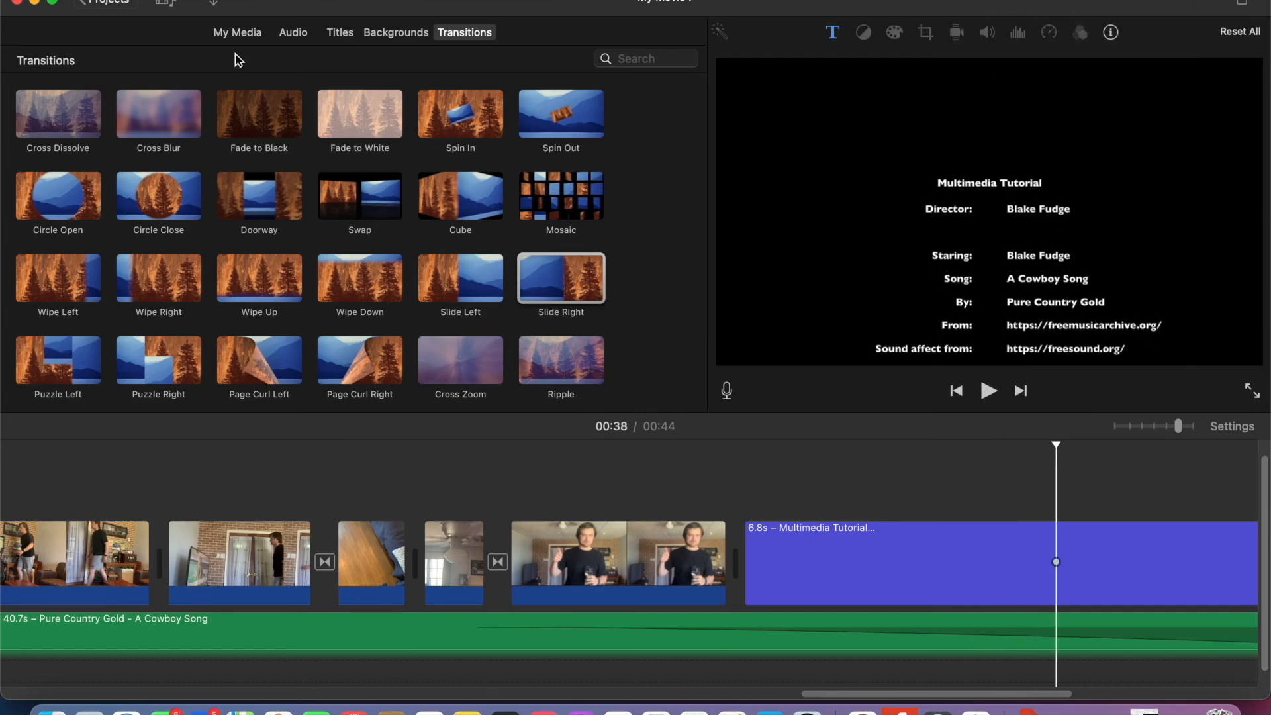
- Insert the ceiling fan clip from the project media again, just before the Slide Right transition, and play back that section
click(237, 35)
scroll(434, 231, up, 2)
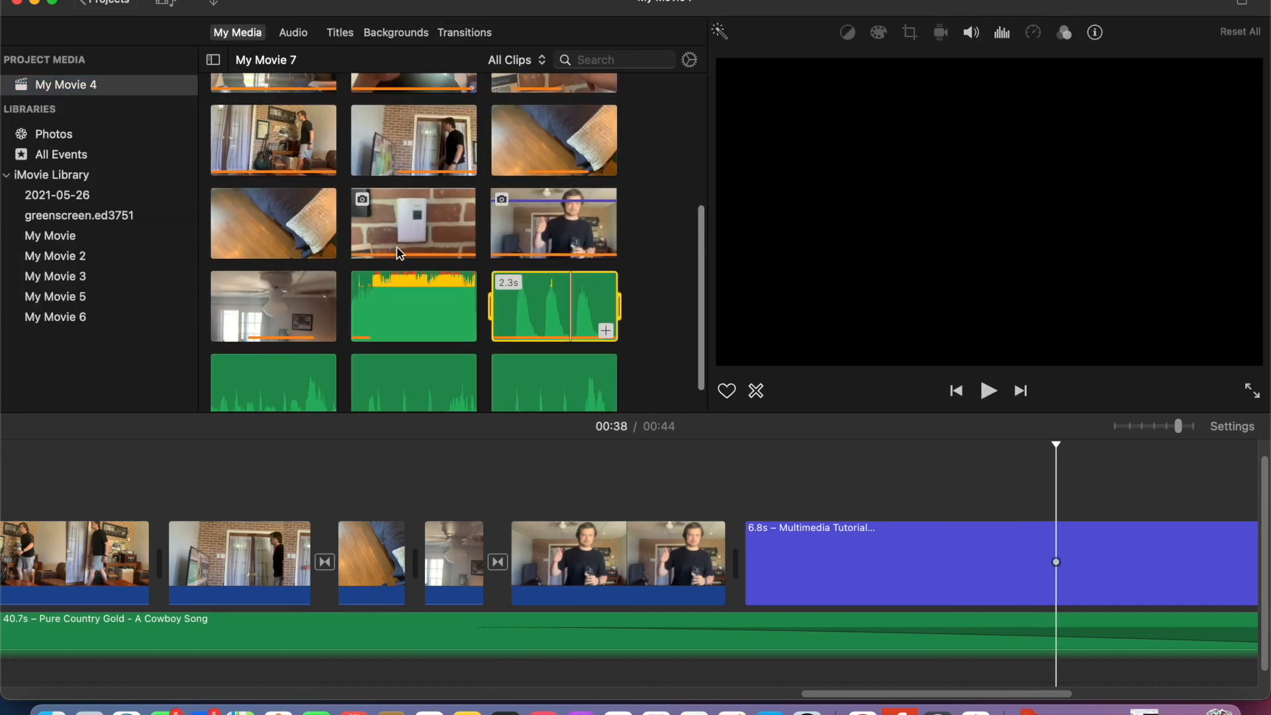
drag(282, 305, 483, 567)
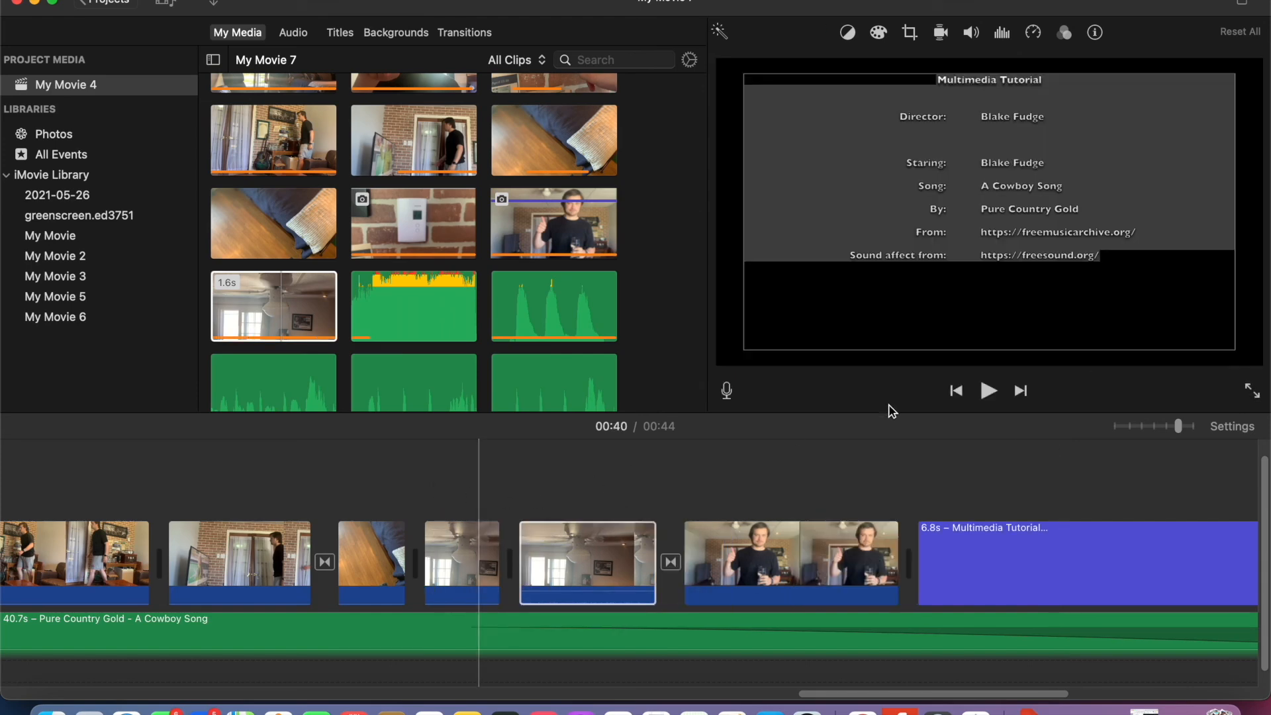
click(454, 501)
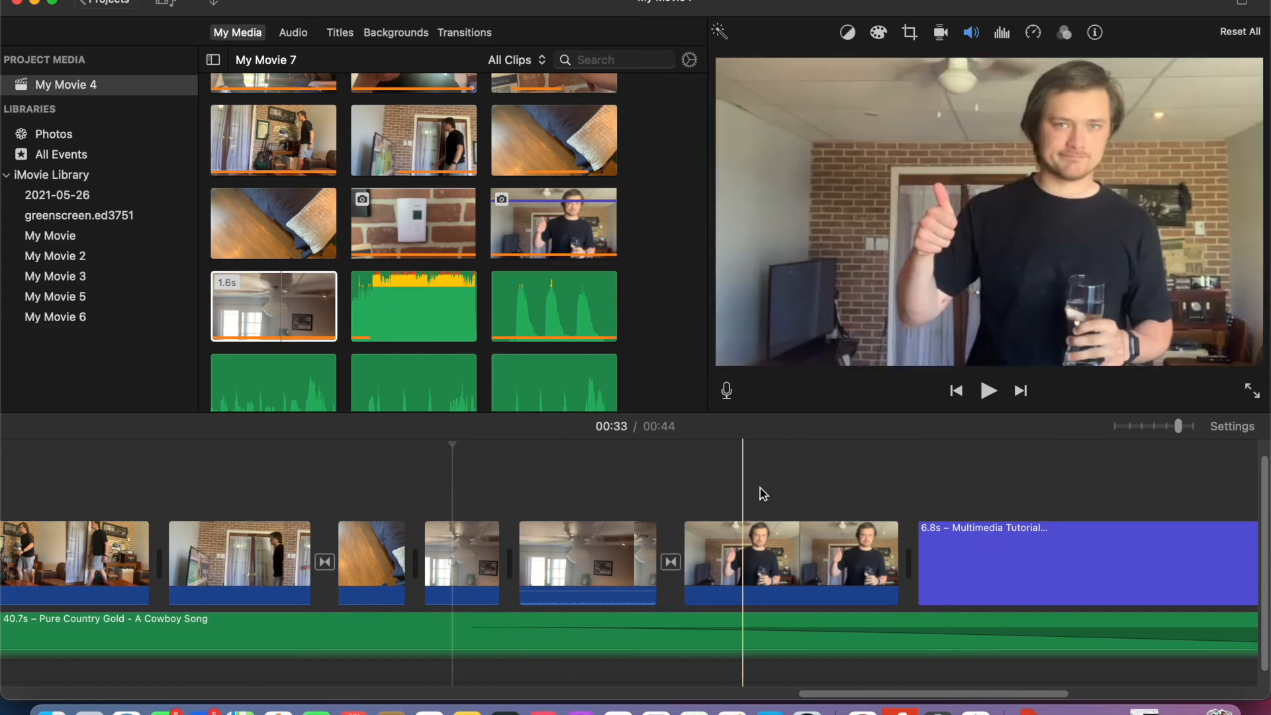
click(991, 394)
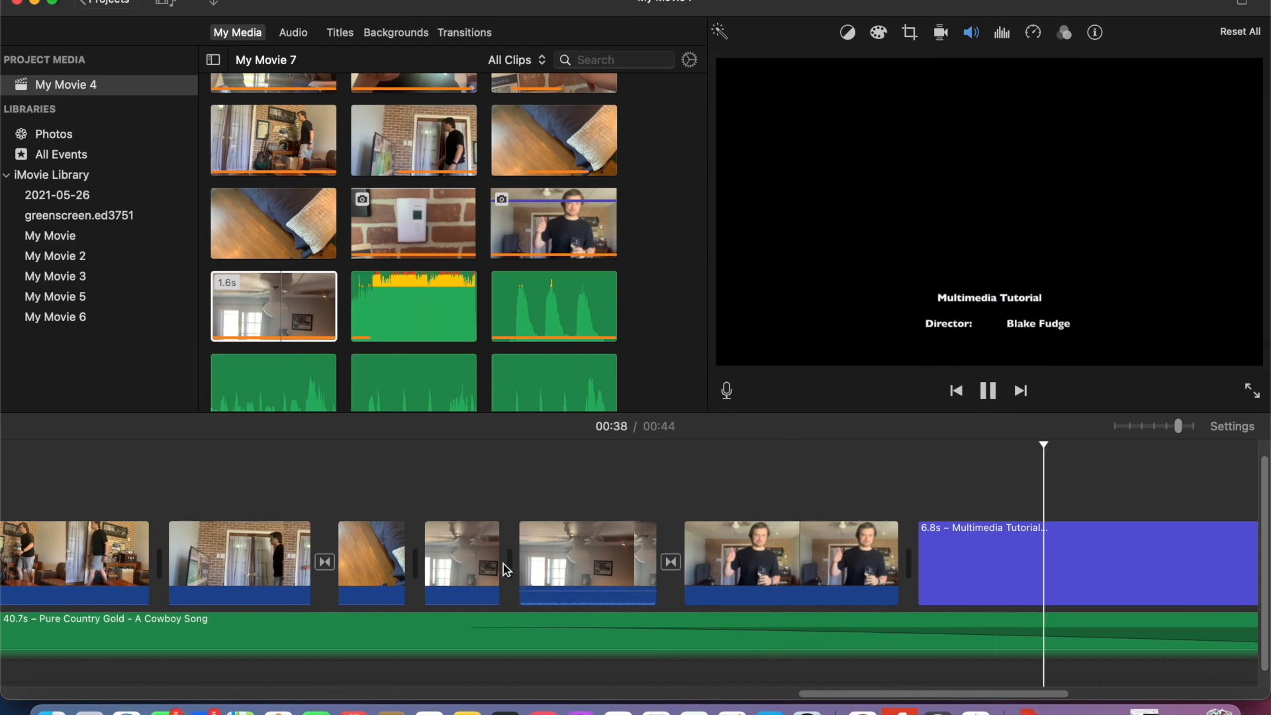
- Extend the end of the first ceiling fan clip in the timeline and play back from the floor clip
drag(500, 562, 563, 562)
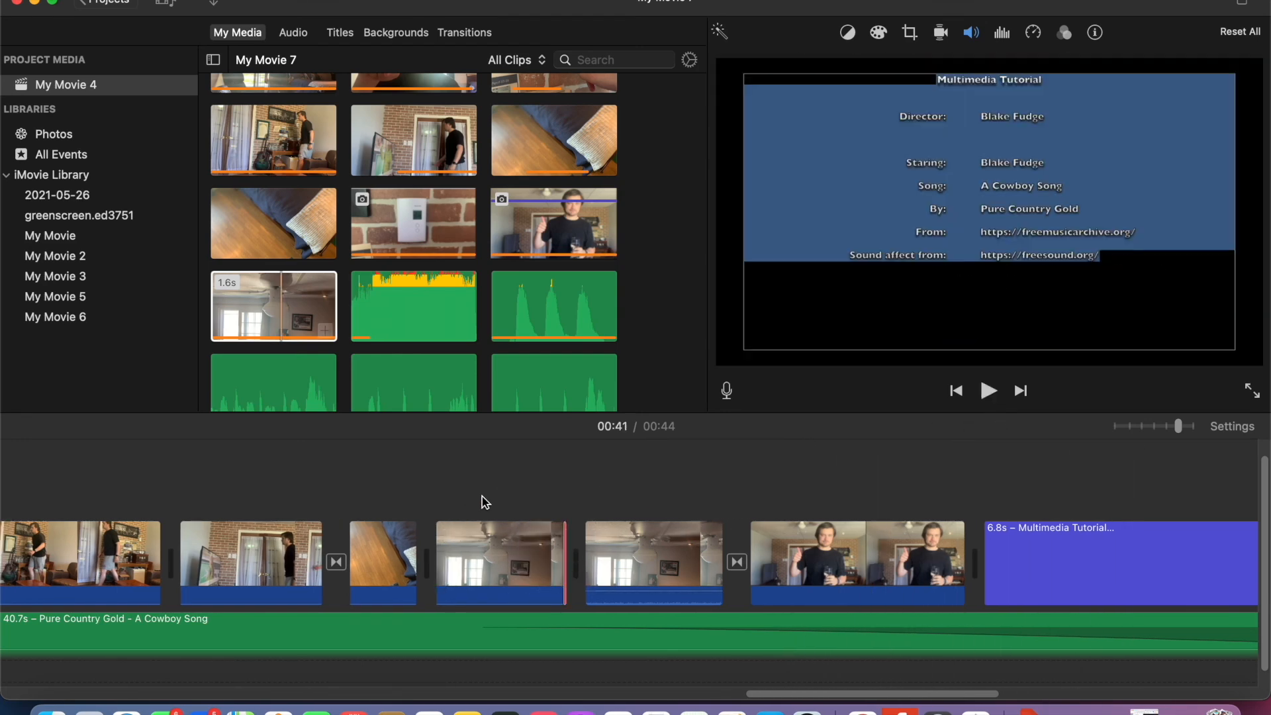
click(405, 485)
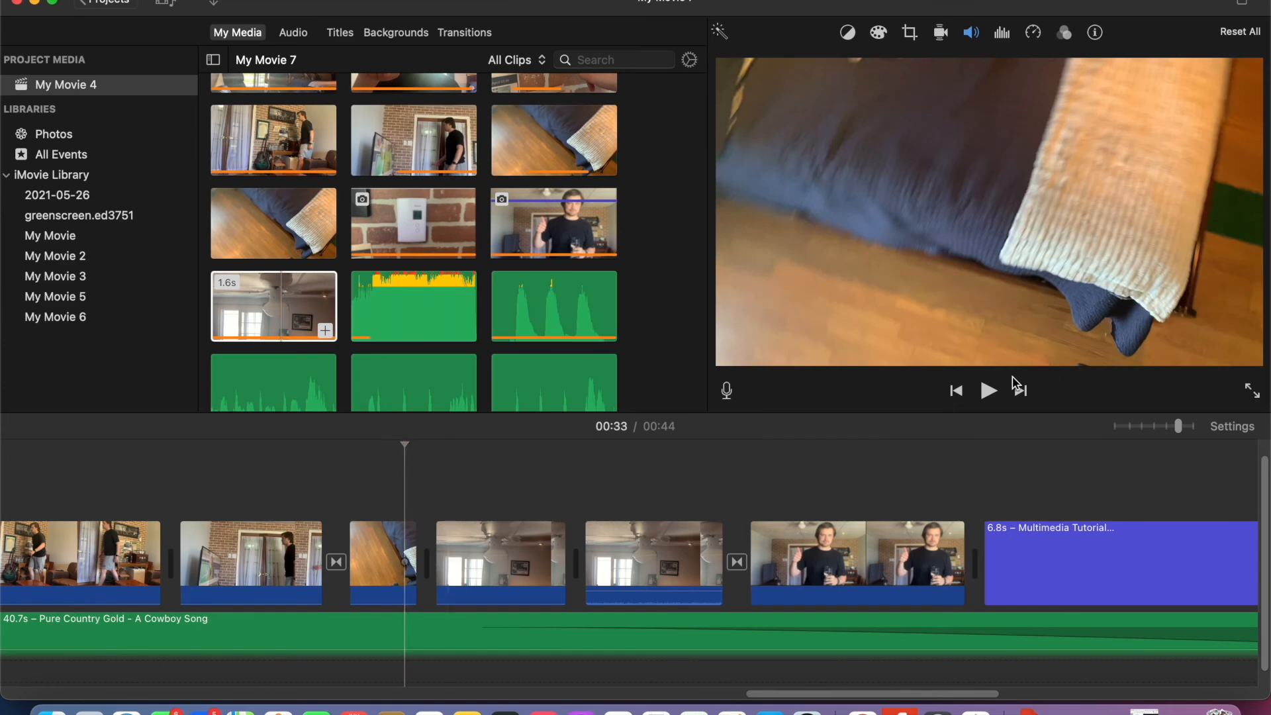
click(989, 392)
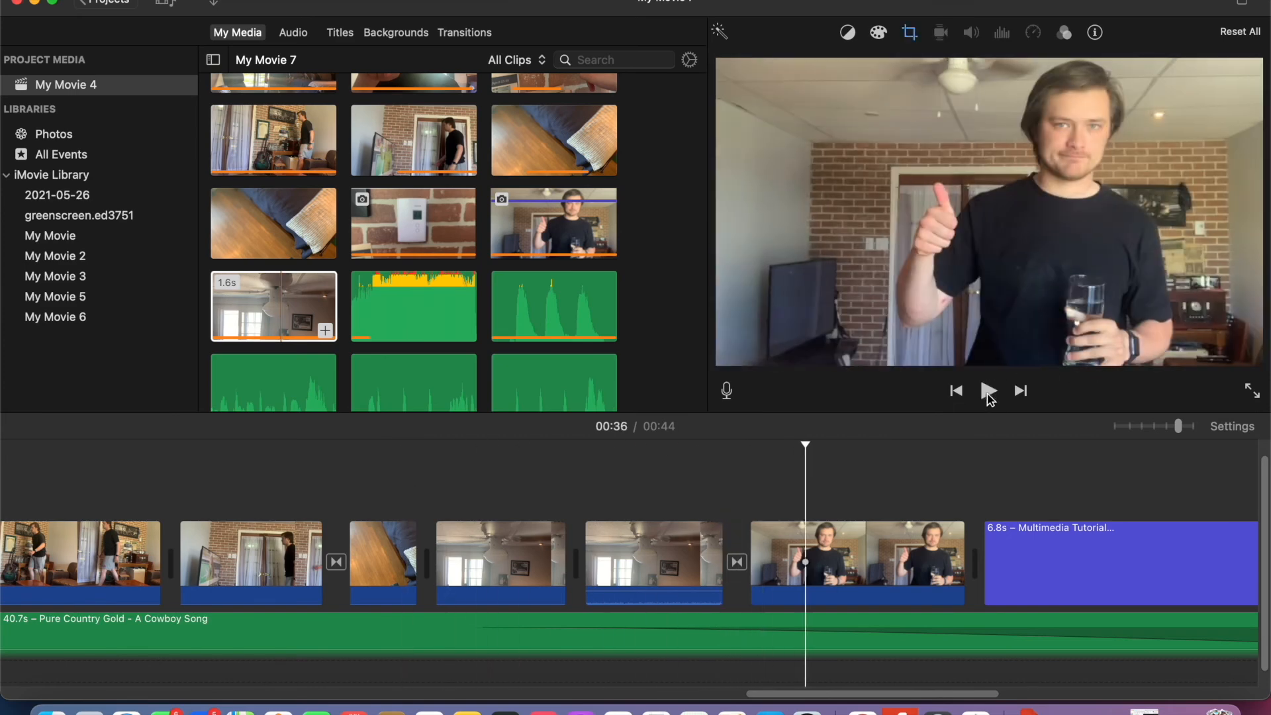
- Try trimming the start of the second ceiling fan clip to 0.8 s, extend it back to 1.2 s, and play back the section
drag(582, 556, 630, 558)
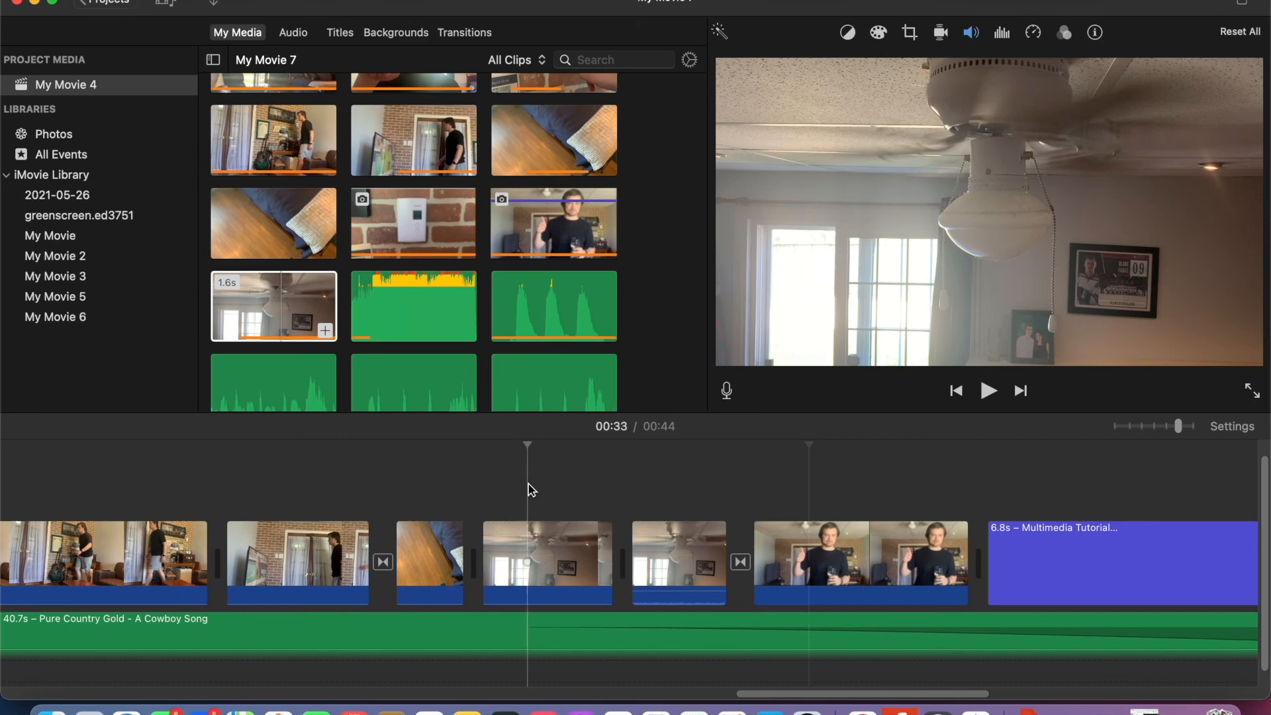
click(988, 392)
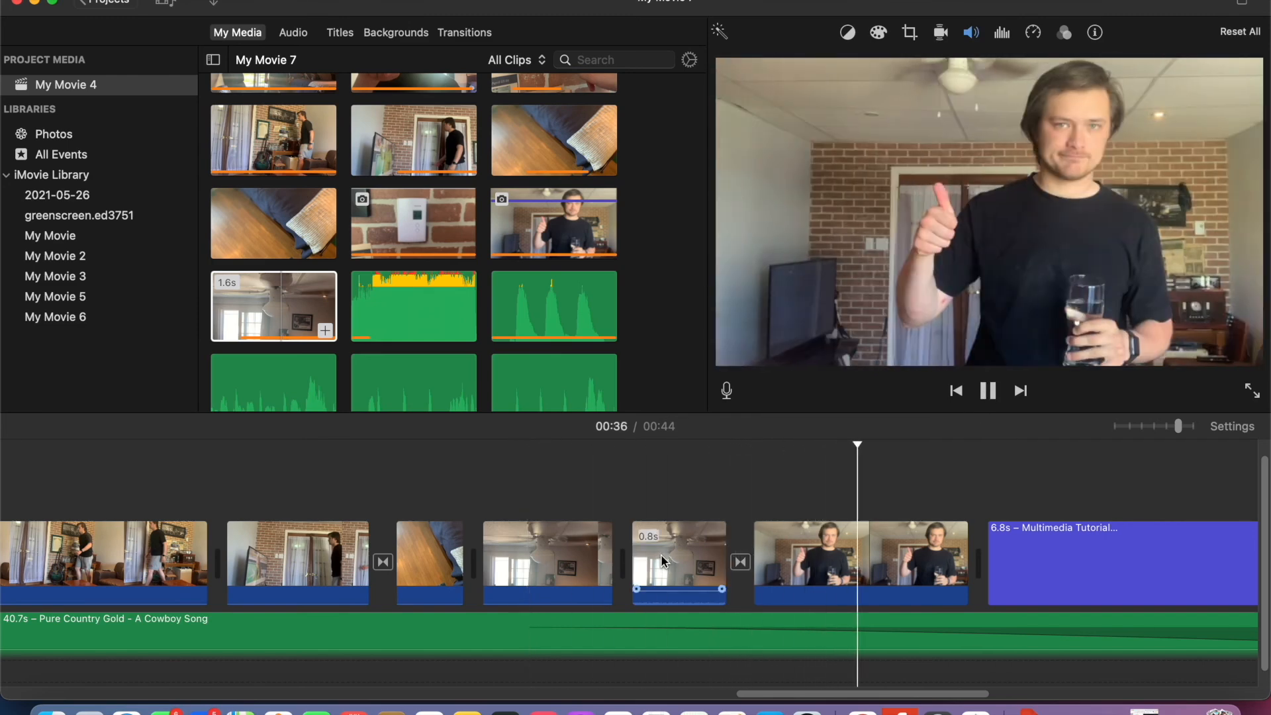
drag(635, 558, 578, 556)
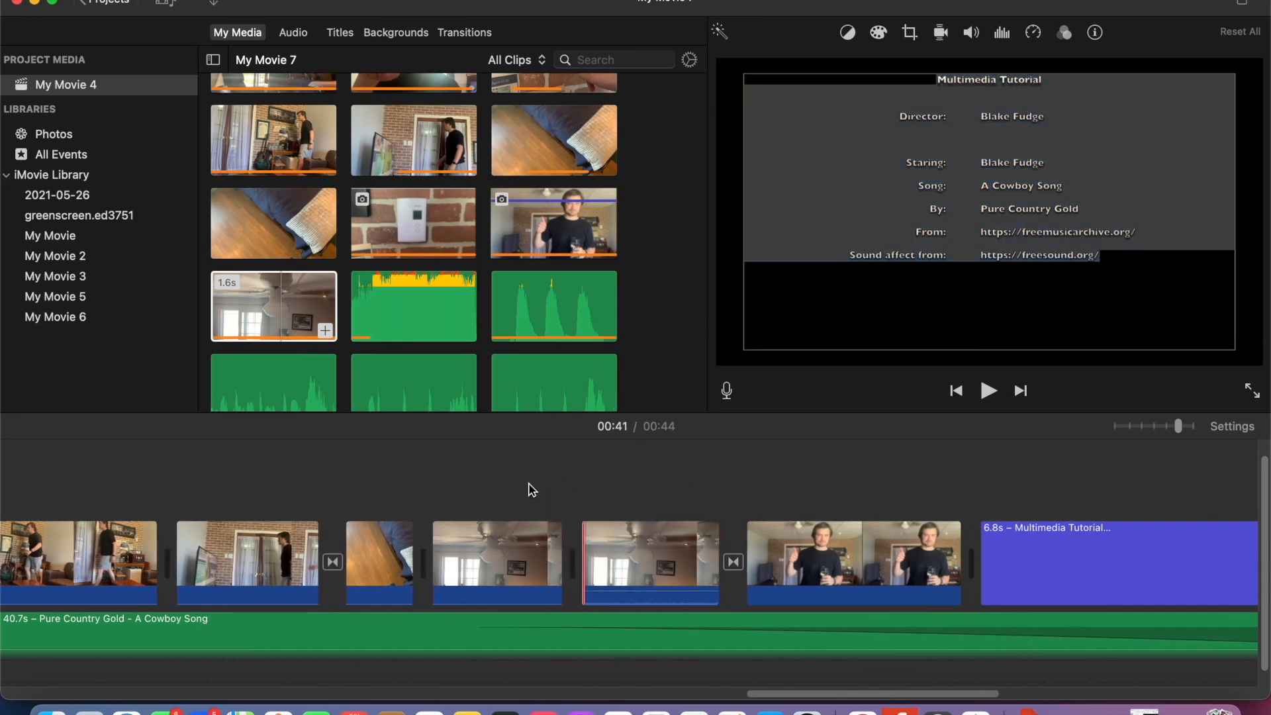
click(527, 488)
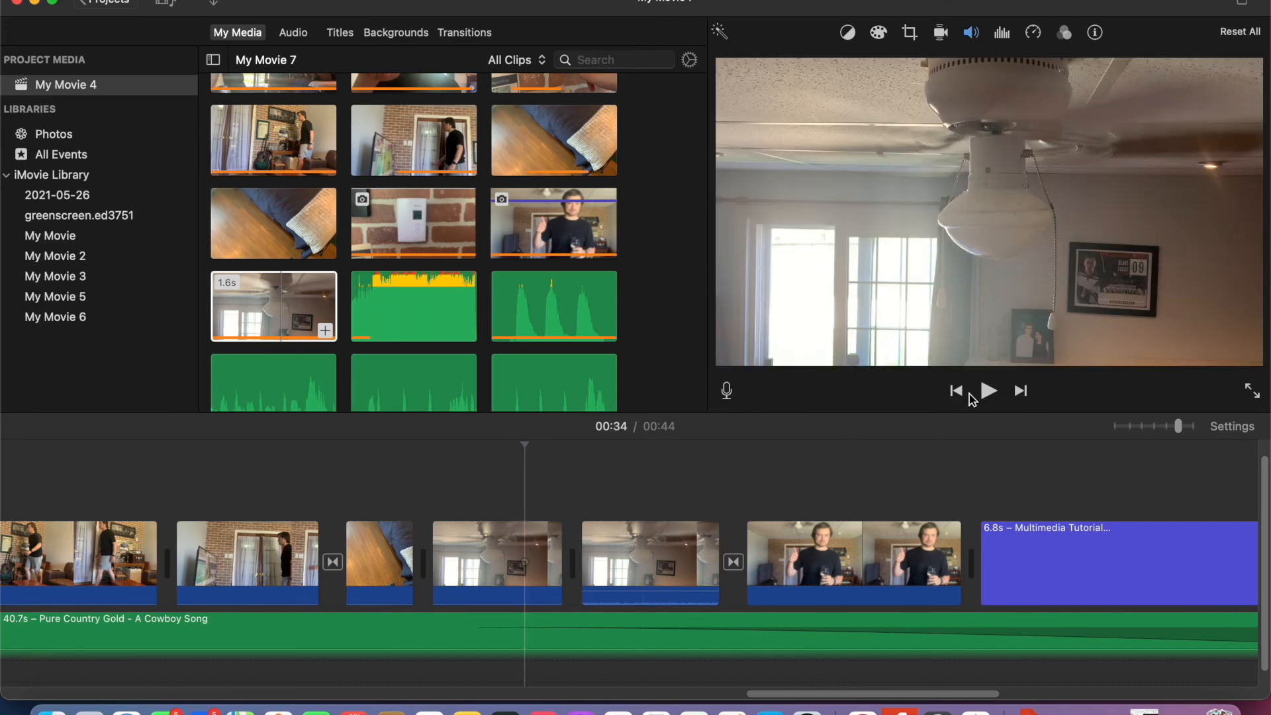
click(990, 391)
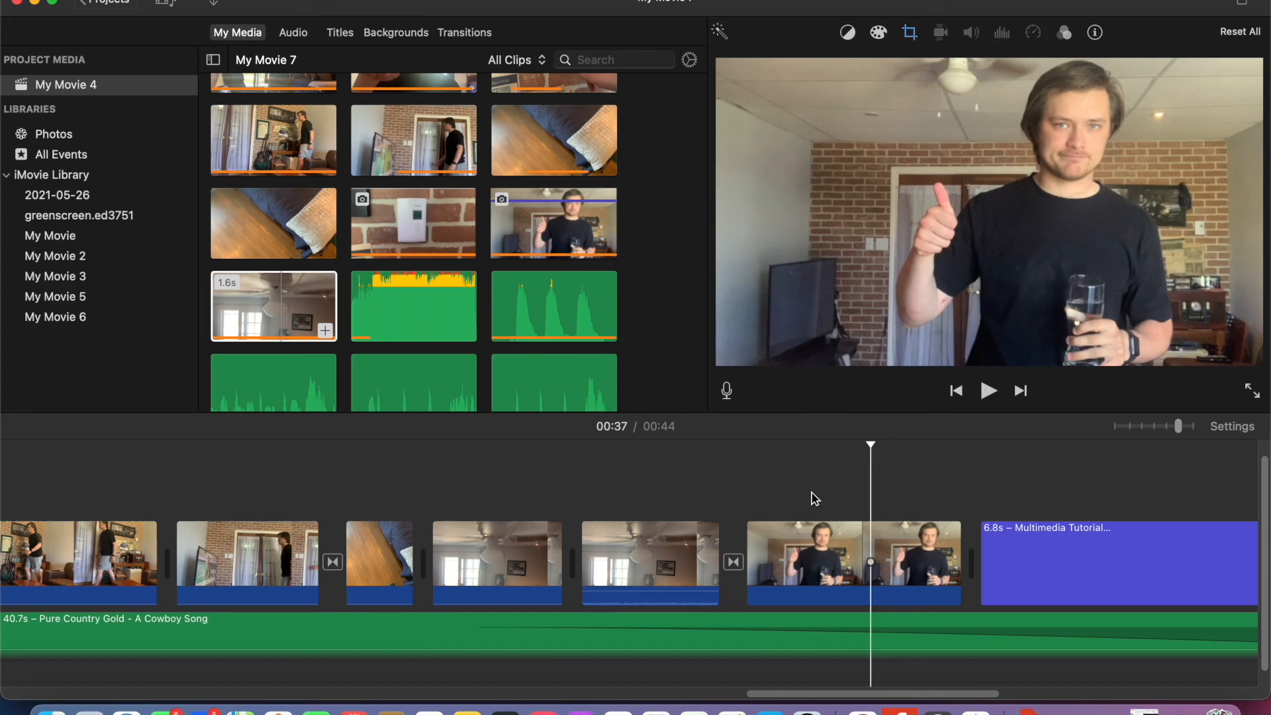
- Delete the second ceiling fan clip and play back from the sliding door clip to the end of the movie
click(620, 571)
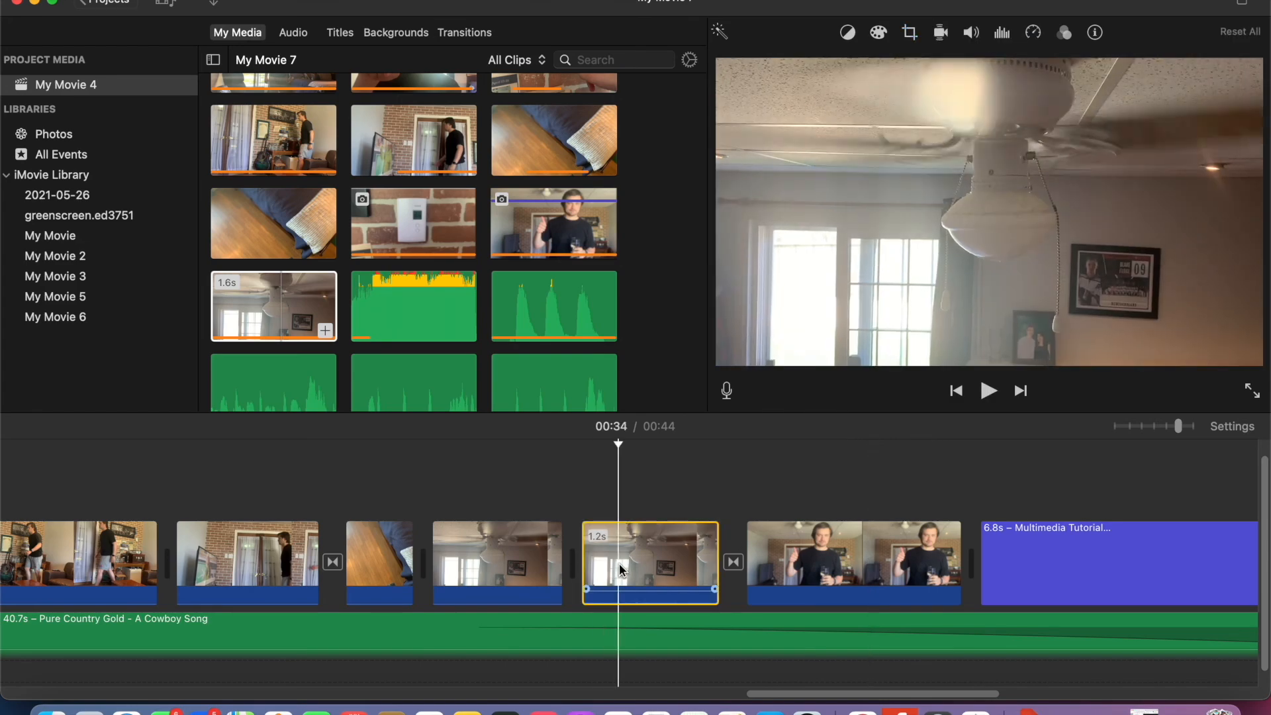
key(Delete)
click(296, 490)
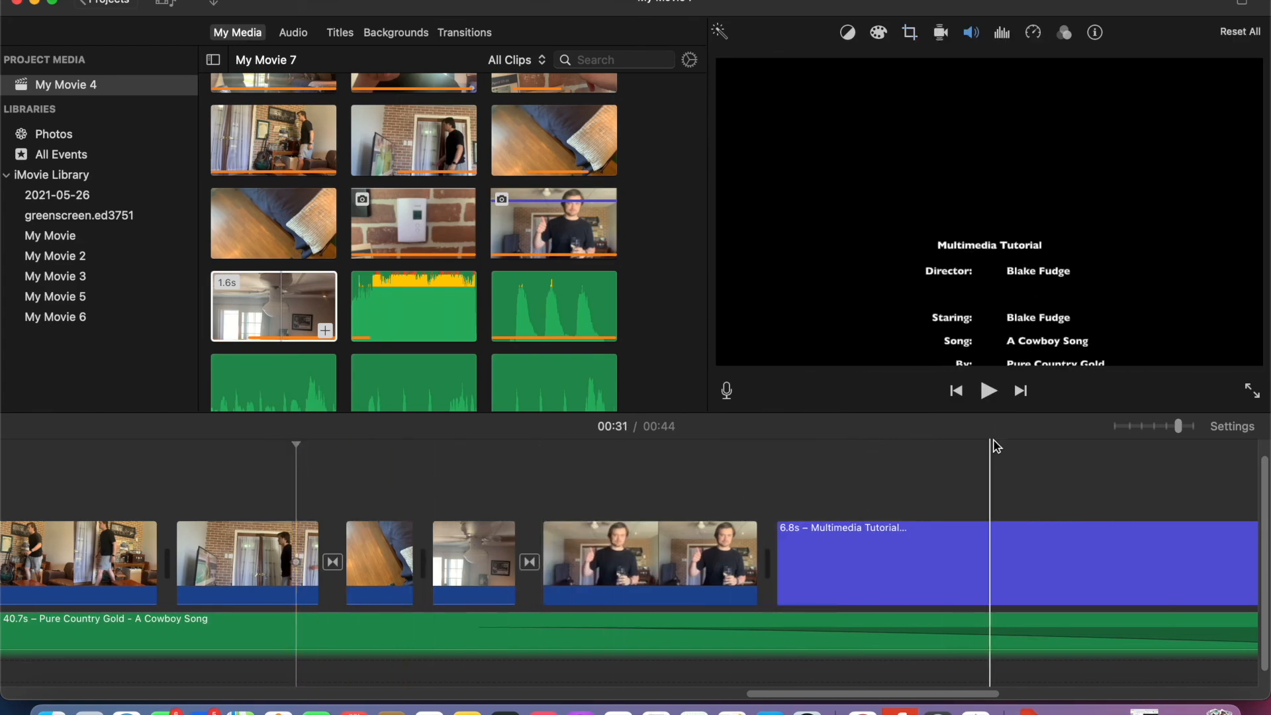
click(988, 392)
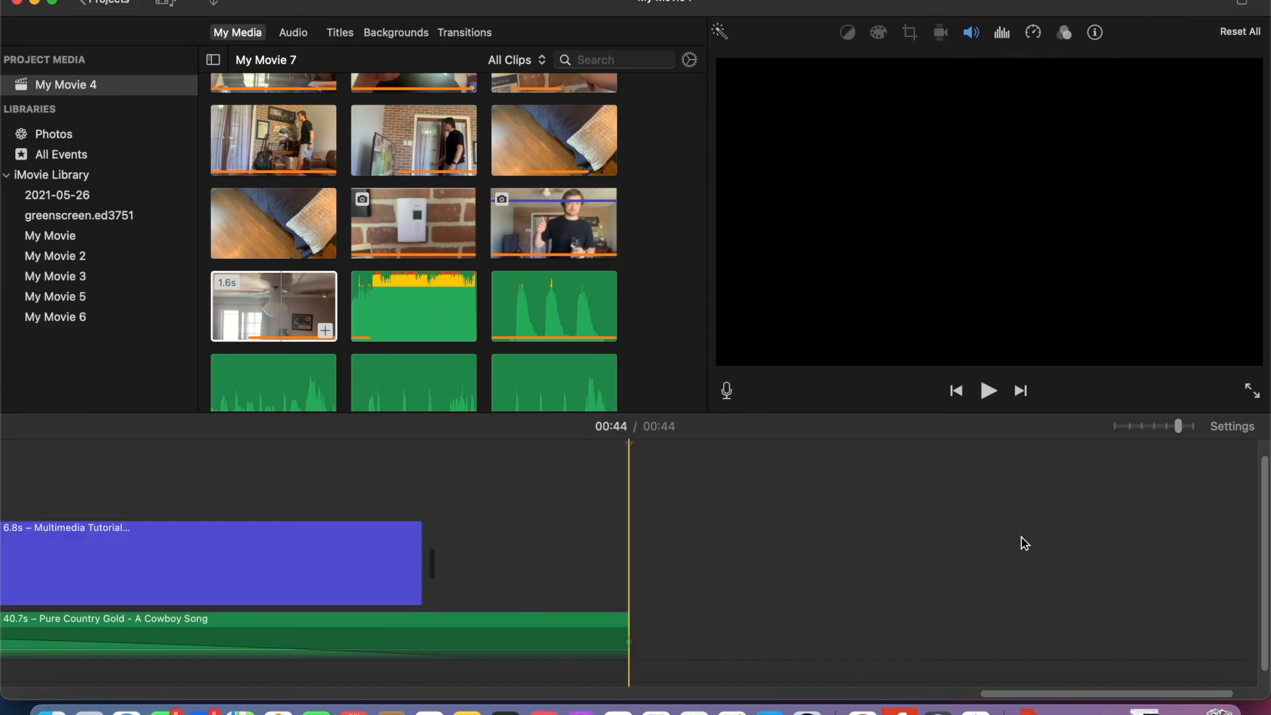
- Switch to the browser and read the ED 3751 site's Step By Step page, from the audio splitting instructions down to the file export instructions
click(37, 3)
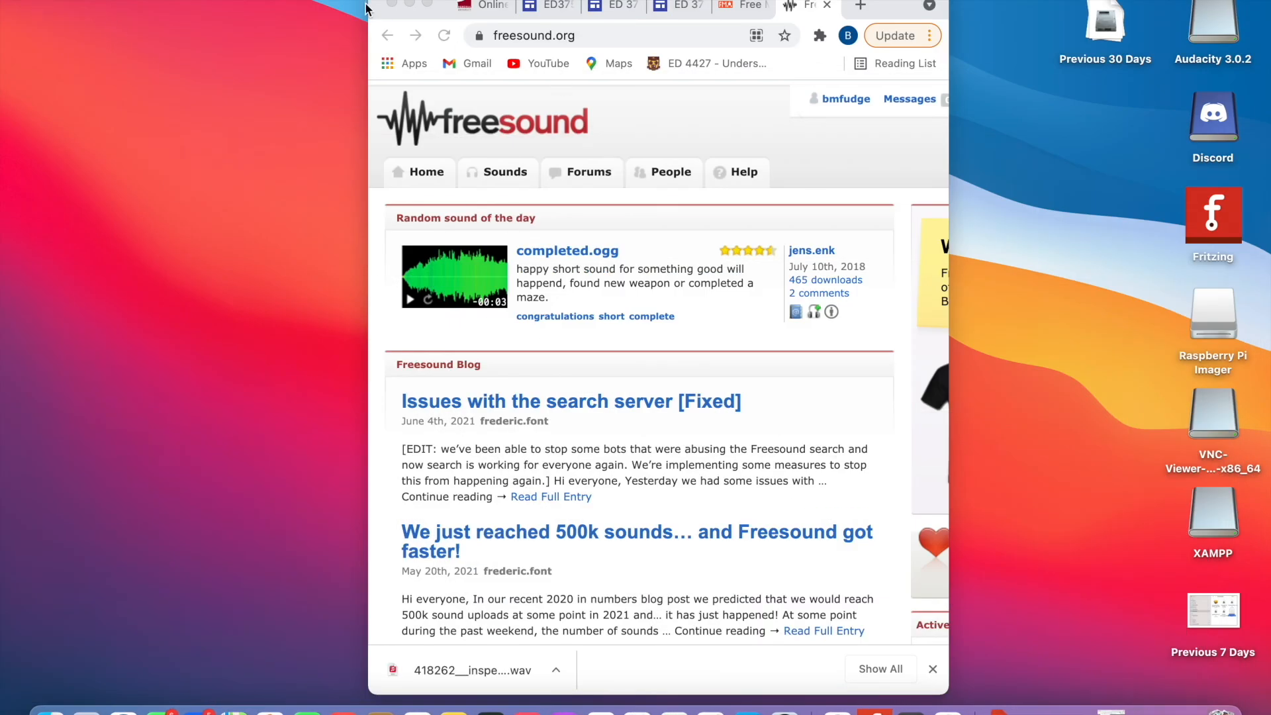
click(427, 4)
click(648, 14)
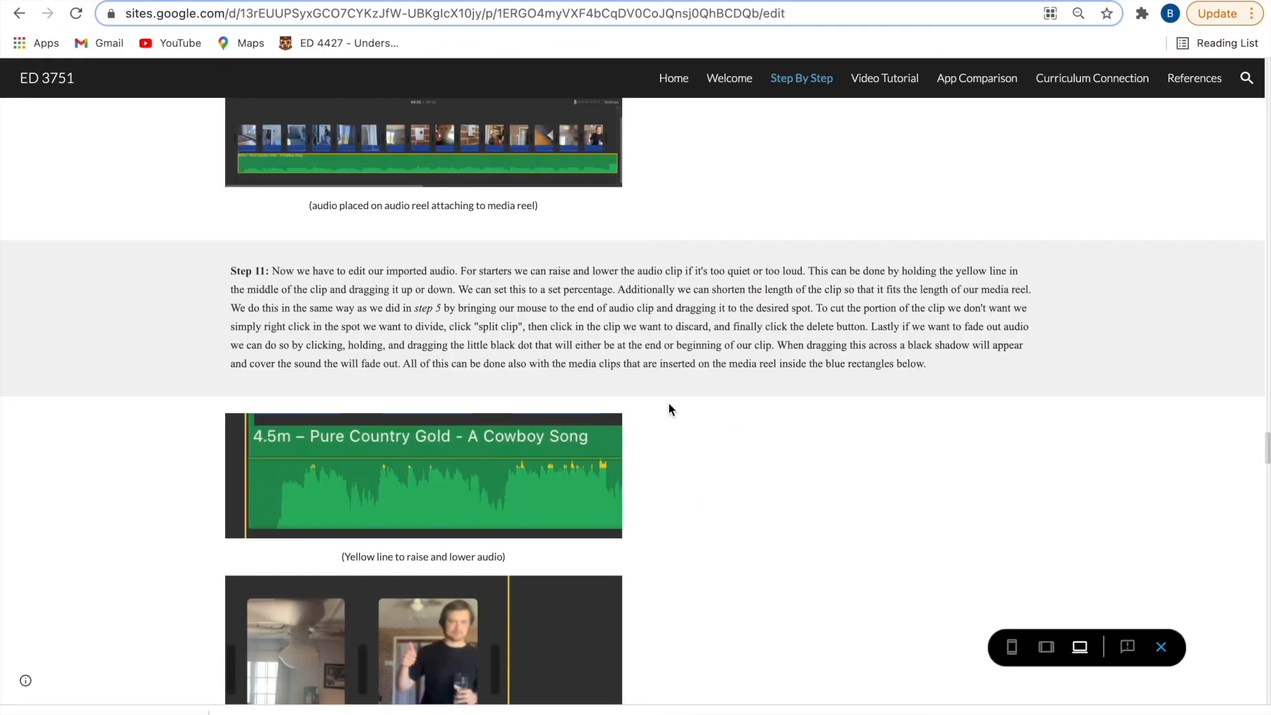
scroll(669, 403, down, 10)
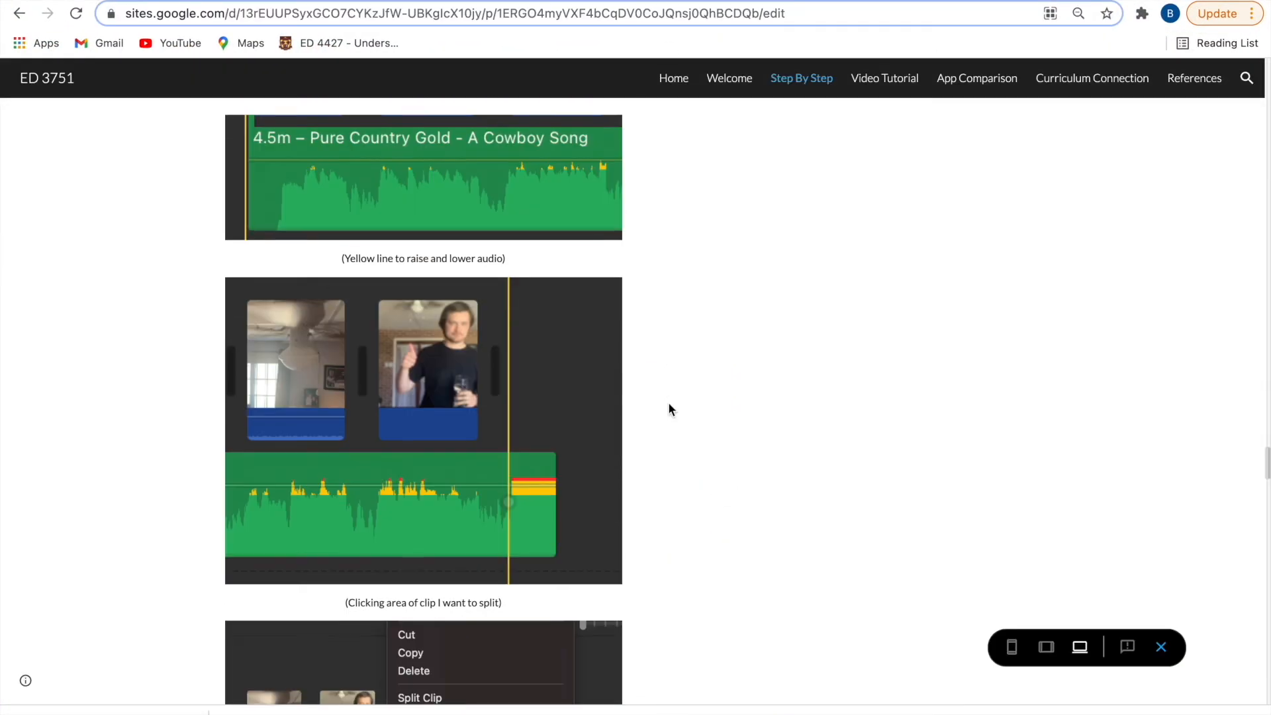
scroll(669, 402, down, 15)
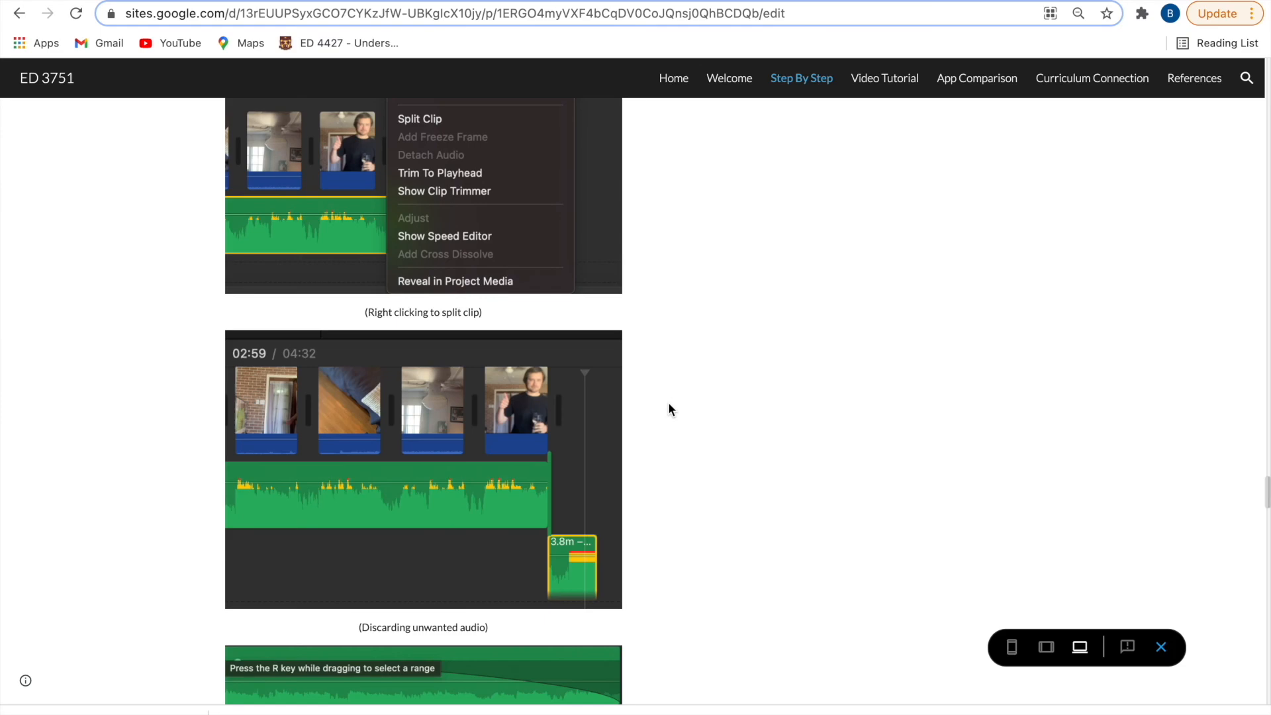
scroll(668, 402, down, 15)
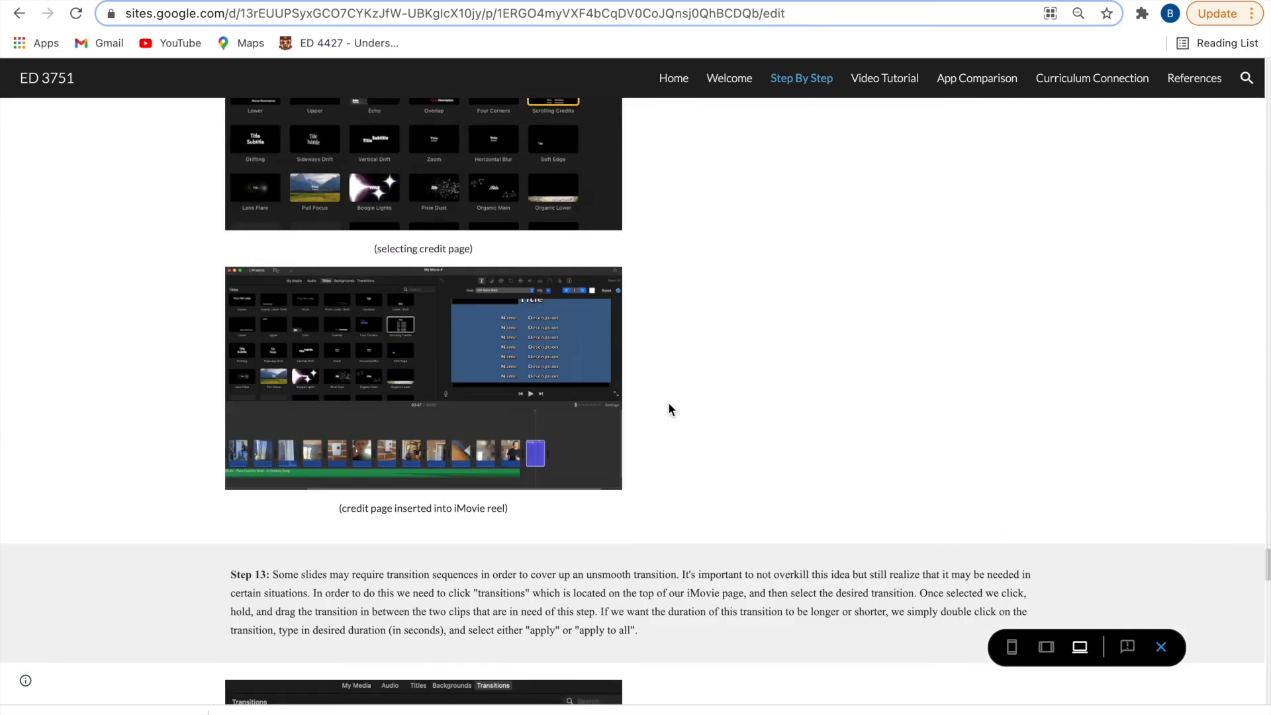
scroll(668, 404, down, 11)
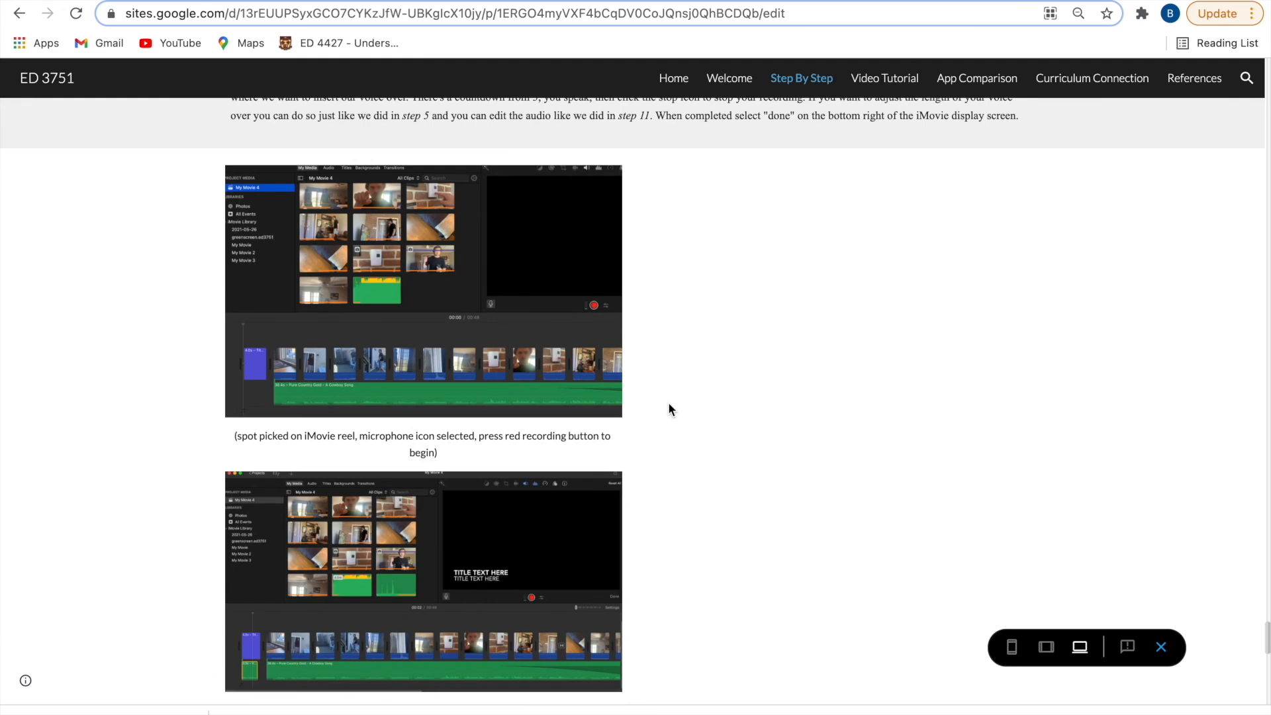
scroll(669, 410, down, 9)
scroll(668, 405, down, 6)
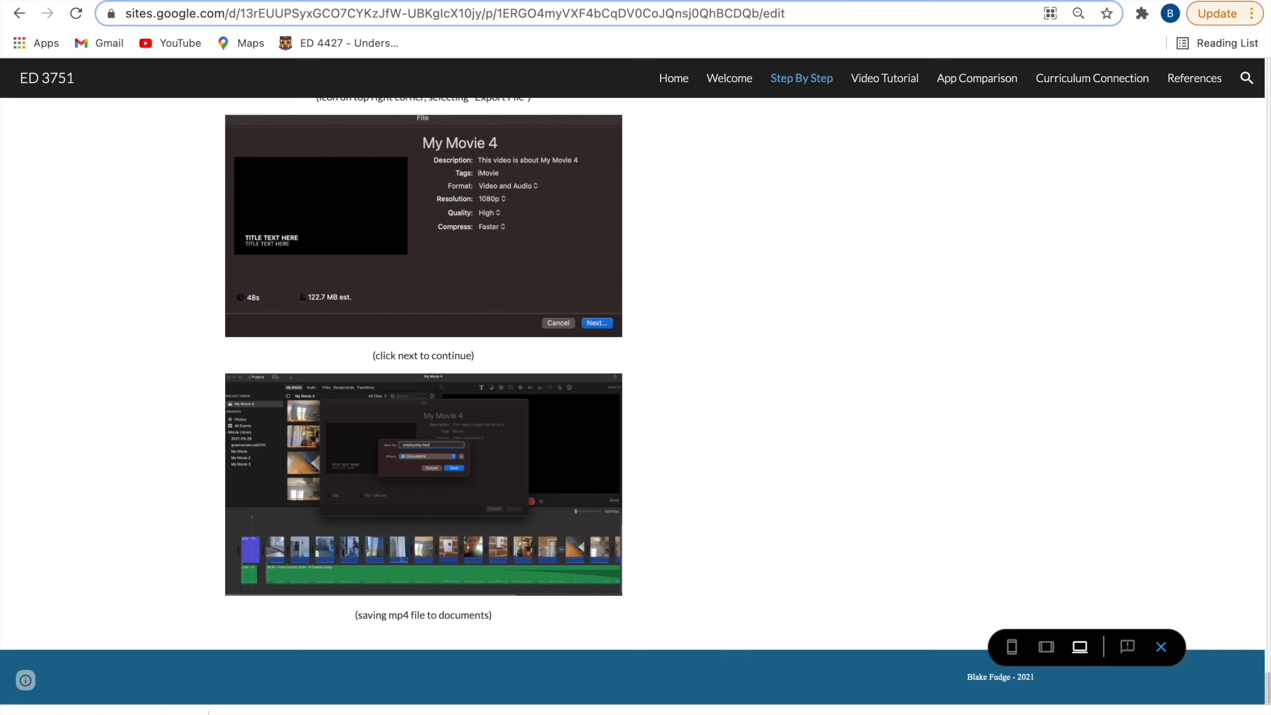
mouse_move(635, 1)
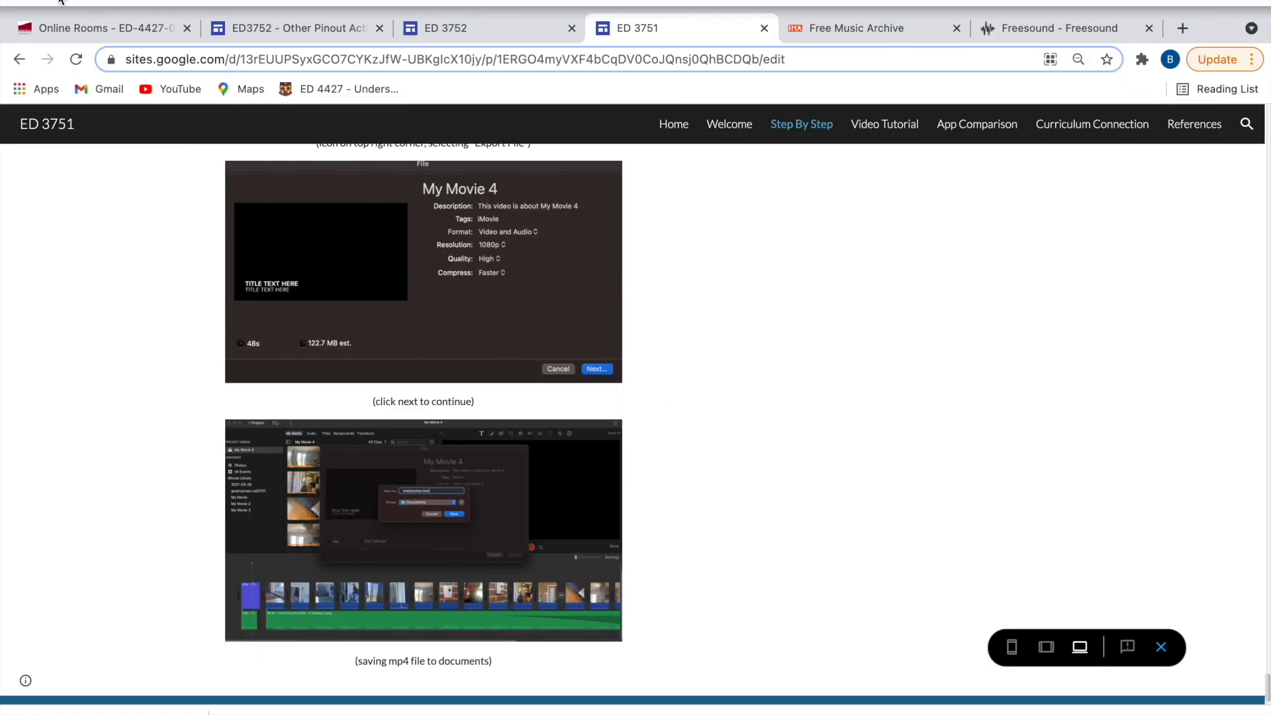
- Switch back to iMovie and export the movie as a file named VideoTutorialSection in Documents
key(ctrl+super+f)
double_click(1222, 612)
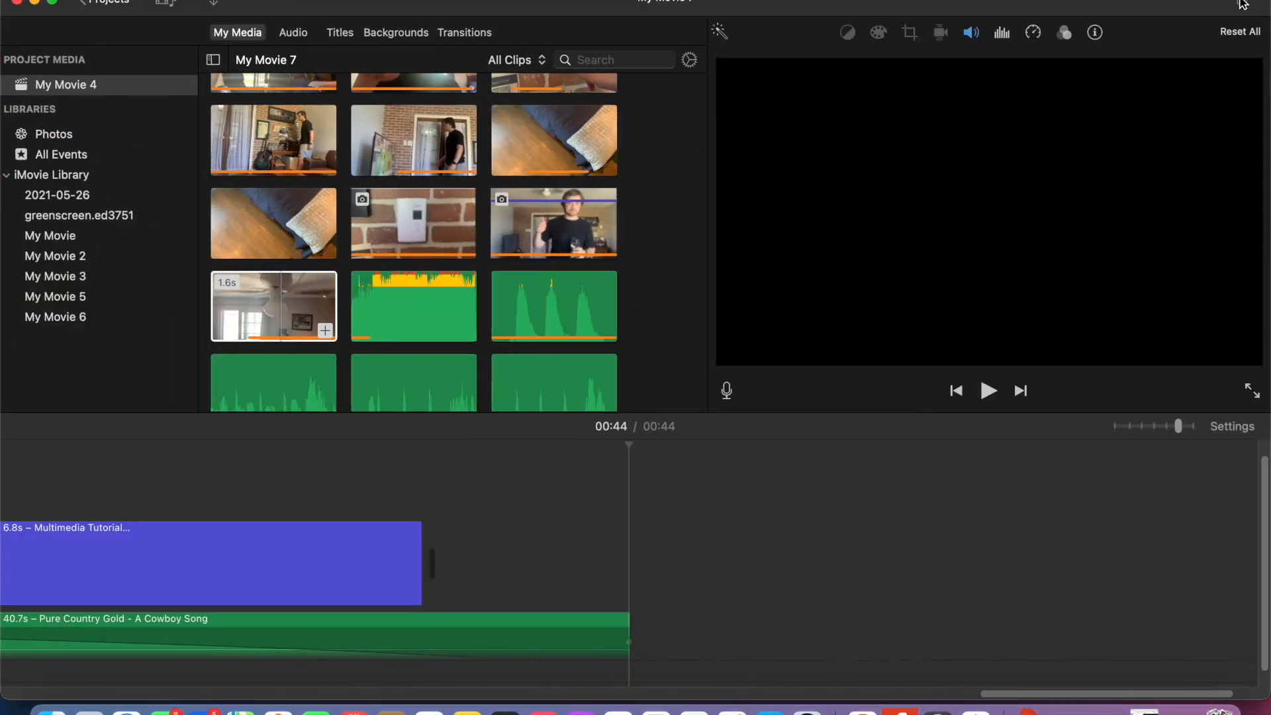
click(1243, 5)
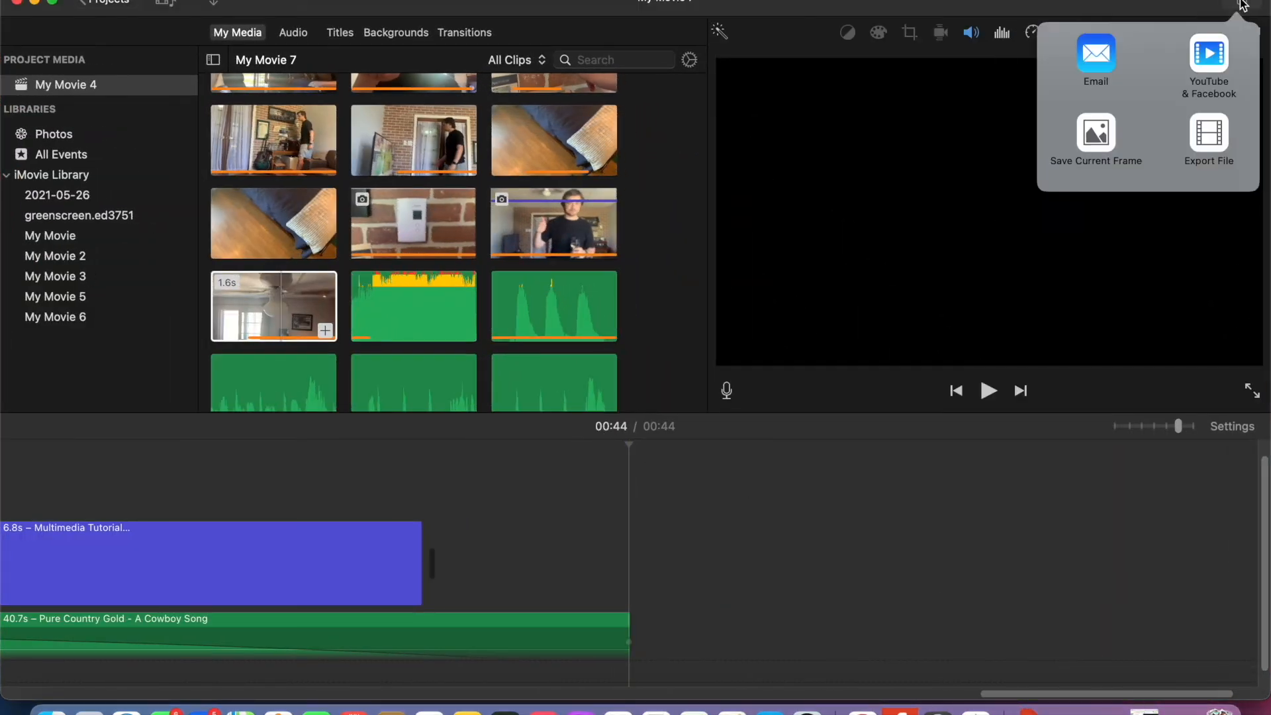
click(1210, 143)
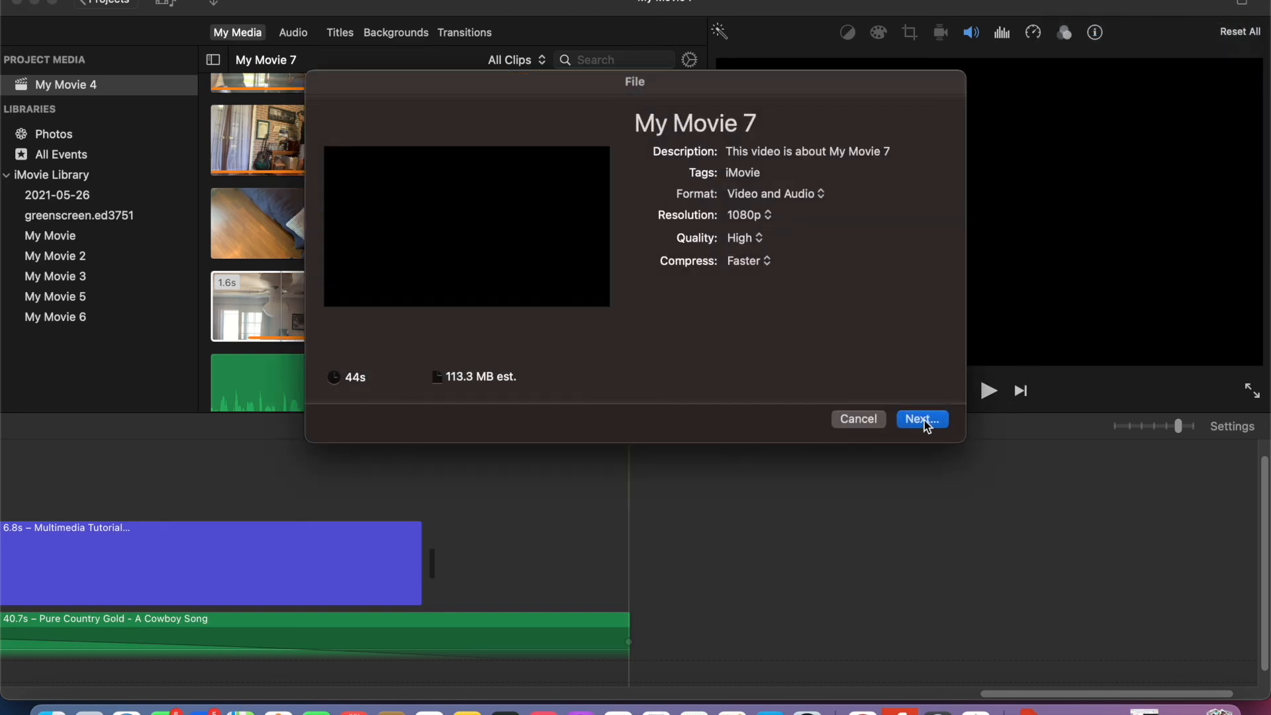
click(924, 419)
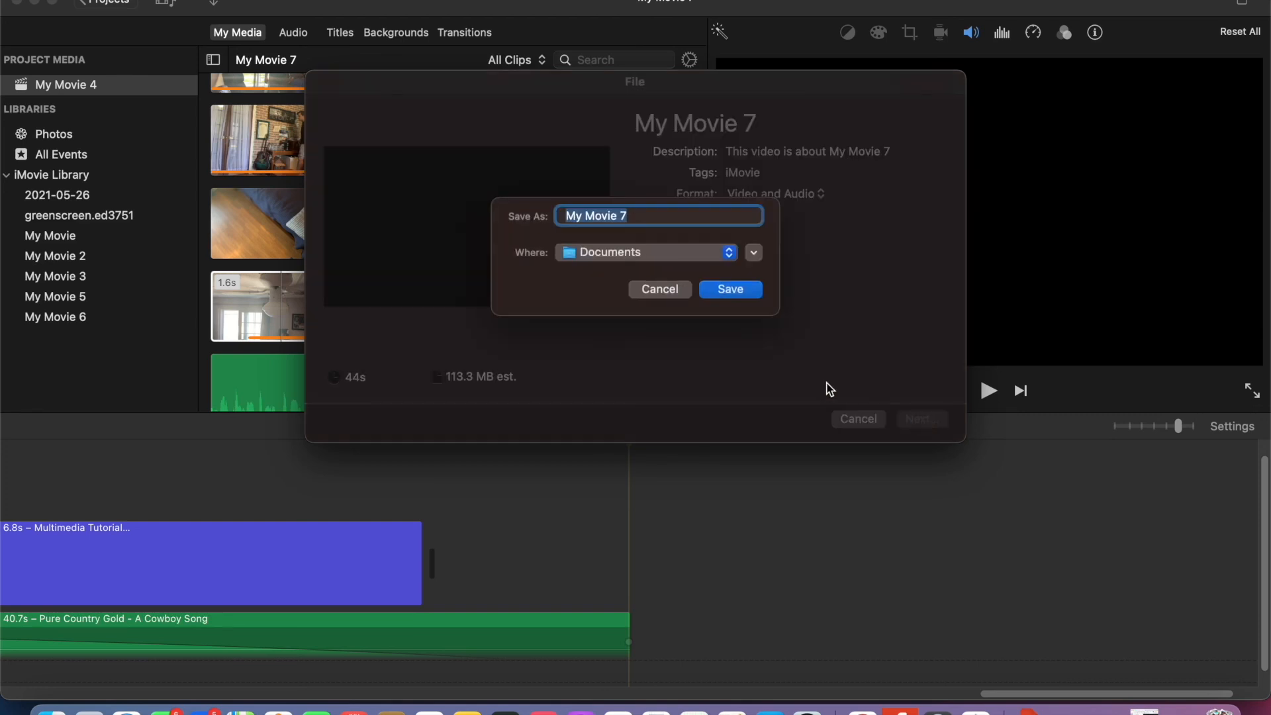
key(BackSpace)
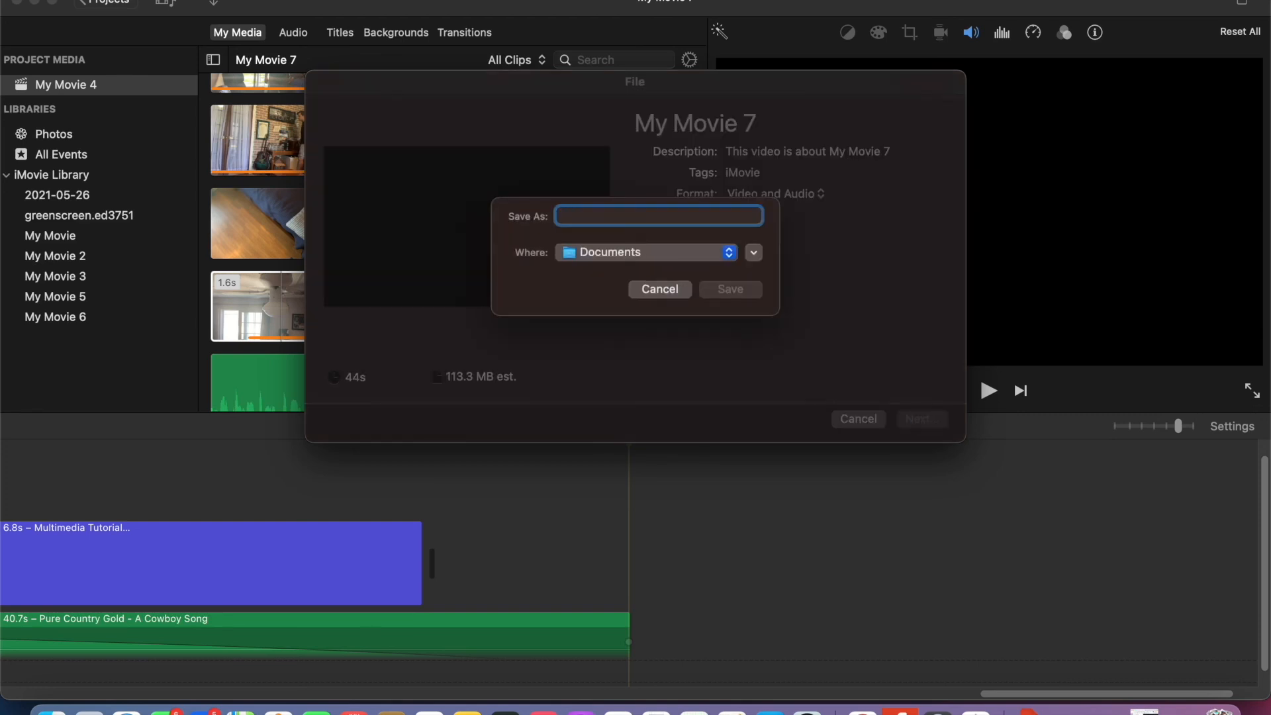
text(VideoTutorialSection)
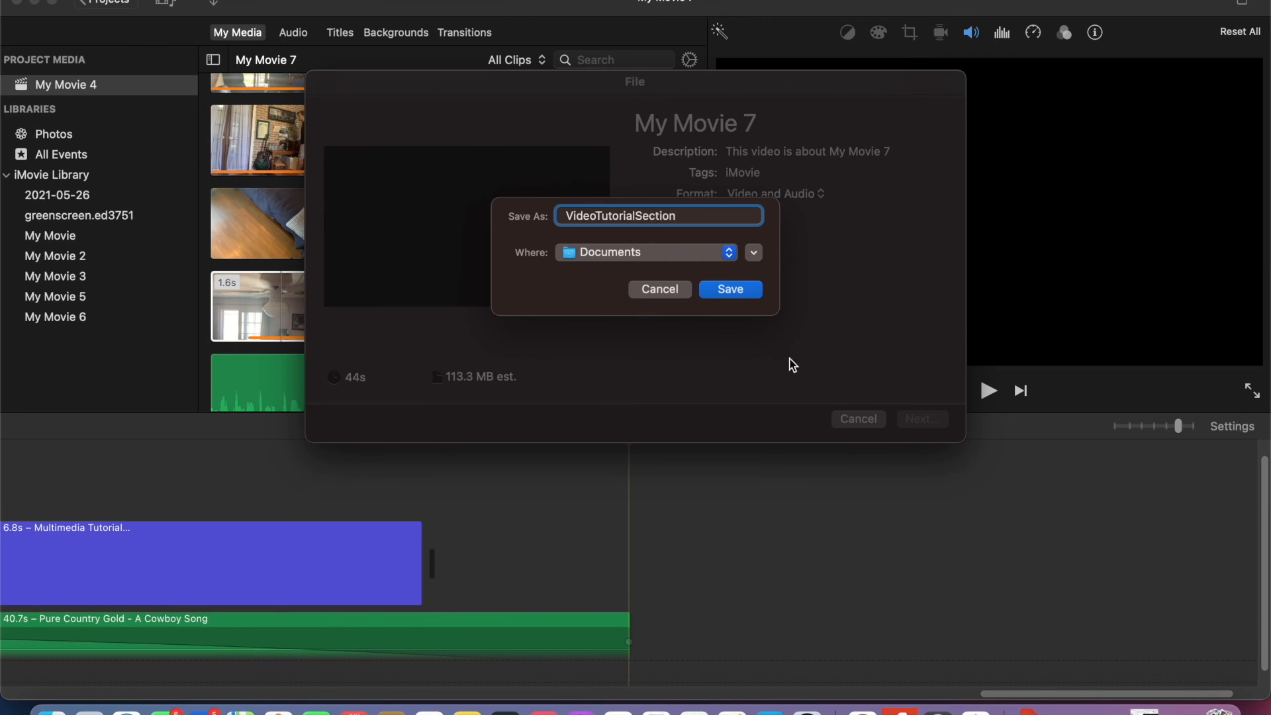
click(743, 293)
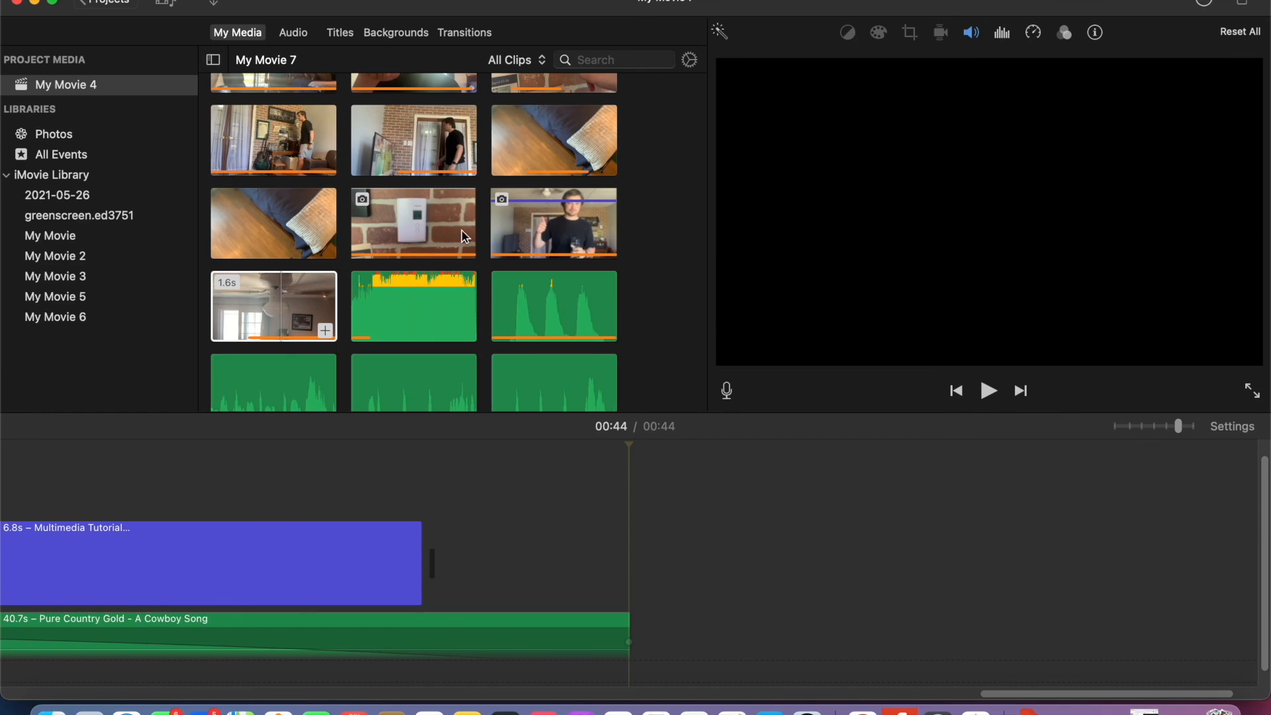
scroll(464, 233, up, 5)
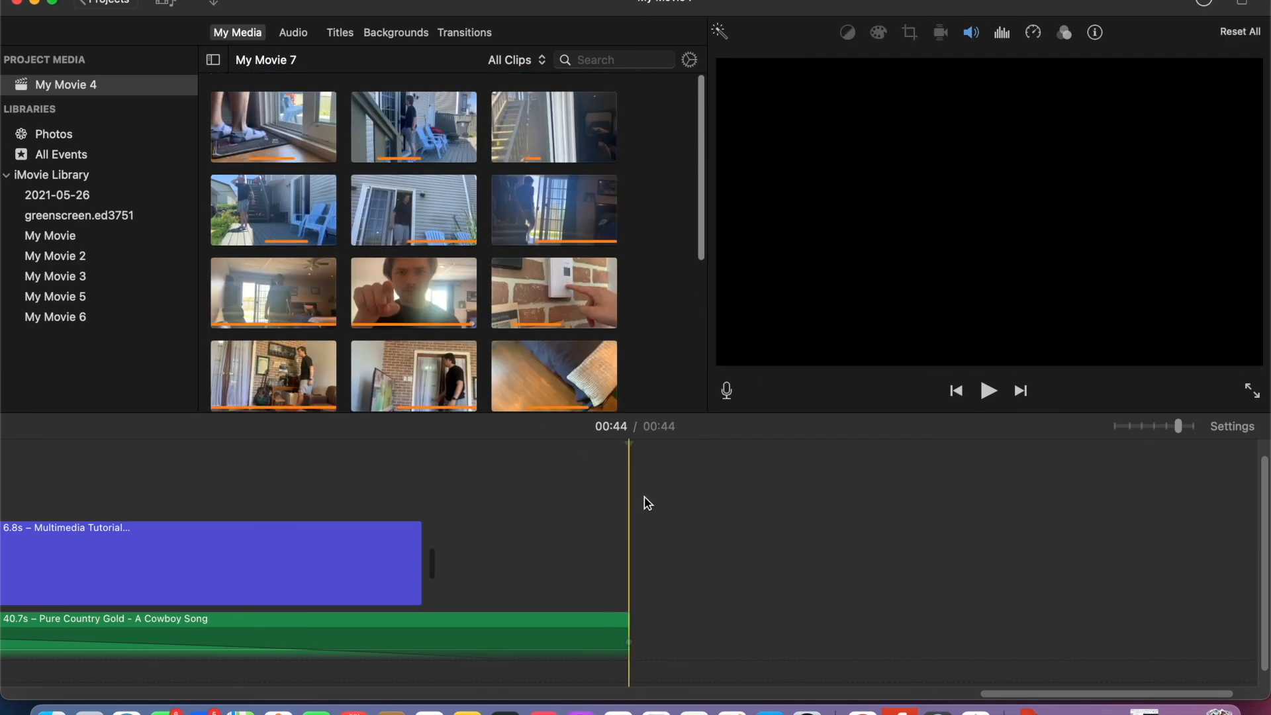
scroll(643, 503, left, 15)
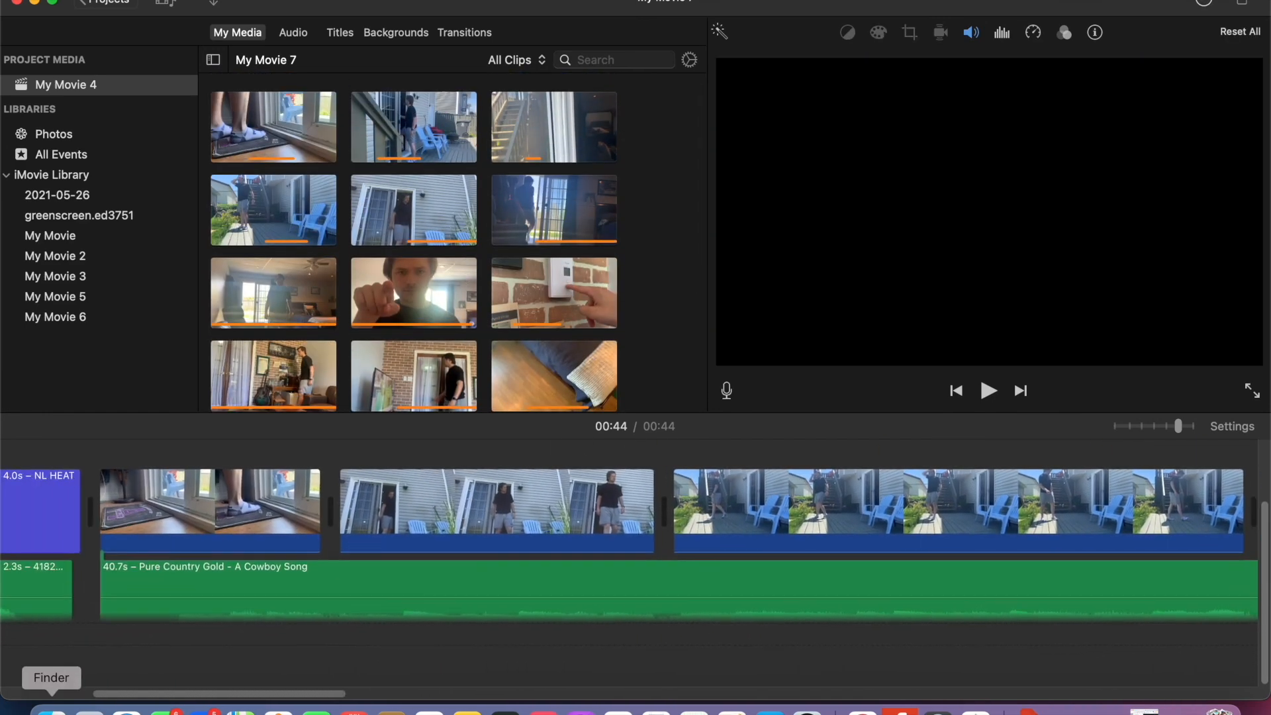
- Switch to Finder and move VideoTutorialSection.mp4 and its accompanying temporary file from Documents into the MUN folder, then open that folder
click(52, 710)
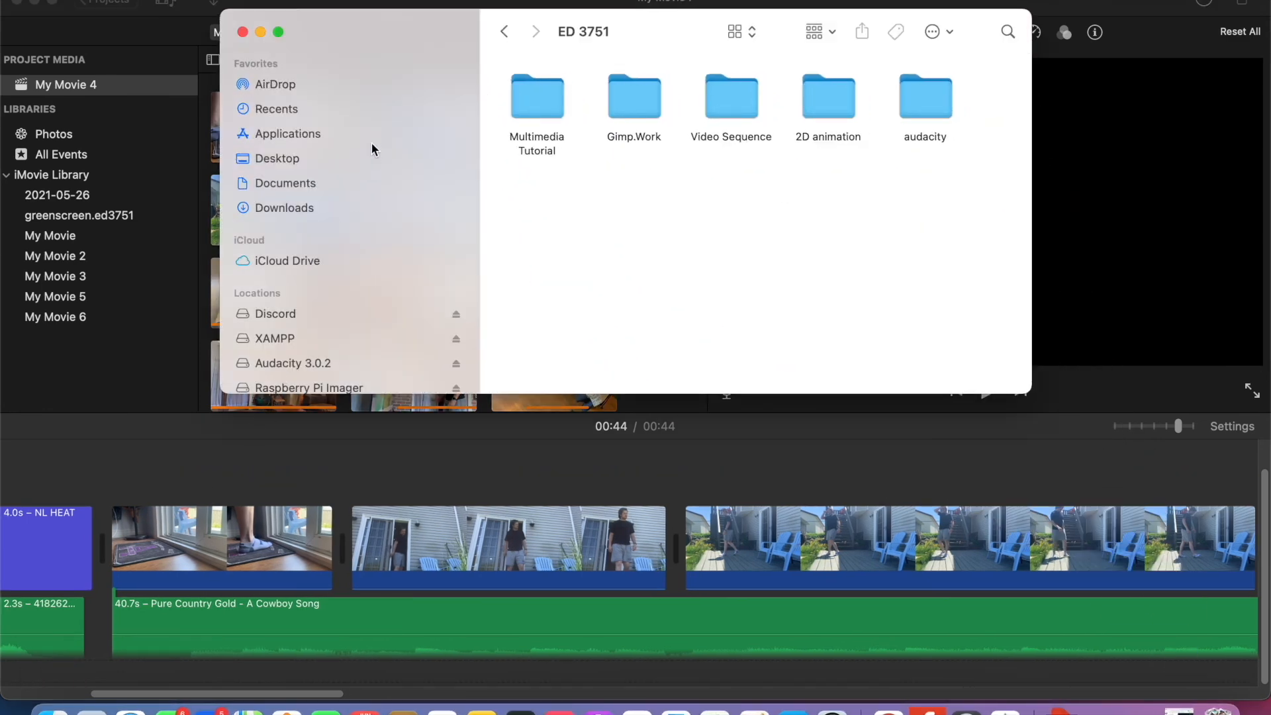
click(344, 183)
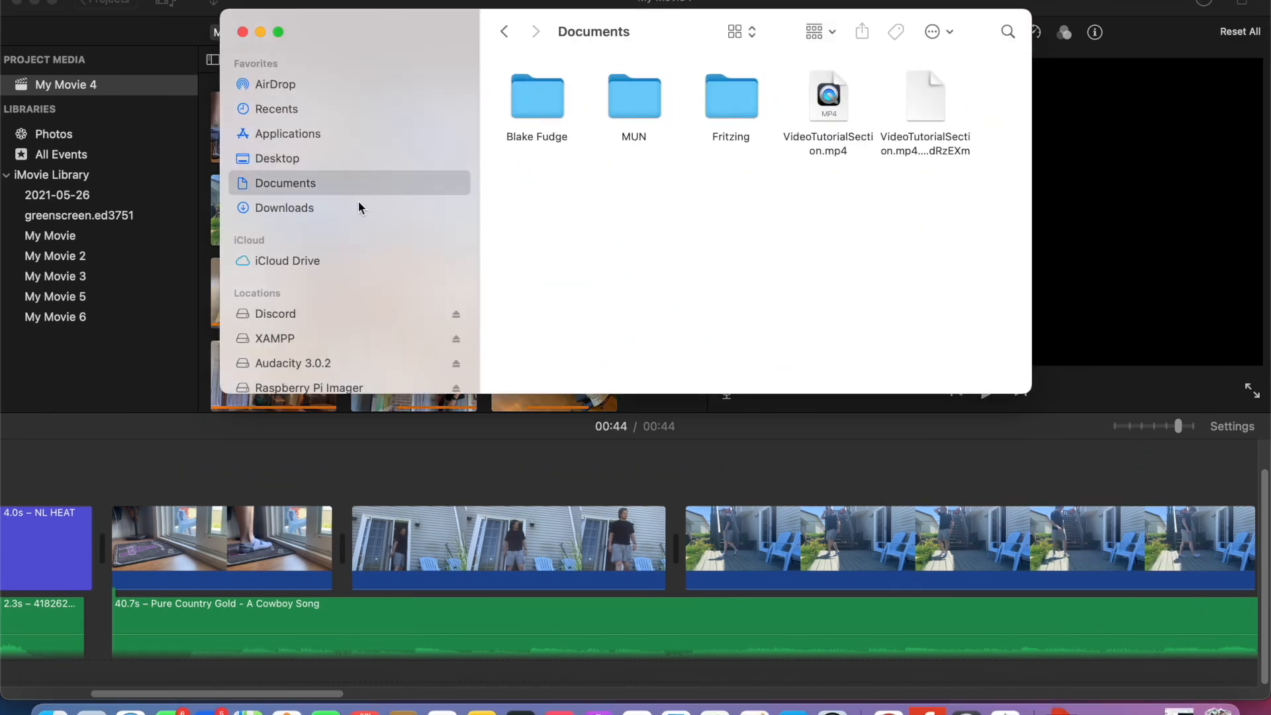
drag(829, 111, 645, 109)
drag(932, 77, 641, 94)
double_click(641, 95)
- Move both VideoTutorialSection files into Spring 2021 and on into its ED 3751 folder, and open ED 3751
drag(729, 108, 645, 108)
drag(830, 108, 655, 108)
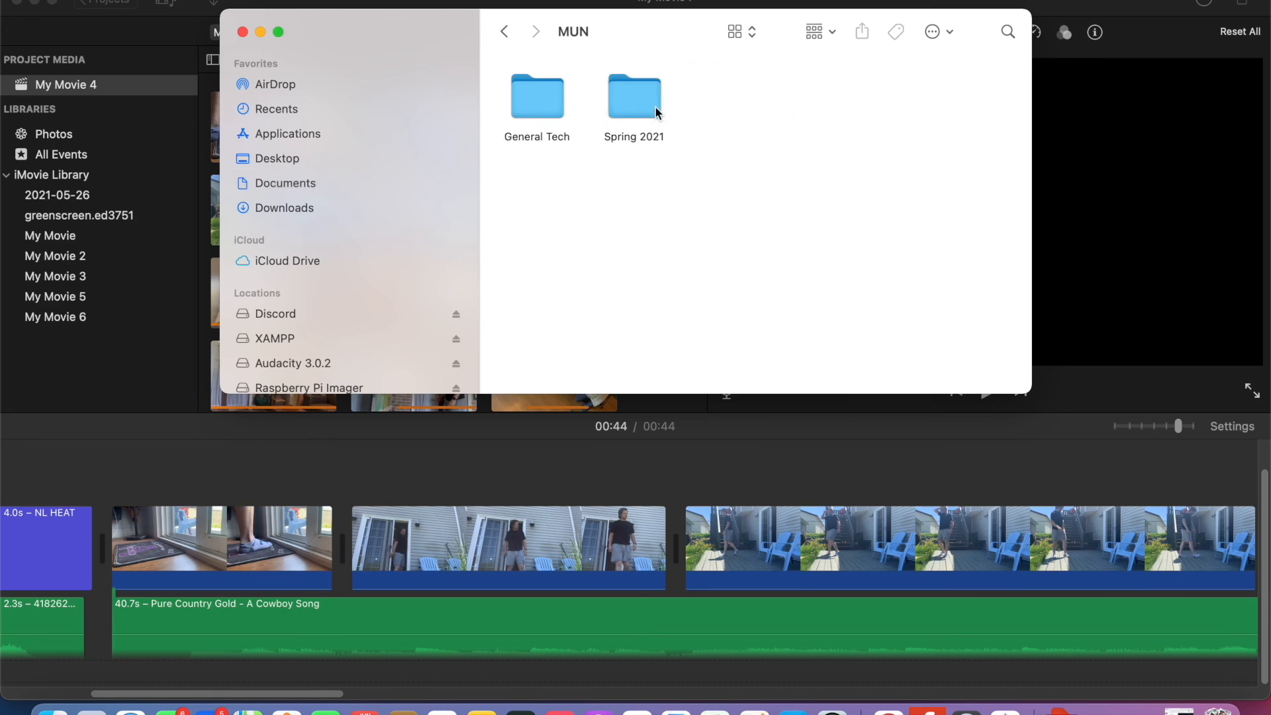
double_click(635, 108)
drag(528, 216, 538, 106)
drag(928, 99, 523, 100)
double_click(523, 100)
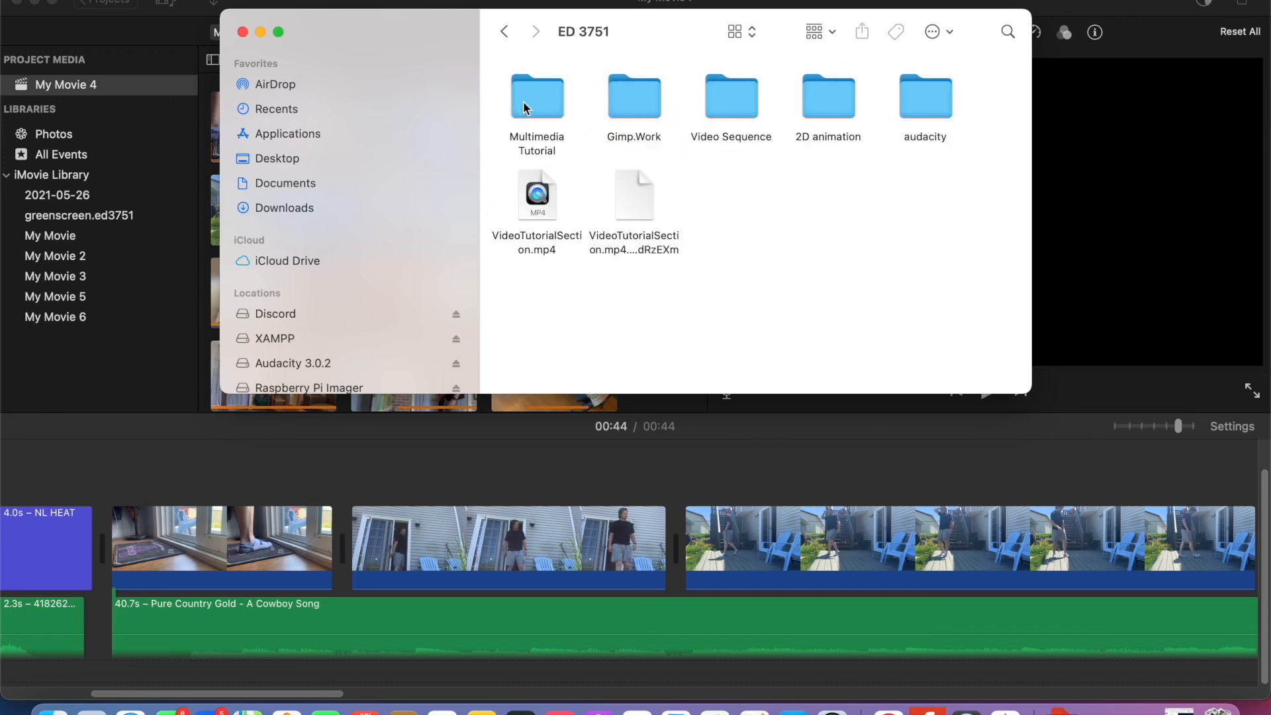
- Move both VideoTutorialSection files into the Multimedia Tutorial folder and open it to look through its contents
drag(550, 209, 543, 112)
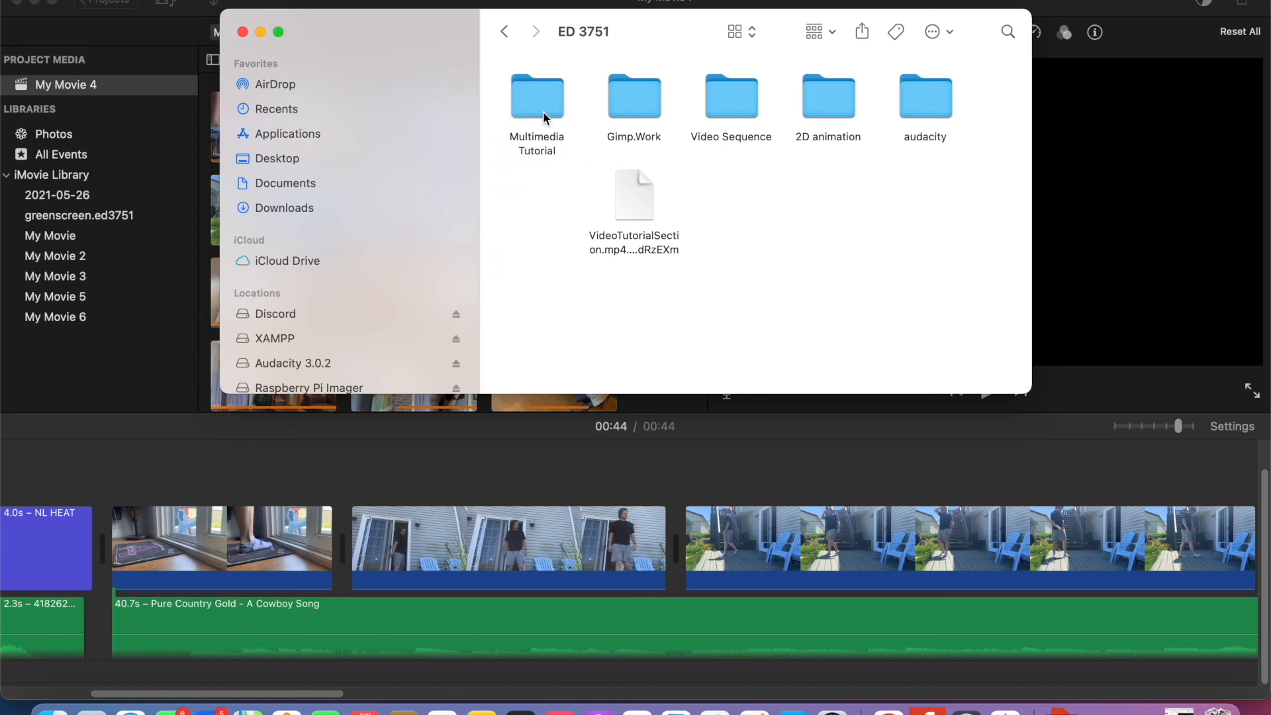
drag(644, 215, 537, 104)
double_click(537, 104)
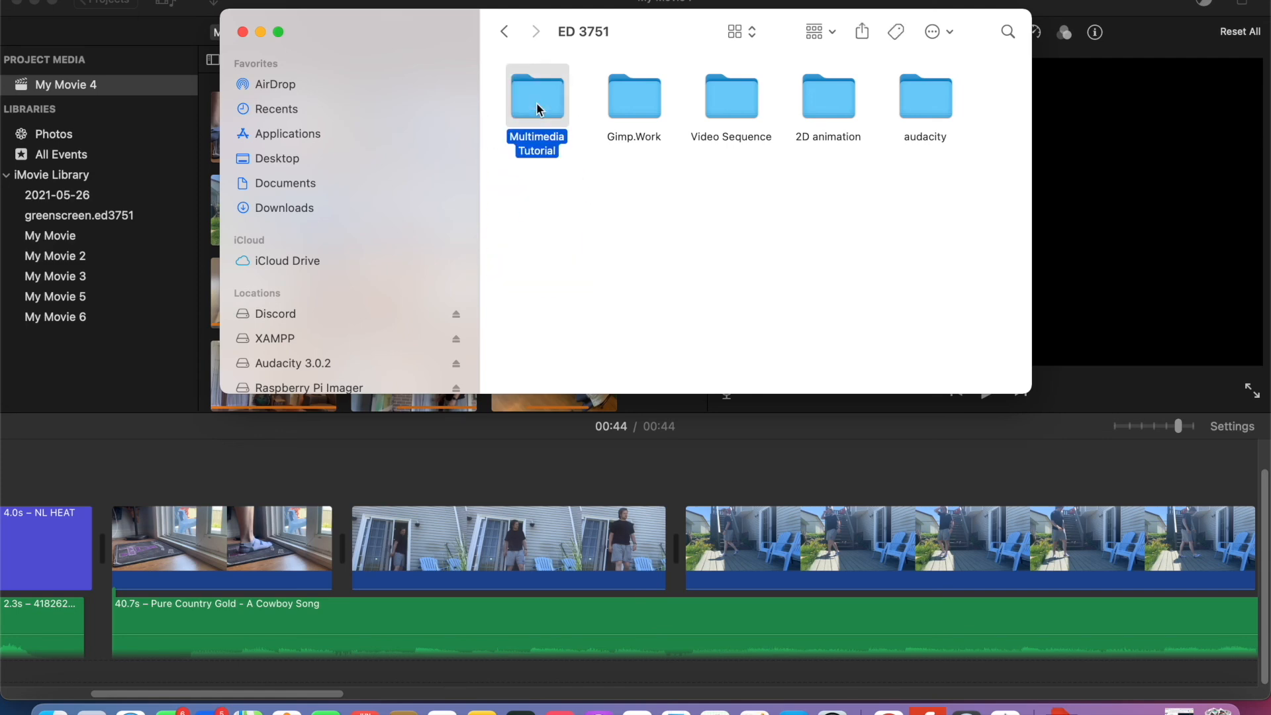
scroll(823, 220, right, 2)
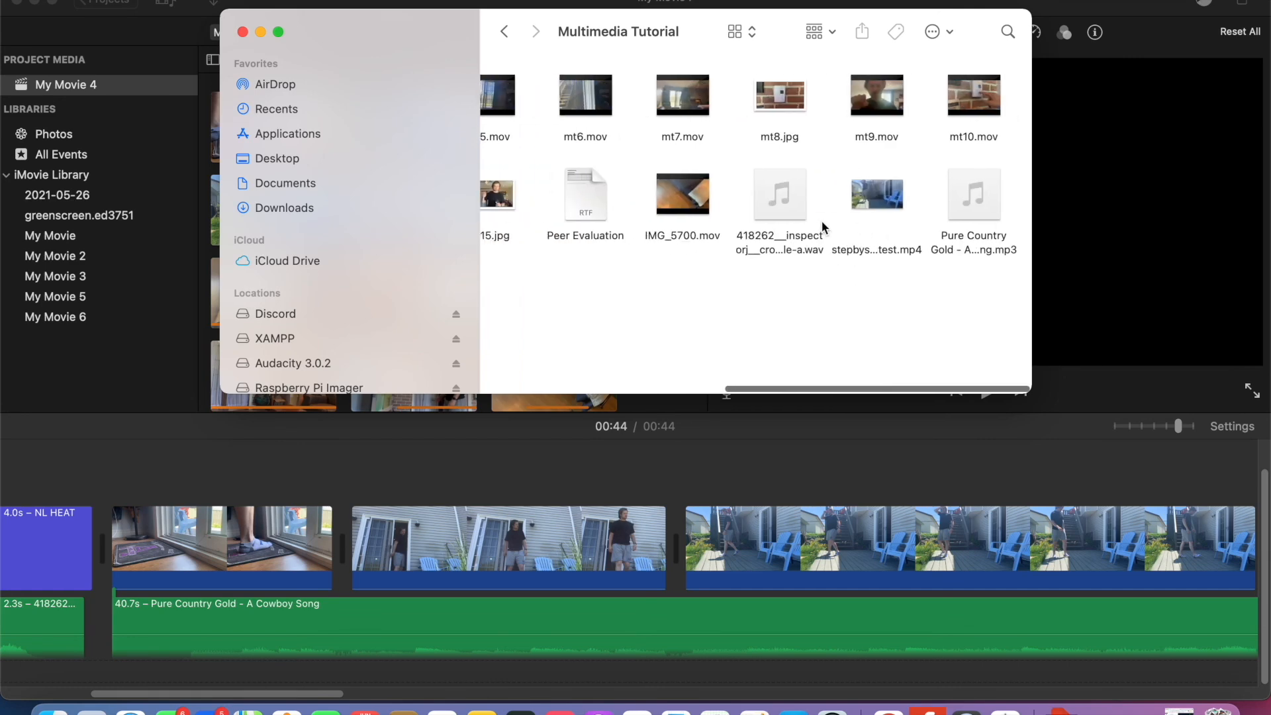
- Try to open VideoTutorialSection.mp4 and its accompanying temporary file from the Multimedia Tutorial folder
scroll(821, 220, left, 5)
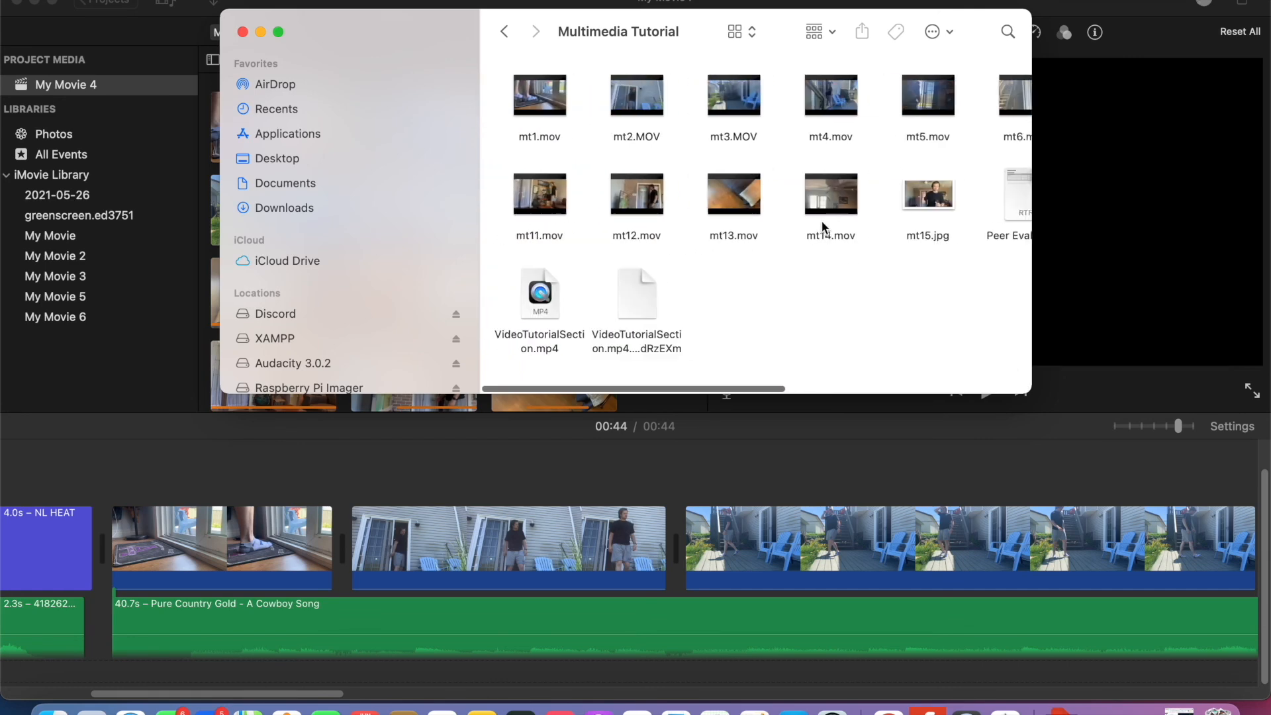
click(539, 301)
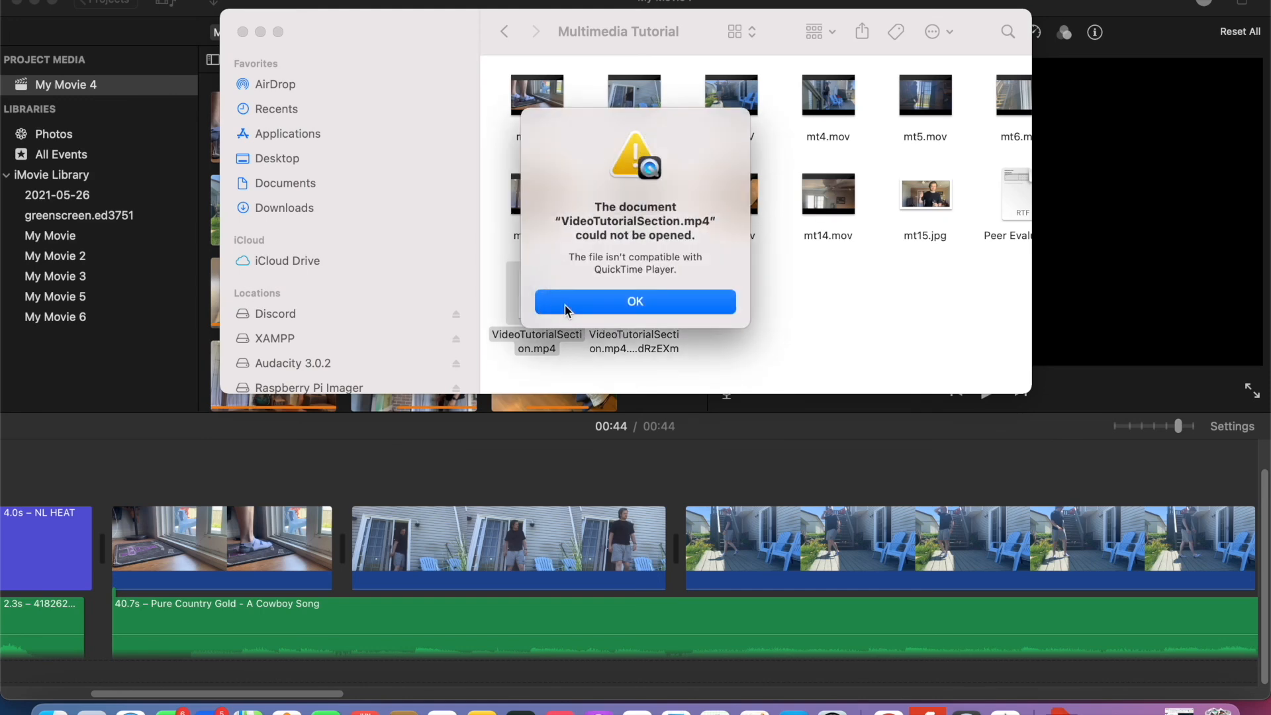
click(577, 305)
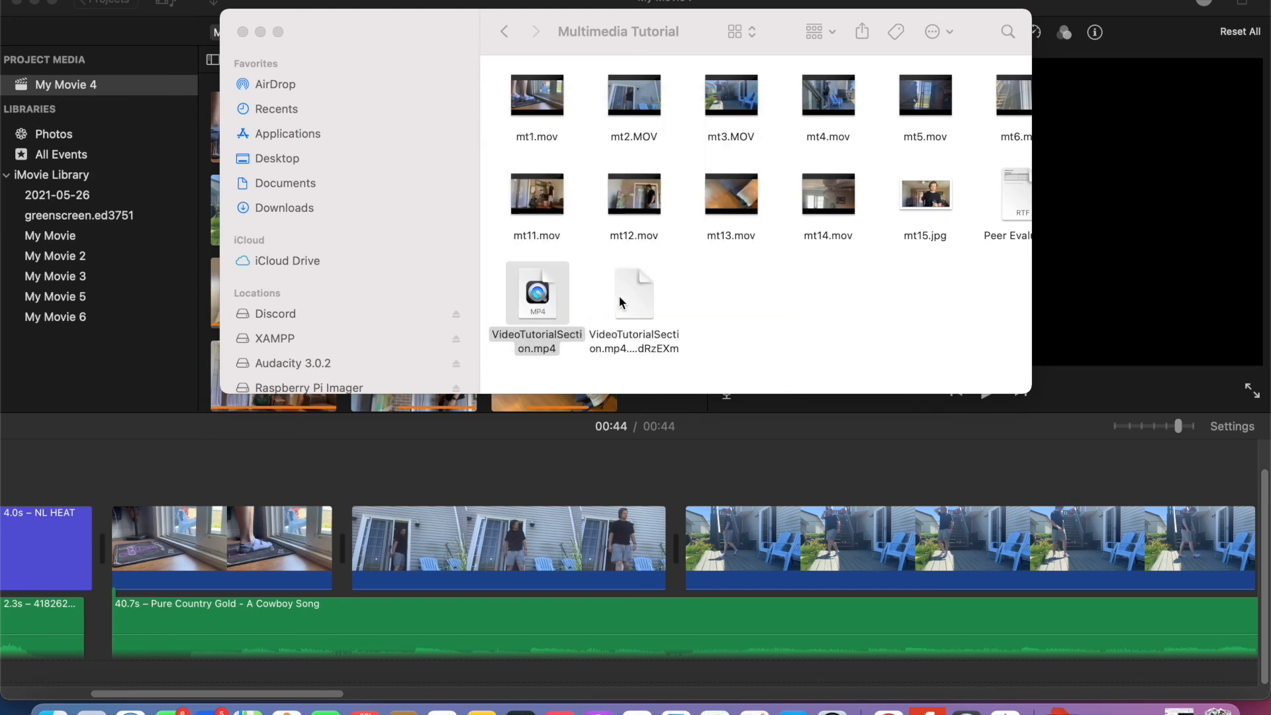
click(622, 295)
double_click(621, 296)
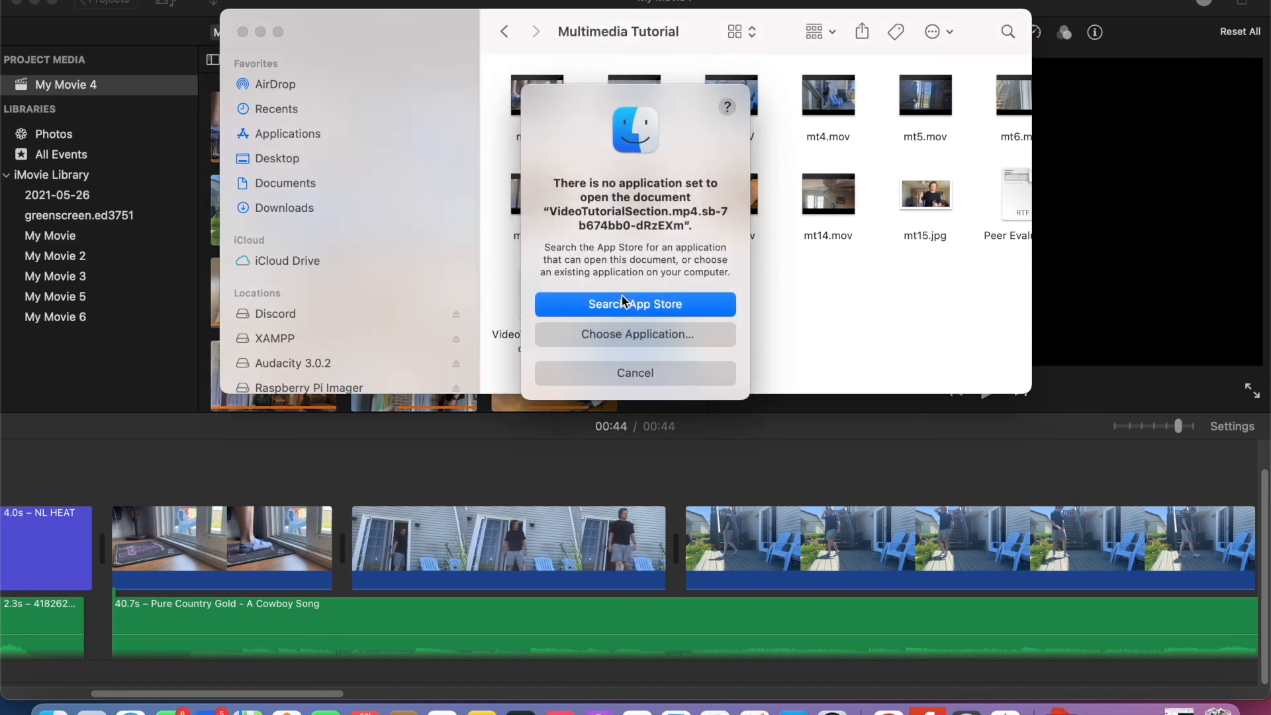
click(649, 374)
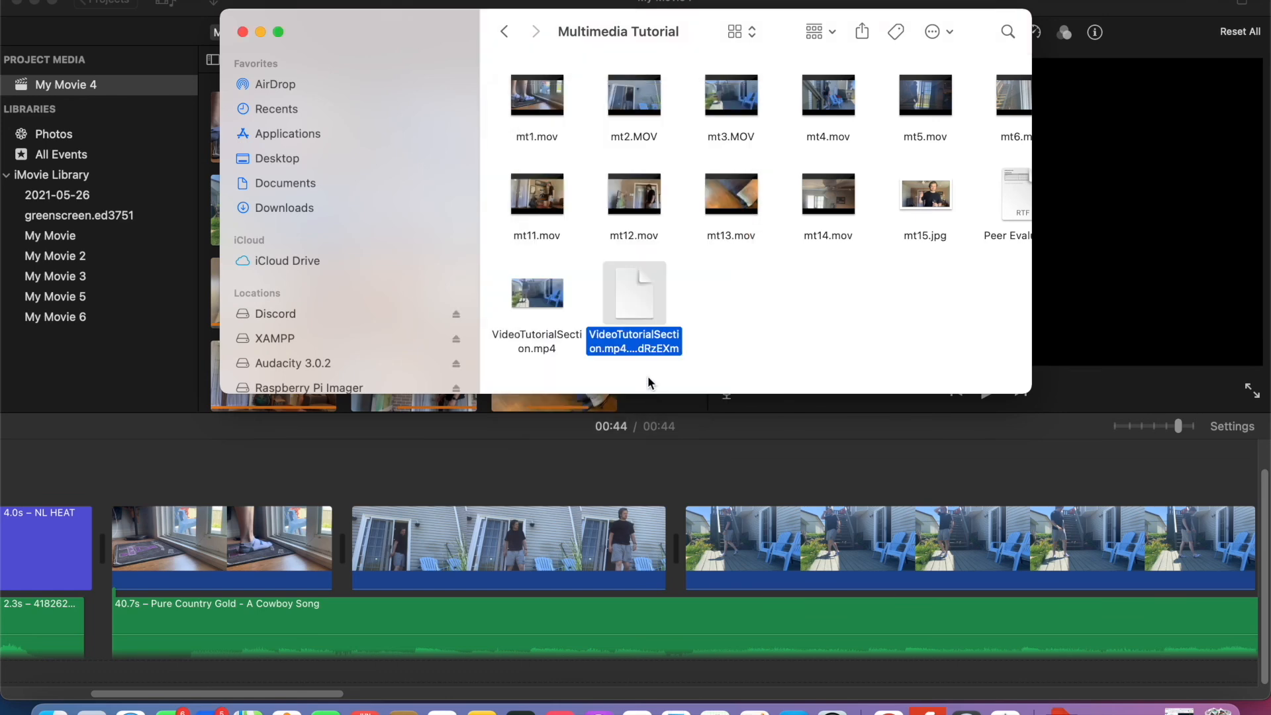
- Open the exported VideoTutorialSection.mp4 in QuickTime Player to check the finished movie
click(547, 305)
click(545, 297)
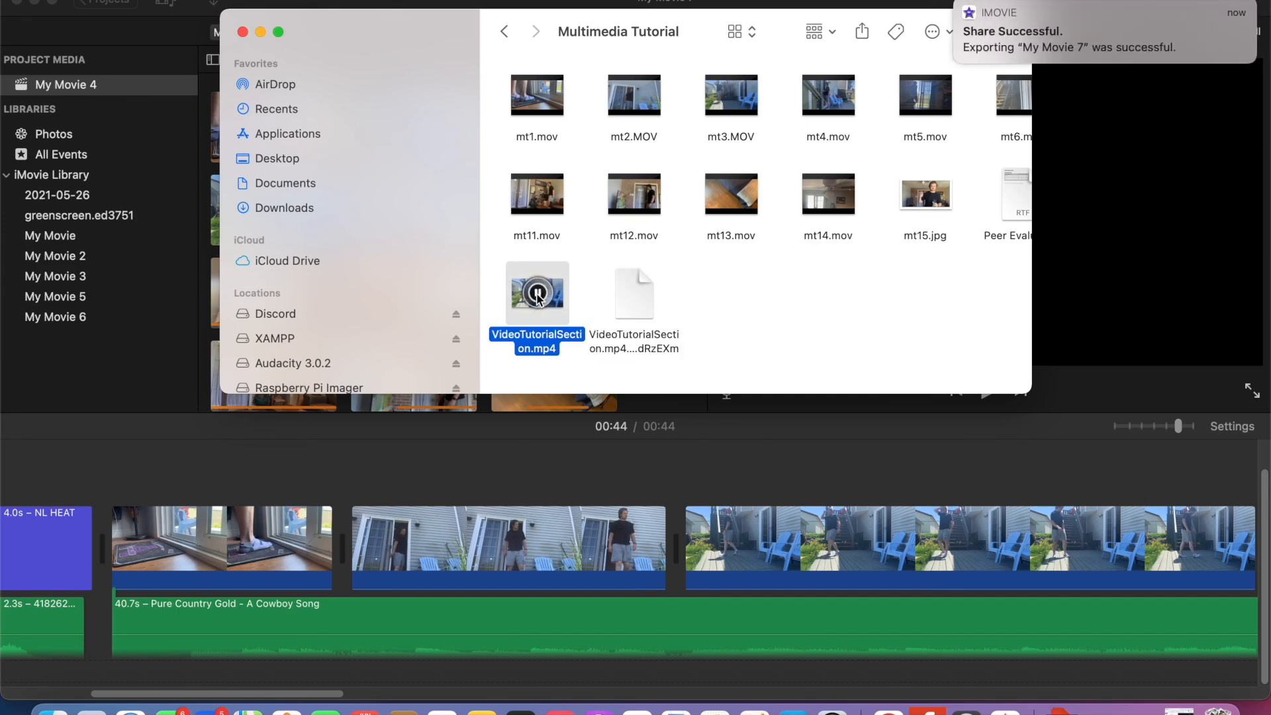
double_click(558, 320)
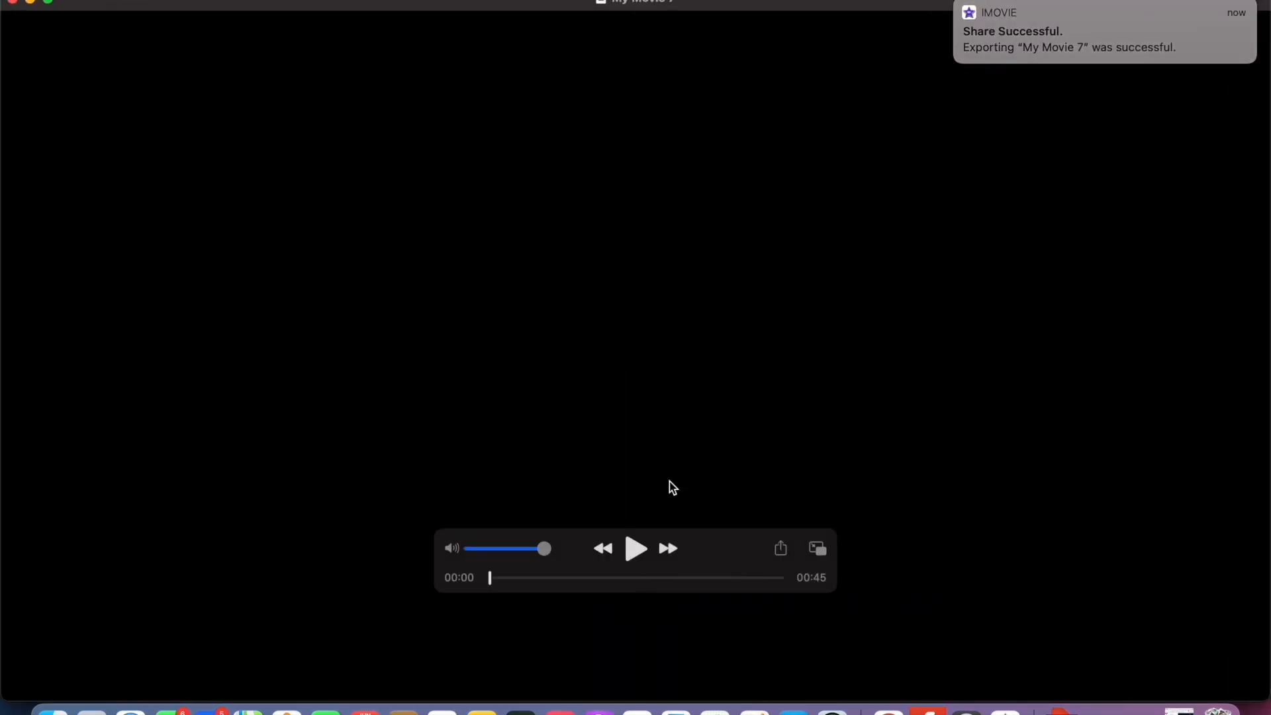